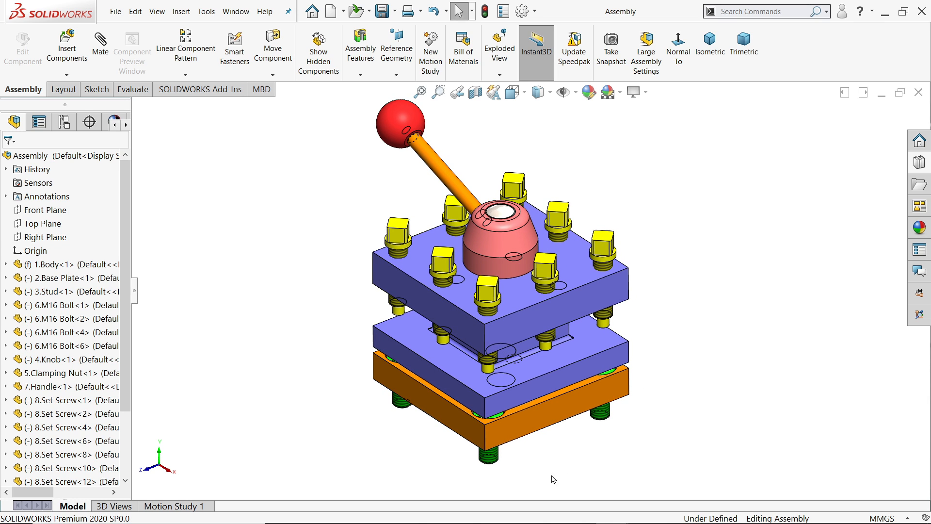
# Preview the open tool post part documents and the assembly.
pyautogui.moveTo(609, 517)
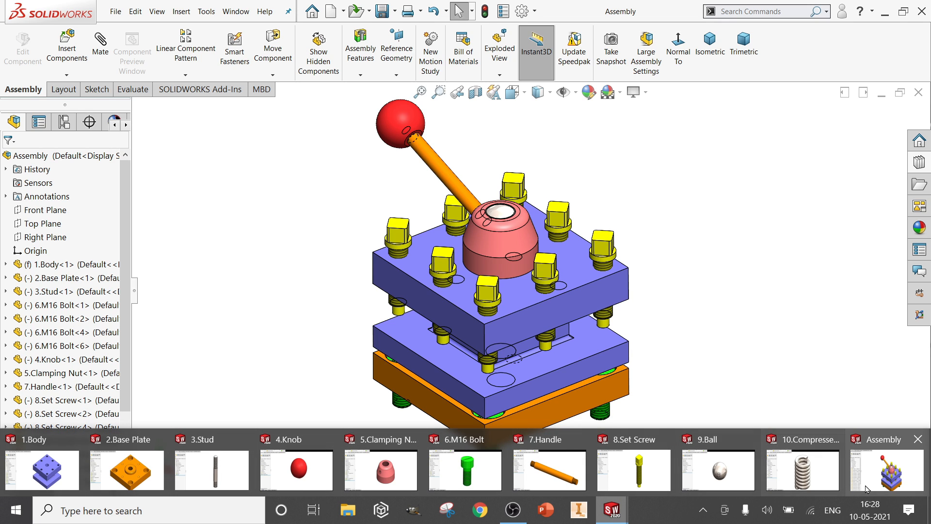
pyautogui.moveTo(894, 470)
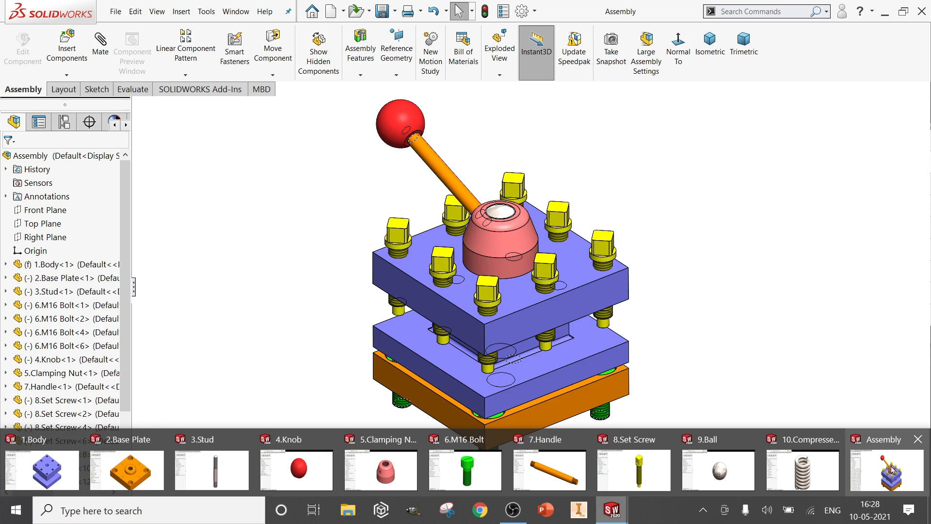
pyautogui.moveTo(839, 470)
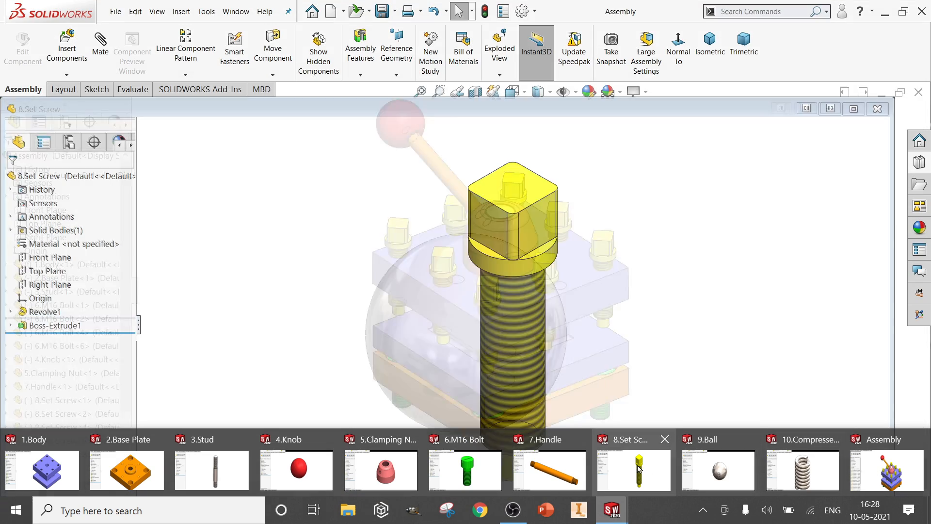
pyautogui.moveTo(533, 467)
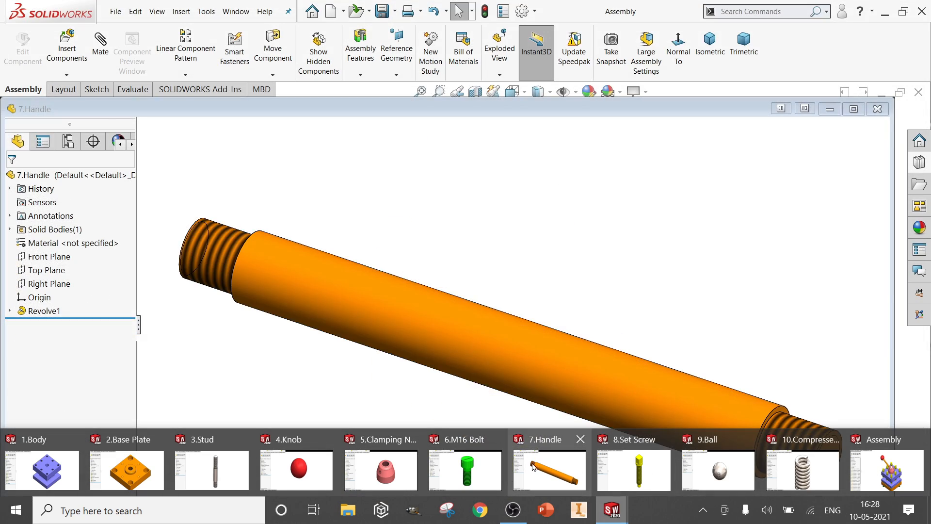
pyautogui.moveTo(283, 458)
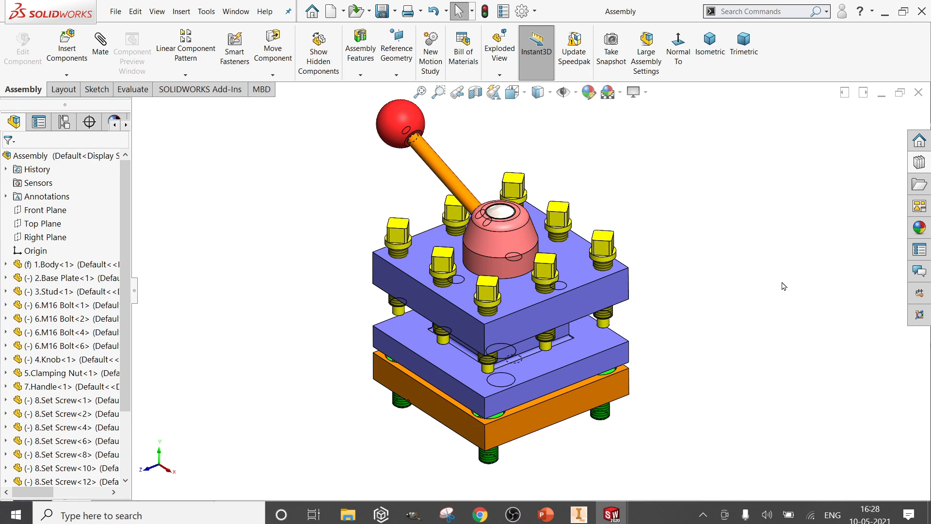
# Create a new drawing from the assembly using the Youtube Template.
pyautogui.click(344, 12)
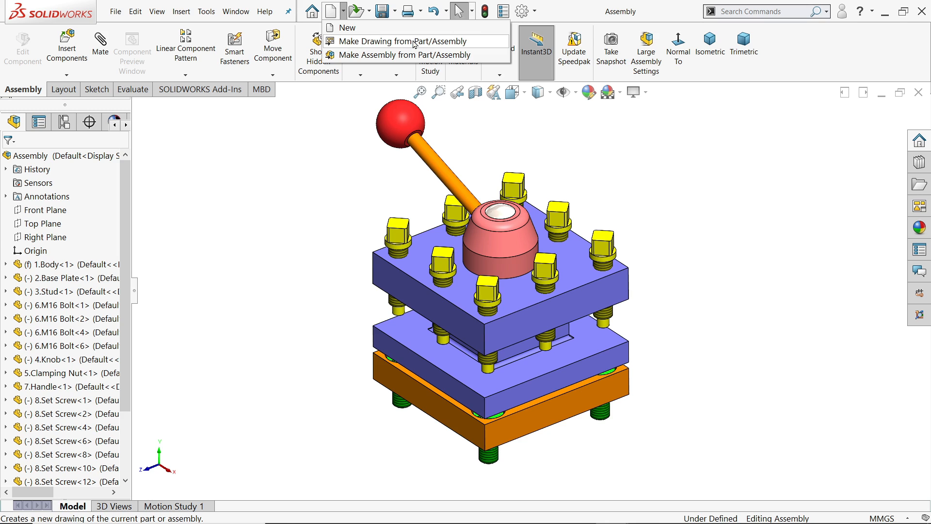
pyautogui.click(118, 10)
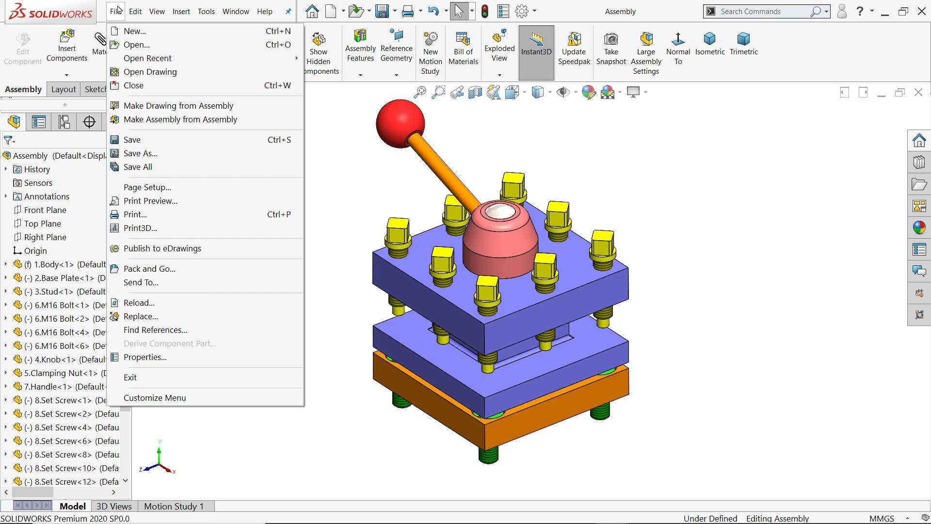
pyautogui.click(167, 106)
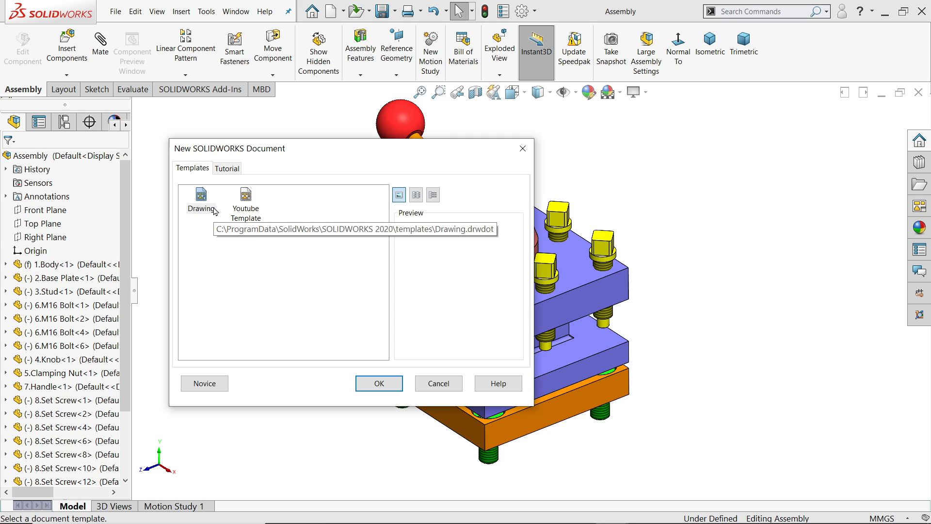
pyautogui.click(204, 383)
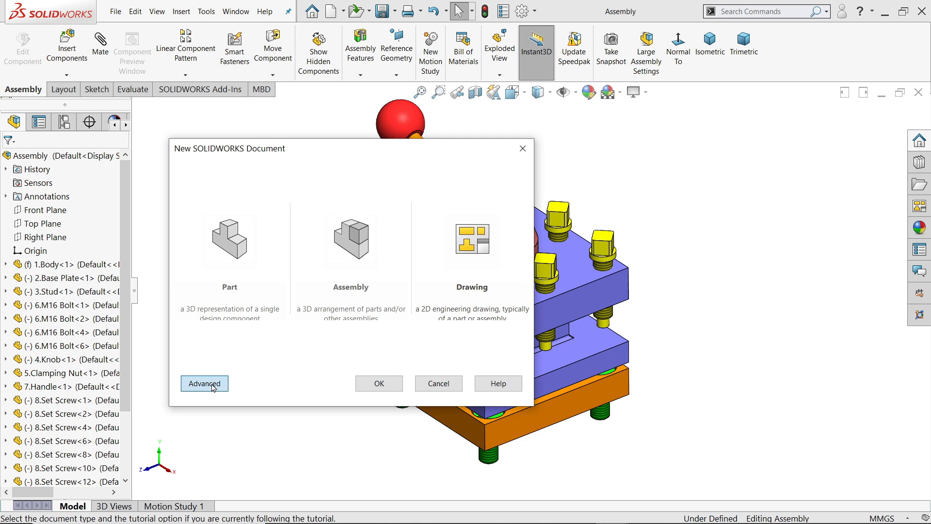
pyautogui.click(204, 383)
pyautogui.click(246, 210)
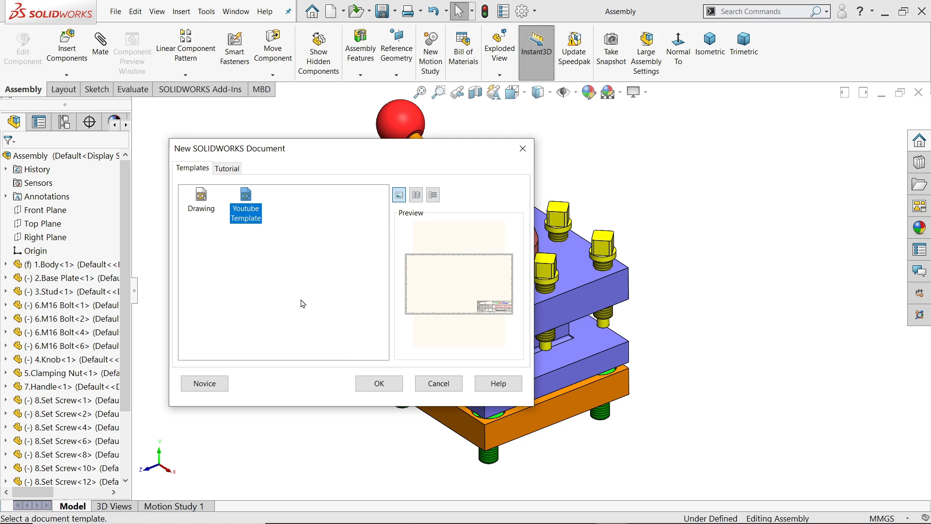
pyautogui.click(378, 383)
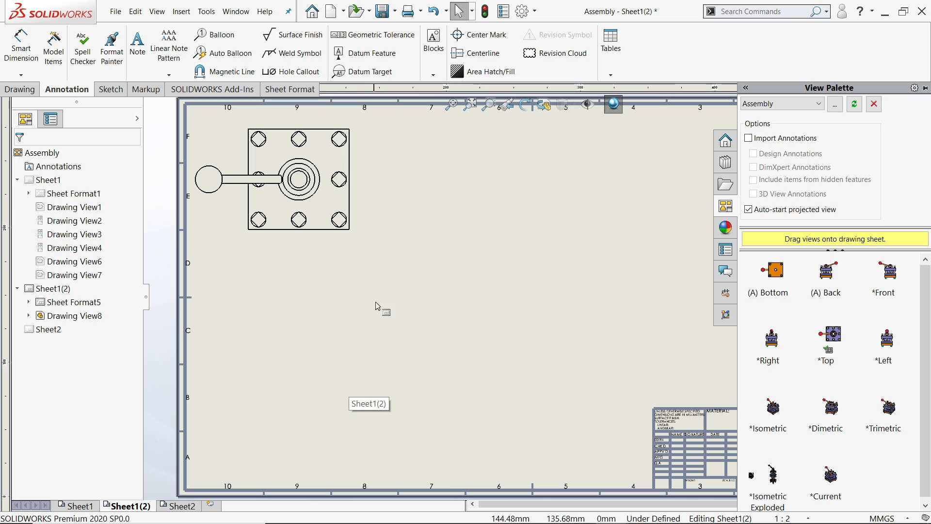
pyautogui.click(819, 104)
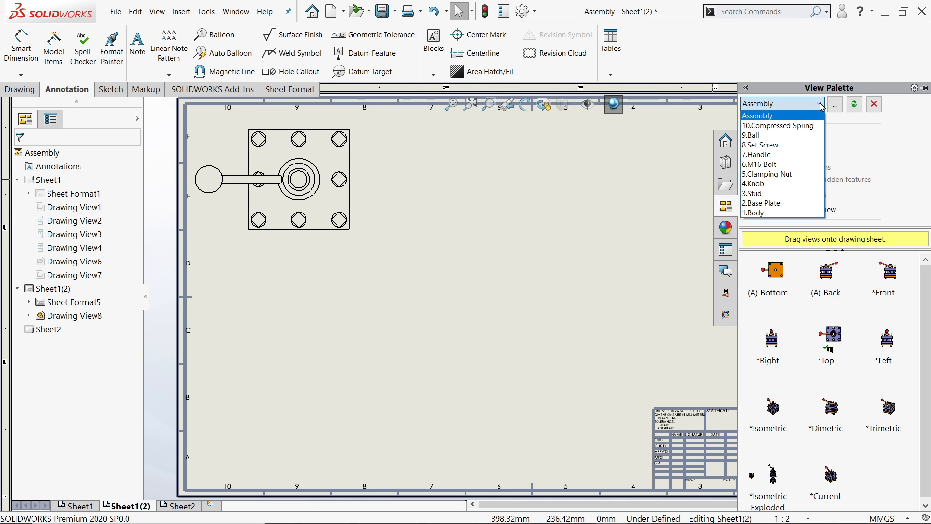
pyautogui.click(820, 105)
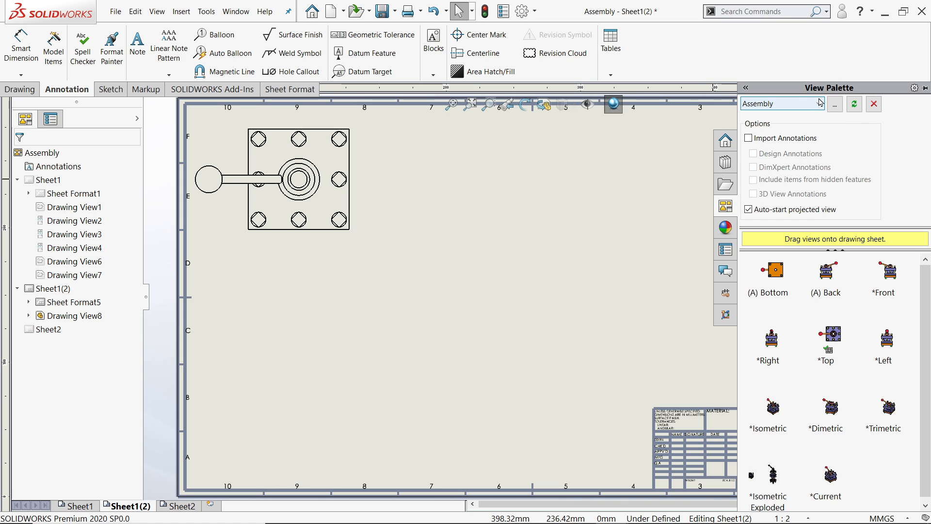
pyautogui.click(820, 103)
# Delete the assembly's top view from Sheet1(2) and confirm the deletion.
pyautogui.click(362, 190)
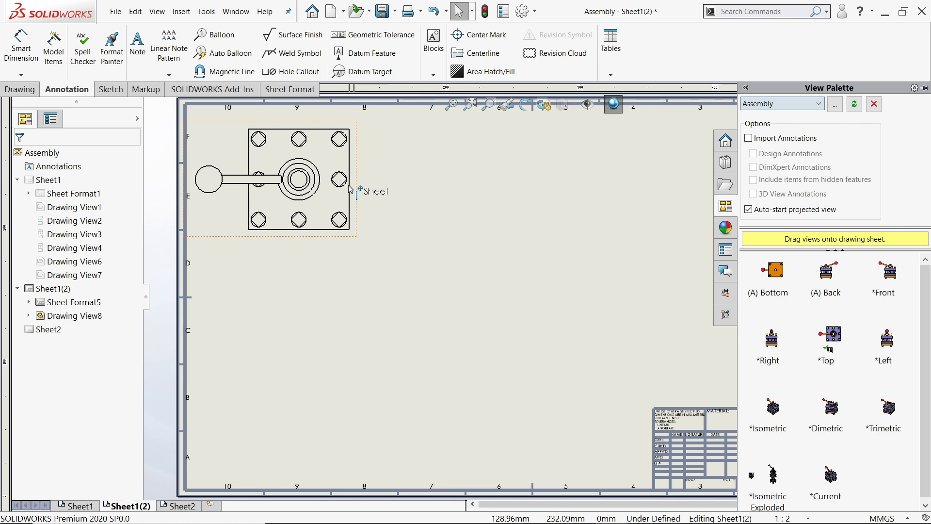
pyautogui.click(355, 195)
pyautogui.press('Delete')
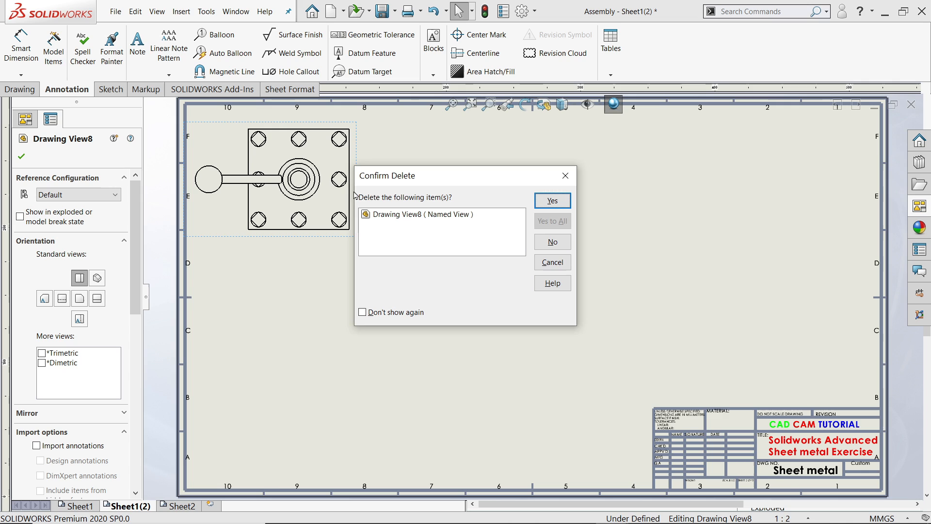
pyautogui.click(551, 200)
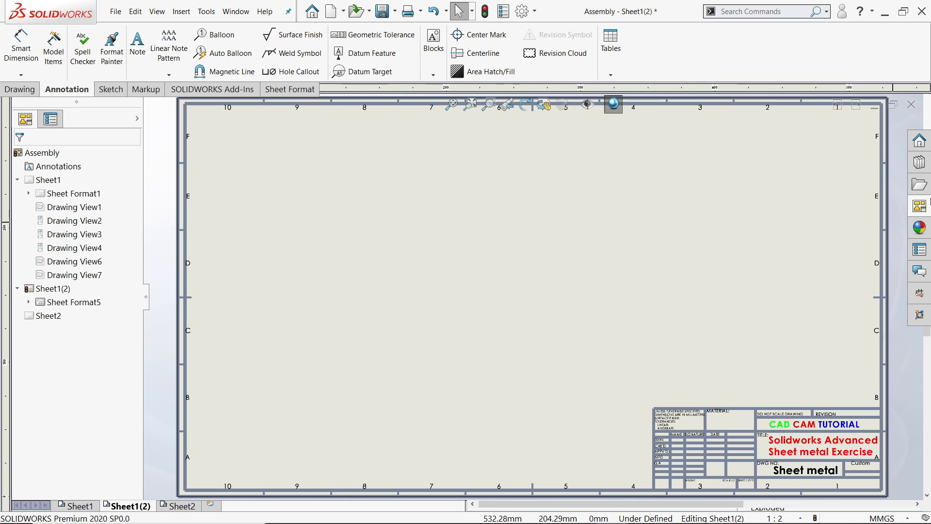
# Place the top view of 1.Body in the upper-left area of the drawing sheet, without any projected views.
pyautogui.click(926, 206)
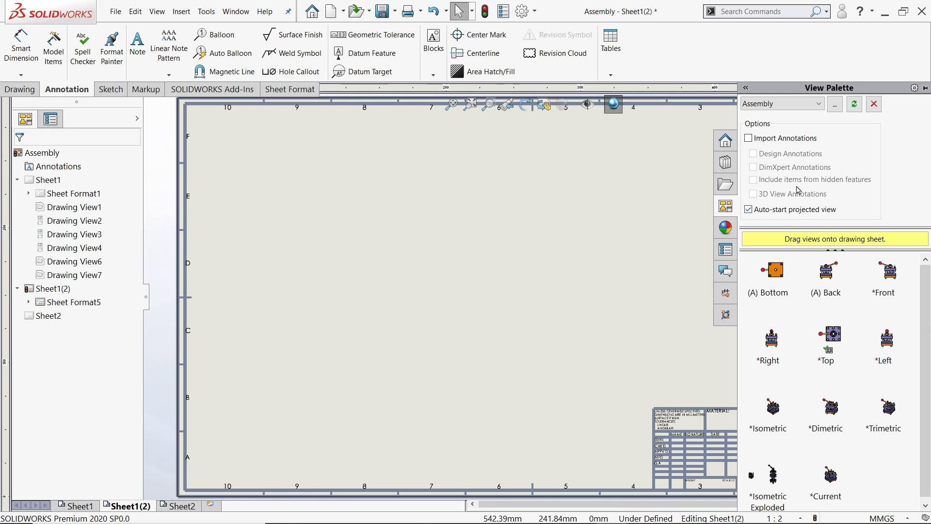
pyautogui.click(818, 103)
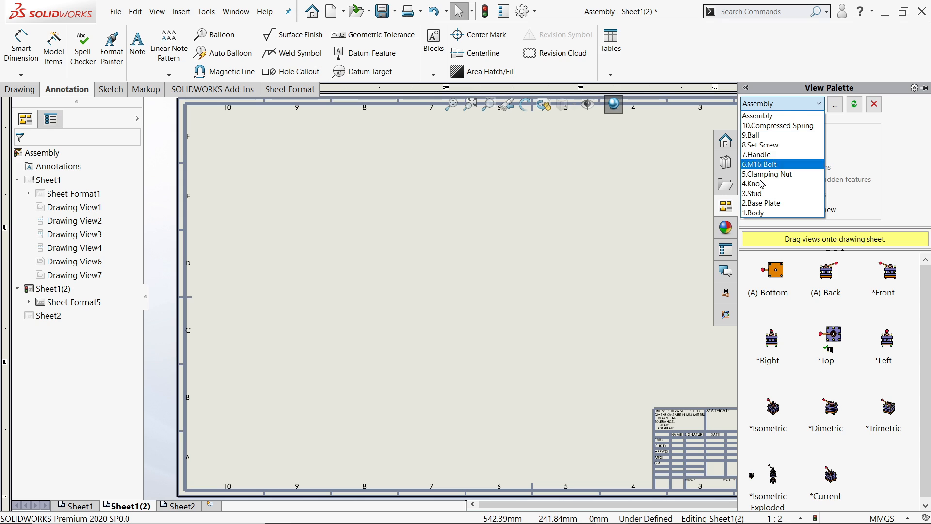
pyautogui.click(756, 213)
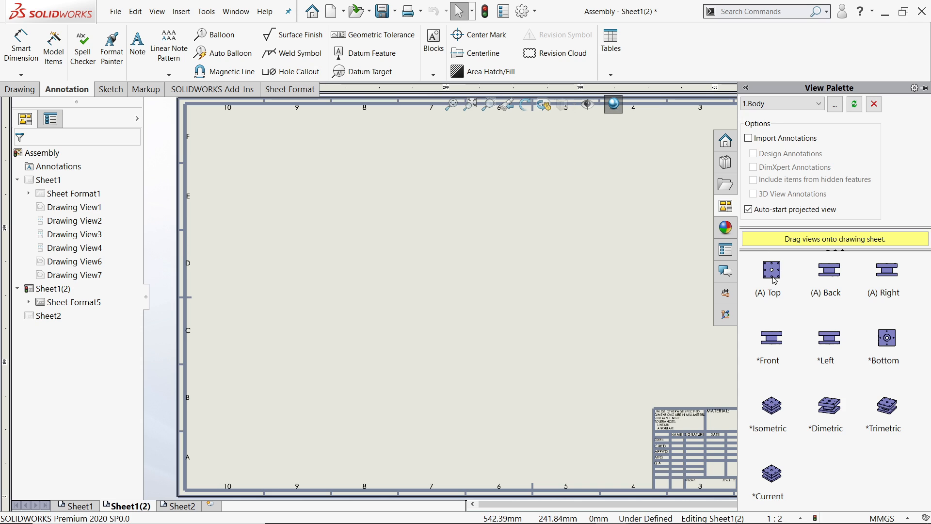
pyautogui.moveTo(774, 280); pyautogui.dragTo(271, 184)
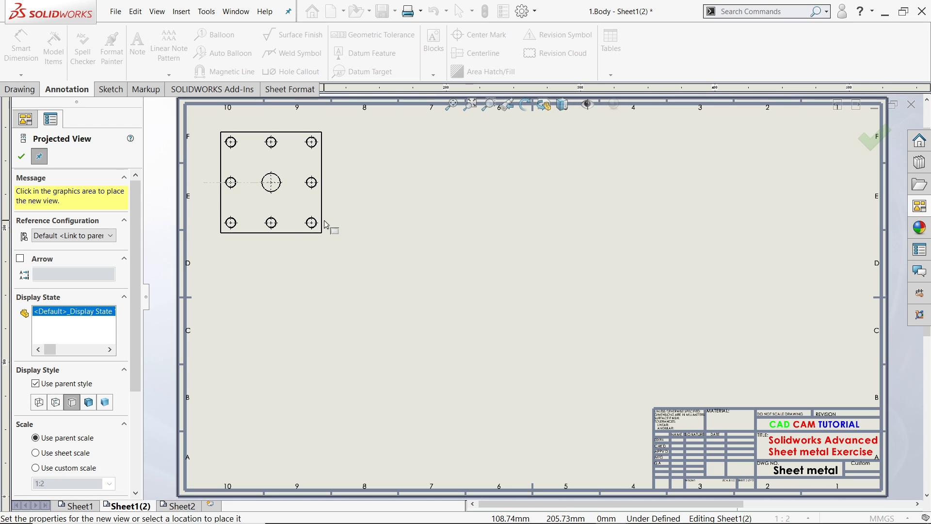
pyautogui.press('Escape')
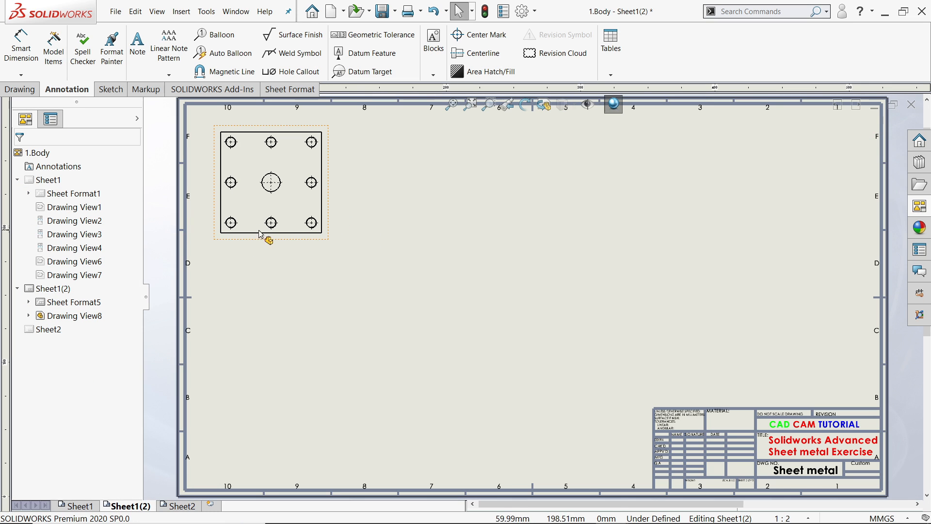
# Set the body's top view to the Hidden Lines Visible display style.
pyautogui.click(252, 242)
pyautogui.scroll(-5, 138, 337)
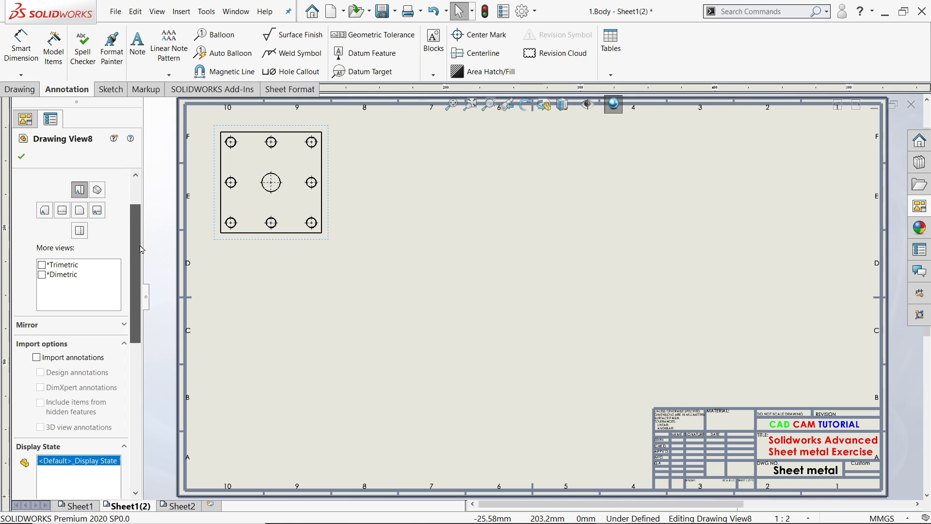
pyautogui.moveTo(138, 337); pyautogui.dragTo(135, 371)
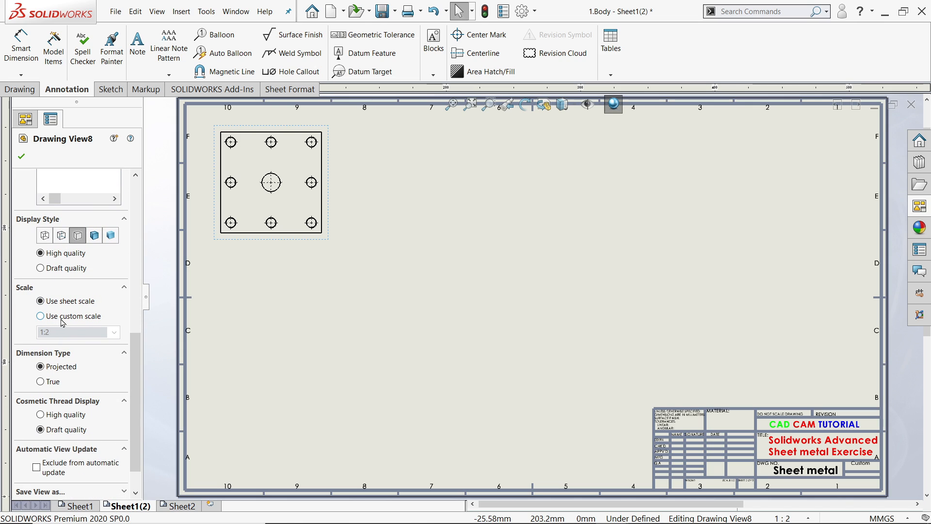
pyautogui.click(62, 236)
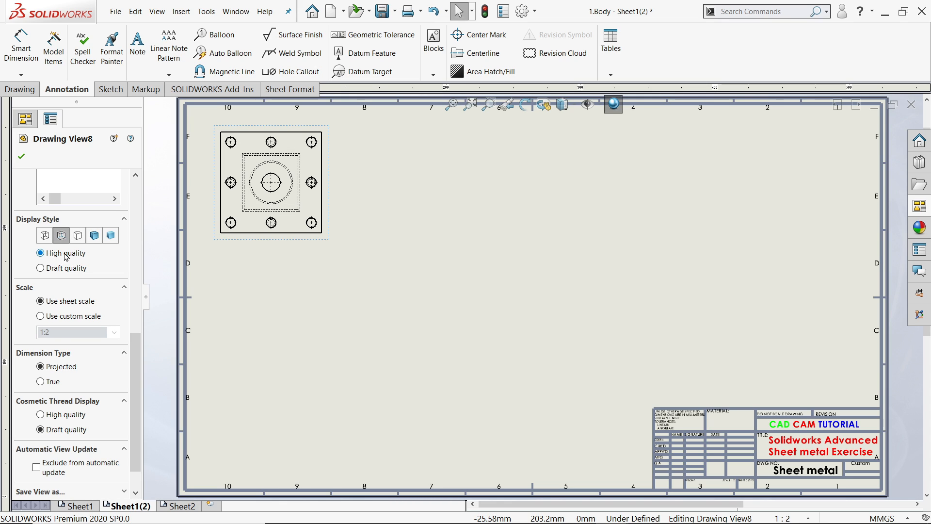
pyautogui.click(22, 155)
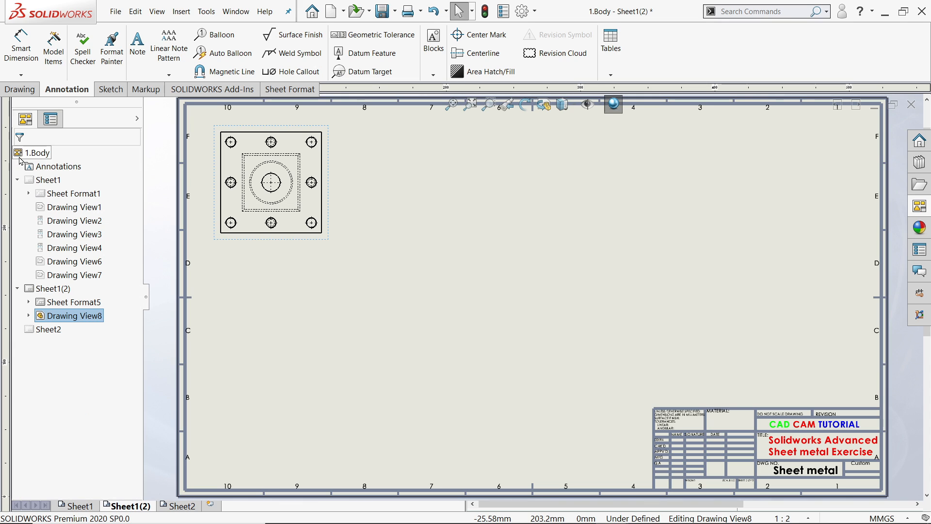
# Create a full section view with a horizontal cutting line through the body's central hole, placed below the top view.
pyautogui.click(41, 89)
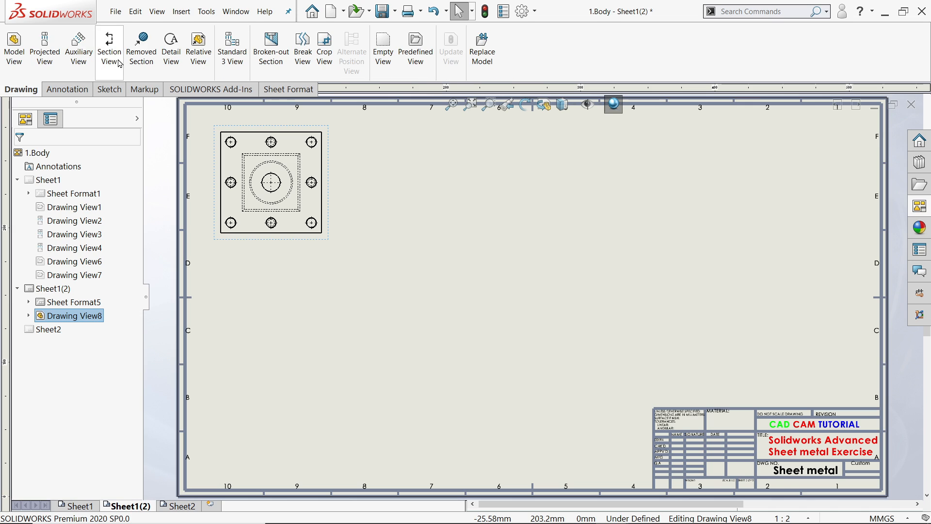
pyautogui.click(109, 49)
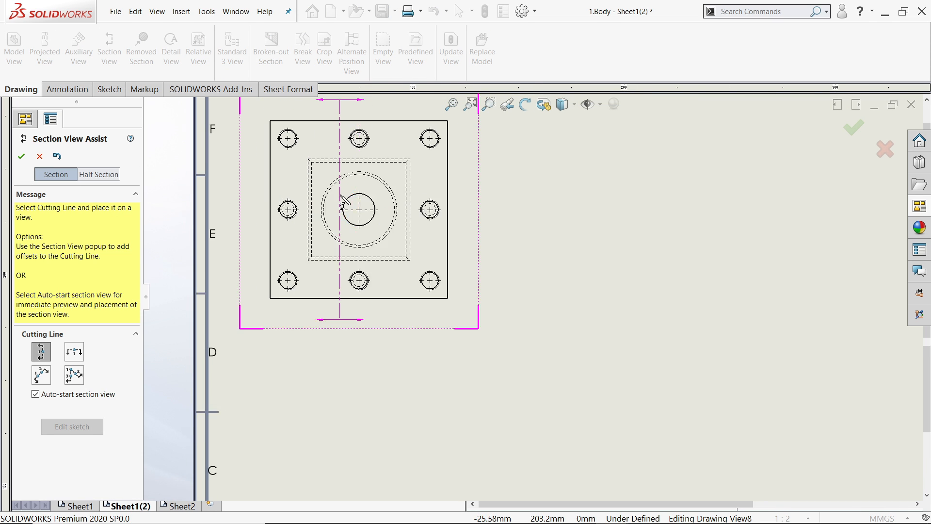
pyautogui.click(76, 357)
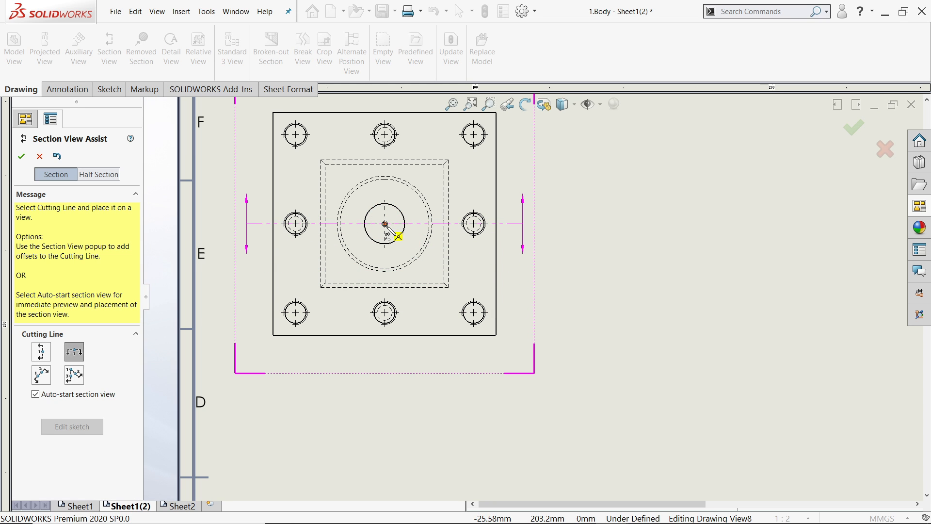
pyautogui.click(385, 224)
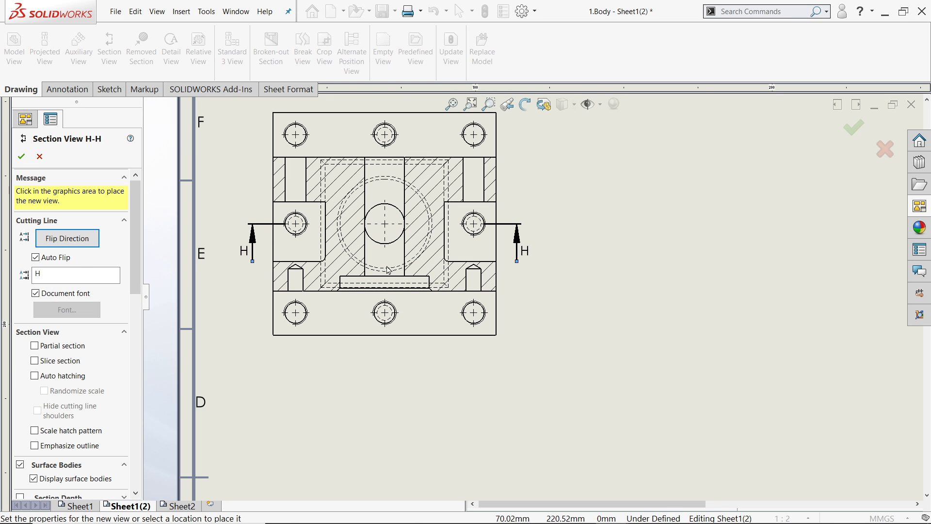
pyautogui.scroll(3, 434, 344)
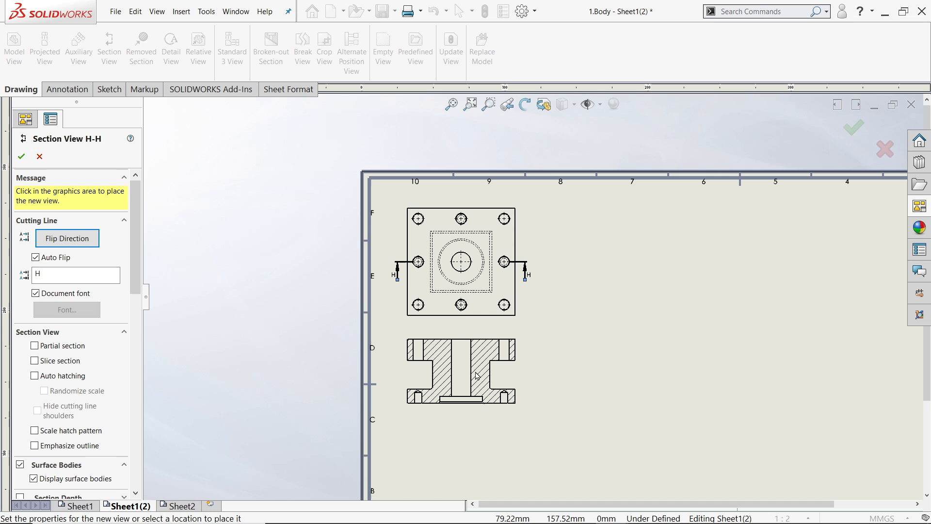
pyautogui.scroll(-2, 478, 375)
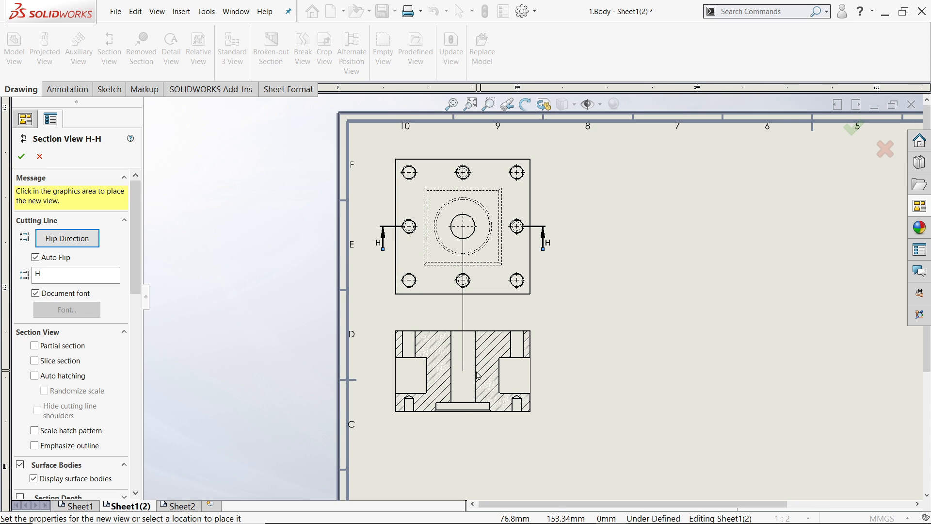
pyautogui.click(477, 375)
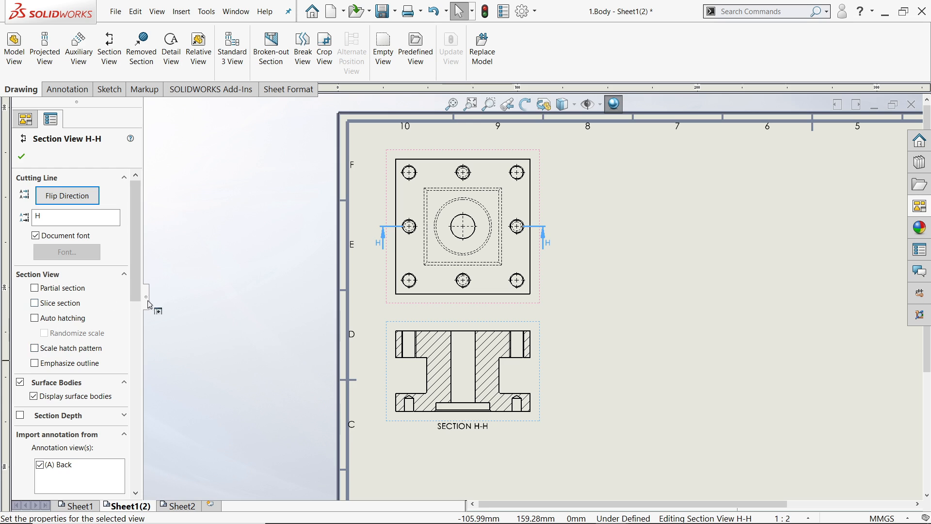
# Turn on Scale hatch pattern for the body's section view and accept its properties.
pyautogui.scroll(-3, 61, 272)
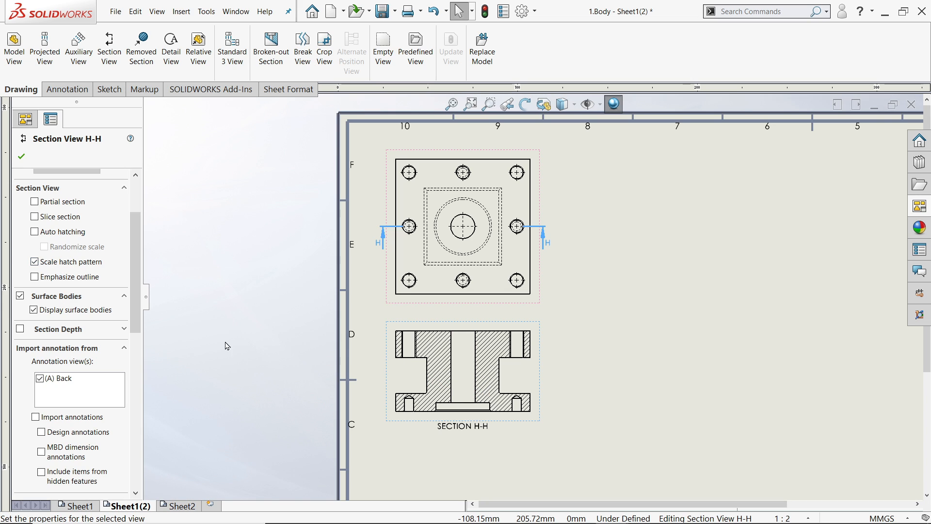
pyautogui.click(21, 157)
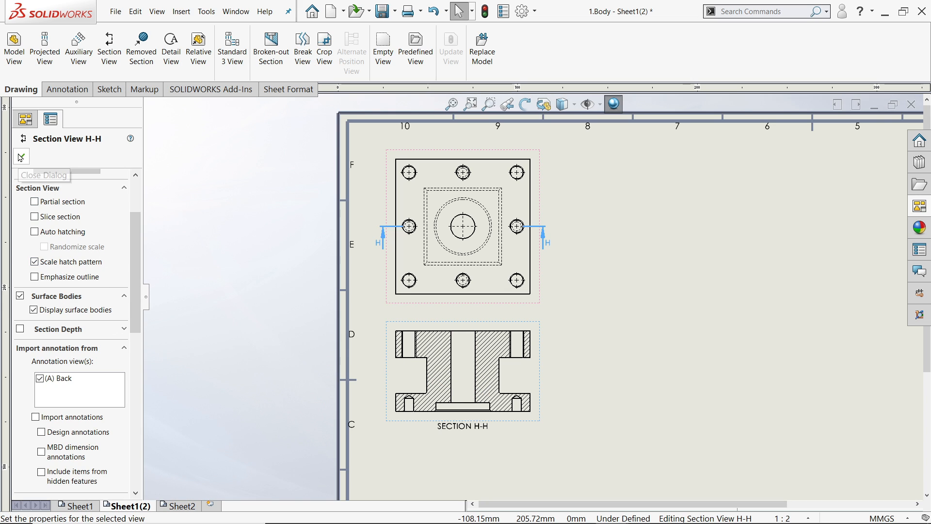
pyautogui.scroll(2, 534, 267)
pyautogui.scroll(-3, 538, 256)
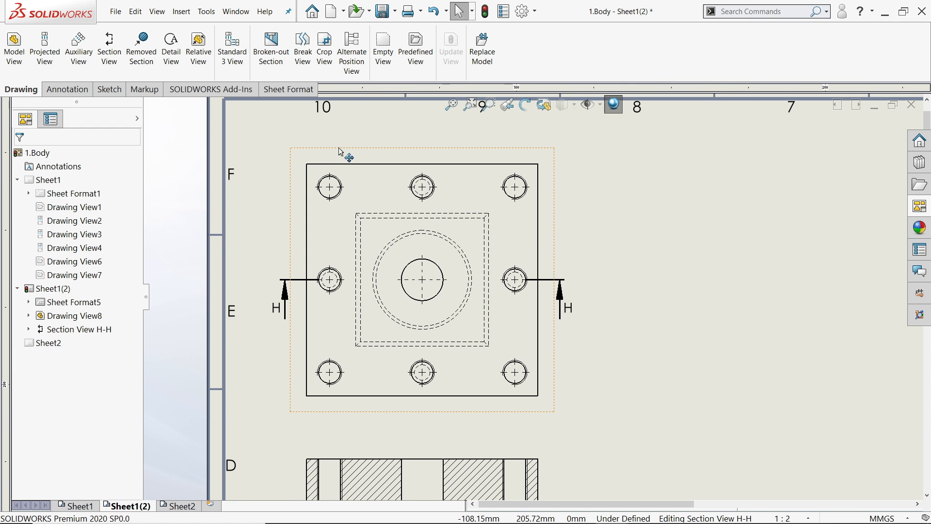
# Dimension the overall width and overall height of the body's top view with Smart Dimension.
pyautogui.click(67, 89)
pyautogui.click(22, 51)
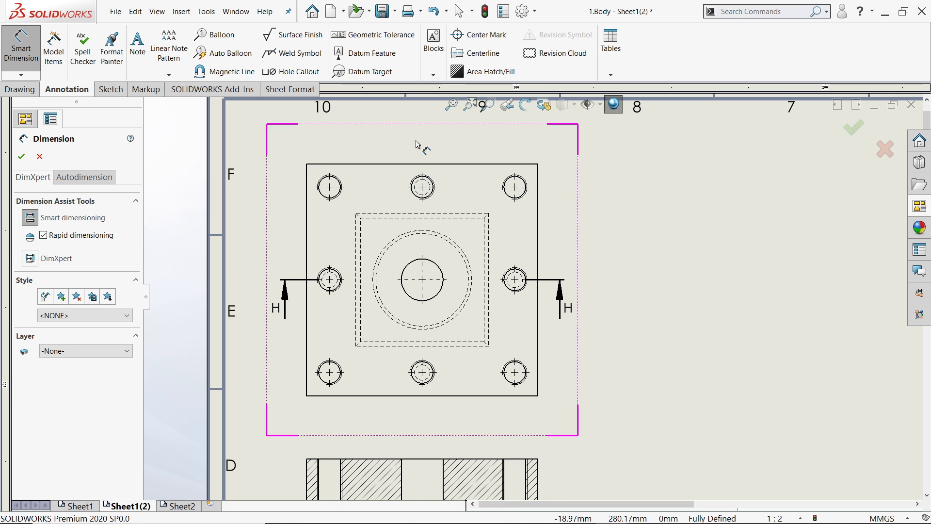
pyautogui.click(424, 165)
pyautogui.click(424, 133)
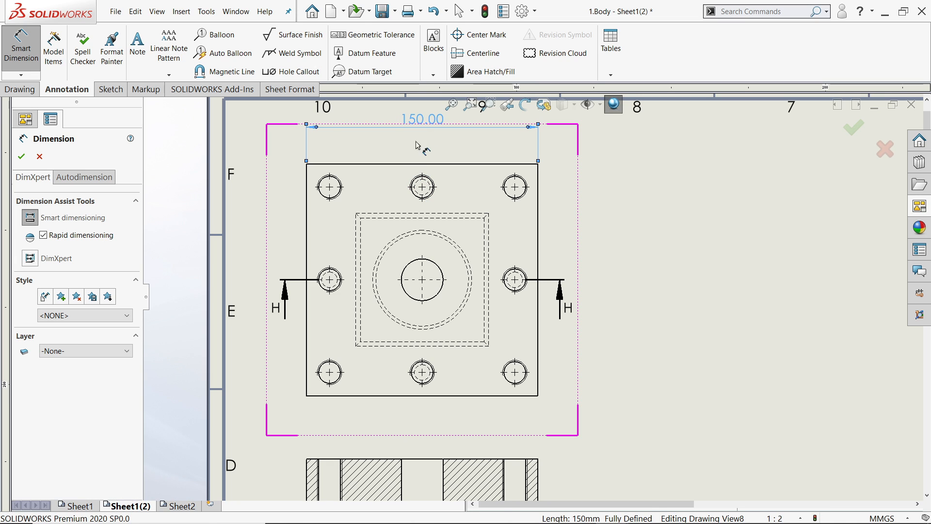
pyautogui.click(307, 240)
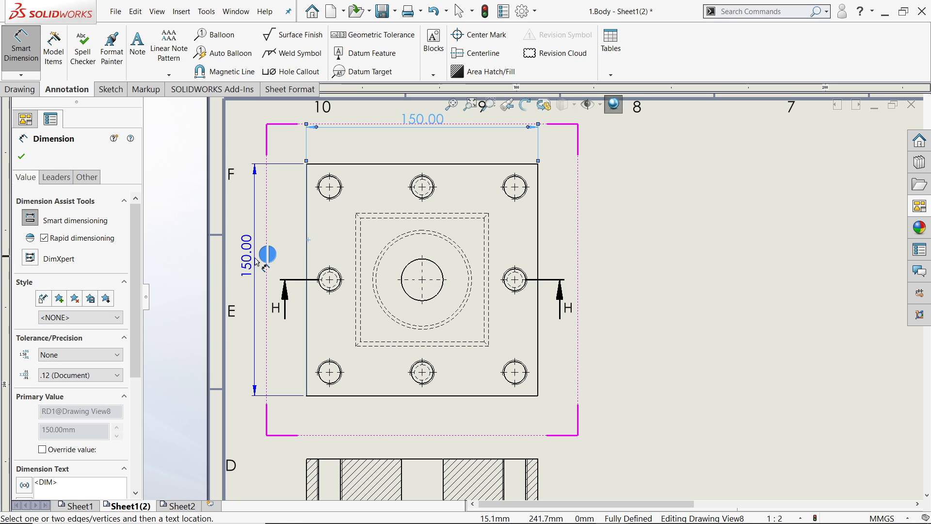
pyautogui.click(256, 261)
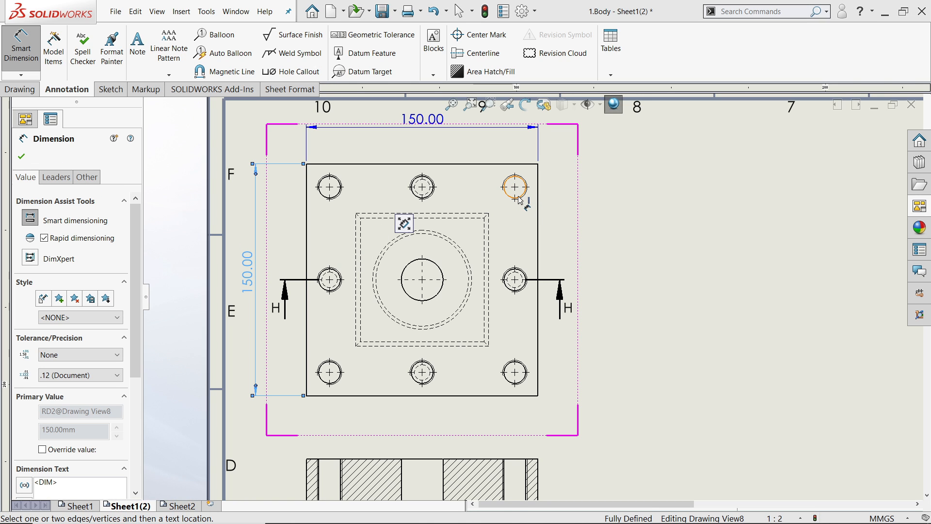
# Dimension the horizontal and vertical centre spacing of the corner holes, and move the overall height dimension farther outward for clearance.
pyautogui.click(519, 199)
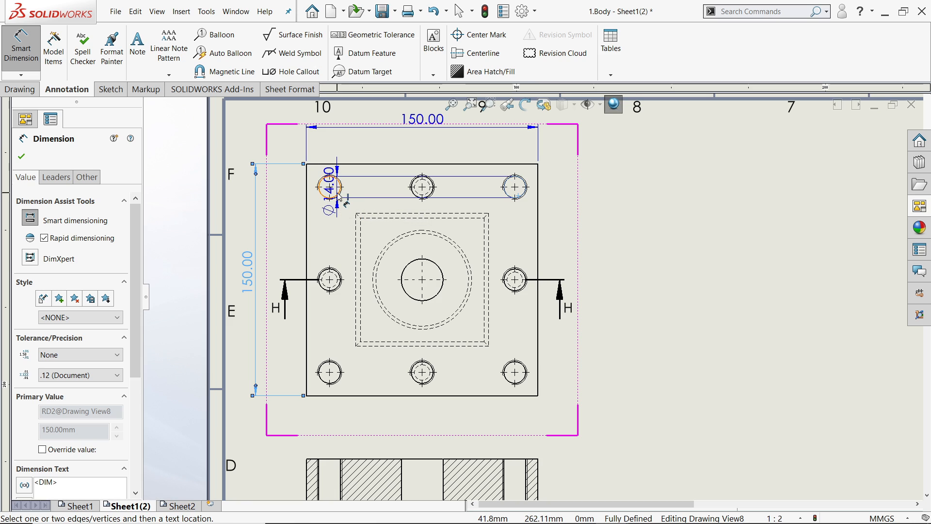
pyautogui.click(339, 197)
pyautogui.click(425, 149)
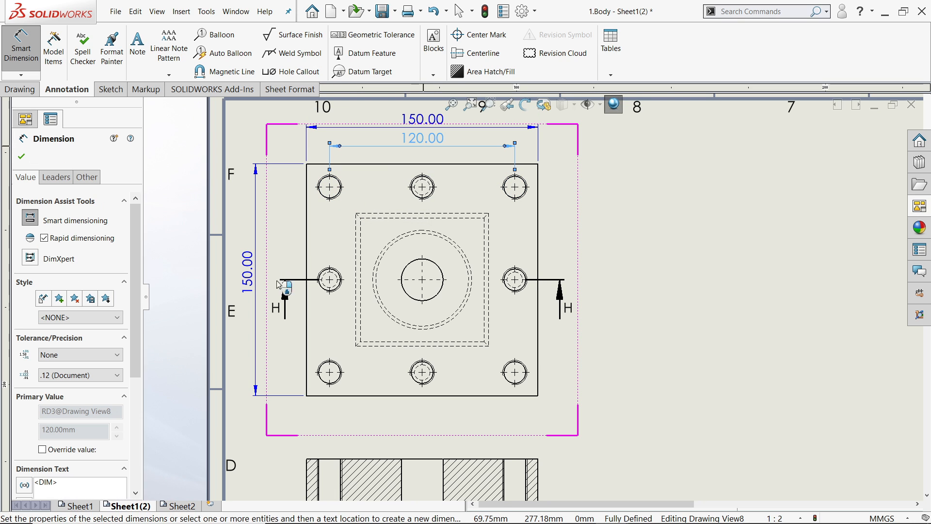
pyautogui.click(336, 369)
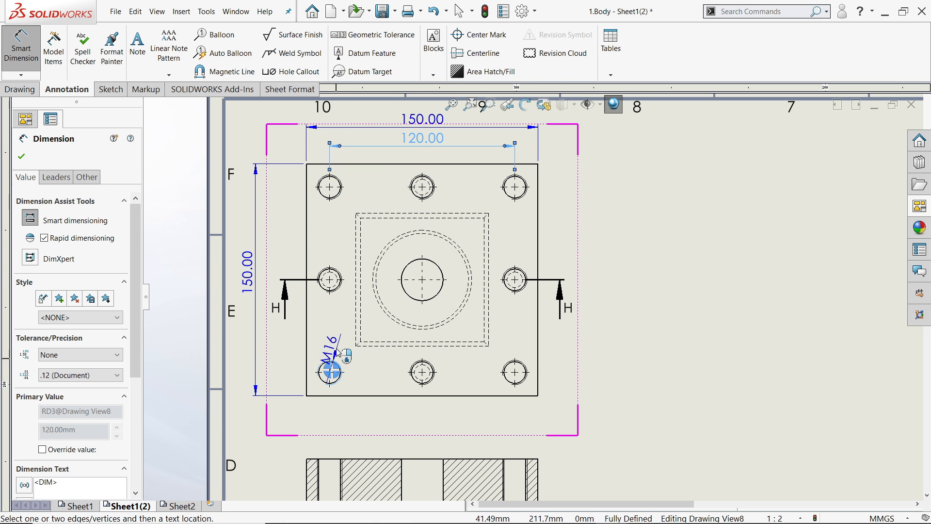
pyautogui.click(338, 196)
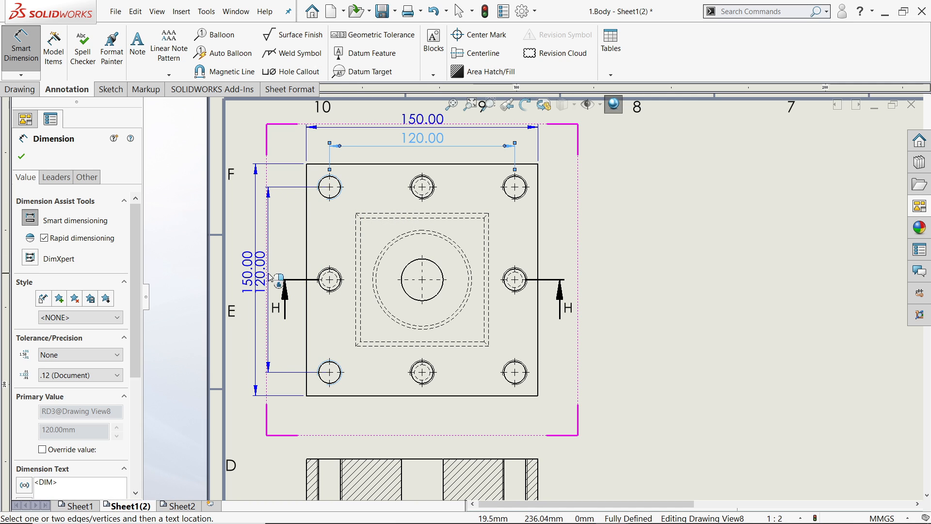
pyautogui.click(262, 286)
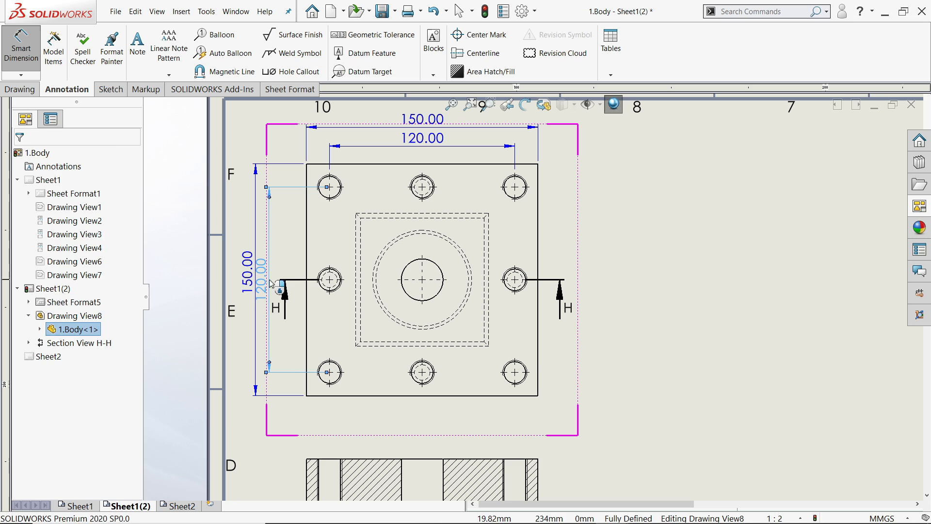
pyautogui.click(244, 286)
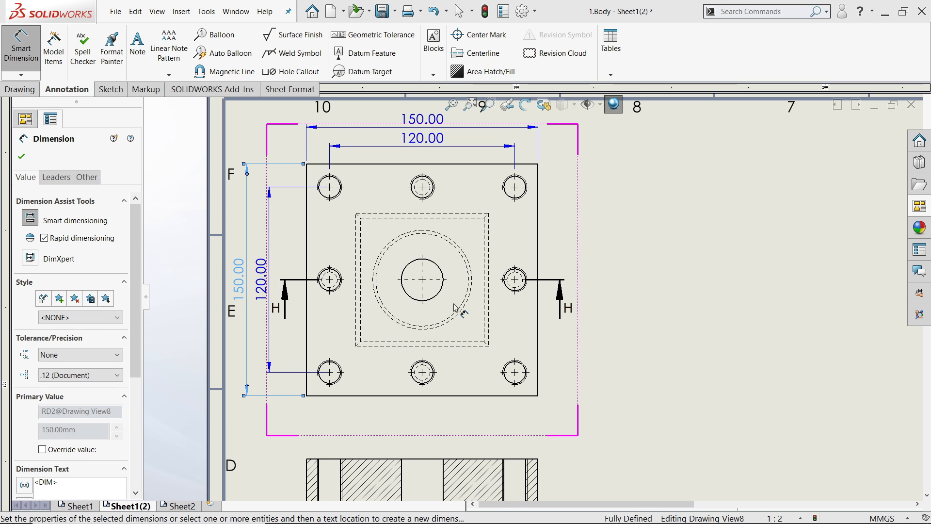
# Dimension the diameter of the central hole, placing the text outside the body's upper-right edge.
pyautogui.scroll(5, 501, 275)
pyautogui.scroll(-4, 518, 325)
pyautogui.scroll(-2, 516, 321)
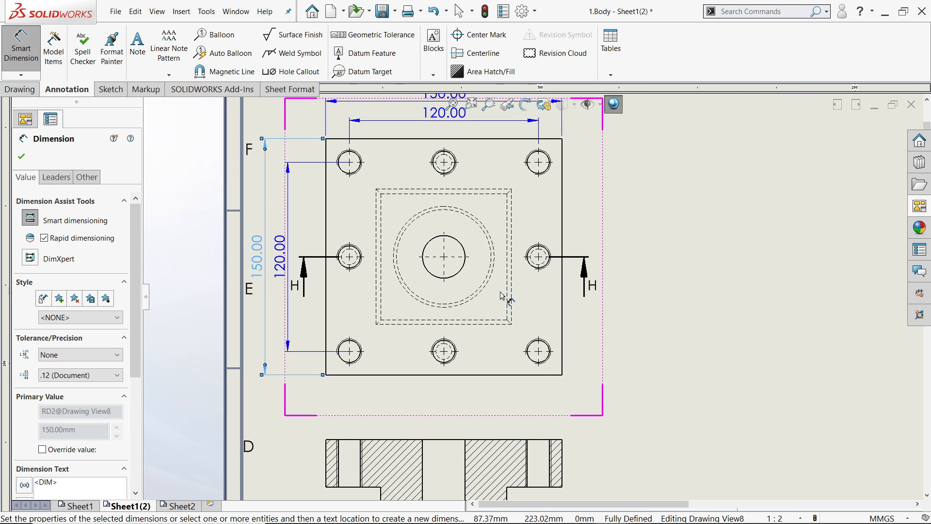
pyautogui.scroll(5, 499, 291)
pyautogui.scroll(-4, 498, 290)
pyautogui.scroll(-1, 497, 284)
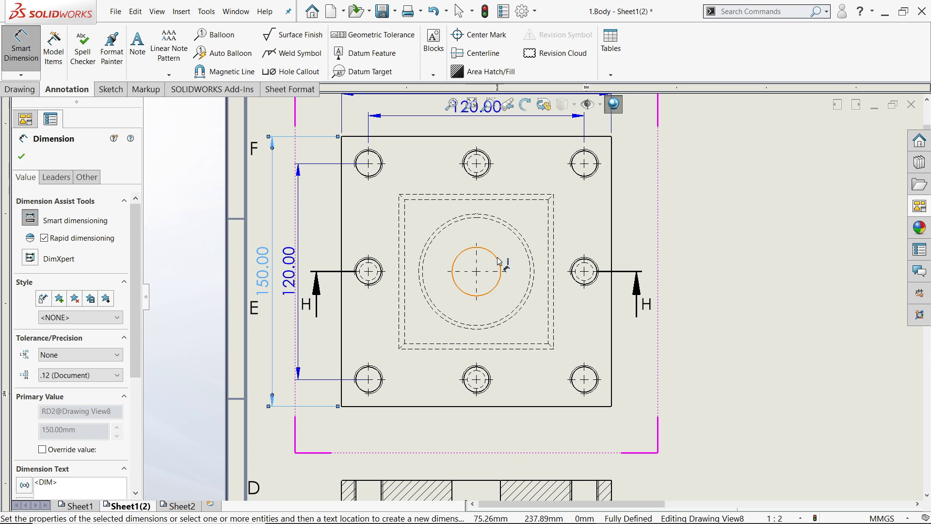
pyautogui.click(499, 264)
pyautogui.click(662, 170)
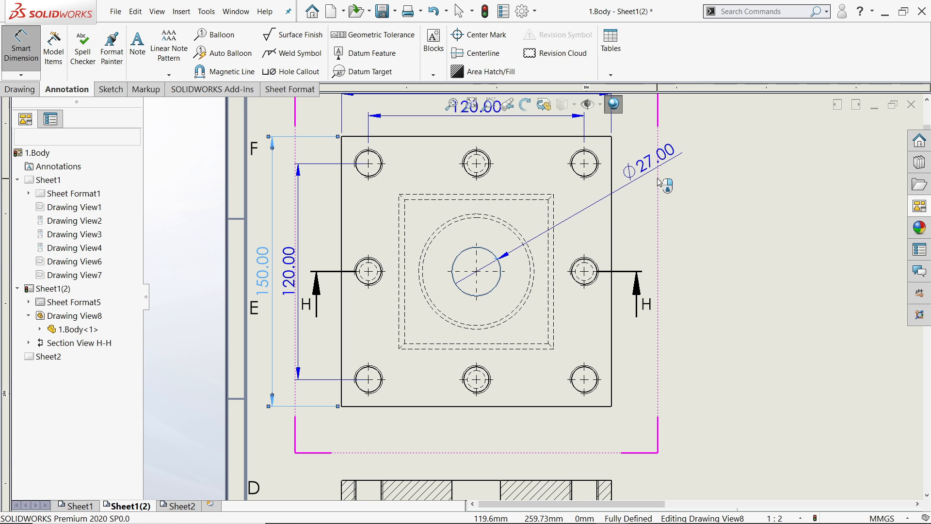
# Give the central hole's diameter dimension a custom broken leader with horizontal text, and put its arrows inside the circle.
pyautogui.scroll(-4, 129, 382)
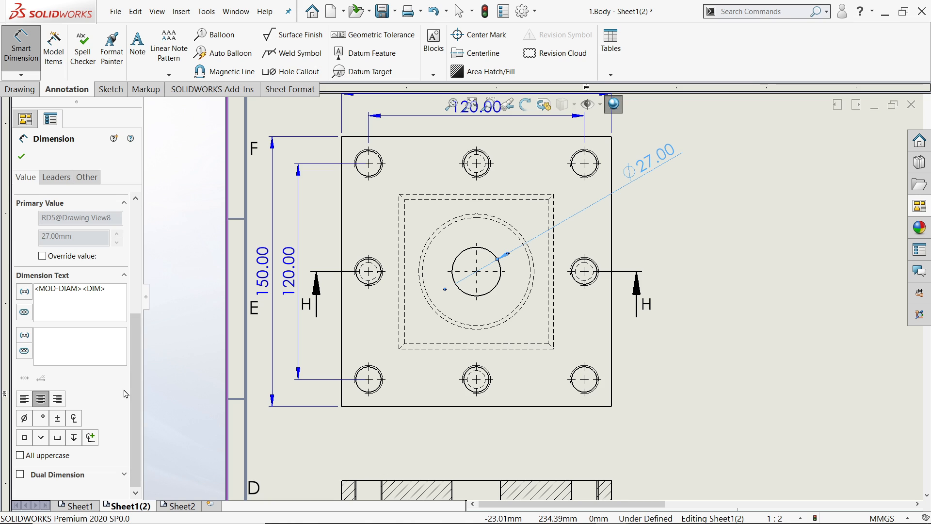
pyautogui.click(56, 177)
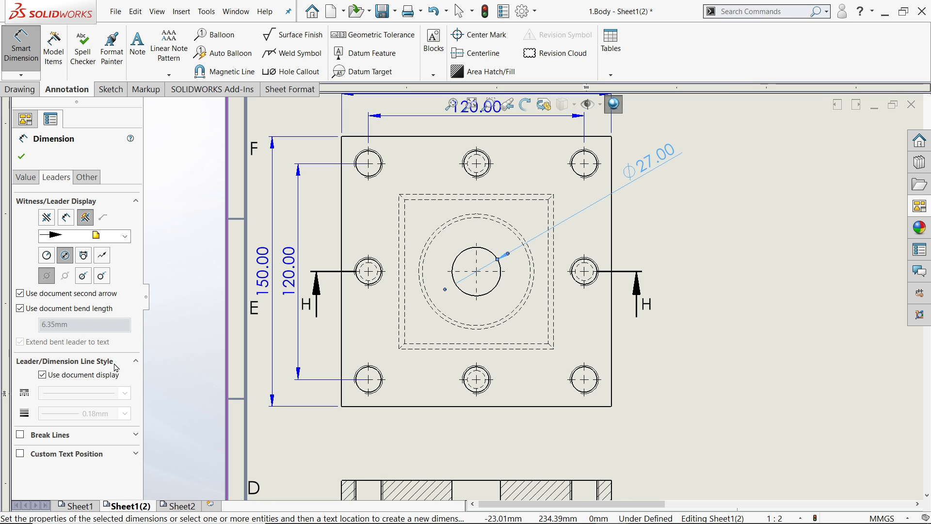
pyautogui.click(20, 455)
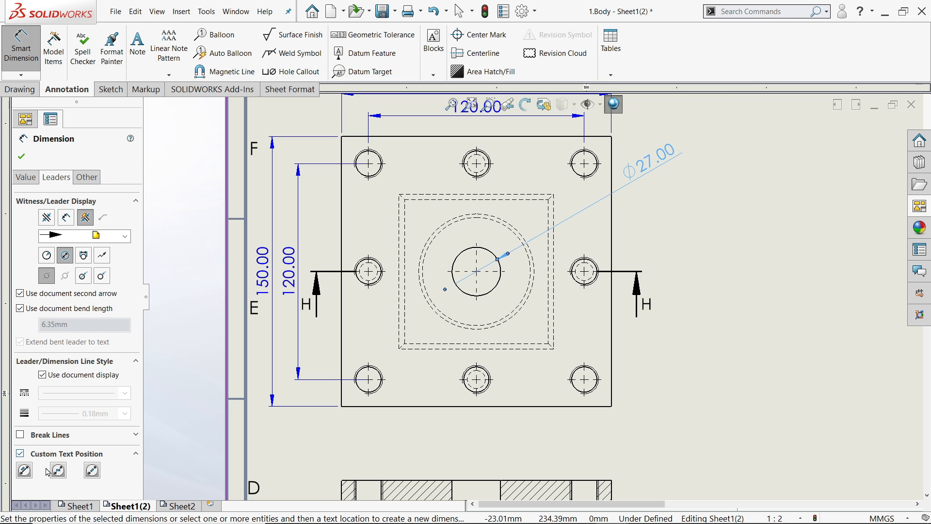
pyautogui.click(59, 470)
pyautogui.scroll(-2, 664, 172)
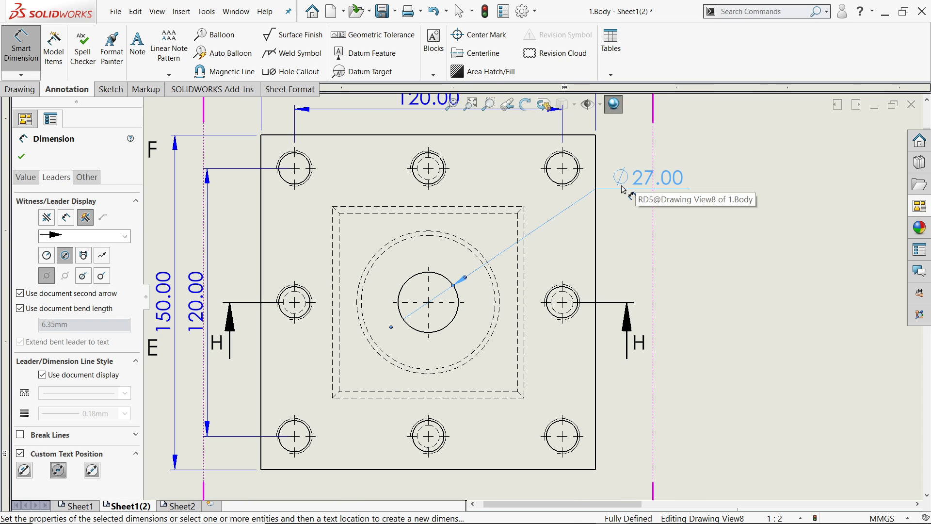
pyautogui.click(66, 219)
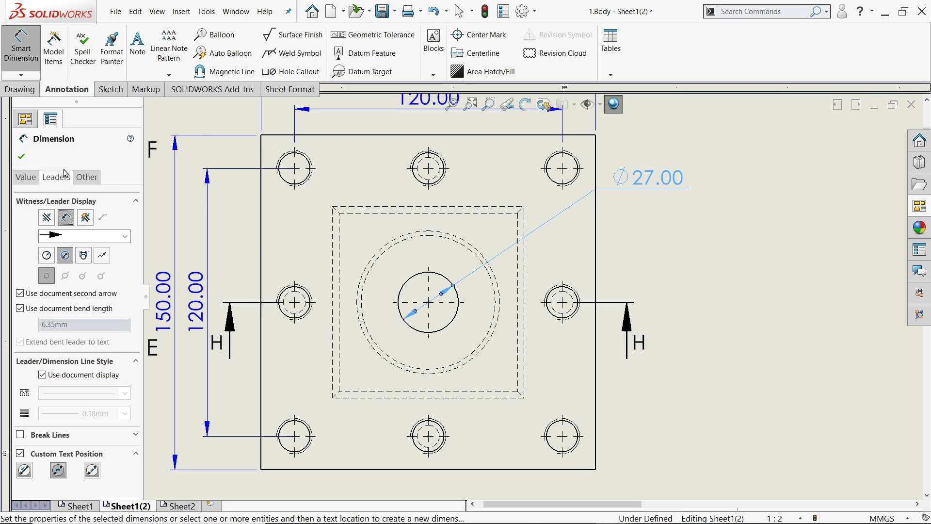
pyautogui.press('Escape')
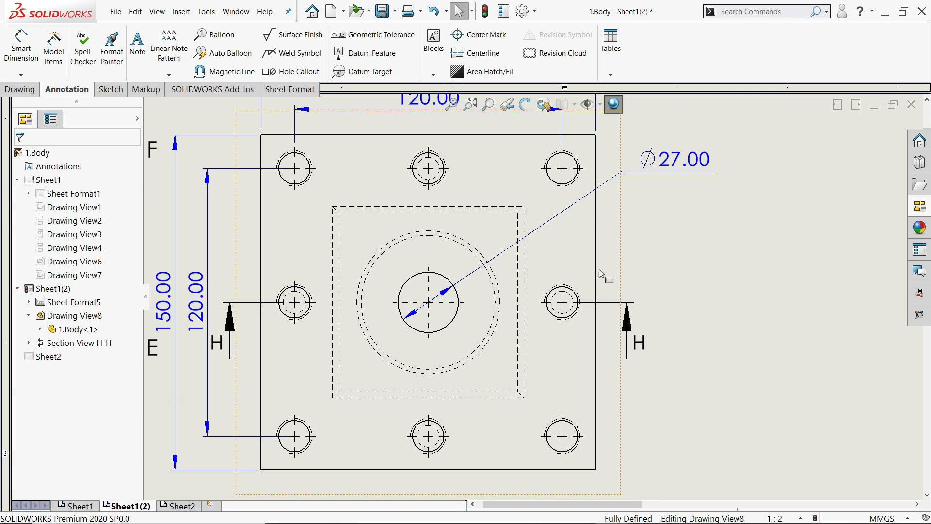
# Dimension the thread of the middle hole on the right side of the top view, placing the text outside the body.
pyautogui.scroll(4, 600, 273)
pyautogui.scroll(-2, 543, 298)
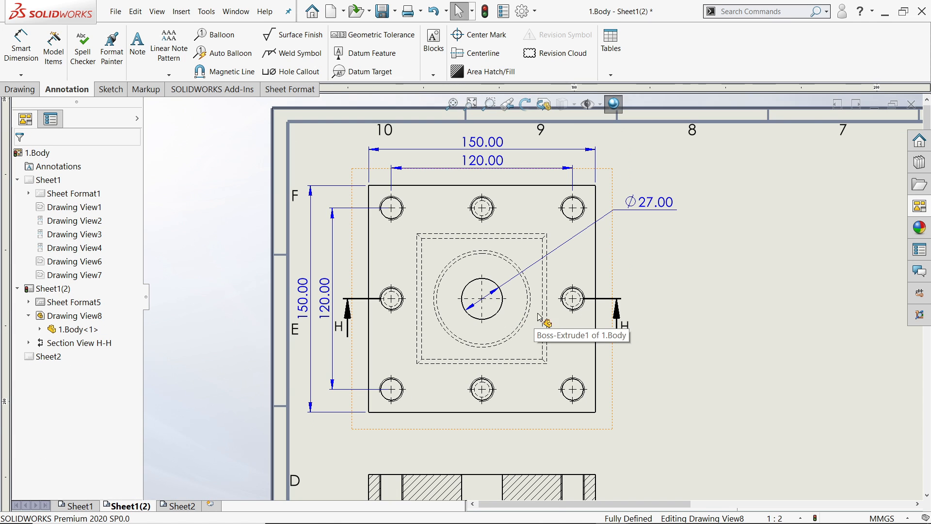
pyautogui.scroll(-2, 540, 316)
pyautogui.scroll(-2, 541, 313)
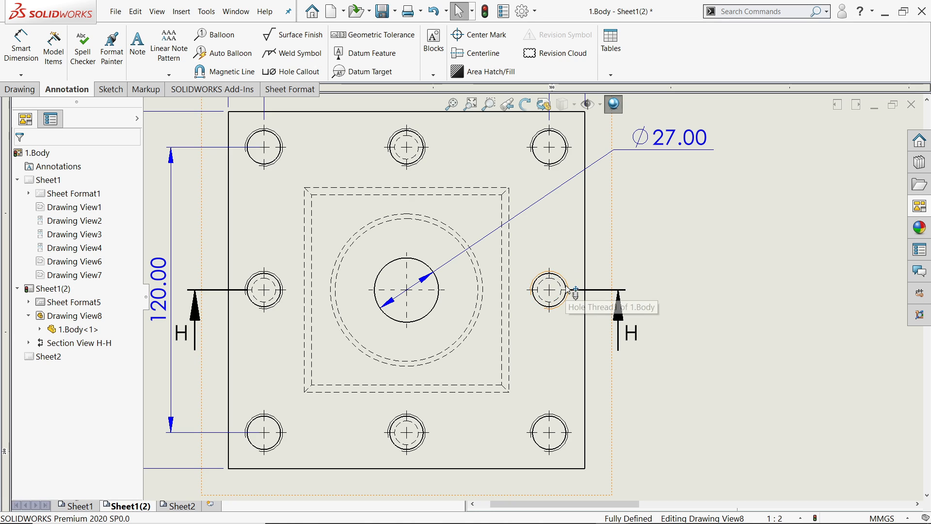
pyautogui.click(571, 290)
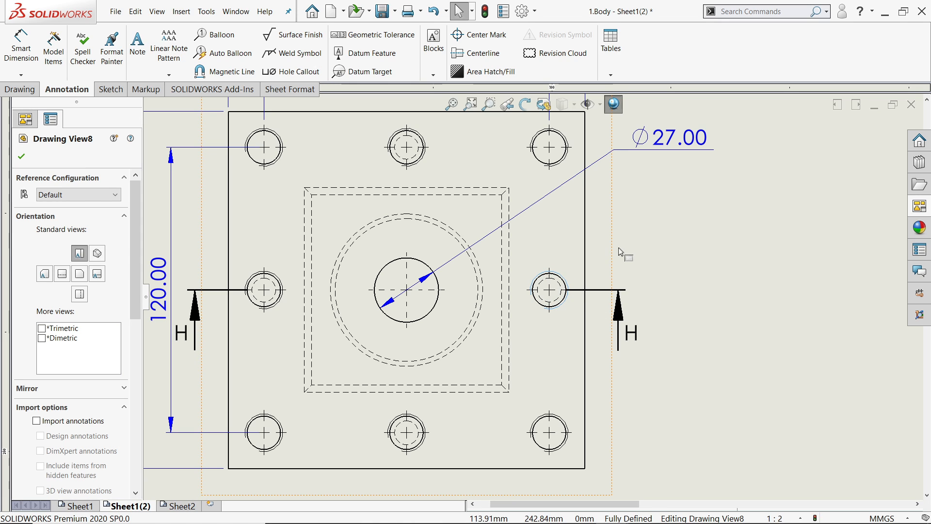
pyautogui.click(20, 157)
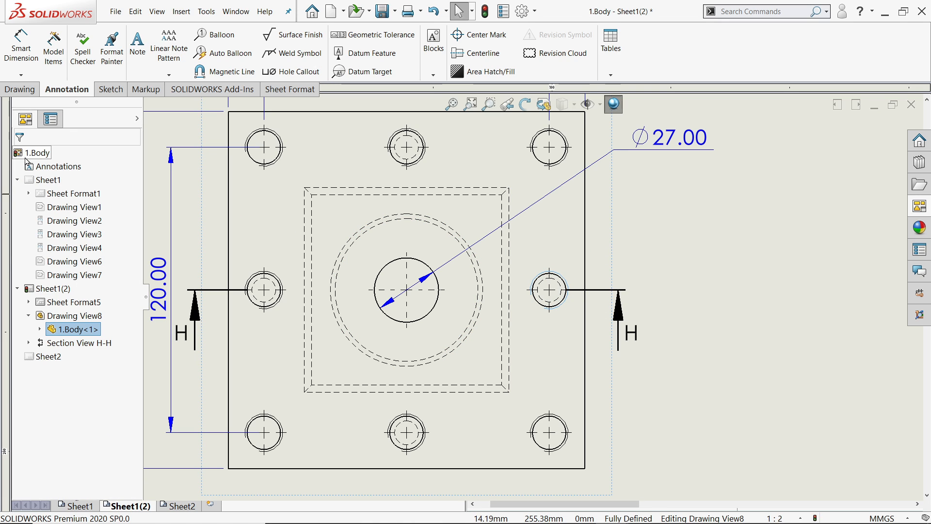
pyautogui.click(21, 48)
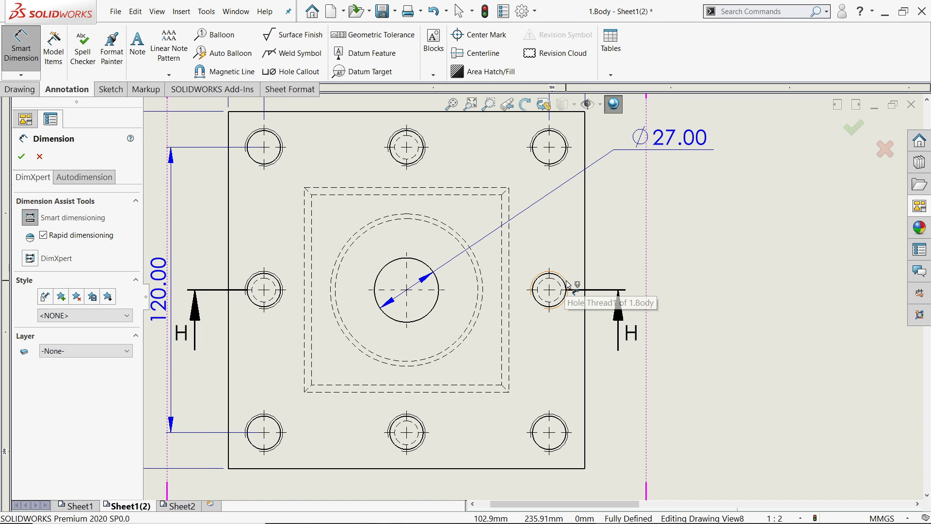
pyautogui.click(565, 287)
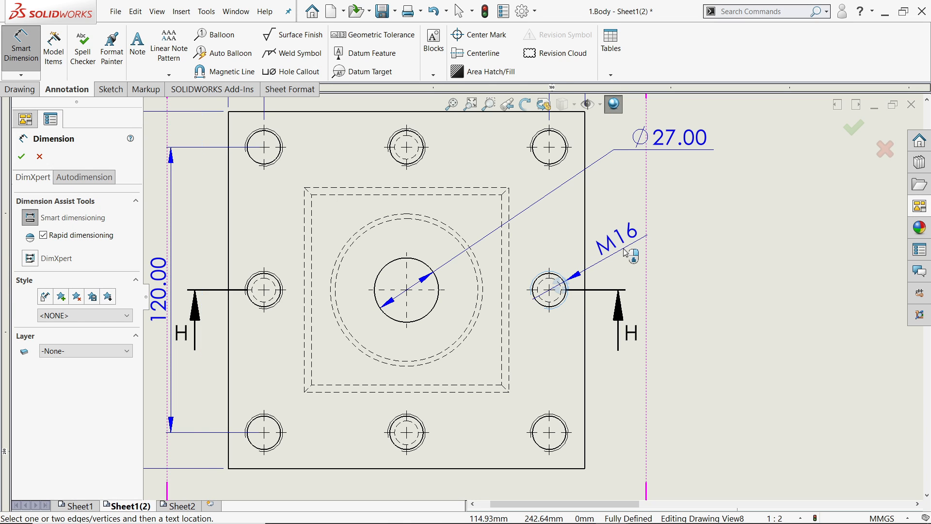
pyautogui.click(645, 248)
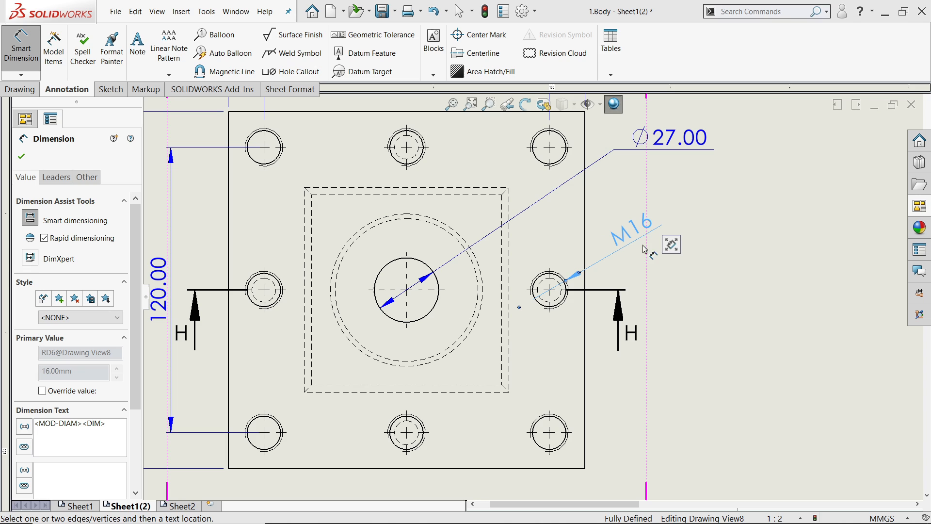
# Set a custom text position with a broken leader and horizontal text for the thread dimension.
pyautogui.scroll(-1, 123, 333)
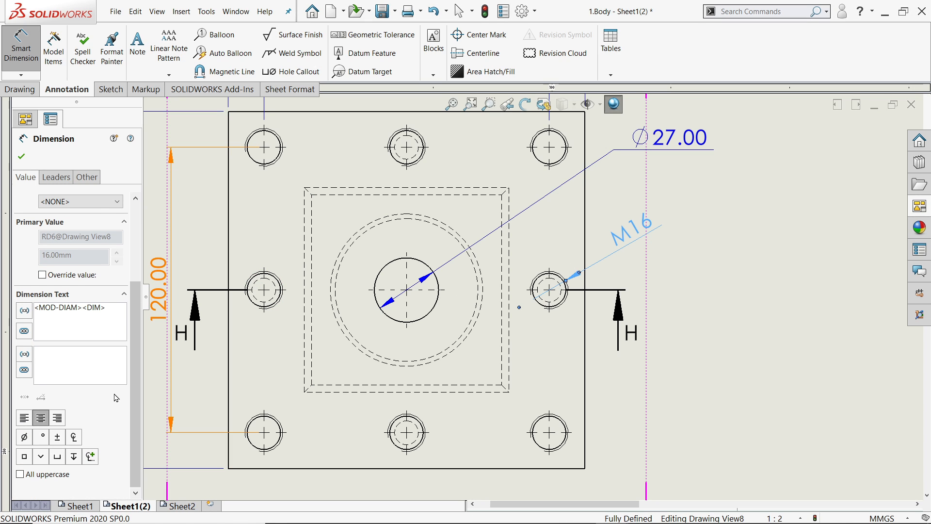
pyautogui.click(69, 179)
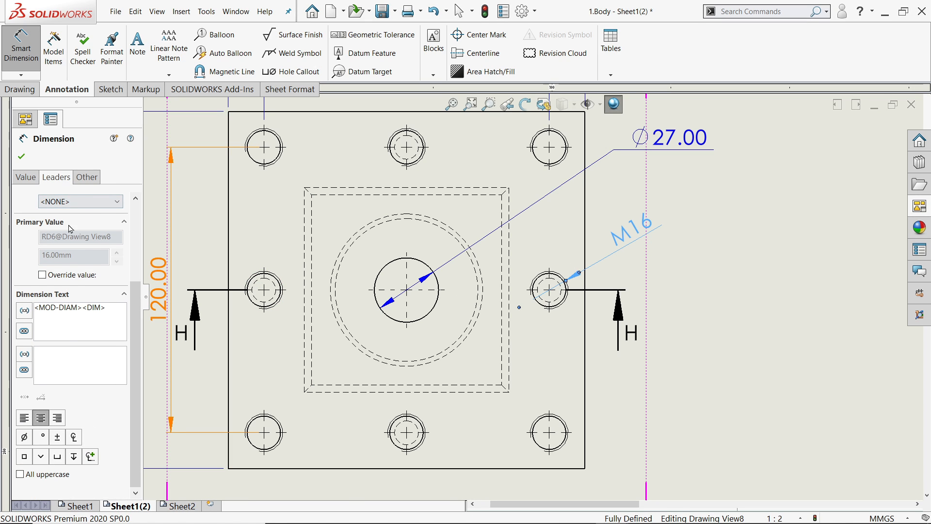
pyautogui.click(21, 454)
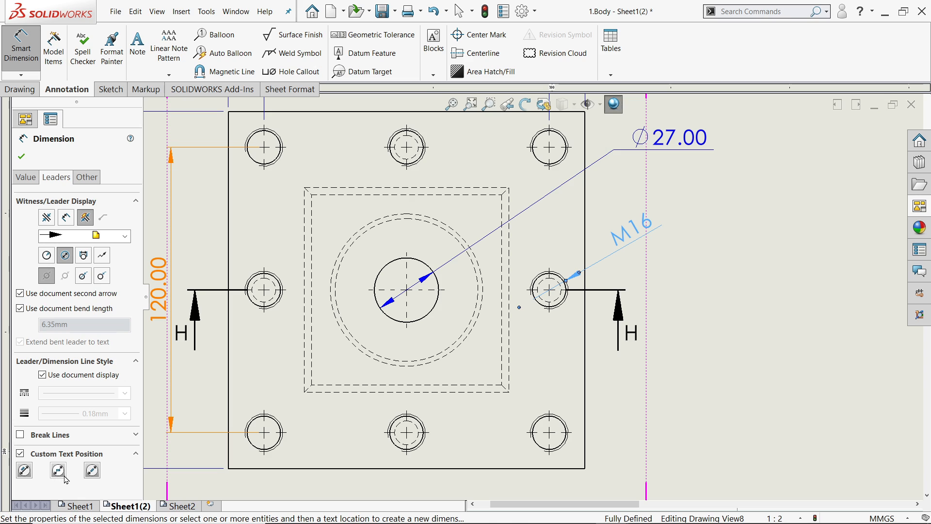
pyautogui.click(62, 473)
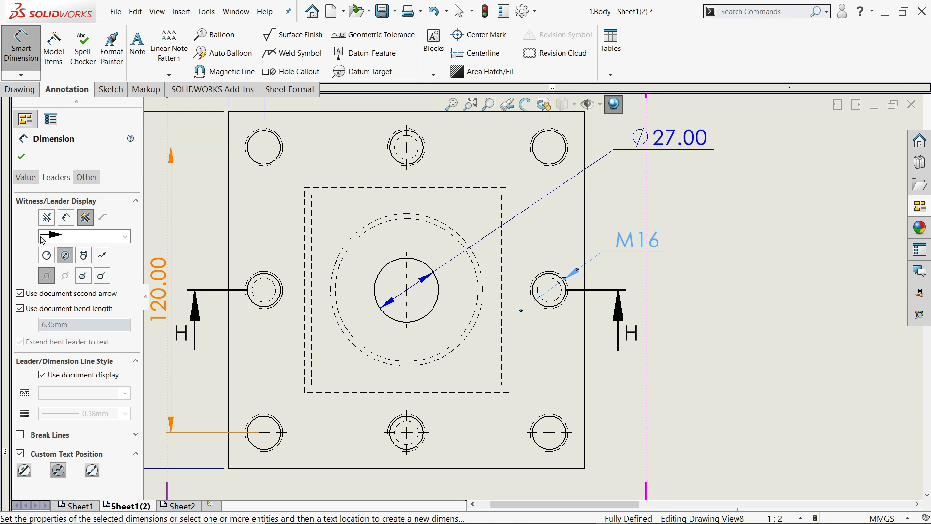
# Prefix the thread dimension text with "8x", and reposition it and the central hole's diameter dimension beside the top view.
pyautogui.click(25, 178)
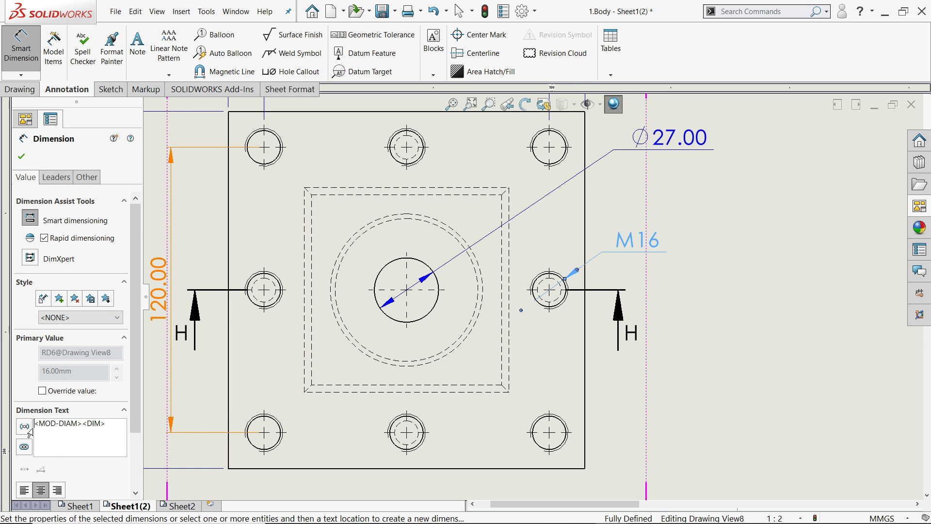
pyautogui.write('8x')
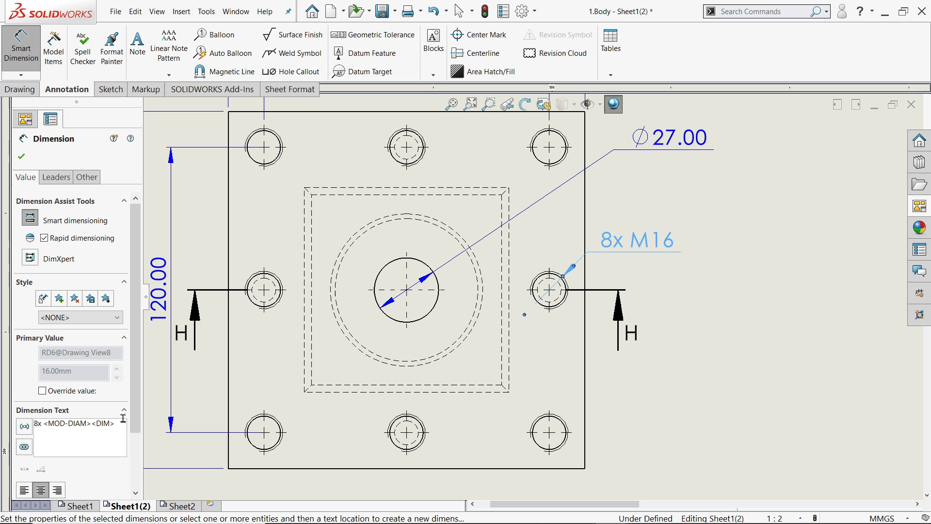
pyautogui.click(21, 160)
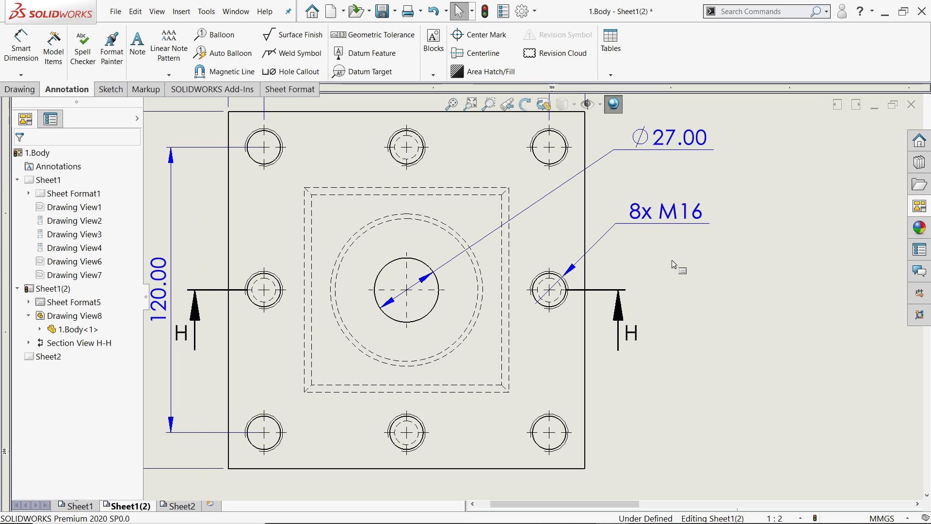
pyautogui.moveTo(650, 225)
pyautogui.mouseDown()
pyautogui.moveTo(669, 232)
pyautogui.moveTo(660, 231)
pyautogui.mouseUp()
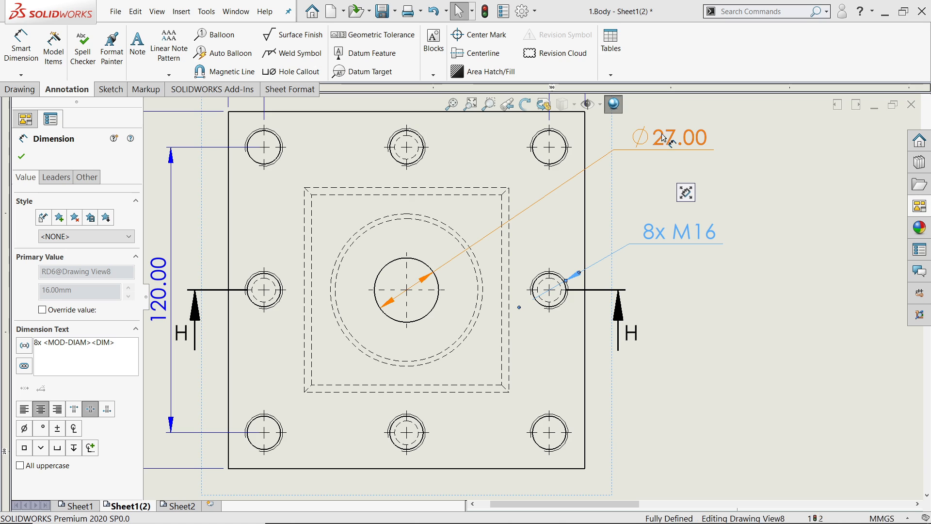
pyautogui.moveTo(664, 137); pyautogui.dragTo(651, 183)
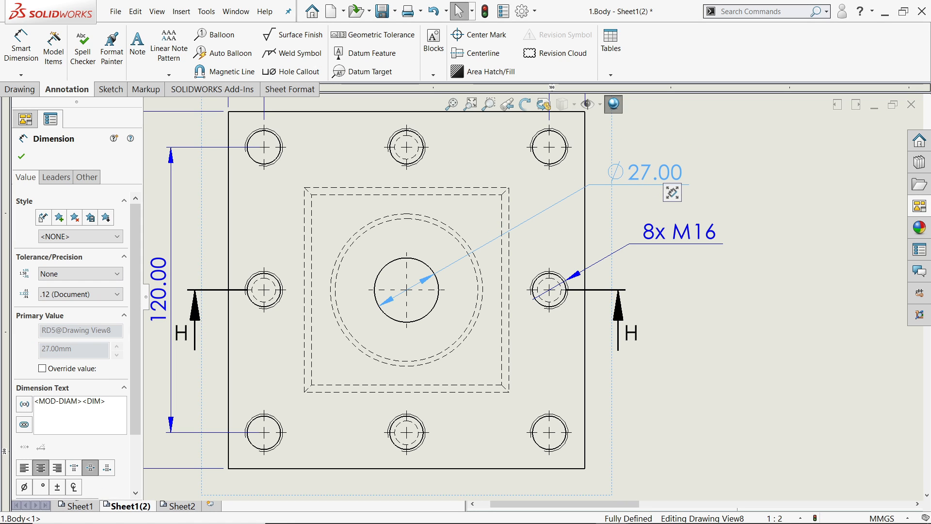
# Move the 8x thread dimension and the central hole's diameter dimension closer to the top view.
pyautogui.moveTo(669, 235); pyautogui.dragTo(629, 254)
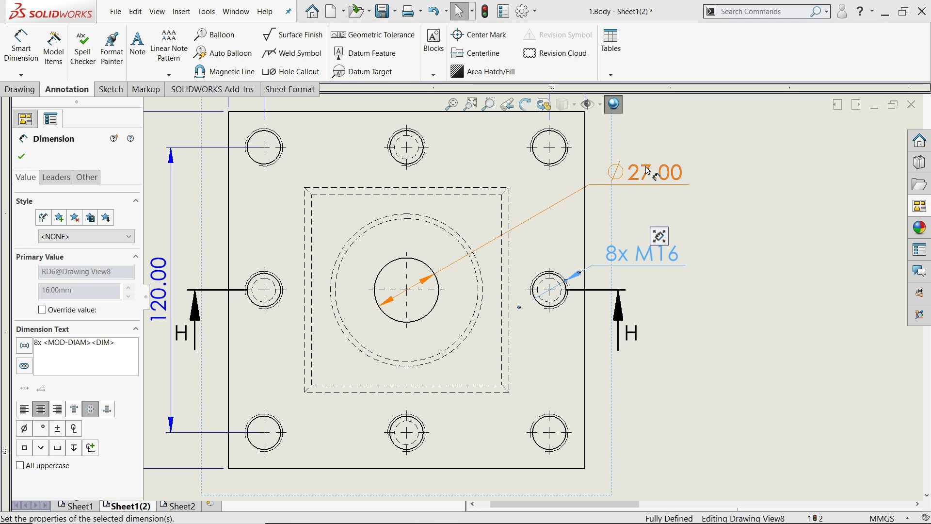
pyautogui.moveTo(647, 168); pyautogui.dragTo(633, 171)
pyautogui.scroll(5, 471, 328)
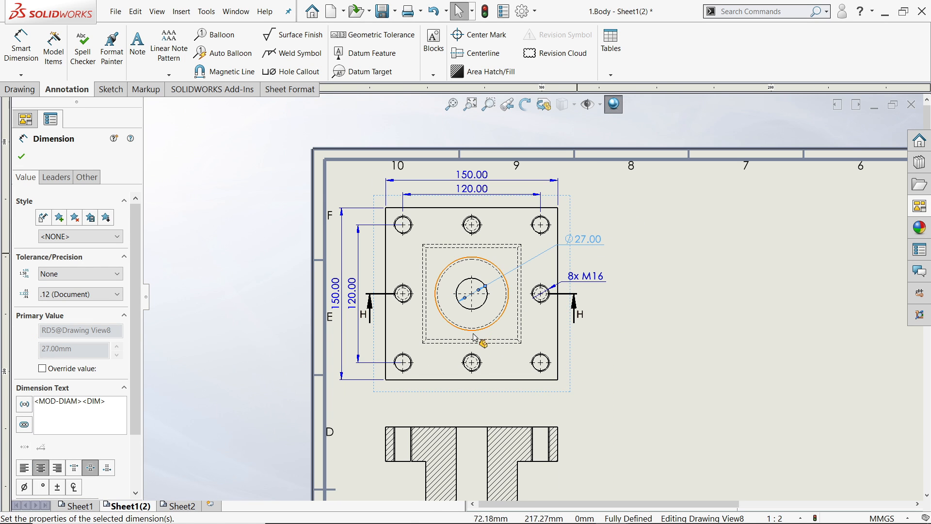
pyautogui.scroll(-3, 471, 328)
pyautogui.scroll(3, 470, 327)
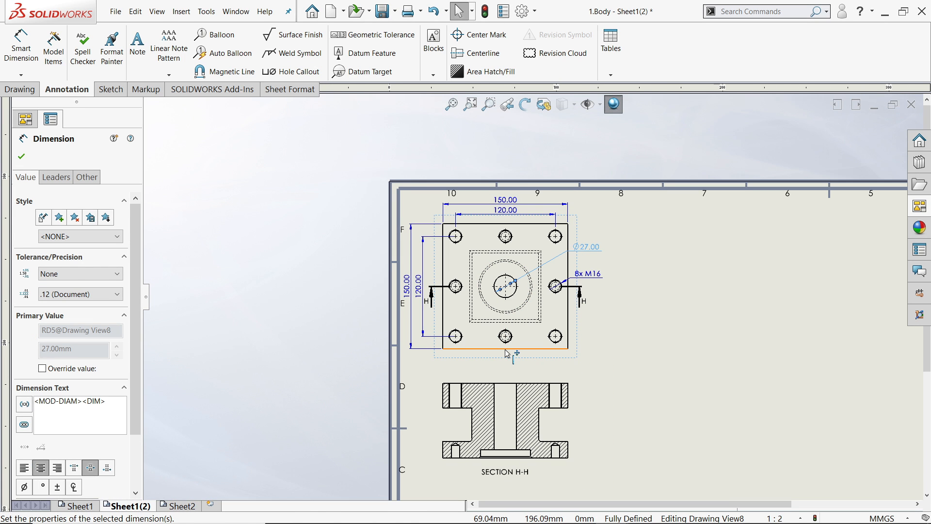
# Insert model item dimensions into Section View H-H, importing them from the entire model.
pyautogui.scroll(-3, 526, 461)
pyautogui.moveTo(616, 432); pyautogui.dragTo(674, 299, button='middle')
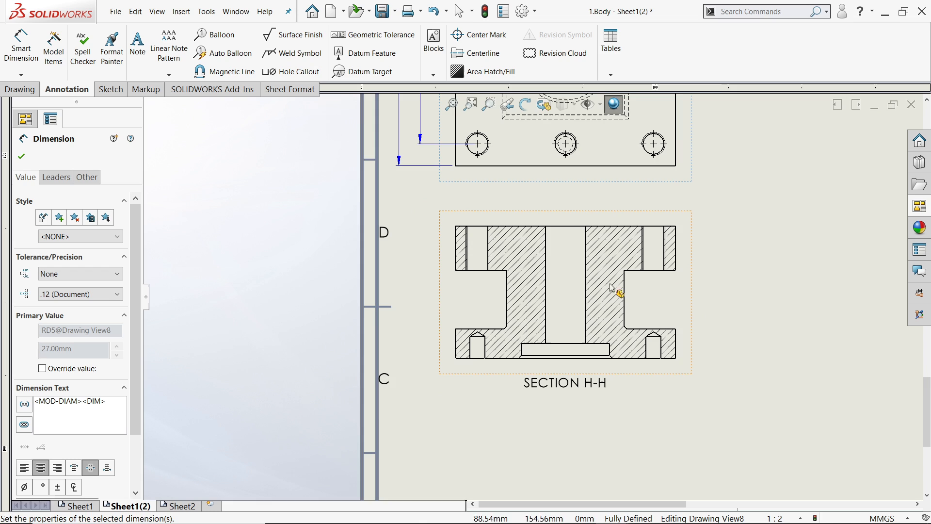
pyautogui.scroll(-2, 609, 276)
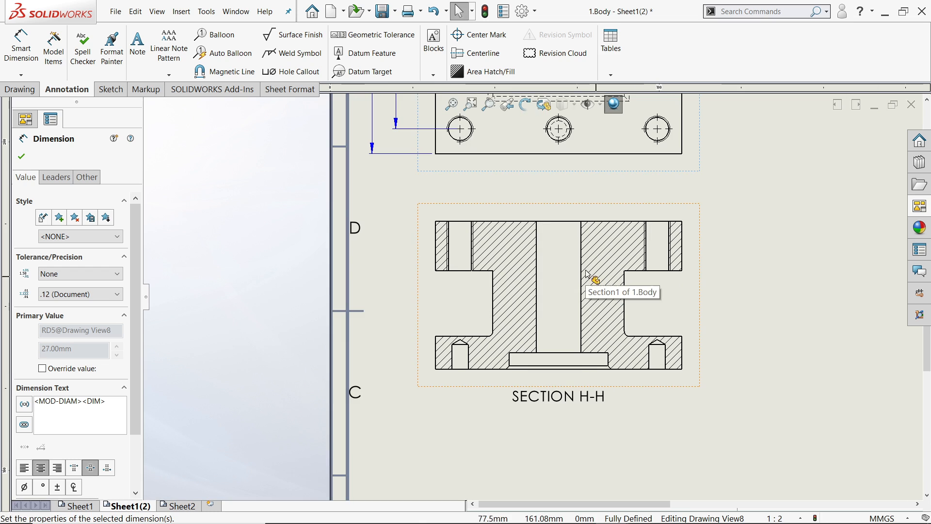
pyautogui.click(713, 307)
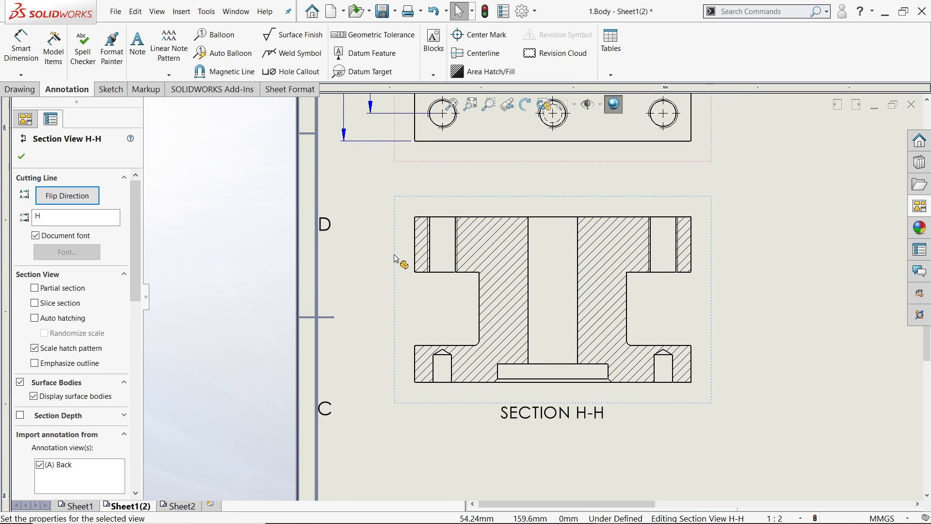
pyautogui.click(54, 48)
pyautogui.click(21, 157)
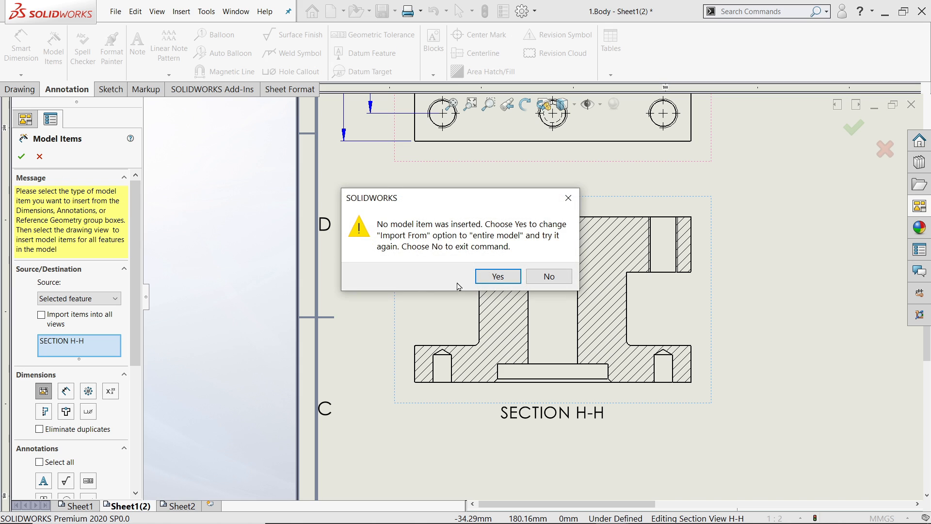
pyautogui.click(498, 275)
# Line up the three height dimensions outside the right edge of the section, and move the fillet radius dimension into the right-hand recess.
pyautogui.scroll(-2, 706, 219)
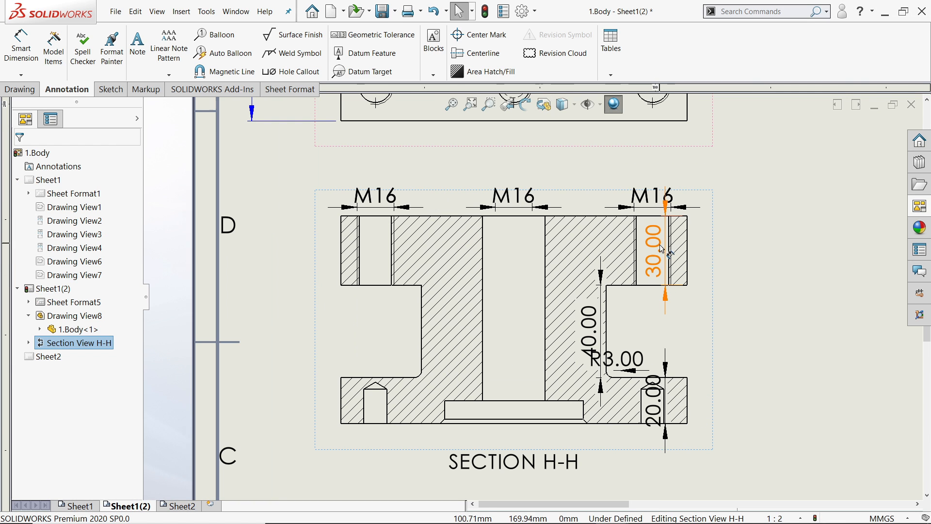
pyautogui.moveTo(663, 248); pyautogui.dragTo(723, 250)
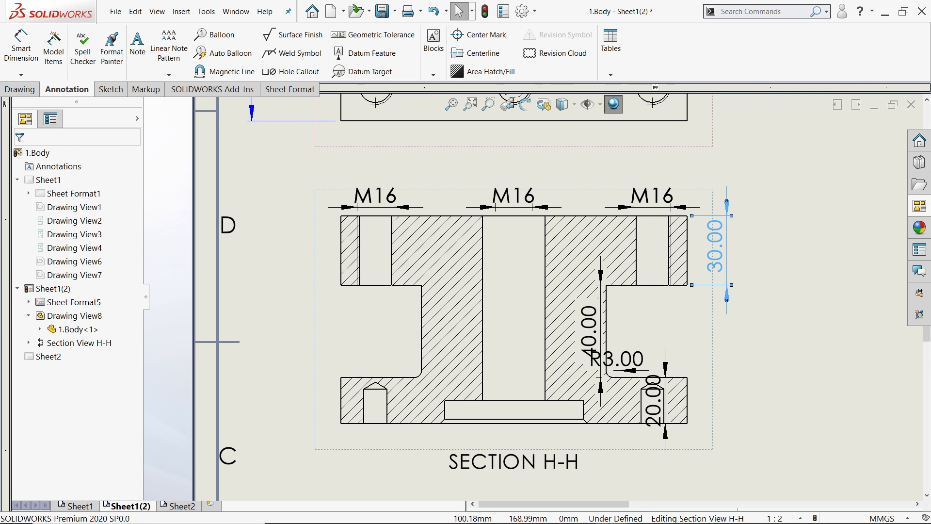
pyautogui.moveTo(707, 329); pyautogui.dragTo(717, 330)
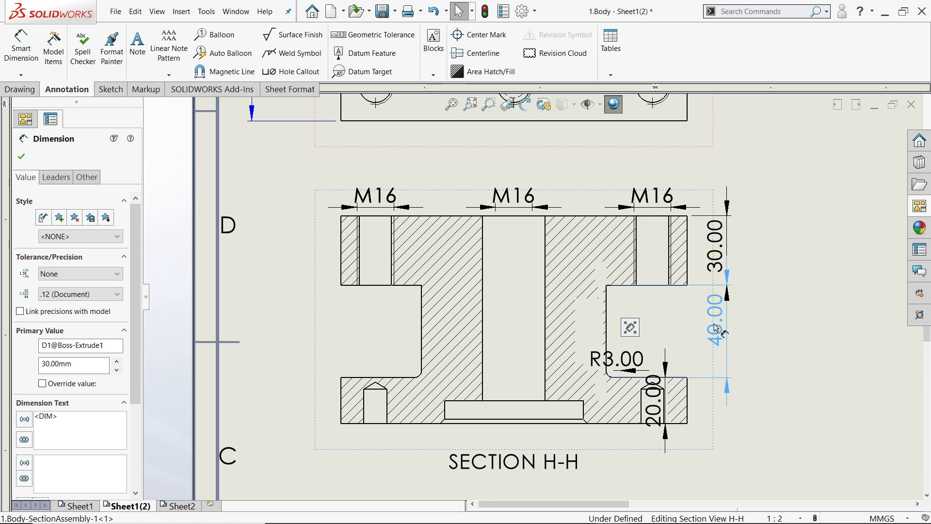
pyautogui.moveTo(657, 403); pyautogui.dragTo(708, 407)
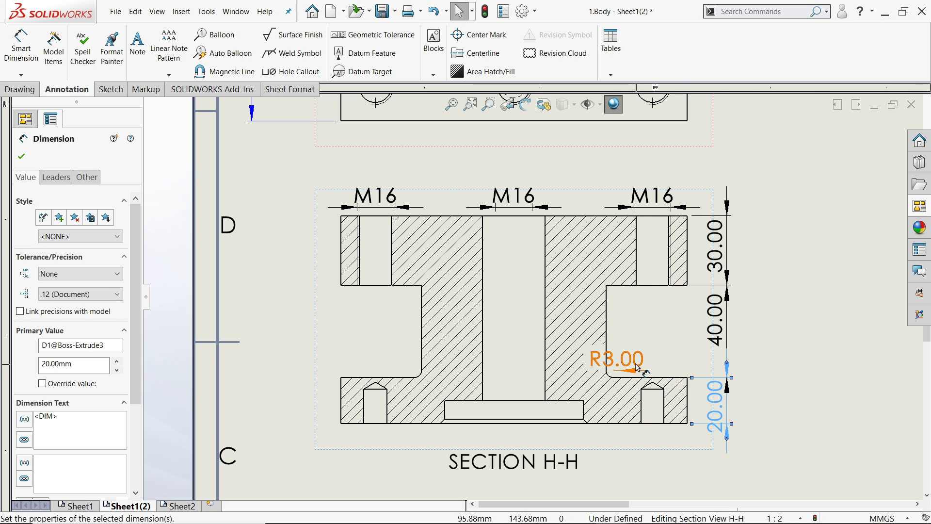
pyautogui.moveTo(615, 359); pyautogui.dragTo(661, 339)
pyautogui.click(663, 338)
# Delete the three M16 thread dimensions above the section view.
pyautogui.moveTo(376, 195); pyautogui.dragTo(375, 180)
pyautogui.press('Delete')
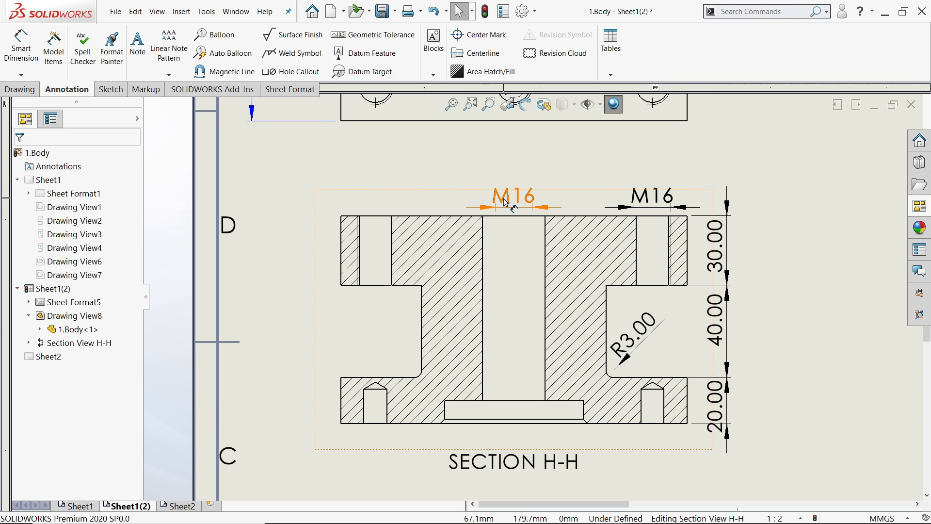
pyautogui.press('Delete')
pyautogui.click(637, 208)
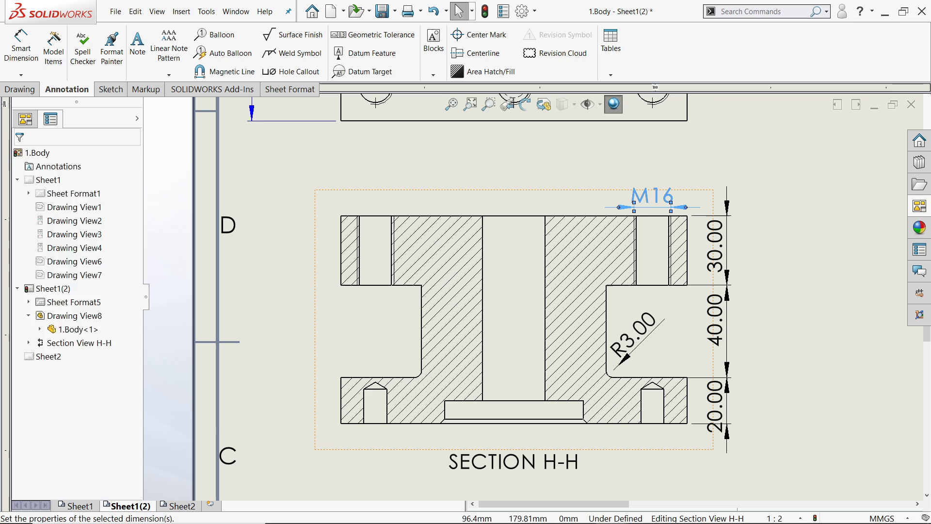
pyautogui.click(636, 209)
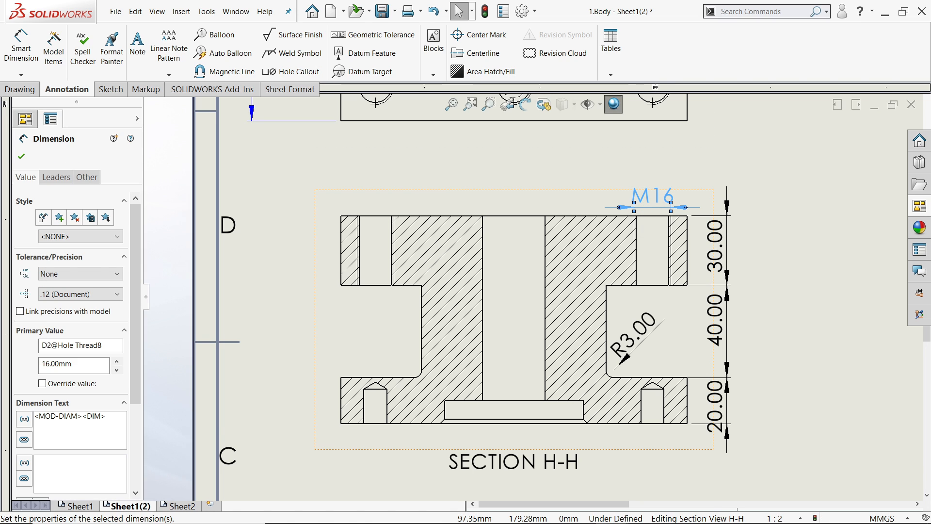
pyautogui.press('Delete')
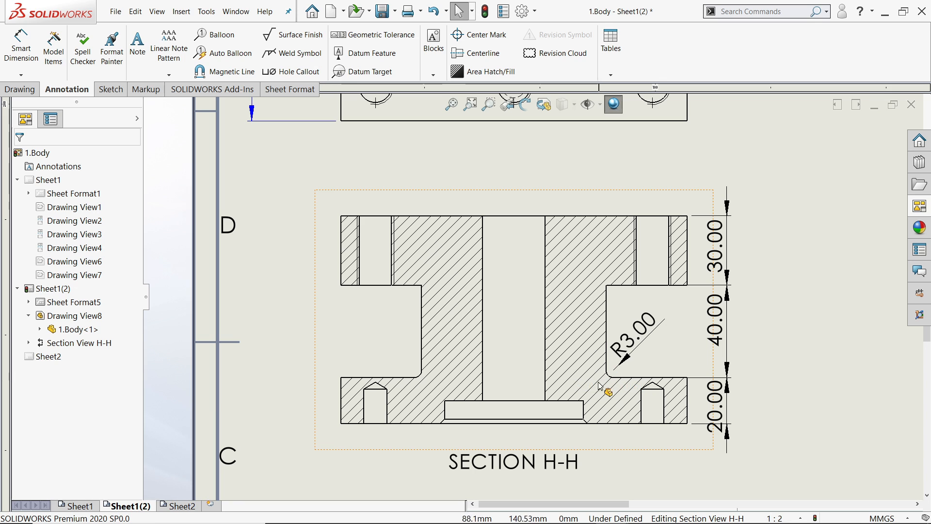
# Move the SECTION H-H label further down to make room beneath the section view.
pyautogui.scroll(2, 579, 401)
pyautogui.scroll(-3, 531, 392)
pyautogui.moveTo(520, 367); pyautogui.dragTo(518, 404)
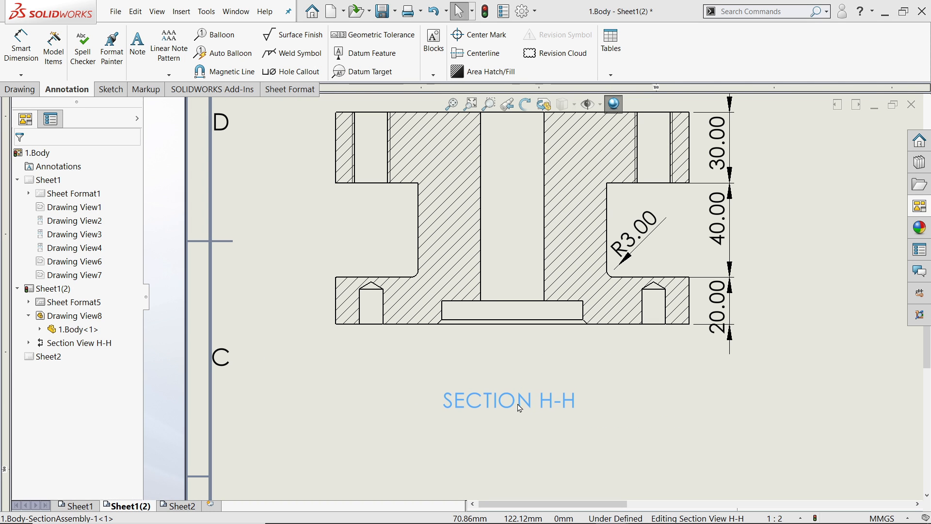
# Dimension the diameter of the counterbore at the bottom of the section, placing the text between the body and the view label.
pyautogui.scroll(-3, 529, 342)
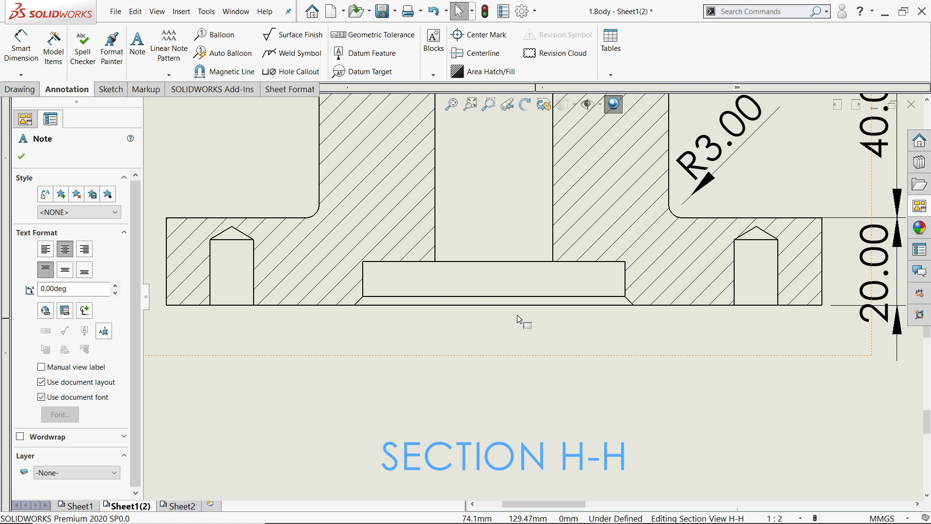
pyautogui.click(21, 47)
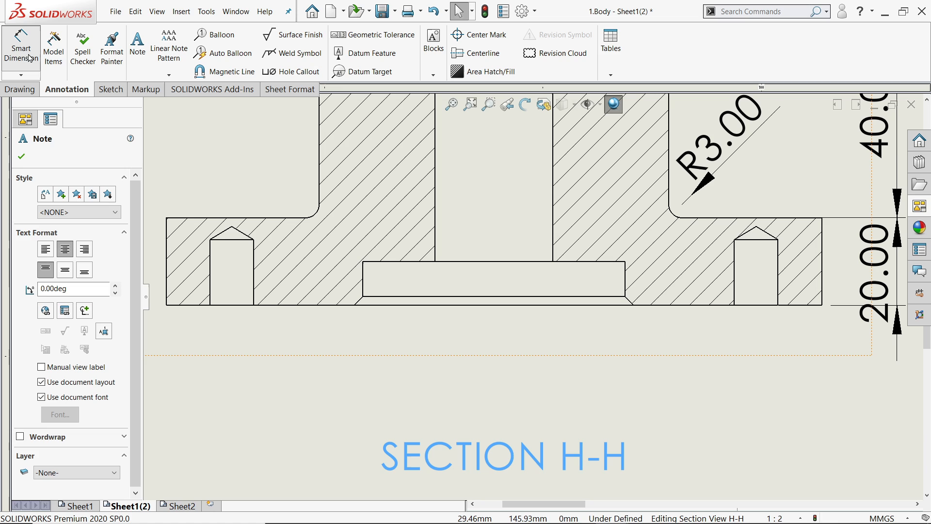
pyautogui.click(626, 285)
pyautogui.click(363, 288)
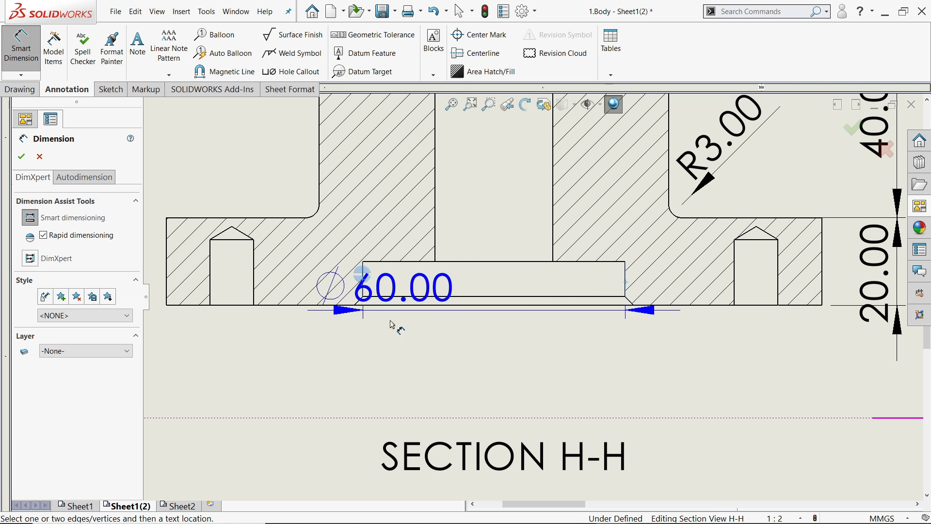
pyautogui.click(490, 413)
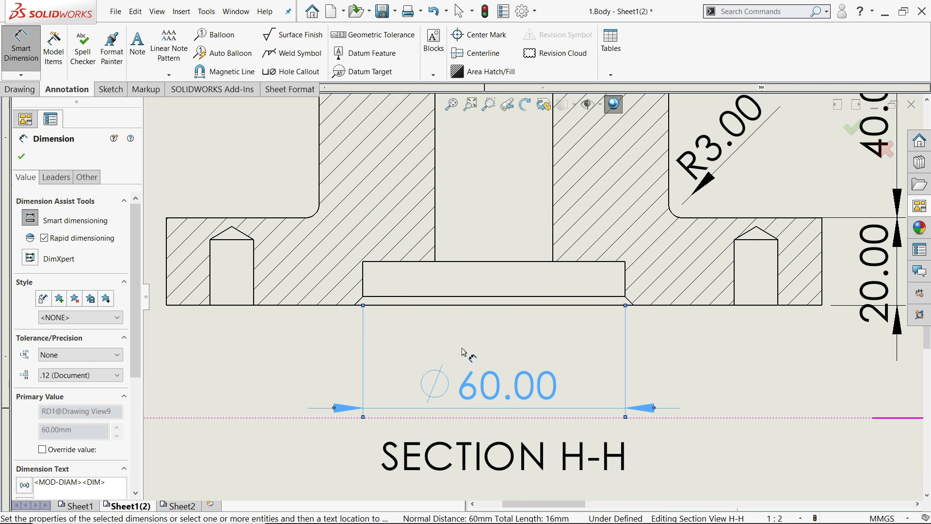
# Dimension the counterbore's depth and the height of the chamfer at its mouth, placing both texts below the section.
pyautogui.click(452, 262)
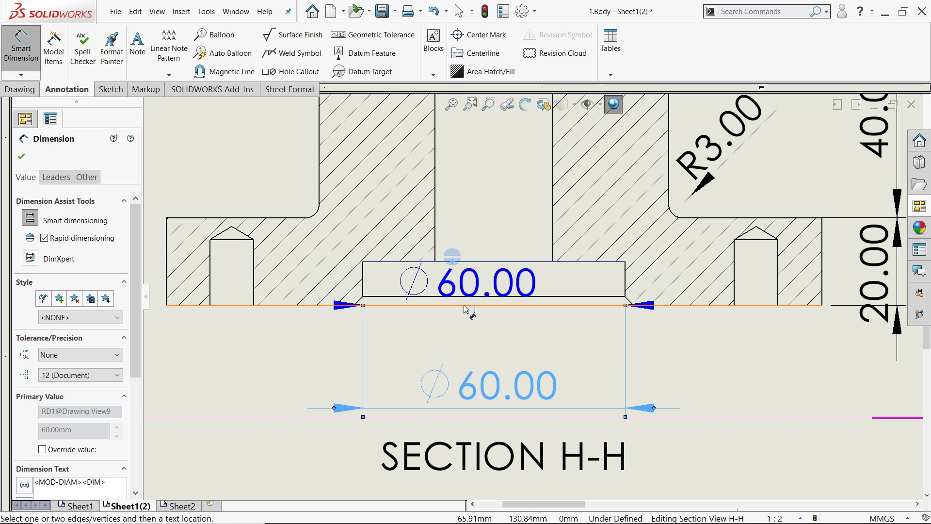
pyautogui.click(451, 307)
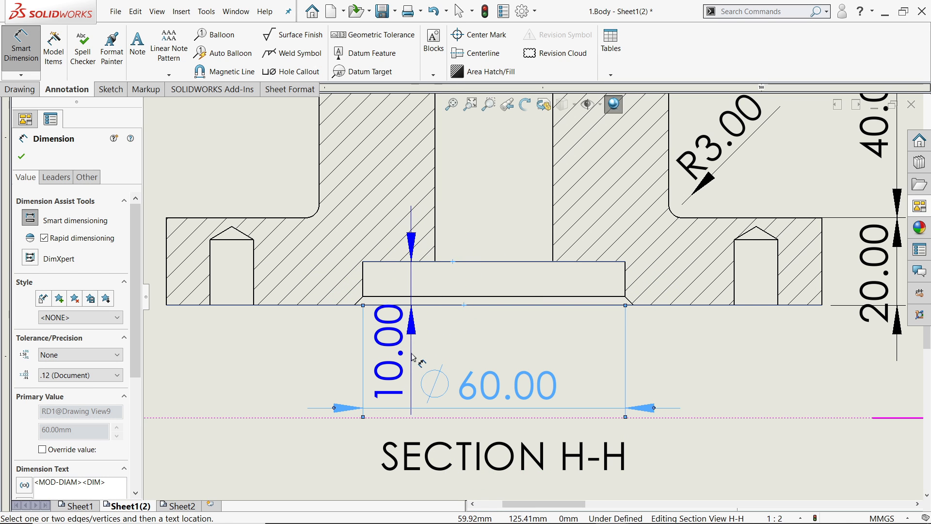
pyautogui.click(412, 356)
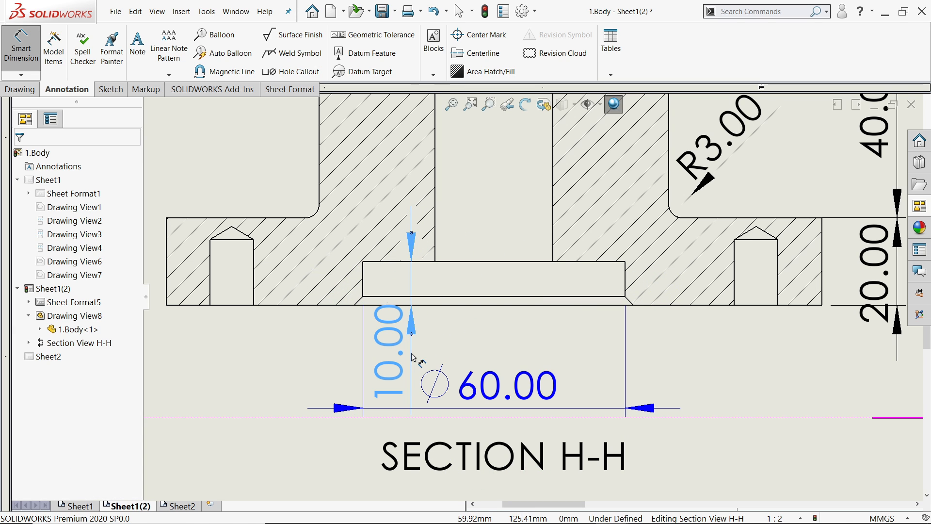
pyautogui.click(610, 297)
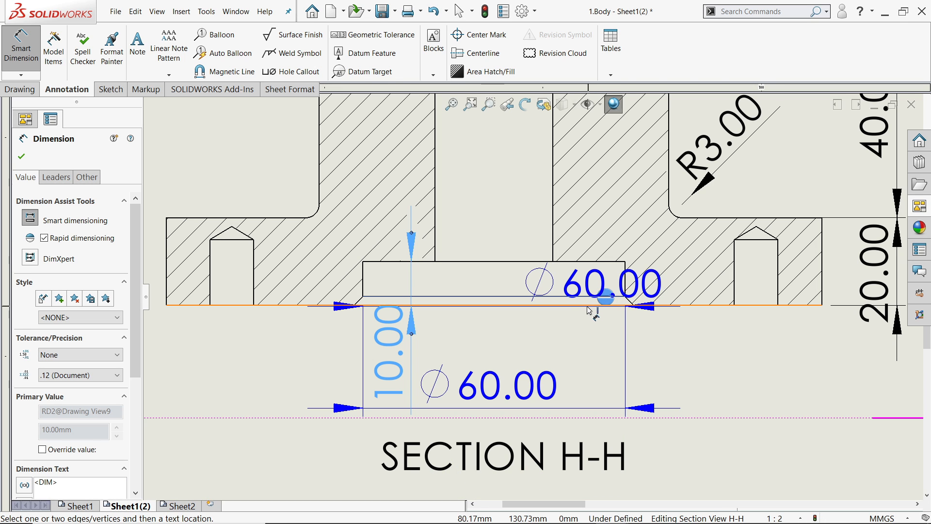
pyautogui.click(586, 307)
pyautogui.click(721, 370)
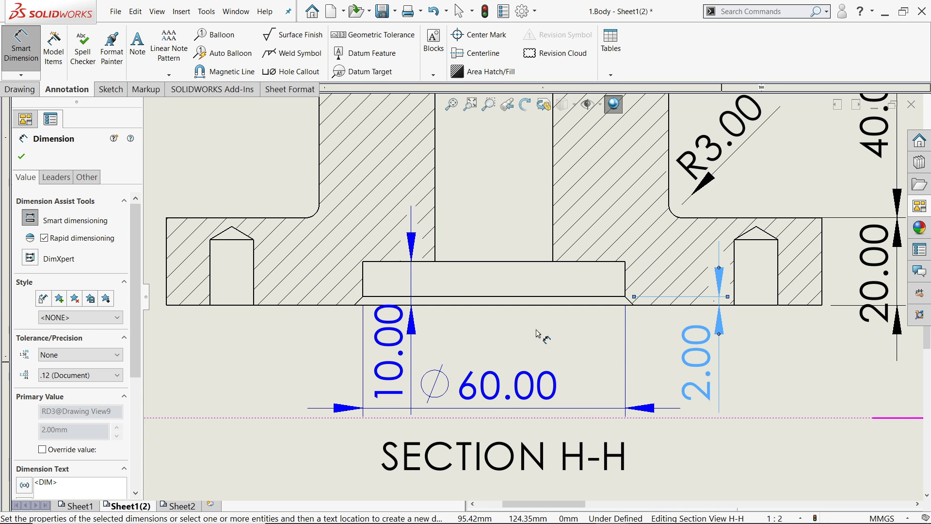
# Add centerlines to the central bore, the two upper threaded holes and the two lower blind holes in the section view.
pyautogui.scroll(4, 524, 330)
pyautogui.scroll(2, 514, 328)
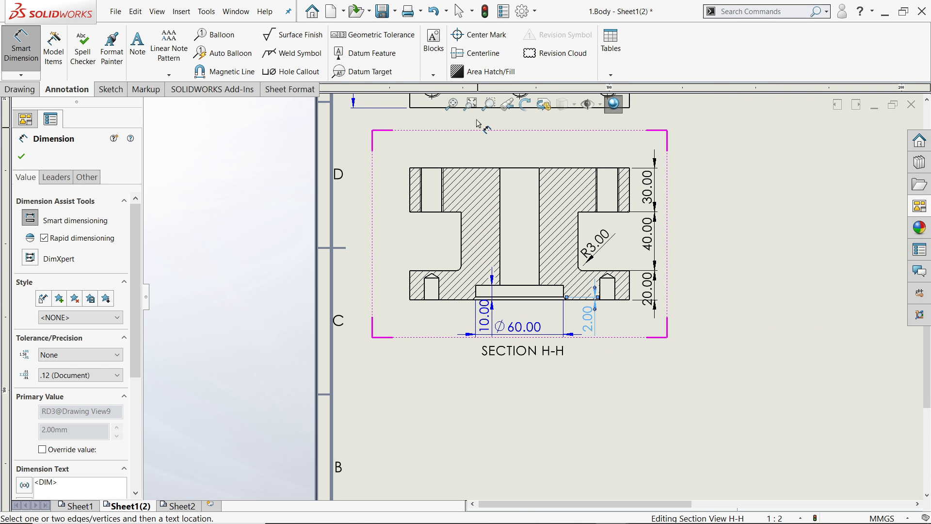
pyautogui.click(482, 54)
pyautogui.scroll(-2, 528, 141)
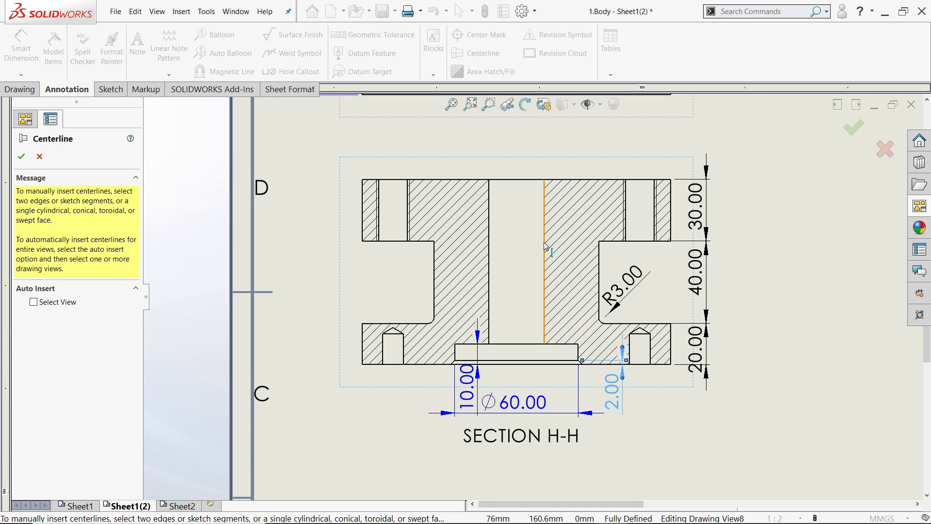
pyautogui.click(544, 250)
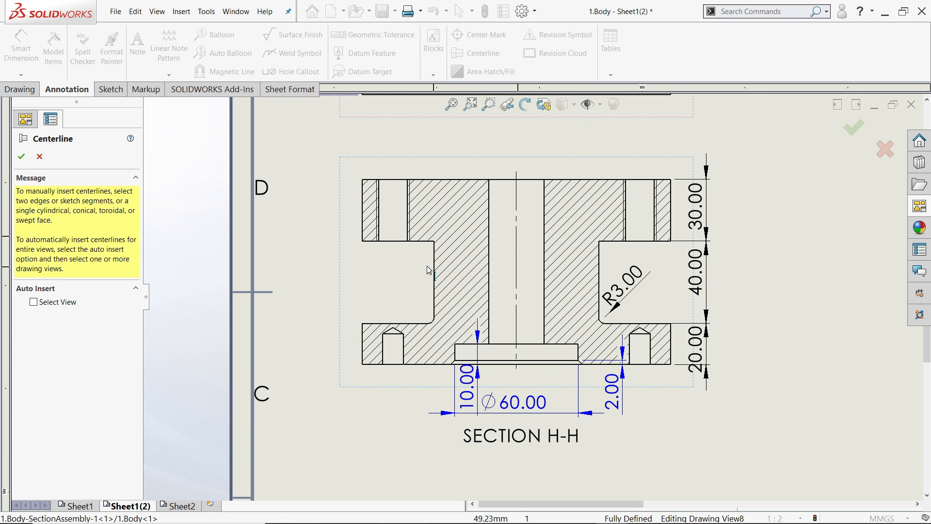
pyautogui.click(396, 219)
pyautogui.click(637, 224)
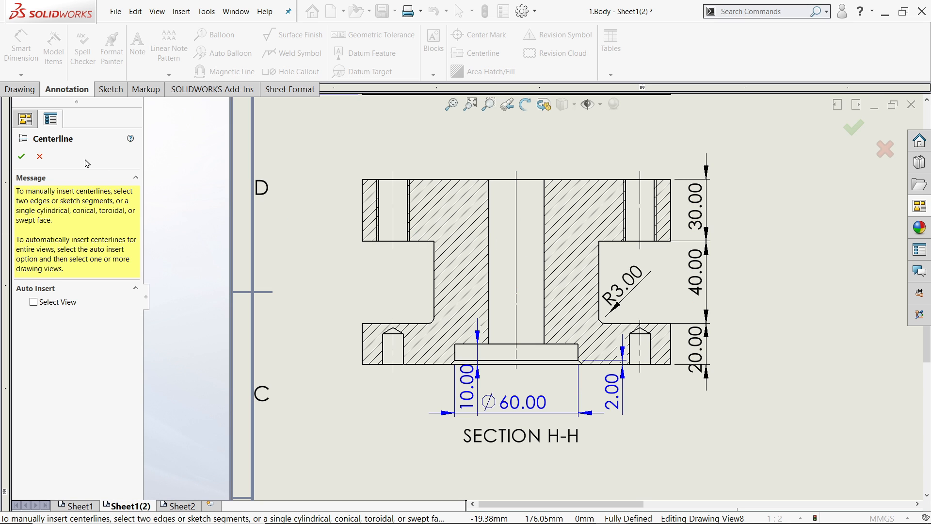
pyautogui.click(21, 156)
# Dimension the depth of the lower-left blind hole from the bottom edge to its tip, placing the text left of the body.
pyautogui.scroll(-3, 509, 348)
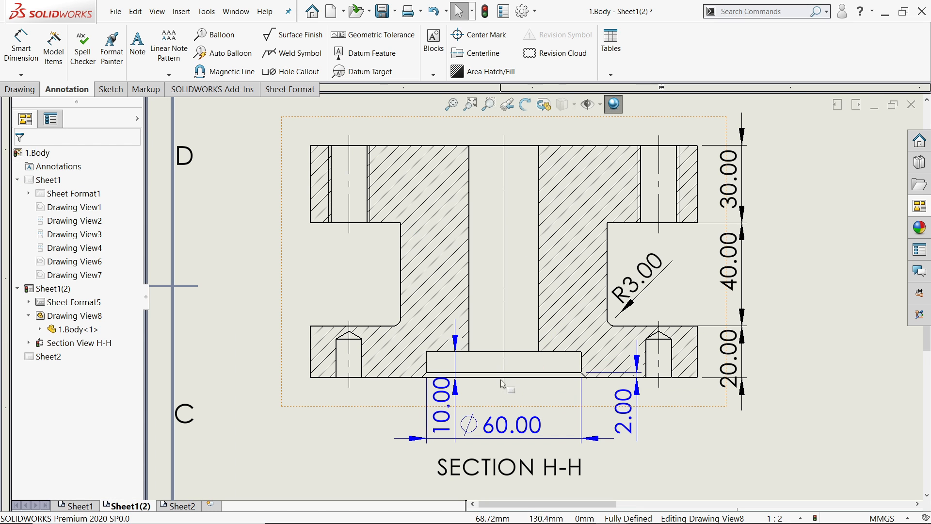
pyautogui.scroll(3, 489, 383)
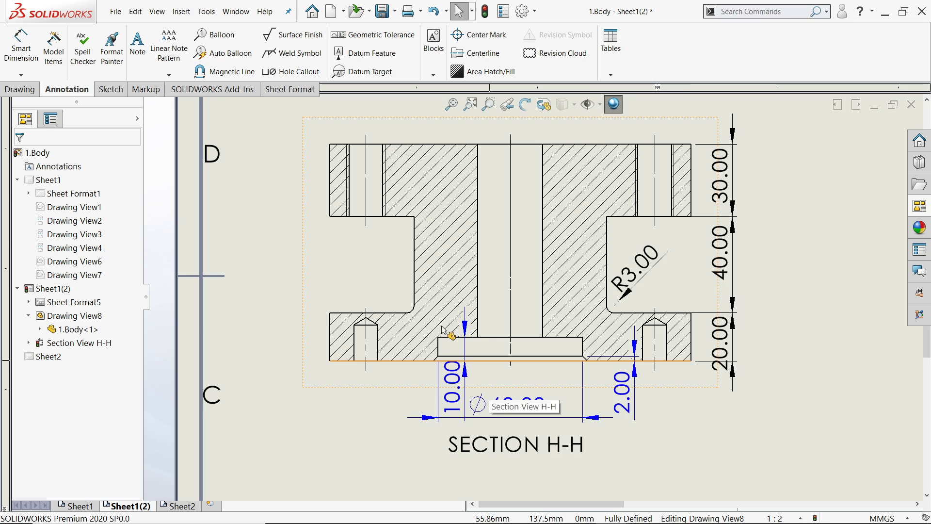
pyautogui.scroll(-2, 441, 335)
pyautogui.scroll(2, 439, 323)
pyautogui.scroll(-4, 448, 325)
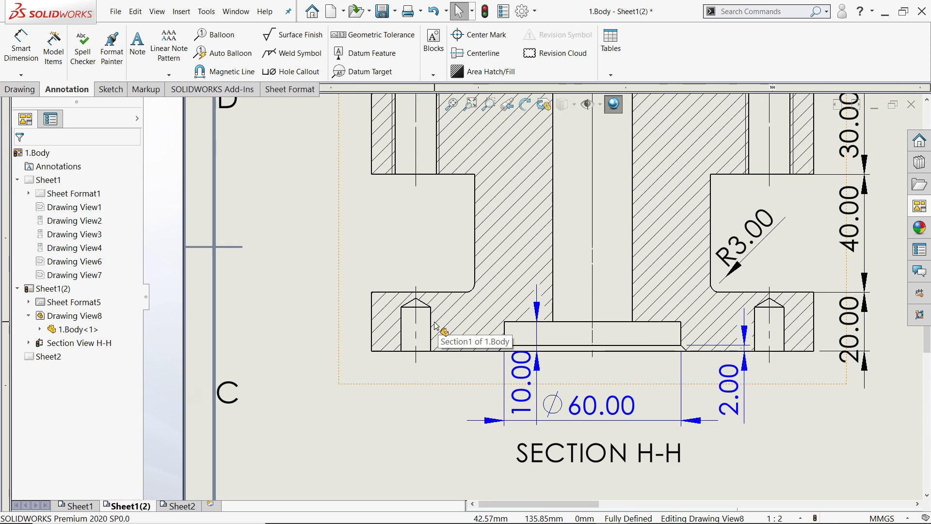
pyautogui.click(19, 50)
pyautogui.scroll(-2, 388, 339)
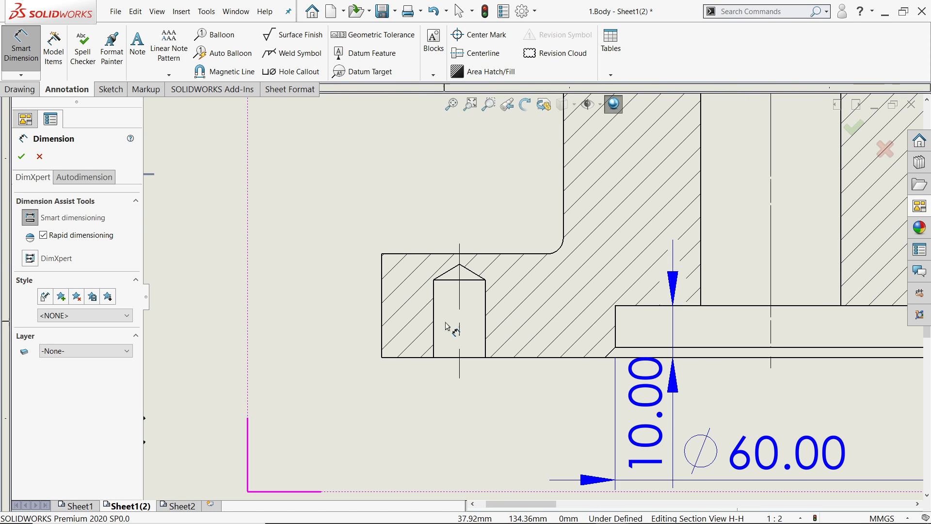
pyautogui.click(474, 357)
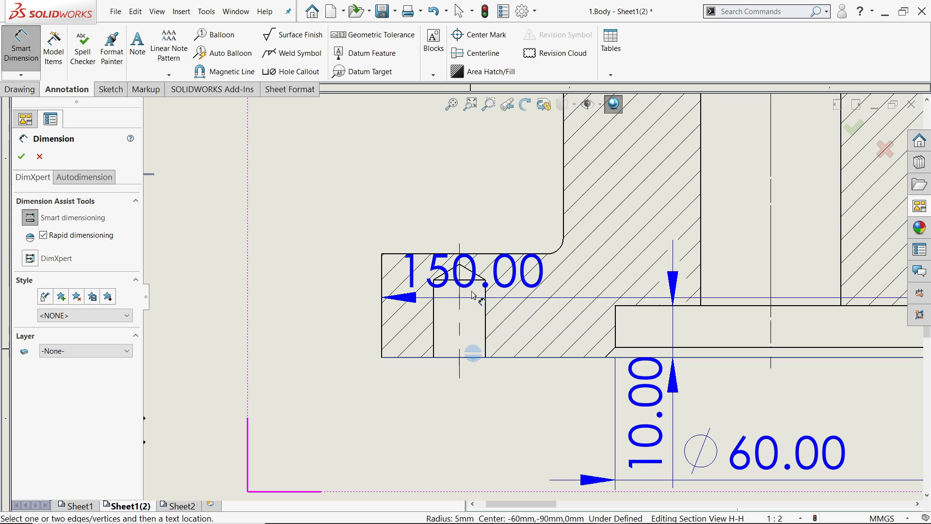
pyautogui.click(460, 265)
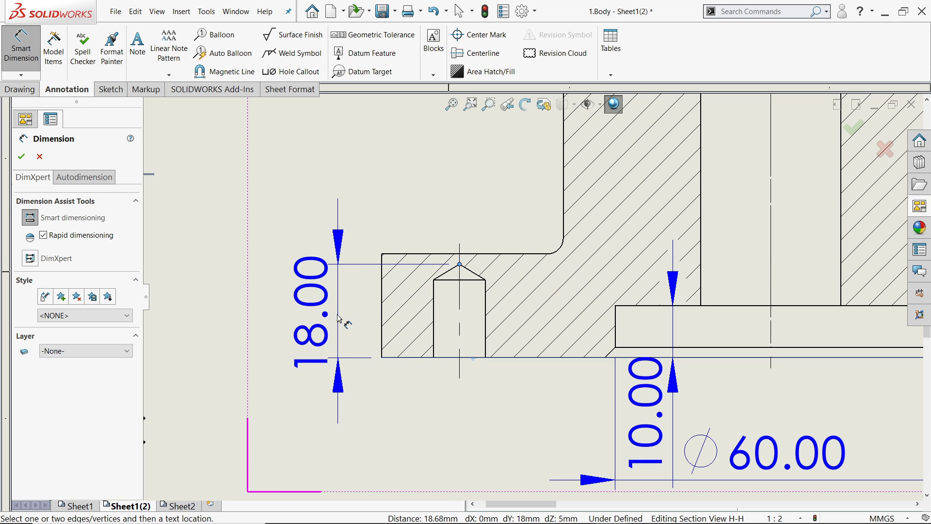
pyautogui.click(301, 322)
# Dimension the diameter of the lower-left blind hole, placing the text beneath the hole.
pyautogui.scroll(3, 401, 347)
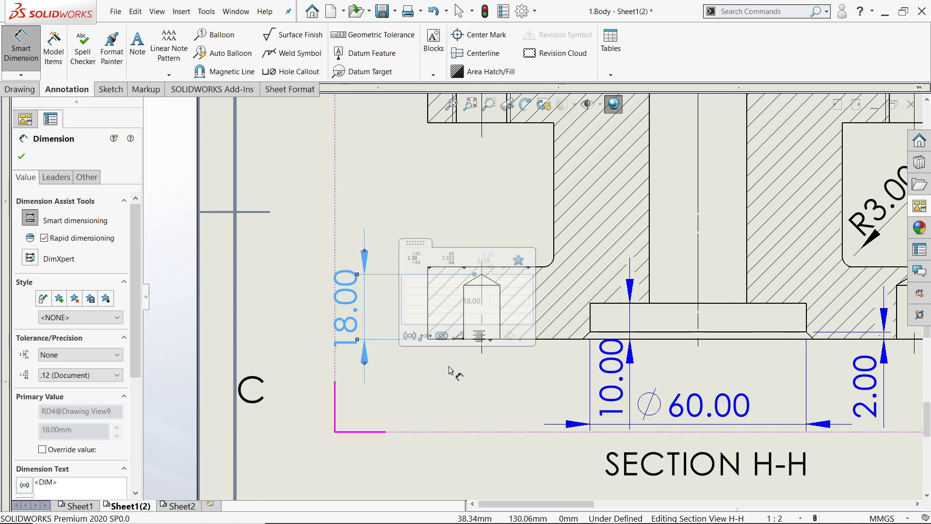
pyautogui.scroll(-3, 478, 338)
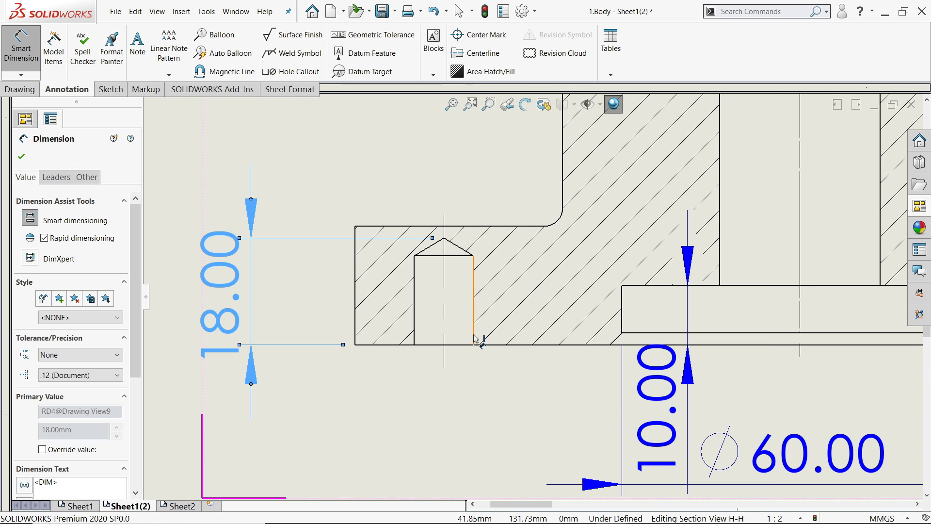
pyautogui.click(475, 340)
pyautogui.click(415, 333)
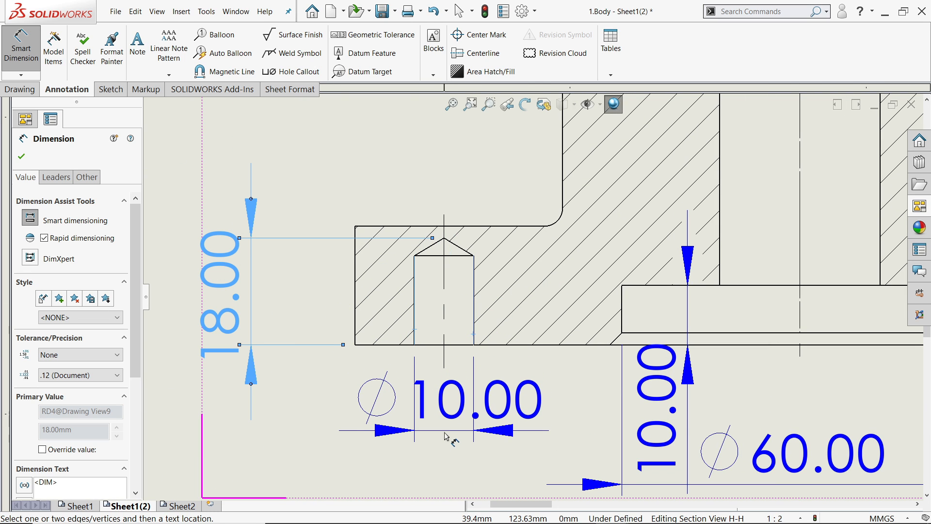
pyautogui.click(439, 435)
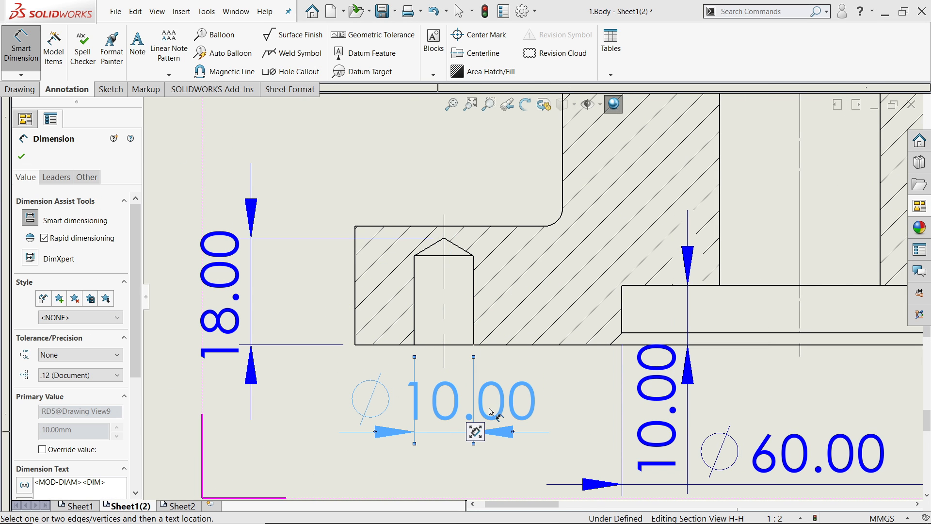
# Dimension the body's overall height from its top to its bottom edge, placing it left of the hole depth dimension.
pyautogui.scroll(5, 491, 411)
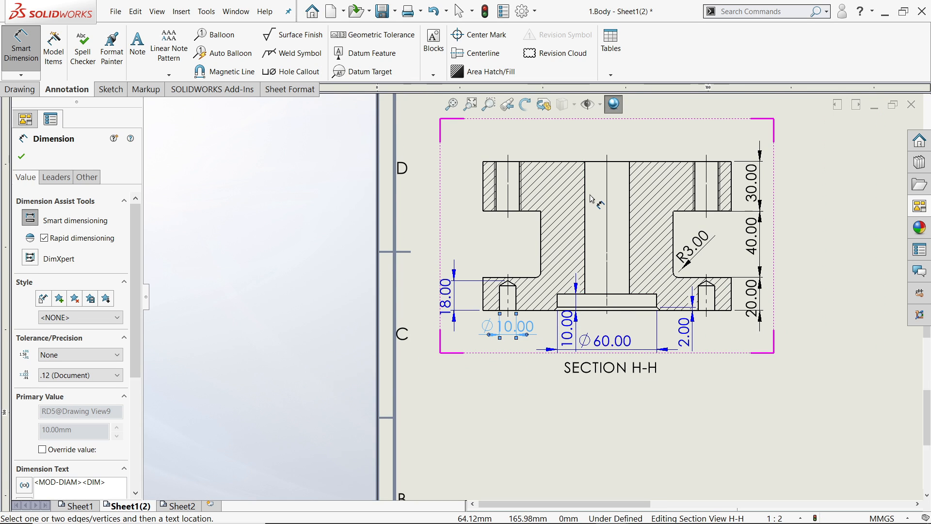
pyautogui.scroll(-1, 590, 198)
pyautogui.scroll(-1, 454, 175)
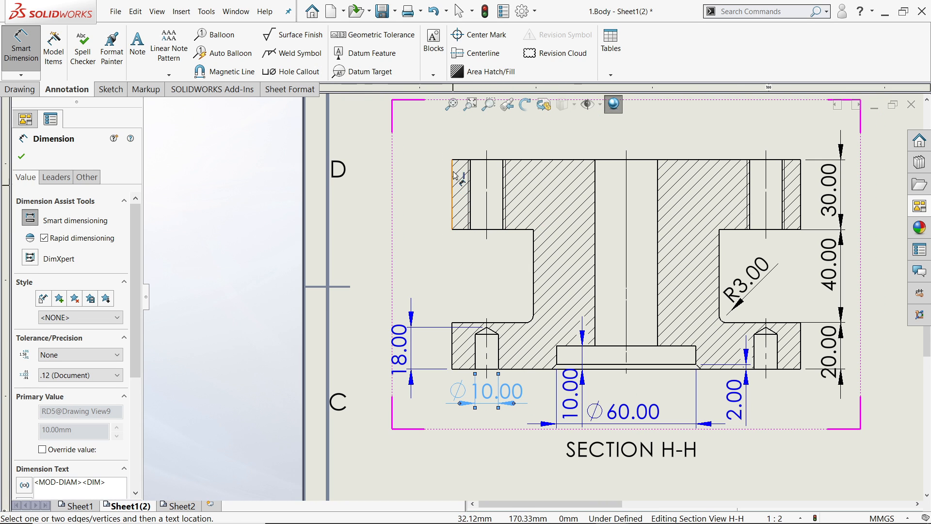
pyautogui.click(464, 161)
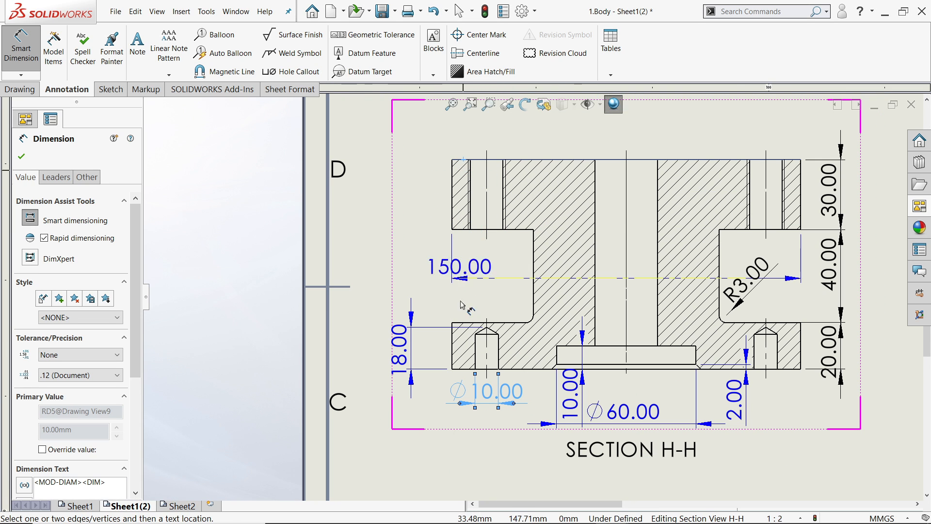
pyautogui.click(465, 369)
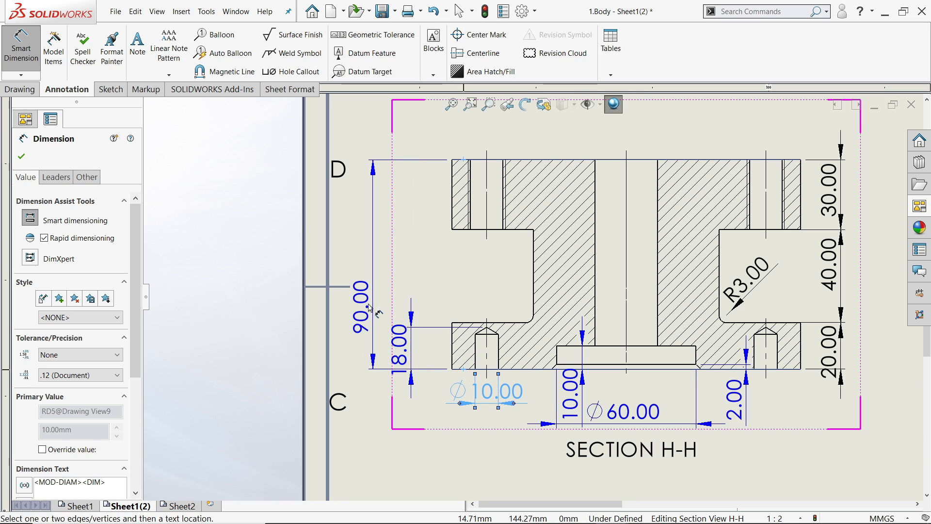
pyautogui.click(385, 275)
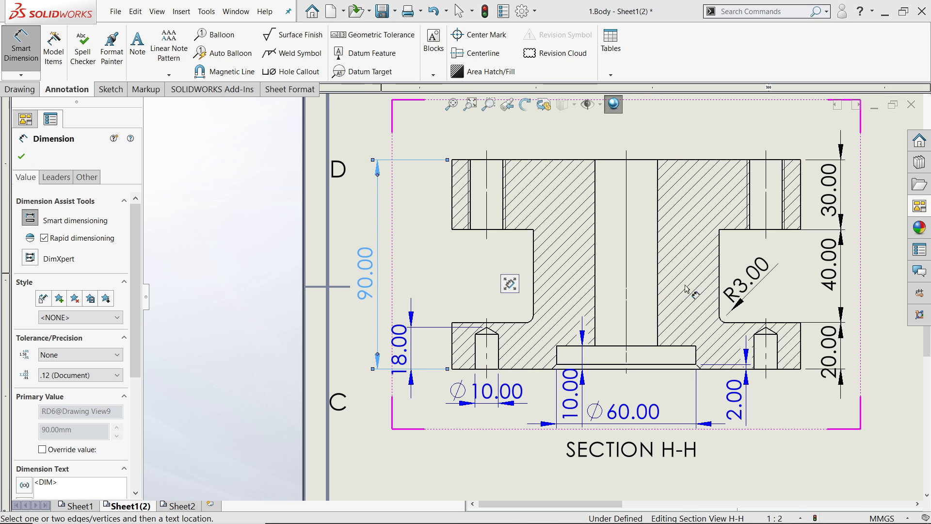
pyautogui.scroll(3, 686, 289)
pyautogui.scroll(-2, 733, 293)
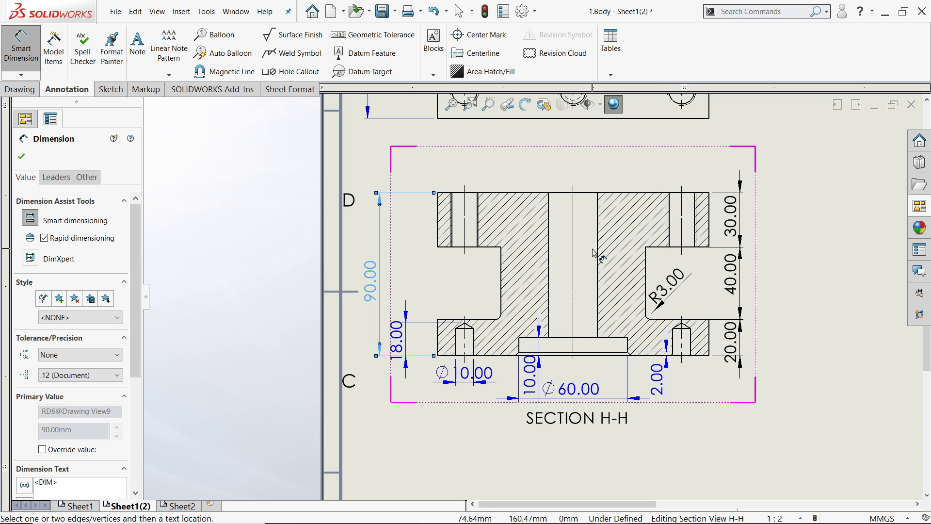
pyautogui.scroll(3, 591, 255)
pyautogui.scroll(-4, 575, 262)
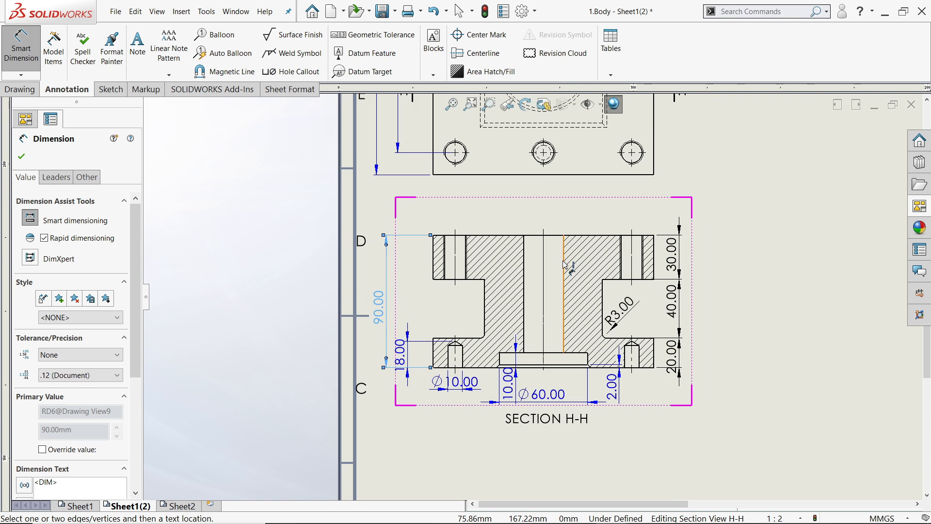
pyautogui.scroll(5, 562, 291)
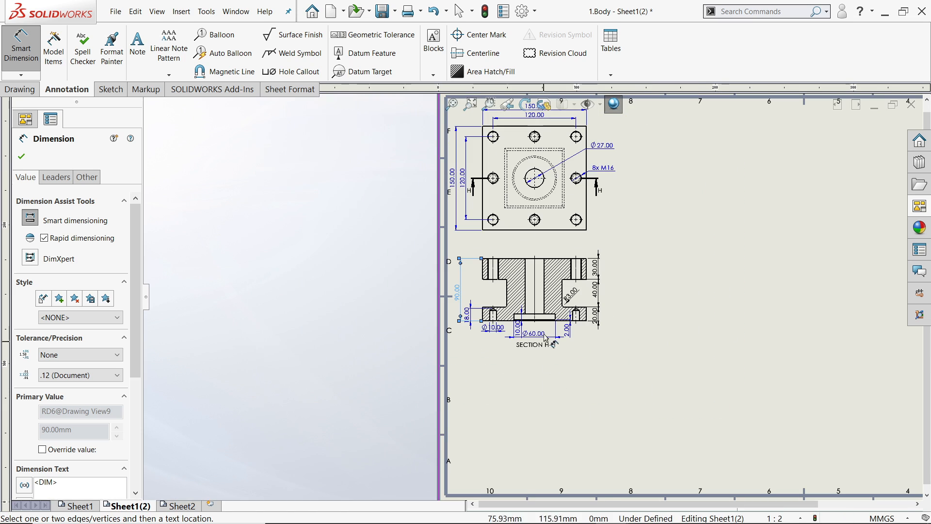
pyautogui.click(22, 156)
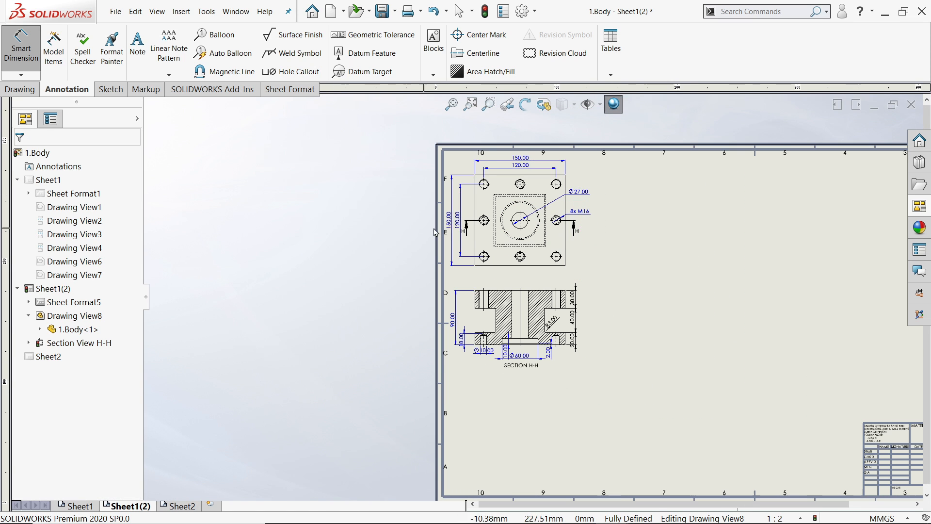
# Select the dimensions of both the top view and the section view and set their unit precision to None.
pyautogui.scroll(-2, 612, 275)
pyautogui.moveTo(606, 275); pyautogui.dragTo(632, 277)
pyautogui.moveTo(667, 147)
pyautogui.mouseDown()
pyautogui.moveTo(582, 288)
pyautogui.moveTo(456, 431)
pyautogui.mouseUp()
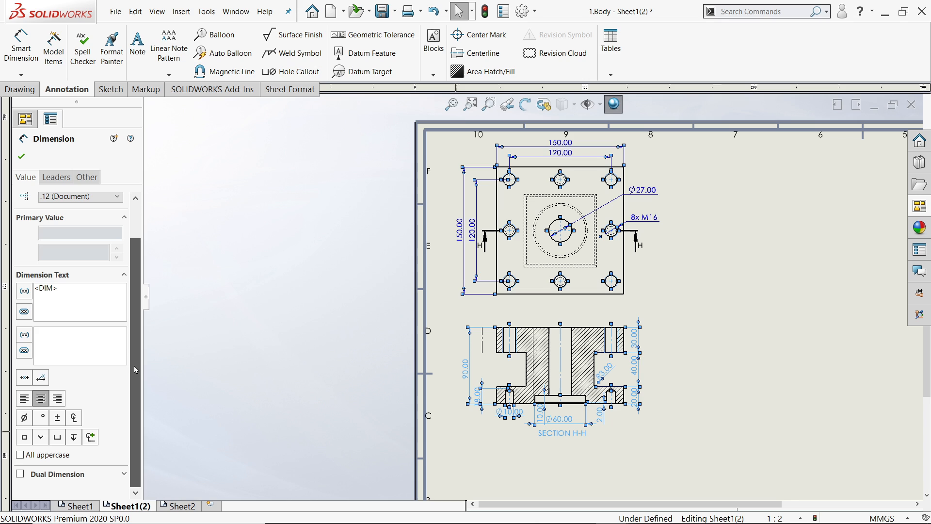
pyautogui.click(70, 240)
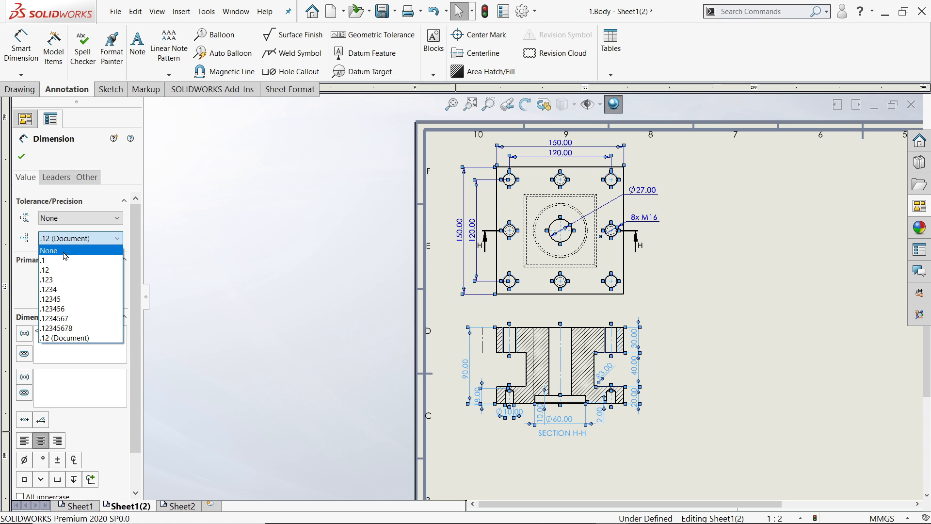
pyautogui.click(65, 252)
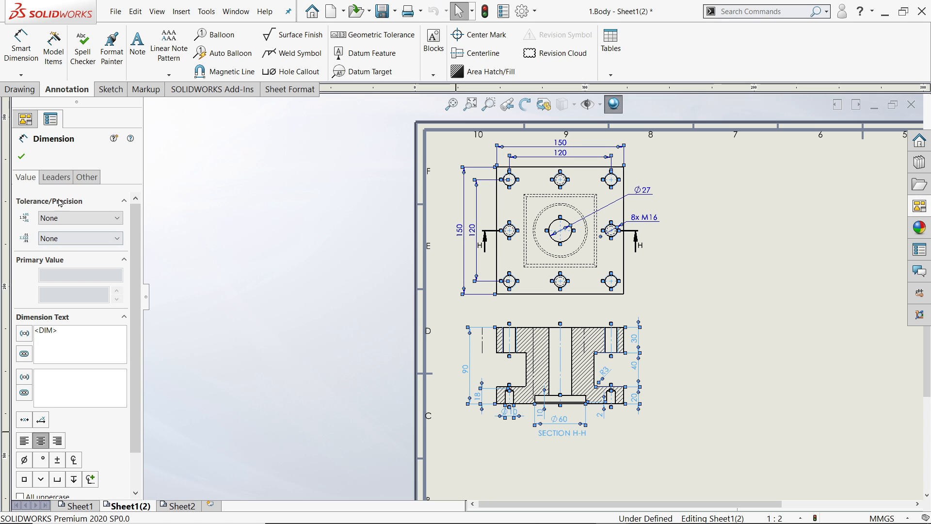
# Assign the selected dimensions of both views to the FORMAT layer.
pyautogui.click(87, 178)
pyautogui.click(76, 334)
pyautogui.click(67, 349)
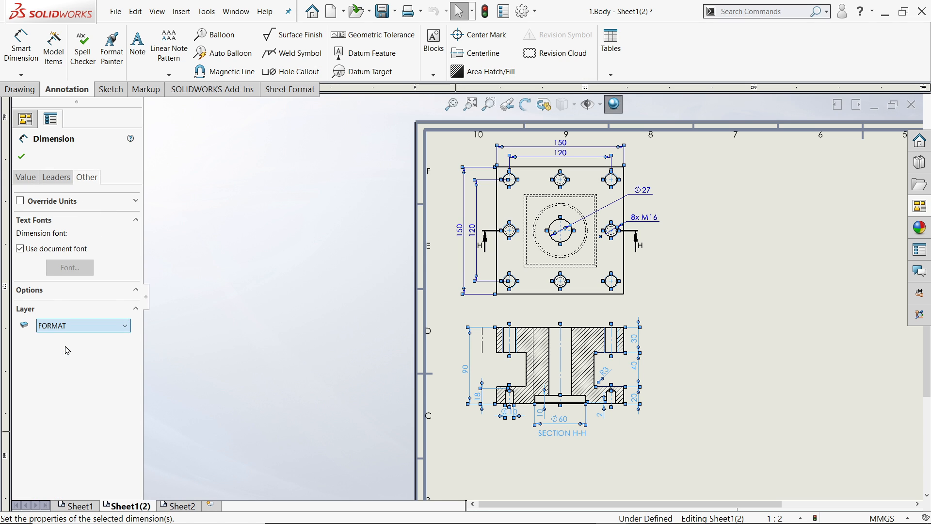
pyautogui.click(22, 157)
# Move the 20 dimension out of the body, in line with the 30 and 40 dimensions to its right.
pyautogui.scroll(-3, 565, 395)
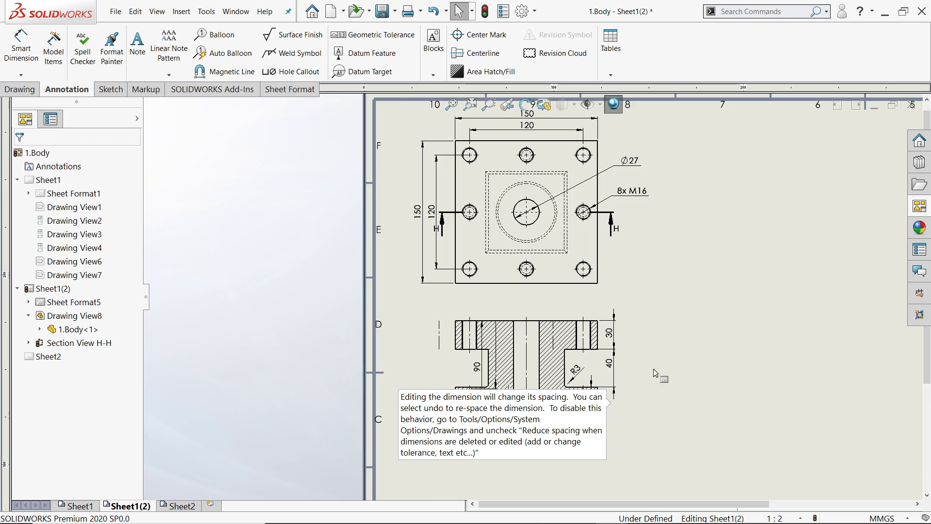
pyautogui.scroll(-4, 588, 436)
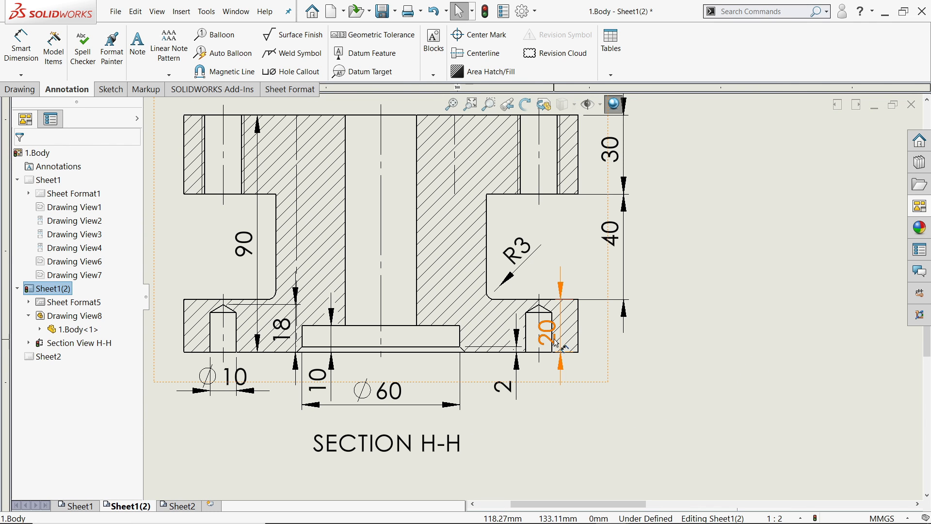
pyautogui.click(583, 333)
pyautogui.moveTo(584, 333); pyautogui.dragTo(623, 330)
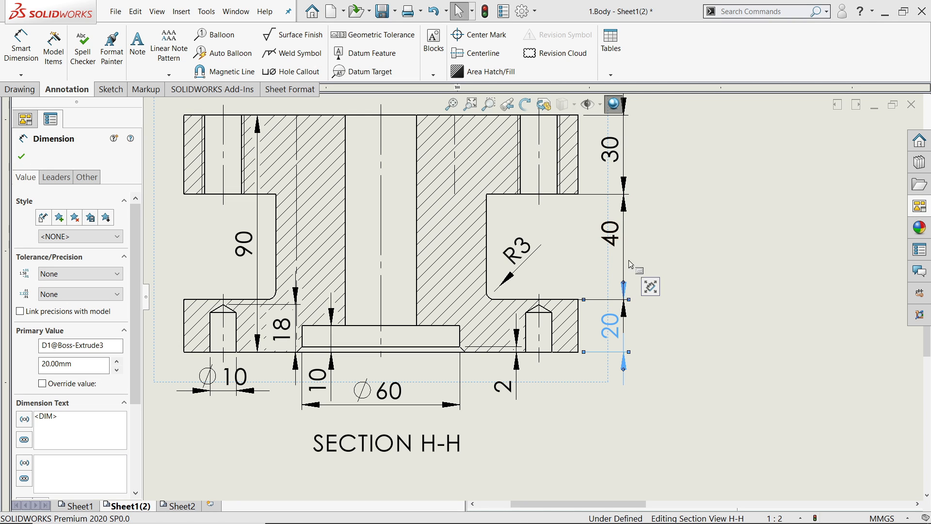
# Center the text of the 40 dimension along its line and place its arrows inside the extension lines.
pyautogui.click(621, 246)
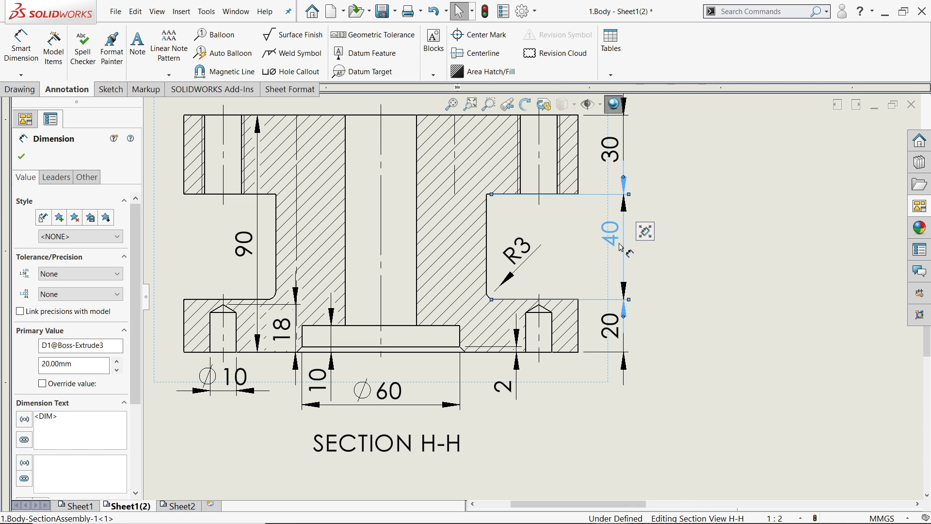
pyautogui.moveTo(620, 244); pyautogui.dragTo(621, 254)
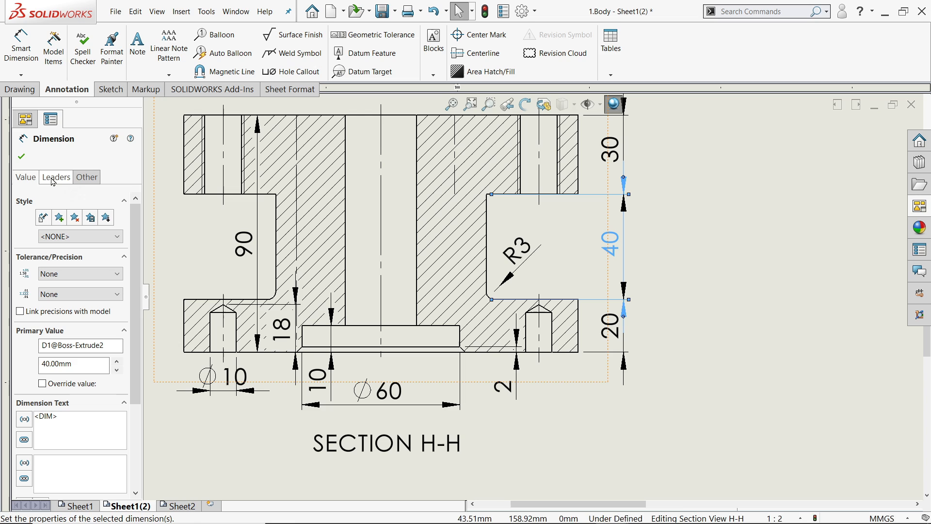
pyautogui.click(66, 217)
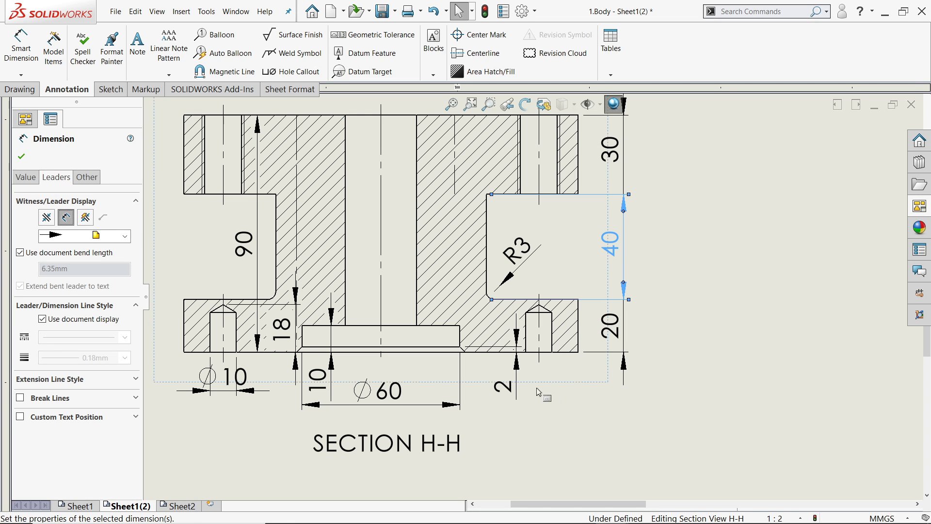
# Reposition the 2 and 10 dimensions closer beneath the counterbore, and move the 18 and 90 dimensions out to the left of the body.
pyautogui.moveTo(502, 387); pyautogui.dragTo(480, 372)
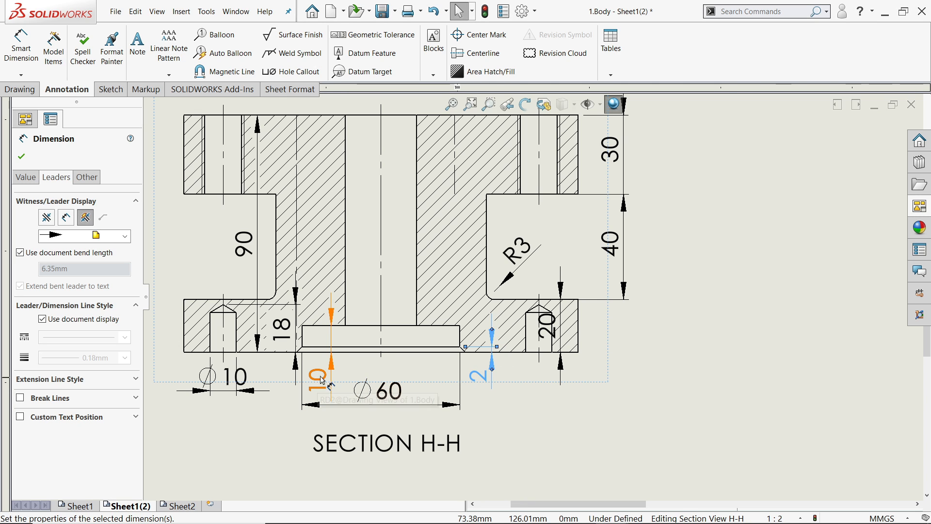
pyautogui.moveTo(323, 380); pyautogui.dragTo(331, 373)
pyautogui.moveTo(283, 332); pyautogui.dragTo(141, 328)
pyautogui.scroll(3, 207, 329)
pyautogui.scroll(-2, 245, 290)
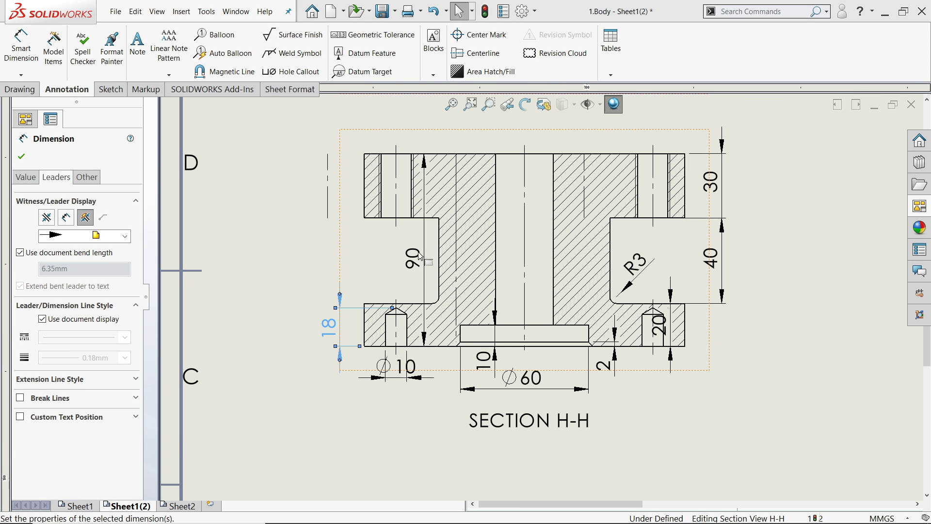
pyautogui.moveTo(412, 263); pyautogui.dragTo(319, 259)
# Set the display style of section view H-H to Shaded With Edges.
pyautogui.click(393, 353)
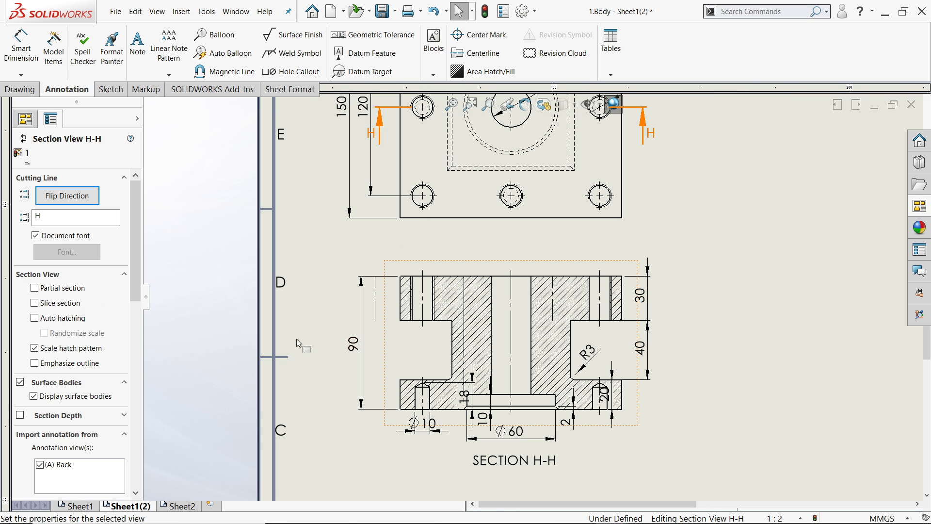
pyautogui.scroll(-5, 85, 417)
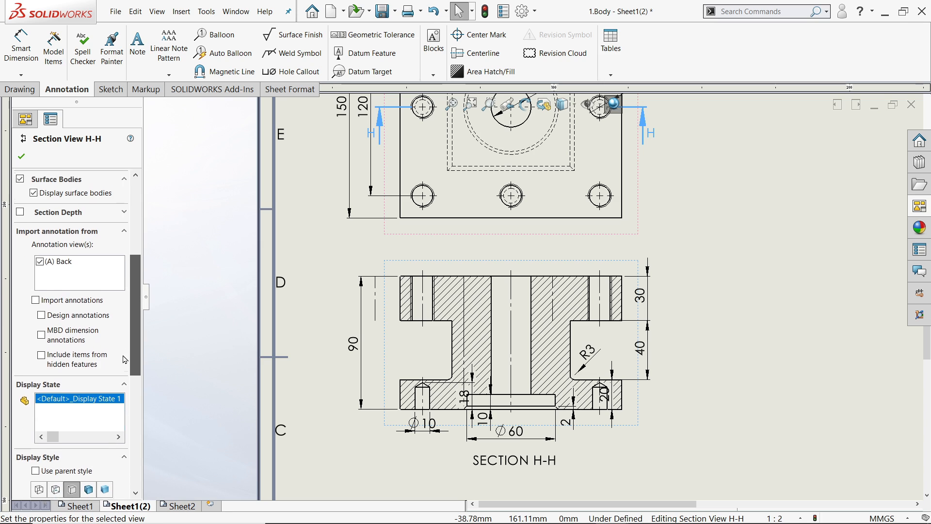
pyautogui.click(90, 484)
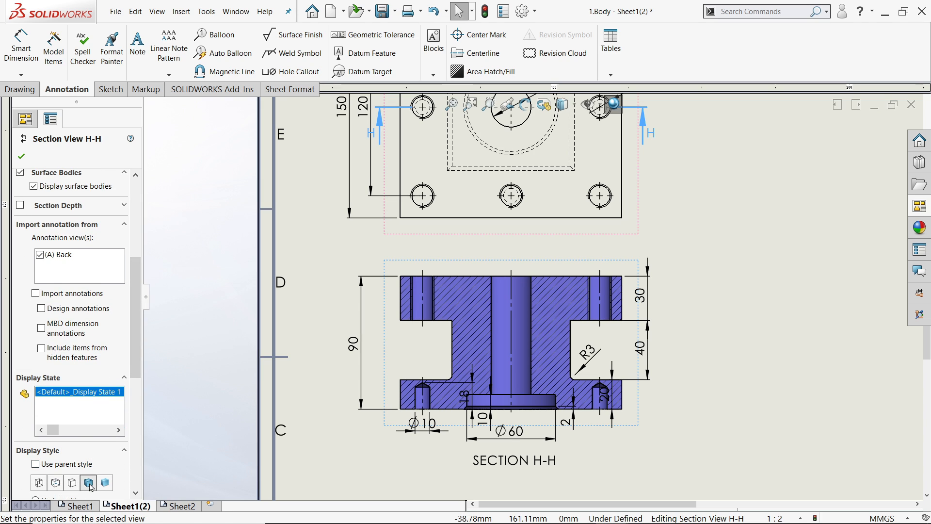
pyautogui.scroll(-3, 550, 388)
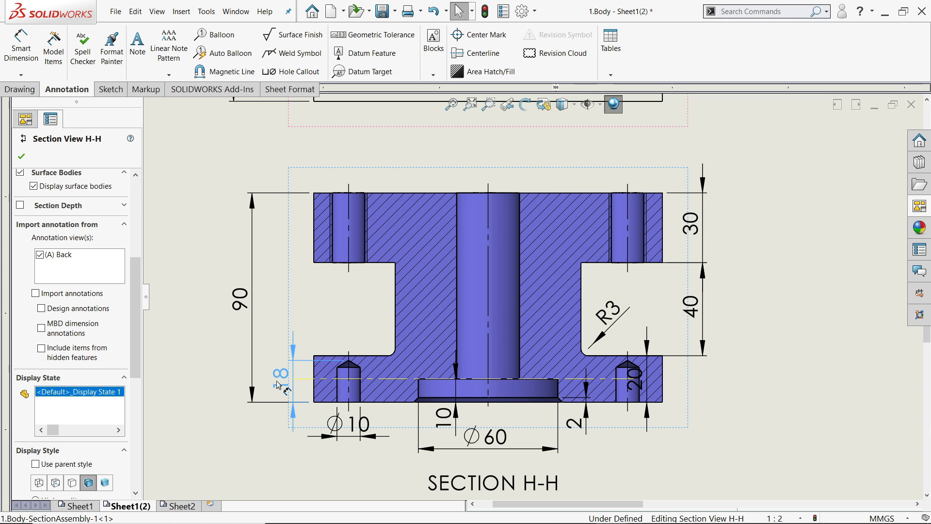
# Move the Ø10 dimension in line with the Ø60 dimension below the body, and the 20 dimension outside the body directly beneath the 40 dimension.
pyautogui.click(282, 376)
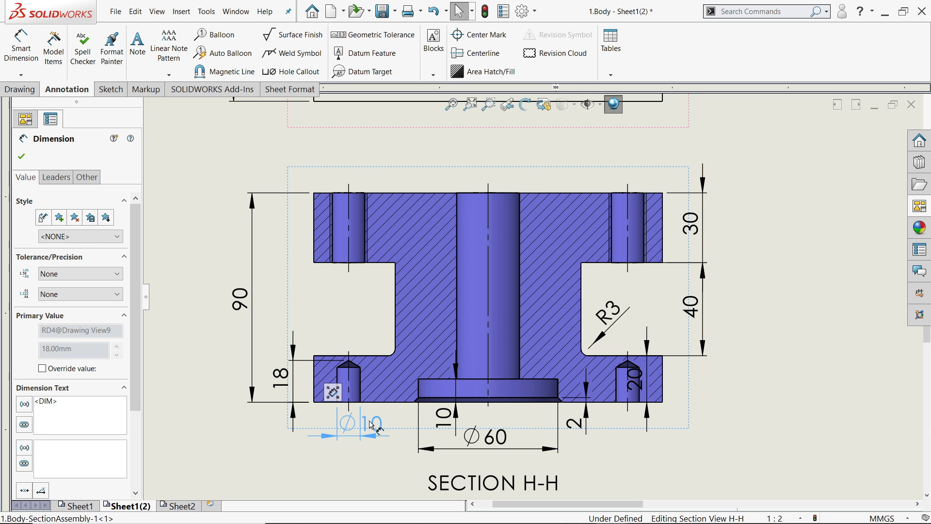
pyautogui.click(356, 425)
pyautogui.moveTo(324, 424); pyautogui.dragTo(394, 441)
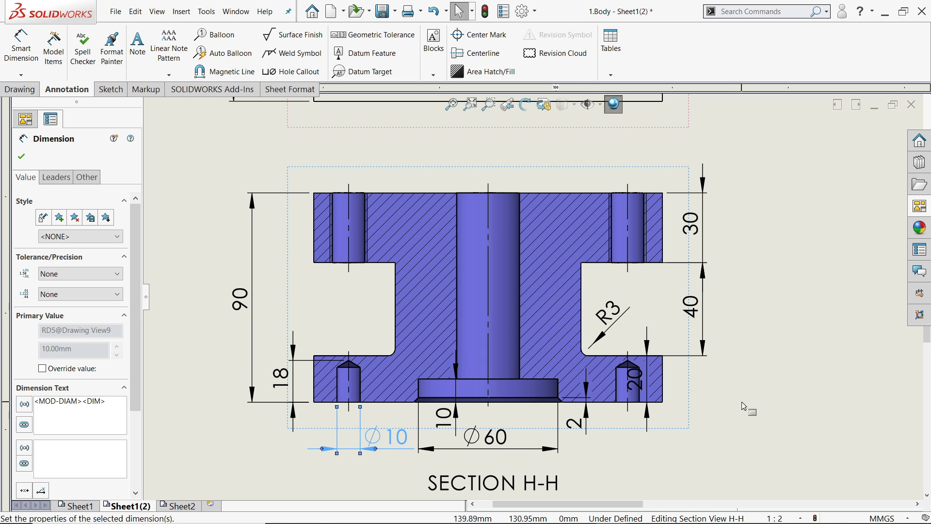
pyautogui.click(795, 296)
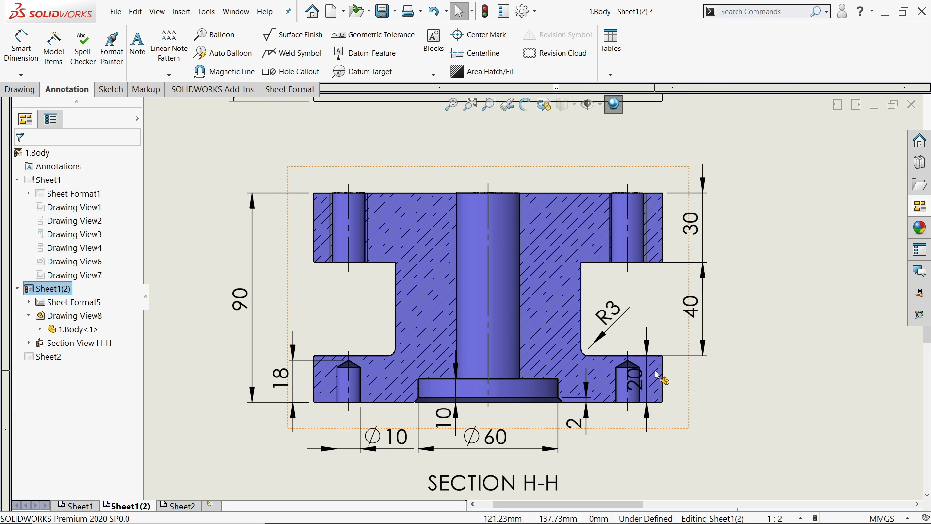
pyautogui.moveTo(635, 386); pyautogui.dragTo(691, 379)
pyautogui.scroll(-2, 687, 359)
pyautogui.scroll(2, 662, 311)
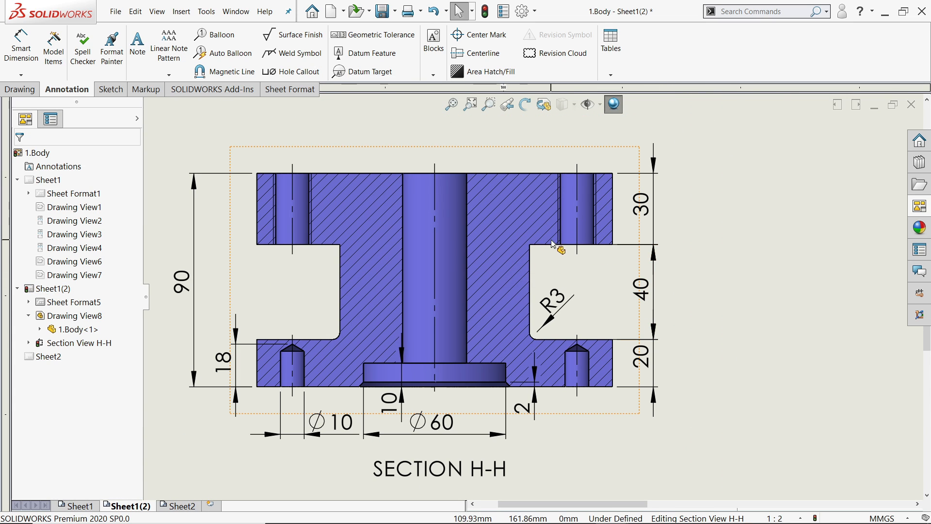
# Set the display style of the body's top view to Shaded With Edges.
pyautogui.scroll(3, 511, 240)
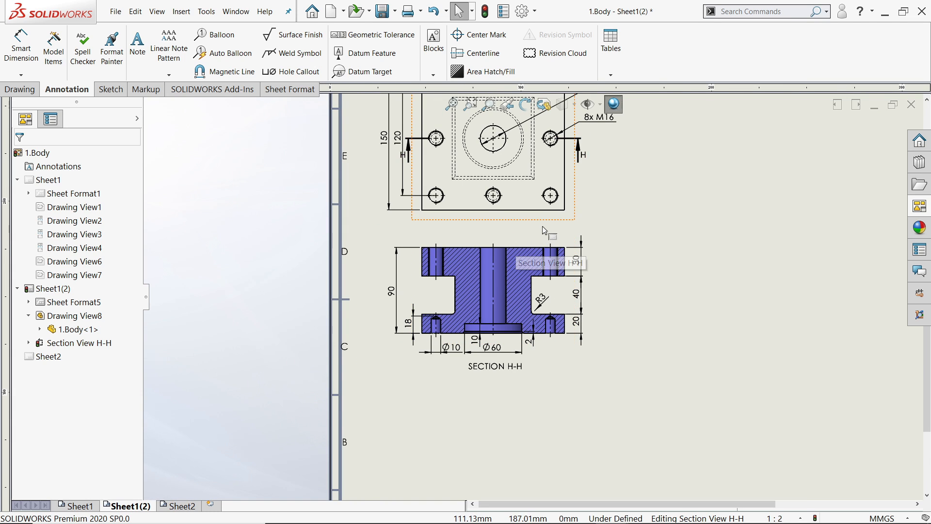
pyautogui.scroll(2, 533, 291)
pyautogui.scroll(-3, 542, 210)
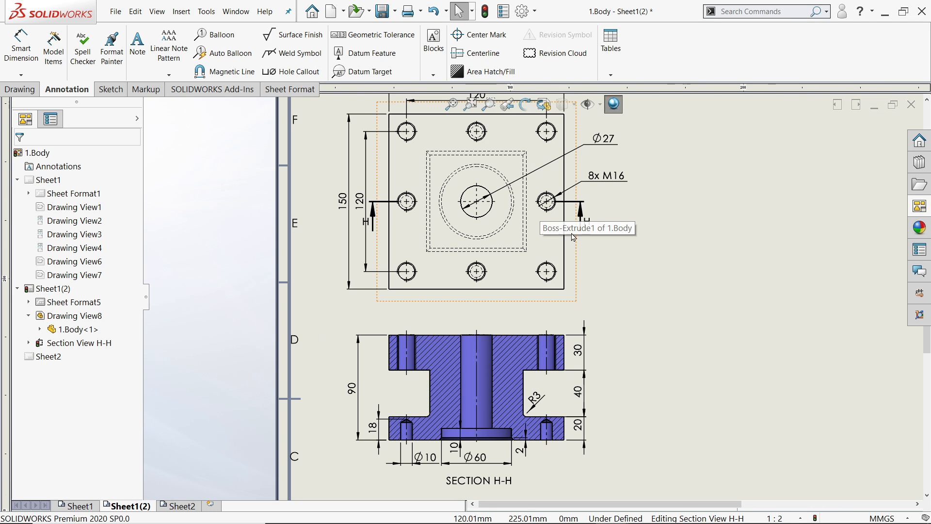
pyautogui.click(577, 259)
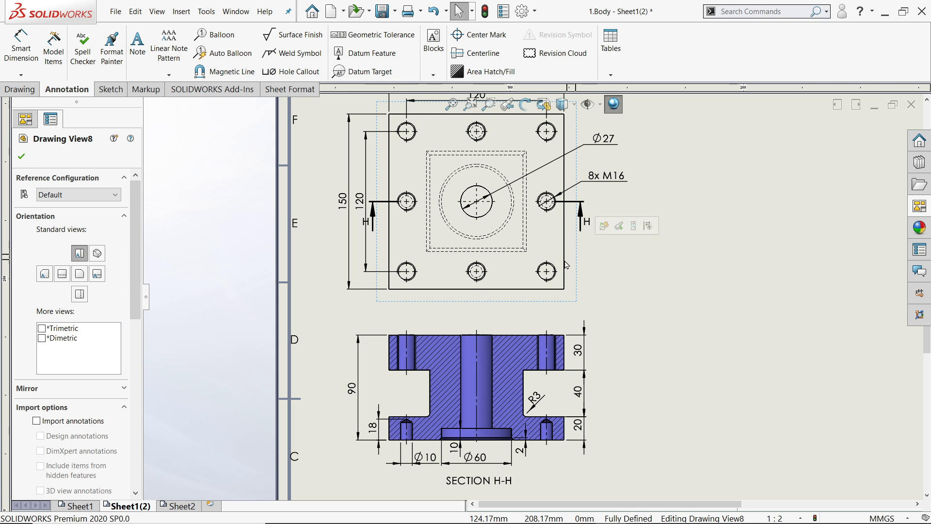
pyautogui.scroll(-8, 97, 354)
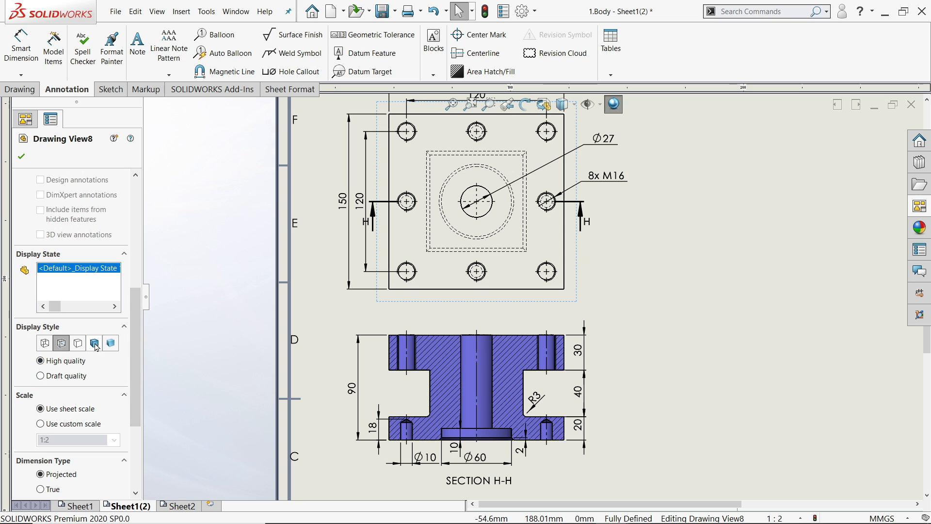
pyautogui.click(94, 343)
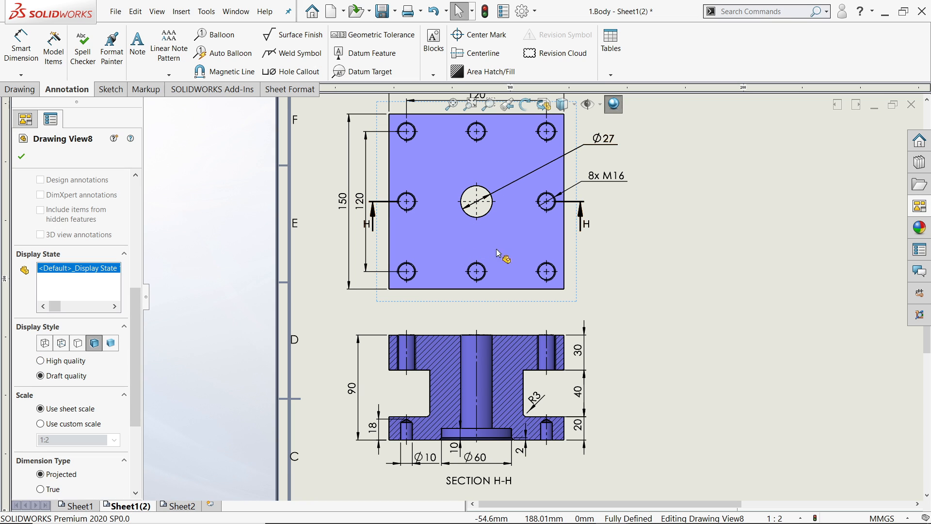
pyautogui.click(21, 156)
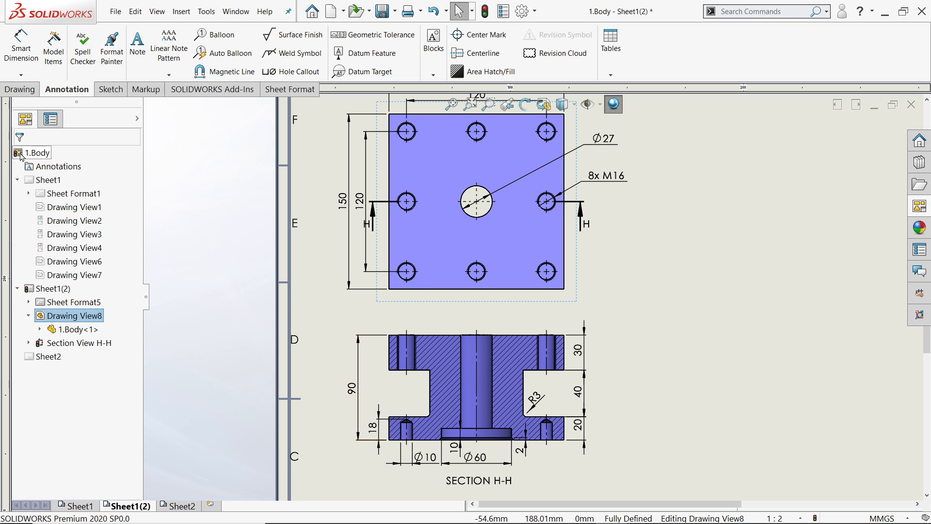
# Sketch an 80 by 80 mm center rectangle on the top view, centered on the Ø27 hole.
pyautogui.click(106, 90)
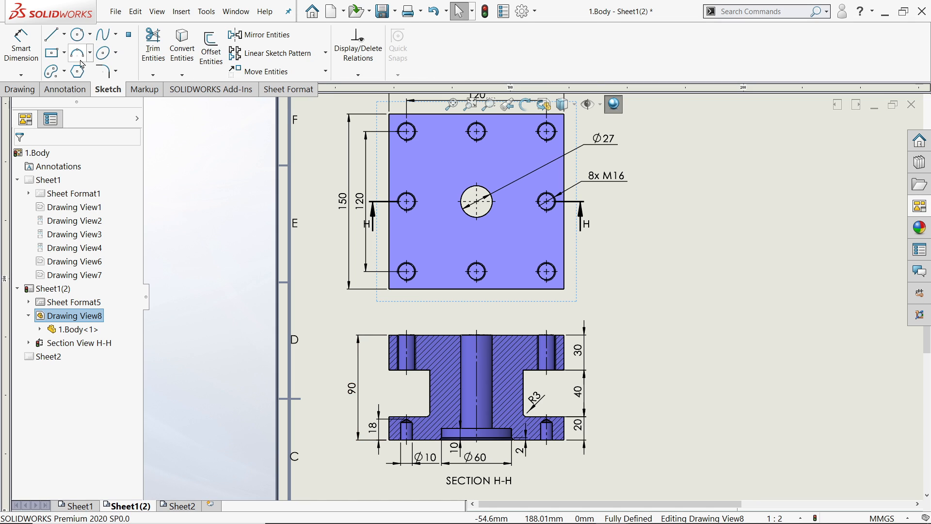
pyautogui.click(65, 53)
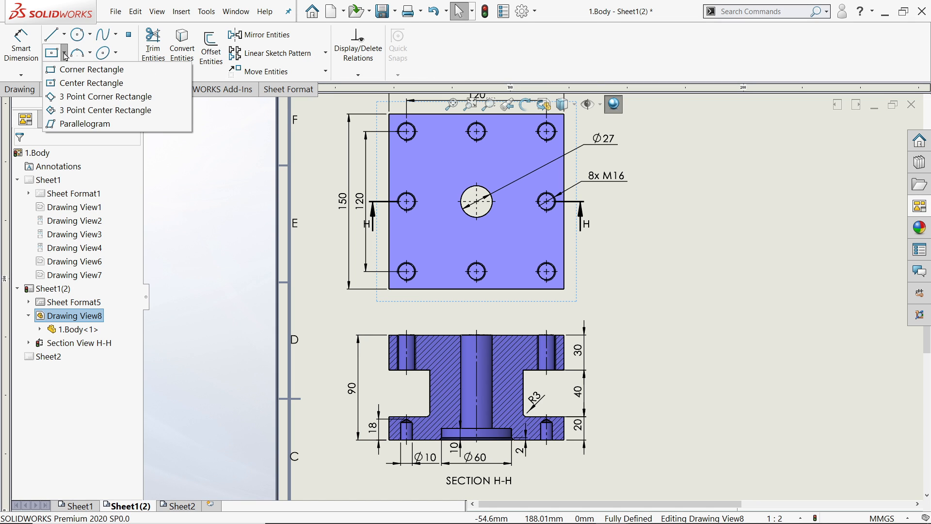
pyautogui.click(73, 84)
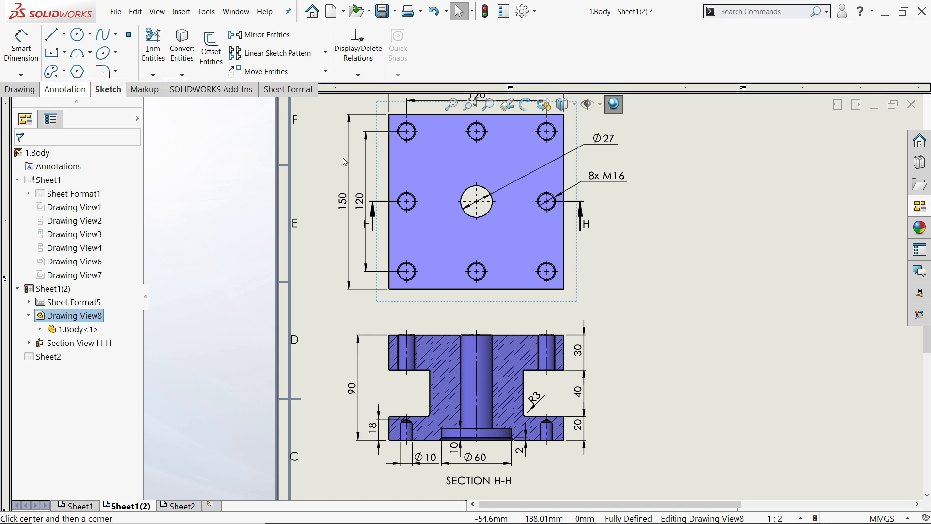
pyautogui.click(477, 201)
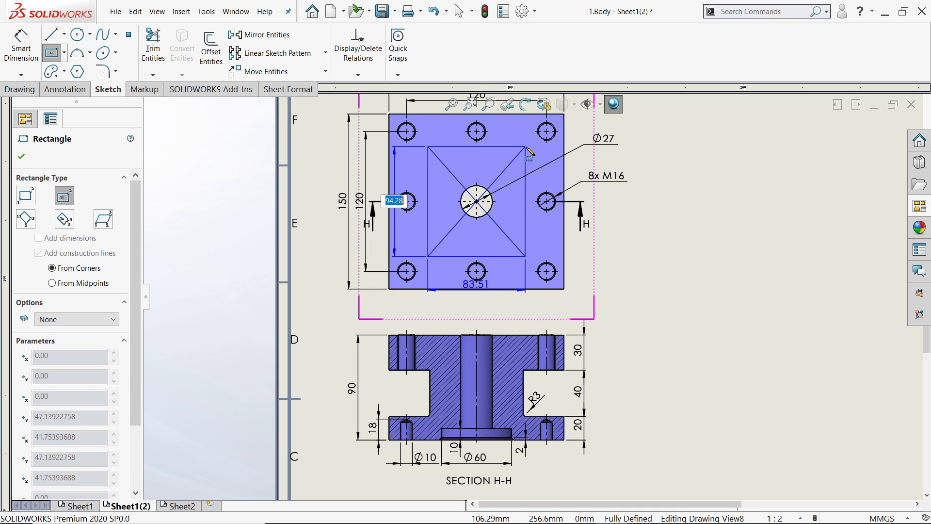
pyautogui.write('80')
pyautogui.press('Tab')
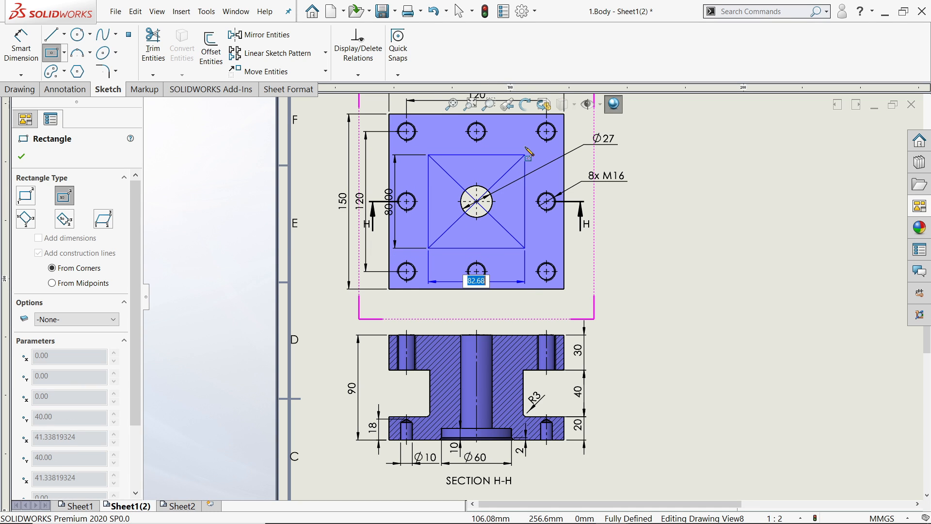
pyautogui.write('80')
pyautogui.press('Return')
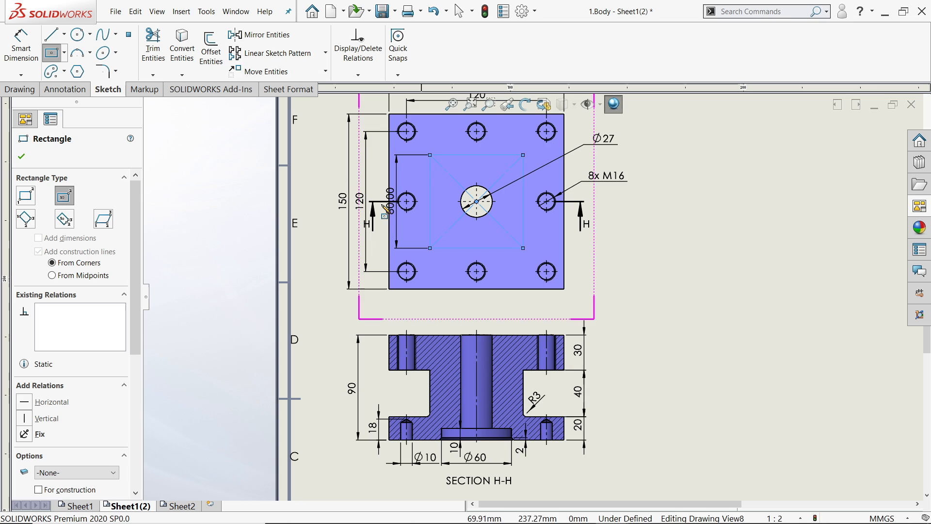
# Assign the 80 mm square to the FORMAT layer and make it construction geometry.
pyautogui.scroll(-3, 123, 329)
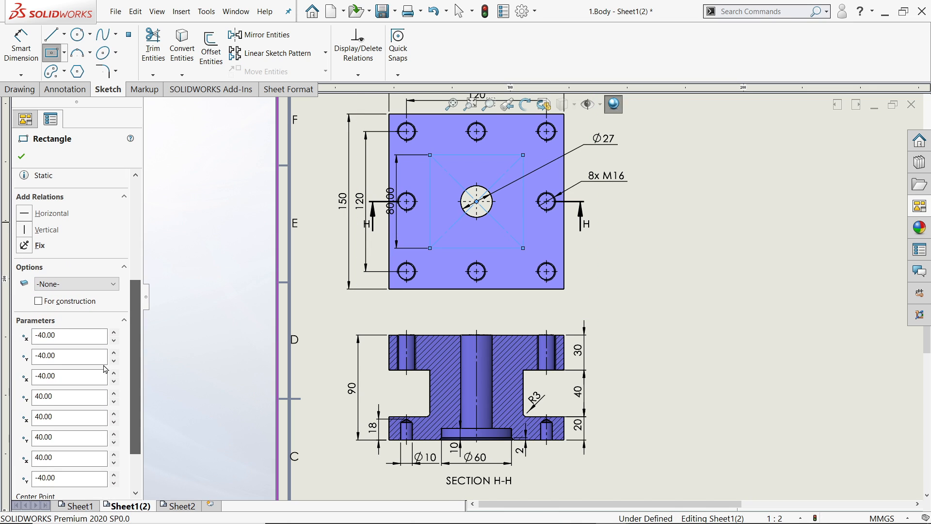
pyautogui.click(64, 284)
pyautogui.click(61, 306)
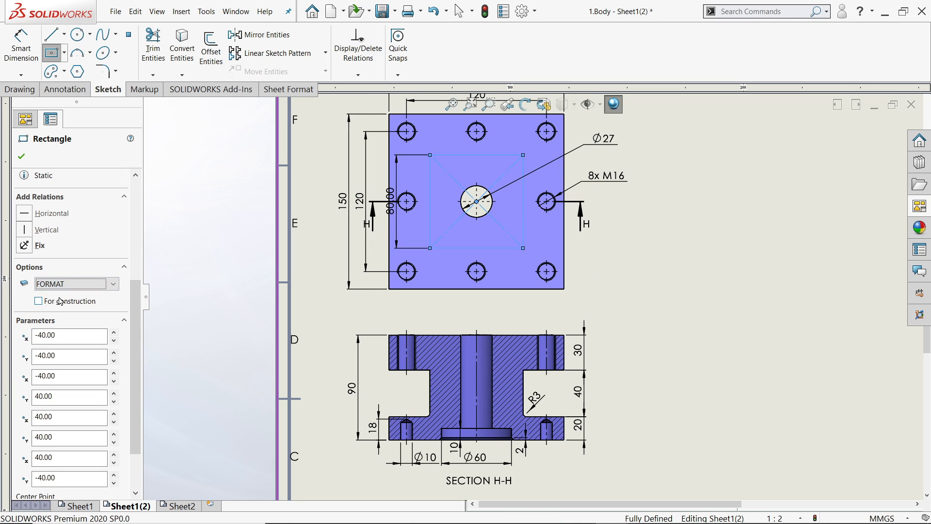
pyautogui.press('Escape')
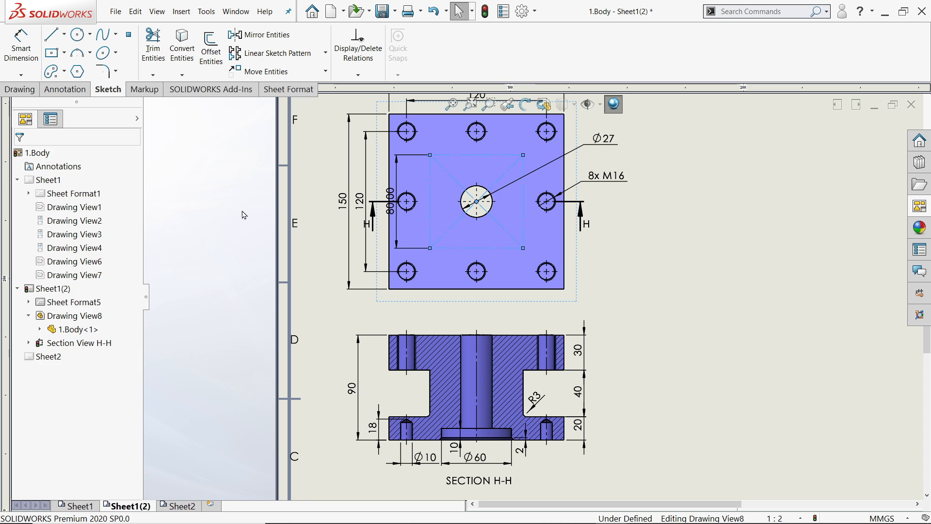
# Sketch a second center rectangle about 94 mm square around the 80 mm one, centered on the Ø27 hole.
pyautogui.scroll(-2, 480, 218)
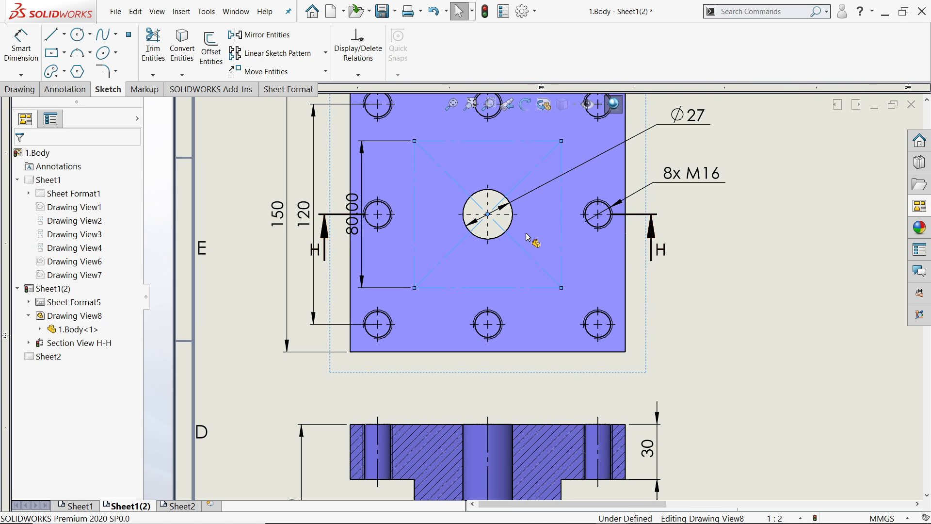
pyautogui.scroll(3, 528, 237)
pyautogui.scroll(-2, 529, 243)
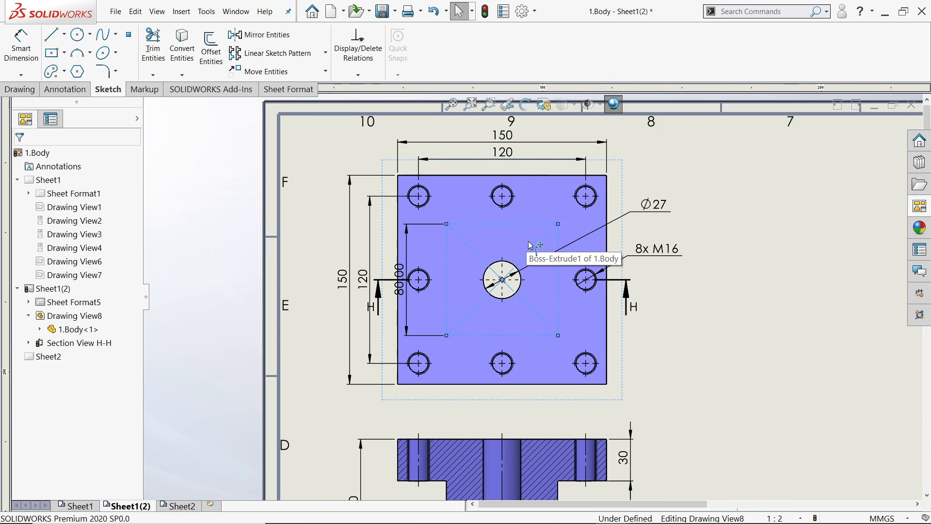
pyautogui.scroll(-1, 530, 245)
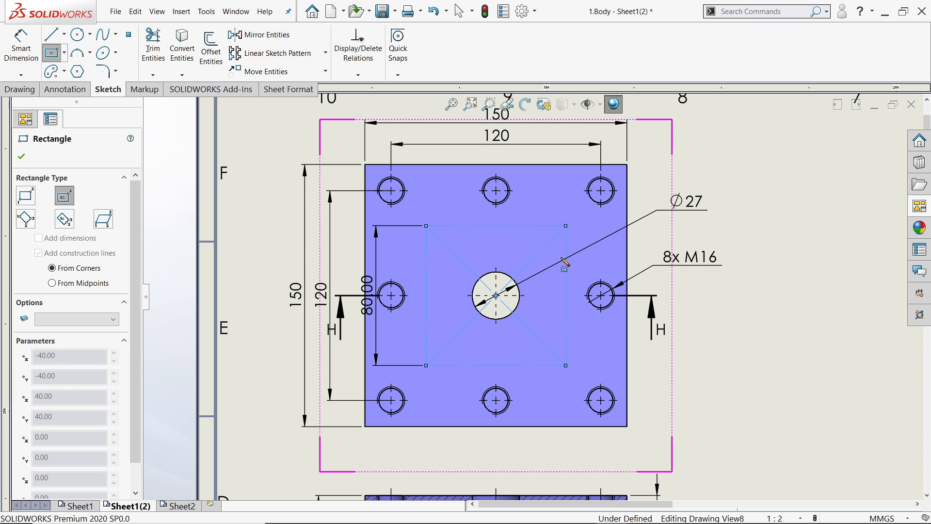
pyautogui.click(495, 296)
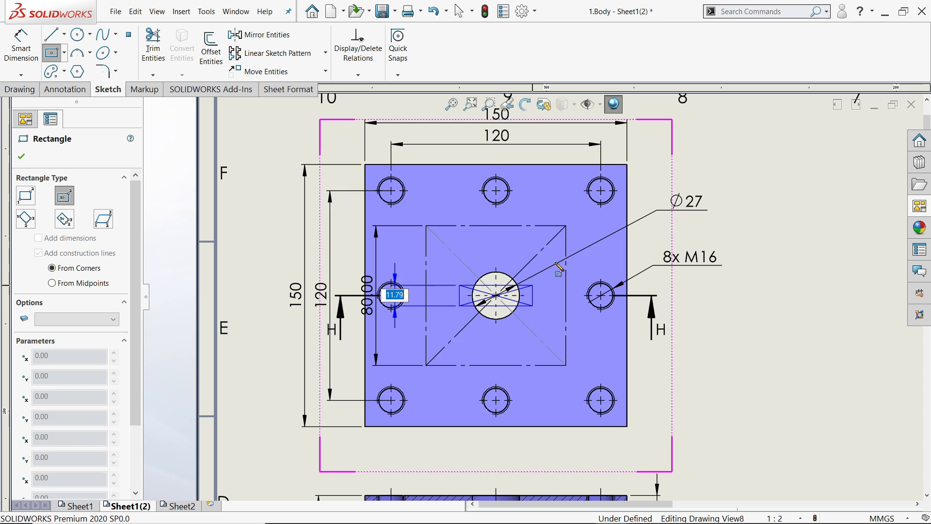
pyautogui.click(577, 214)
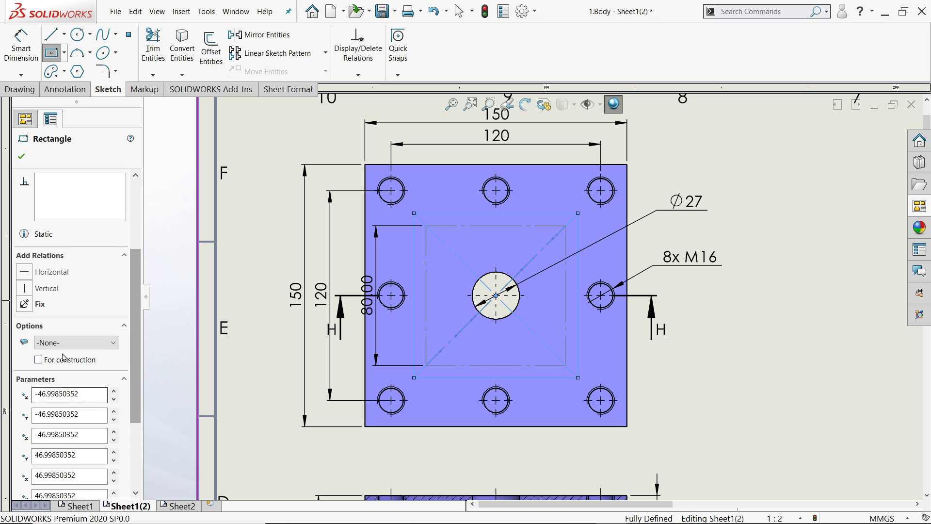
# Assign the larger square to the FORMAT layer and make it construction geometry.
pyautogui.click(73, 343)
pyautogui.click(59, 364)
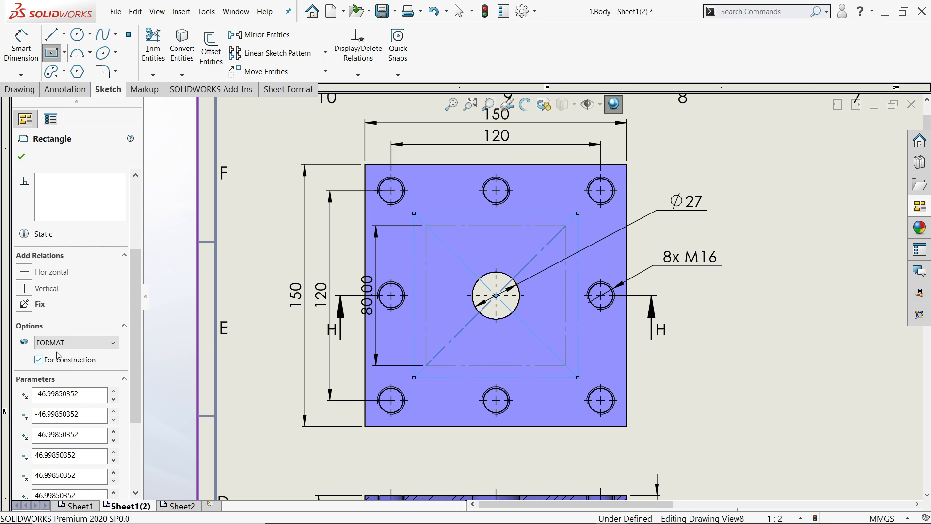
pyautogui.click(21, 156)
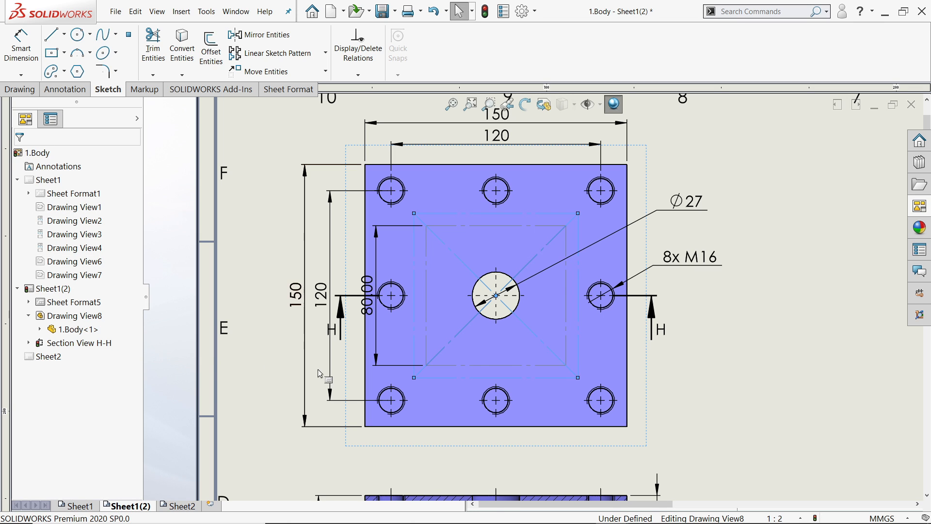
# Set the display style of the top view to Hidden Lines Visible.
pyautogui.click(343, 373)
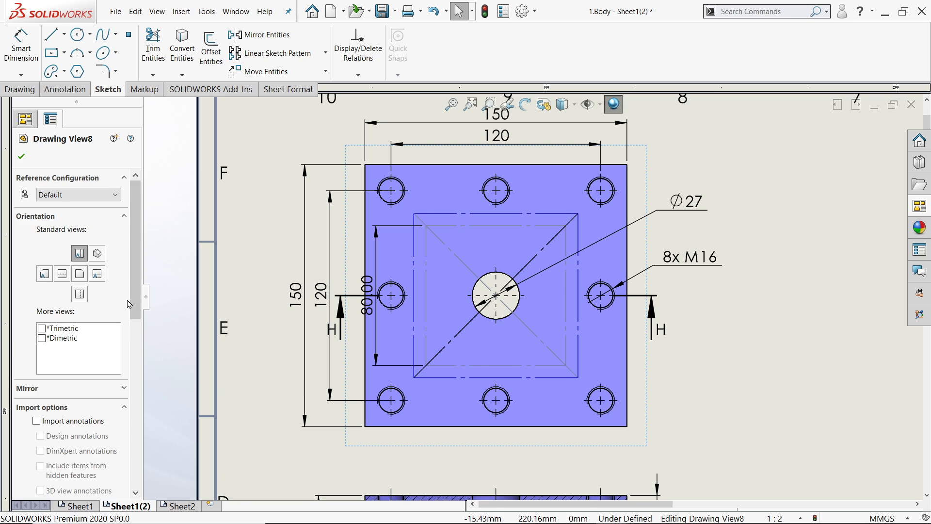
pyautogui.moveTo(137, 304); pyautogui.dragTo(137, 385)
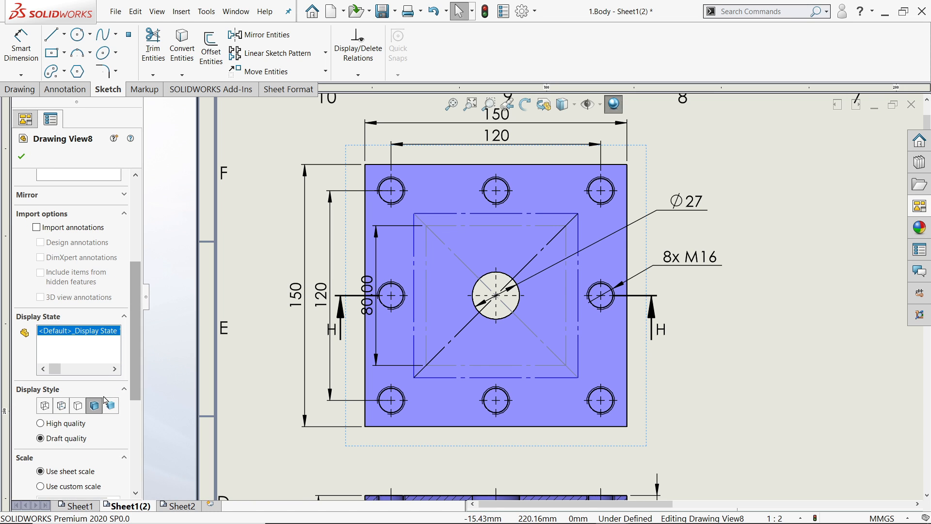
pyautogui.click(63, 407)
# Make the left side of the larger construction square collinear with the outer hidden edge of the central square in the top view.
pyautogui.scroll(-3, 448, 238)
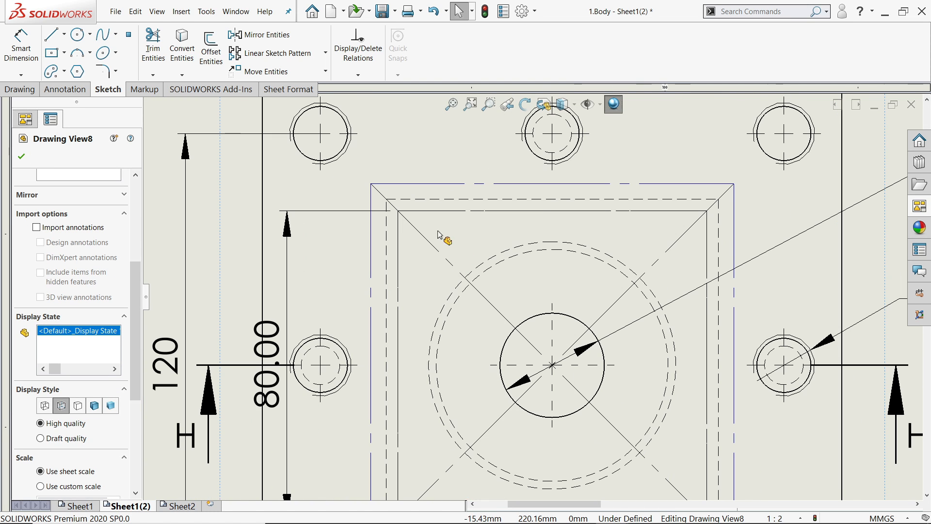
pyautogui.click(387, 224)
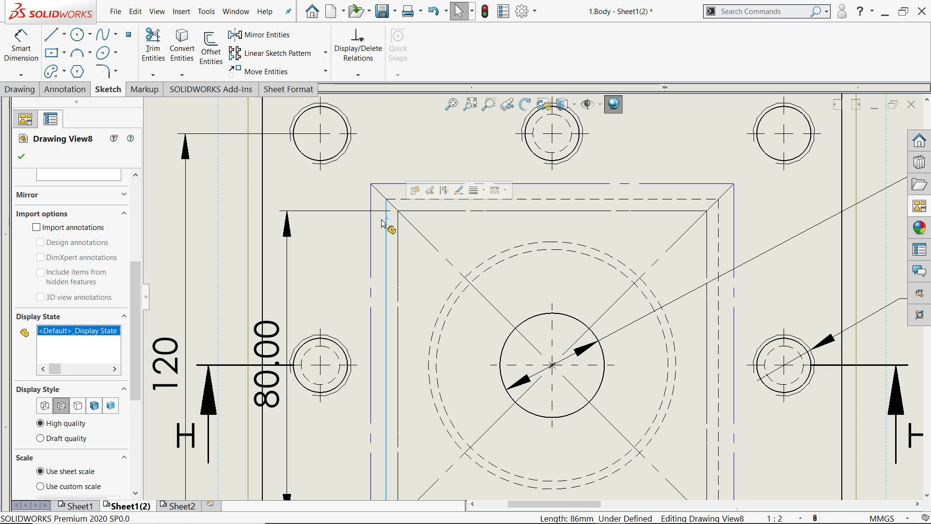
pyautogui.keyDown('ctrl'); pyautogui.click(373, 220); pyautogui.keyUp('ctrl')
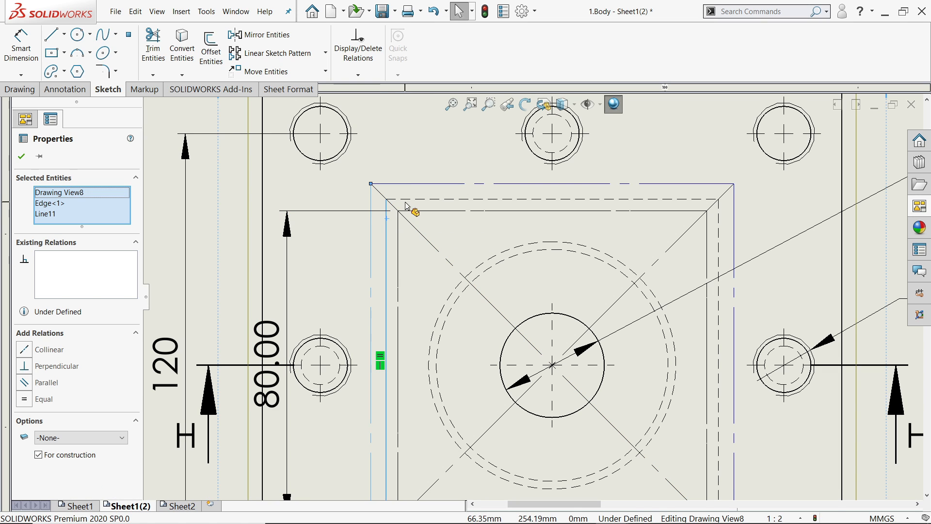
pyautogui.click(47, 349)
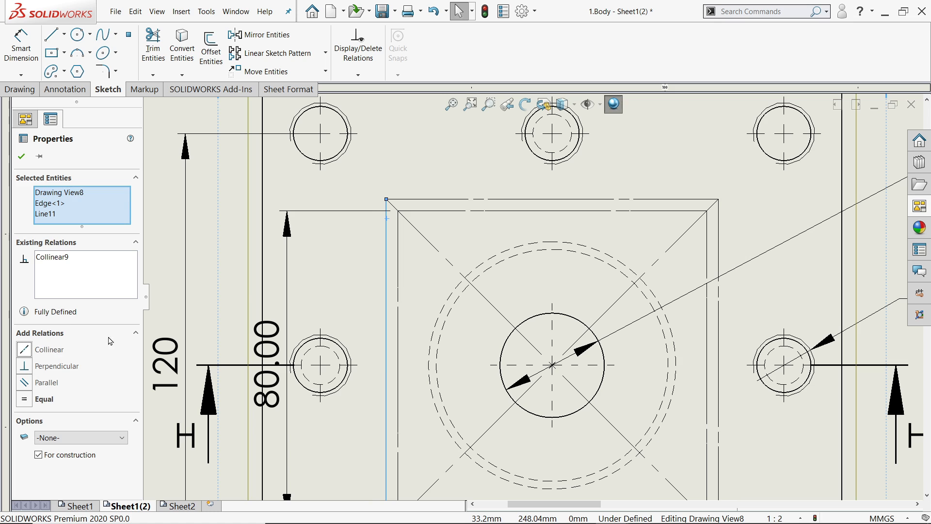
pyautogui.click(21, 156)
# Convert the two concentric hidden circles around the Ø27 hole in the top view into sketch entities.
pyautogui.scroll(3, 382, 211)
pyautogui.scroll(2, 534, 315)
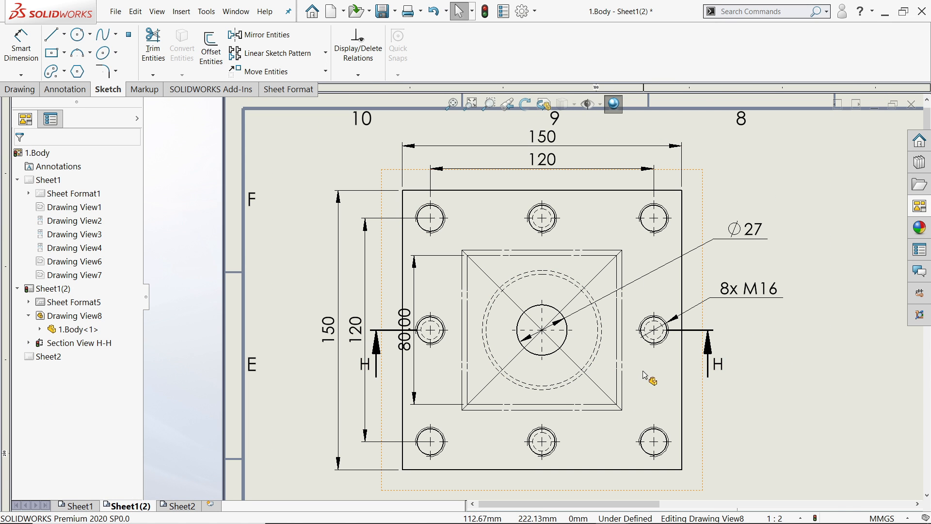
pyautogui.scroll(-3, 646, 376)
pyautogui.click(575, 337)
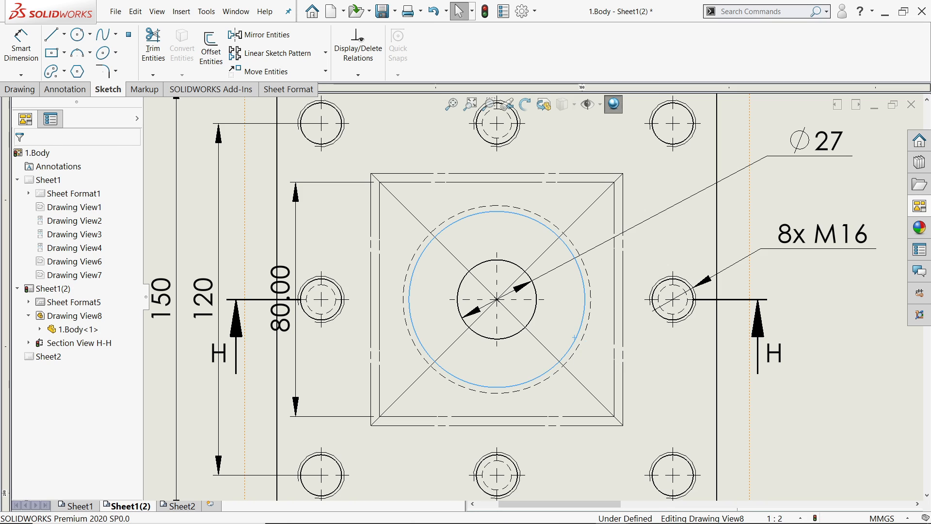
pyautogui.keyDown('ctrl'); pyautogui.click(583, 341); pyautogui.keyUp('ctrl')
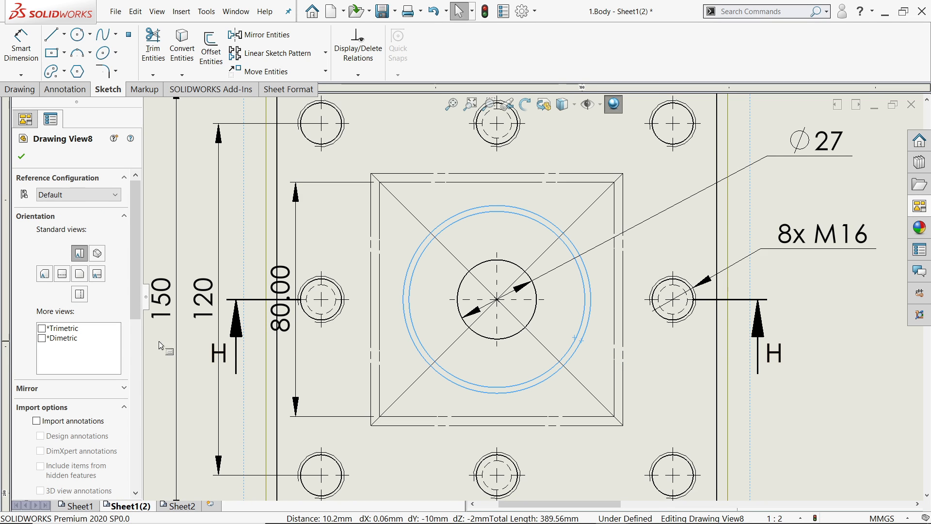
pyautogui.click(188, 58)
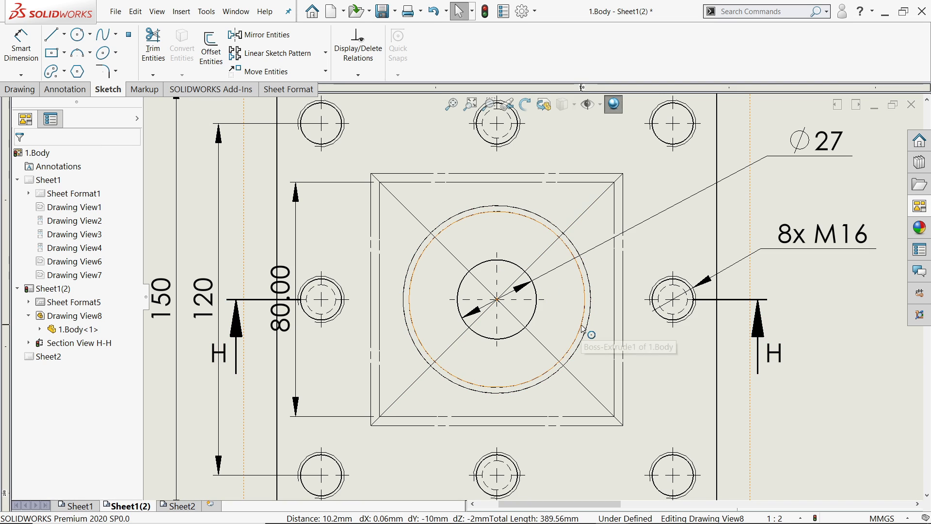
# Assign both converted circles to the FORMAT layer and make them construction geometry.
pyautogui.click(589, 339)
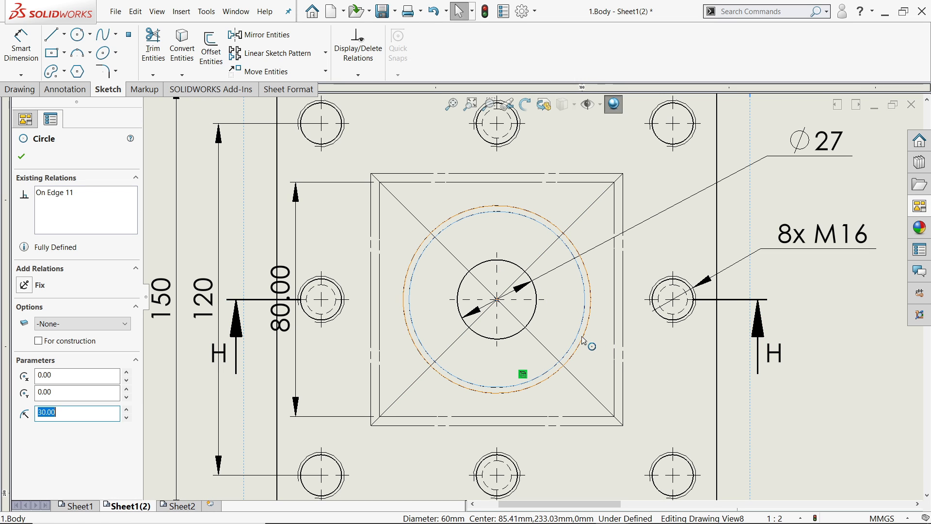
pyautogui.keyDown('ctrl'); pyautogui.click(590, 340); pyautogui.keyUp('ctrl')
pyautogui.click(68, 461)
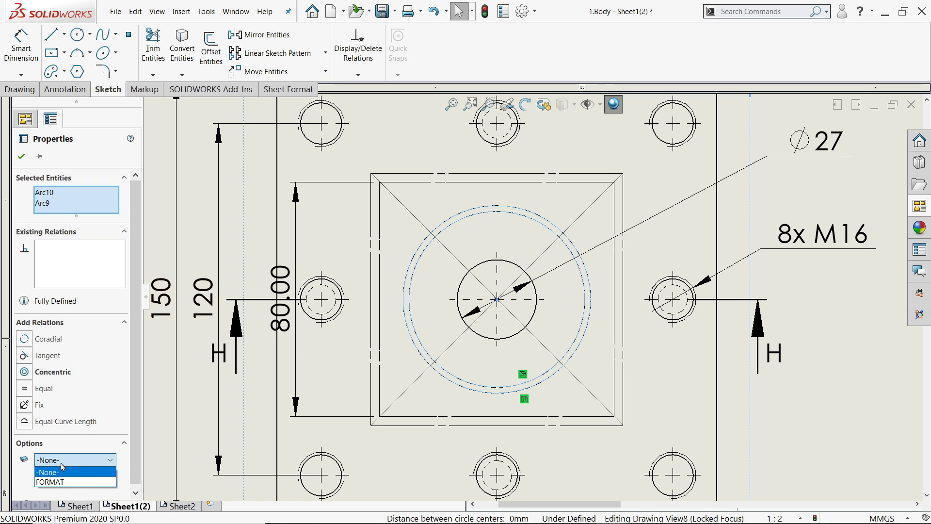
pyautogui.click(52, 483)
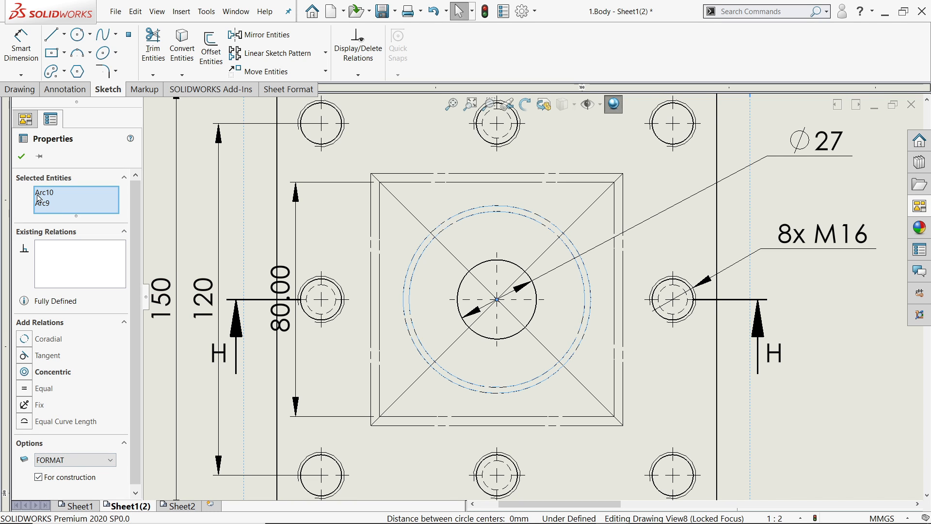
pyautogui.click(21, 156)
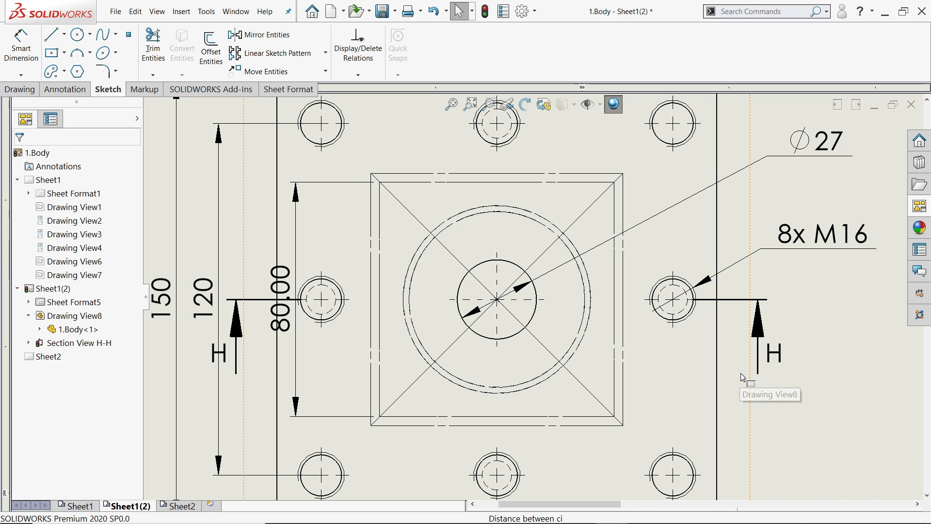
# Set the display style of the top view to Shaded With Edges.
pyautogui.click(636, 381)
pyautogui.scroll(-8, 97, 353)
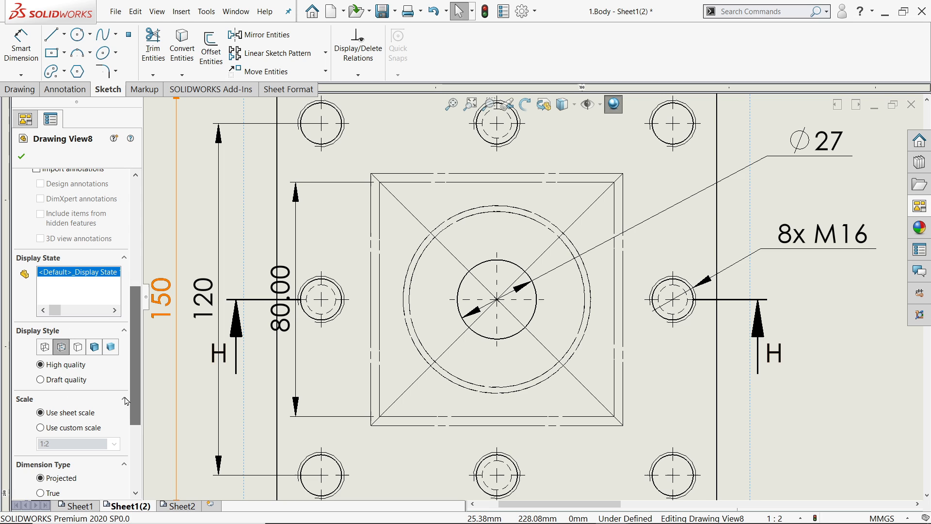
pyautogui.click(94, 346)
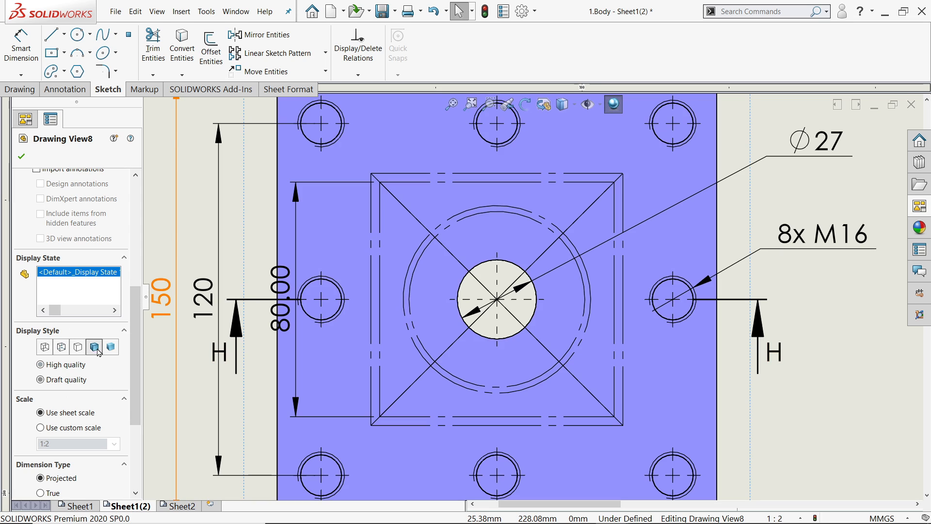
pyautogui.click(21, 157)
pyautogui.scroll(5, 656, 379)
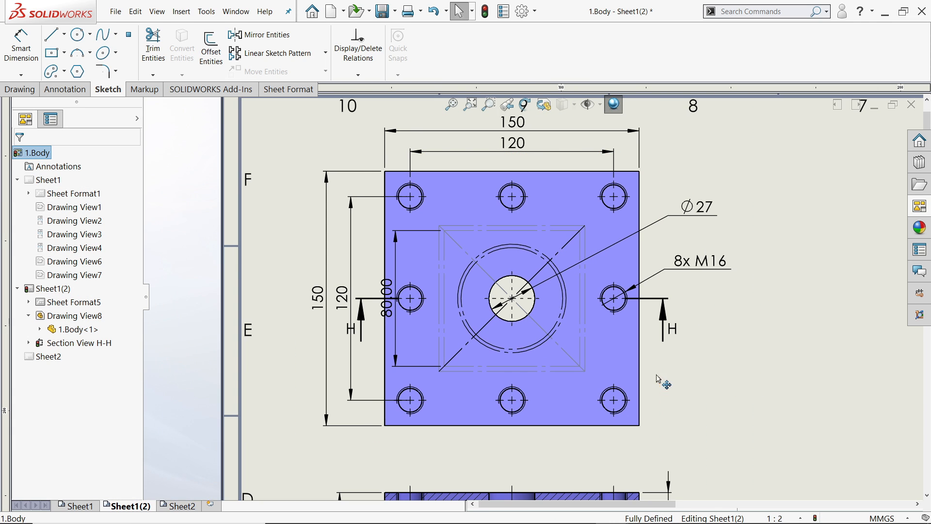
# Examine the construction squares and circles in the shaded top view and check the view's display settings.
pyautogui.scroll(-3, 589, 350)
pyautogui.click(555, 344)
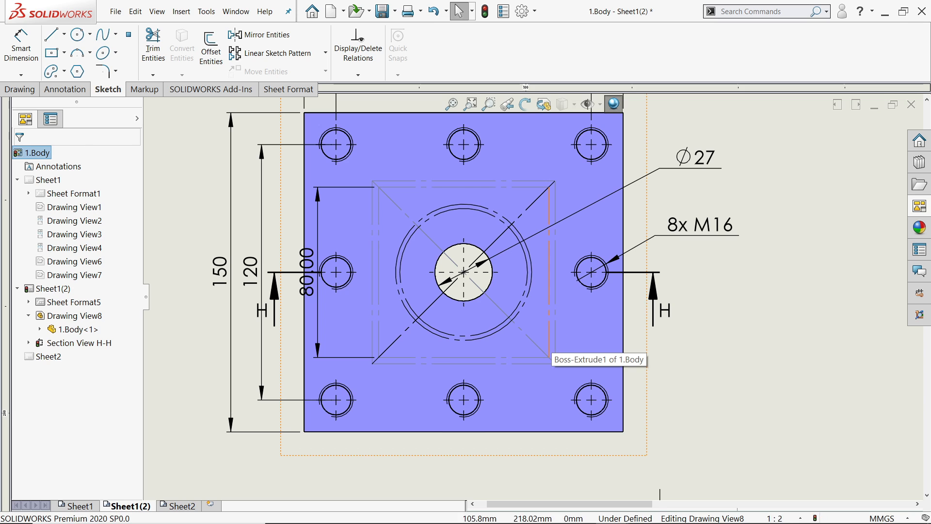
pyautogui.click(716, 360)
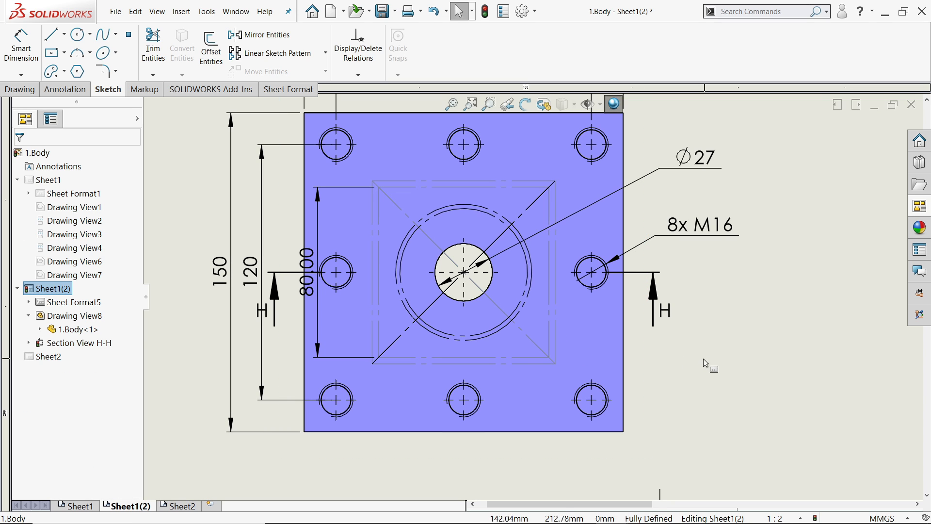
pyautogui.click(390, 367)
pyautogui.scroll(-6, 124, 416)
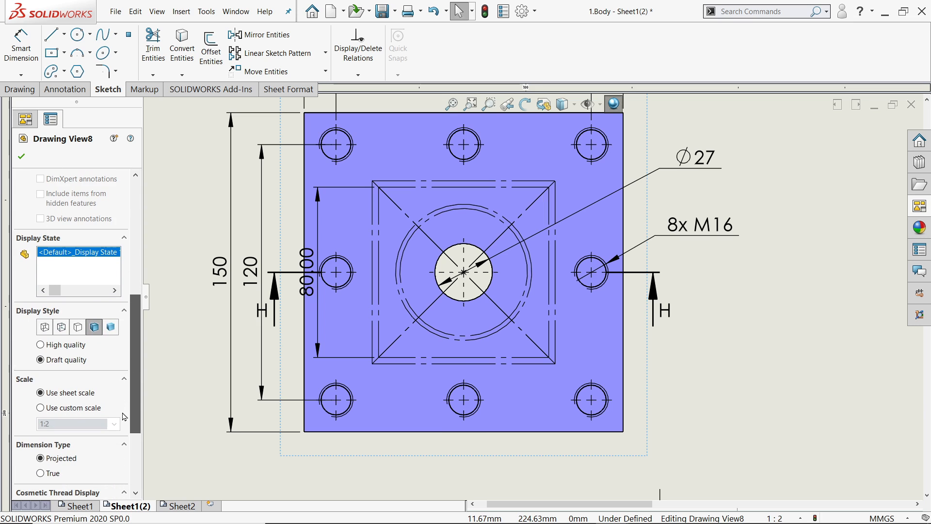
pyautogui.click(21, 160)
pyautogui.scroll(5, 531, 297)
pyautogui.scroll(-4, 461, 341)
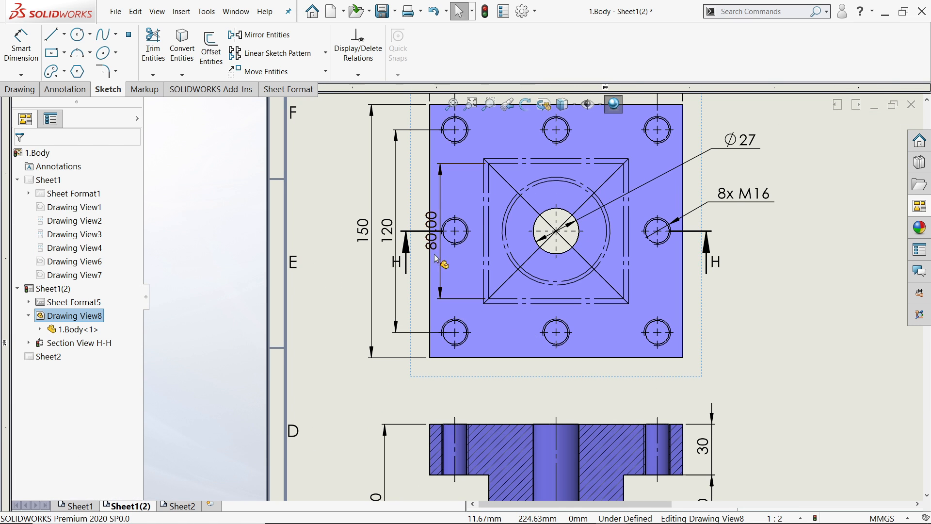
pyautogui.scroll(-2, 433, 258)
pyautogui.scroll(3, 520, 240)
pyautogui.scroll(-1, 523, 233)
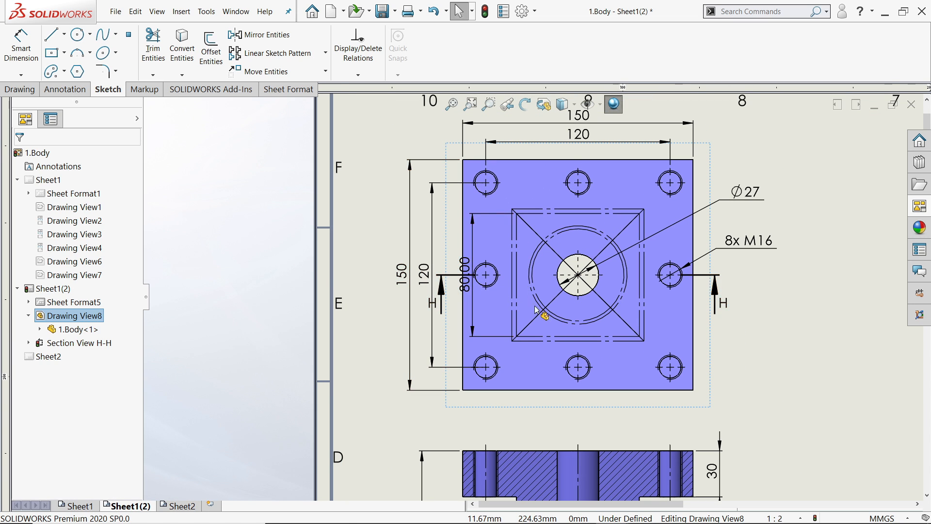
pyautogui.scroll(3, 537, 311)
pyautogui.scroll(-5, 553, 320)
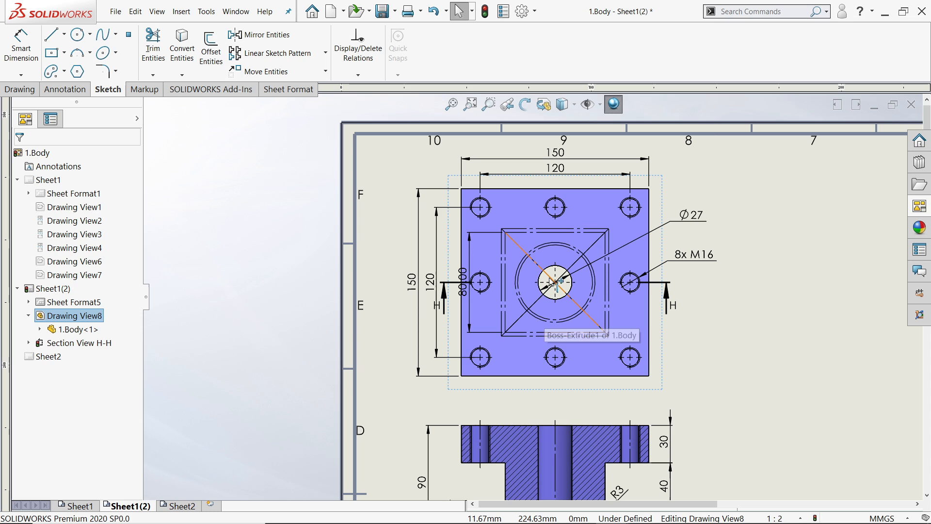
pyautogui.scroll(-2, 530, 282)
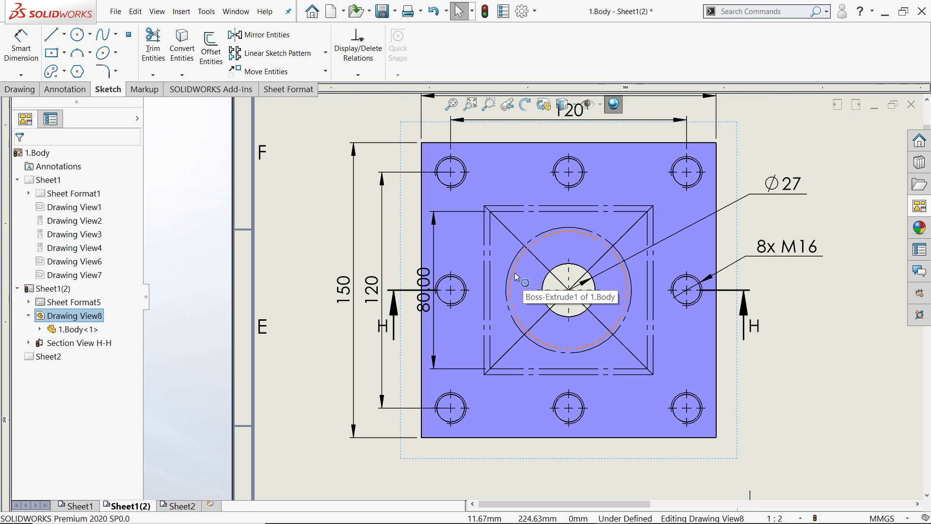
# Delete the vertical 80.00 dimension and dimension the inner square's lower side horizontally, placing the text below the top view.
pyautogui.click(425, 303)
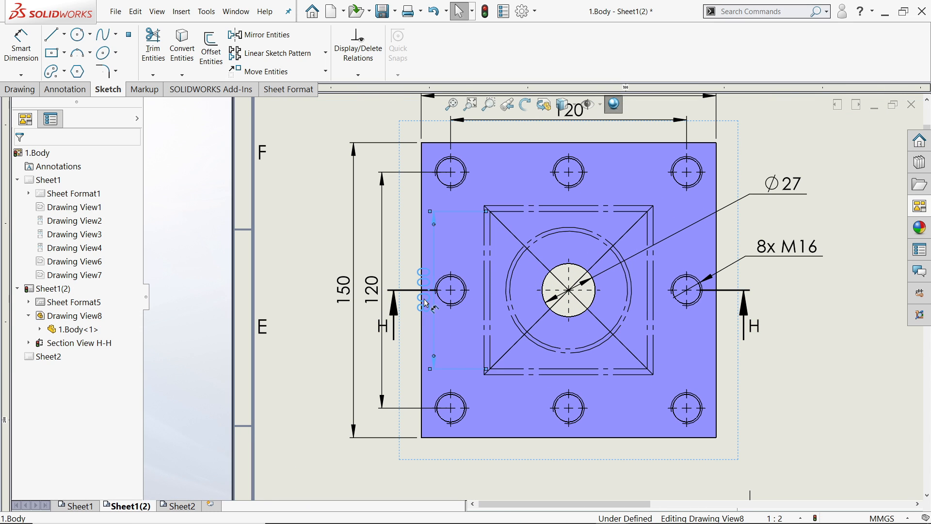
pyautogui.press('Delete')
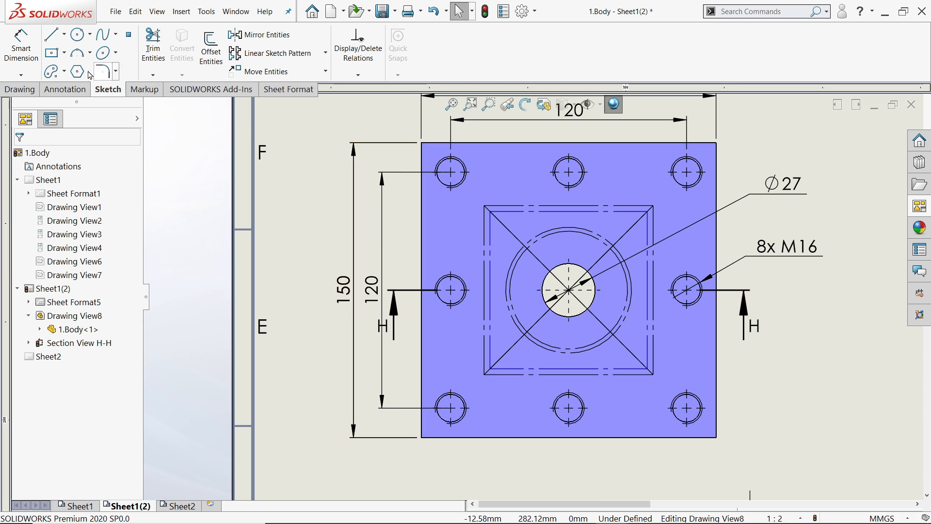
pyautogui.click(25, 54)
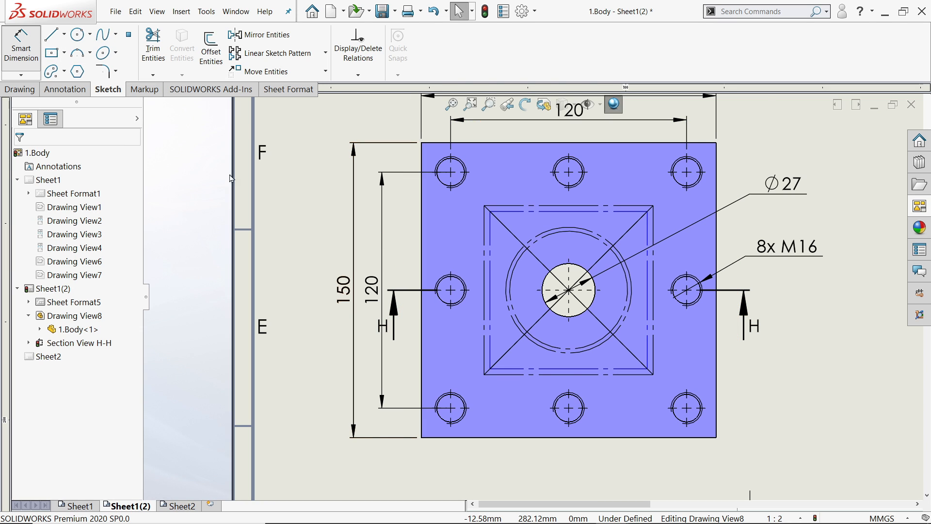
pyautogui.click(590, 370)
pyautogui.click(575, 468)
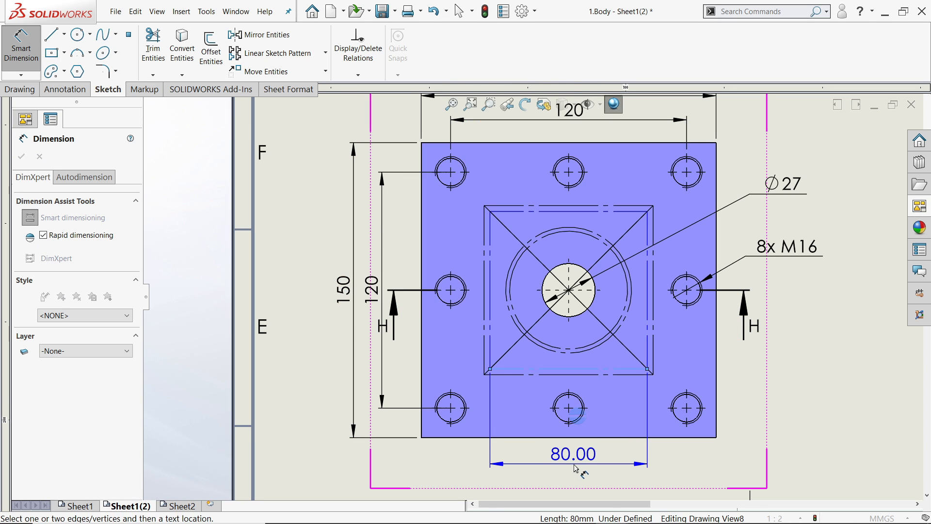
pyautogui.click(514, 445)
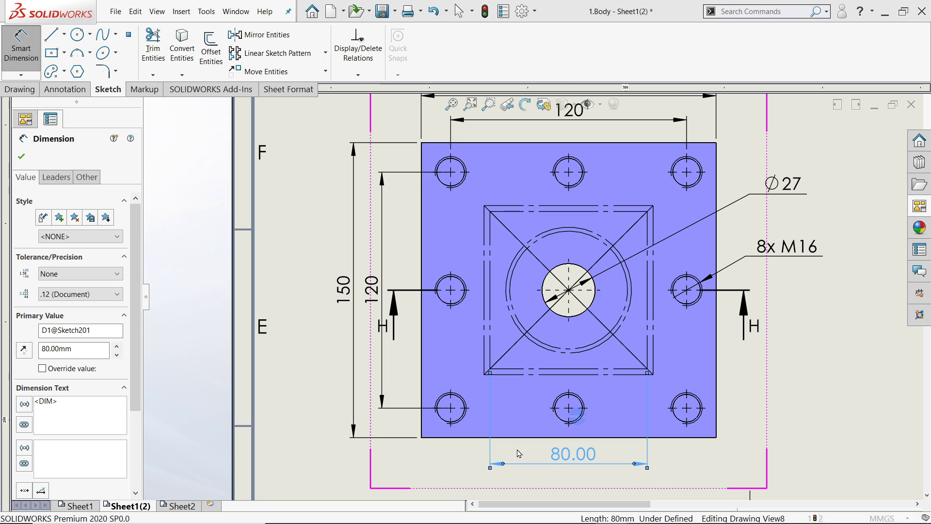
# Assign the square's horizontal dimension to the FORMAT layer and set its unit precision to None.
pyautogui.click(85, 181)
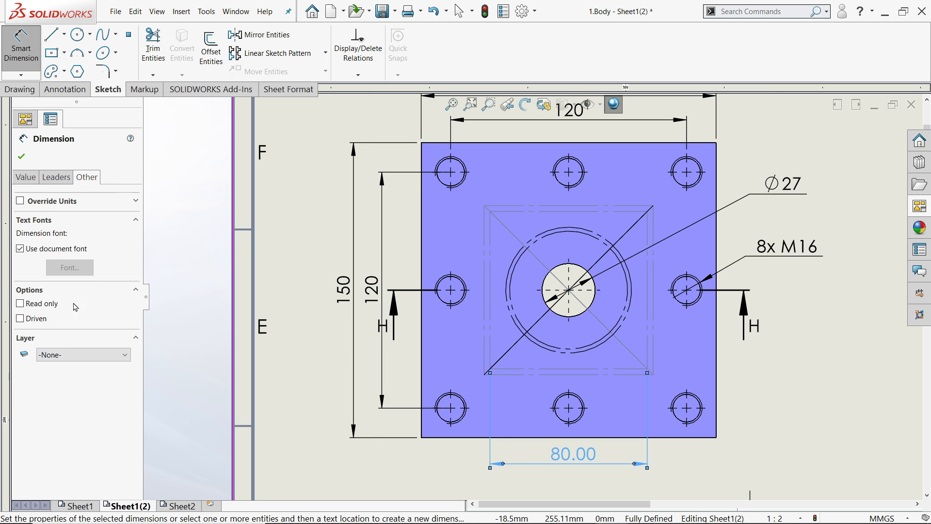
pyautogui.click(64, 355)
pyautogui.click(48, 376)
pyautogui.click(26, 178)
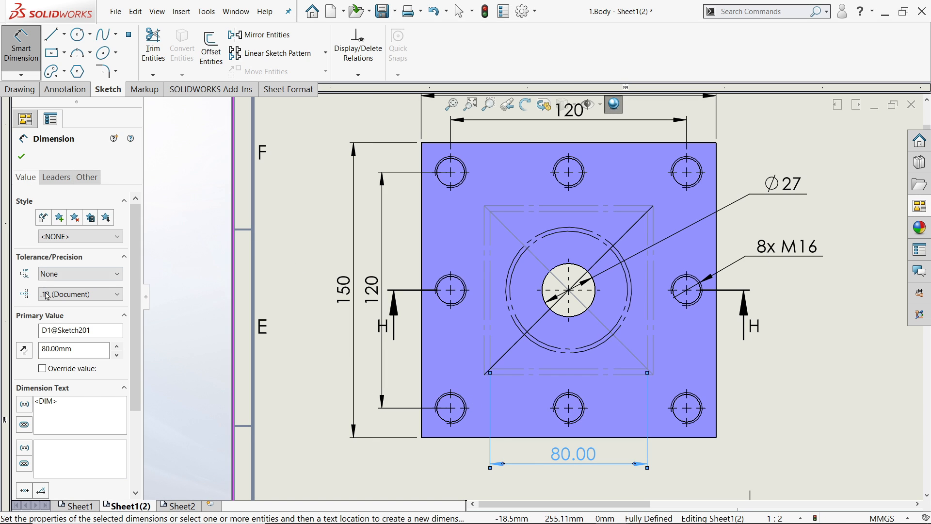
pyautogui.click(66, 294)
pyautogui.click(66, 297)
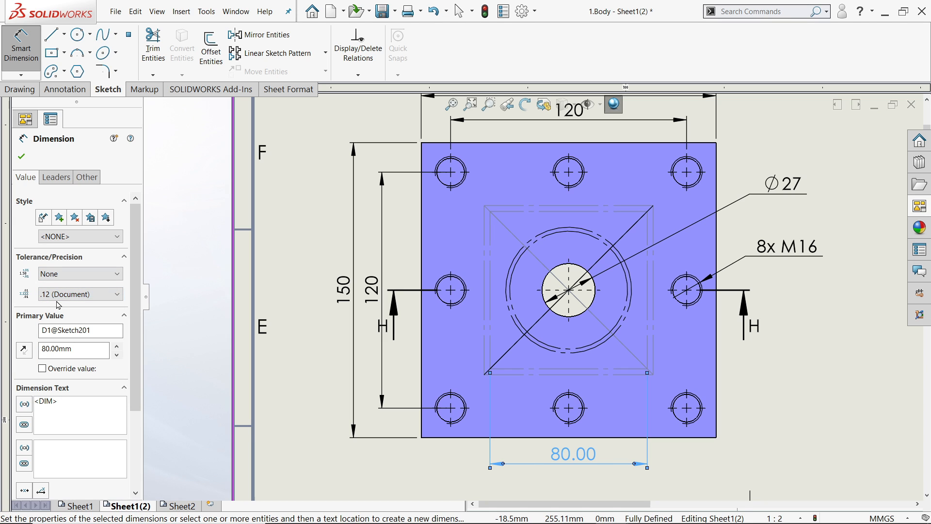
pyautogui.click(66, 297)
pyautogui.click(61, 306)
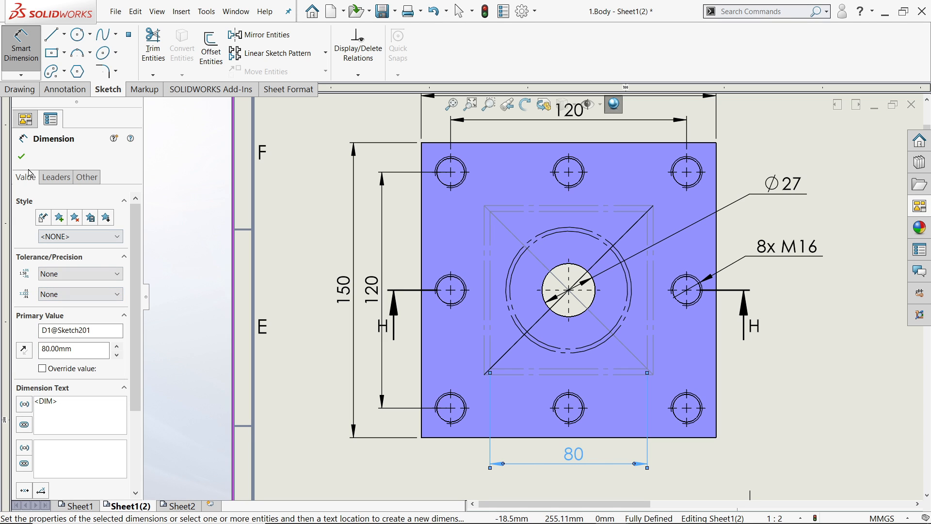
pyautogui.click(21, 156)
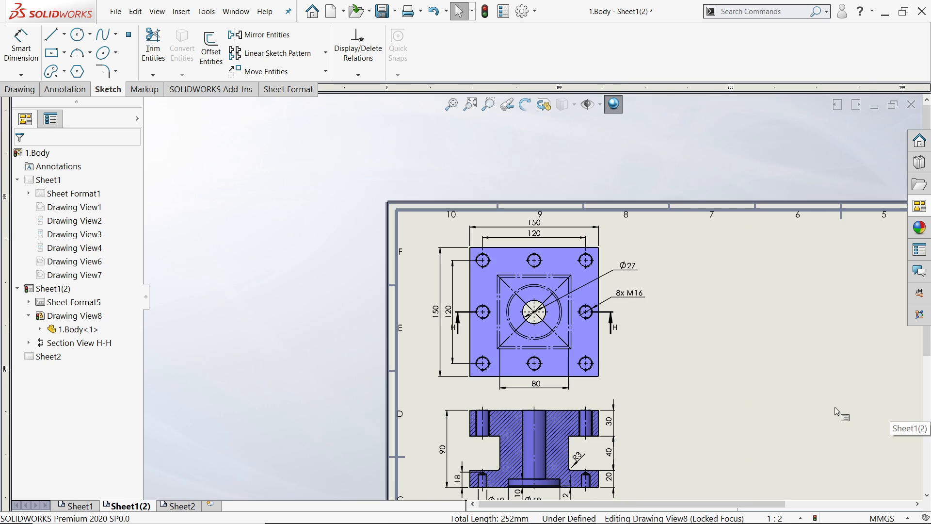
# In Section H-H, move the 10 mm counterbore depth dimension slightly inside the central bore and the 2 mm chamfer dimension farther from the counterbore.
pyautogui.scroll(4, 744, 397)
pyautogui.scroll(-3, 545, 391)
pyautogui.scroll(-2, 548, 368)
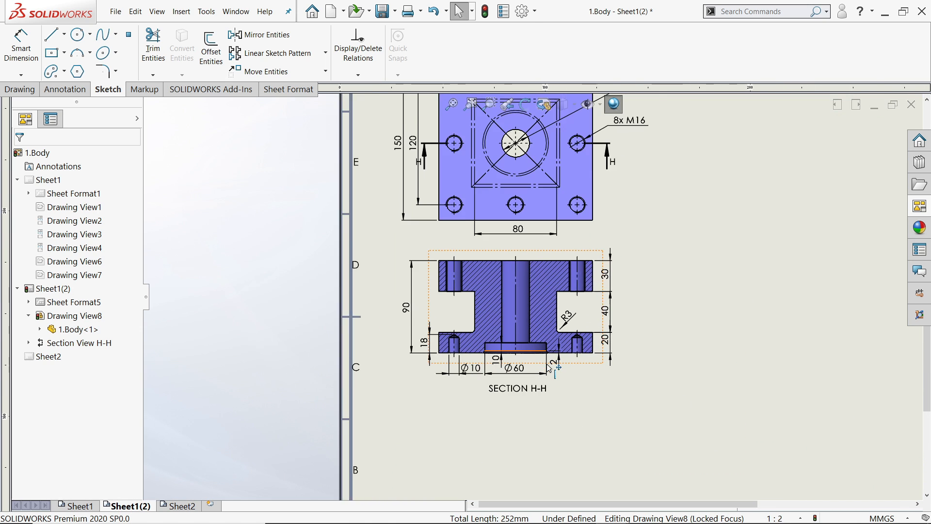
pyautogui.scroll(-4, 548, 368)
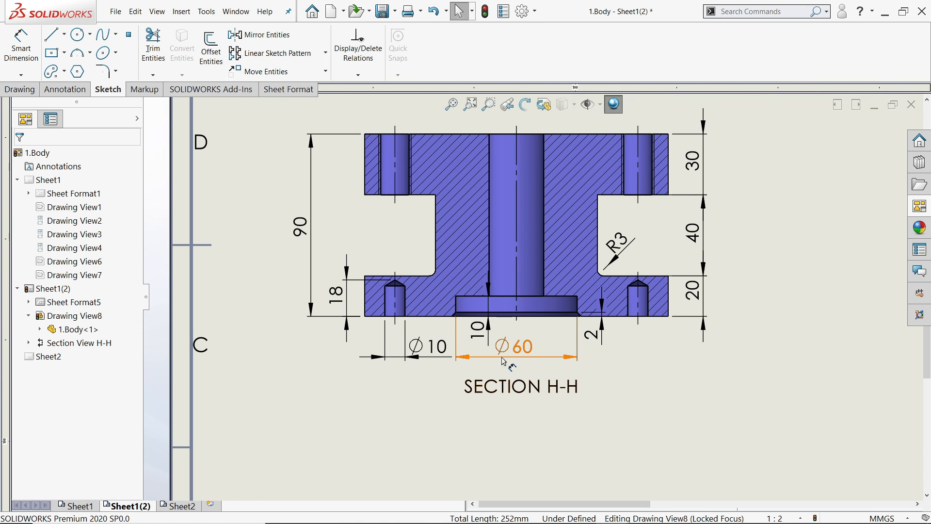
pyautogui.scroll(-1, 502, 361)
pyautogui.scroll(-1, 500, 301)
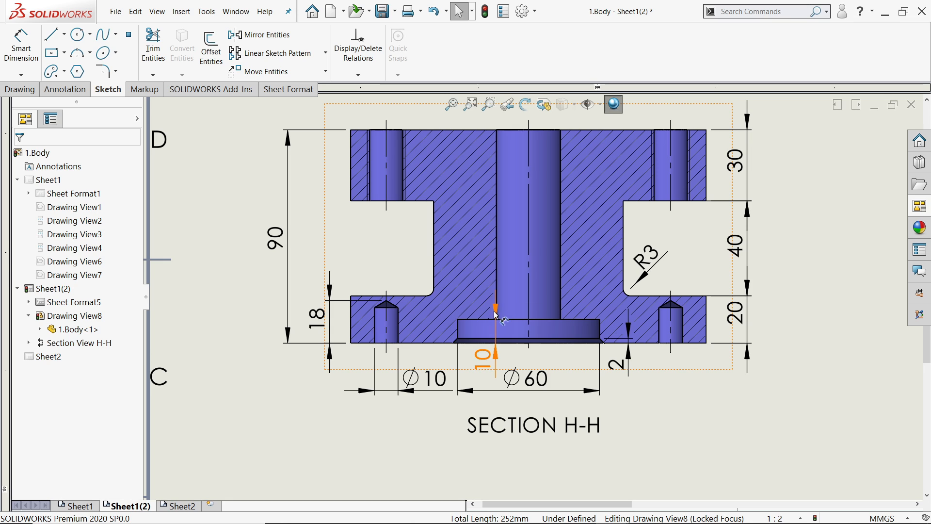
pyautogui.moveTo(487, 362); pyautogui.dragTo(496, 354)
pyautogui.scroll(-1, 676, 328)
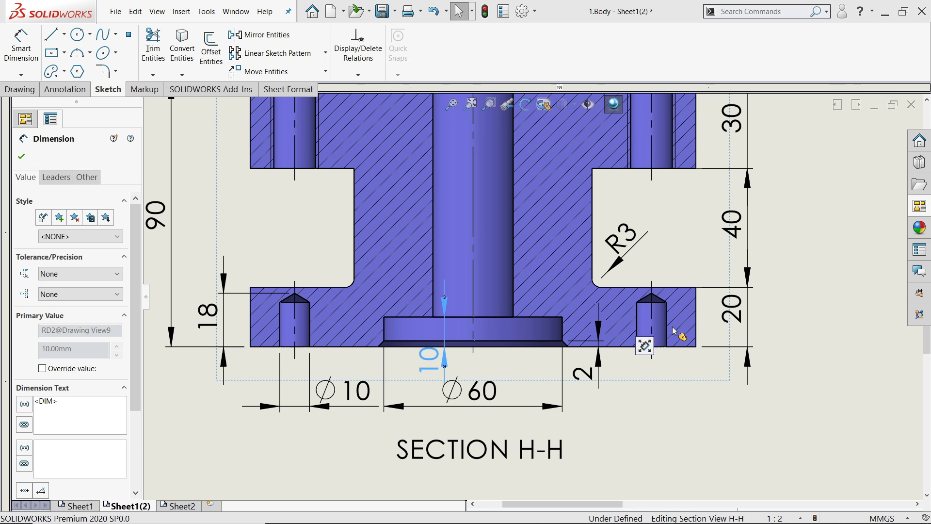
pyautogui.scroll(-1, 336, 393)
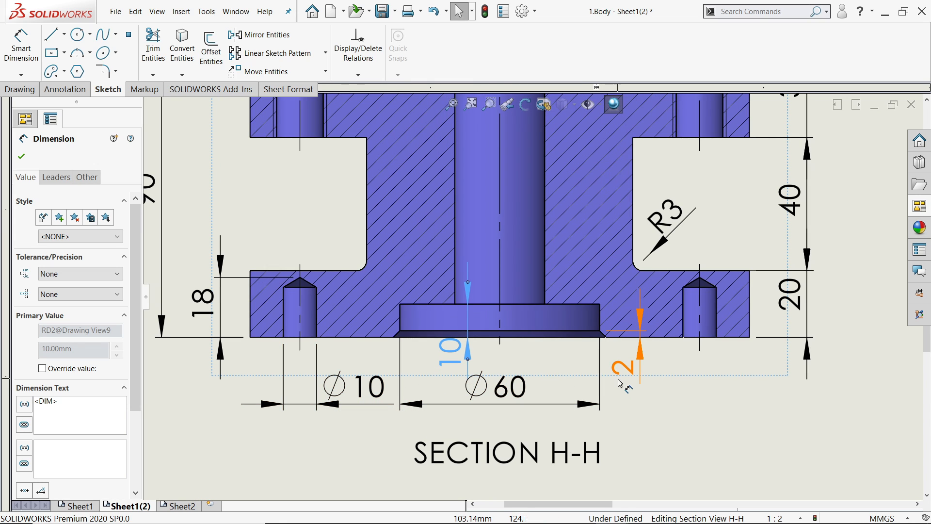
pyautogui.moveTo(631, 365); pyautogui.dragTo(652, 360)
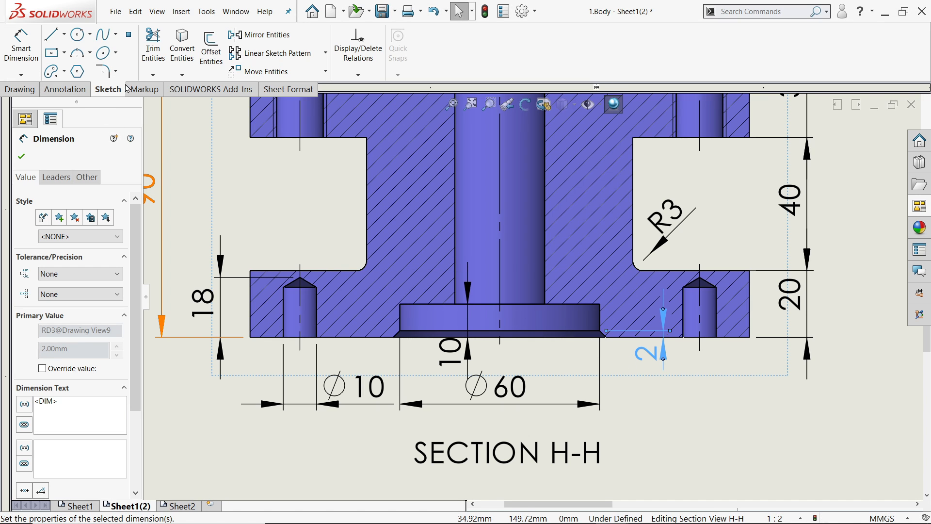
# Add a chamfer dimension to the counterbore's chamfered edge in Section H-H, placing its text diagonally below the view.
pyautogui.click(21, 74)
pyautogui.click(46, 210)
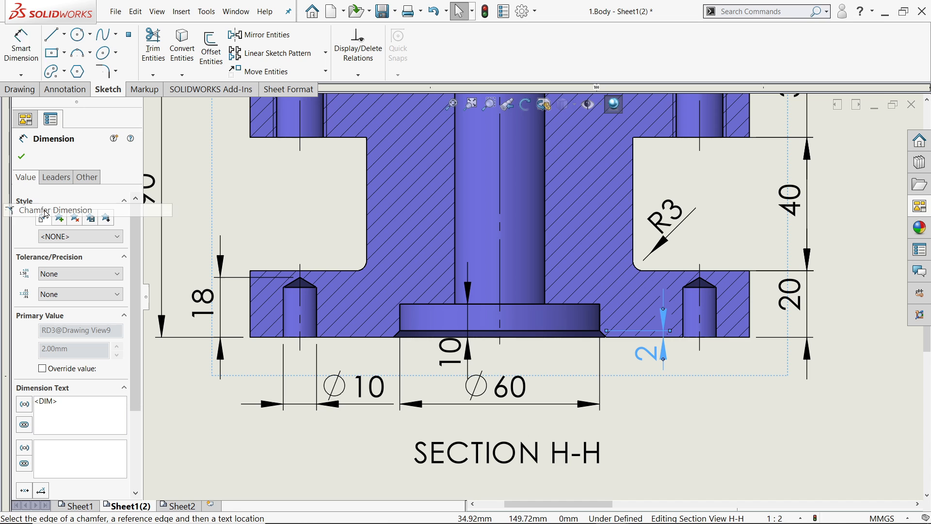
pyautogui.scroll(-4, 611, 359)
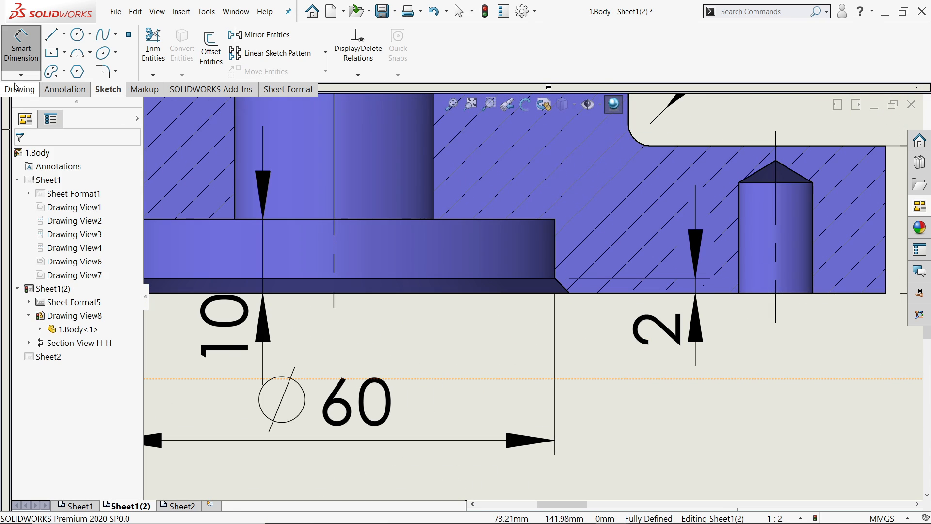
pyautogui.click(562, 287)
pyautogui.click(556, 268)
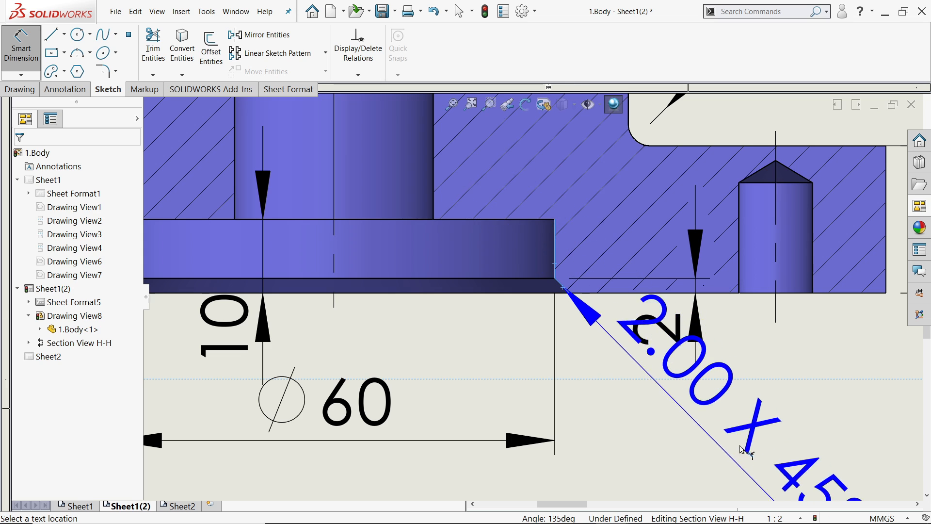
pyautogui.scroll(4, 533, 291)
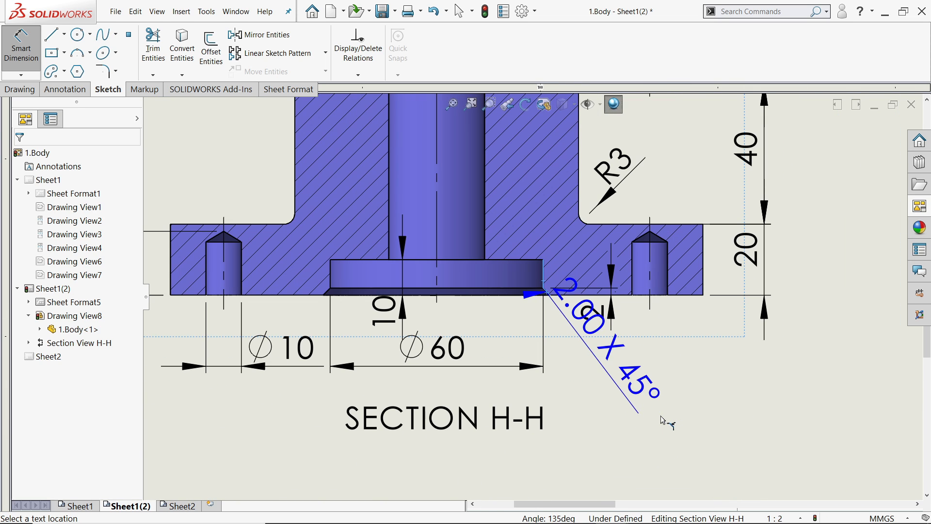
pyautogui.click(701, 481)
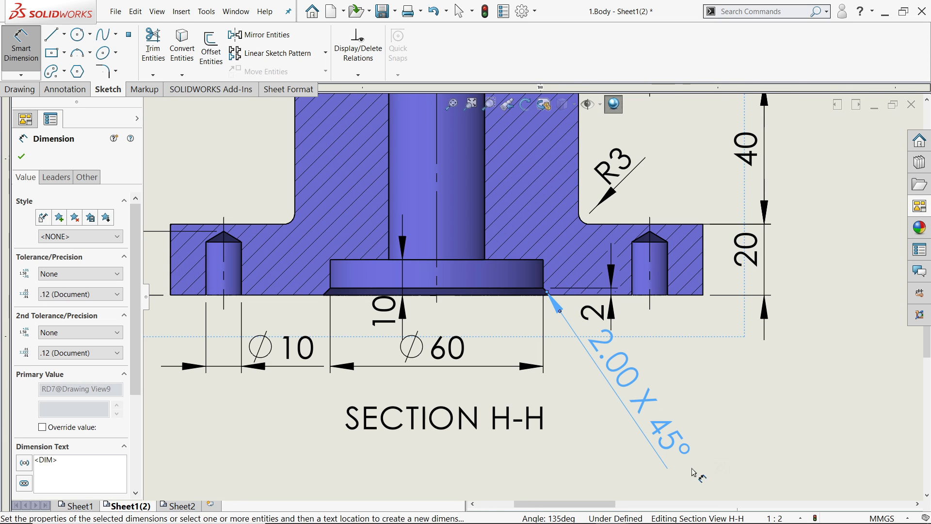
# Give the chamfer dimension a custom text position with horizontal text above a bent leader, and move the text clear of the section label.
pyautogui.click(56, 177)
pyautogui.click(55, 366)
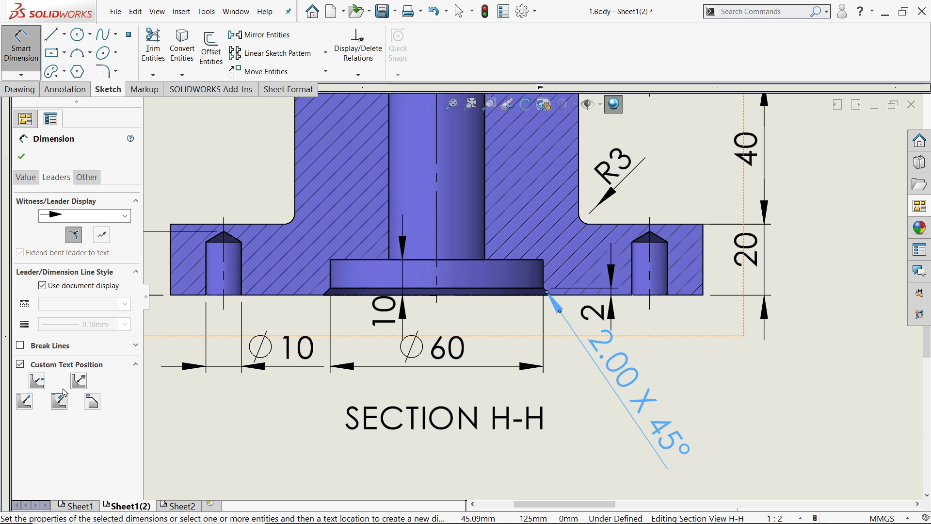
pyautogui.click(83, 385)
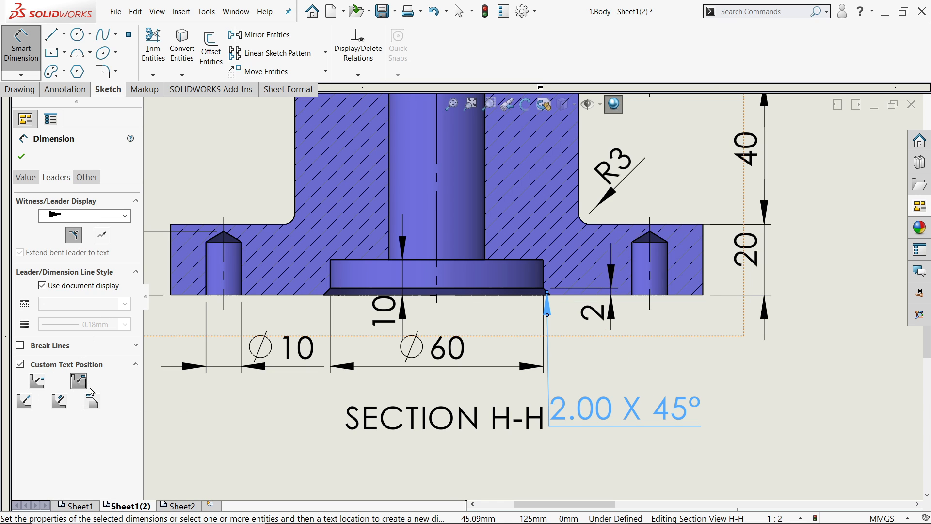
pyautogui.moveTo(594, 418); pyautogui.dragTo(613, 385)
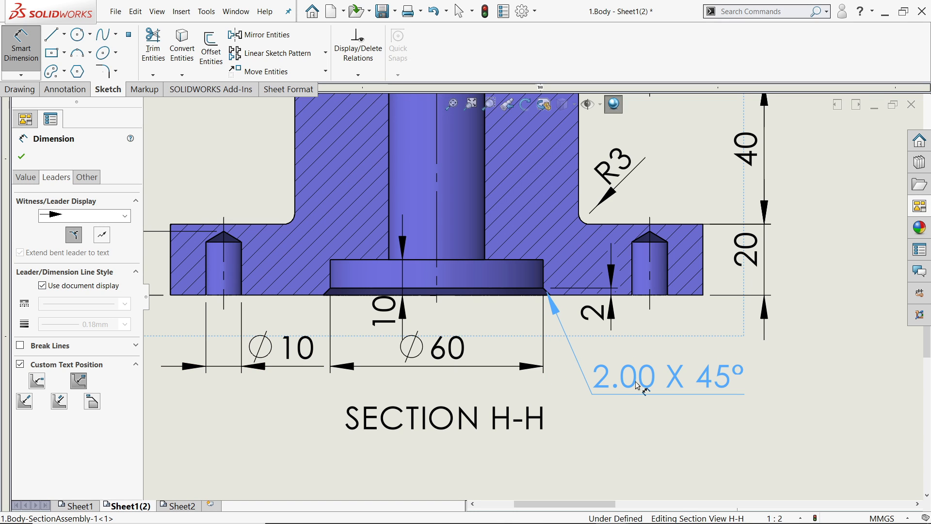
# Set the chamfer dimension's unit precision to None and move its text beside the Ø60 dimension.
pyautogui.click(26, 177)
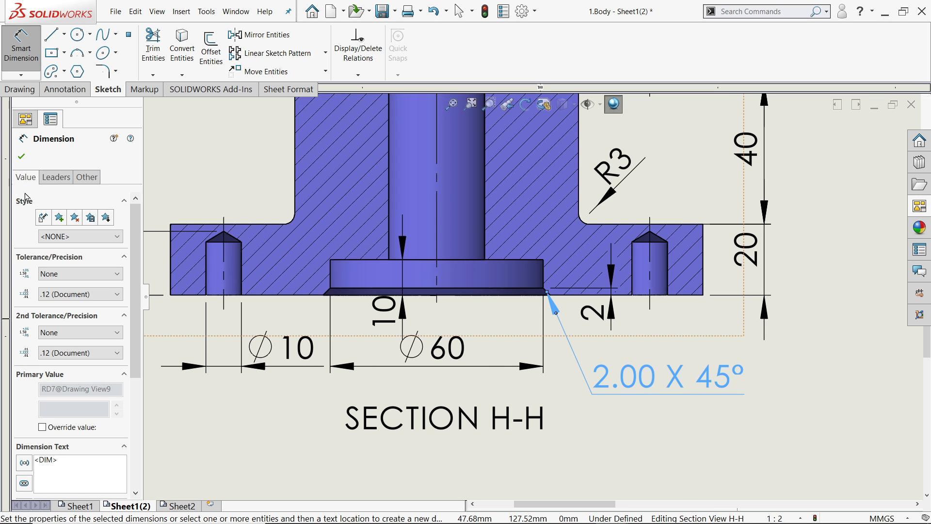
pyautogui.click(58, 296)
pyautogui.click(59, 306)
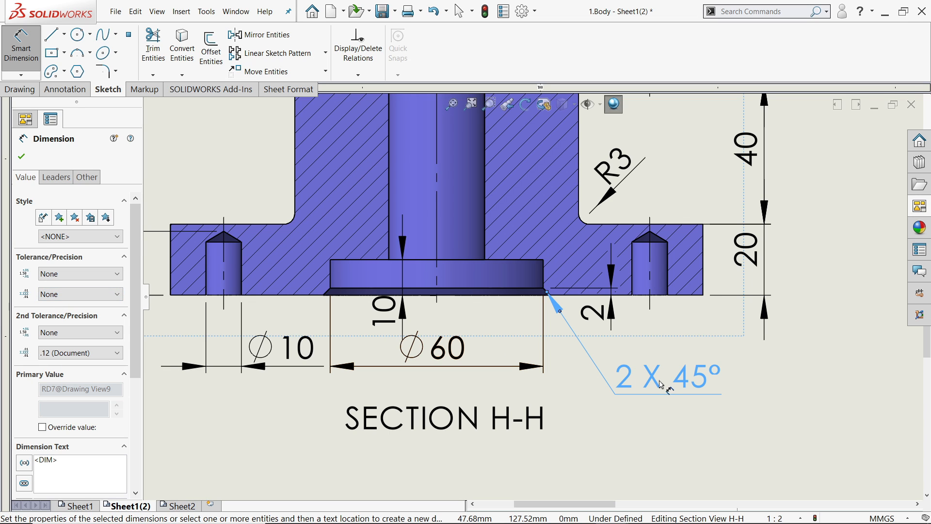
pyautogui.moveTo(661, 385); pyautogui.dragTo(633, 359)
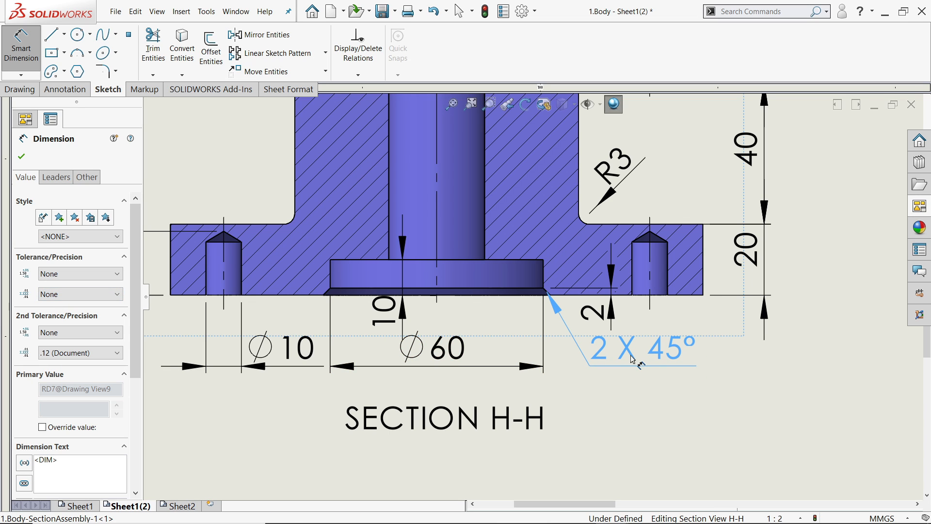
pyautogui.click(21, 158)
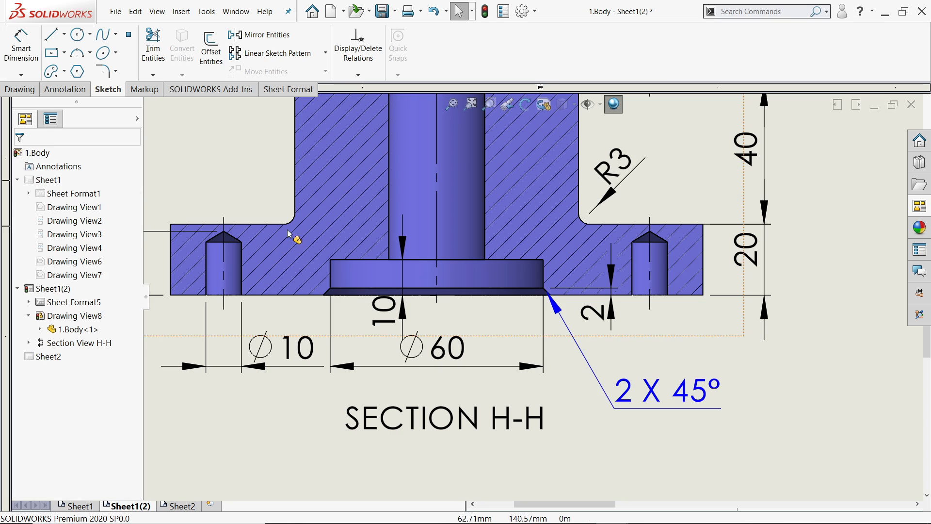
pyautogui.moveTo(668, 406); pyautogui.dragTo(627, 362)
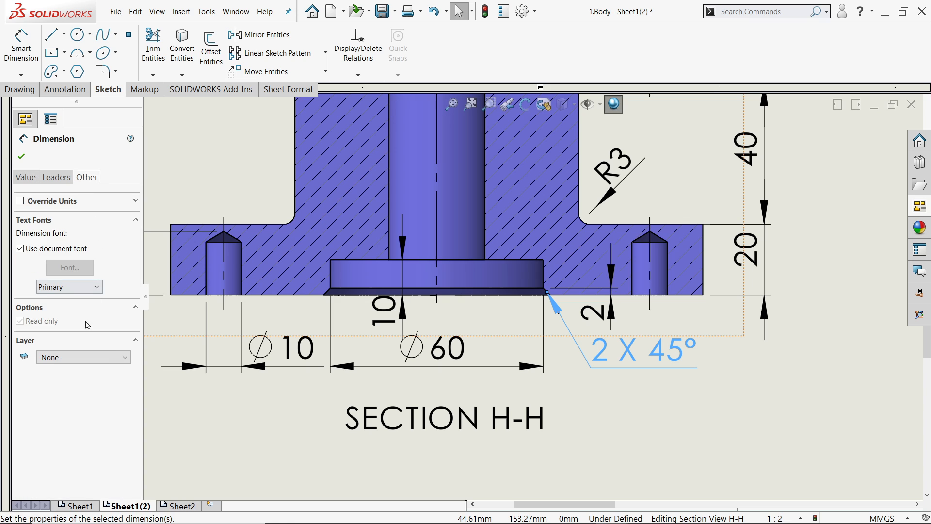
# Assign the chamfer dimension to the FORMAT layer.
pyautogui.click(74, 357)
pyautogui.click(58, 386)
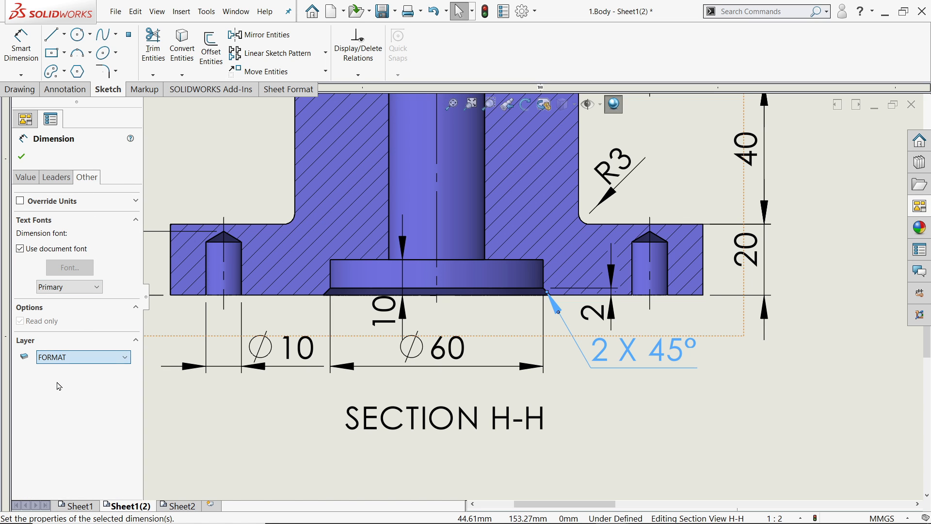
pyautogui.click(22, 157)
# Review the dimensions of the top view and Section H-H of 1.Body for completeness.
pyautogui.press('z')
pyautogui.press('z')
pyautogui.scroll(4, 577, 406)
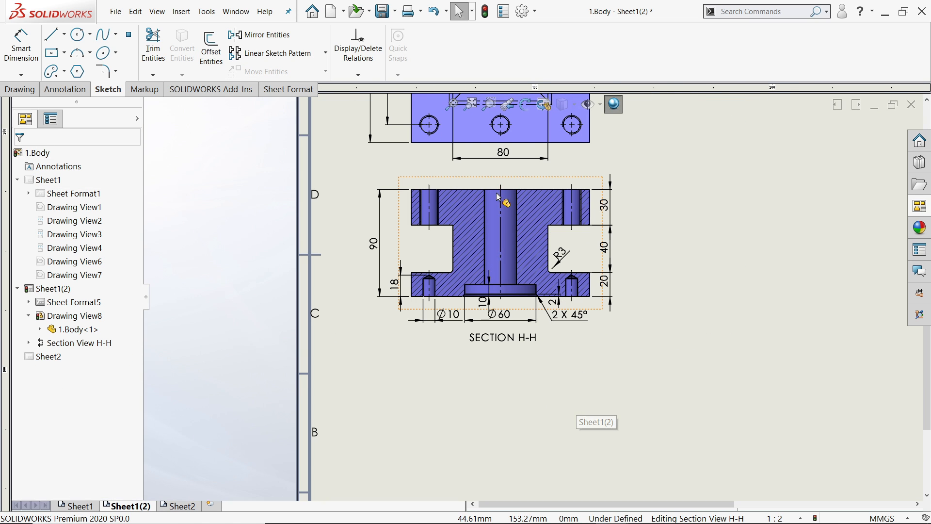
pyautogui.scroll(-2, 494, 153)
pyautogui.scroll(3, 533, 209)
pyautogui.scroll(-1, 543, 291)
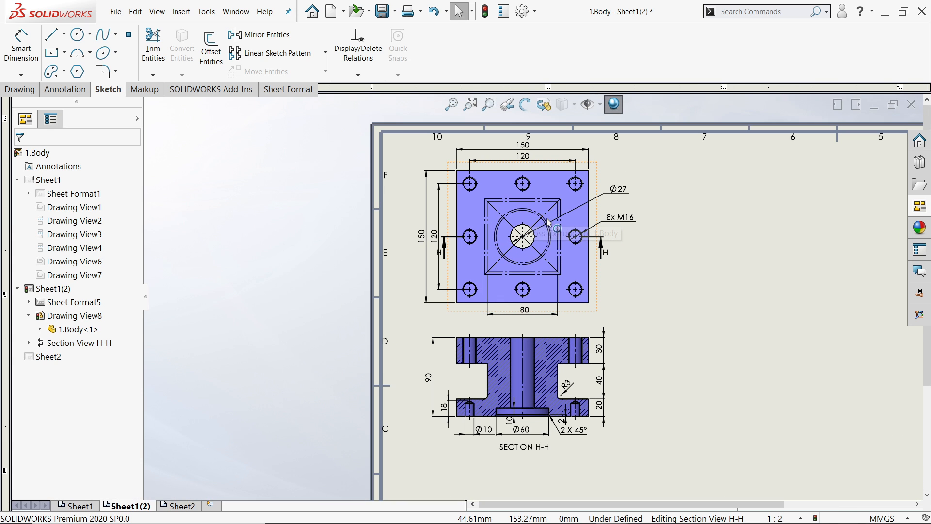
pyautogui.scroll(-3, 531, 426)
pyautogui.scroll(3, 532, 417)
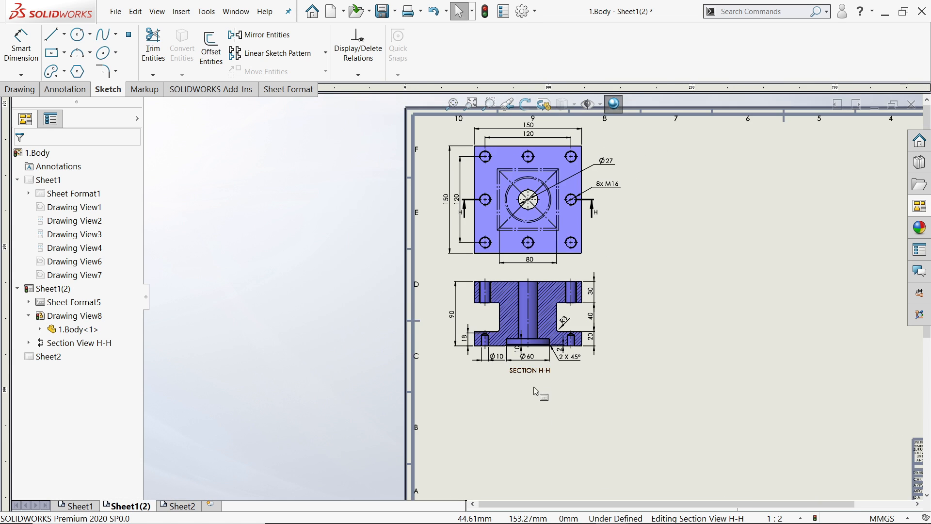
pyautogui.scroll(-1, 582, 262)
# Save all modified documents, updating the views before saving, and name the drawing "Squate tool post Drawing" in the Square Tool post File folder.
pyautogui.click(382, 14)
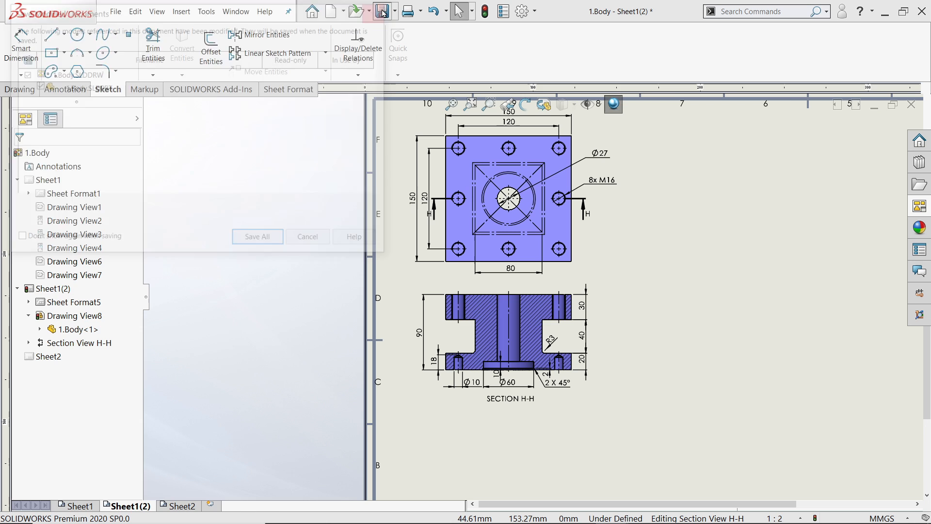
pyautogui.click(257, 242)
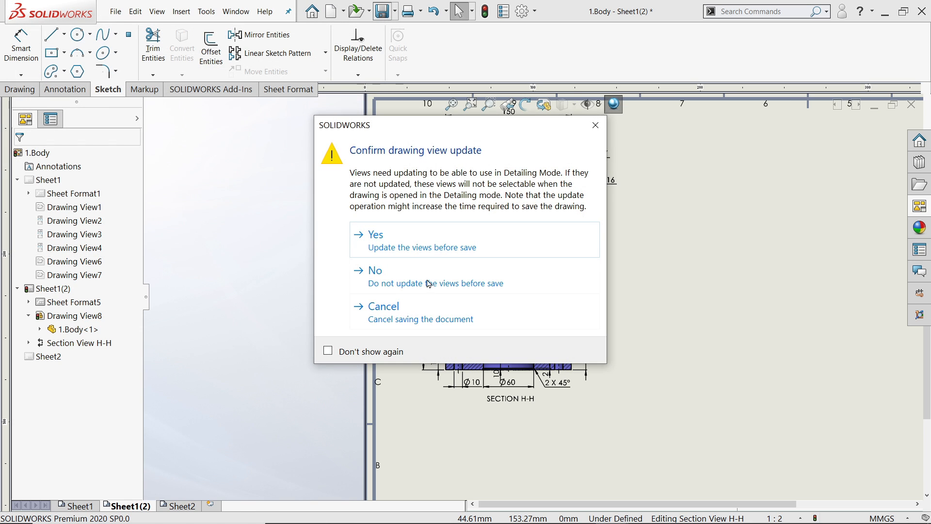
pyautogui.click(438, 242)
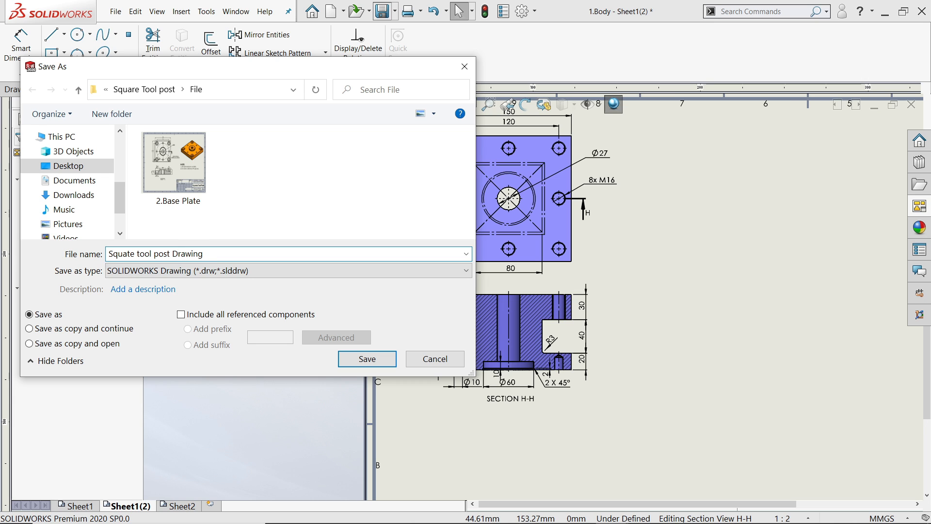
pyautogui.press('Return')
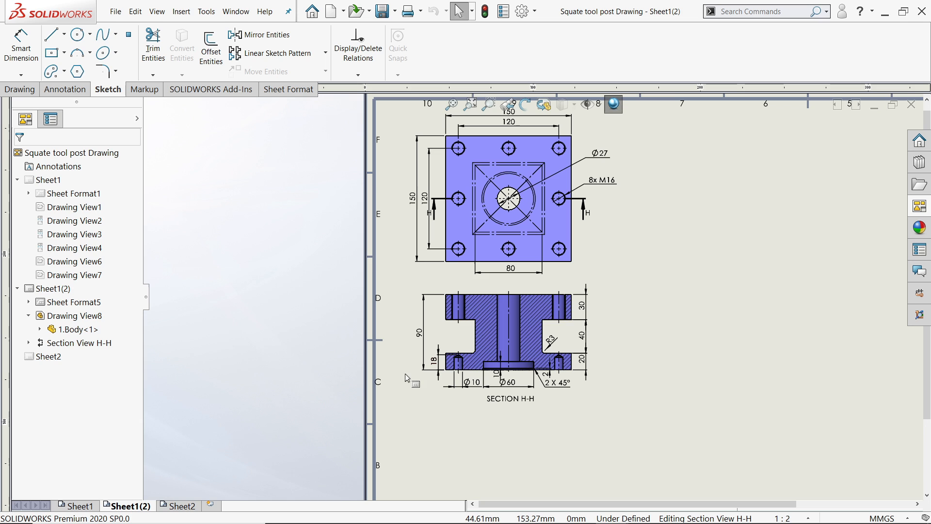
# Move the body's top view, together with its aligned Section H-H, slightly closer to the sheet's left border.
pyautogui.scroll(-5, 567, 379)
pyautogui.scroll(4, 567, 376)
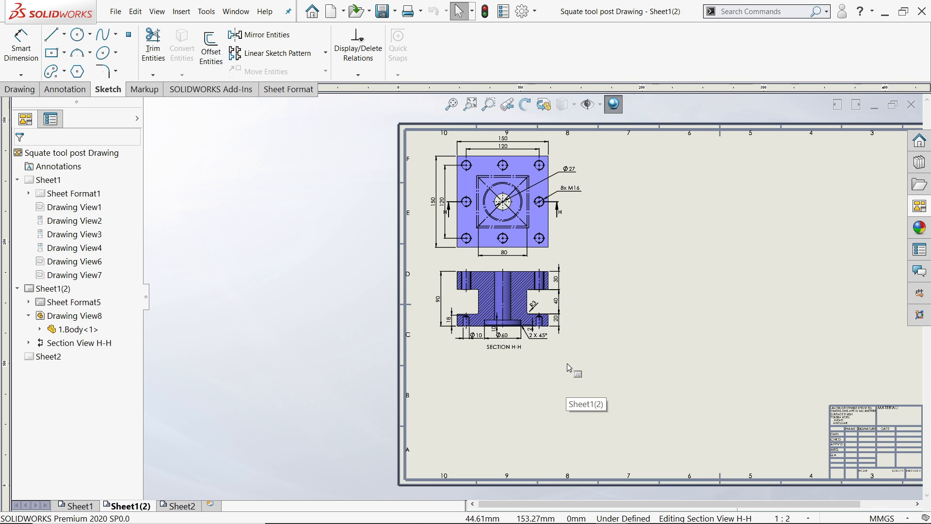
pyautogui.scroll(-3, 566, 299)
pyautogui.scroll(5, 566, 296)
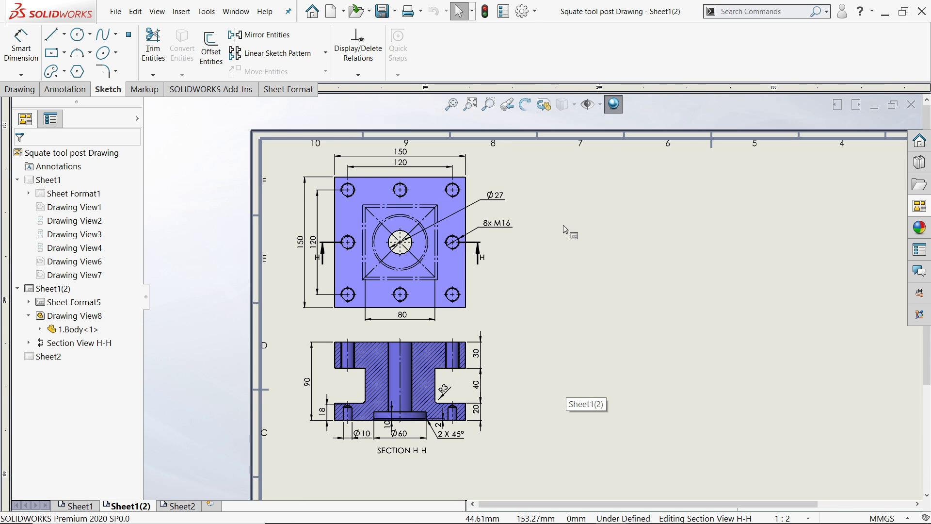
pyautogui.moveTo(478, 290); pyautogui.dragTo(454, 288)
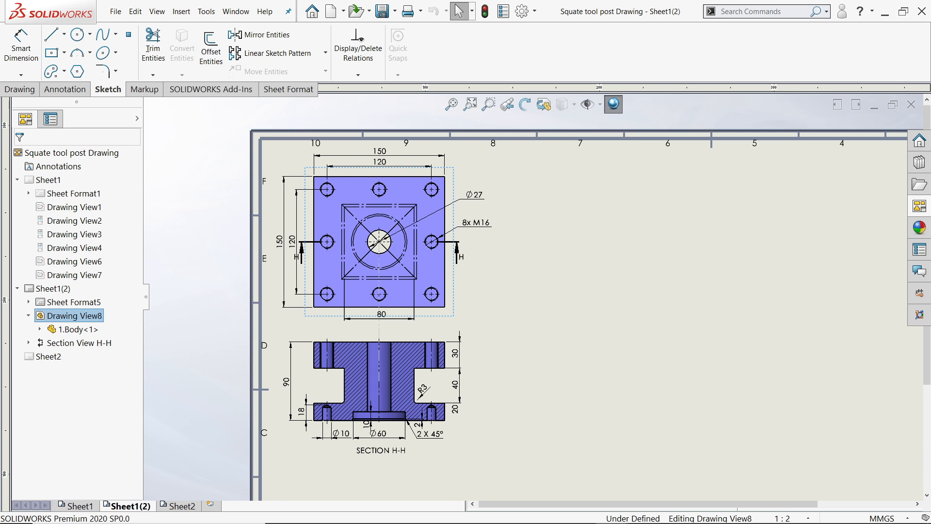
# Insert the Top view of 2.Base Plate on the sheet, to the right of the body's top view.
pyautogui.scroll(-3, 550, 344)
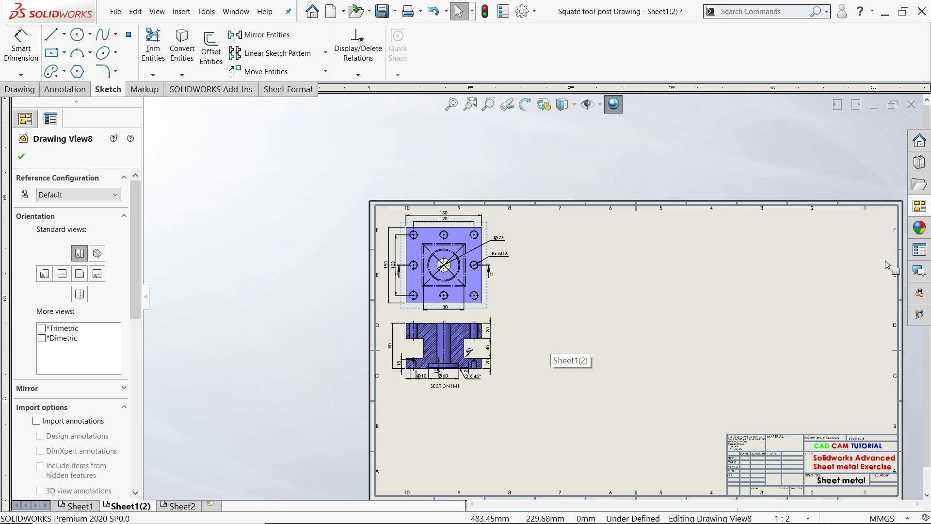
pyautogui.scroll(1, 887, 265)
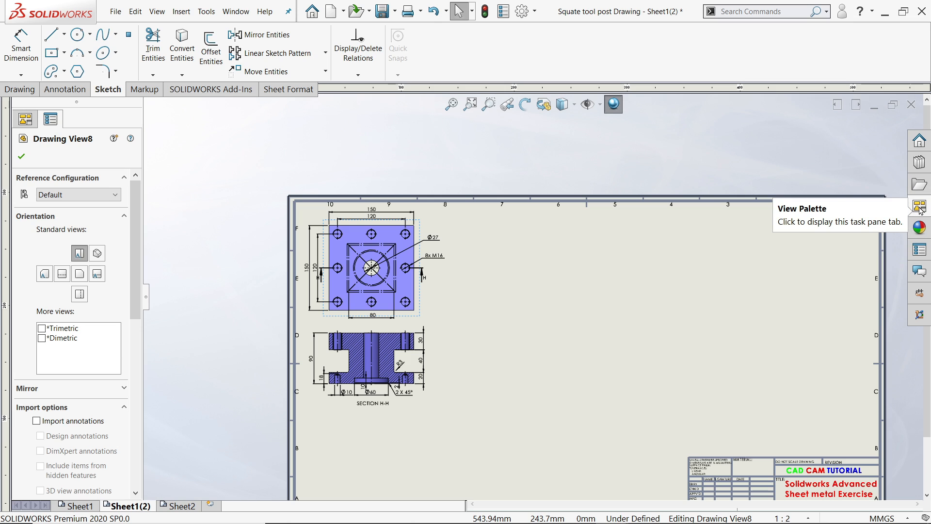
pyautogui.click(920, 207)
pyautogui.click(796, 104)
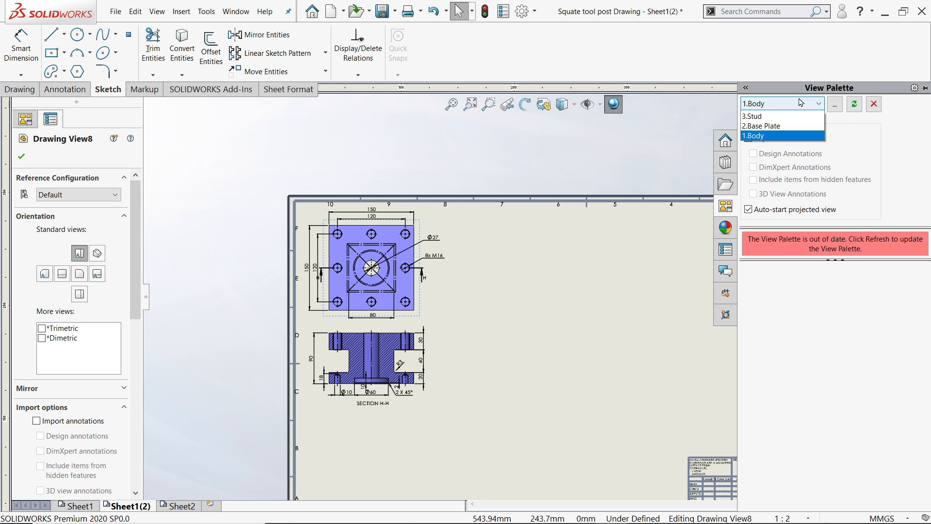
pyautogui.click(757, 207)
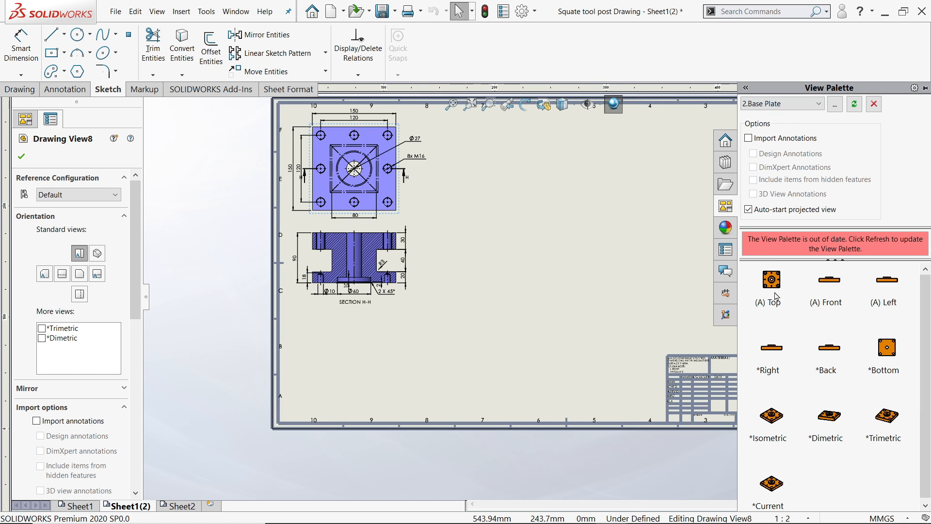
pyautogui.moveTo(710, 262); pyautogui.dragTo(489, 169)
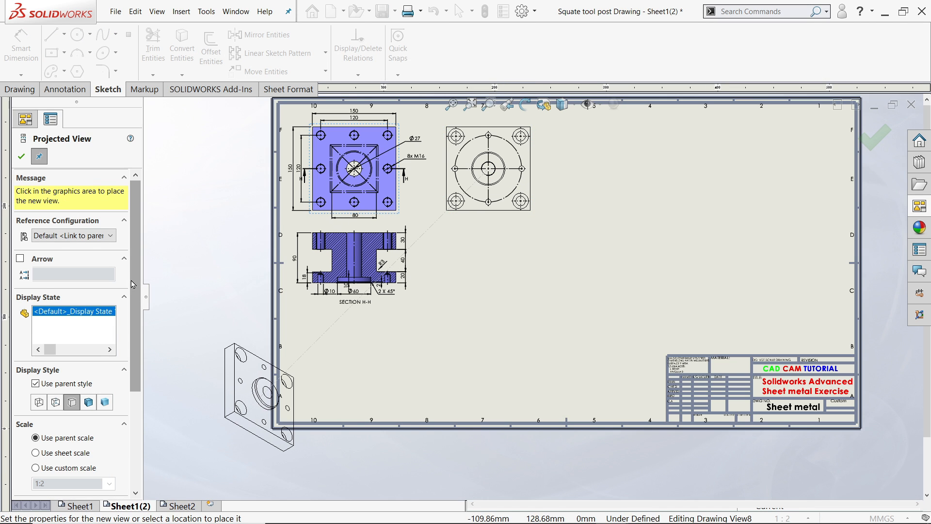
# Preview the pending projected view as Shaded With Edges and end the projection without placing a view.
pyautogui.scroll(-5, 53, 335)
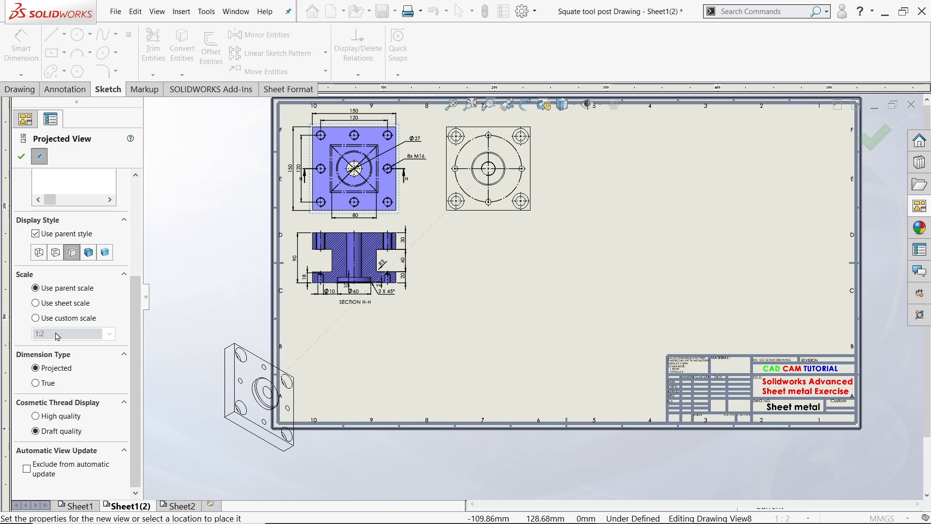
pyautogui.click(88, 253)
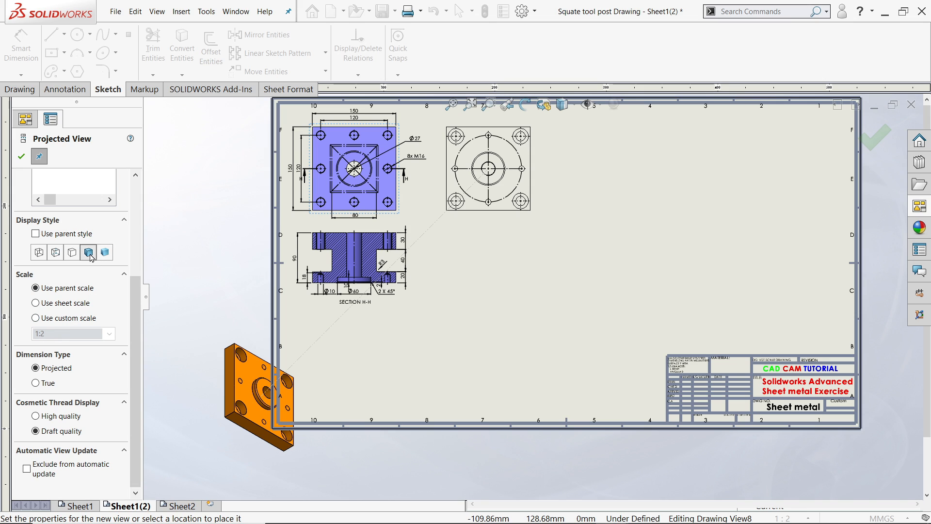
pyautogui.click(20, 156)
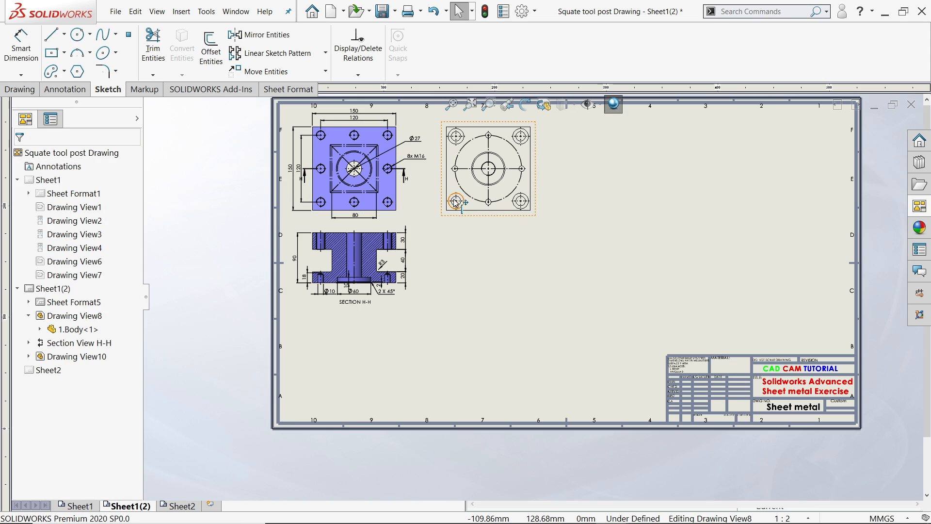
# Set the display style of the base plate's top view to Shaded With Edges.
pyautogui.click(535, 198)
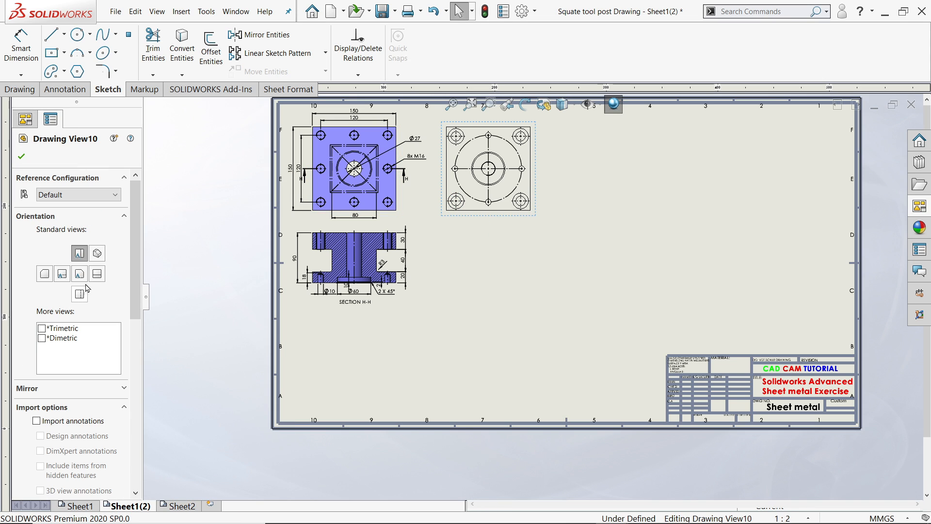
pyautogui.moveTo(131, 300); pyautogui.dragTo(130, 379)
pyautogui.scroll(-1, 130, 380)
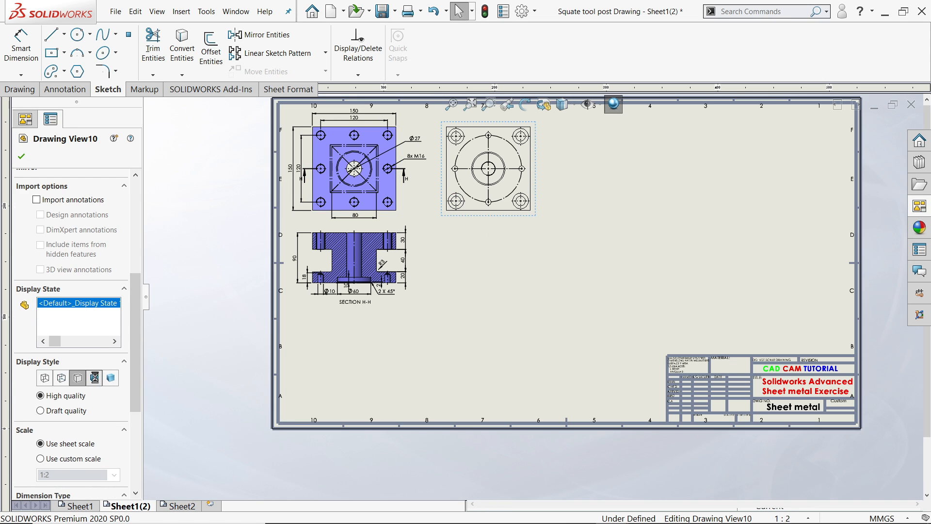
pyautogui.click(94, 378)
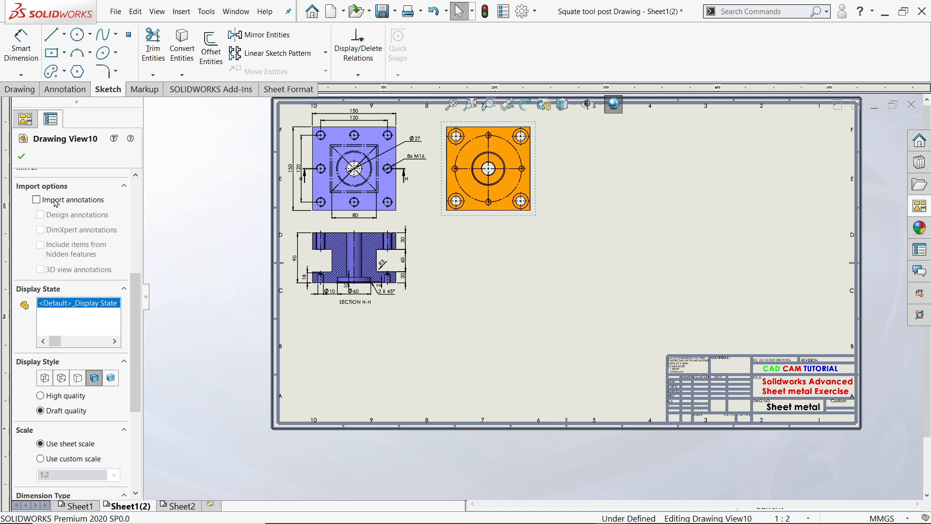
# Sketch a three-segment stepped cutting line about 59, 58 and 124 mm long through the base plate's lower-left counterbored hole and centre hole.
pyautogui.click(21, 156)
pyautogui.scroll(-5, 488, 146)
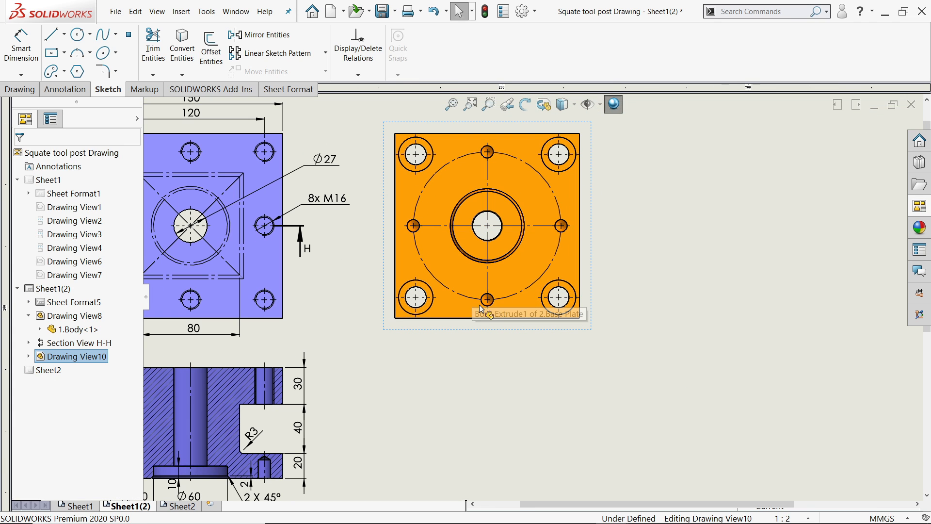
pyautogui.scroll(-1, 290, 216)
pyautogui.click(52, 94)
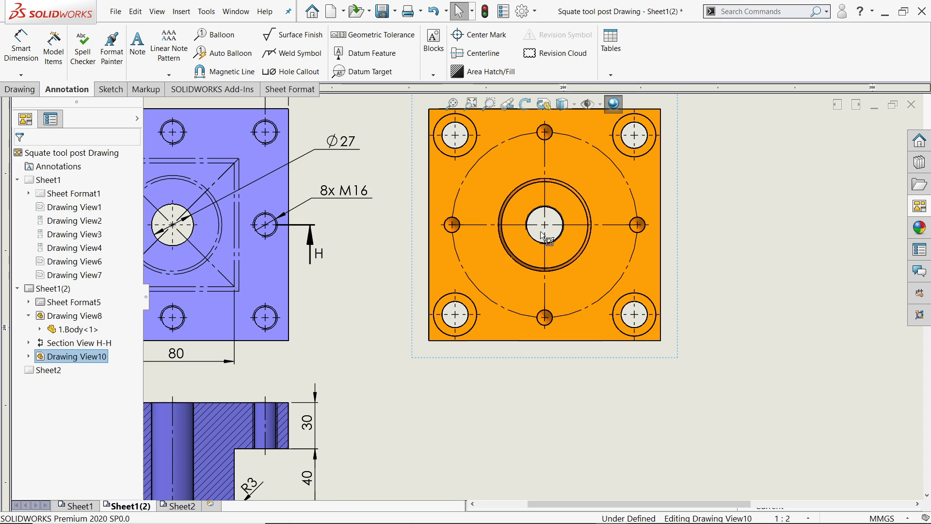
pyautogui.click(111, 89)
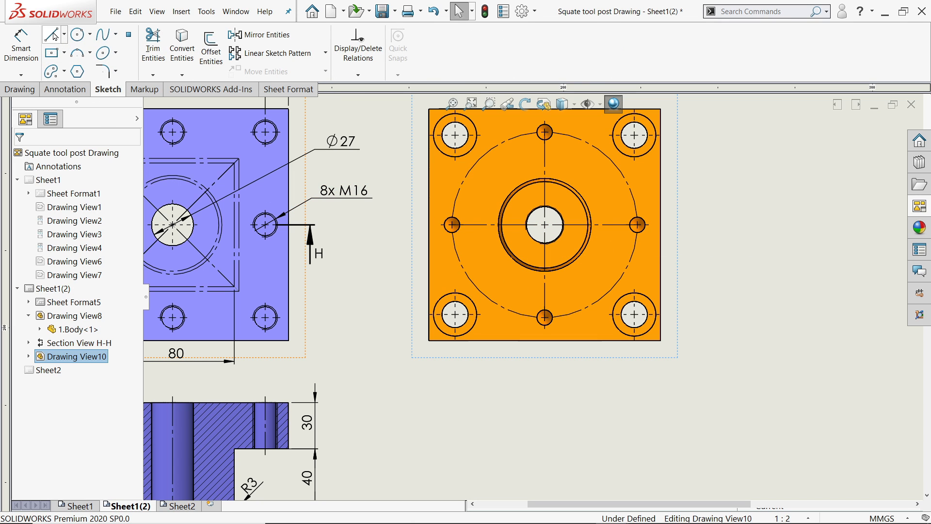
pyautogui.scroll(-3, 401, 287)
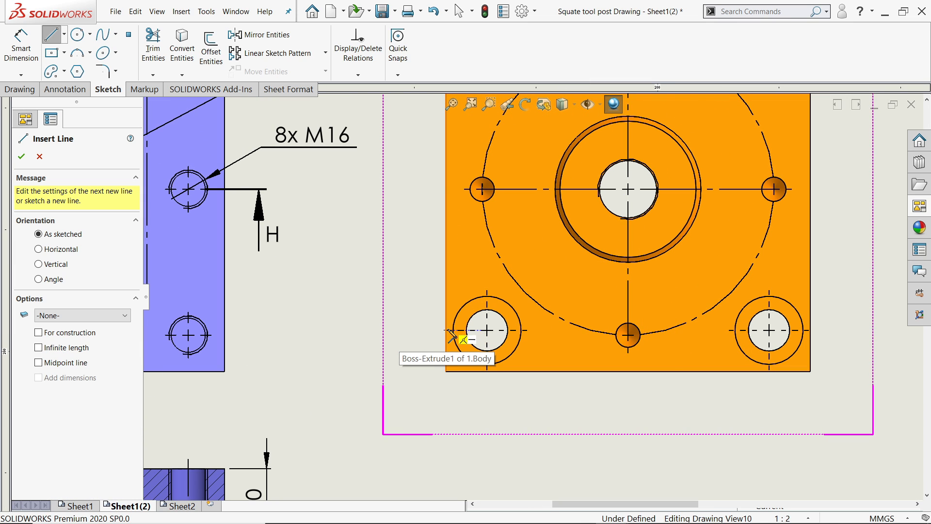
pyautogui.click(411, 330)
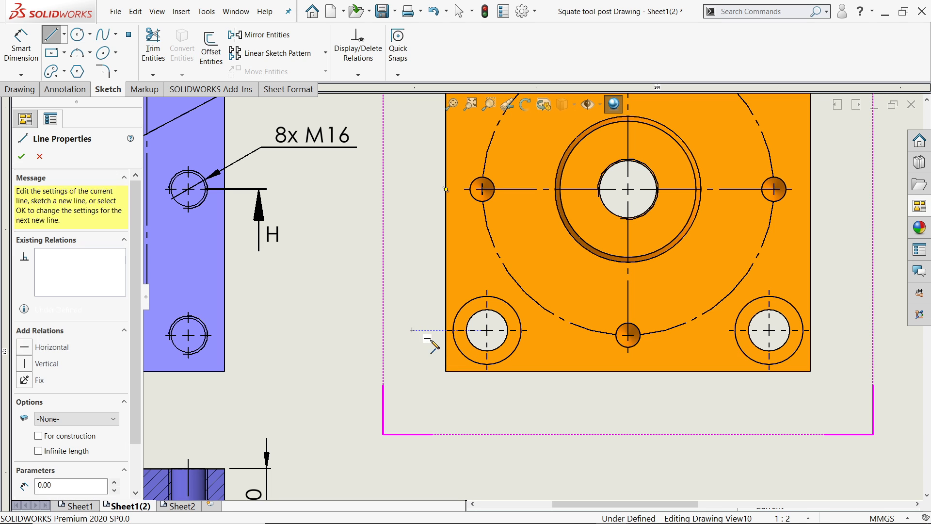
pyautogui.click(549, 330)
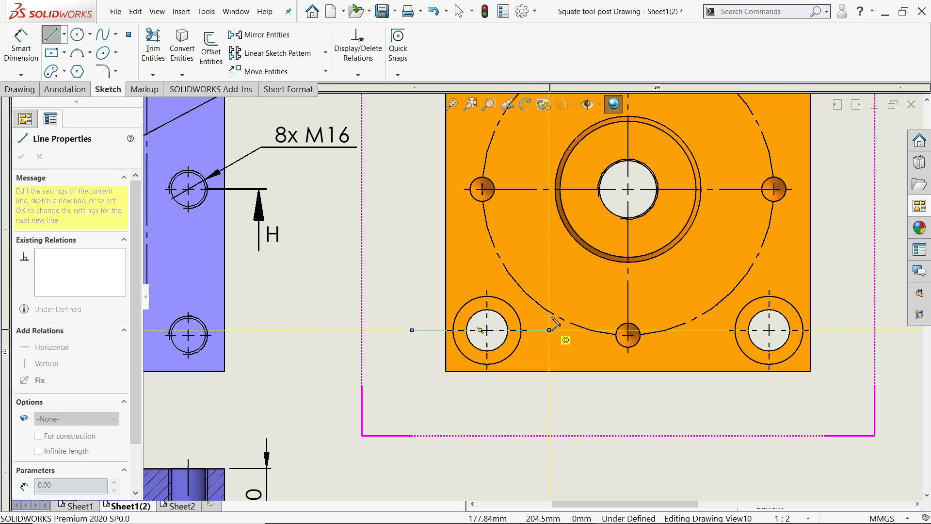
pyautogui.click(555, 189)
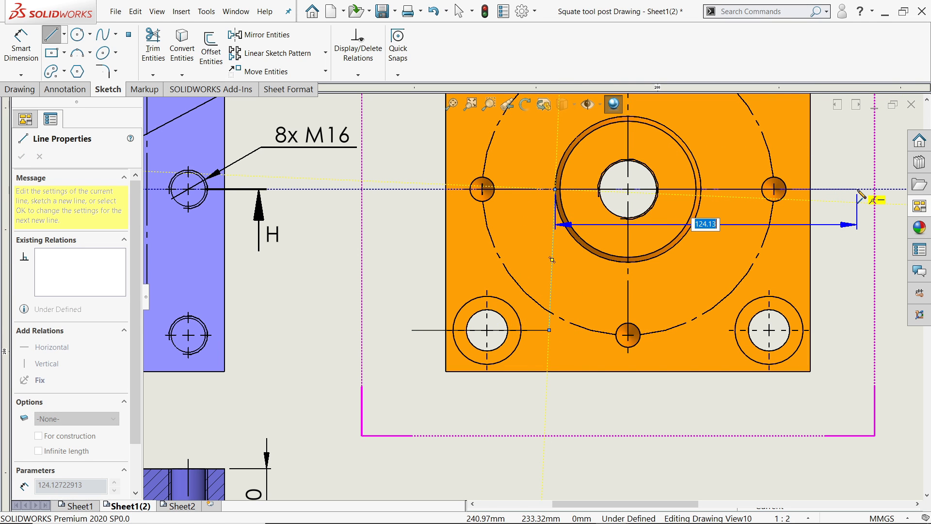
pyautogui.click(858, 189)
pyautogui.rightClick(857, 232)
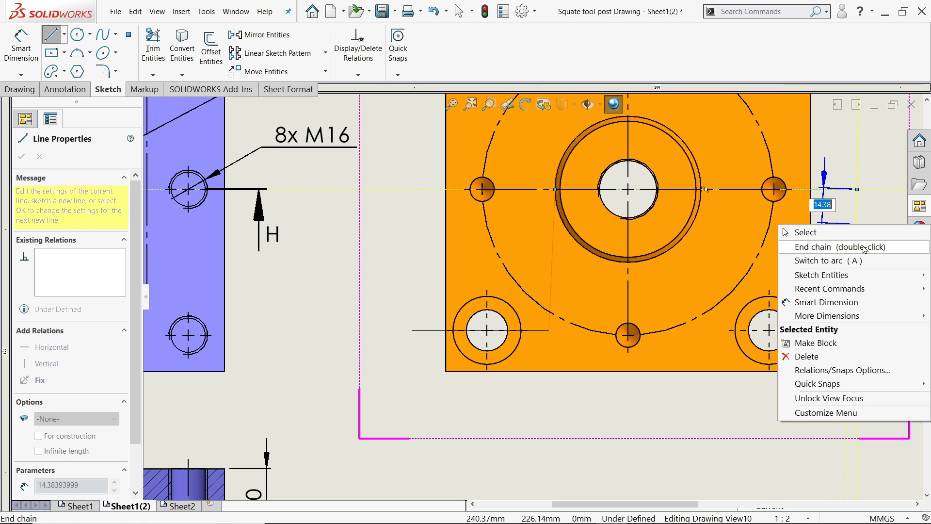
pyautogui.click(862, 234)
# Make the cutting line's connecting segment vertical, assign it to the FORMAT layer, and set it as a non-construction line.
pyautogui.scroll(3, 661, 264)
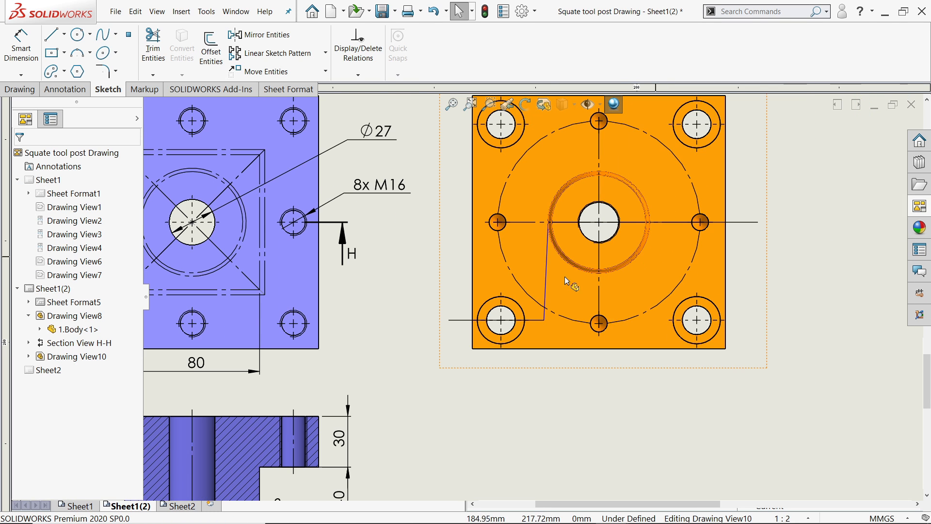
pyautogui.scroll(-2, 567, 274)
pyautogui.click(537, 282)
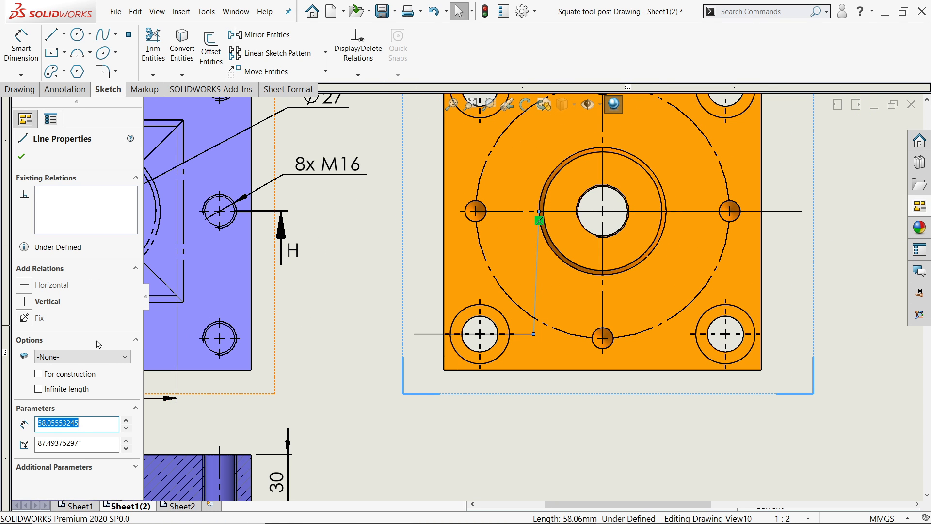
pyautogui.click(44, 304)
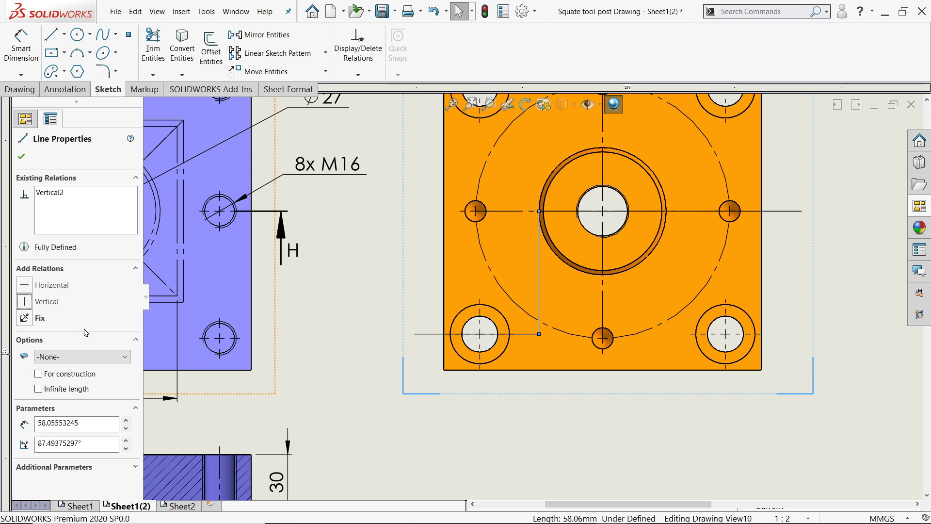
pyautogui.click(68, 358)
pyautogui.click(61, 379)
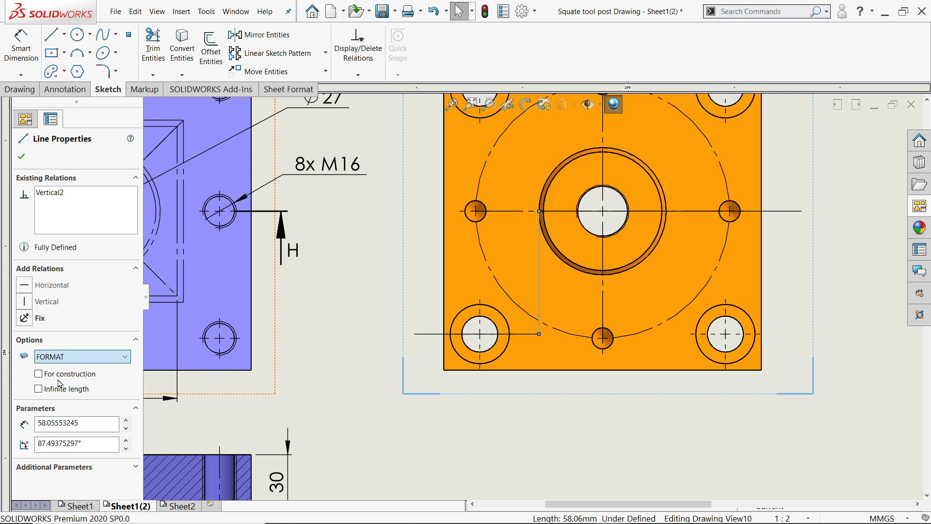
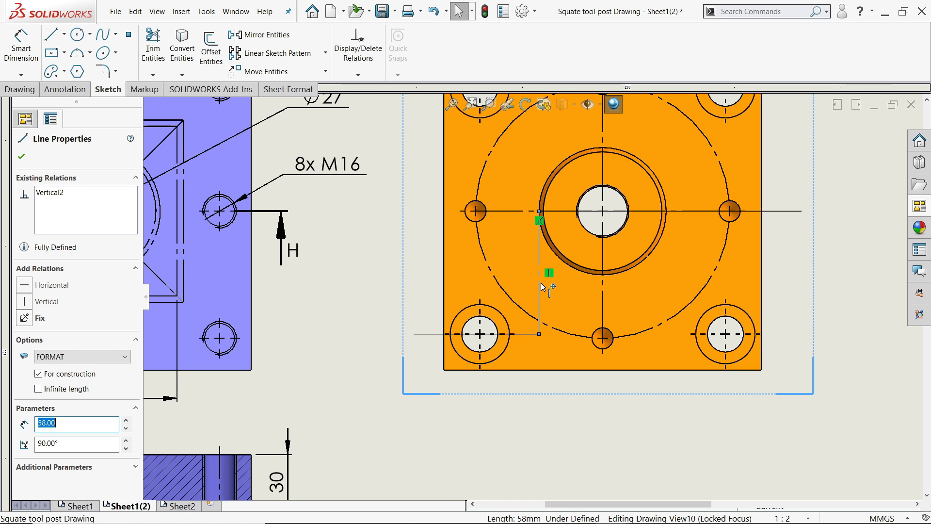
pyautogui.click(68, 377)
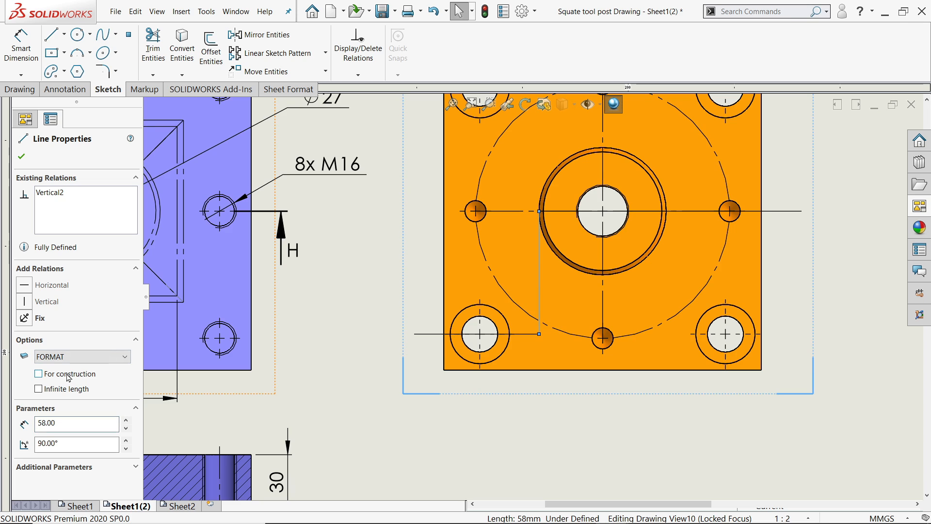
pyautogui.click(22, 155)
pyautogui.click(53, 90)
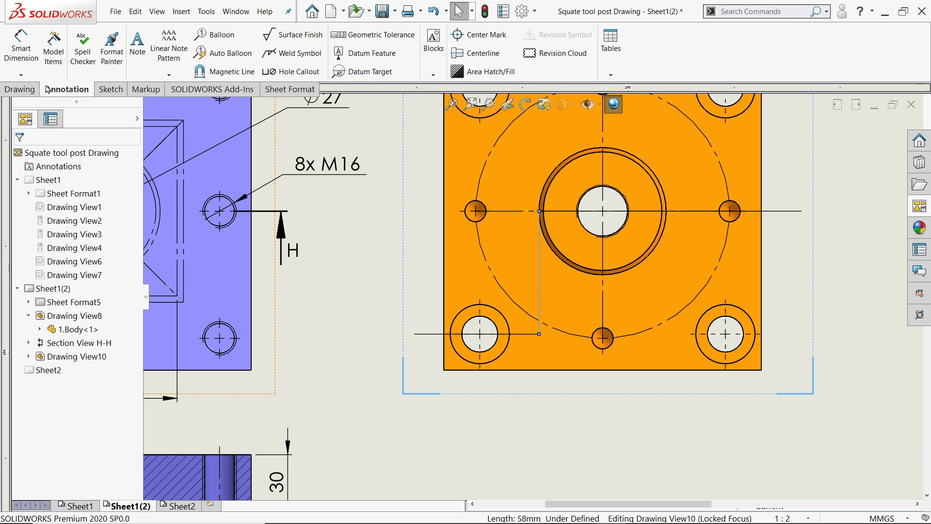
pyautogui.click(20, 90)
pyautogui.click(109, 49)
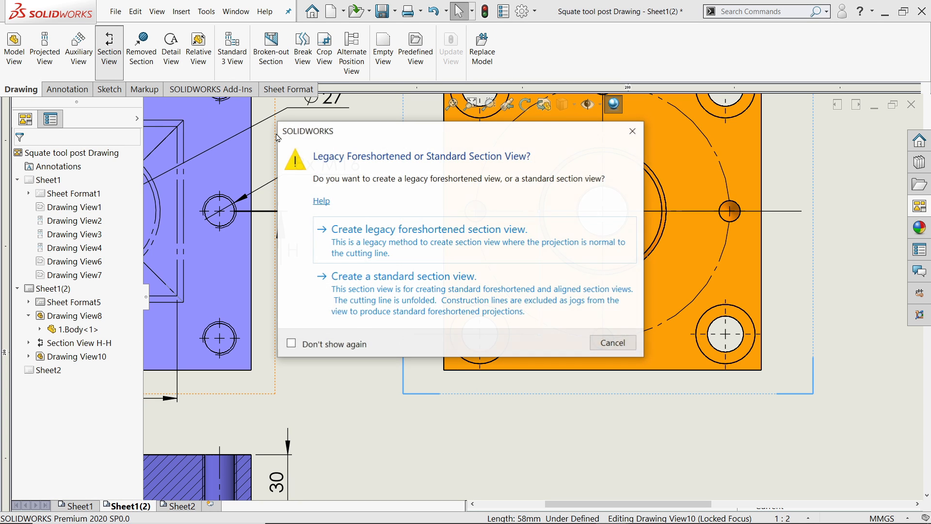
pyautogui.click(638, 138)
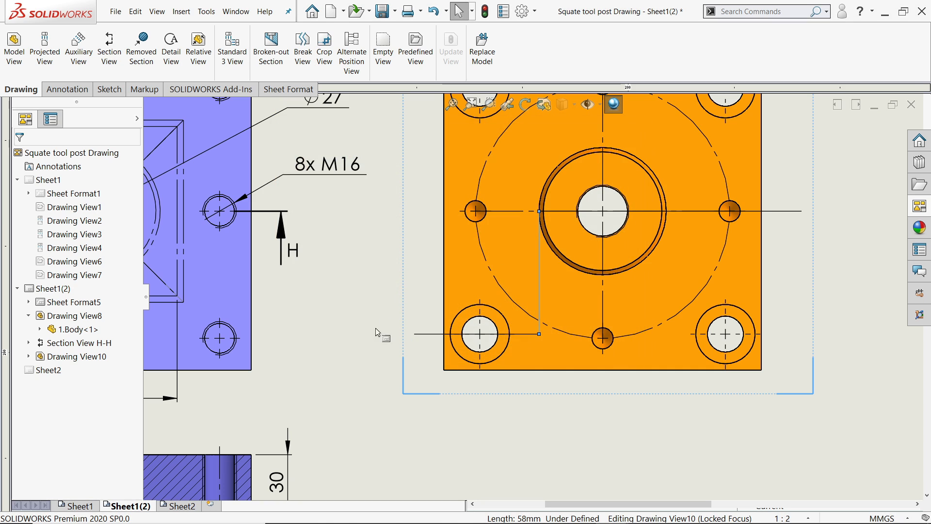
# Try to create a standard section view of the base plate from the whole chain of cutting-line segments.
pyautogui.click(433, 335)
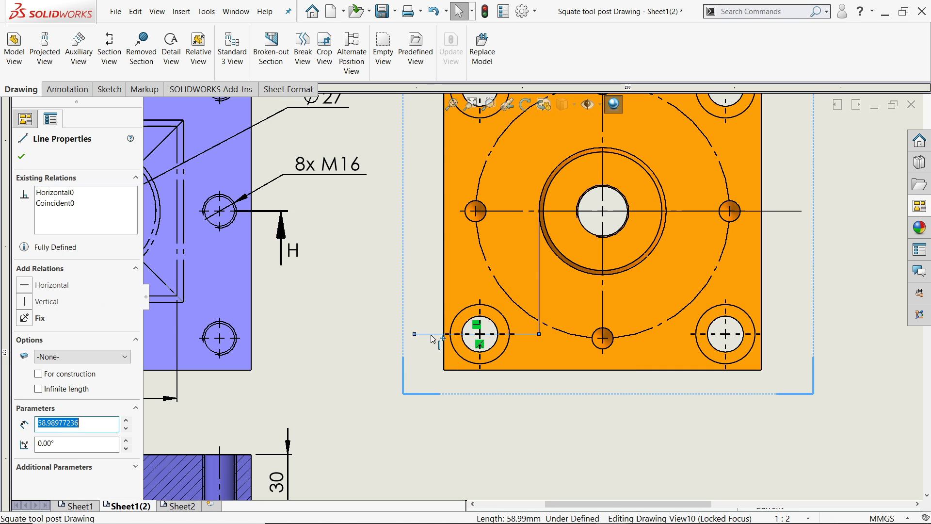
pyautogui.rightClick(434, 337)
pyautogui.click(469, 200)
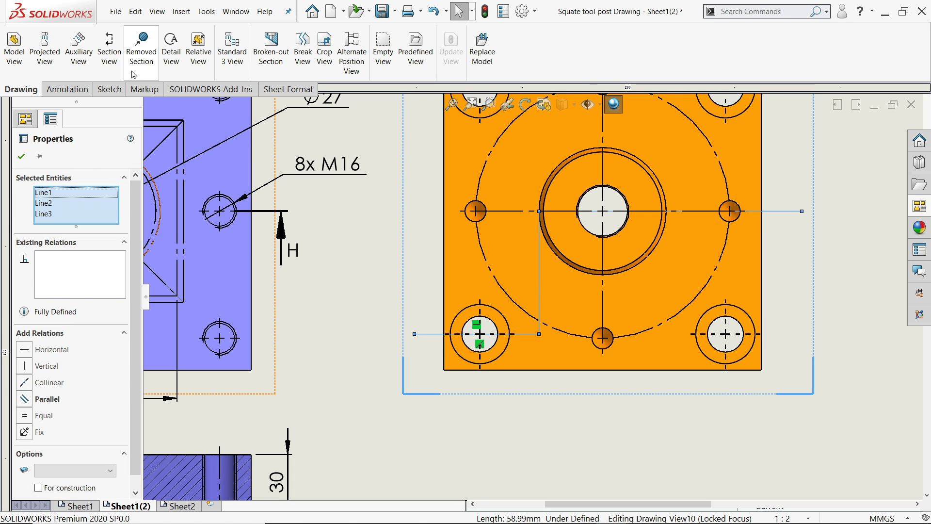
pyautogui.click(108, 54)
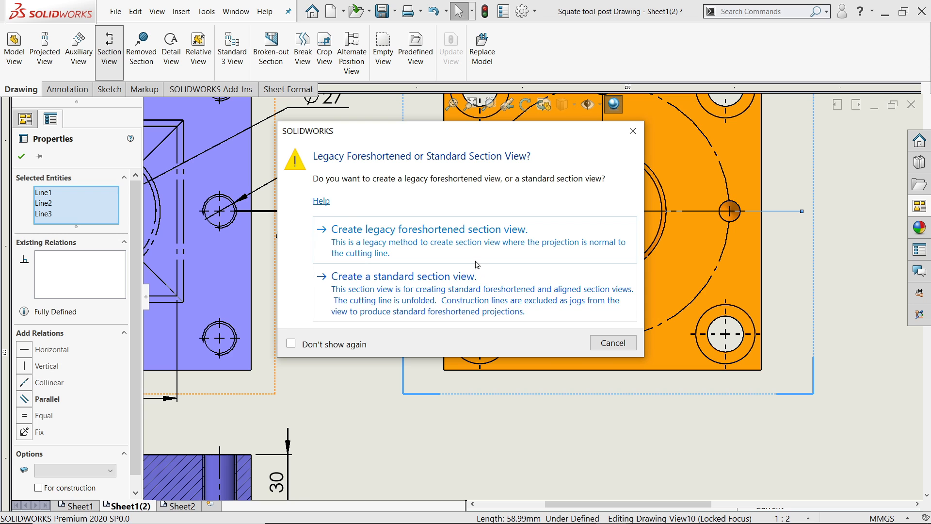
pyautogui.click(465, 297)
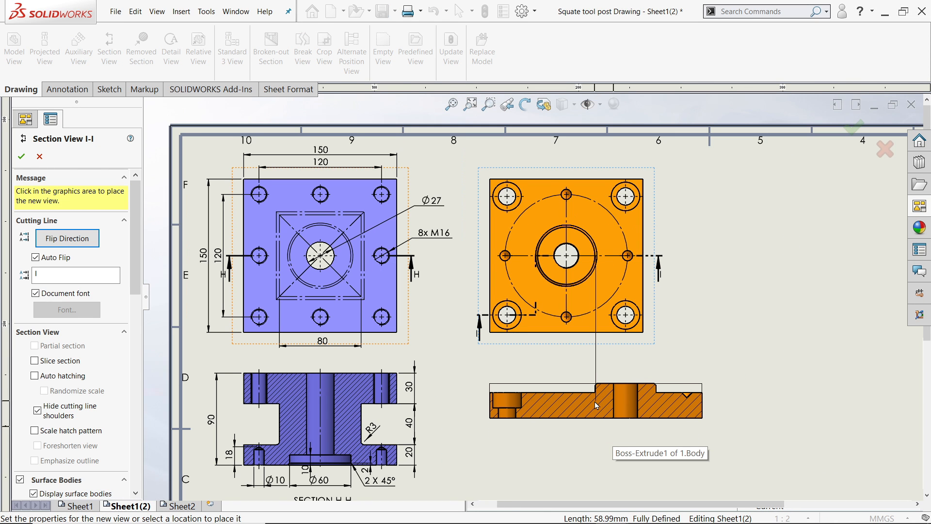
pyautogui.scroll(-2, 606, 422)
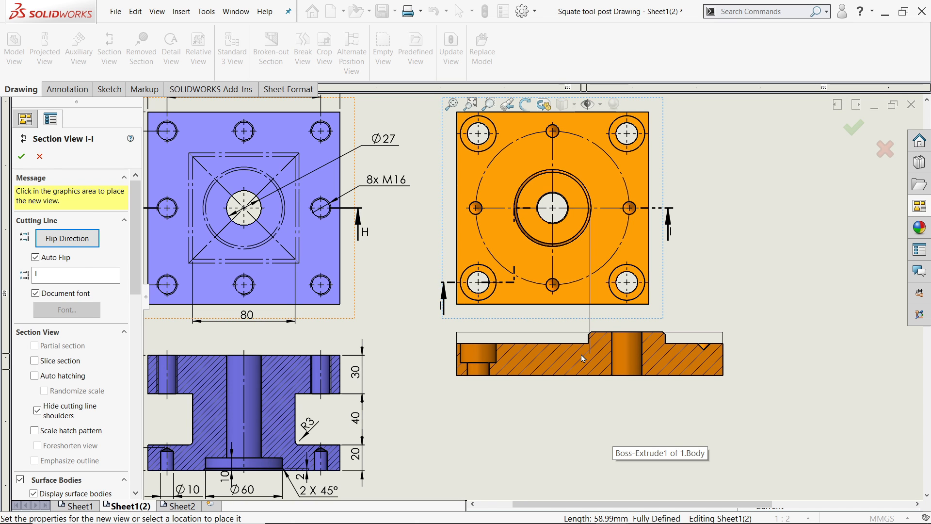
pyautogui.press('Escape')
pyautogui.scroll(-3, 547, 277)
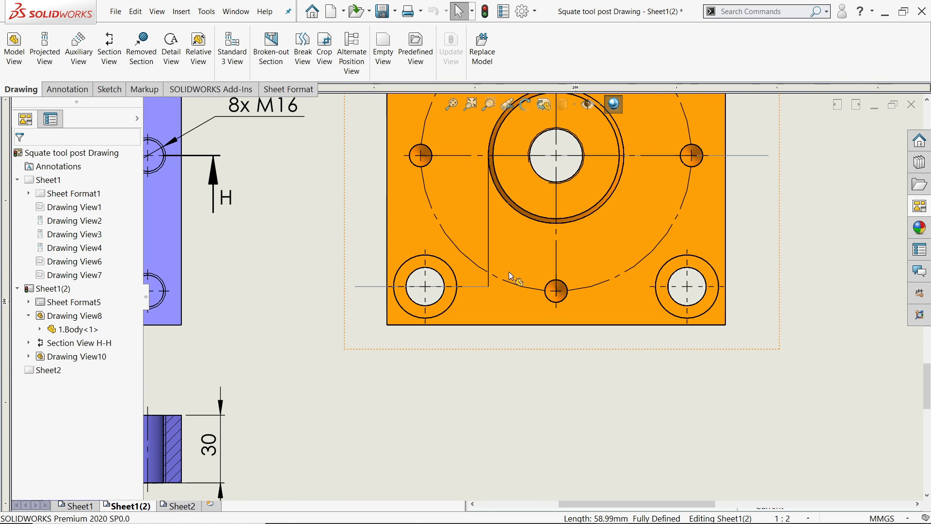
# Convert the cutting line's vertical connecting segment to construction geometry.
pyautogui.click(488, 251)
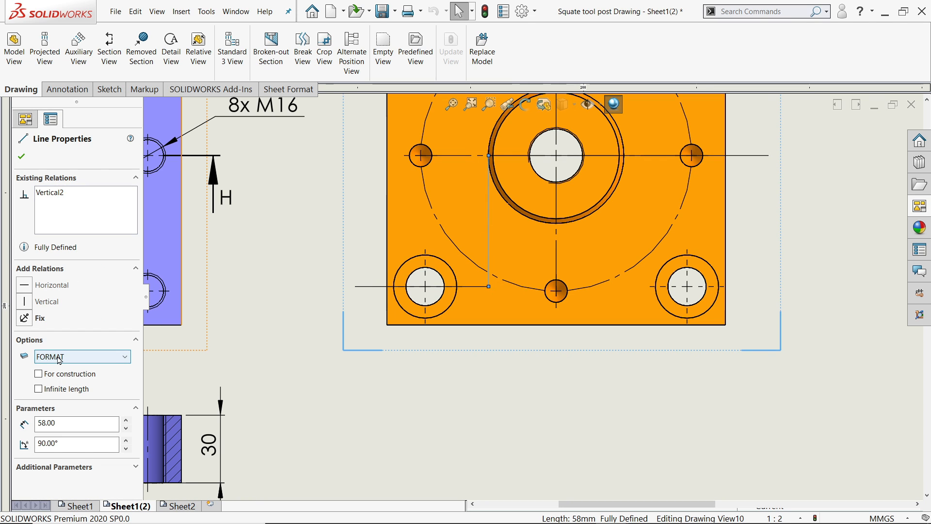
pyautogui.click(22, 164)
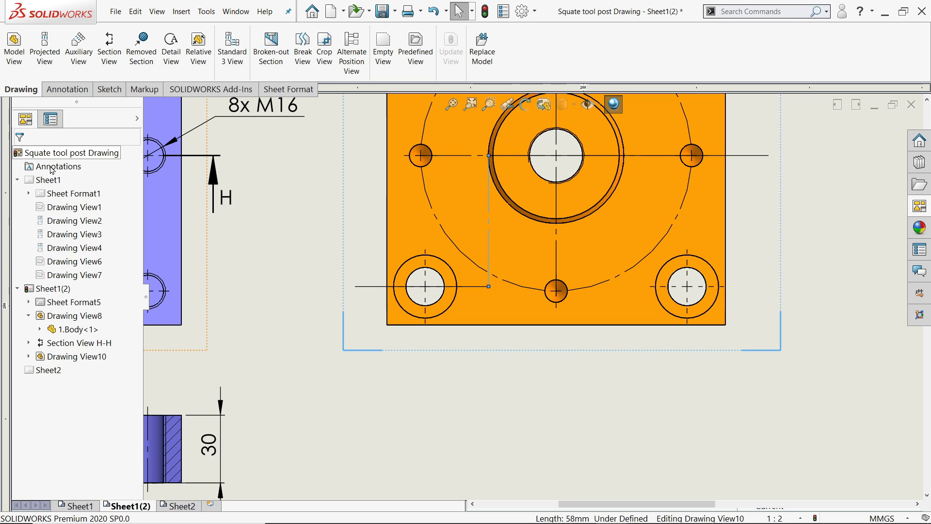
pyautogui.click(369, 287)
pyautogui.rightClick(369, 290)
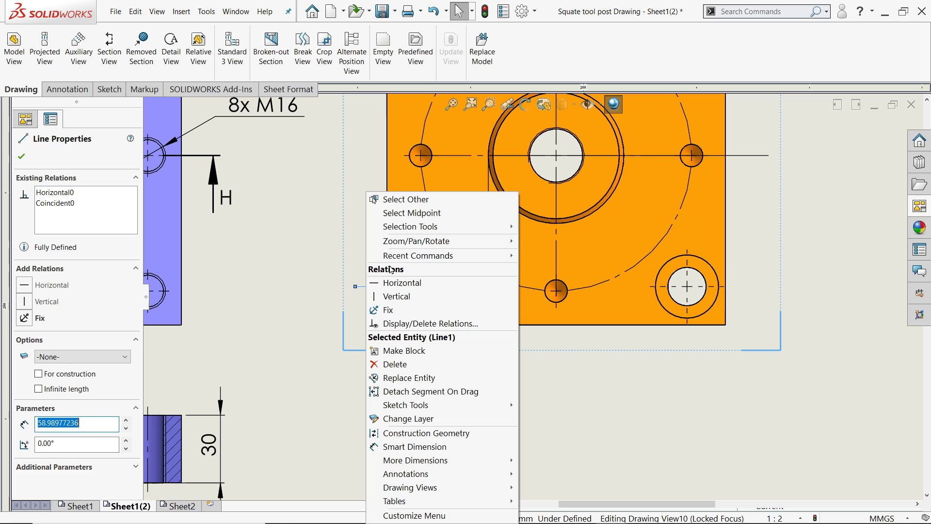
pyautogui.click(271, 231)
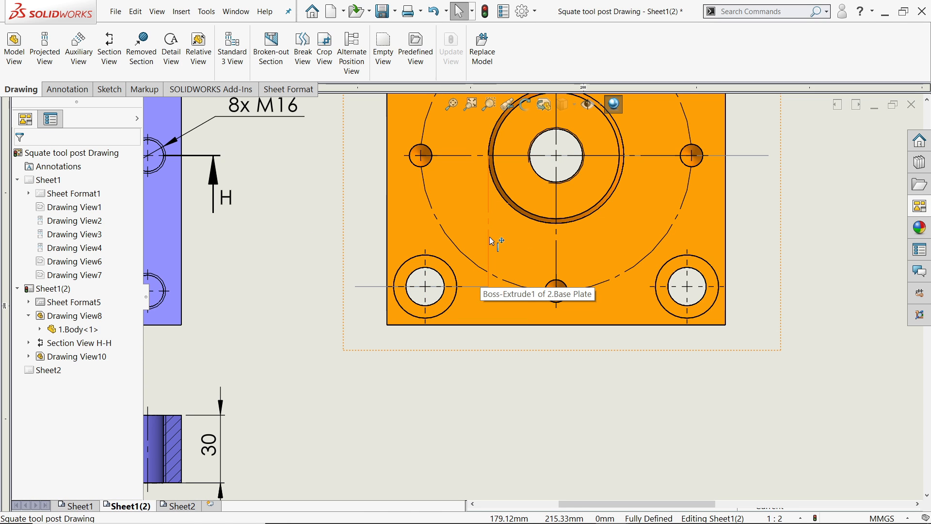
# Create a section view from all three cutting-line segments and place it directly below the base plate's top view.
pyautogui.click(490, 263)
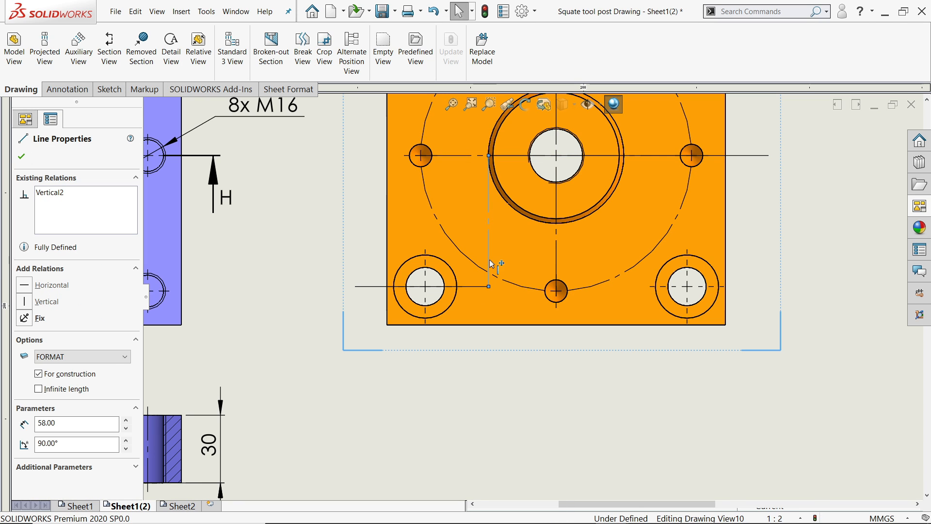
pyautogui.keyDown('ctrl'); pyautogui.click(759, 156); pyautogui.keyUp('ctrl')
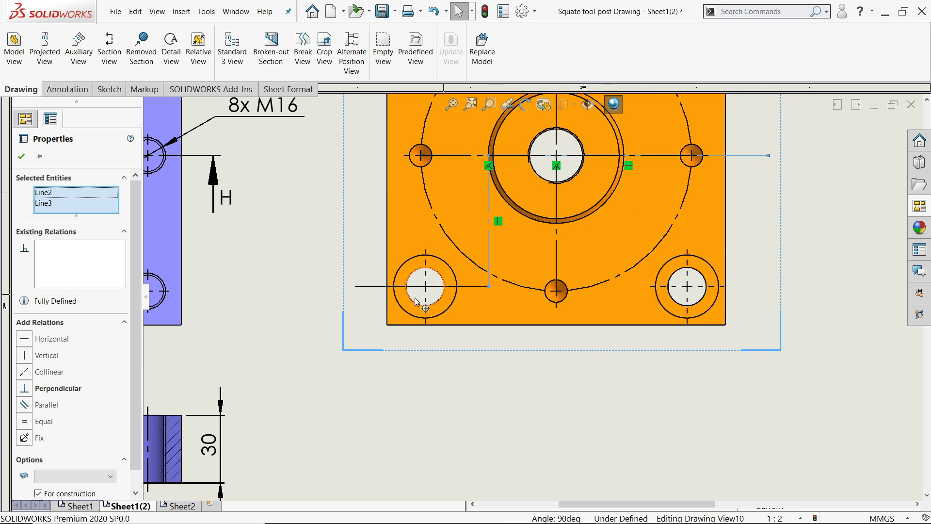
pyautogui.keyDown('ctrl'); pyautogui.click(371, 287); pyautogui.keyUp('ctrl')
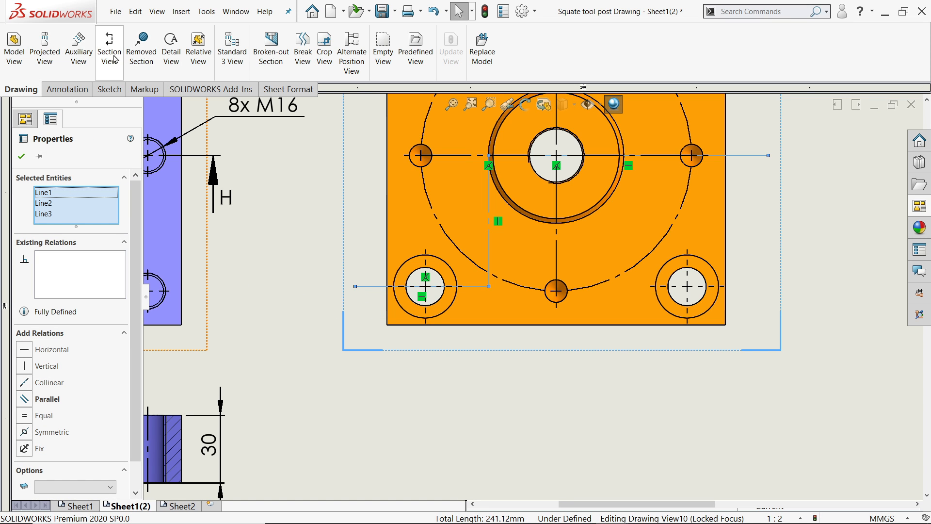
pyautogui.click(121, 73)
pyautogui.scroll(4, 549, 359)
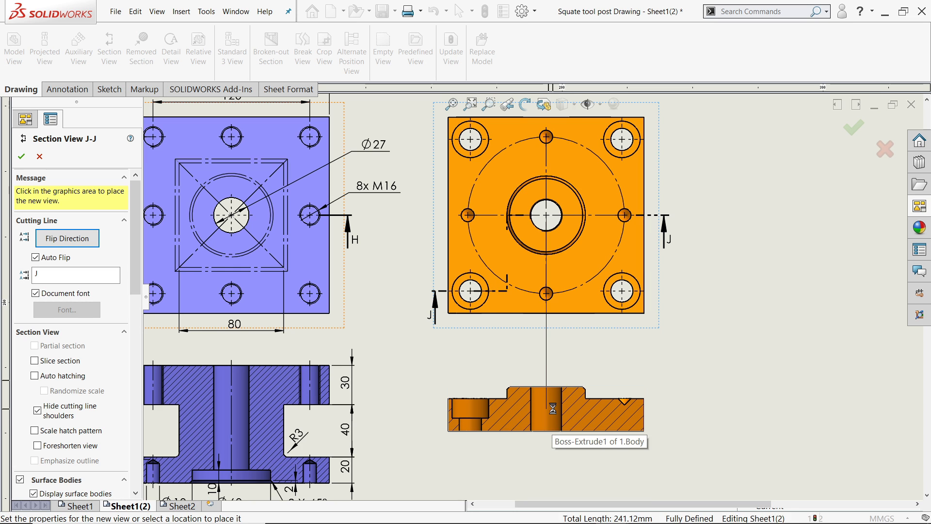
pyautogui.click(555, 411)
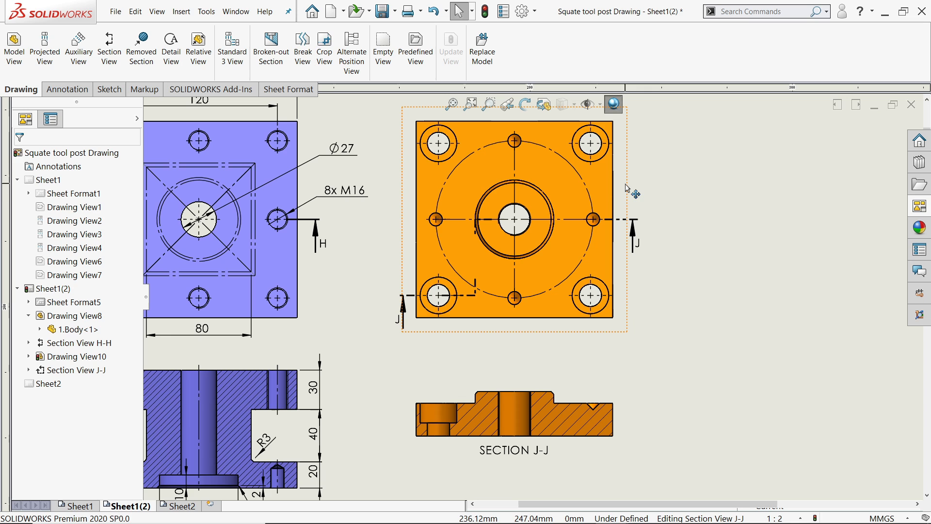
# Dimension the overall width of the base plate above the upper edge of its top view.
pyautogui.click(67, 89)
pyautogui.click(22, 54)
pyautogui.scroll(-4, 506, 160)
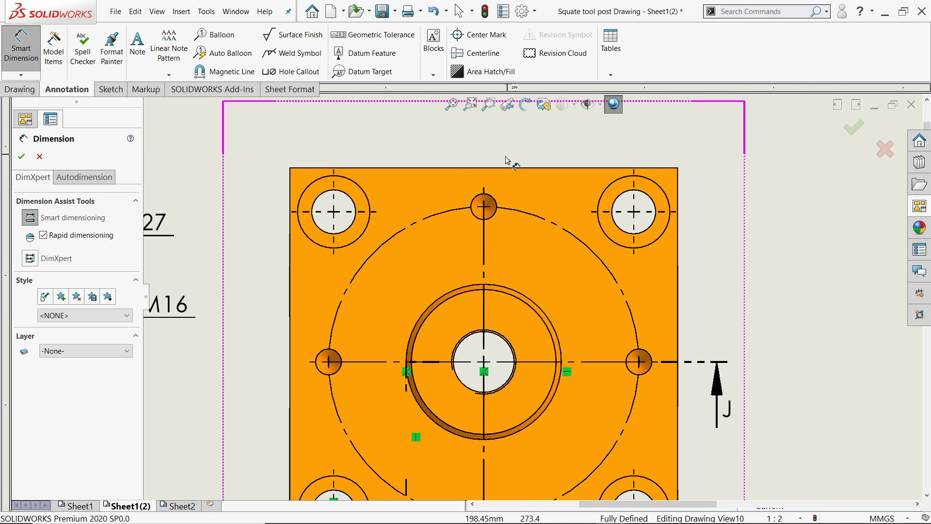
pyautogui.click(509, 170)
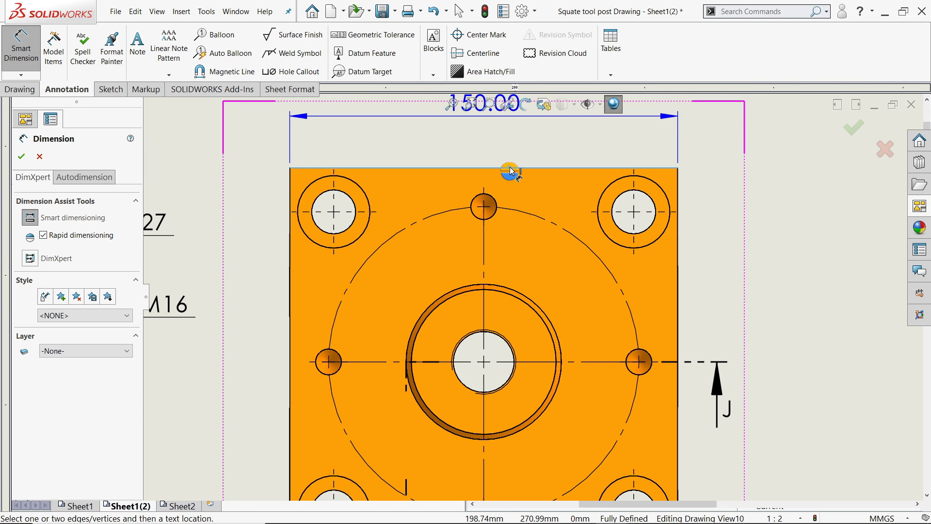
pyautogui.click(489, 125)
pyautogui.click(371, 202)
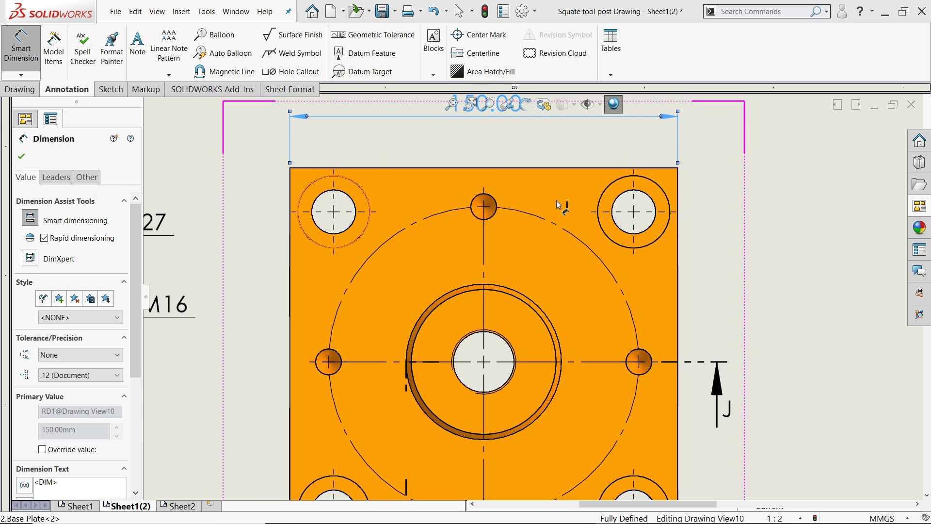
# Dimension the horizontal centre spacing between the two upper corner holes, placing it below the overall width dimension.
pyautogui.click(605, 196)
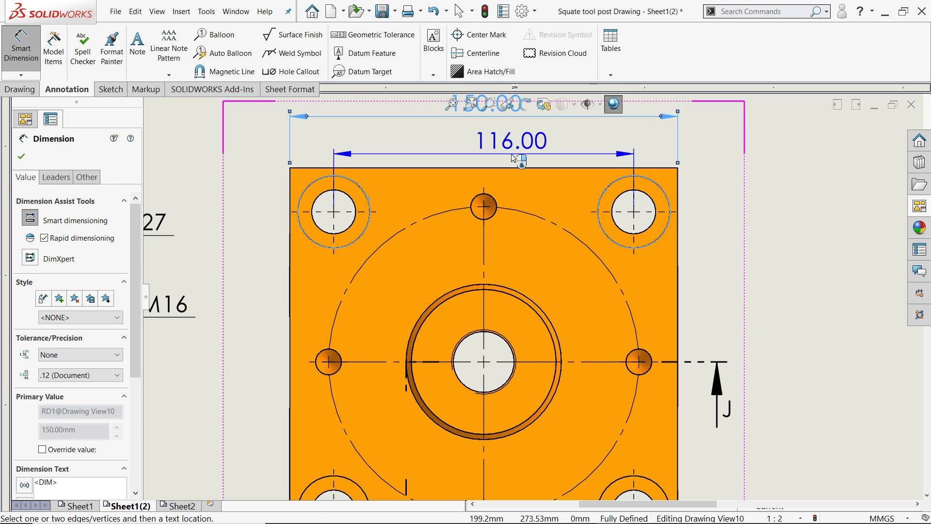
pyautogui.click(493, 143)
pyautogui.scroll(3, 533, 272)
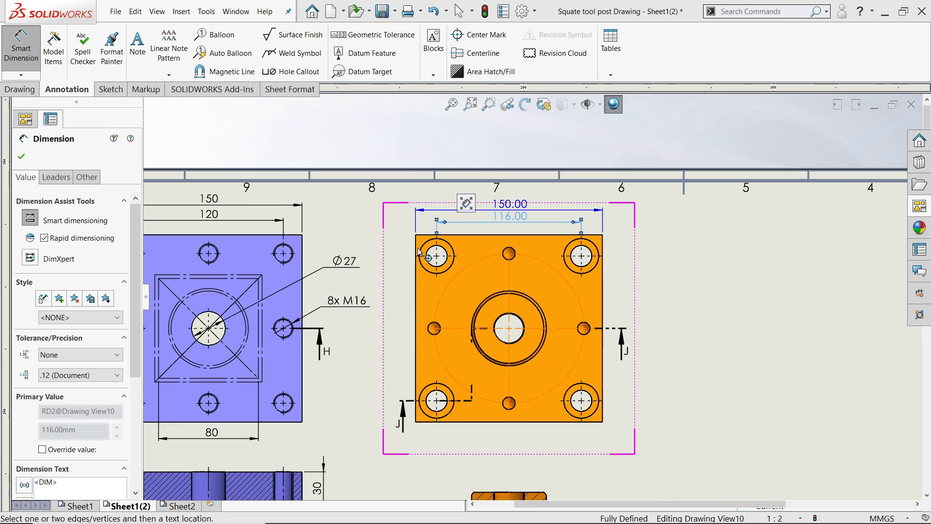
# Dimension the base plate's hole pitch circle, displaying it as a diameter with custom text position using a broken leader and horizontal text.
pyautogui.scroll(-1, 525, 339)
pyautogui.scroll(1, 592, 284)
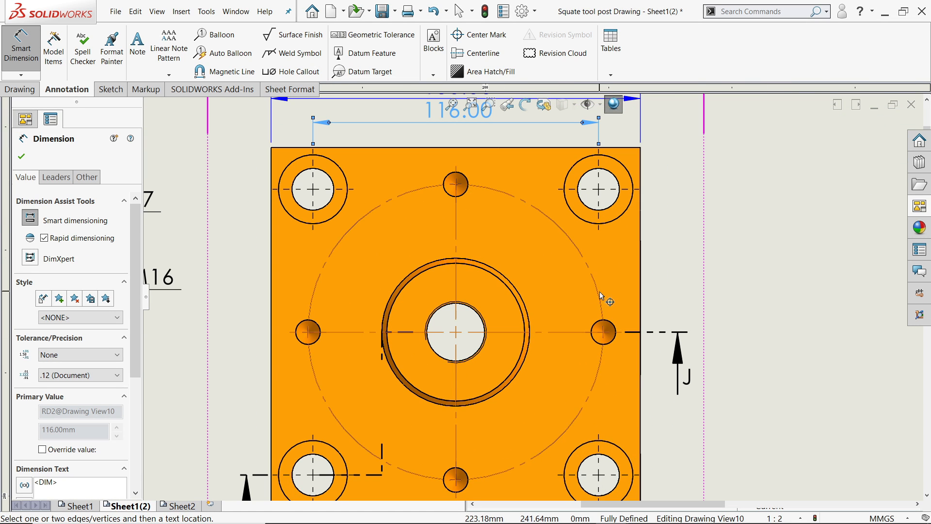
pyautogui.click(599, 286)
pyautogui.click(692, 232)
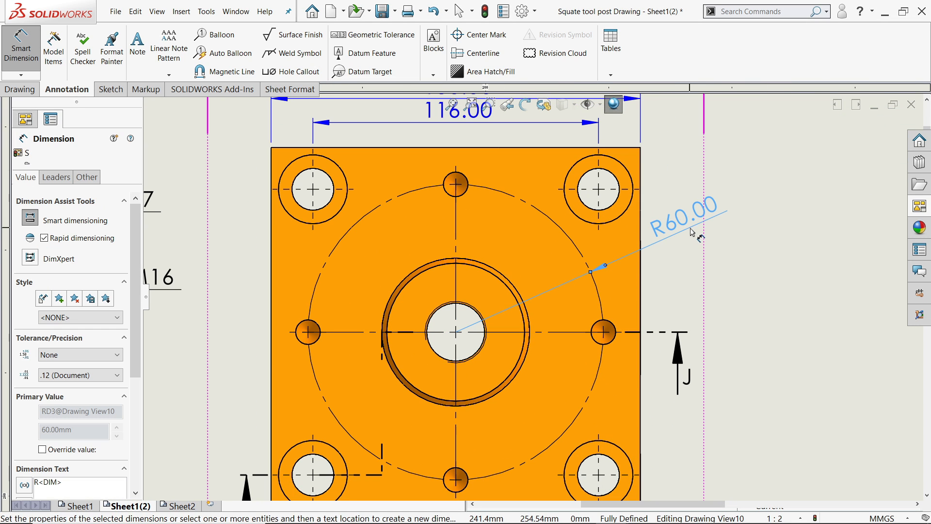
pyautogui.click(56, 178)
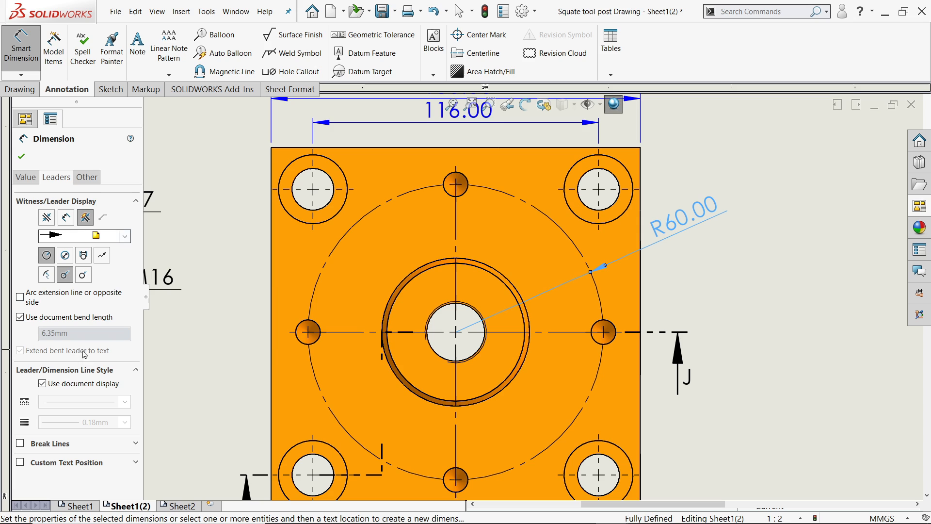
pyautogui.click(21, 462)
pyautogui.click(58, 480)
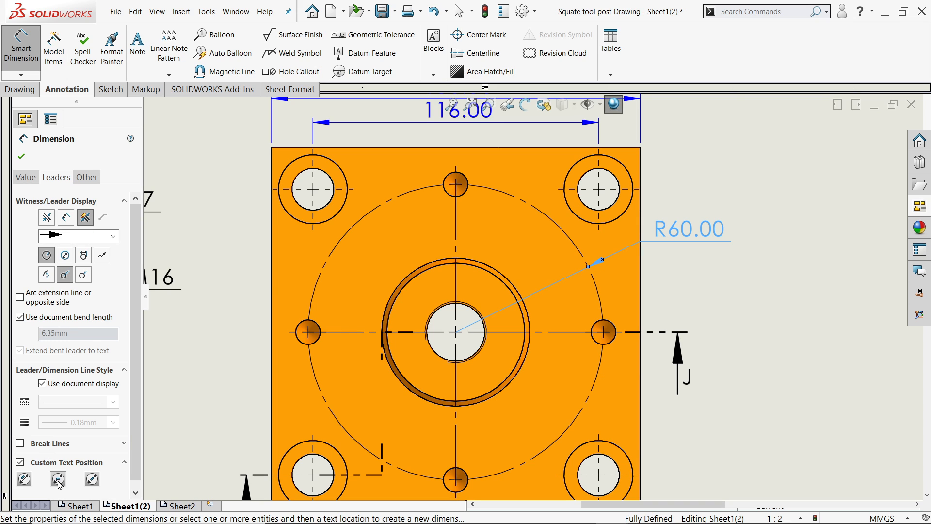
pyautogui.click(65, 255)
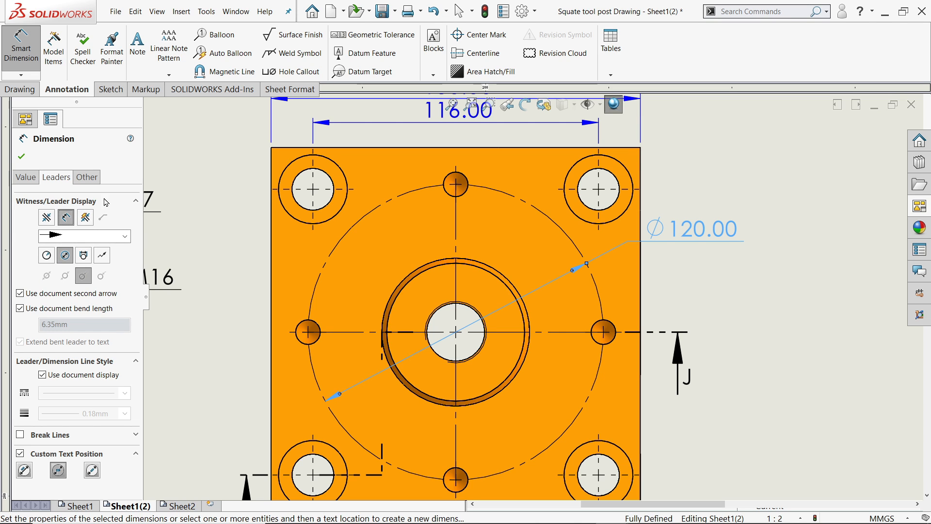
# Dimension the overall height of the base plate's top view beside its left edge.
pyautogui.scroll(3, 334, 297)
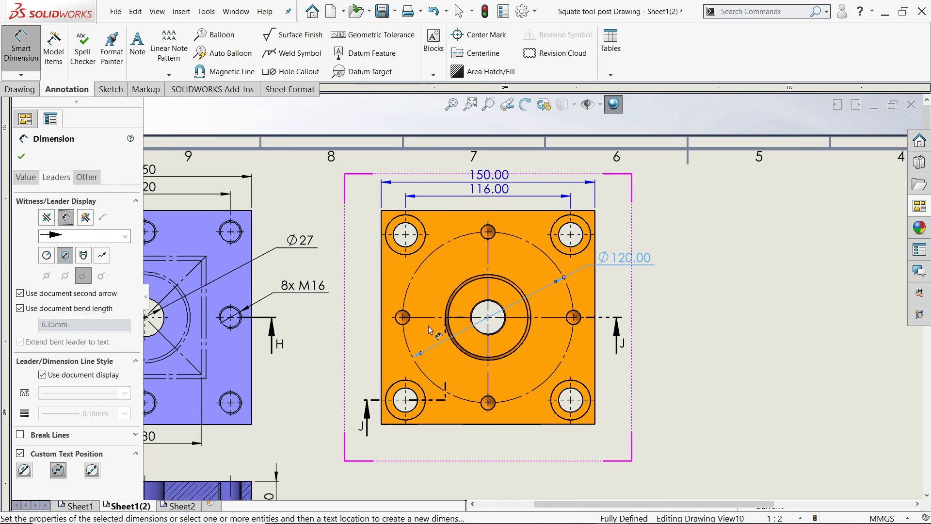
pyautogui.scroll(-1, 381, 336)
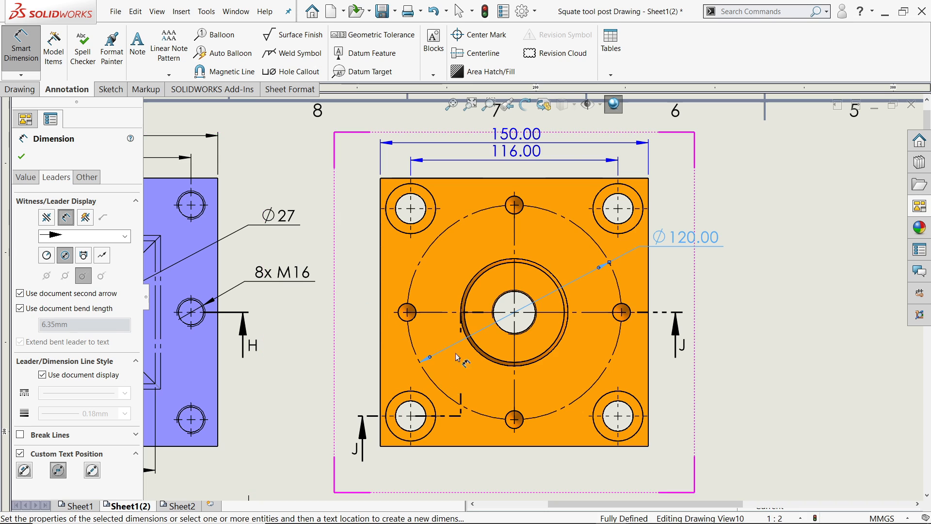
pyautogui.scroll(-1, 386, 296)
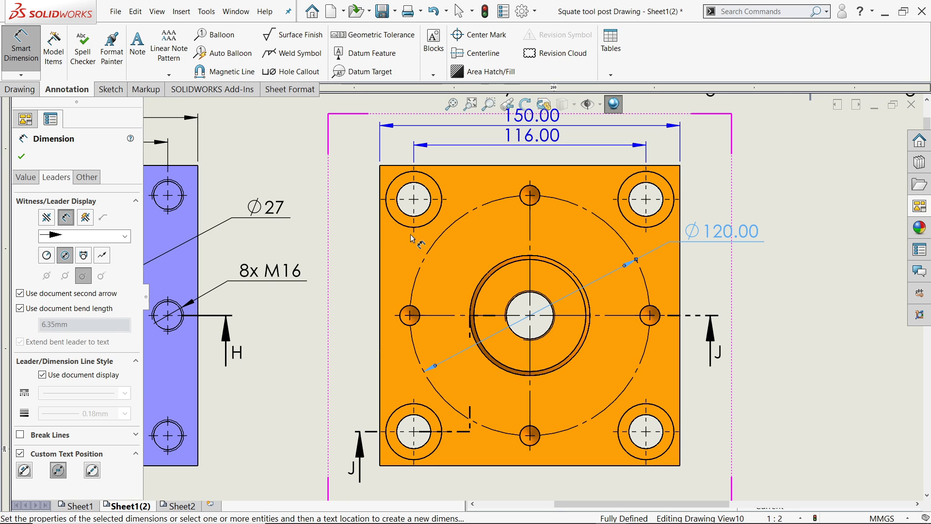
pyautogui.click(380, 219)
pyautogui.click(332, 309)
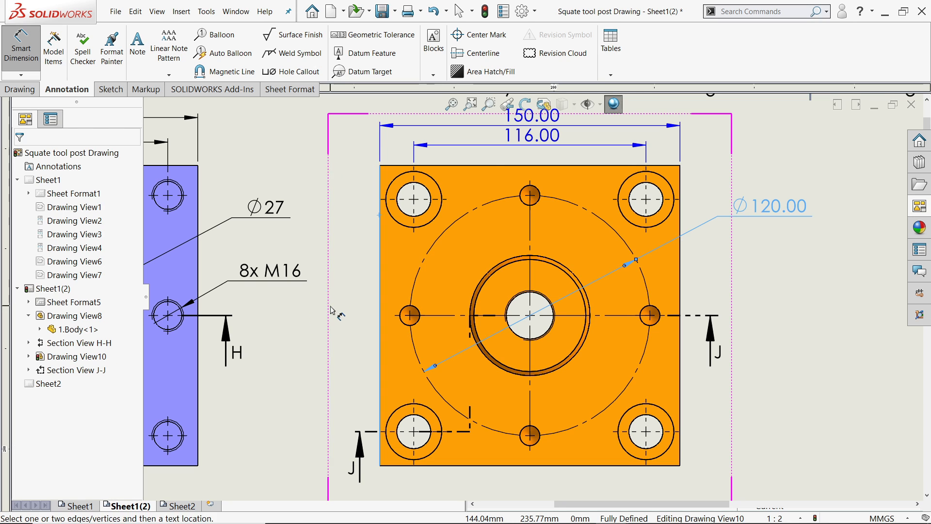
# Dimension the vertical centre spacing between the two left corner holes, placing it inside the overall height dimension, and finish dimensioning.
pyautogui.click(423, 229)
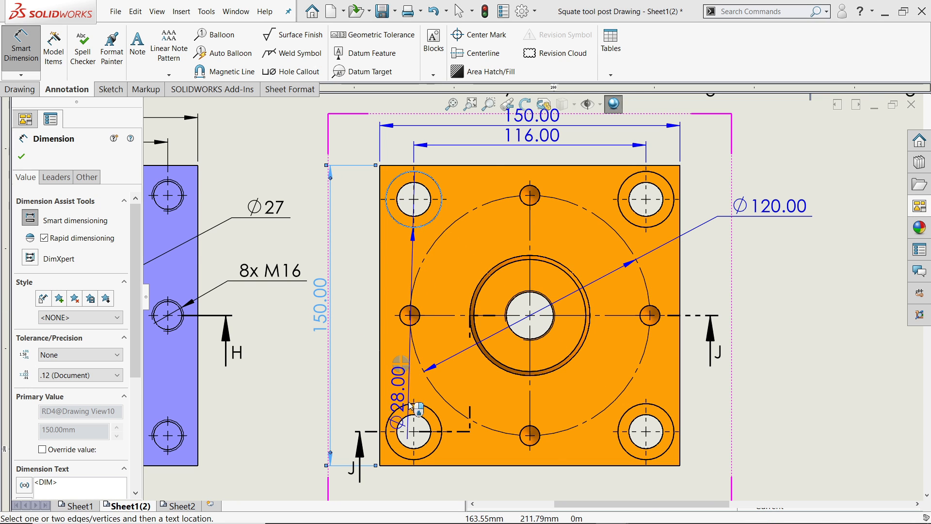
pyautogui.click(395, 411)
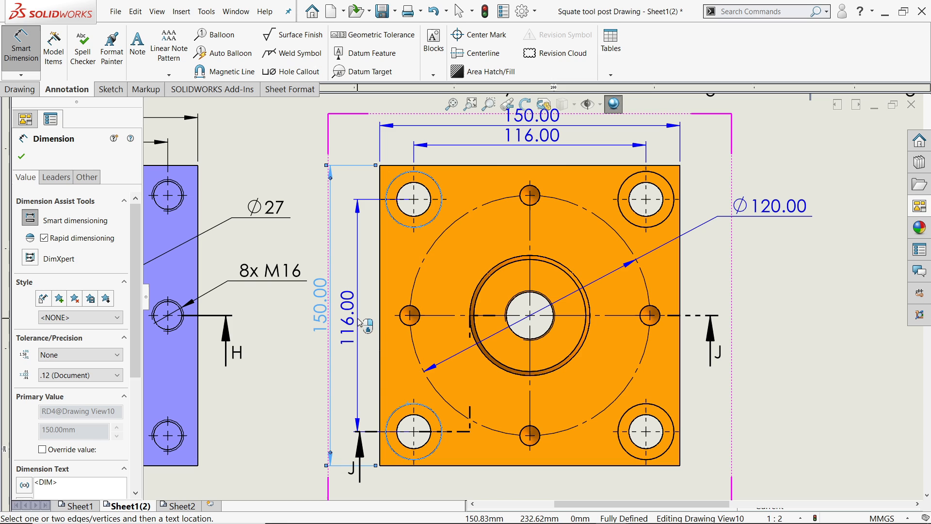
pyautogui.click(362, 309)
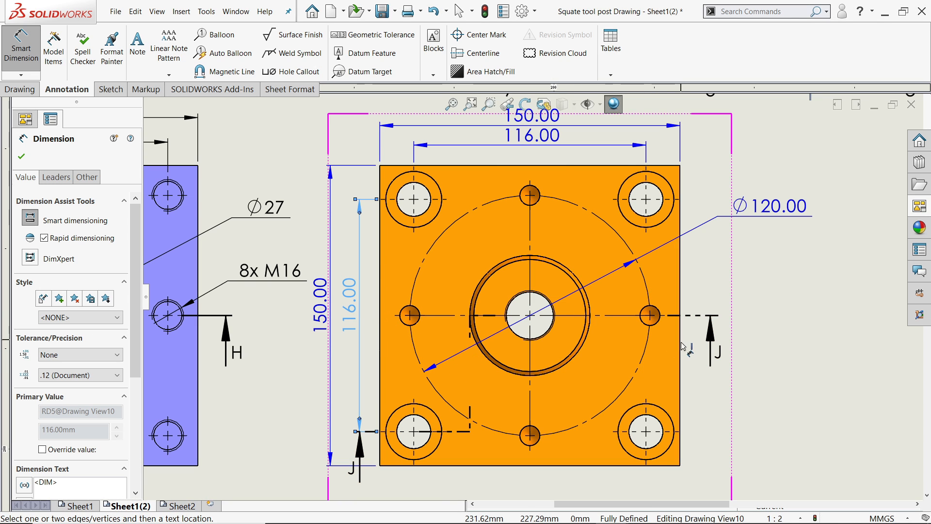
pyautogui.scroll(5, 604, 336)
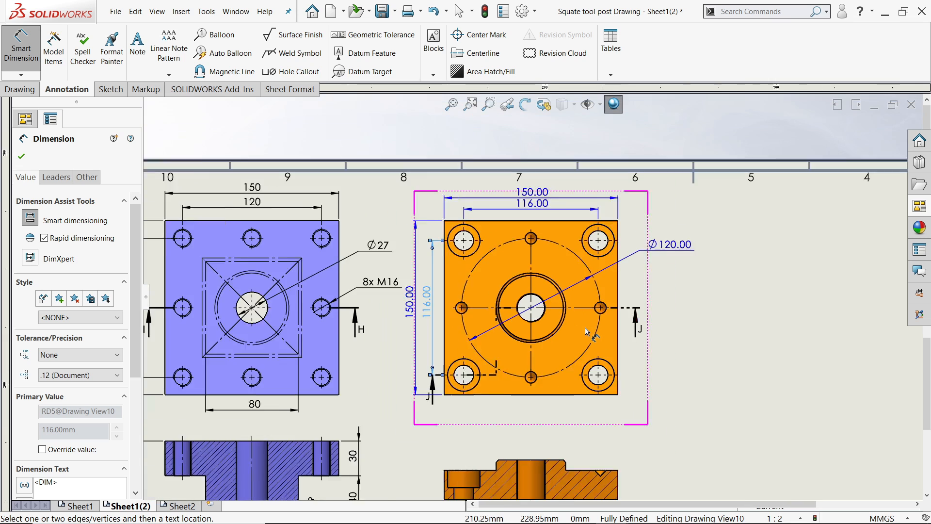
pyautogui.scroll(-5, 544, 459)
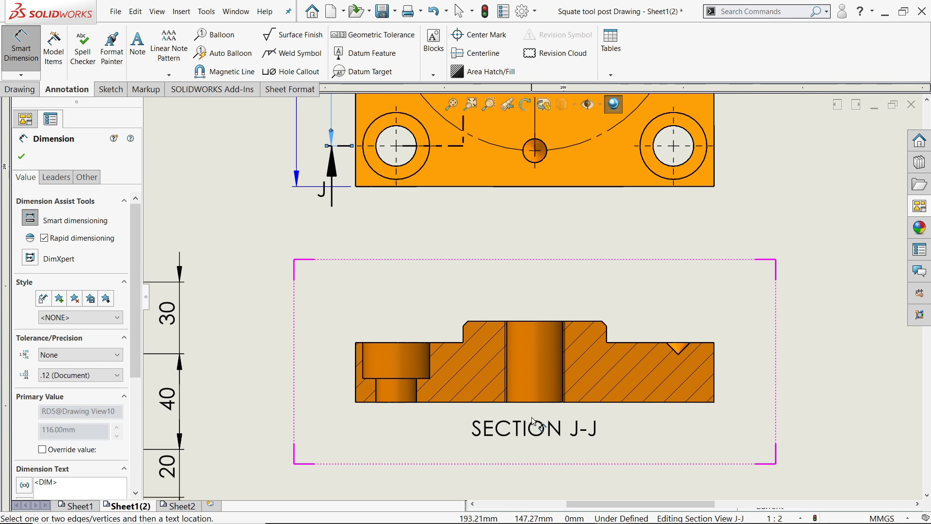
pyautogui.click(22, 155)
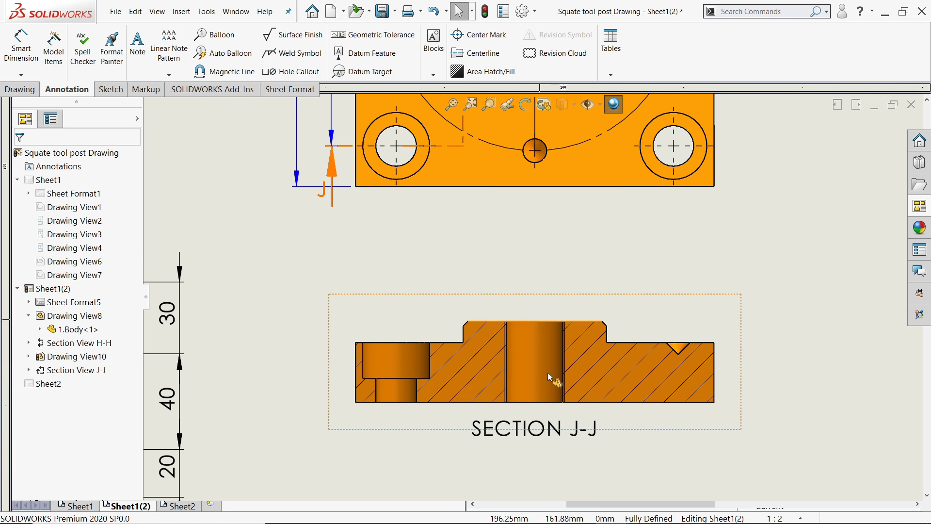
# Enable shaded cosmetic threads in the document's detailing properties.
pyautogui.click(520, 9)
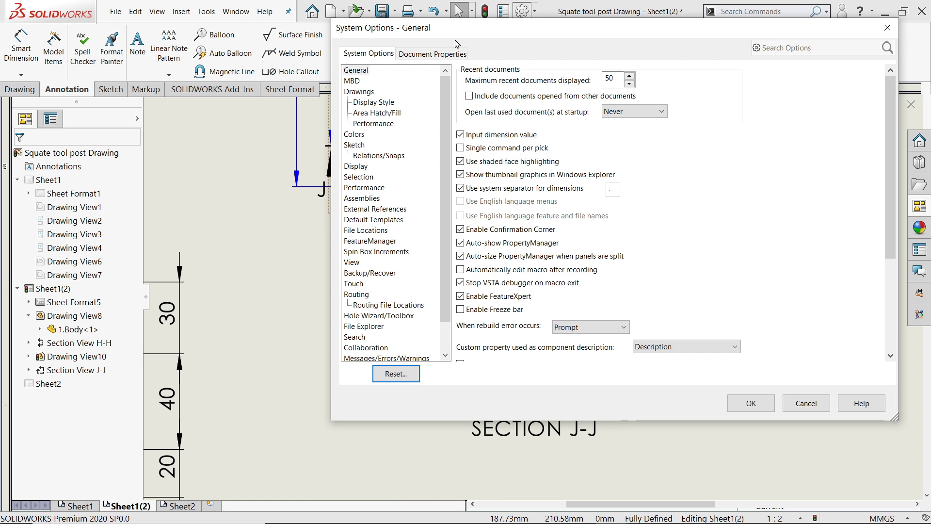
pyautogui.click(446, 57)
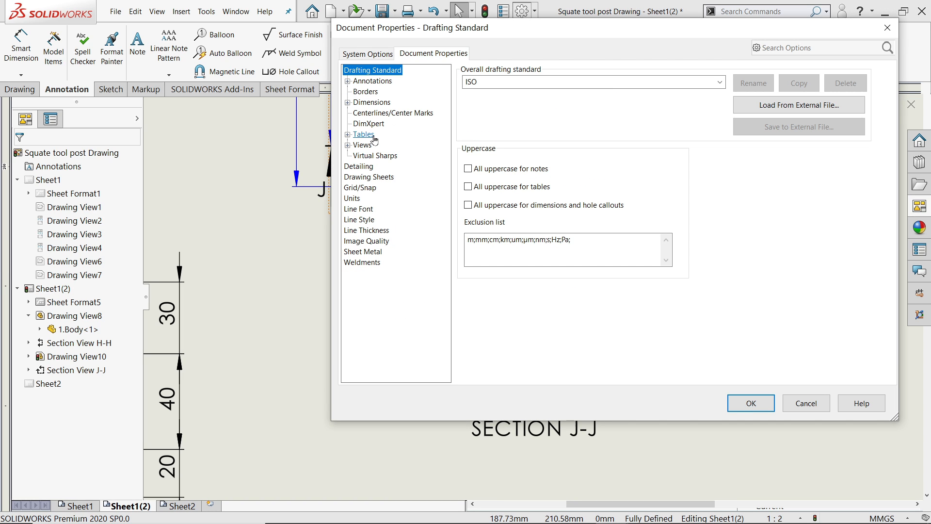
pyautogui.click(359, 167)
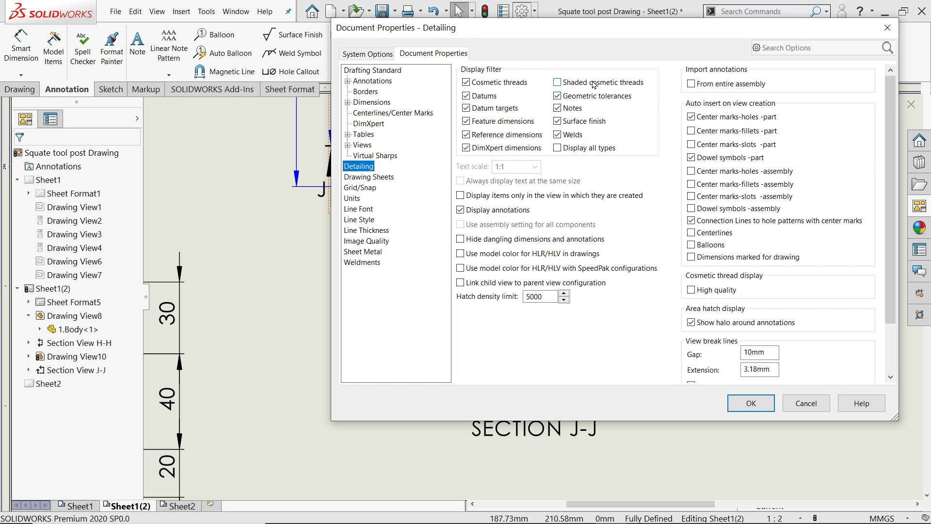
pyautogui.click(751, 403)
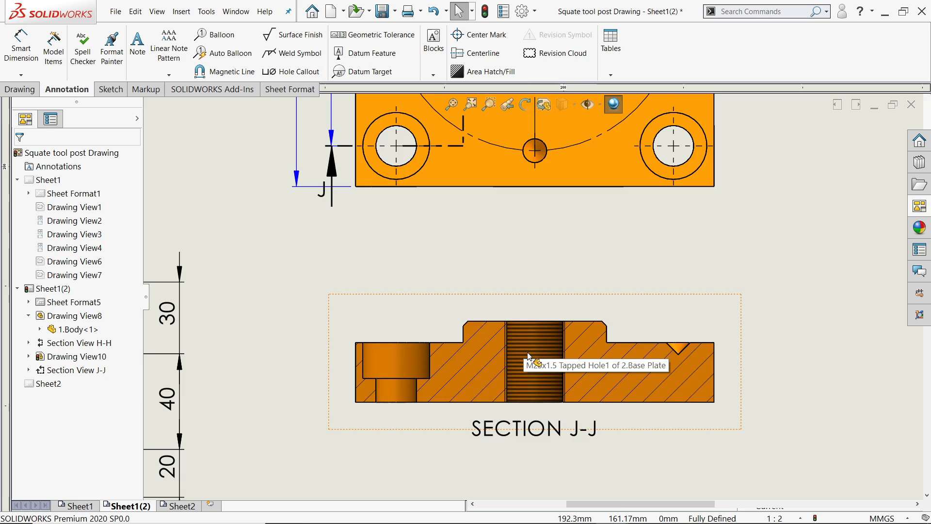
# Turn on Scale hatch pattern for section view J-J and move its label further below the view.
pyautogui.scroll(4, 495, 354)
pyautogui.scroll(-3, 490, 356)
pyautogui.click(492, 350)
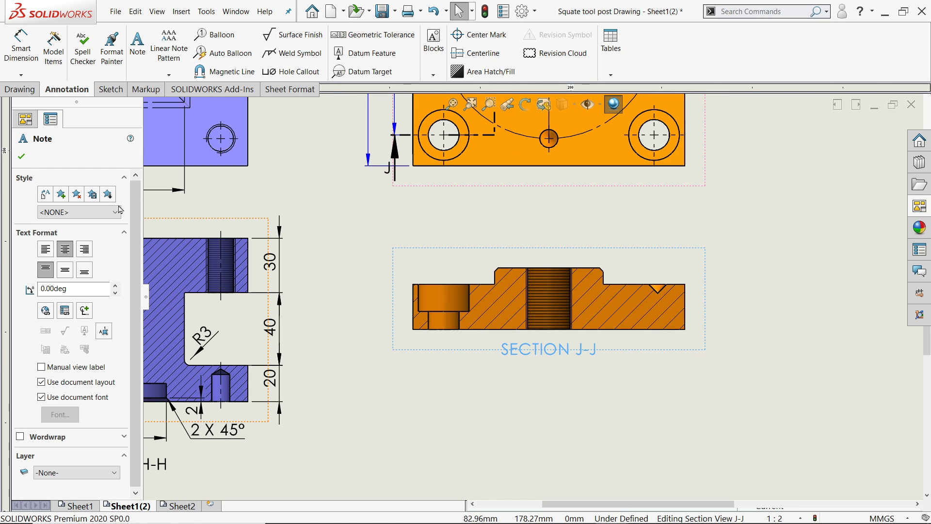
pyautogui.click(22, 157)
pyautogui.click(494, 353)
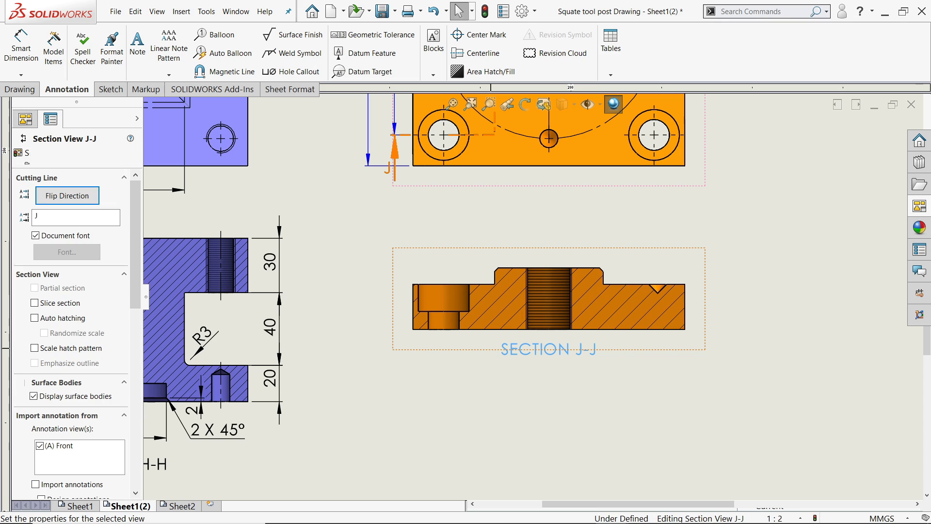
pyautogui.click(35, 349)
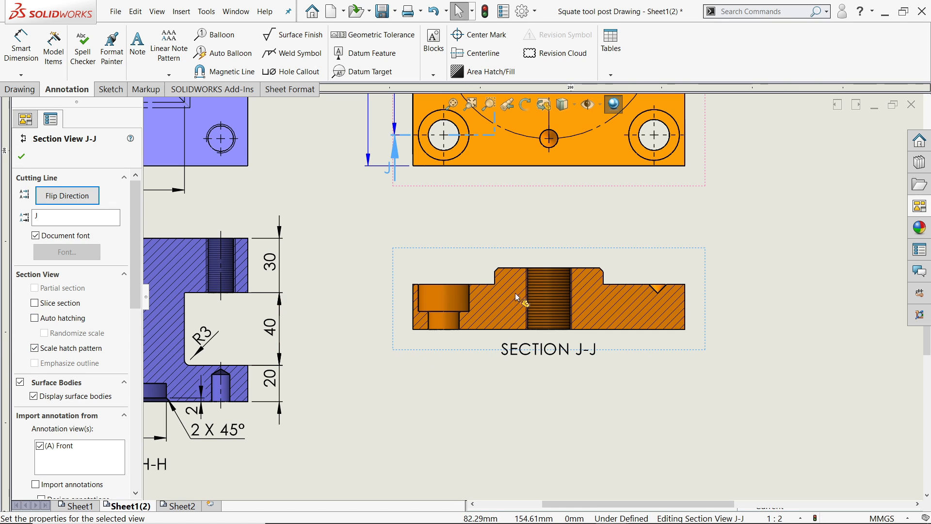
pyautogui.click(21, 157)
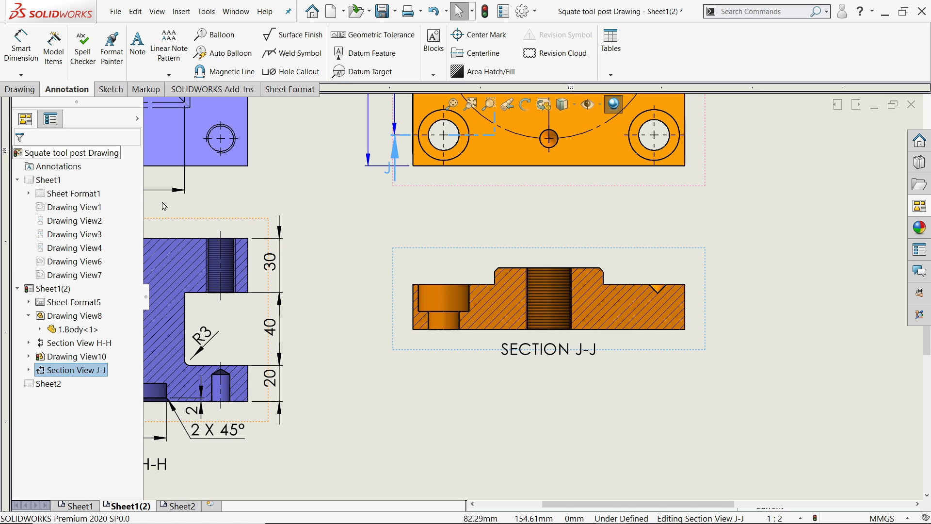
pyautogui.moveTo(561, 354); pyautogui.dragTo(561, 395)
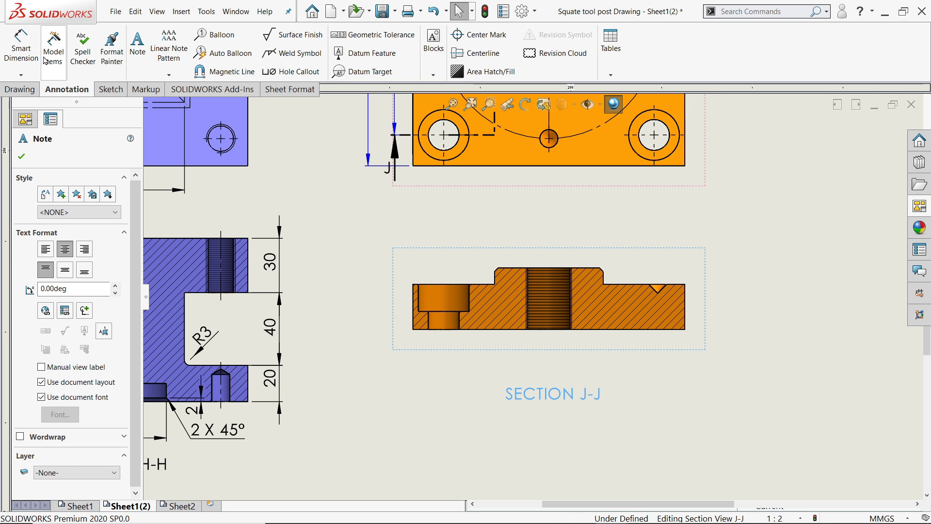
# Dimension section J-J's overall height from the raised boss's top to the plate's bottom edge, placing it beyond the right edge.
pyautogui.click(10, 47)
pyautogui.scroll(-3, 538, 245)
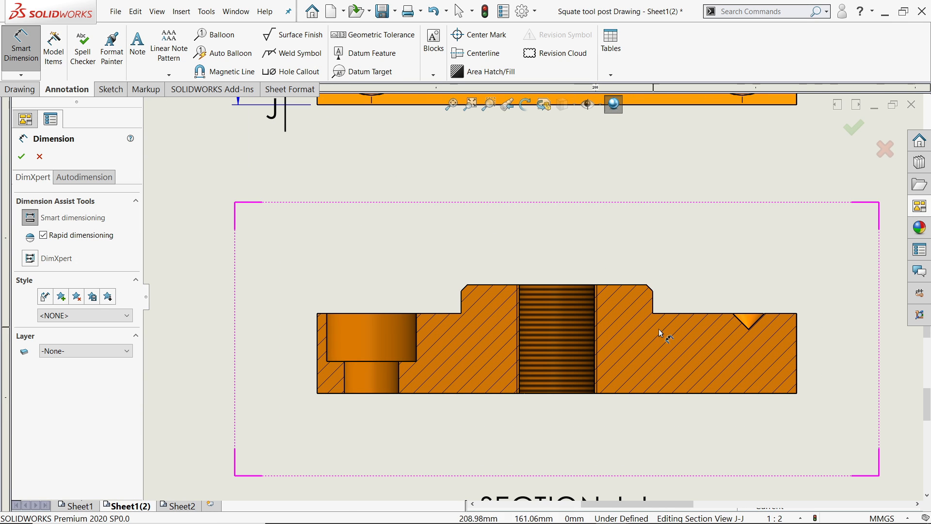
pyautogui.scroll(-1, 779, 329)
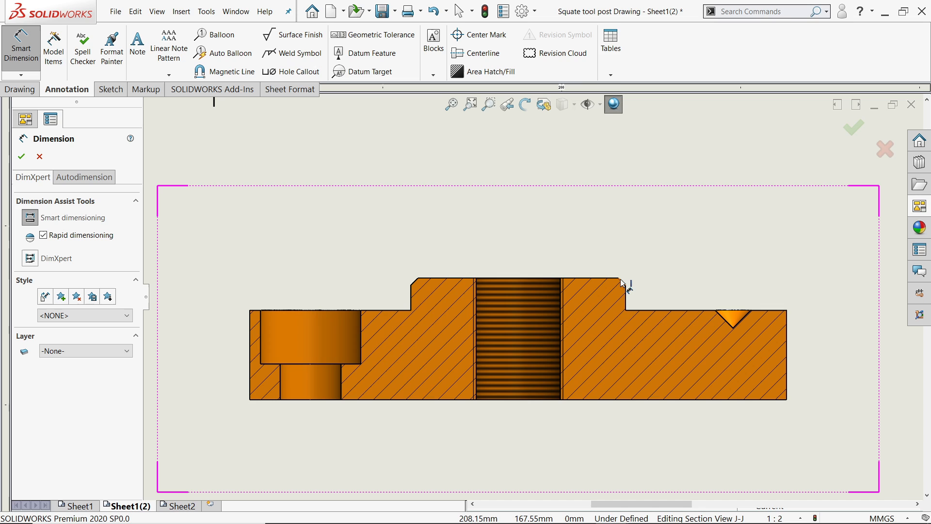
pyautogui.click(619, 279)
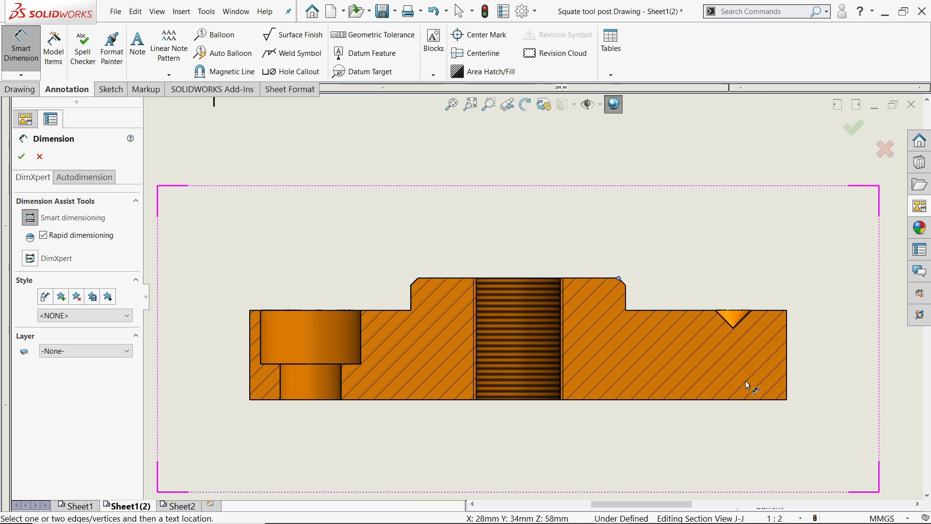
pyautogui.click(787, 400)
pyautogui.click(868, 340)
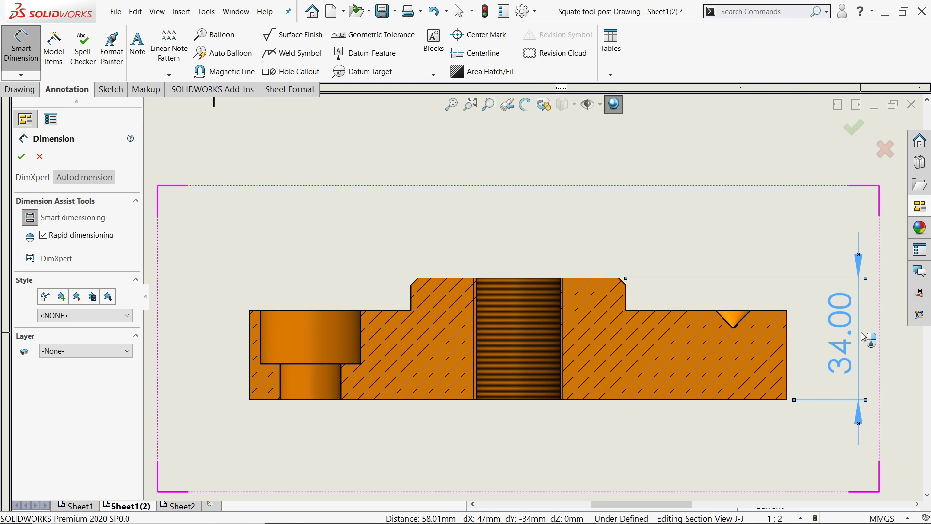
# Dimension the diameter and depth of the counterbore in Section J-J.
pyautogui.click(263, 336)
pyautogui.click(362, 340)
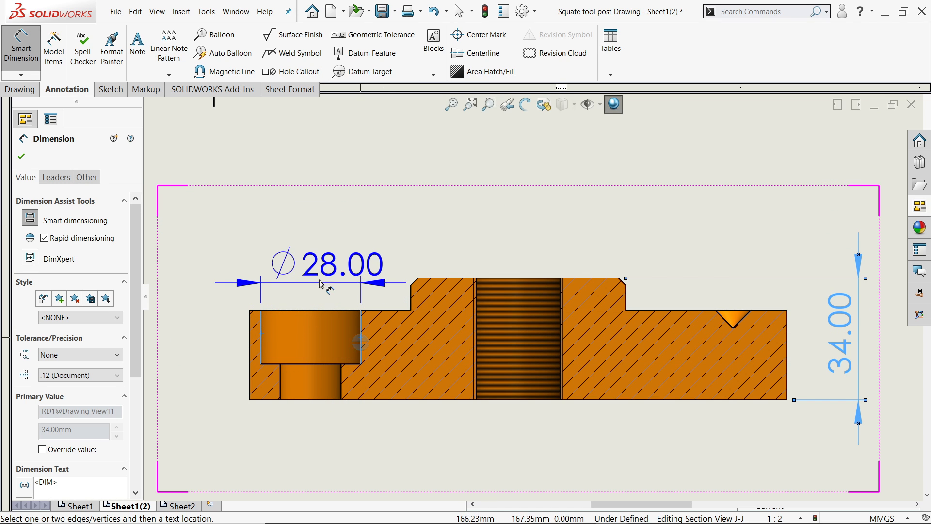
pyautogui.click(320, 245)
pyautogui.click(262, 342)
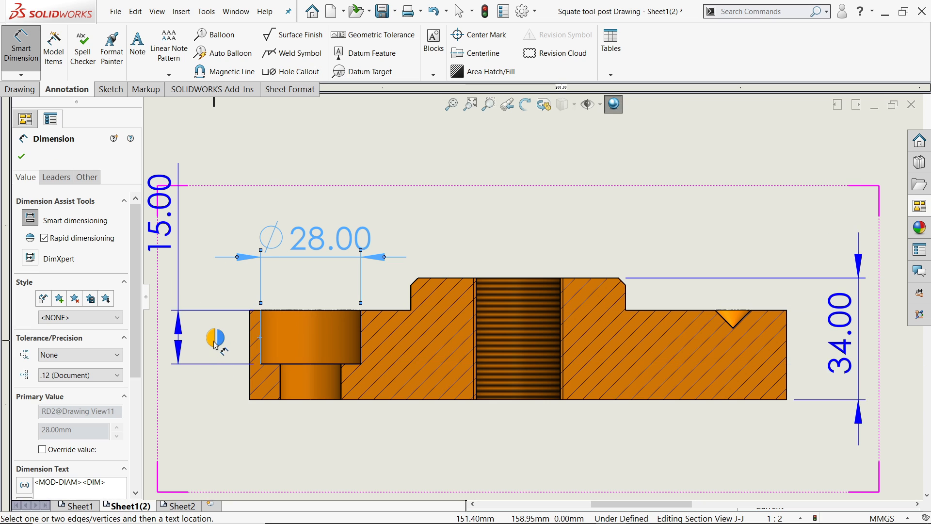
pyautogui.click(215, 342)
pyautogui.scroll(2, 322, 385)
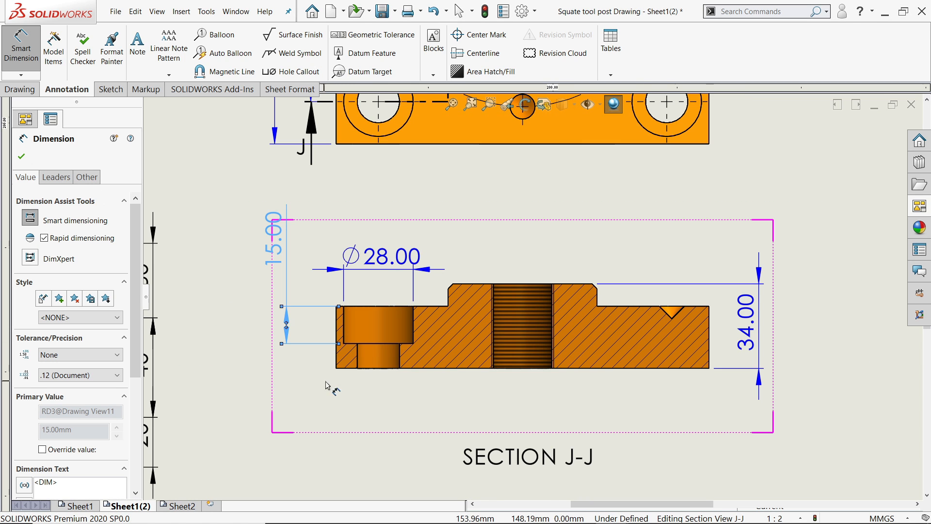
# Dimension the diameter of the through hole below the counterbore and the thickness of the plate's outer edge in Section J-J.
pyautogui.scroll(-4, 401, 367)
pyautogui.click(445, 335)
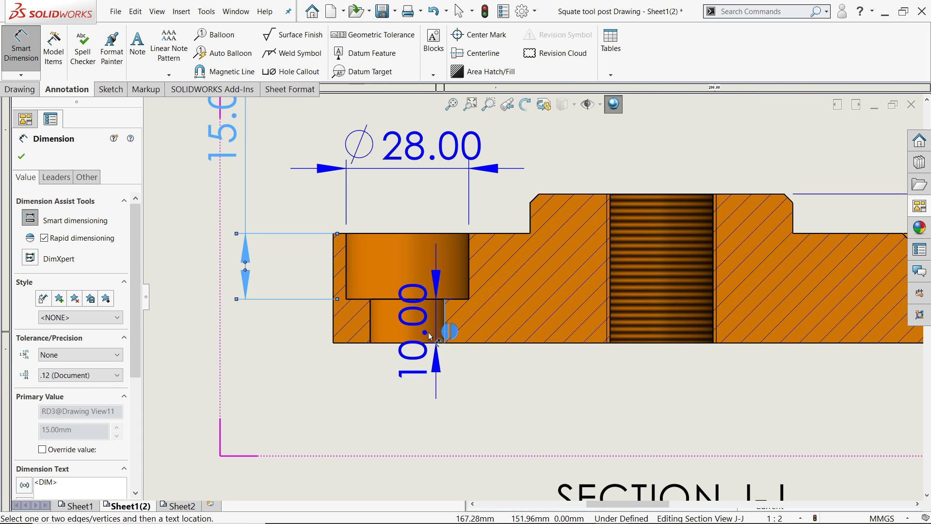
pyautogui.click(370, 332)
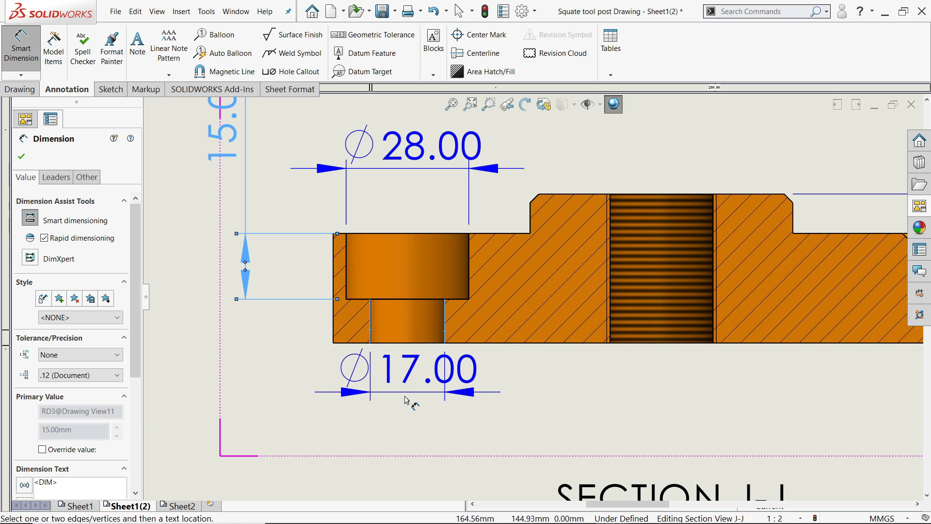
pyautogui.click(402, 421)
pyautogui.click(333, 318)
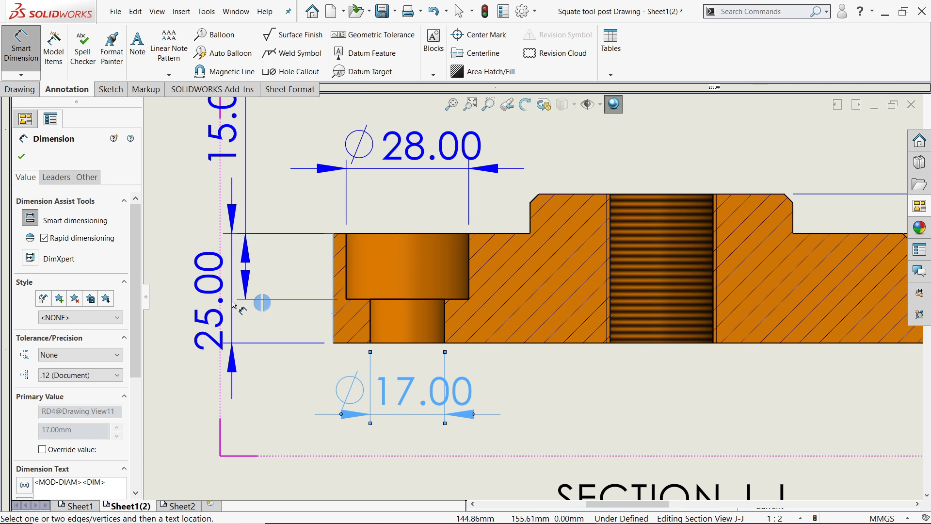
pyautogui.click(204, 291)
pyautogui.scroll(3, 617, 244)
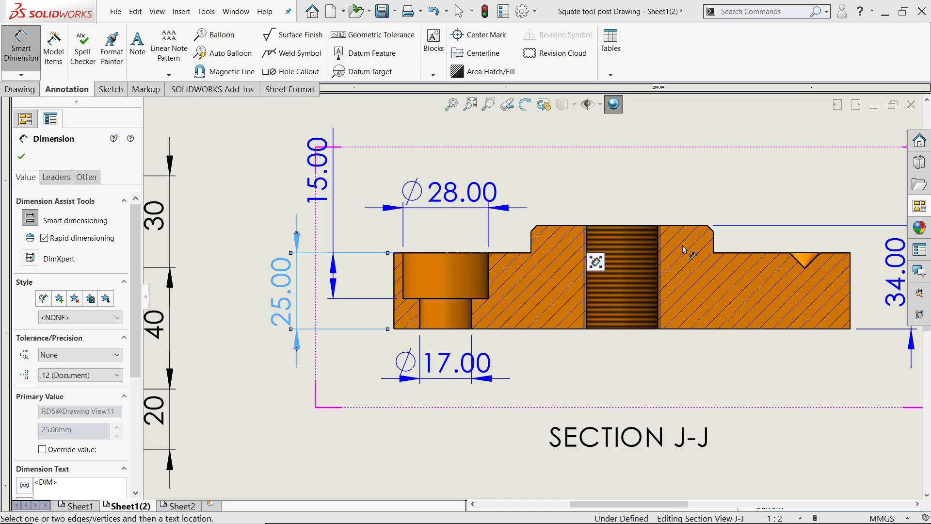
# Dimension the diameter of the raised central boss, placing the dimension above it in Section J-J.
pyautogui.scroll(-3, 682, 245)
pyautogui.click(432, 260)
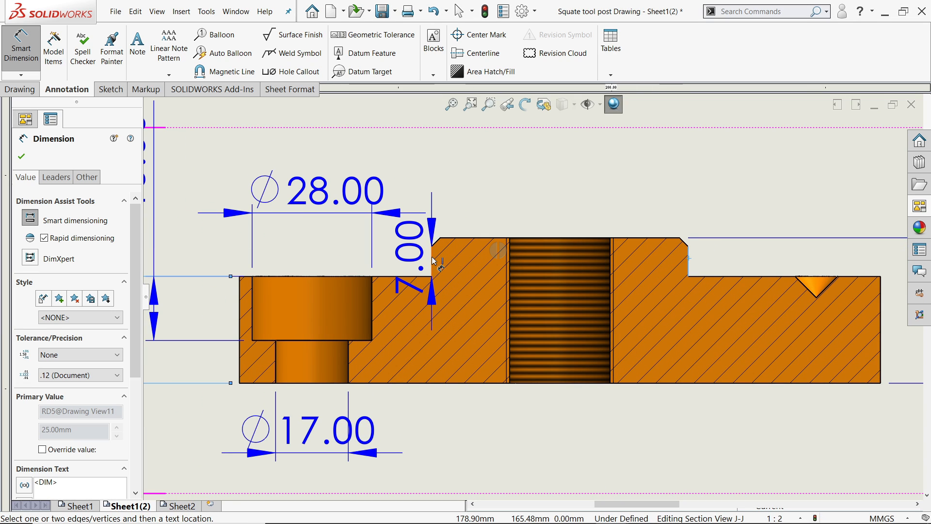
pyautogui.click(688, 259)
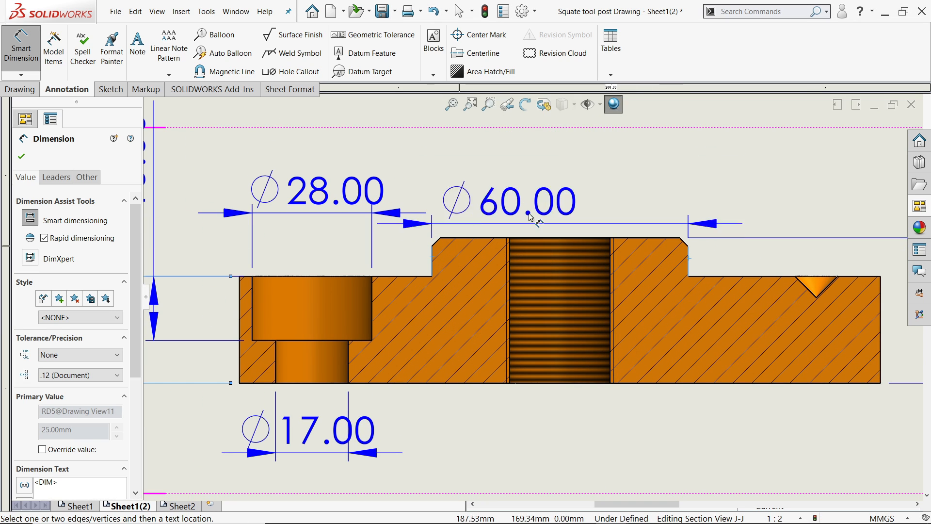
pyautogui.click(565, 218)
pyautogui.scroll(3, 572, 246)
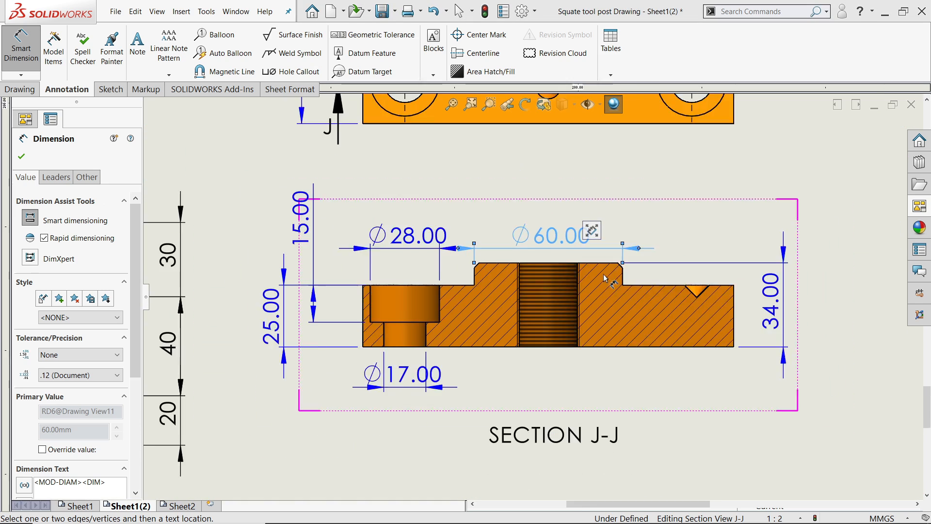
# Dimension the included angle and opening diameter of the conical countersink in Section J-J, and finish dimensioning.
pyautogui.scroll(-2, 554, 339)
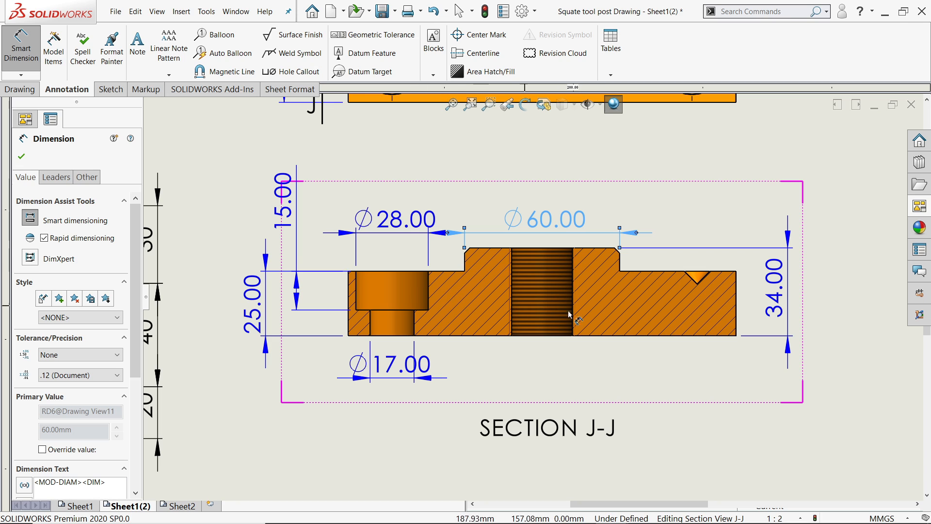
pyautogui.scroll(-5, 665, 270)
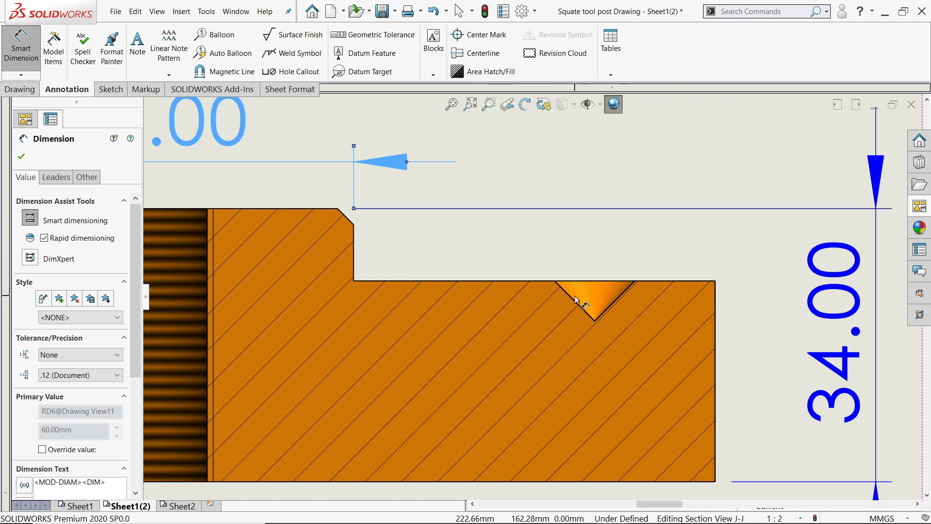
pyautogui.click(572, 299)
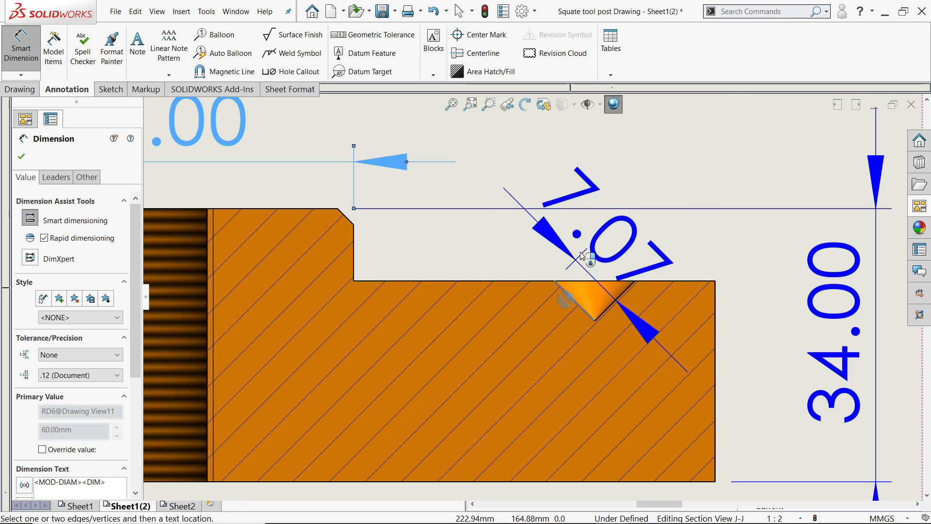
pyautogui.click(621, 294)
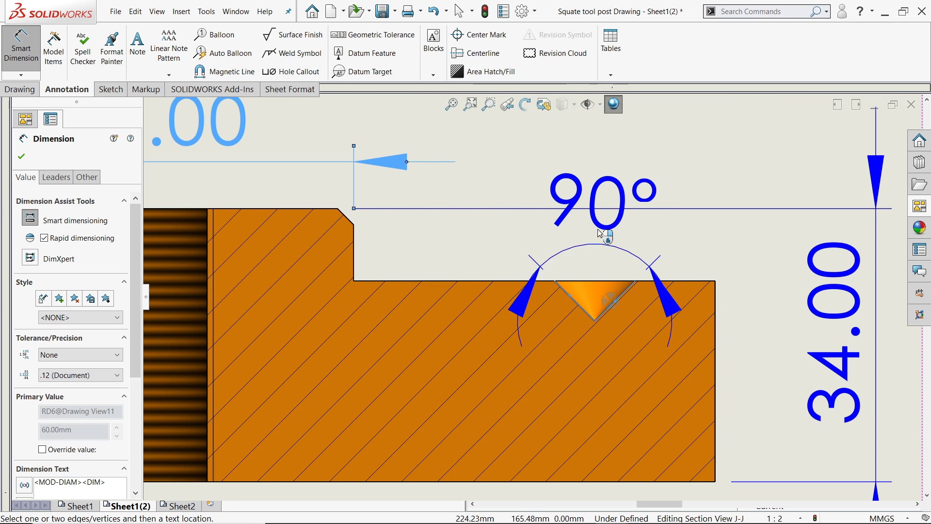
pyautogui.click(597, 128)
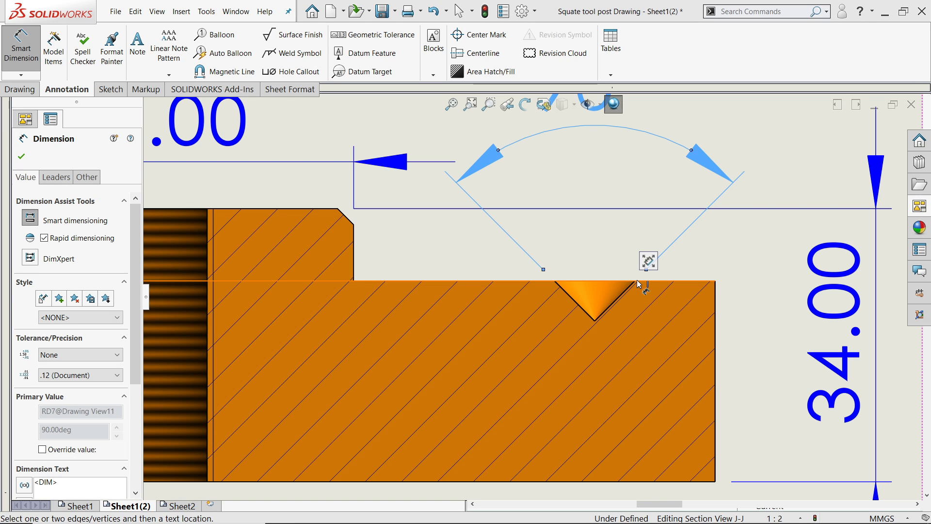
pyautogui.click(555, 282)
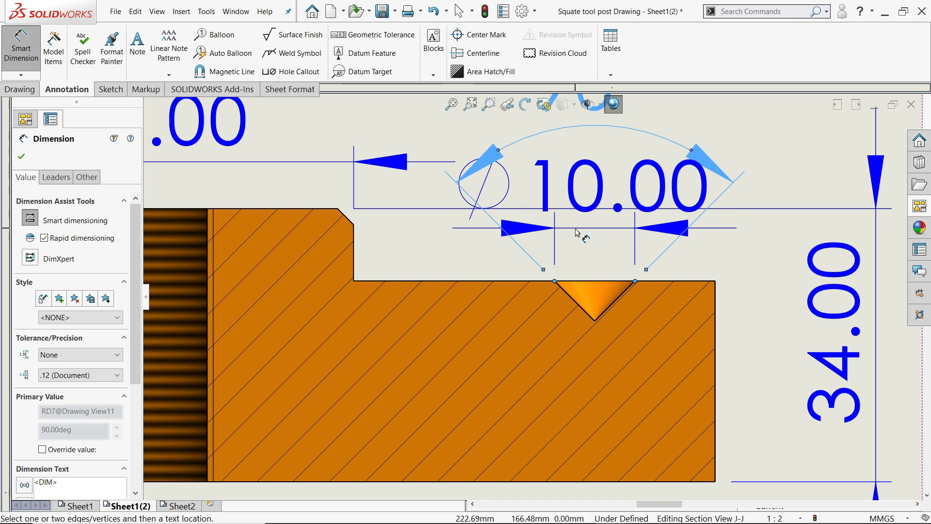
pyautogui.click(577, 233)
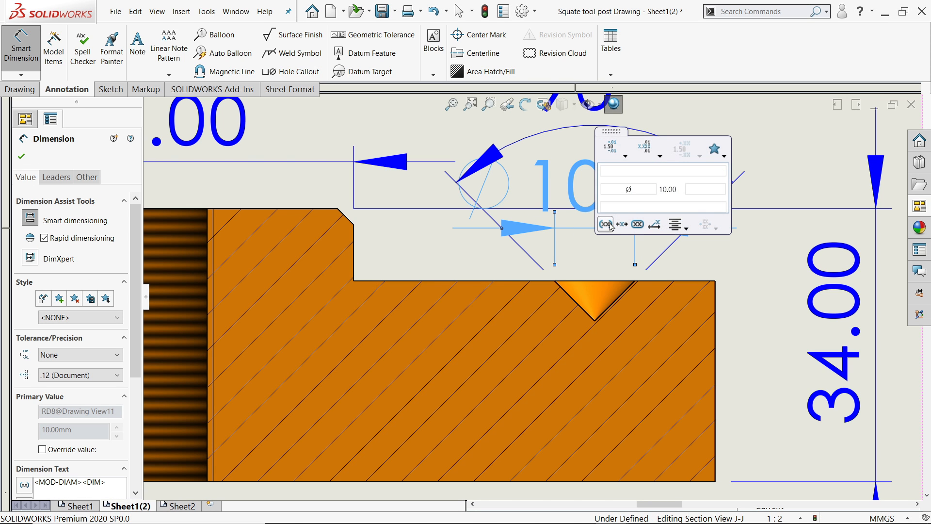
pyautogui.scroll(5, 633, 263)
pyautogui.scroll(6, 632, 263)
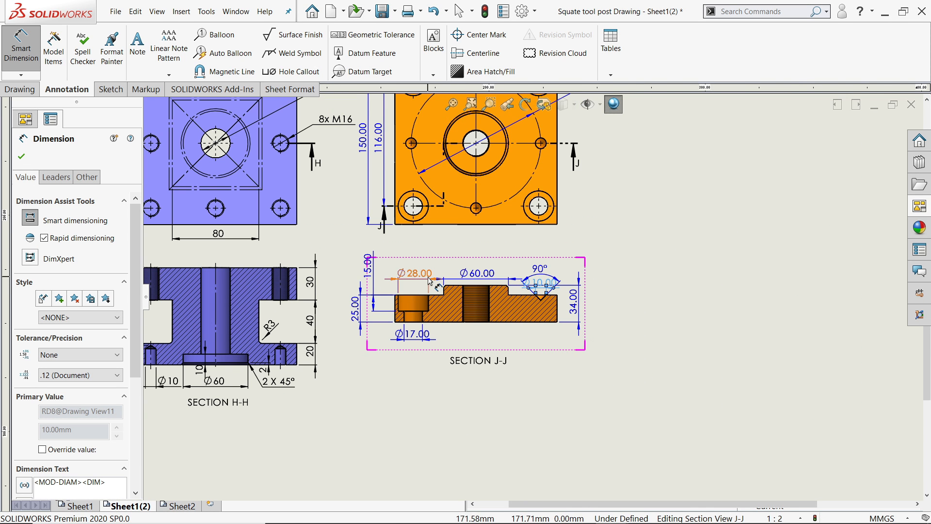
pyautogui.scroll(2, 421, 263)
pyautogui.scroll(2, 613, 134)
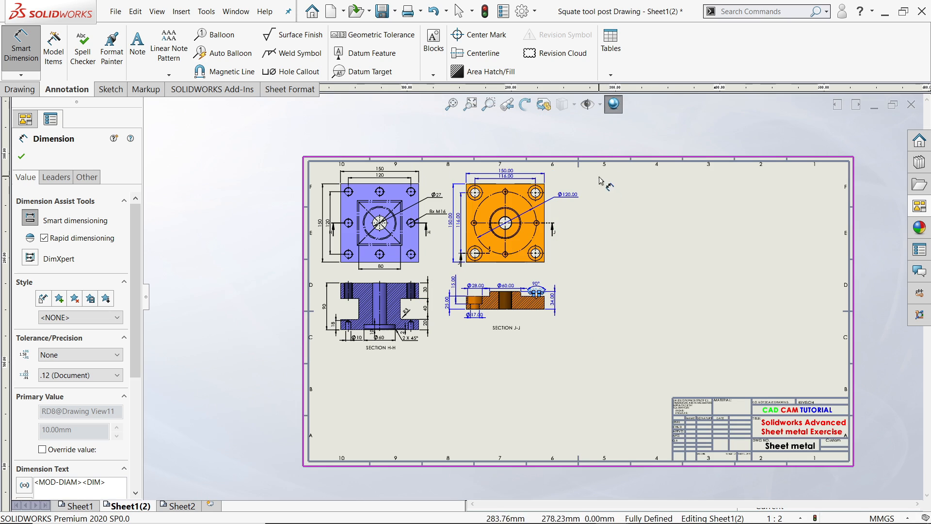
pyautogui.press('Escape')
pyautogui.press('Escape')
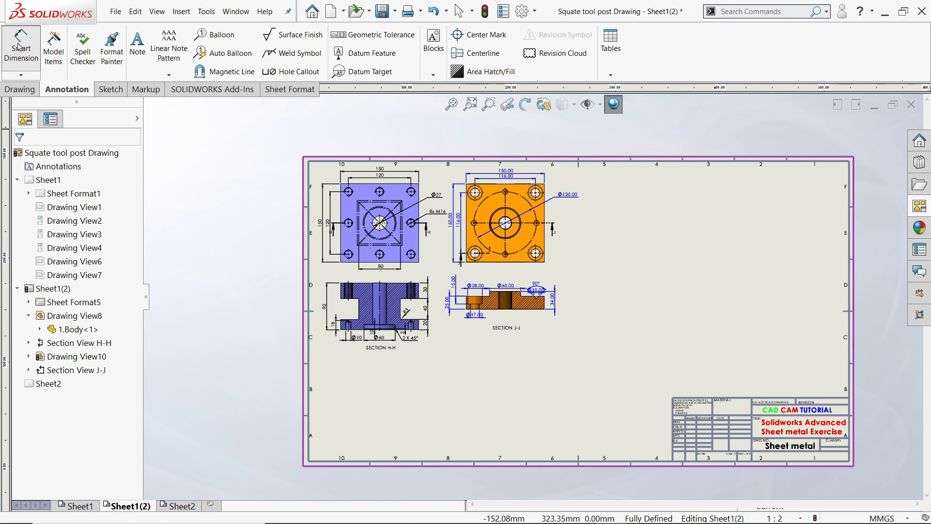
# Select all dimensions of the orange base plate's plan and section views and set their unit precision to None.
pyautogui.scroll(-2, 449, 242)
pyautogui.moveTo(662, 153); pyautogui.dragTo(458, 369)
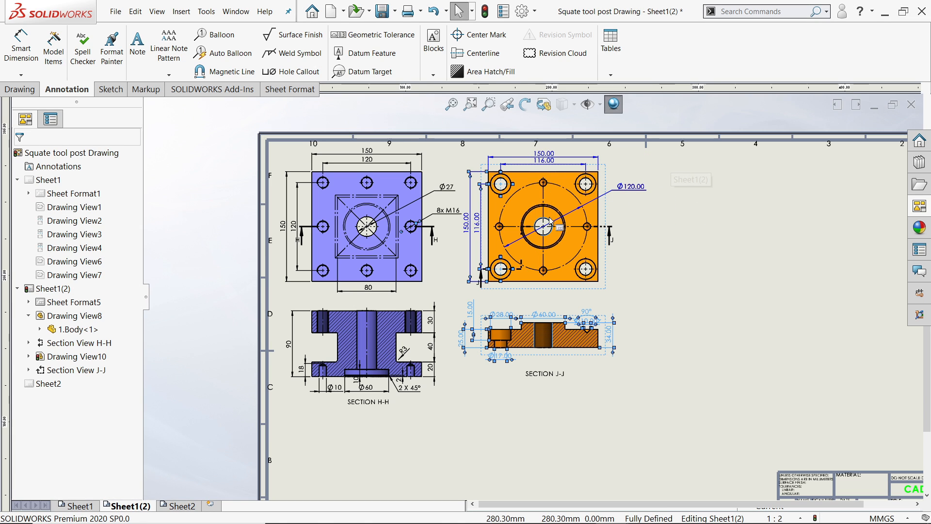
pyautogui.keyDown('ctrl'); pyautogui.moveTo(460, 267); pyautogui.dragTo(442, 277); pyautogui.keyUp('ctrl')
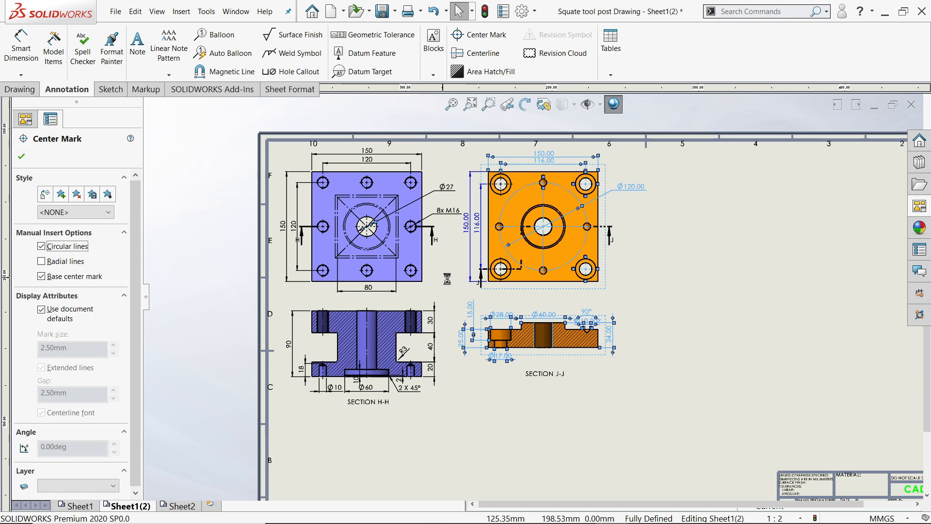
pyautogui.keyDown('ctrl'); pyautogui.moveTo(446, 233); pyautogui.dragTo(486, 208); pyautogui.keyUp('ctrl')
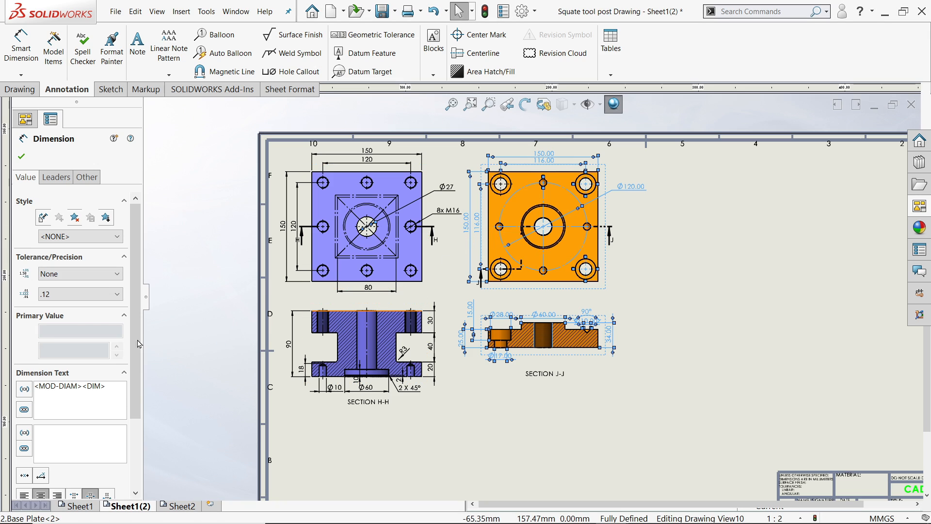
pyautogui.click(54, 295)
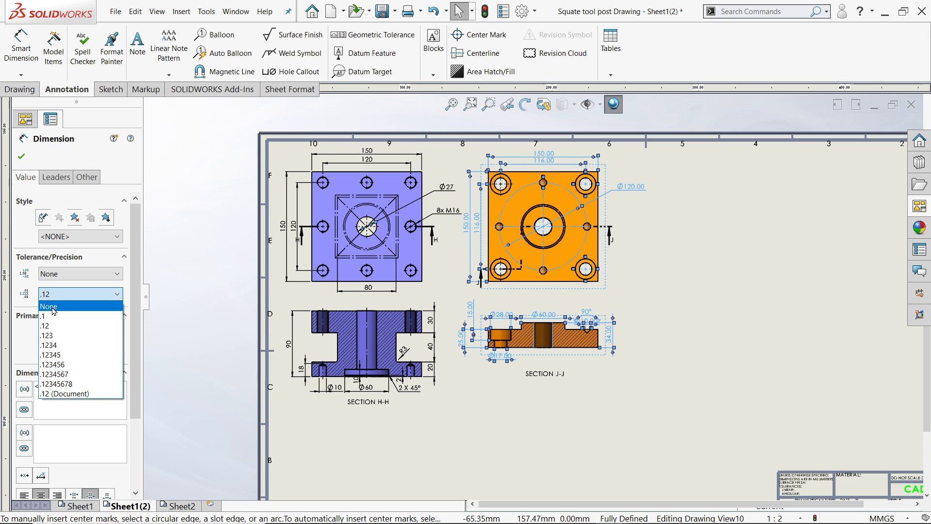
pyautogui.click(53, 307)
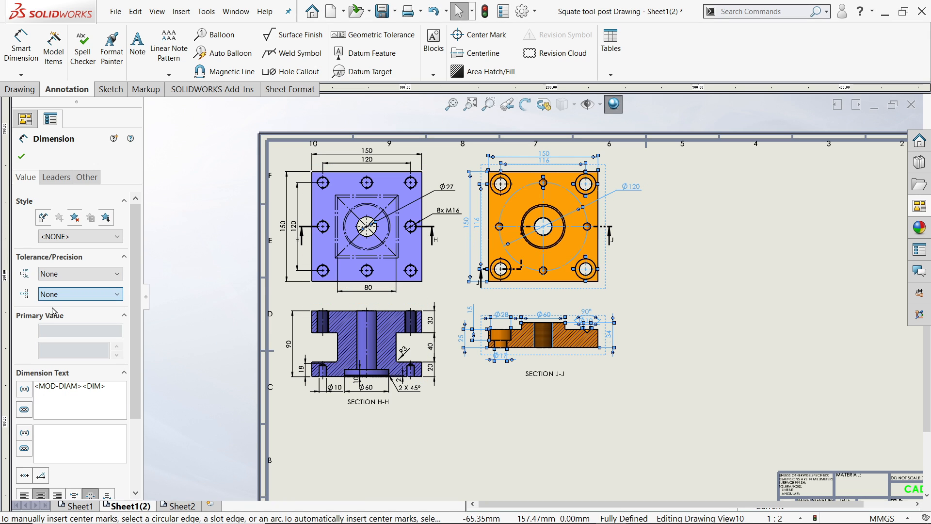
# Assign the selected base plate dimensions to the FORMAT layer.
pyautogui.click(87, 178)
pyautogui.click(73, 307)
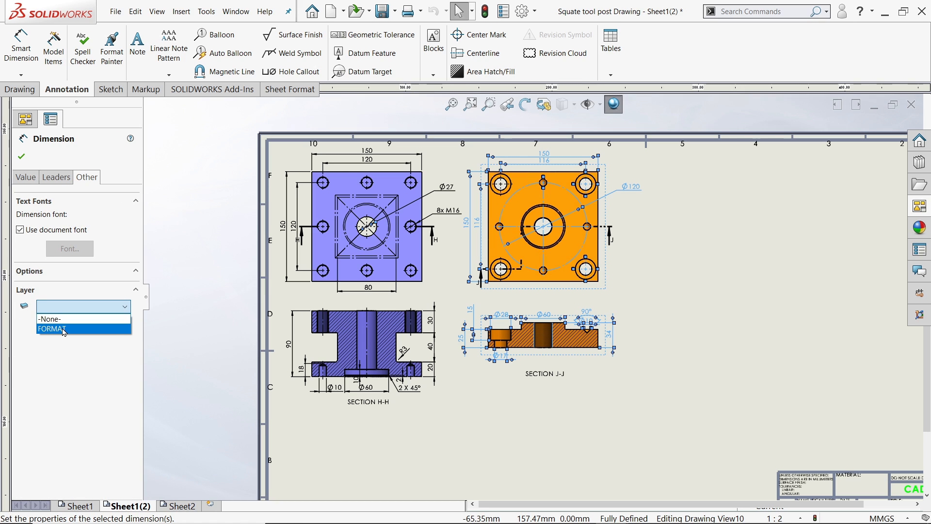
pyautogui.click(64, 330)
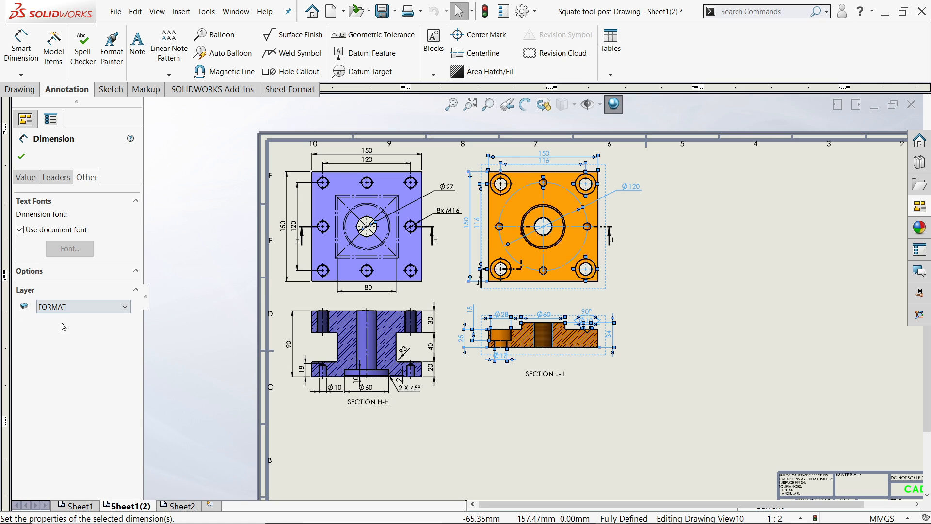
pyautogui.click(53, 177)
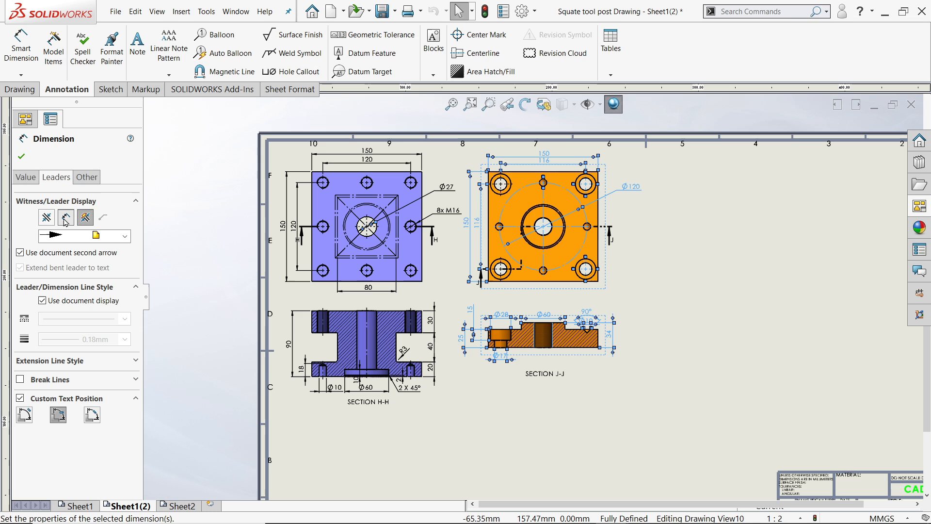
pyautogui.click(21, 157)
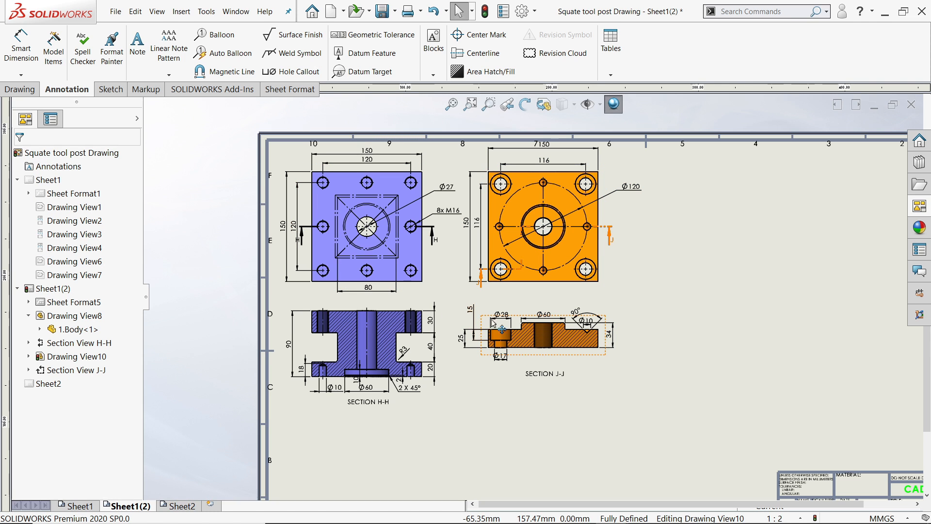
# Move the boss diameter dimension in Section J-J slightly higher and align the counterbore diameter dimension with it.
pyautogui.scroll(-5, 559, 315)
pyautogui.scroll(-1, 560, 315)
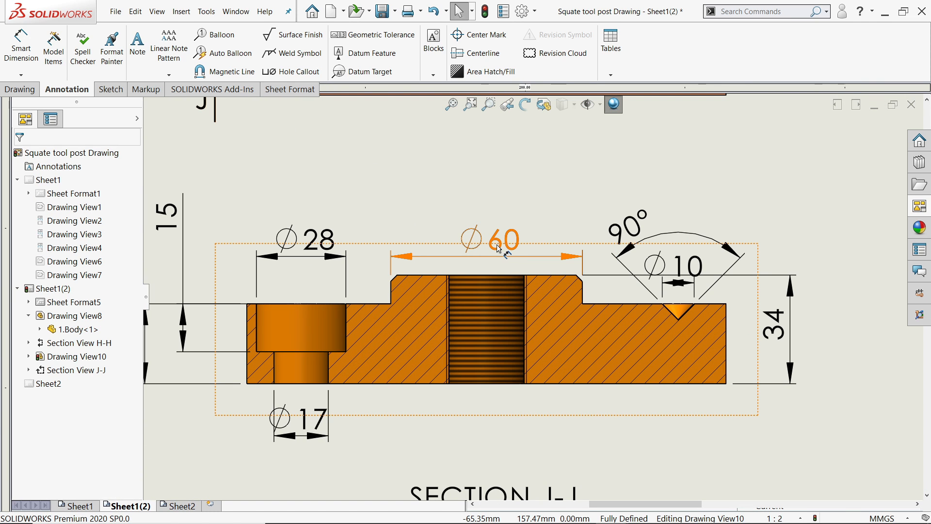
pyautogui.moveTo(497, 249); pyautogui.dragTo(499, 225)
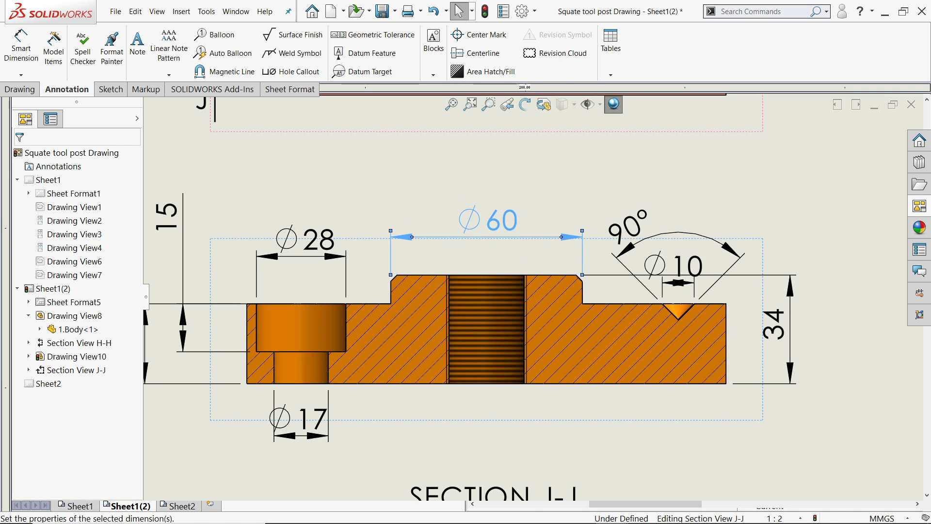
pyautogui.moveTo(309, 247); pyautogui.dragTo(305, 226)
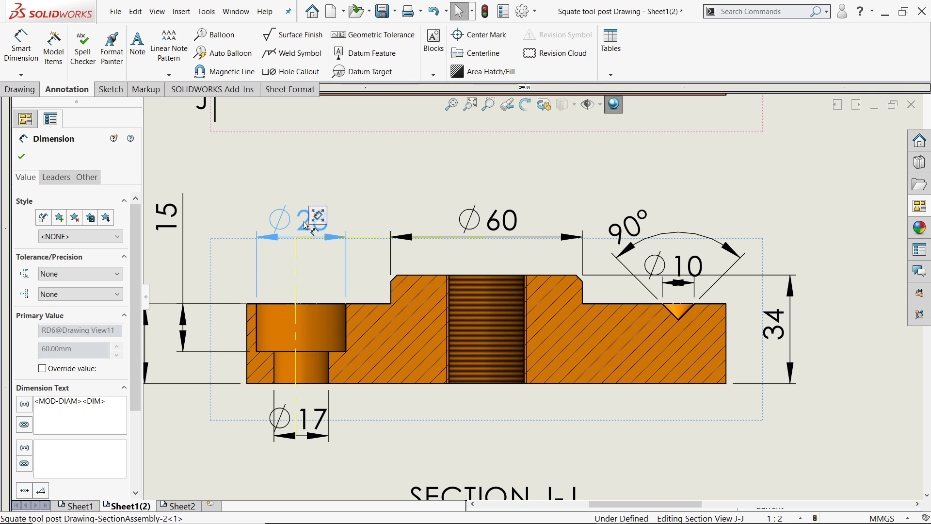
# Move the counterbore depth dimension beside its arrows and bring the plate thickness dimension closer to the section view.
pyautogui.scroll(2, 362, 312)
pyautogui.scroll(-3, 359, 310)
pyautogui.moveTo(368, 215); pyautogui.dragTo(394, 327)
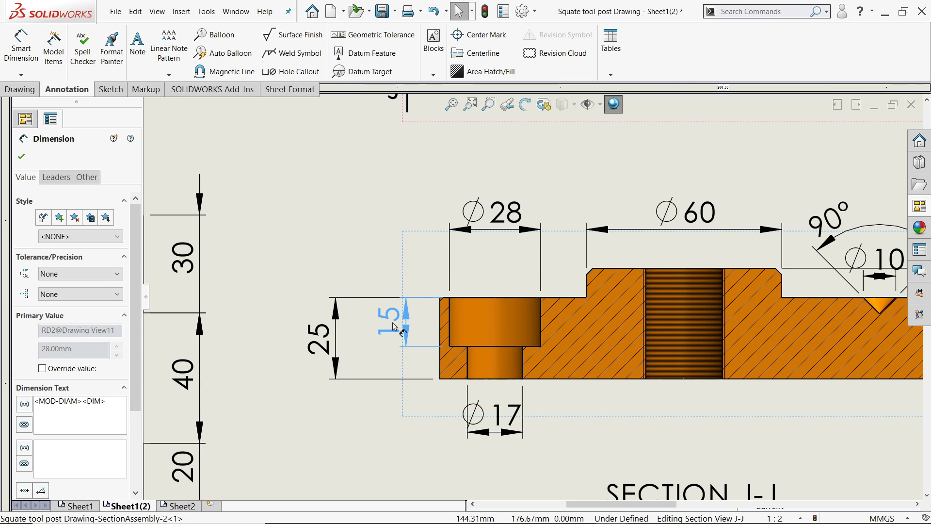
pyautogui.moveTo(395, 327); pyautogui.dragTo(396, 327)
pyautogui.moveTo(321, 339); pyautogui.dragTo(353, 338)
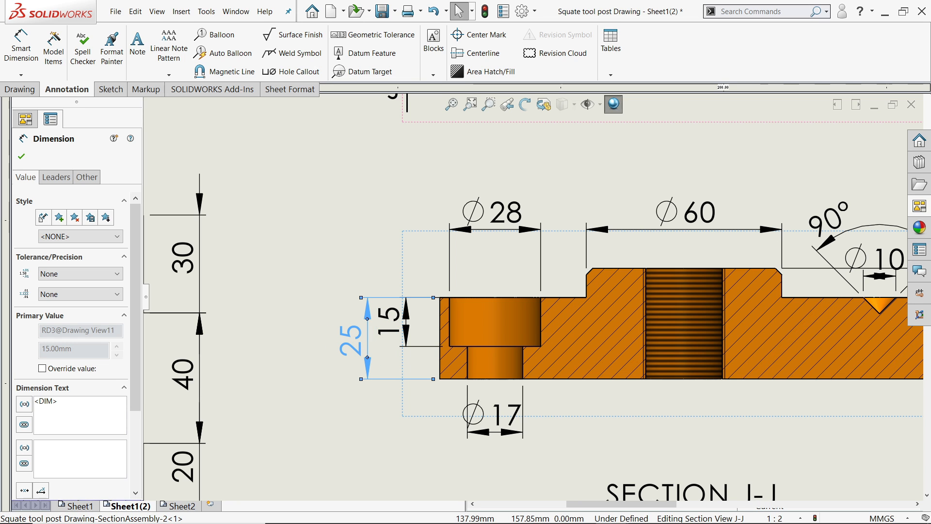
pyautogui.scroll(3, 538, 320)
pyautogui.scroll(-6, 589, 306)
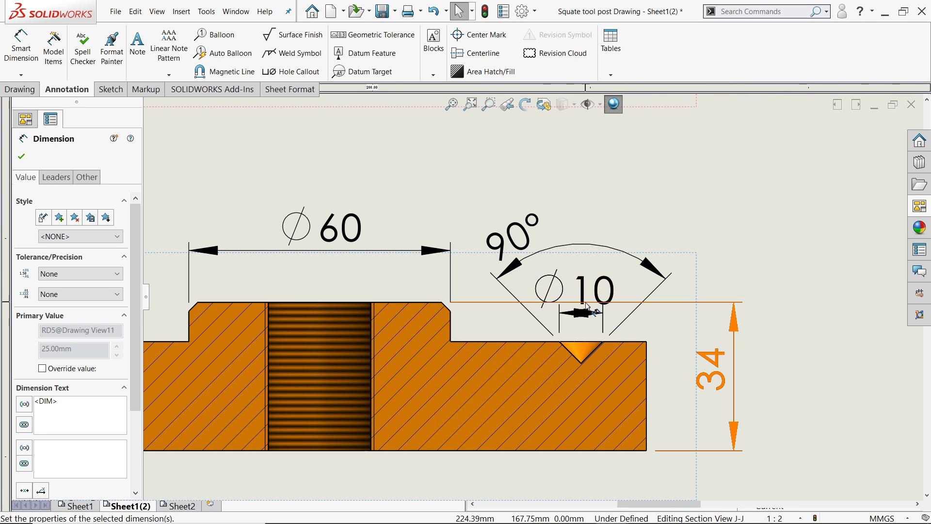
# Move the conical hole's diameter dimension in Section J-J above its angle dimension and place its arrows outside the extension lines.
pyautogui.moveTo(588, 306); pyautogui.dragTo(593, 283)
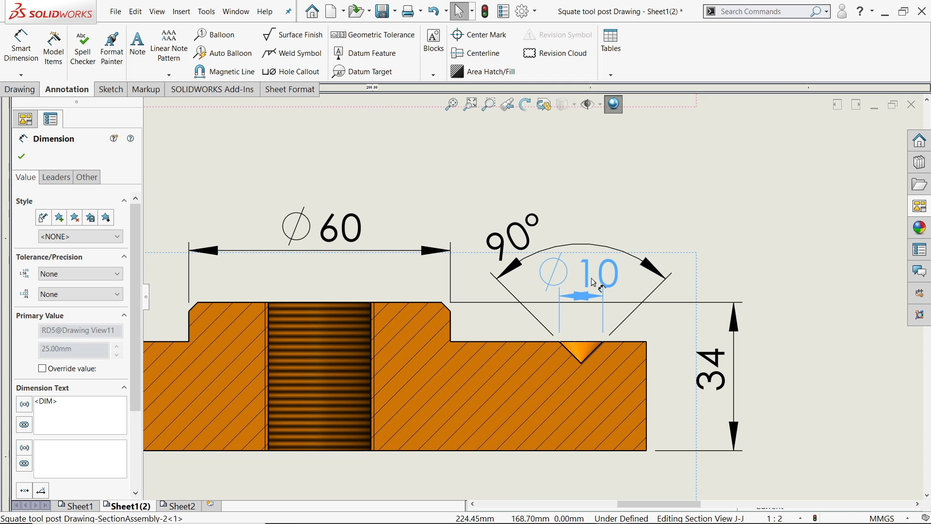
pyautogui.click(55, 177)
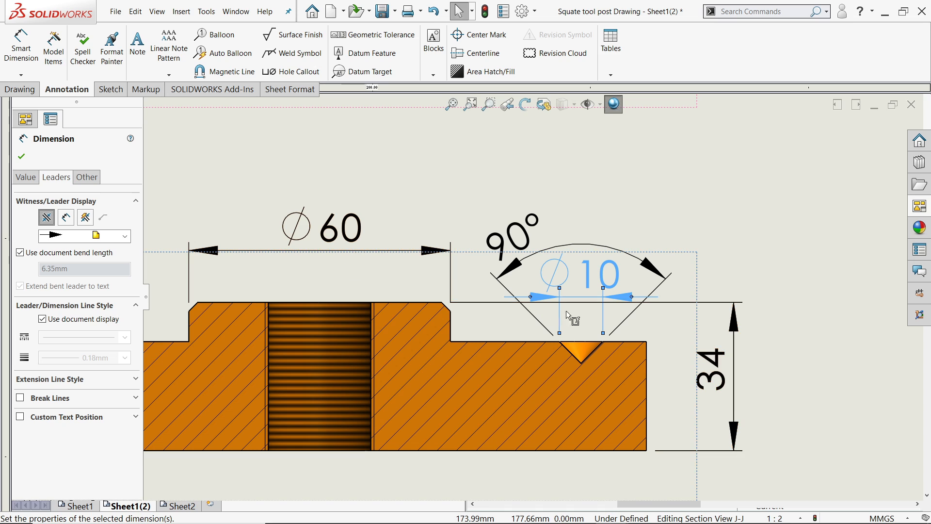
pyautogui.scroll(3, 612, 352)
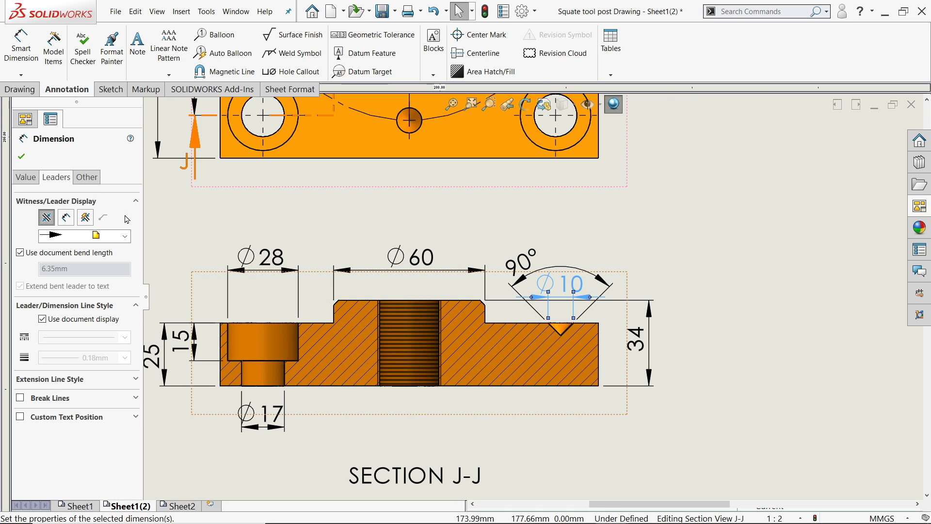
pyautogui.click(25, 157)
# Add a chamfer dimension to the boss's upper-left chamfer in Section J-J, placing its text up and to the left.
pyautogui.click(21, 74)
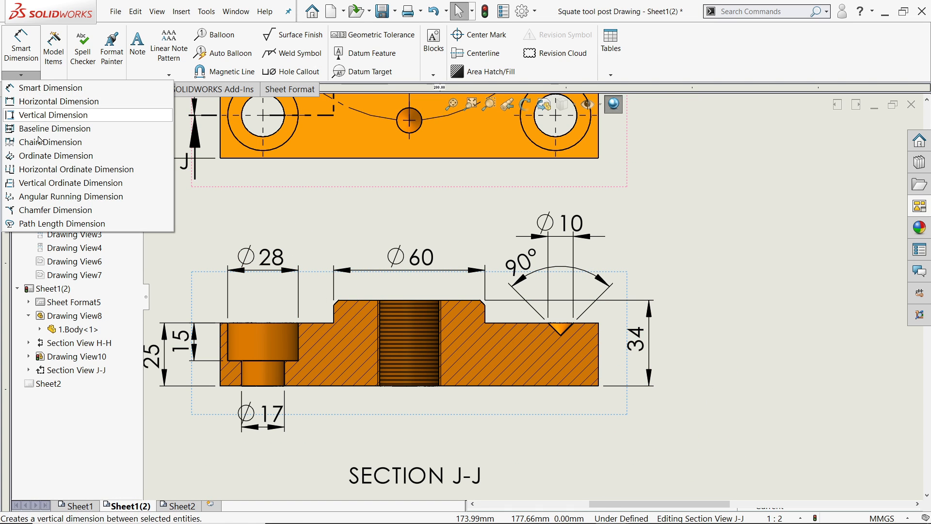
pyautogui.click(38, 210)
pyautogui.scroll(-8, 403, 310)
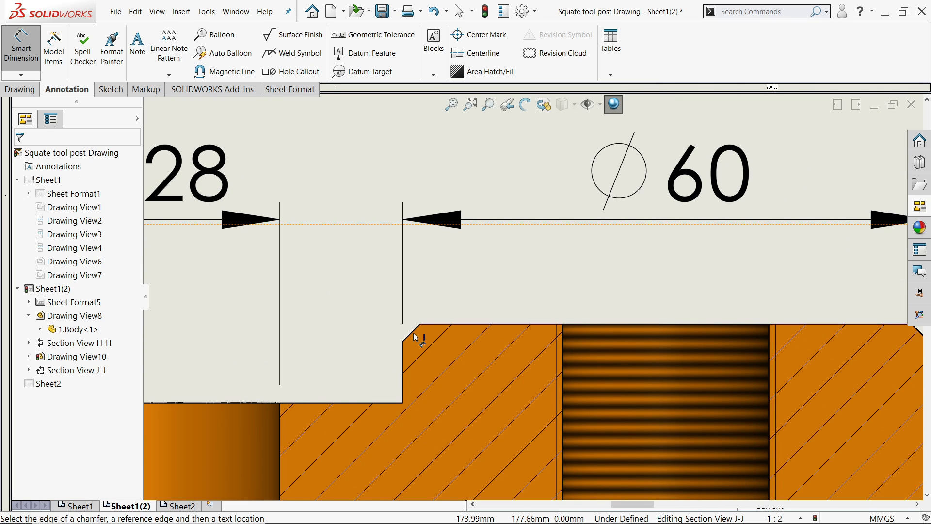
pyautogui.click(402, 341)
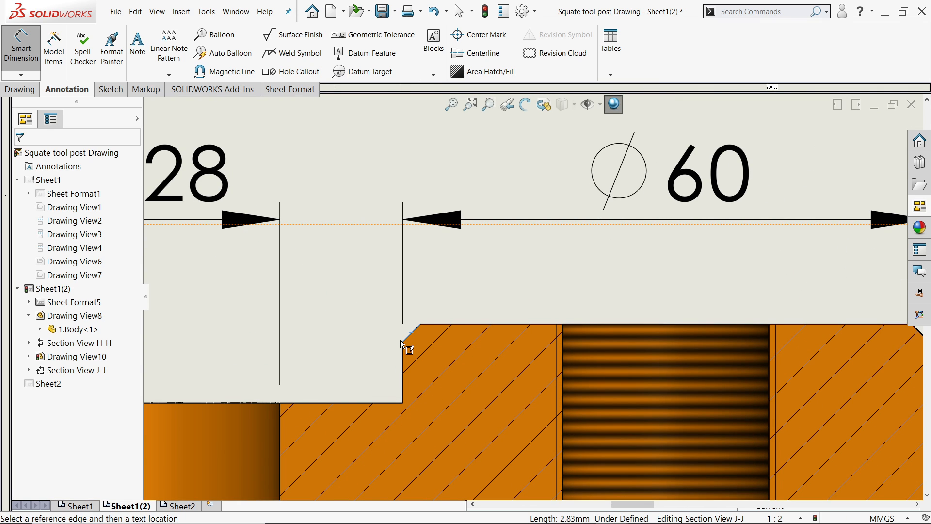
pyautogui.click(434, 325)
pyautogui.scroll(4, 354, 234)
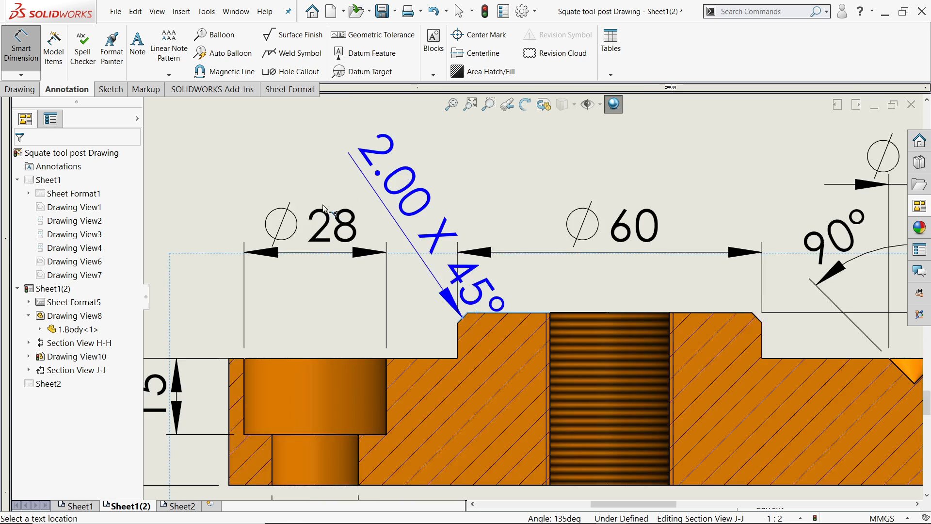
pyautogui.click(272, 160)
# Give the chamfer dimension a bent leader with horizontal text and place it above the counterbore diameter dimension.
pyautogui.click(53, 179)
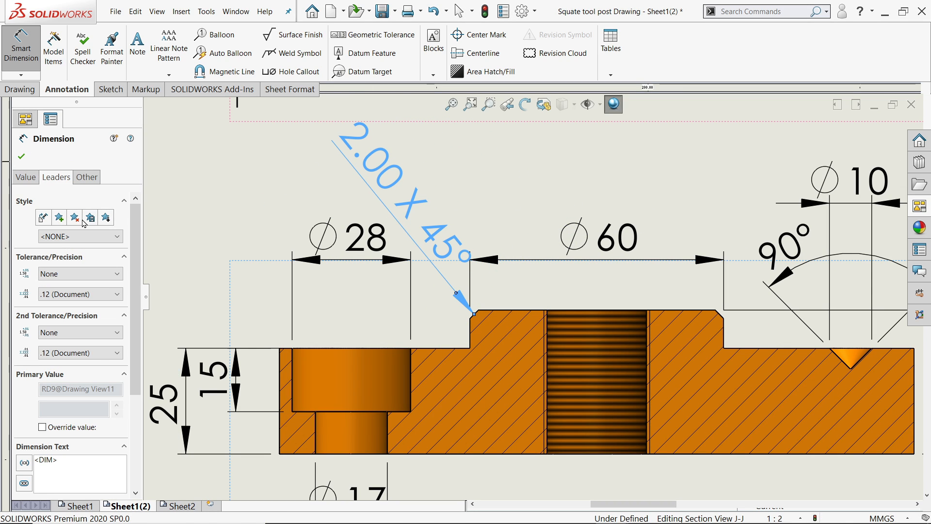
pyautogui.click(20, 364)
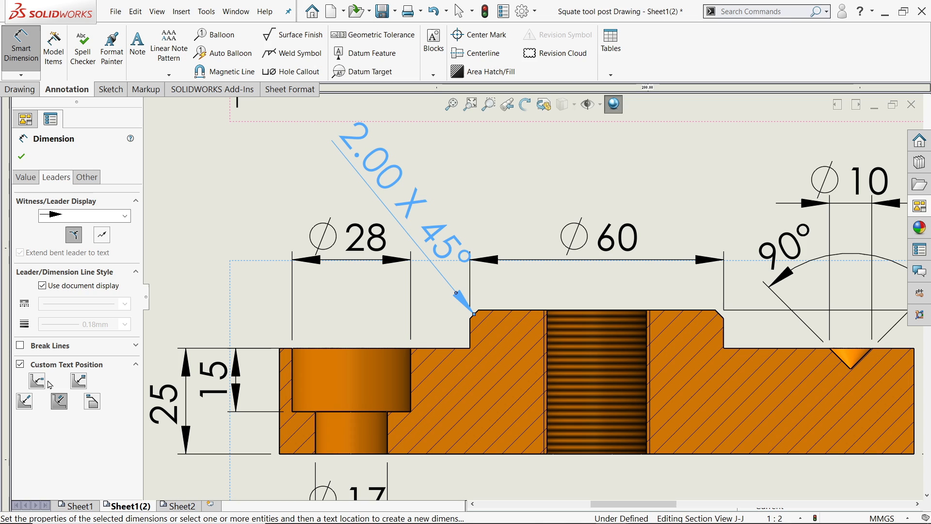
pyautogui.click(79, 382)
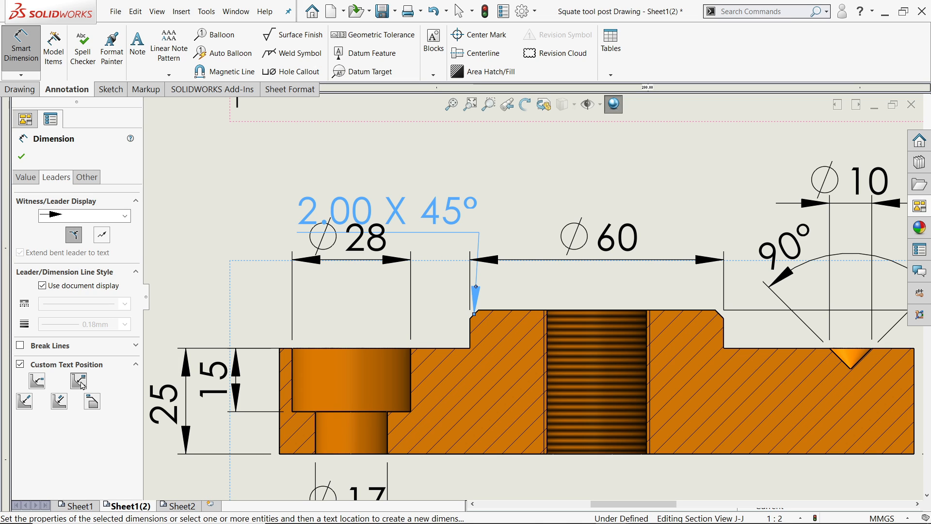
pyautogui.moveTo(388, 211); pyautogui.dragTo(338, 183)
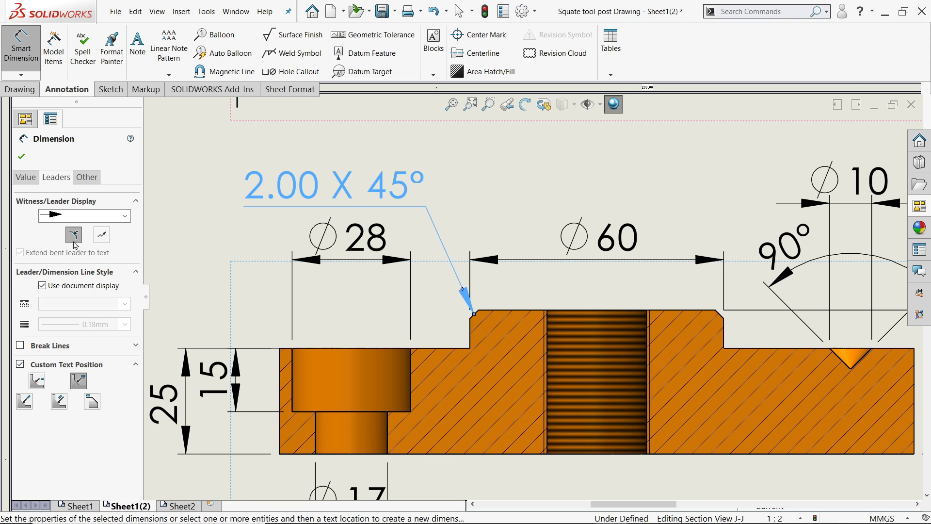
# Assign the boss chamfer dimension to the FORMAT layer.
pyautogui.click(86, 177)
pyautogui.click(77, 357)
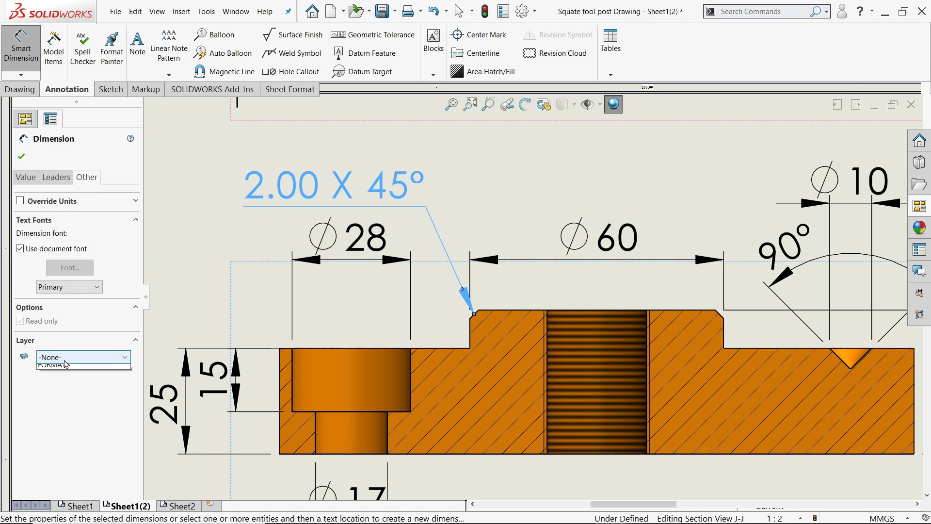
pyautogui.click(59, 380)
# Set the chamfer dimension's primary unit precision to None and shift its text slightly closer to the boss.
pyautogui.click(35, 179)
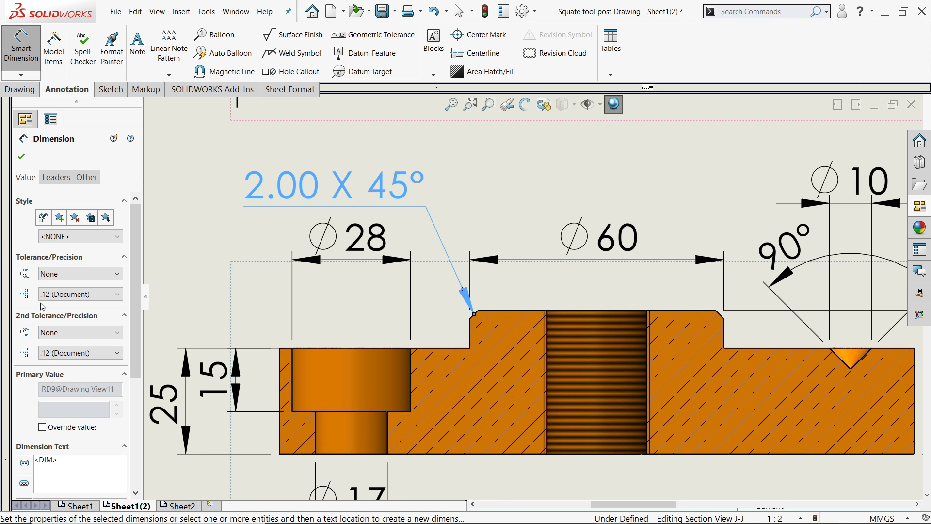
pyautogui.click(49, 357)
pyautogui.click(60, 294)
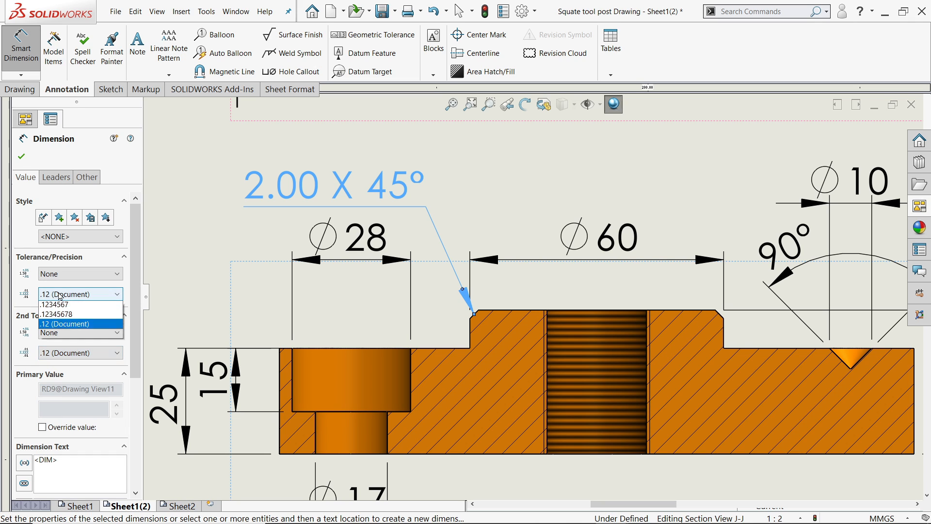
pyautogui.click(64, 309)
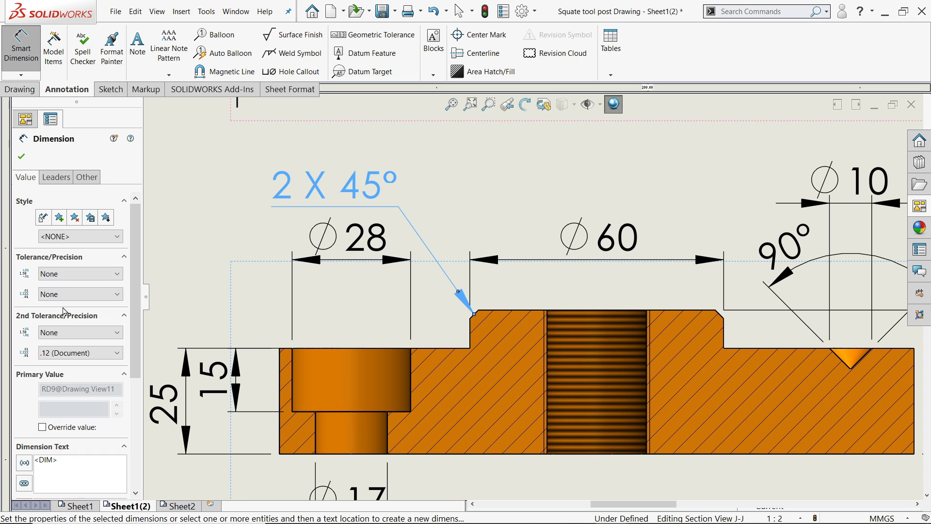
pyautogui.click(21, 156)
pyautogui.moveTo(342, 190); pyautogui.dragTo(359, 193)
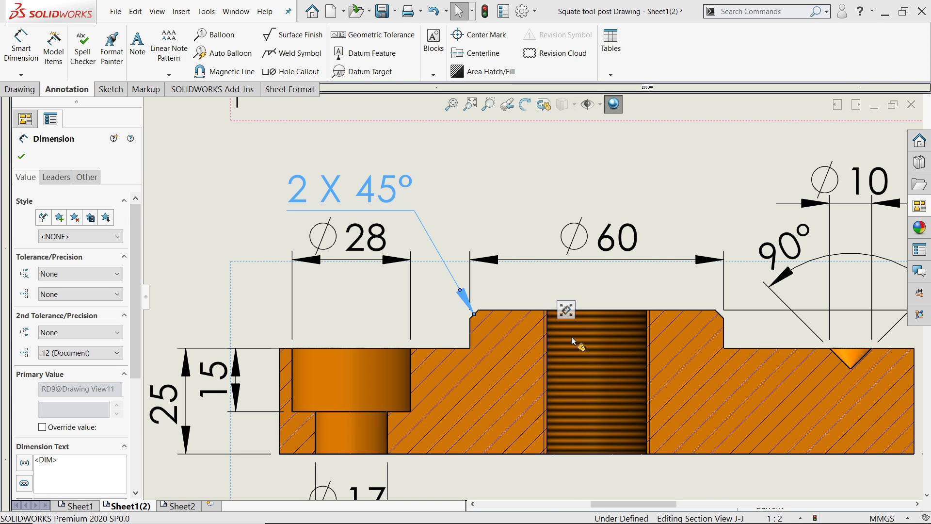
# Add a hole callout to the central threaded hole in the orange base plate's plan view, placed to the right of the plate.
pyautogui.scroll(5, 571, 339)
pyautogui.scroll(3, 571, 339)
pyautogui.scroll(-3, 542, 238)
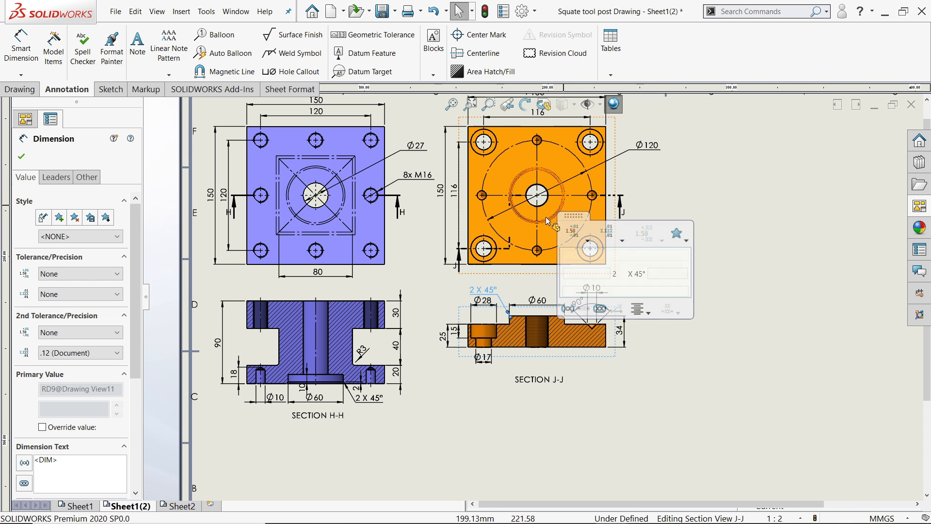
pyautogui.scroll(-4, 565, 165)
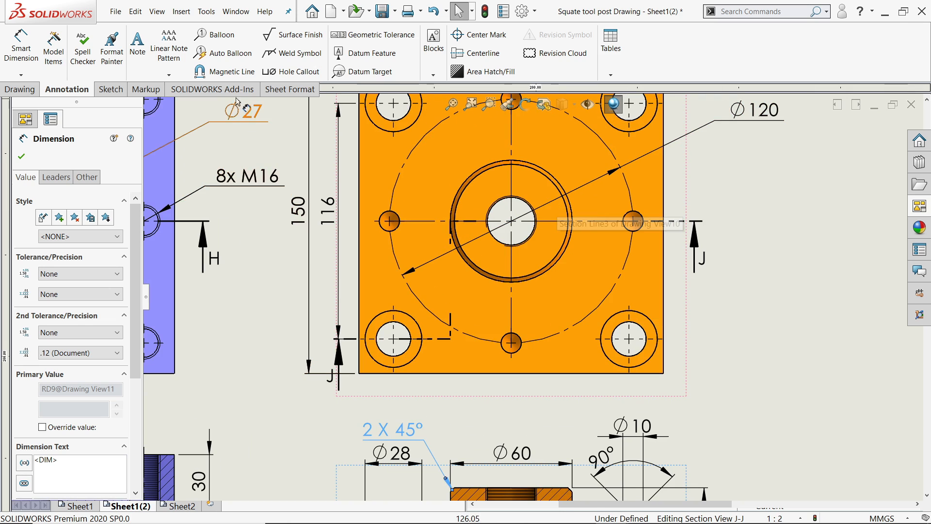
pyautogui.click(291, 72)
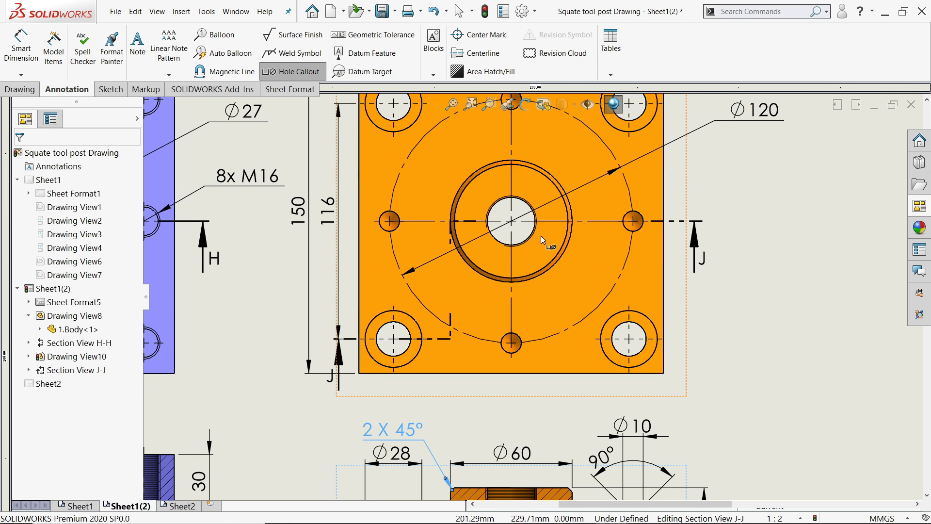
pyautogui.click(537, 219)
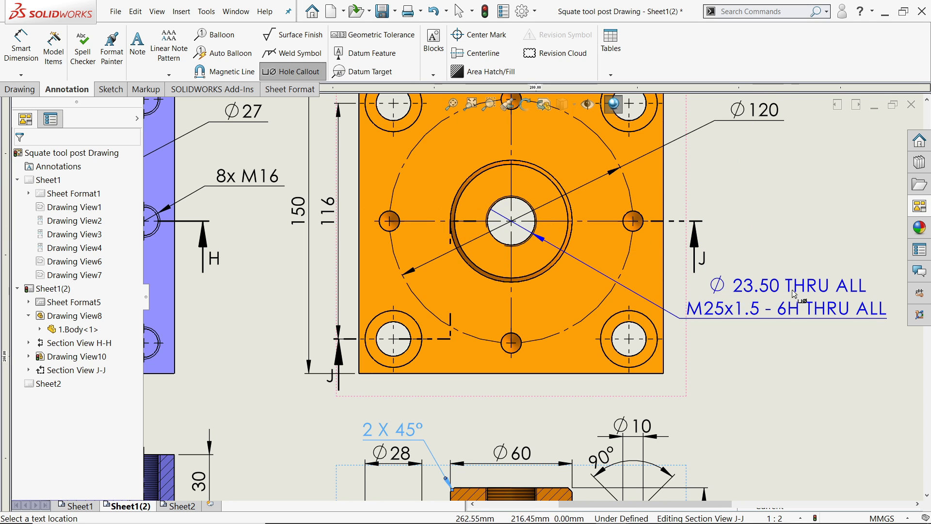
pyautogui.click(797, 294)
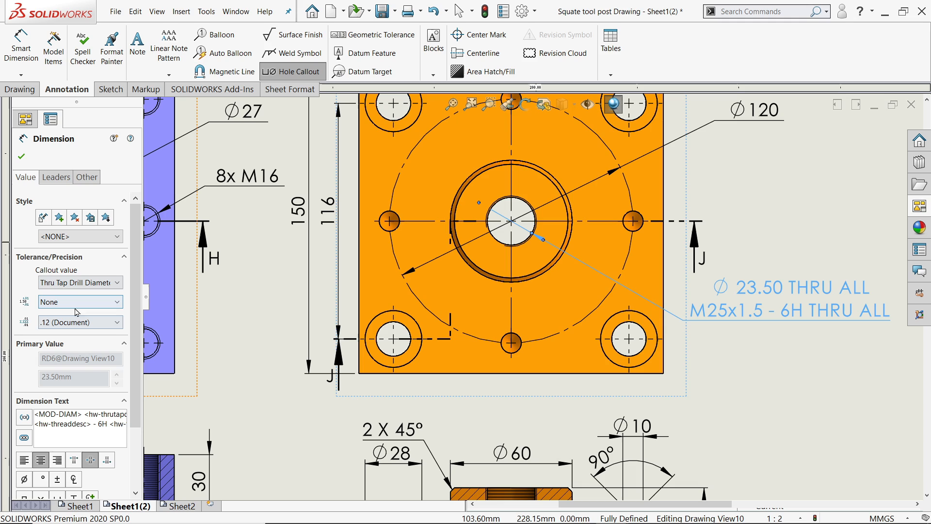
# Assign the threaded hole's callout to the FORMAT layer and place its arrows inside the hole circle.
pyautogui.click(86, 177)
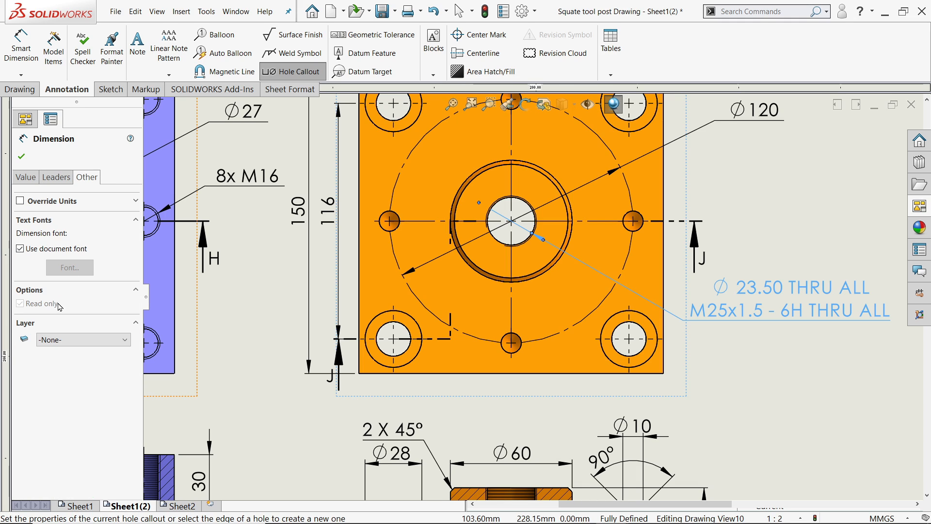
pyautogui.click(78, 340)
pyautogui.click(53, 361)
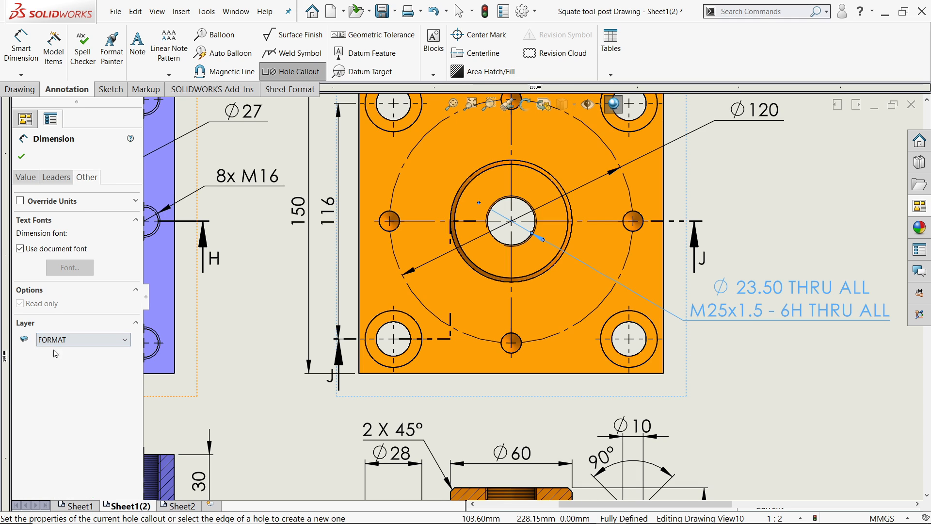
pyautogui.click(57, 178)
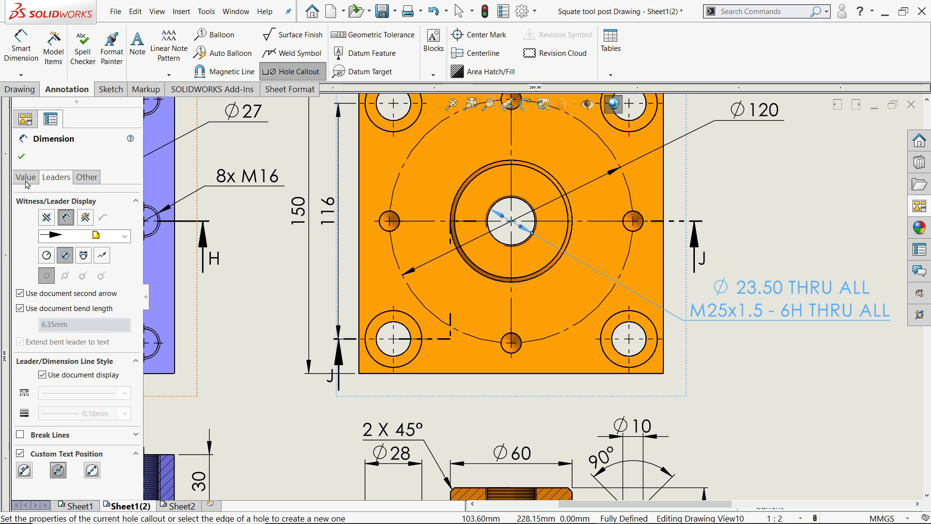
pyautogui.click(21, 157)
# Move the bolt circle diameter dimension and the threaded hole callout slightly closer to the base plate's plan view.
pyautogui.scroll(3, 551, 315)
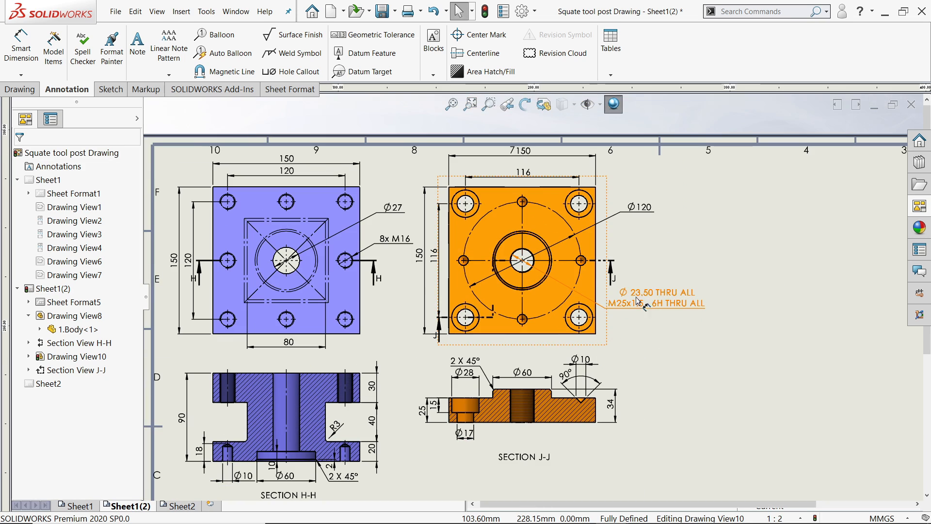
pyautogui.scroll(-3, 637, 272)
pyautogui.scroll(-2, 637, 272)
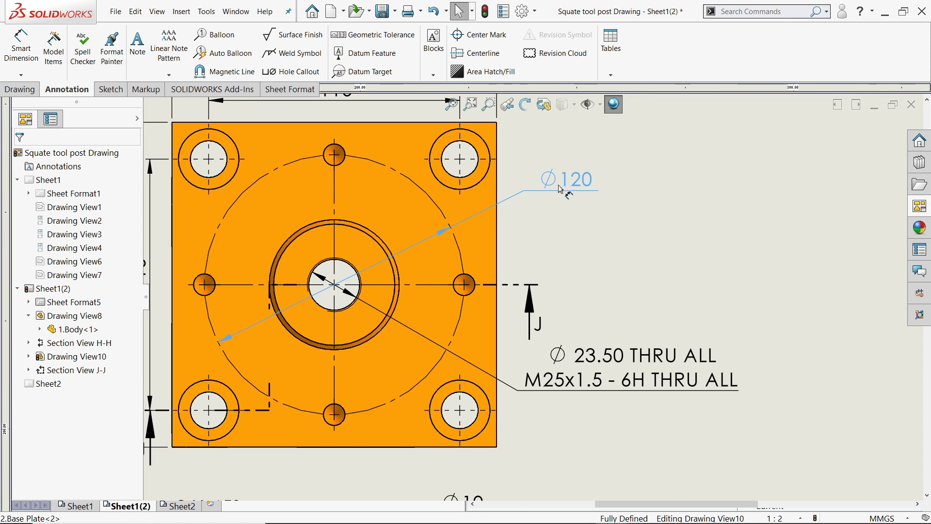
pyautogui.click(551, 190)
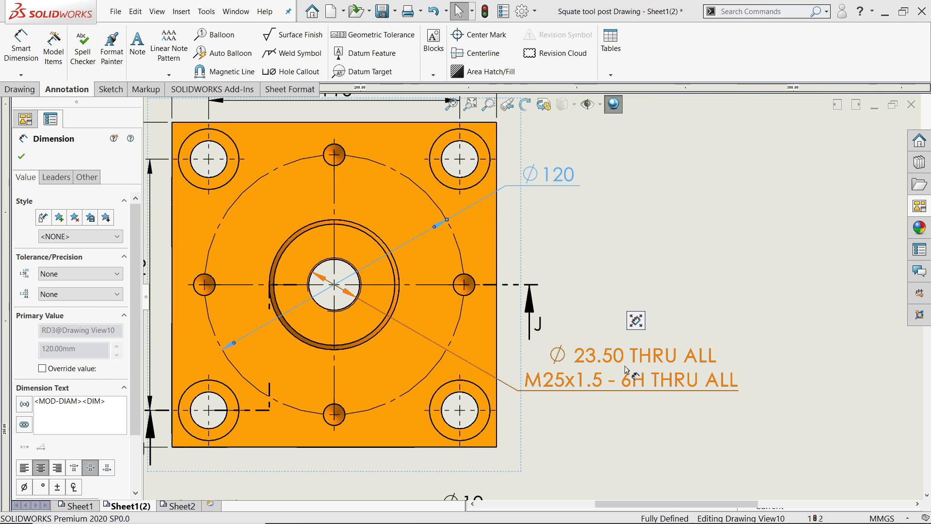
pyautogui.moveTo(625, 373); pyautogui.dragTo(606, 367)
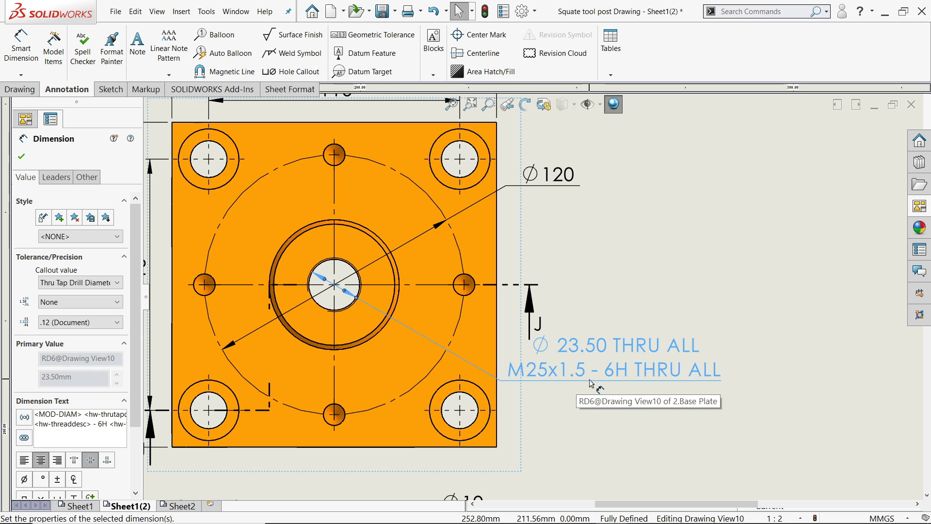
# Remove the hyphen before 6H in the thread callout, start a new line at 6H, and reposition the callout.
pyautogui.scroll(4, 614, 375)
pyautogui.scroll(-2, 561, 332)
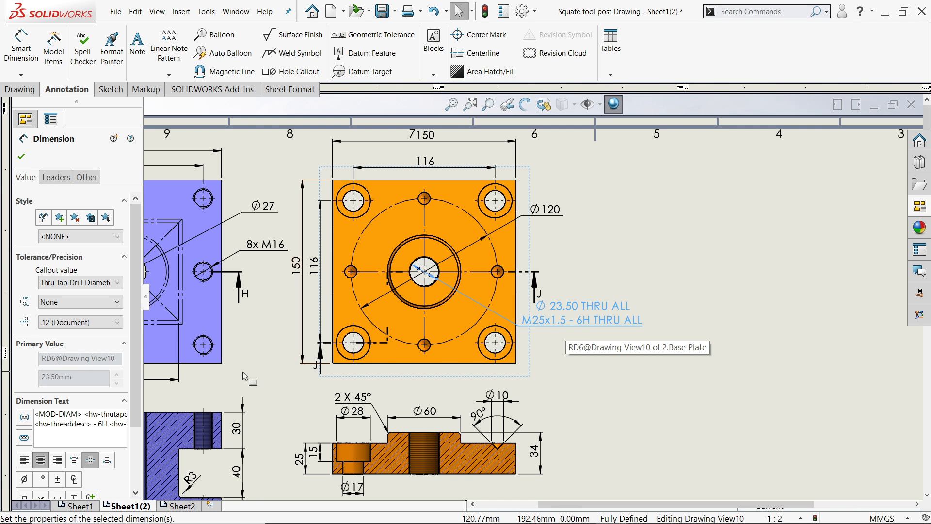
pyautogui.scroll(-3, 130, 420)
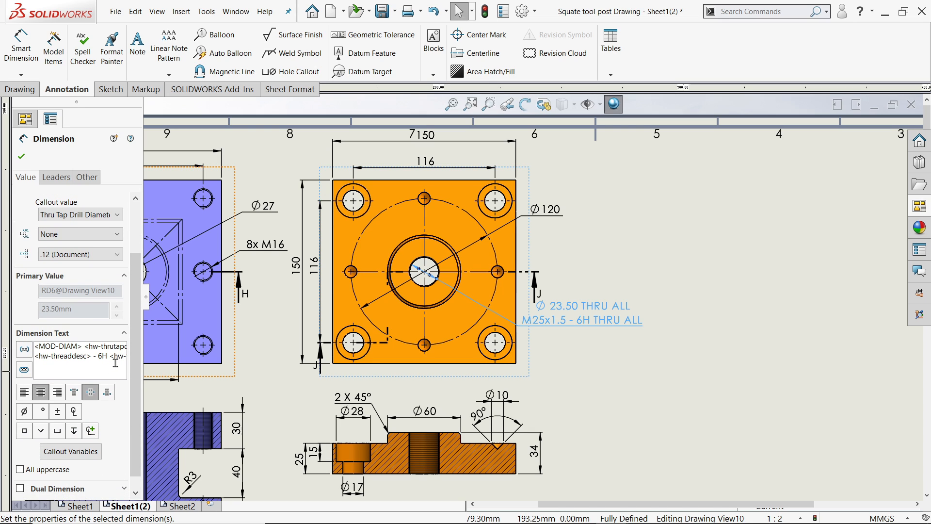
pyautogui.press('BackSpace')
pyautogui.press('BackSpace')
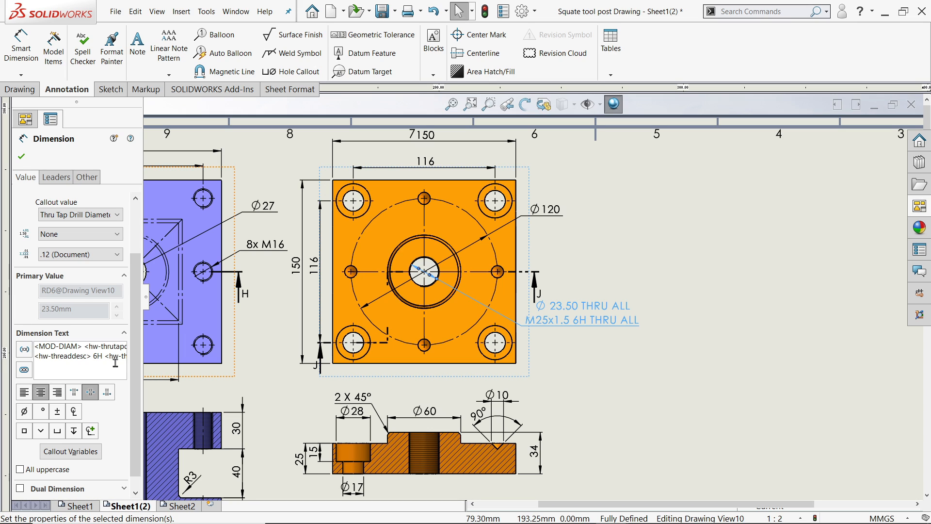
pyautogui.press('Return')
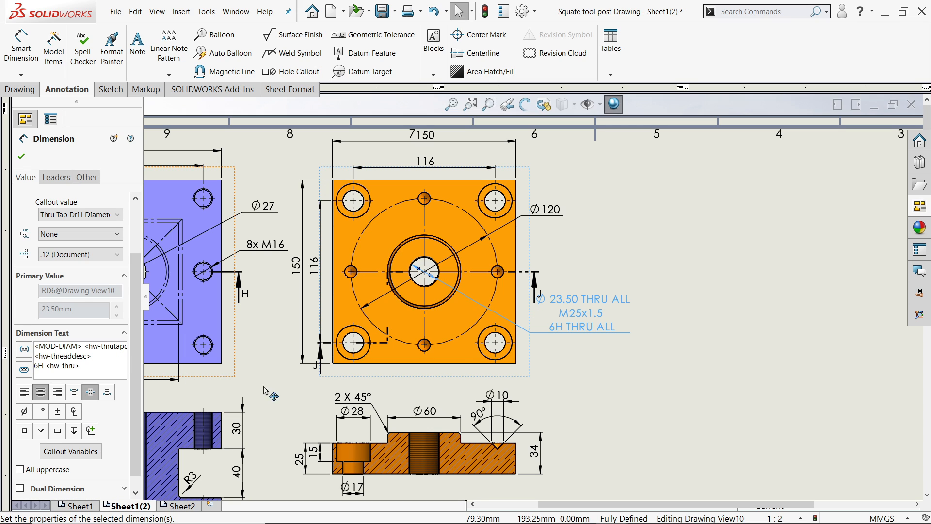
pyautogui.moveTo(579, 305); pyautogui.dragTo(571, 325)
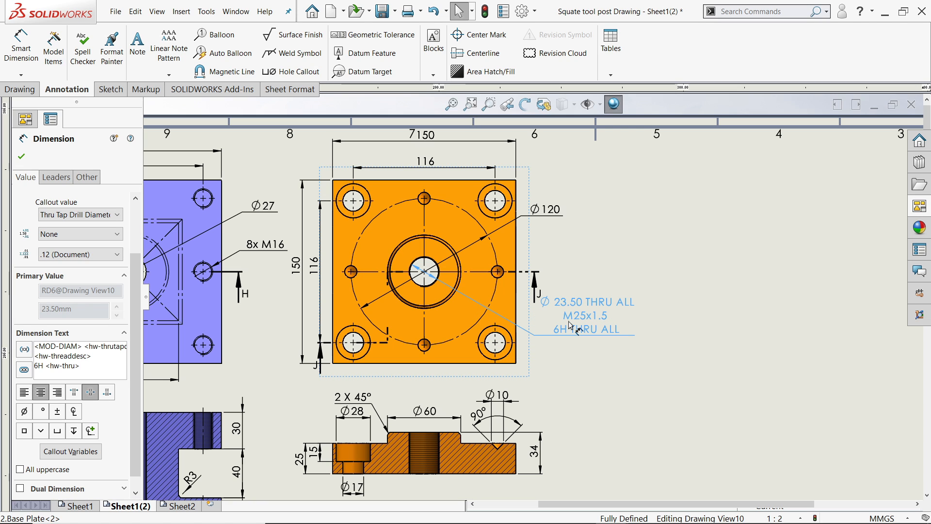
# Review the full dimension text of the threaded hole callout in the base plate's plan view and close its properties.
pyautogui.scroll(-3, 572, 324)
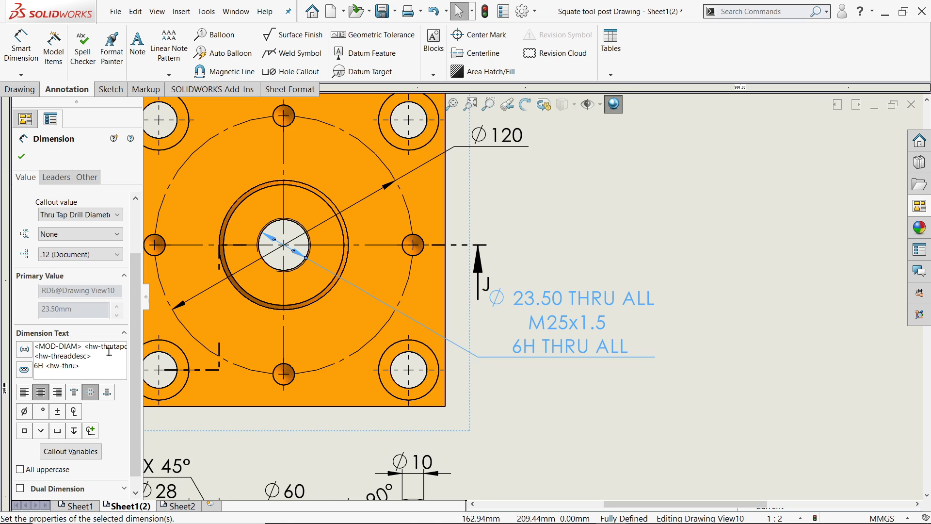
pyautogui.moveTo(121, 348); pyautogui.dragTo(138, 347)
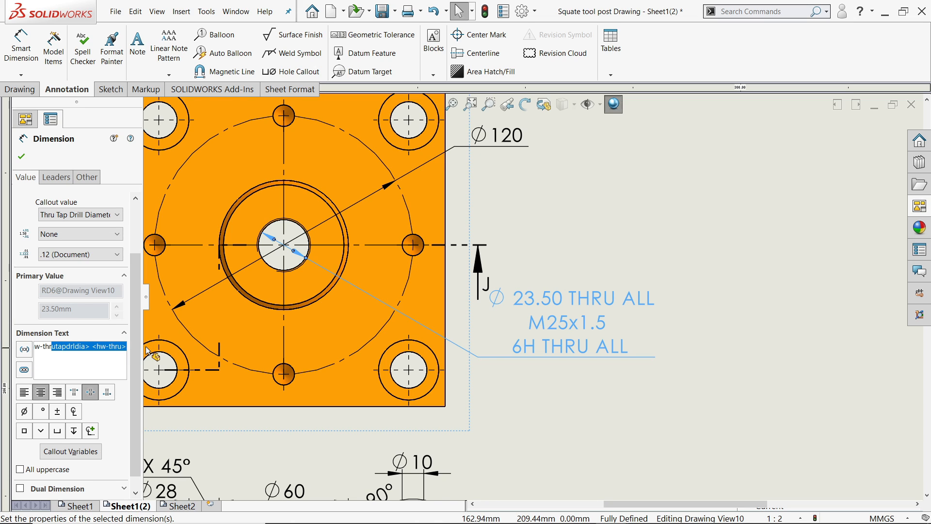
pyautogui.click(530, 410)
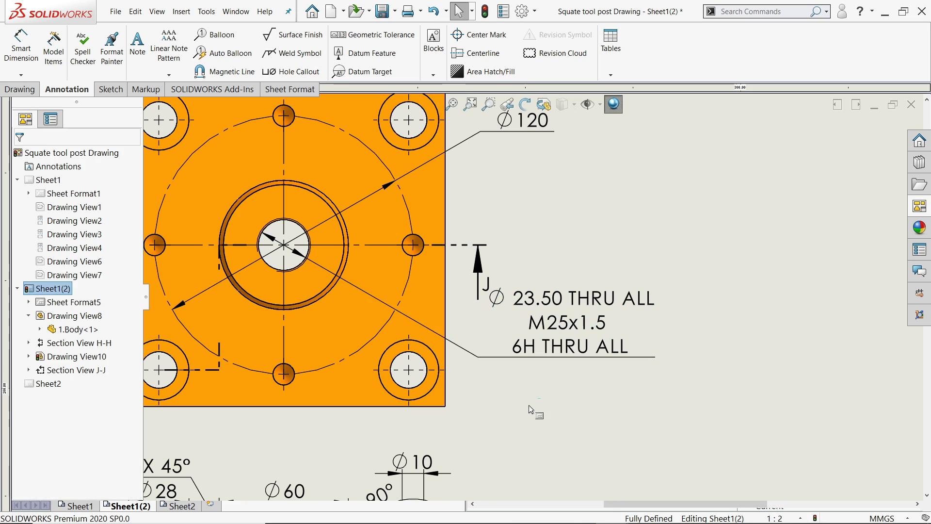
# Move the SECTION J-J label slightly closer to the base plate's section view.
pyautogui.scroll(4, 529, 406)
pyautogui.scroll(-2, 427, 473)
pyautogui.moveTo(459, 398); pyautogui.dragTo(472, 386)
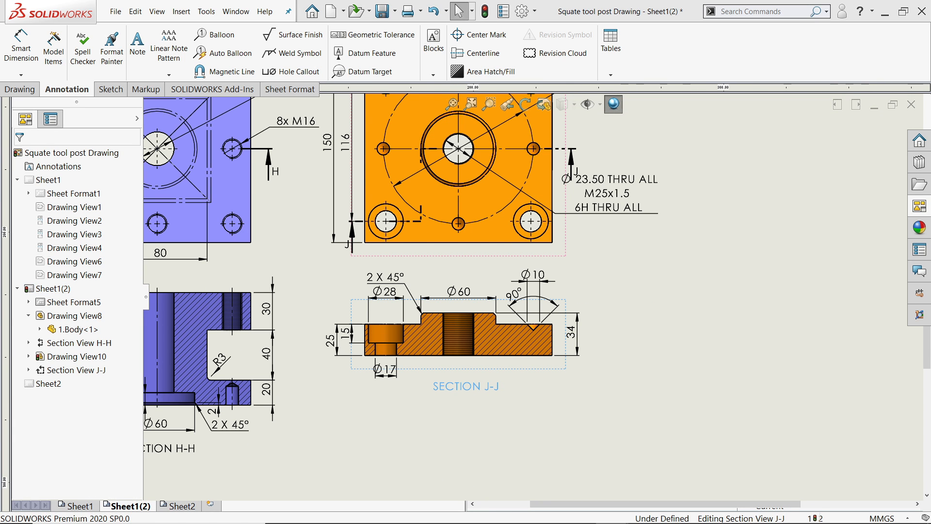
# Add a note reading "1.BODY" below the SECTION H-H label.
pyautogui.scroll(4, 527, 341)
pyautogui.scroll(-2, 388, 353)
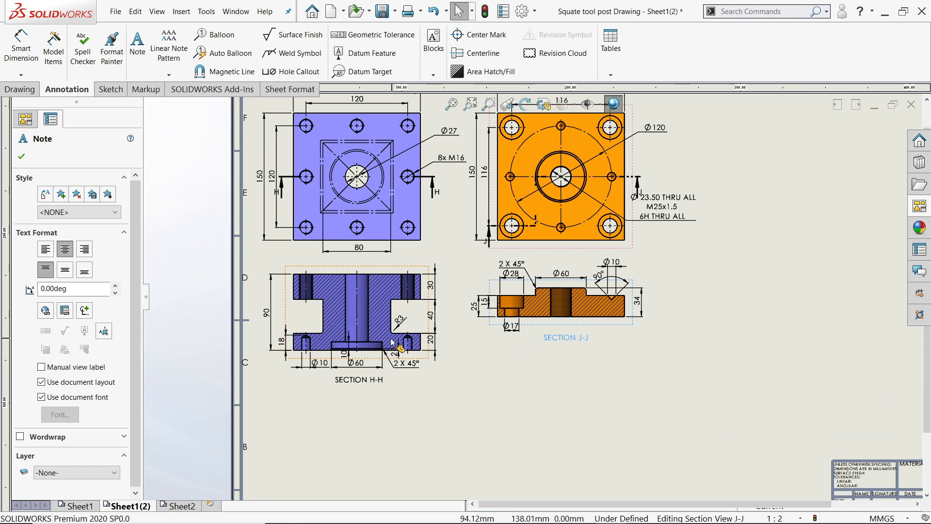
pyautogui.click(137, 52)
pyautogui.click(349, 402)
pyautogui.scroll(-3, 362, 384)
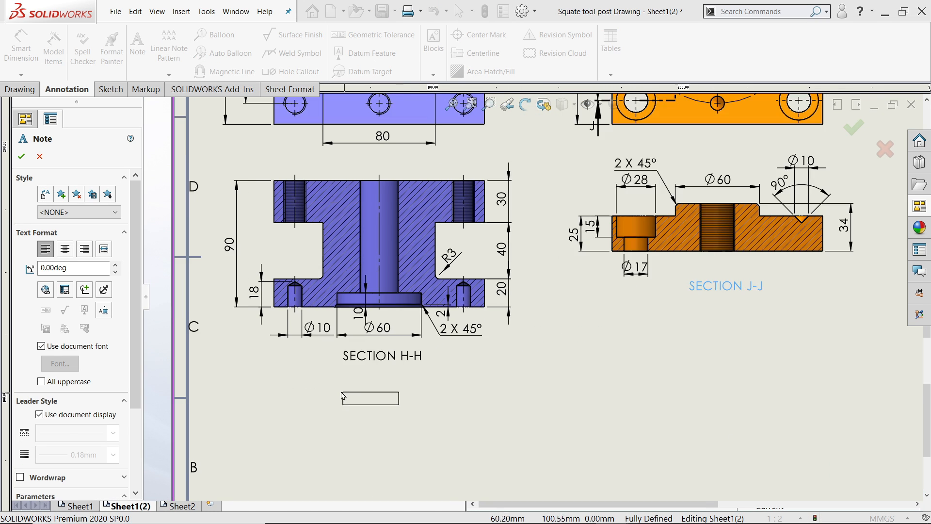
pyautogui.moveTo(362, 384); pyautogui.dragTo(484, 408)
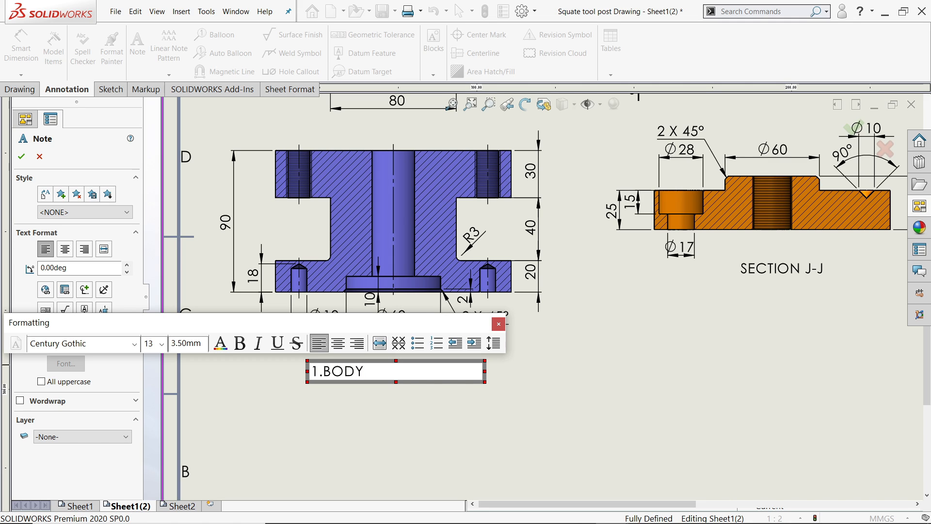
# Format the 1.BODY note as size 20, bold and blue, and place it directly beneath the SECTION H-H label.
pyautogui.moveTo(358, 371); pyautogui.dragTo(270, 370)
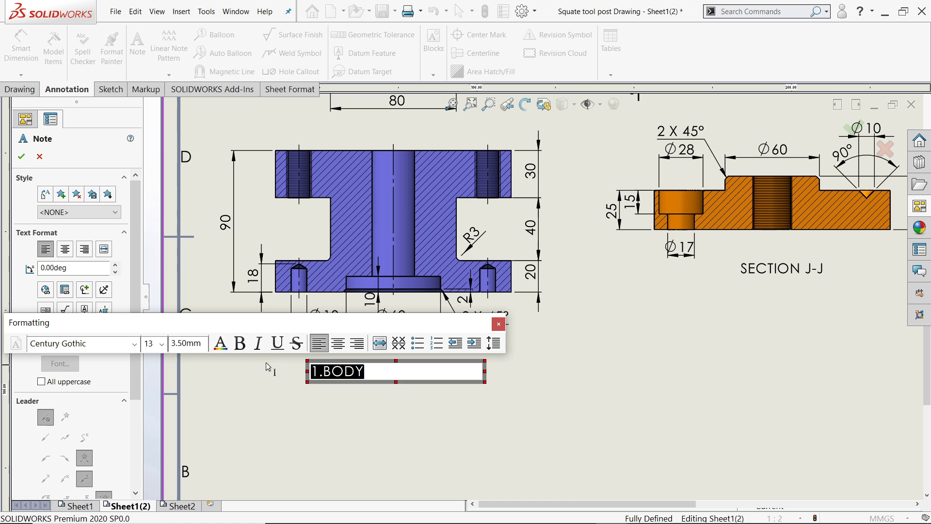
pyautogui.click(163, 345)
pyautogui.click(153, 252)
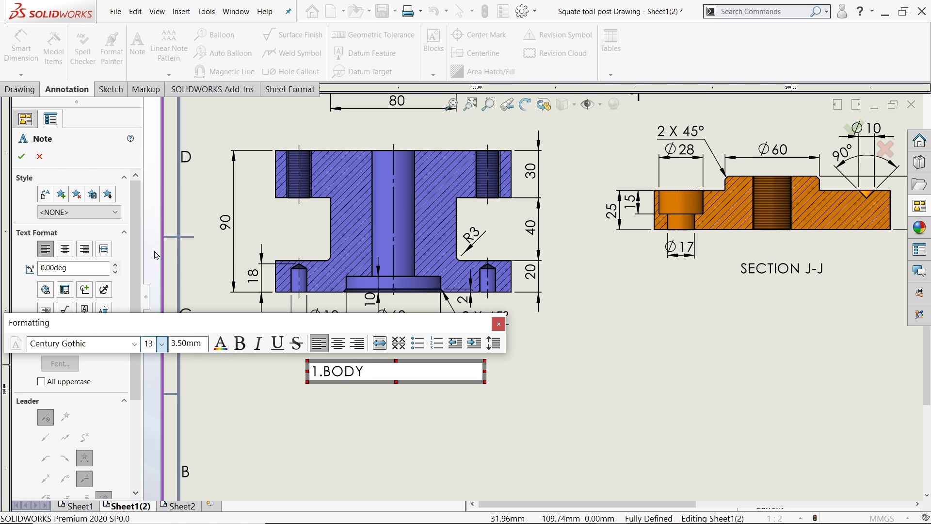
pyautogui.moveTo(368, 371); pyautogui.dragTo(310, 371)
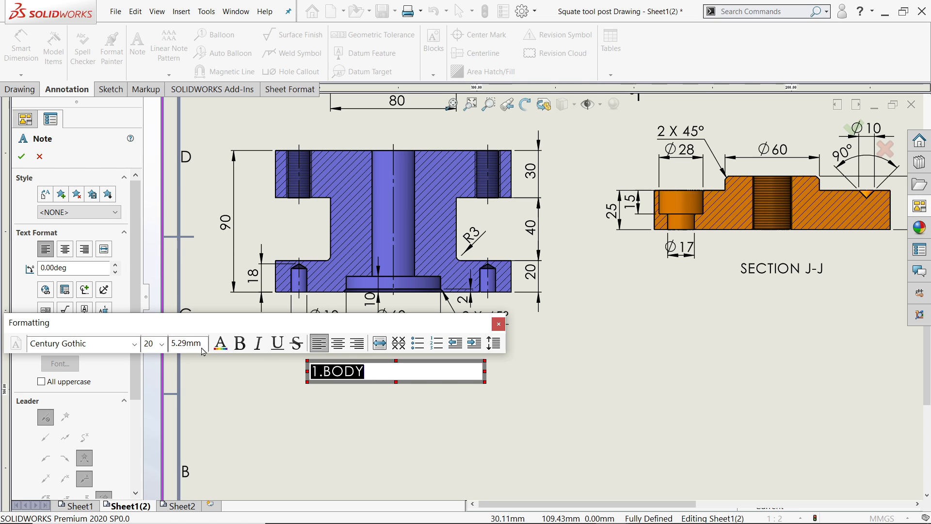
pyautogui.click(240, 344)
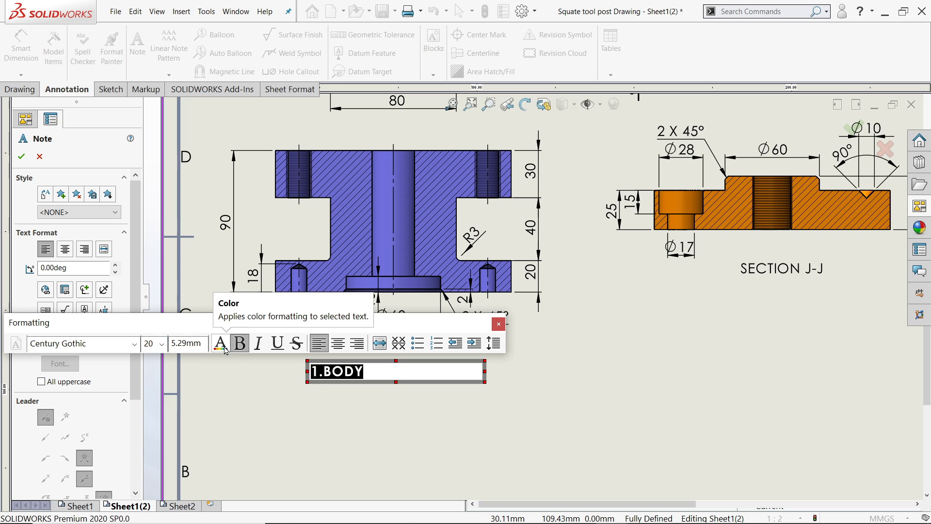
pyautogui.click(221, 345)
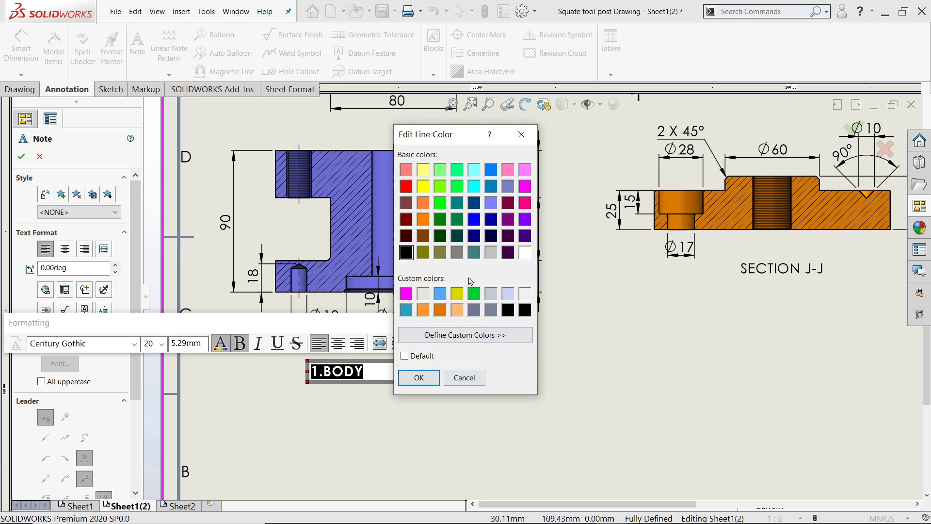
pyautogui.click(419, 377)
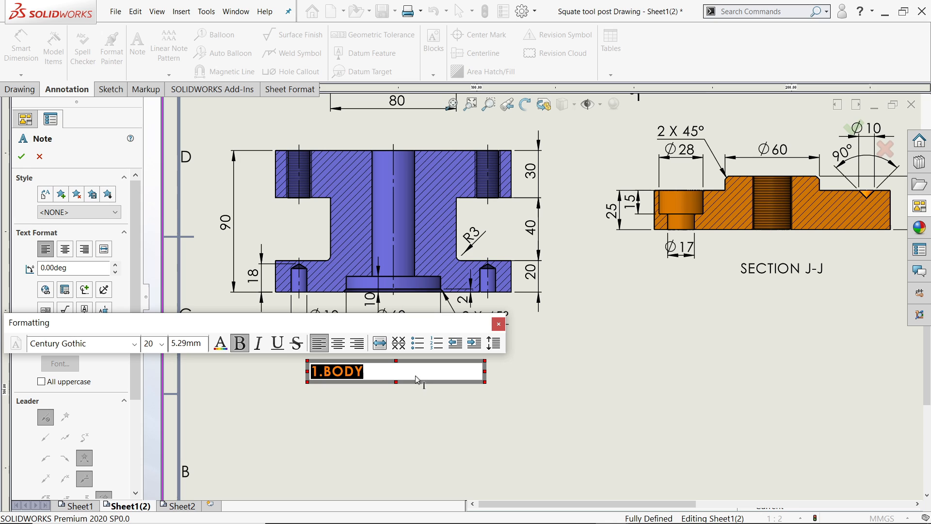
pyautogui.click(25, 157)
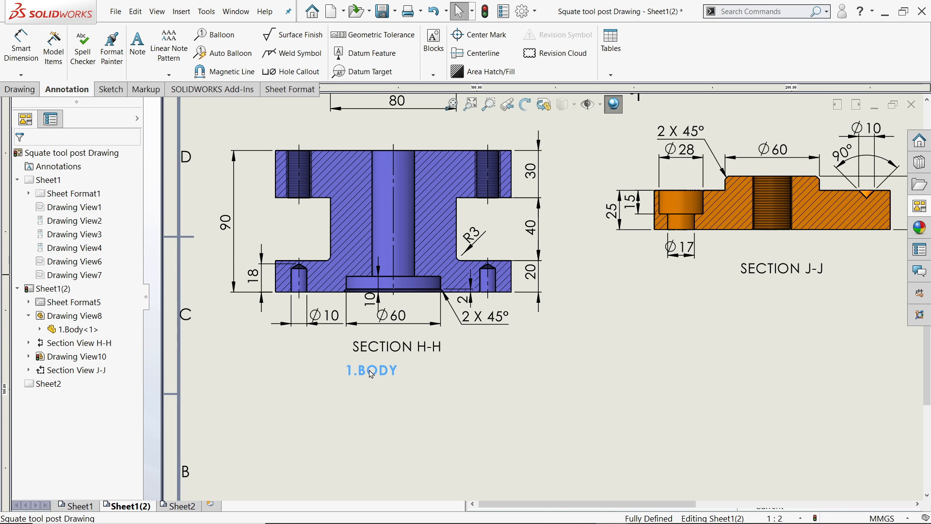
pyautogui.moveTo(371, 374); pyautogui.dragTo(386, 369)
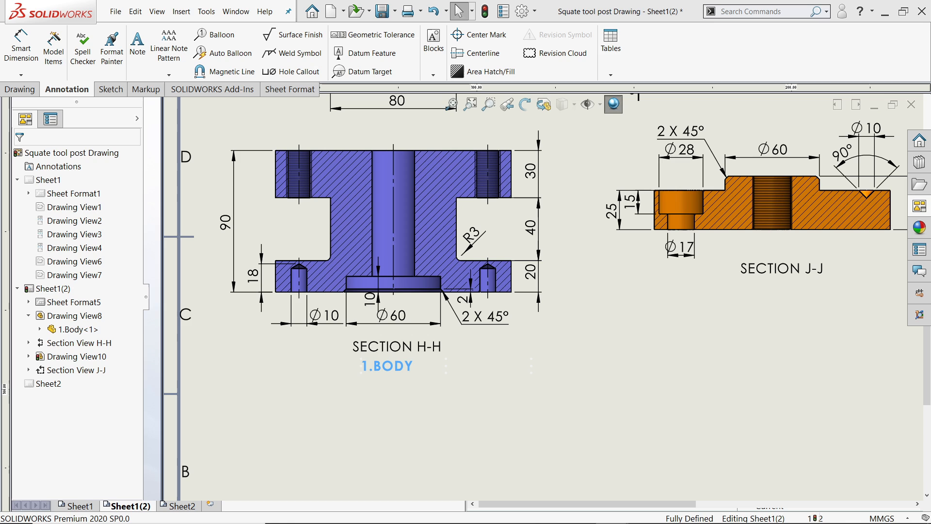
# Reapply font size 20 to the 1.BODY note's text.
pyautogui.scroll(3, 468, 333)
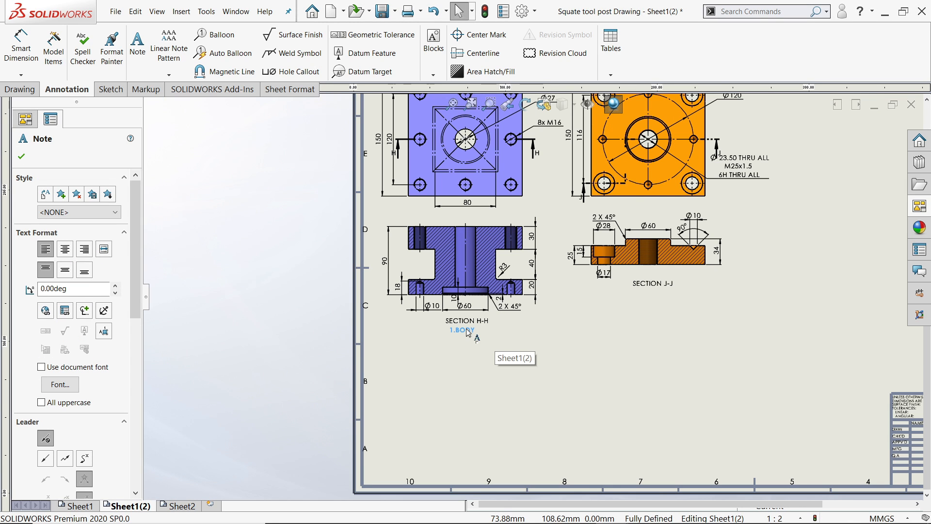
pyautogui.doubleClick(480, 333)
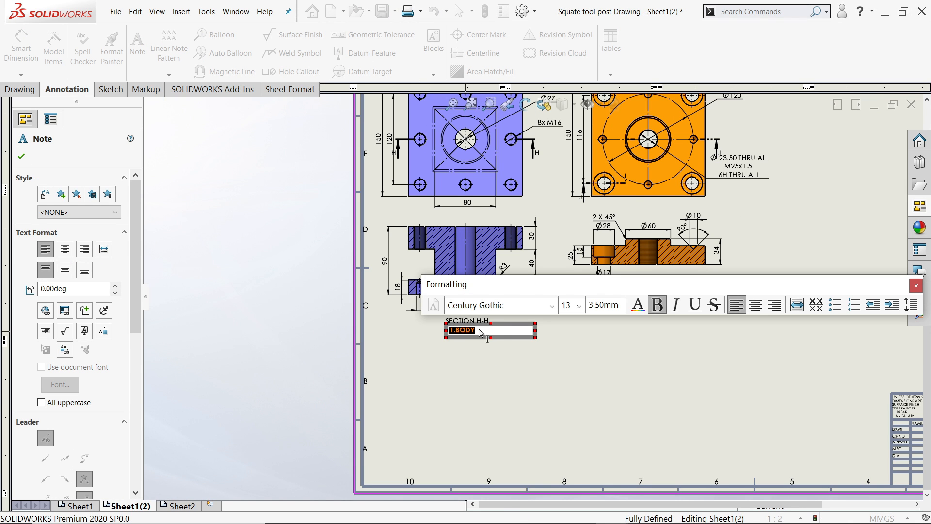
pyautogui.click(580, 307)
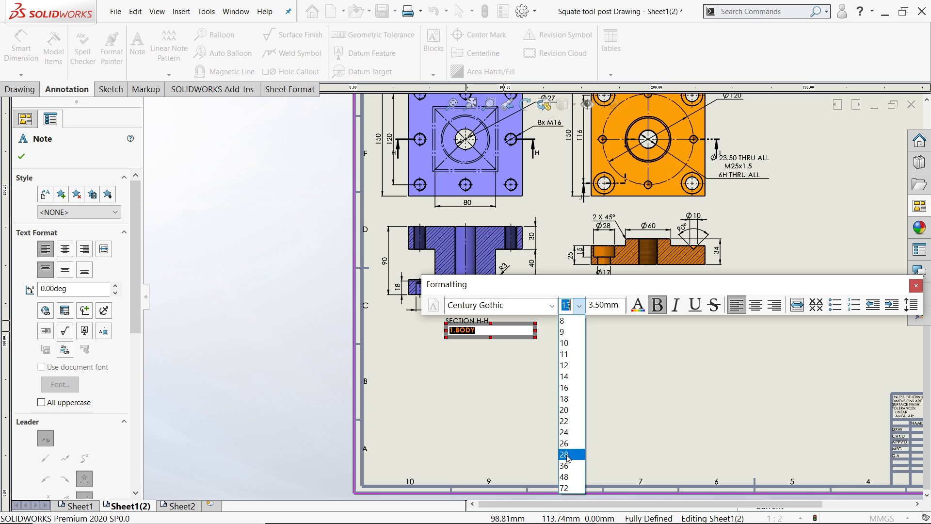
pyautogui.click(570, 413)
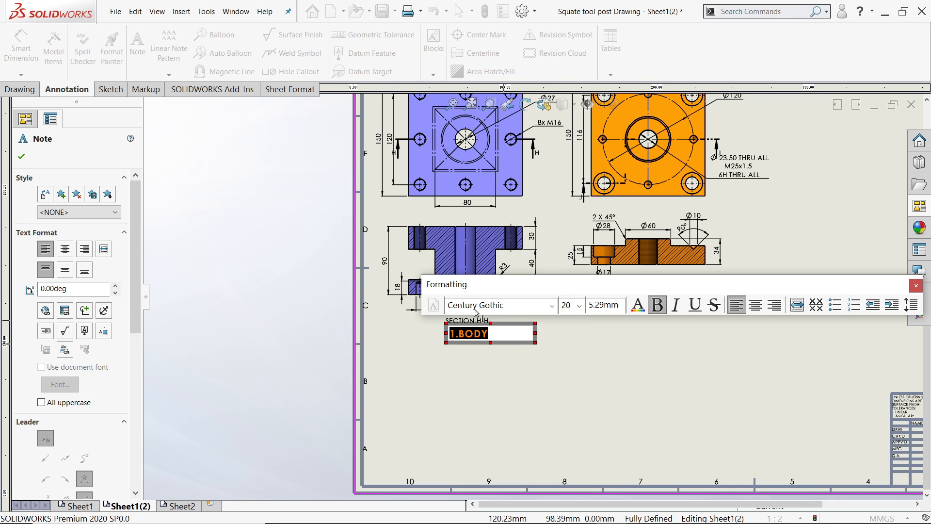
pyautogui.click(23, 158)
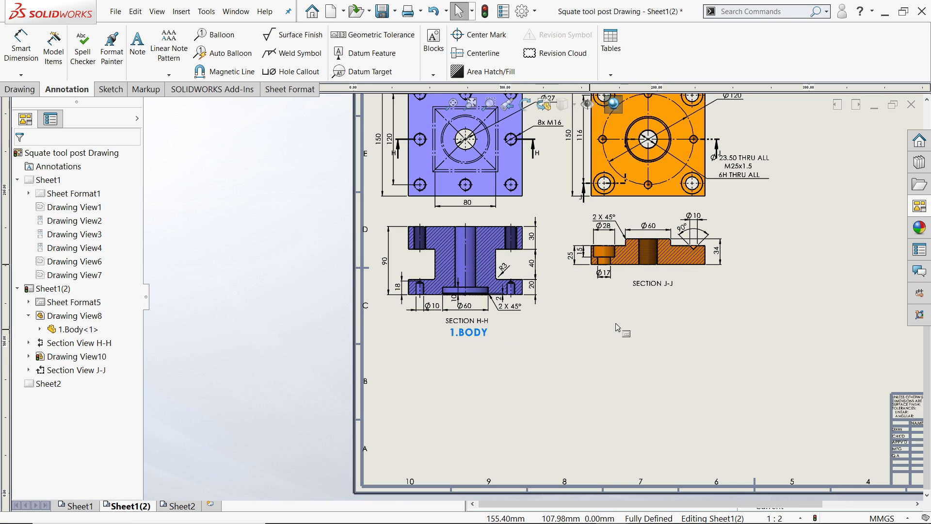
# Add a note reading "2.BASE PLATE" below the SECTION J-J label.
pyautogui.scroll(-2, 693, 318)
pyautogui.click(136, 48)
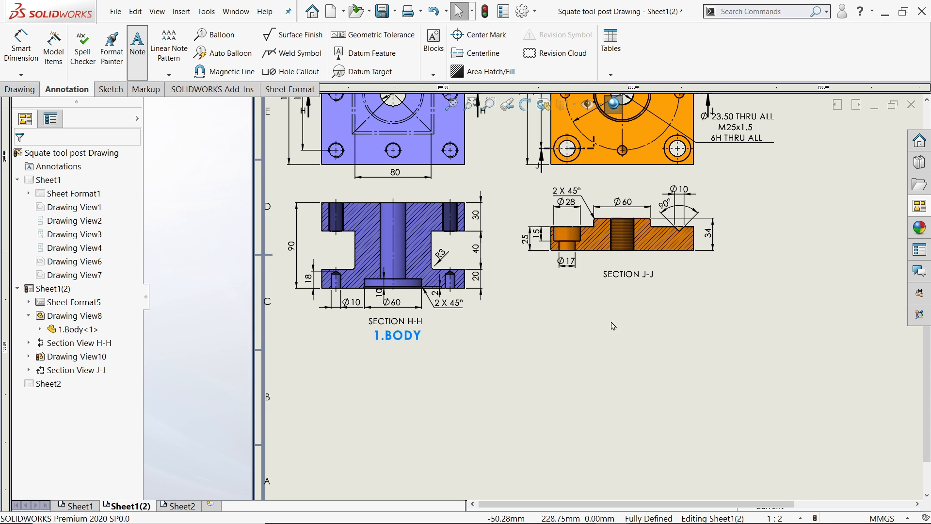
pyautogui.click(582, 298)
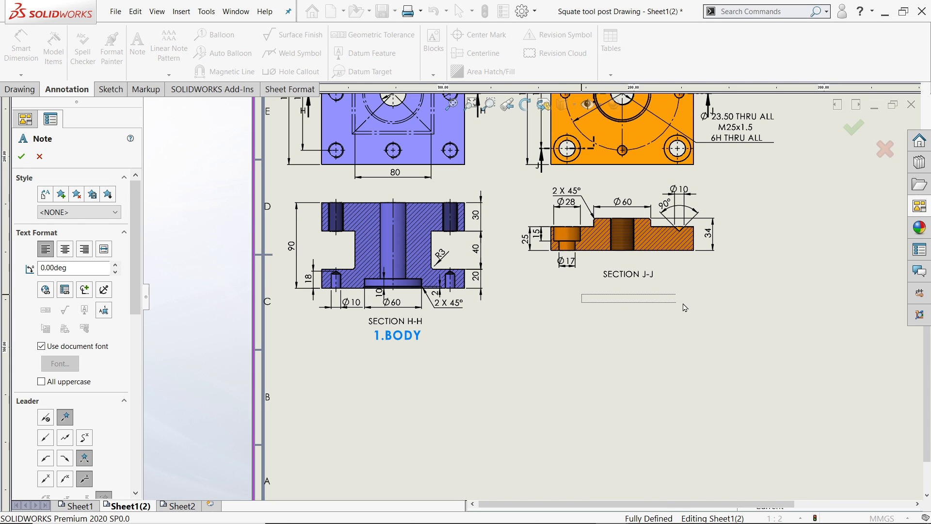
pyautogui.moveTo(685, 307); pyautogui.dragTo(685, 303)
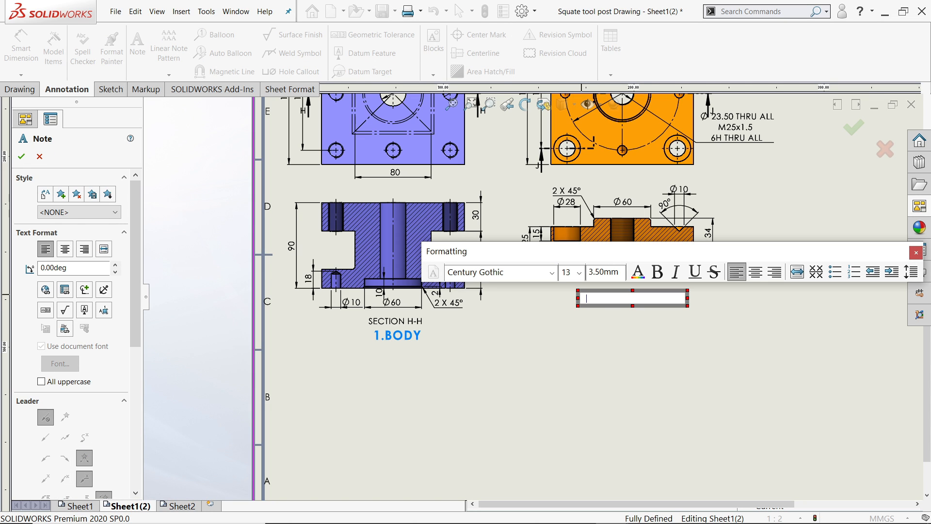
pyautogui.write('2.BASE PLATE')
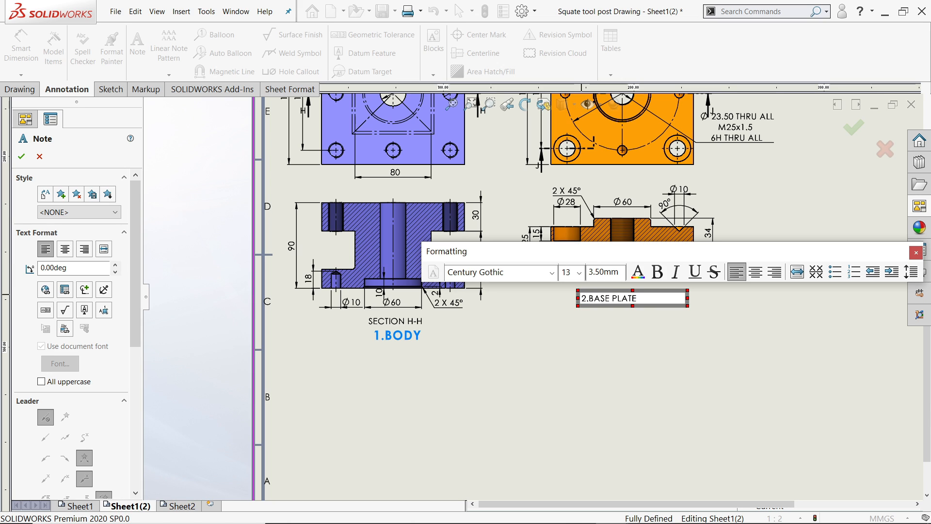
# Format the 2.BASE PLATE note as bold, orange and size 20, and move it level with the 1.BODY note.
pyautogui.moveTo(649, 300); pyautogui.dragTo(565, 291)
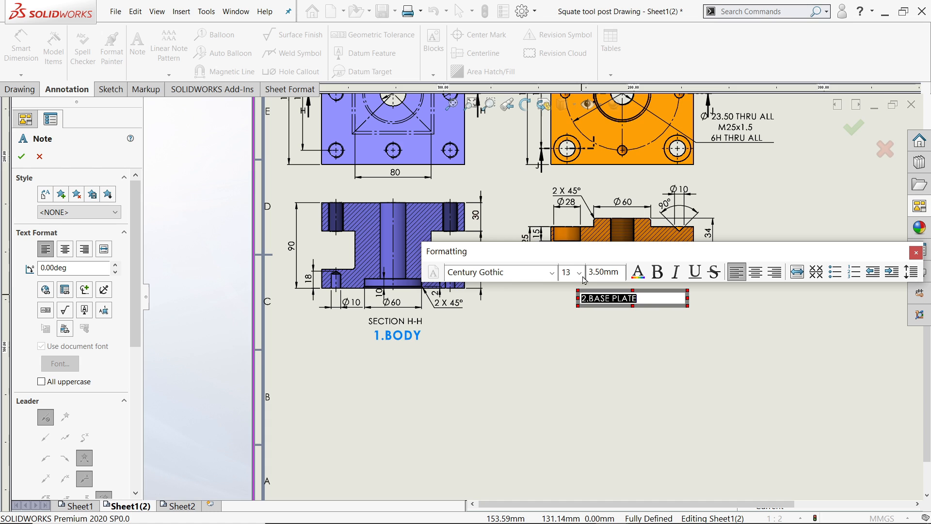
pyautogui.click(657, 272)
pyautogui.click(638, 272)
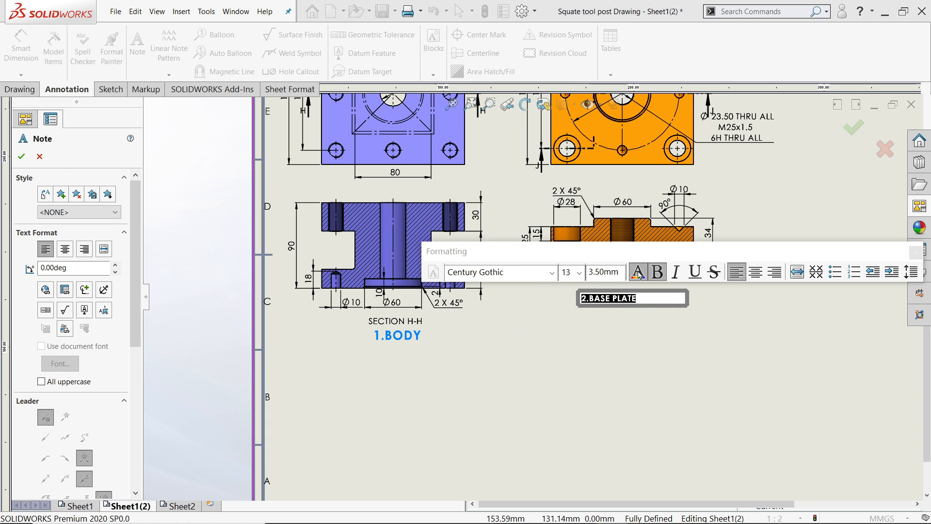
pyautogui.click(419, 378)
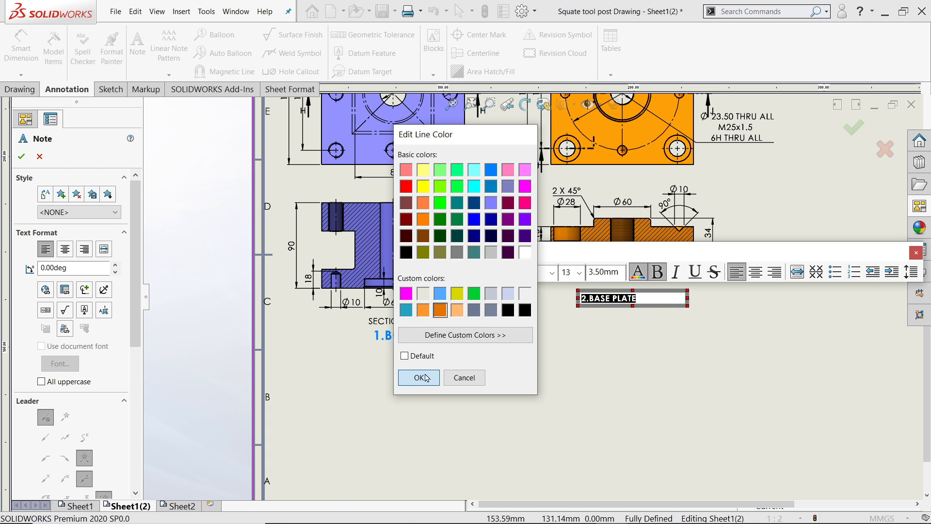
pyautogui.click(580, 273)
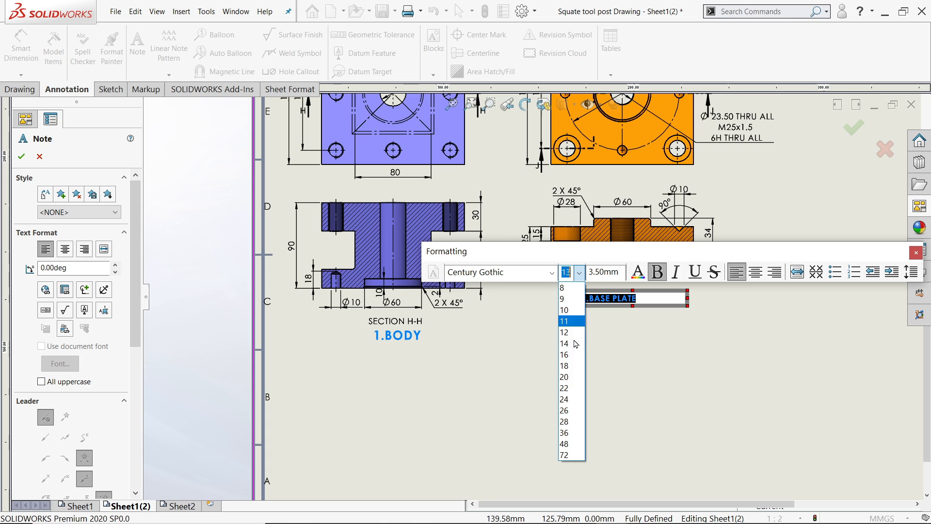
pyautogui.click(565, 378)
pyautogui.click(22, 157)
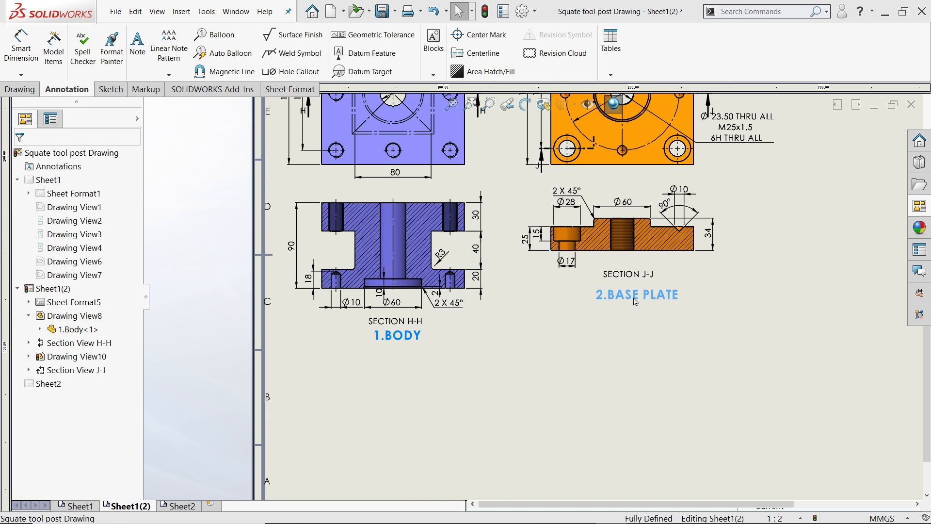
pyautogui.moveTo(636, 302); pyautogui.dragTo(632, 344)
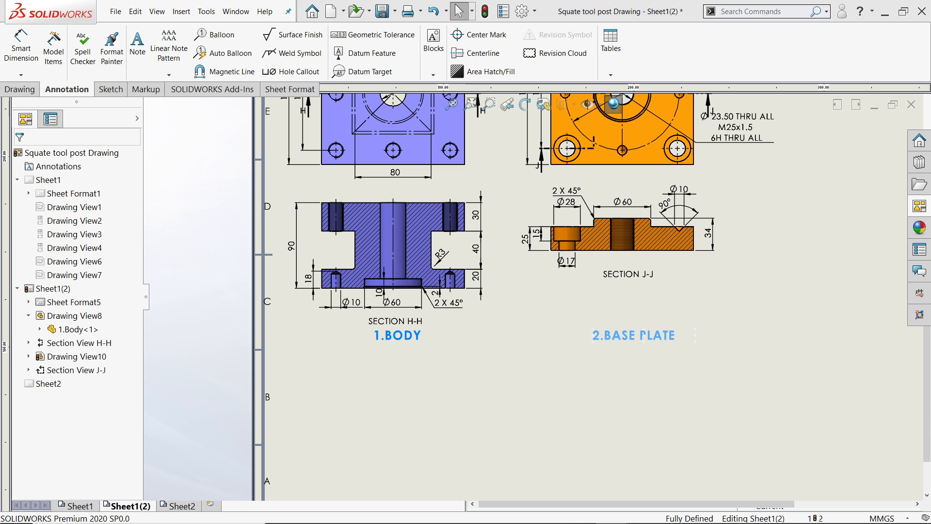
# Move the base plate's overall 150 width dimension closer to the plan view, level with the body's overall width dimension.
pyautogui.scroll(3, 639, 265)
pyautogui.scroll(-3, 582, 162)
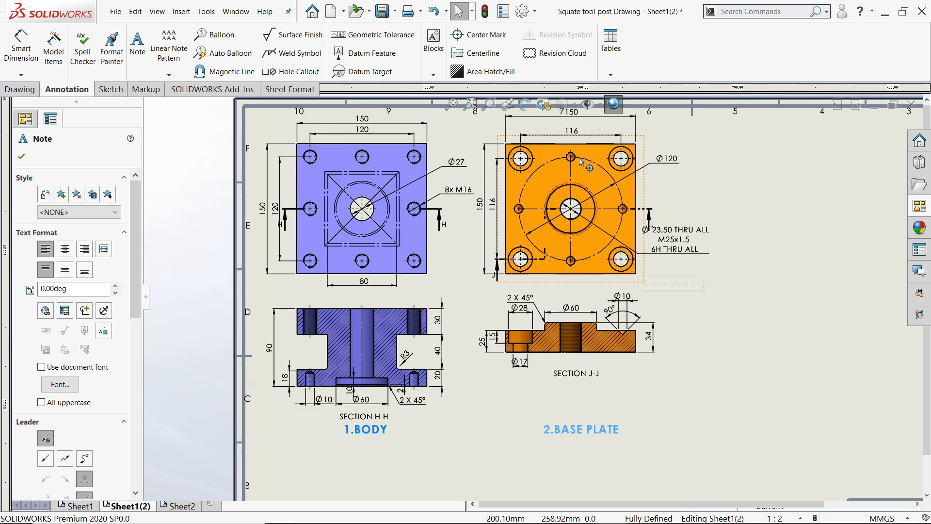
pyautogui.scroll(-3, 582, 162)
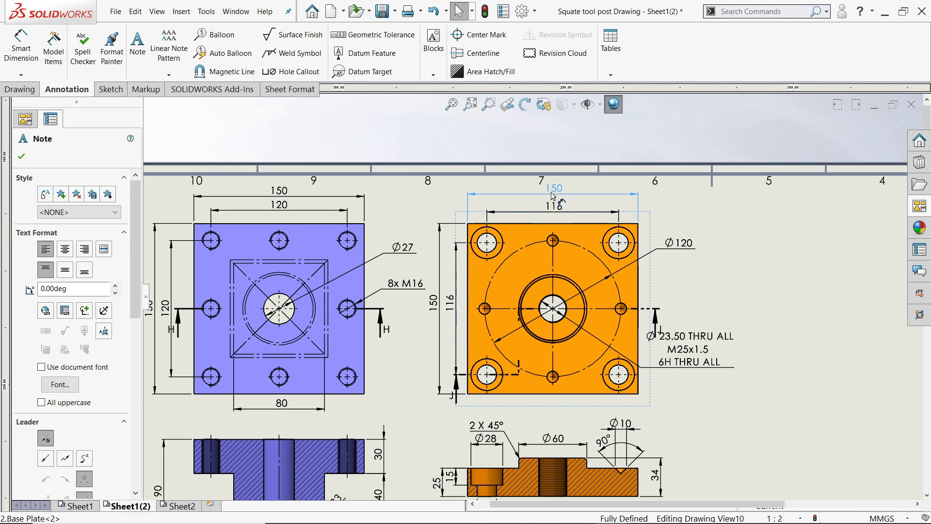
pyautogui.click(553, 196)
pyautogui.scroll(2, 503, 244)
pyautogui.click(502, 244)
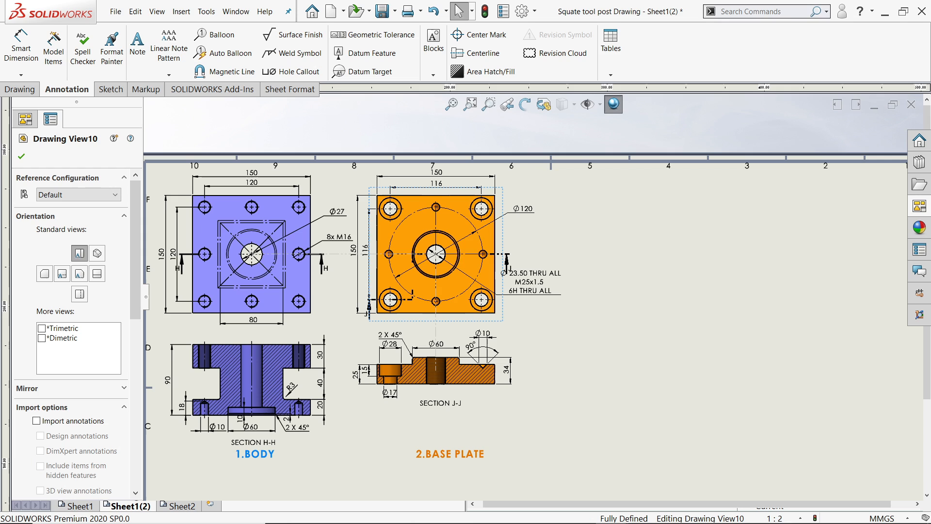
# Place only the front view of the 3.Stud component on the sheet beside the base plate's section view.
pyautogui.click(920, 208)
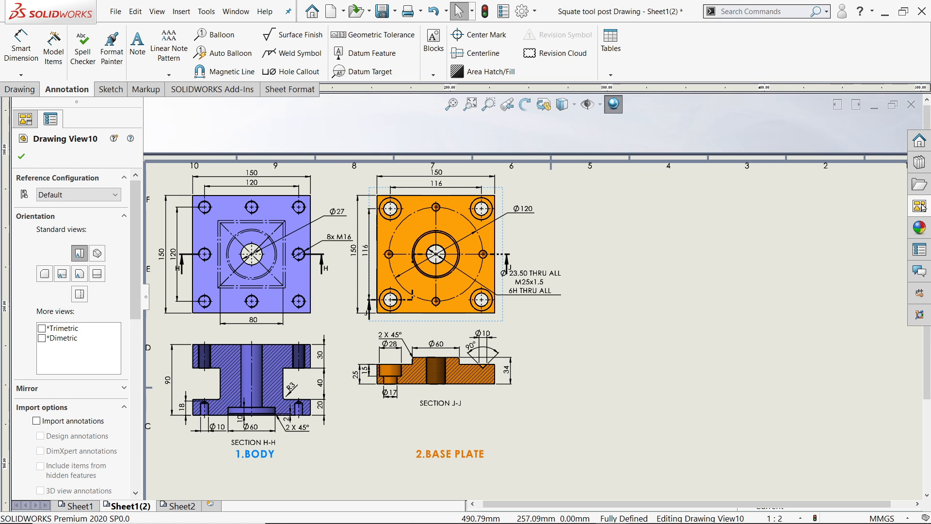
pyautogui.click(816, 104)
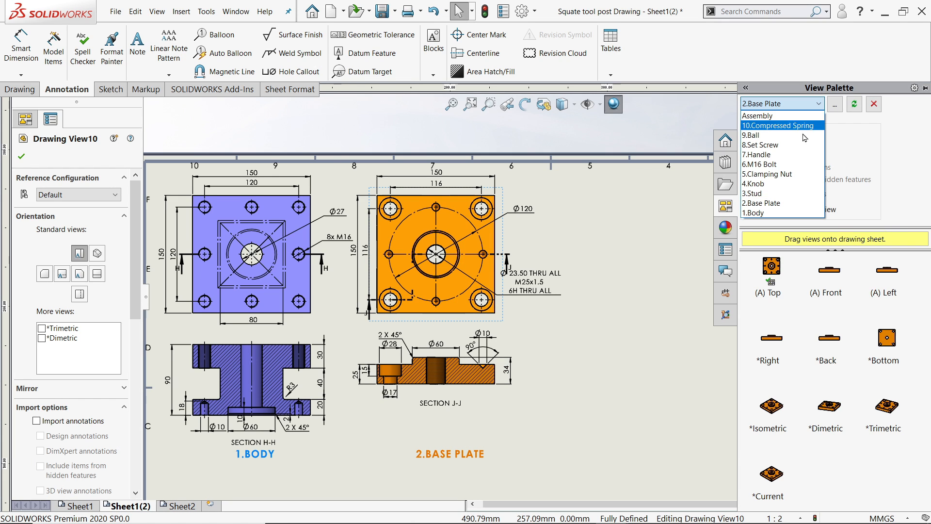
pyautogui.click(763, 194)
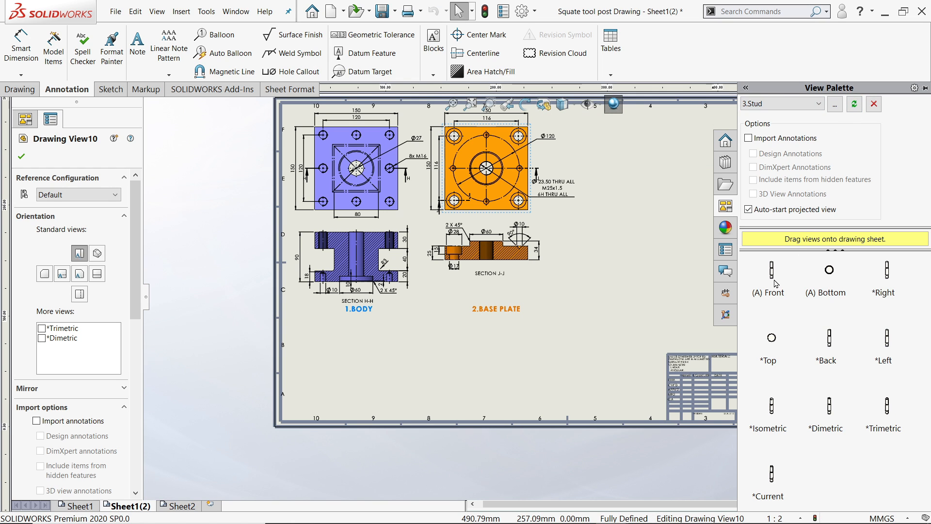
pyautogui.moveTo(774, 283)
pyautogui.mouseDown()
pyautogui.moveTo(653, 251)
pyautogui.moveTo(635, 183)
pyautogui.moveTo(613, 256)
pyautogui.mouseUp()
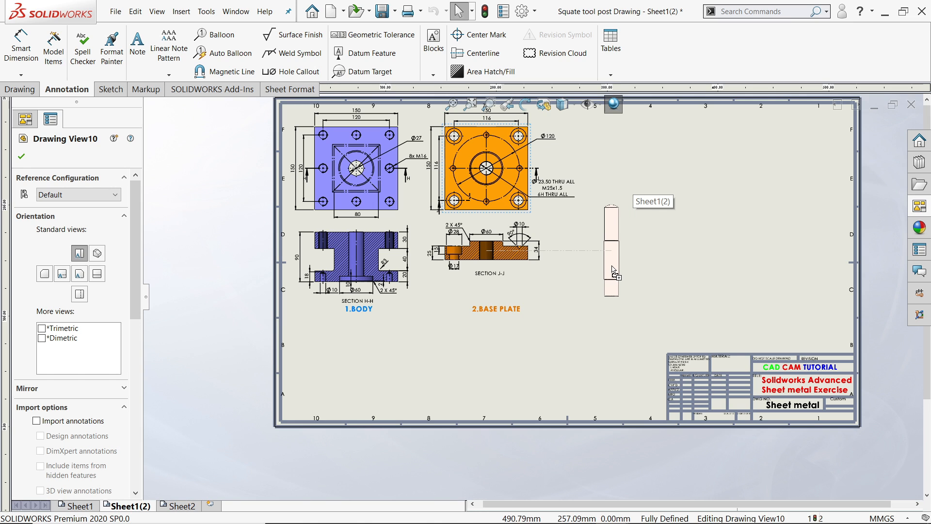
pyautogui.scroll(-3, 592, 257)
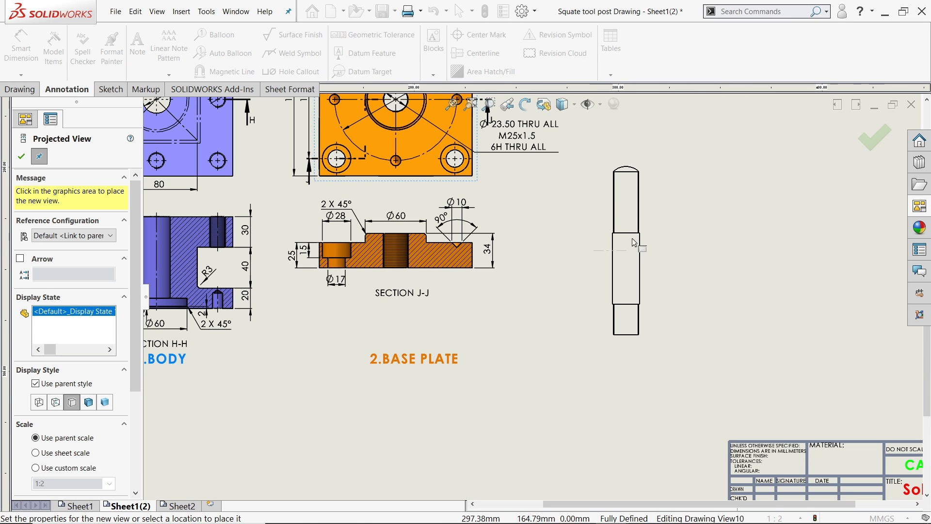
pyautogui.press('Escape')
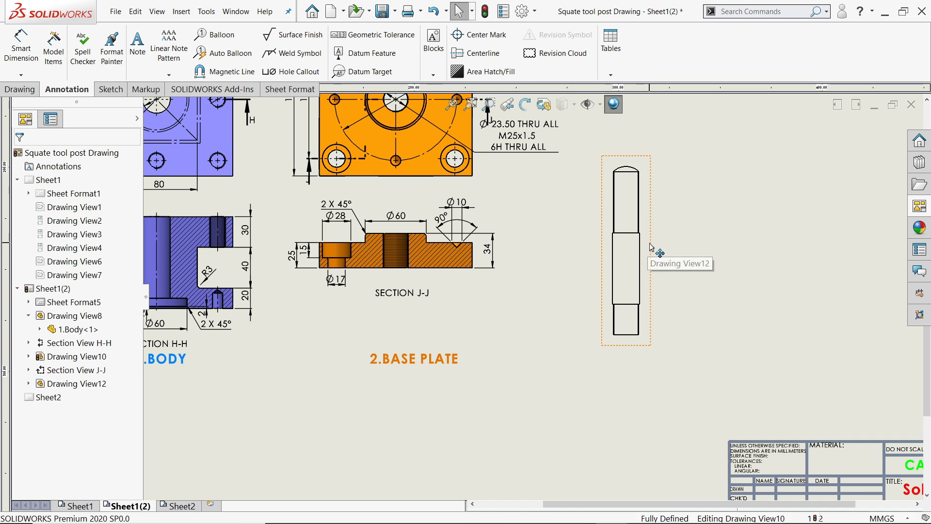
# Break the stud view's alignment with the base plate's section view and move it up beside the base plate's plan view.
pyautogui.moveTo(653, 245); pyautogui.dragTo(611, 258)
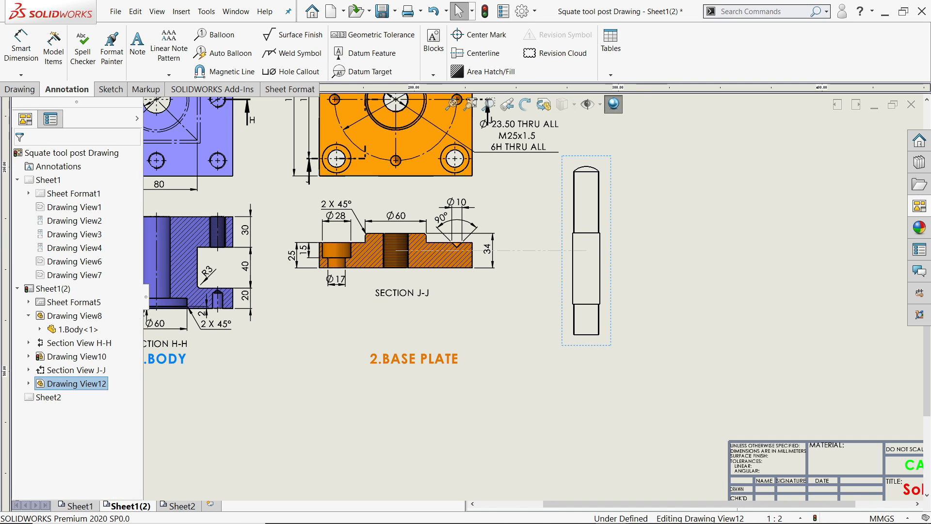
pyautogui.rightClick(566, 250)
pyautogui.moveTo(618, 287)
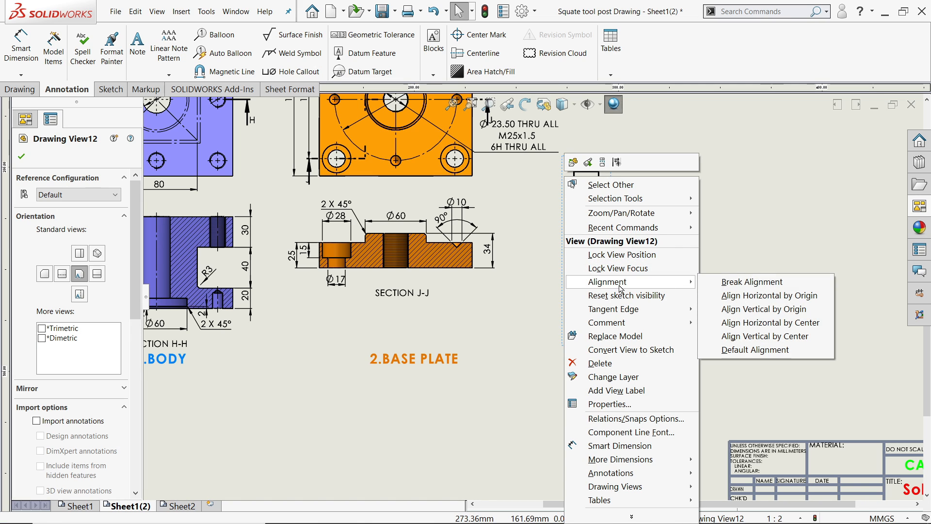
pyautogui.click(745, 286)
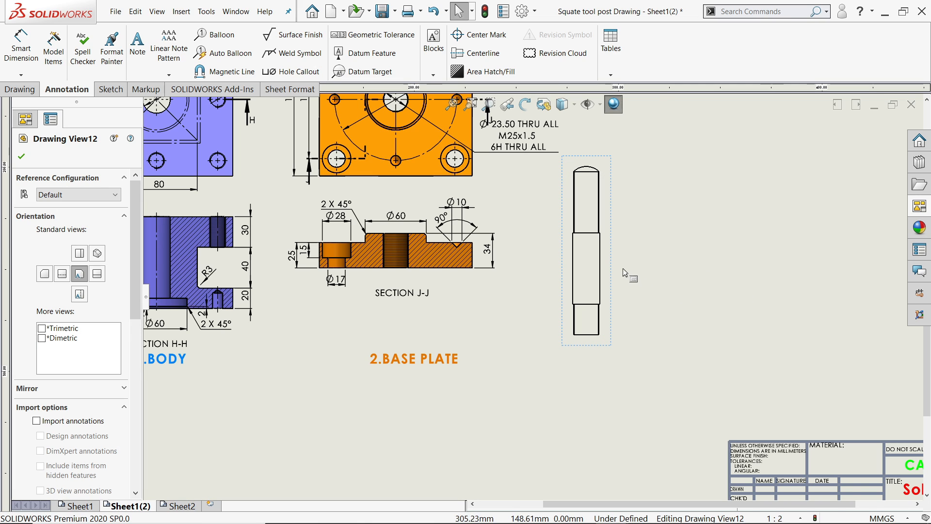
pyautogui.moveTo(612, 272)
pyautogui.mouseDown()
pyautogui.moveTo(656, 262)
pyautogui.moveTo(651, 252)
pyautogui.moveTo(659, 291)
pyautogui.moveTo(653, 233)
pyautogui.mouseUp()
pyautogui.press('f')
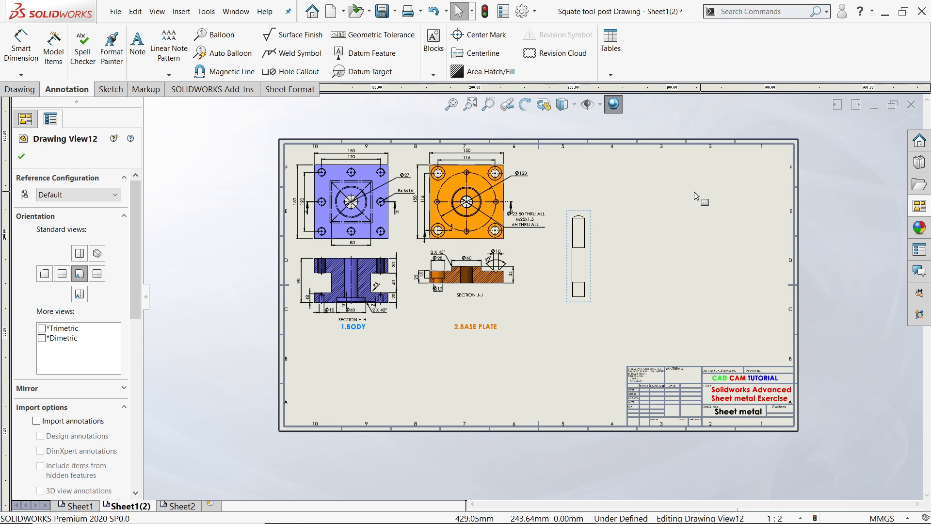
pyautogui.scroll(-4, 582, 208)
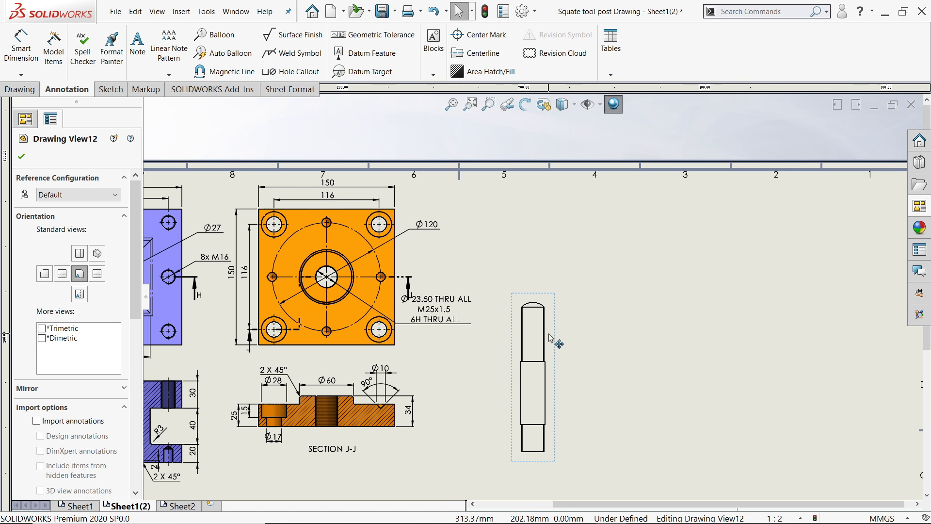
pyautogui.moveTo(556, 341); pyautogui.dragTo(551, 232)
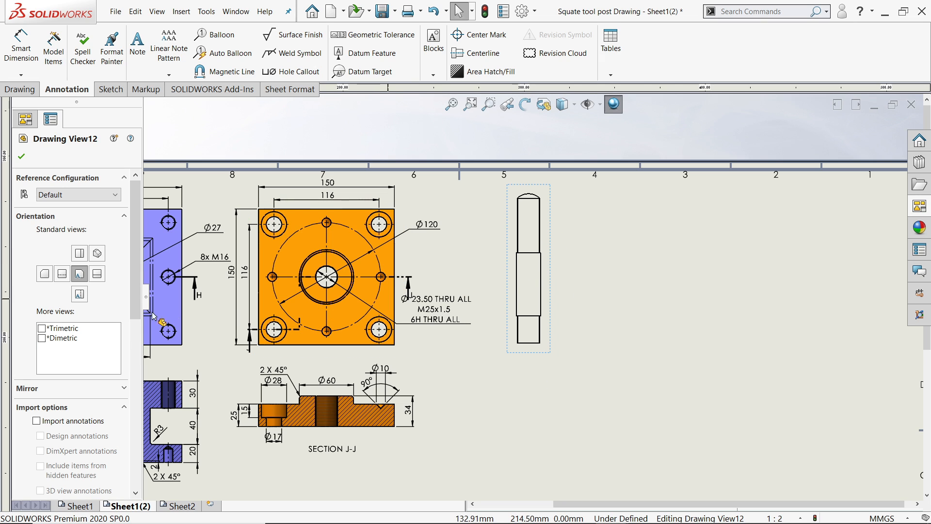
# Set the stud view's display style to Shaded With Edges.
pyautogui.moveTo(137, 301); pyautogui.dragTo(121, 411)
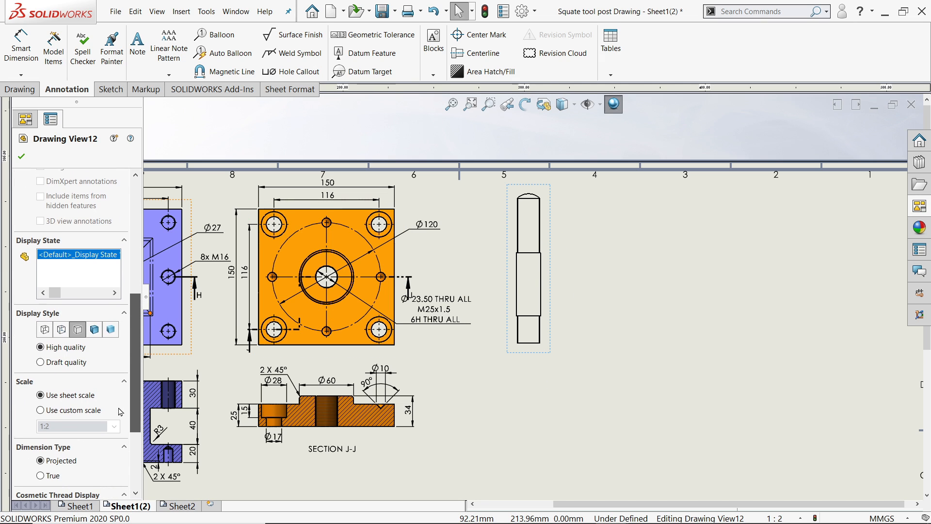
pyautogui.scroll(1, 121, 411)
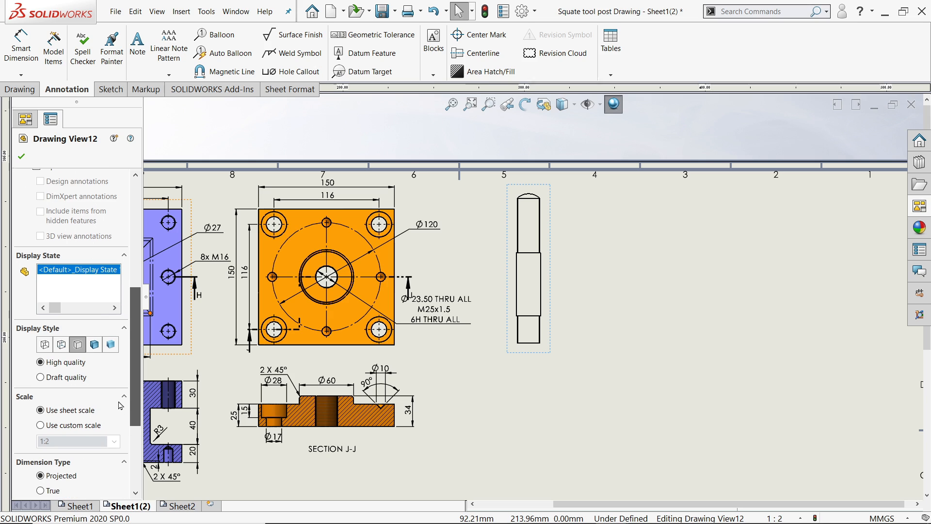
pyautogui.click(95, 345)
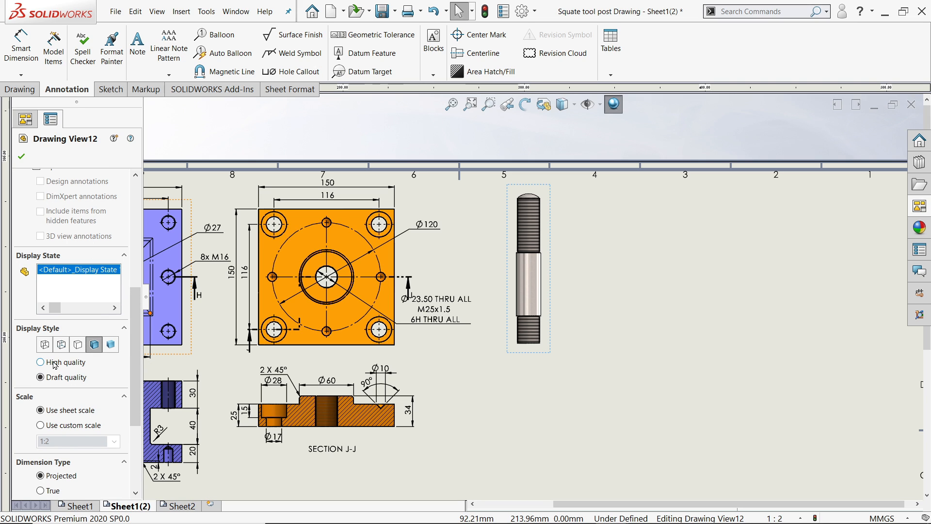
pyautogui.click(22, 155)
# Draw a vertical centerline 165 mm long along the stud's axis, from the dome's peak to the bottom edge.
pyautogui.click(111, 90)
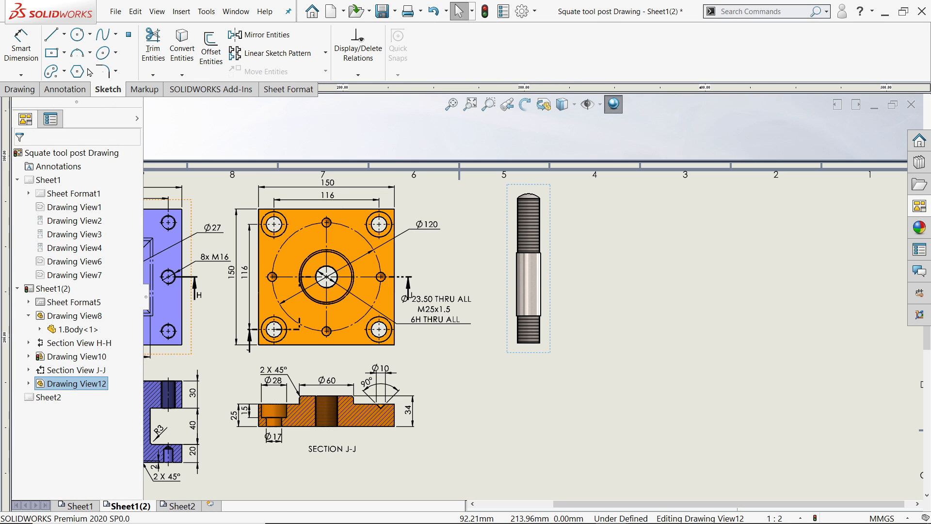
pyautogui.click(65, 34)
pyautogui.click(80, 64)
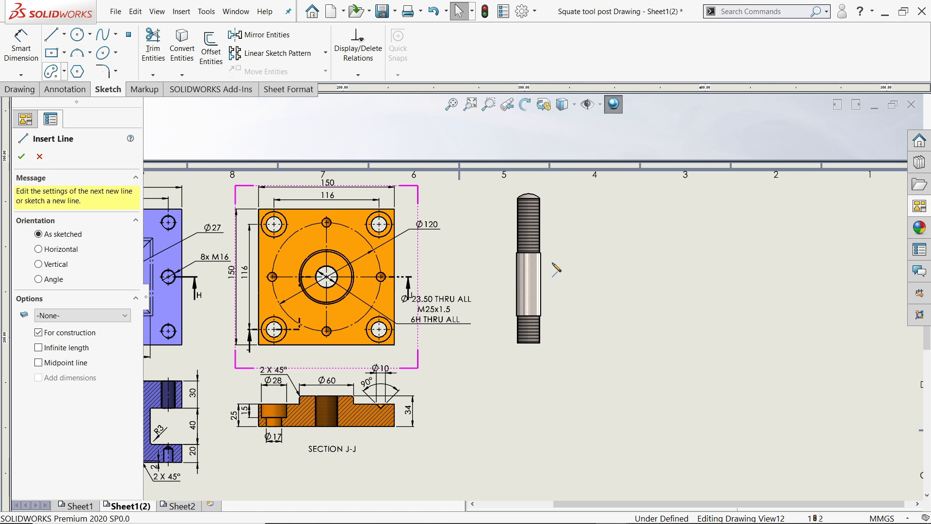
pyautogui.scroll(-3, 542, 230)
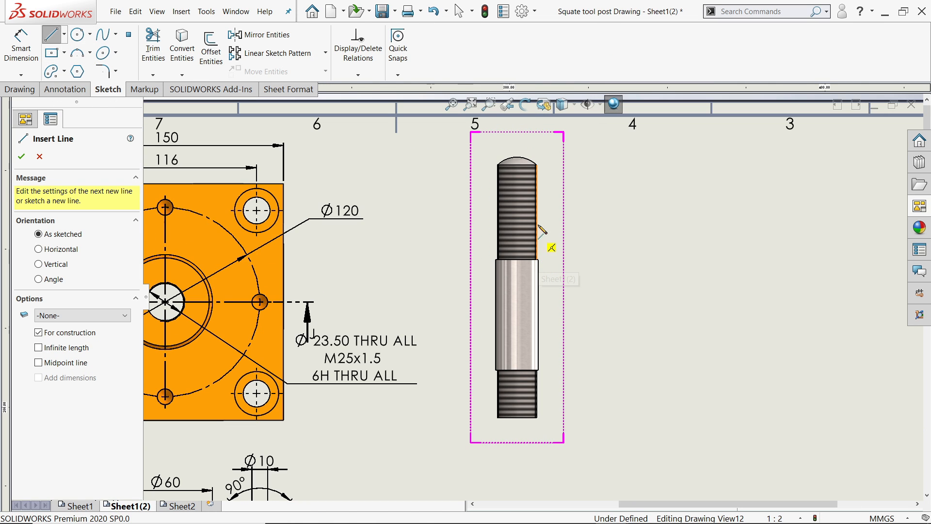
pyautogui.click(517, 160)
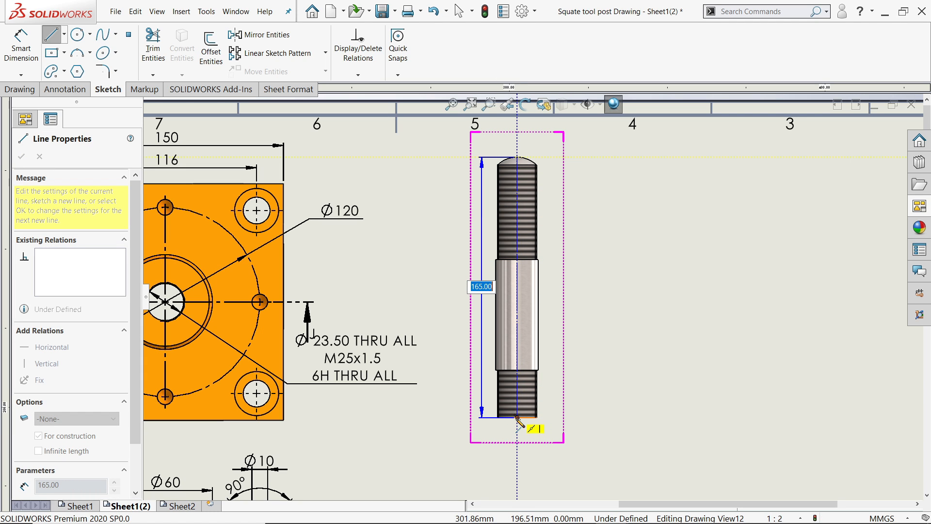
pyautogui.click(517, 418)
pyautogui.rightClick(632, 306)
pyautogui.click(653, 315)
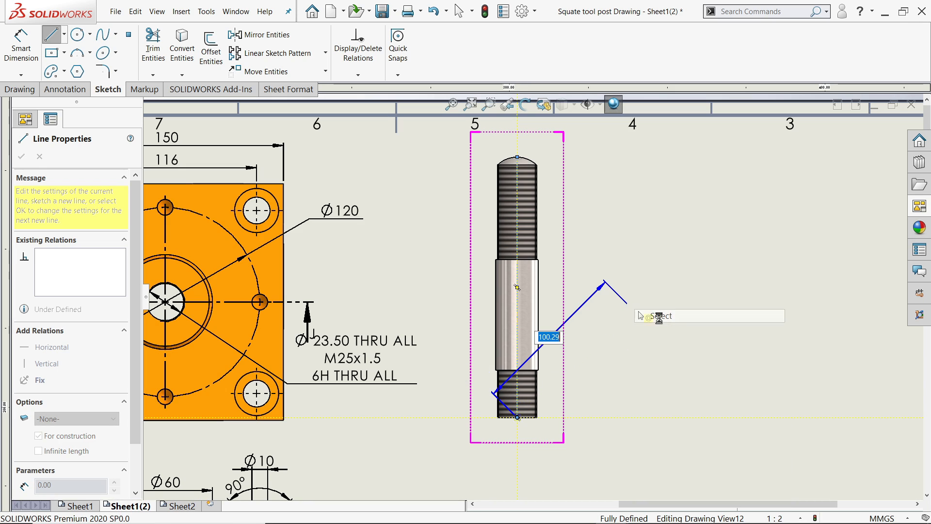
pyautogui.scroll(-2, 517, 214)
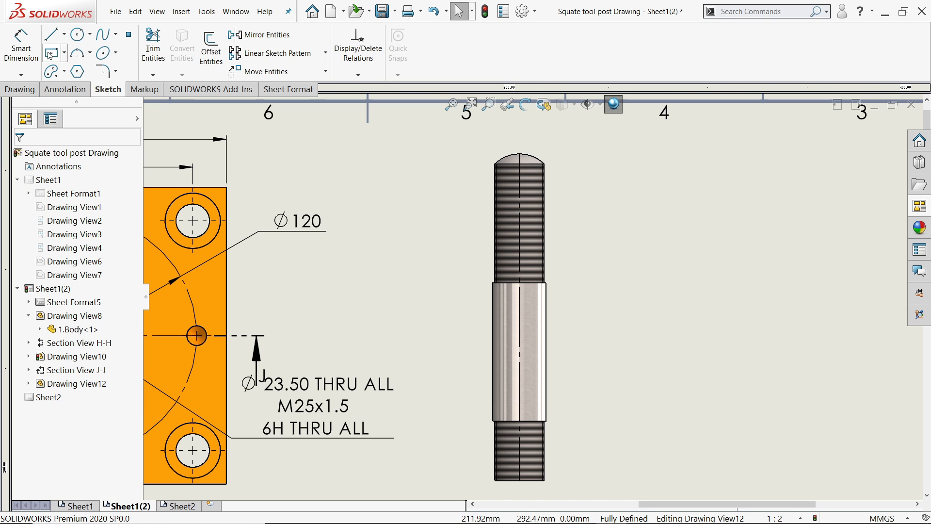
# Insert the model dimensions into the stud view, importing them from the entire model.
pyautogui.click(568, 269)
pyautogui.click(66, 89)
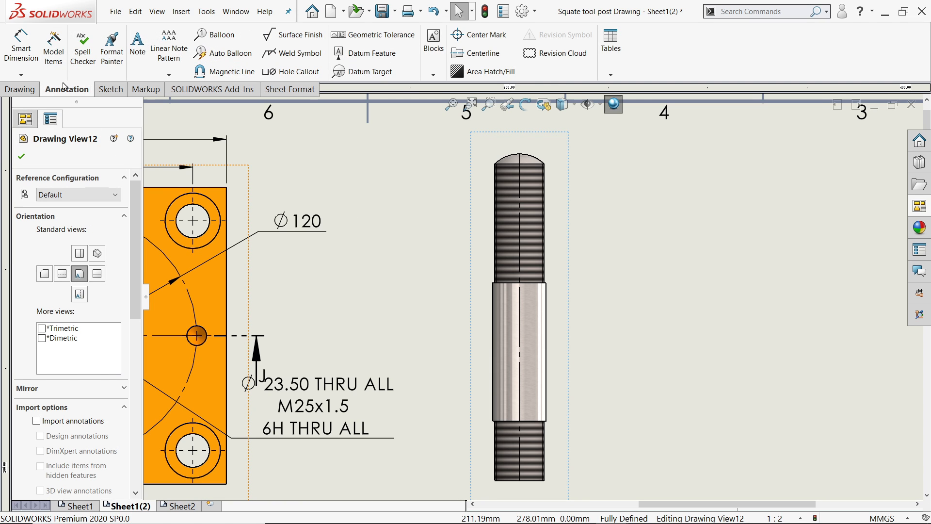
pyautogui.click(54, 54)
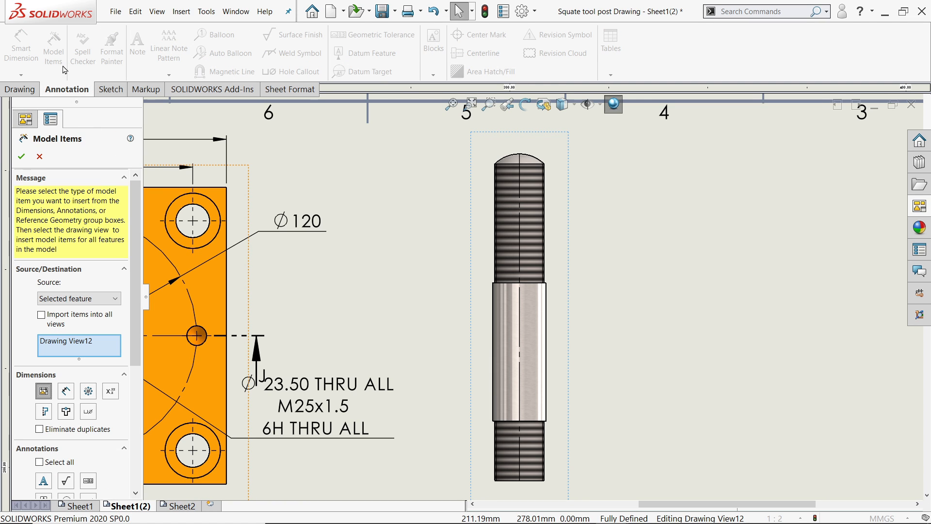
pyautogui.click(22, 158)
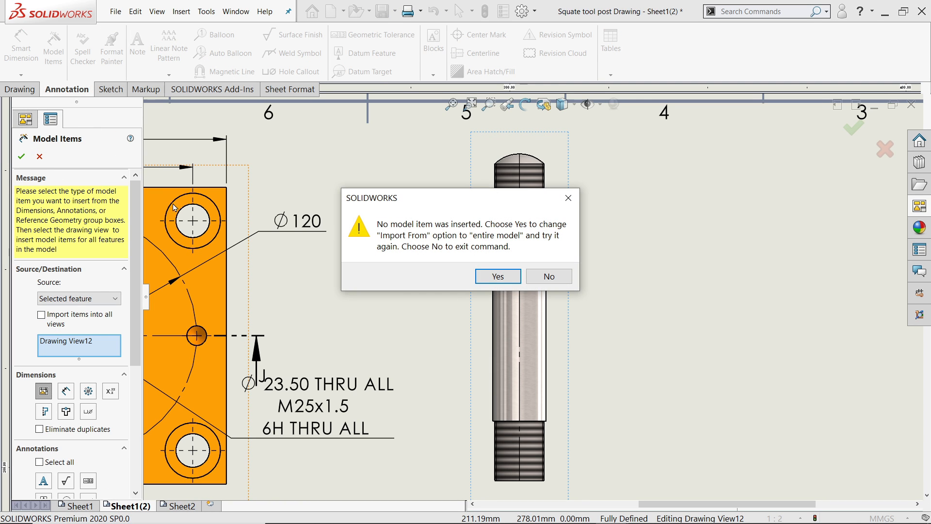
pyautogui.click(499, 275)
# Set the precision of all the stud view's dimensions to None.
pyautogui.scroll(2, 498, 294)
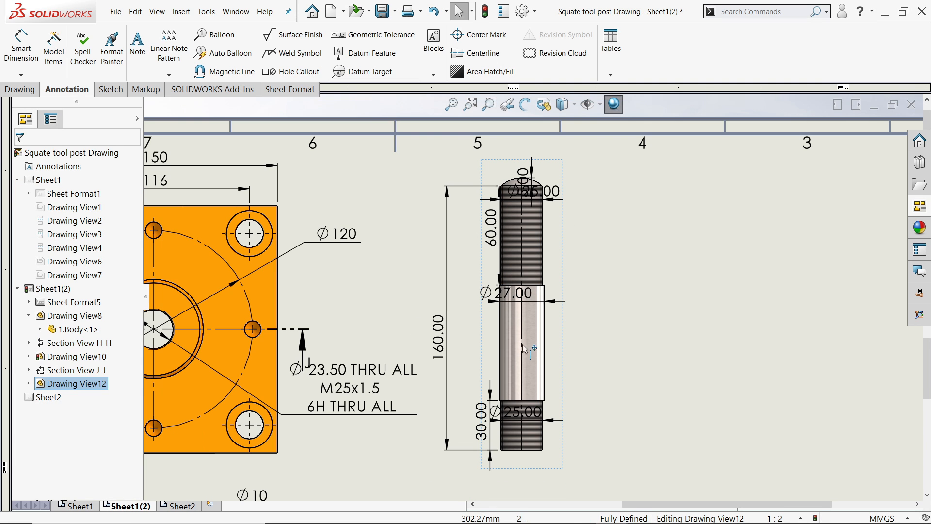
pyautogui.scroll(-3, 495, 419)
pyautogui.scroll(2, 549, 343)
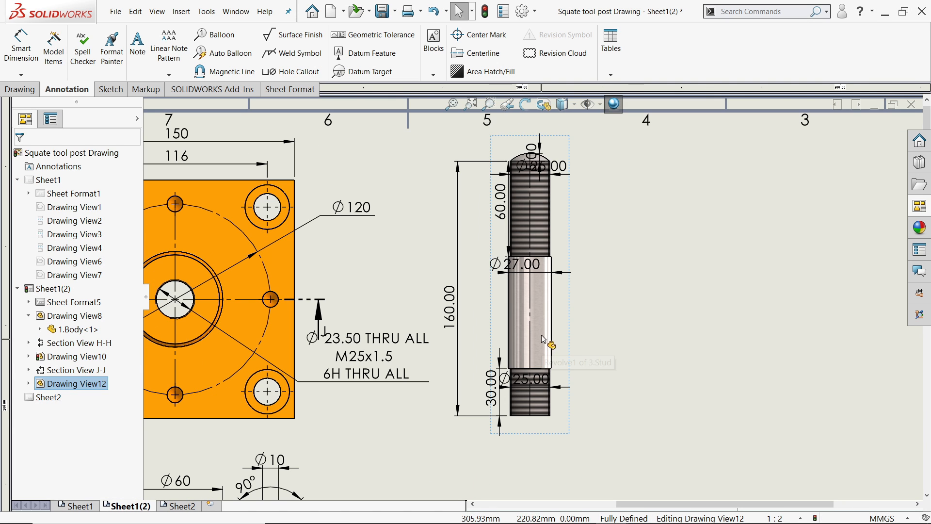
pyautogui.moveTo(607, 134)
pyautogui.mouseDown()
pyautogui.moveTo(505, 296)
pyautogui.moveTo(438, 437)
pyautogui.mouseUp()
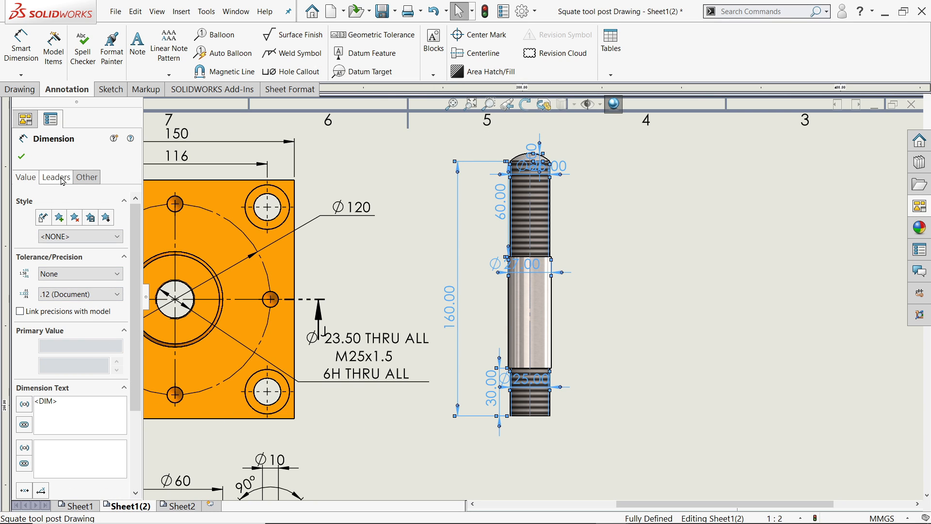
pyautogui.click(67, 295)
pyautogui.click(66, 306)
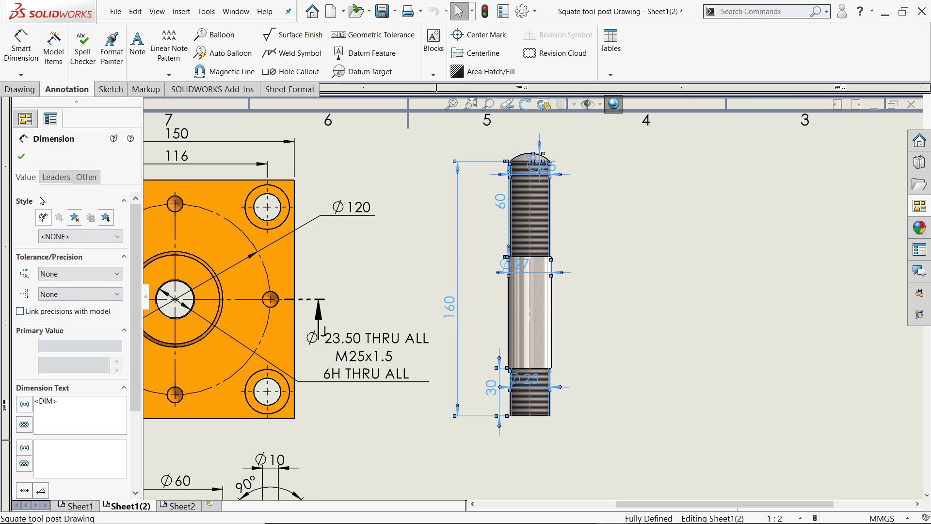
pyautogui.click(22, 157)
# Shift the Ø27 dimension slightly lower on the stud's middle section and space the 160 and 60 length dimensions outward from the stud.
pyautogui.scroll(-4, 515, 269)
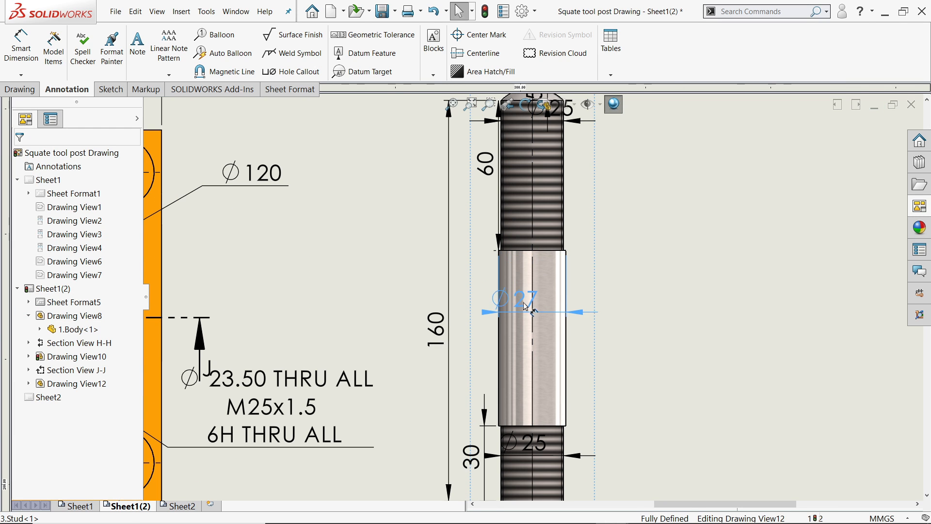
pyautogui.moveTo(525, 305); pyautogui.dragTo(535, 315)
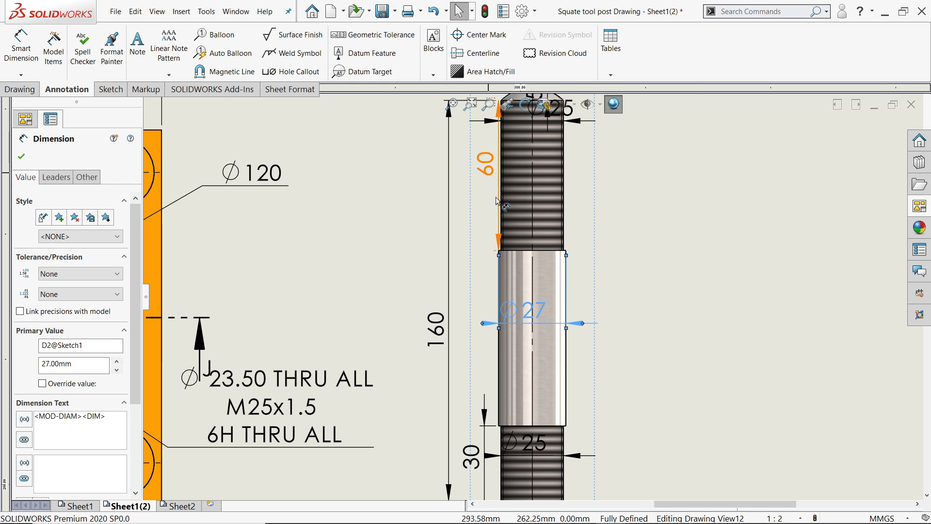
pyautogui.scroll(3, 500, 283)
pyautogui.moveTo(482, 316); pyautogui.dragTo(474, 291)
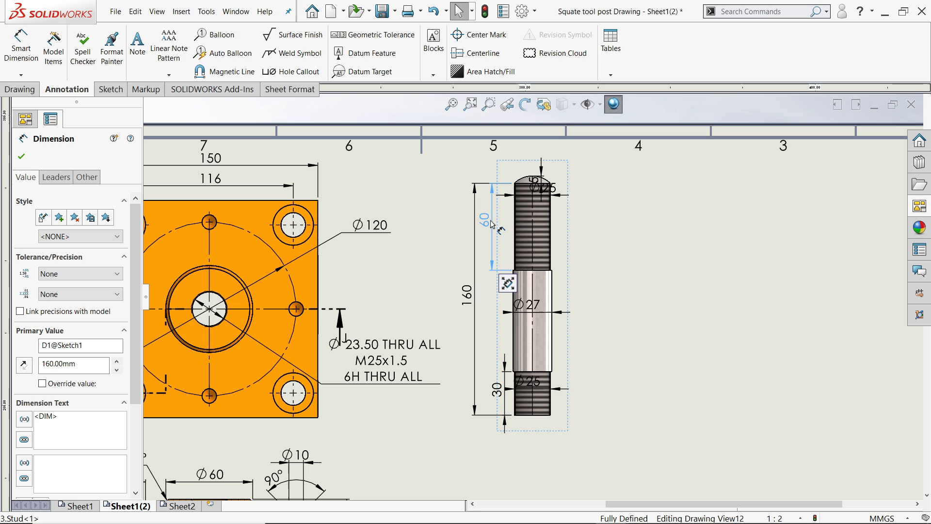
pyautogui.click(492, 224)
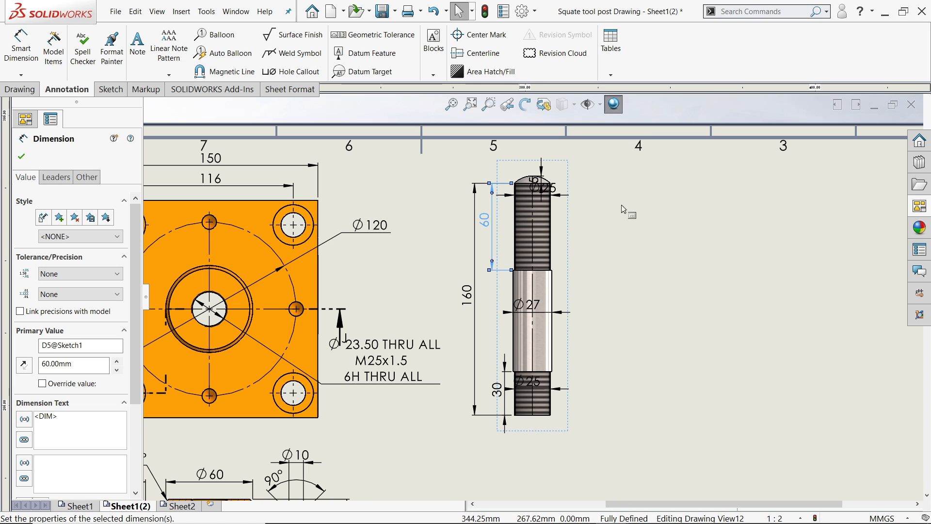
# Move the upper Ø25 dimension above the stud's domed end and the dome's 5 height dimension out to its right.
pyautogui.scroll(-2, 548, 188)
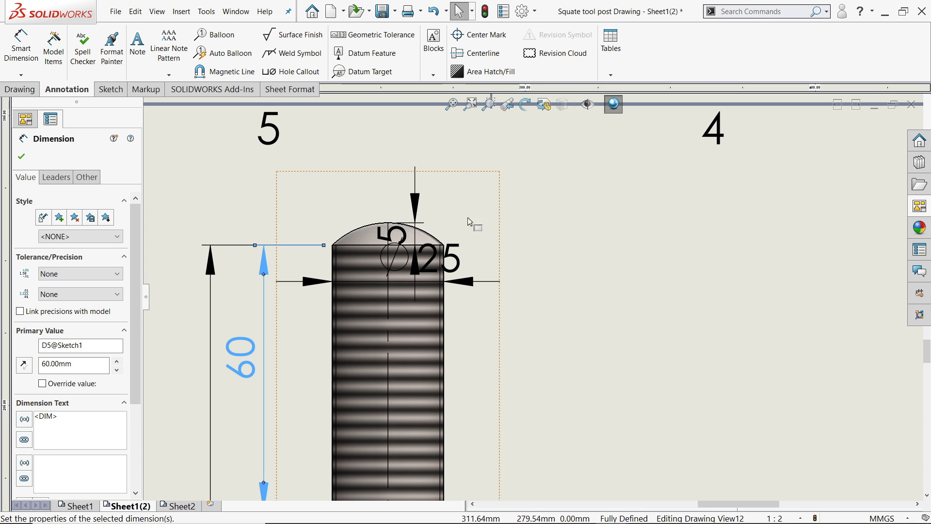
pyautogui.moveTo(401, 257)
pyautogui.mouseDown()
pyautogui.moveTo(391, 148)
pyautogui.moveTo(376, 126)
pyautogui.mouseUp()
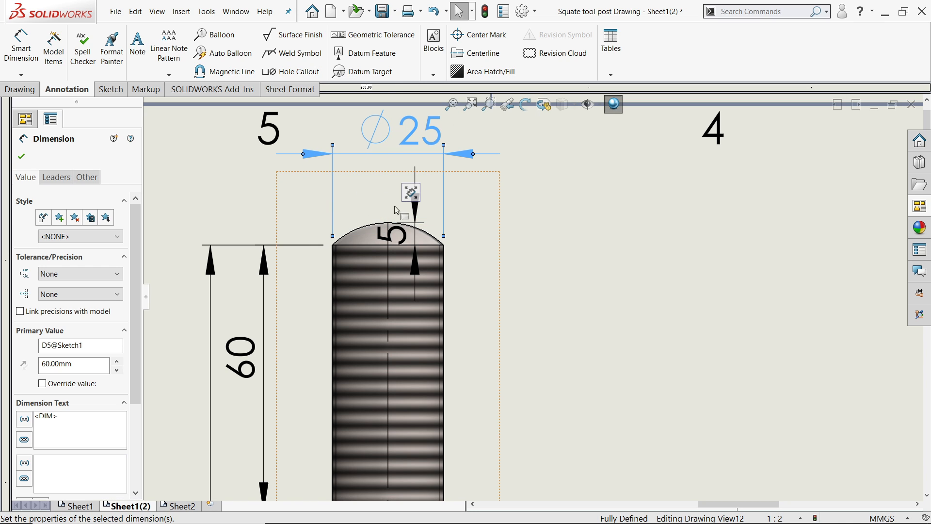
pyautogui.moveTo(392, 235)
pyautogui.mouseDown()
pyautogui.moveTo(509, 238)
pyautogui.moveTo(514, 197)
pyautogui.mouseUp()
pyautogui.scroll(5, 533, 299)
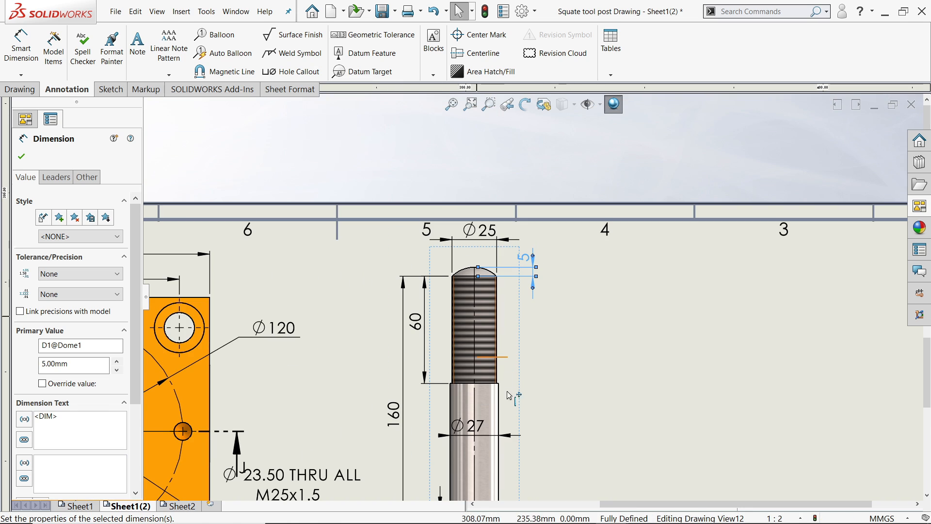
# Move the lower Ø25 dimension below the stud's bottom end and override its value with M25.
pyautogui.scroll(-4, 517, 398)
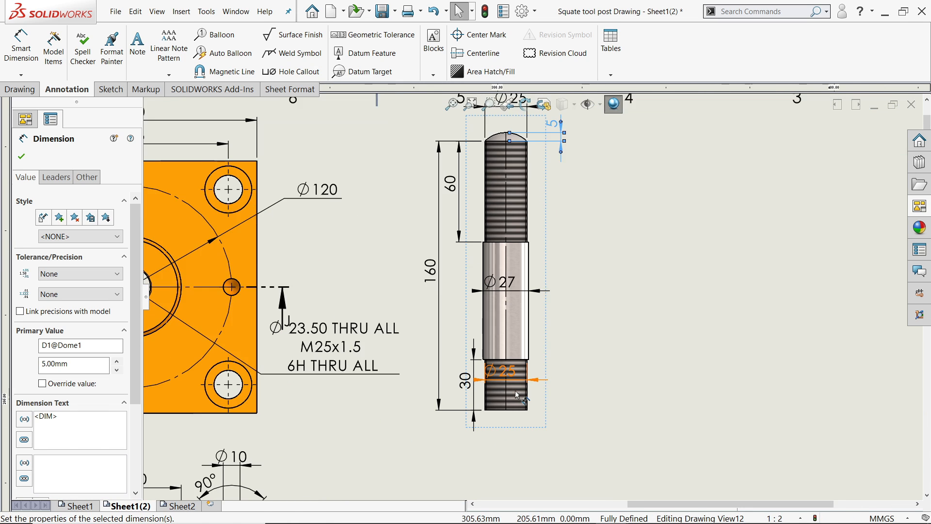
pyautogui.moveTo(506, 371); pyautogui.dragTo(513, 430)
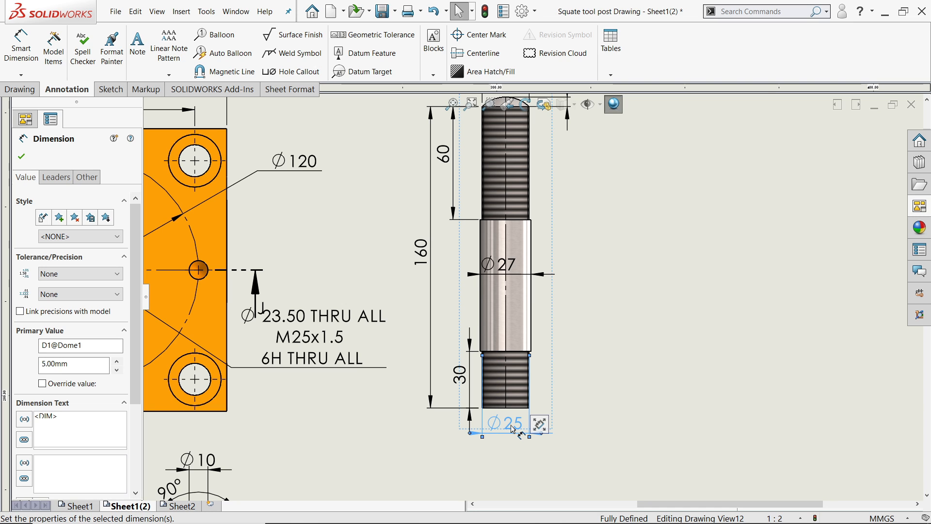
pyautogui.scroll(-1, 513, 430)
pyautogui.scroll(-2, 509, 353)
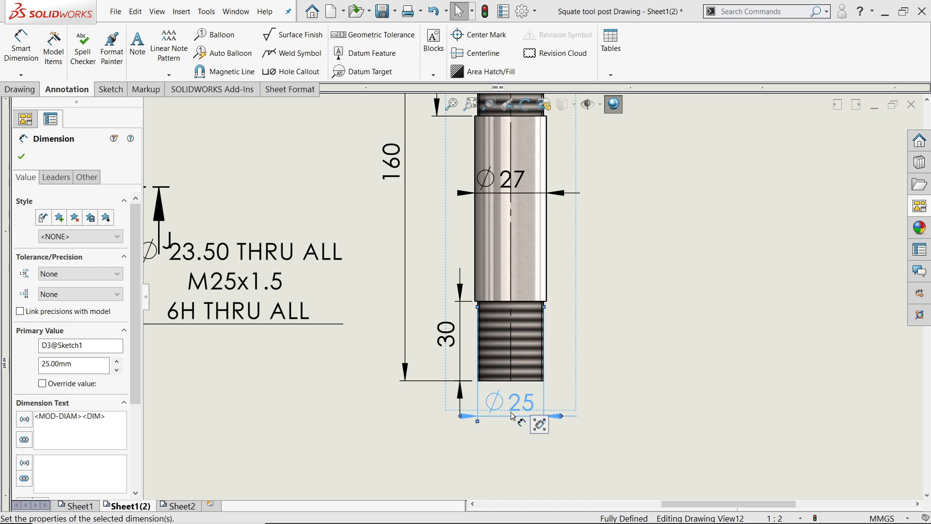
pyautogui.click(43, 385)
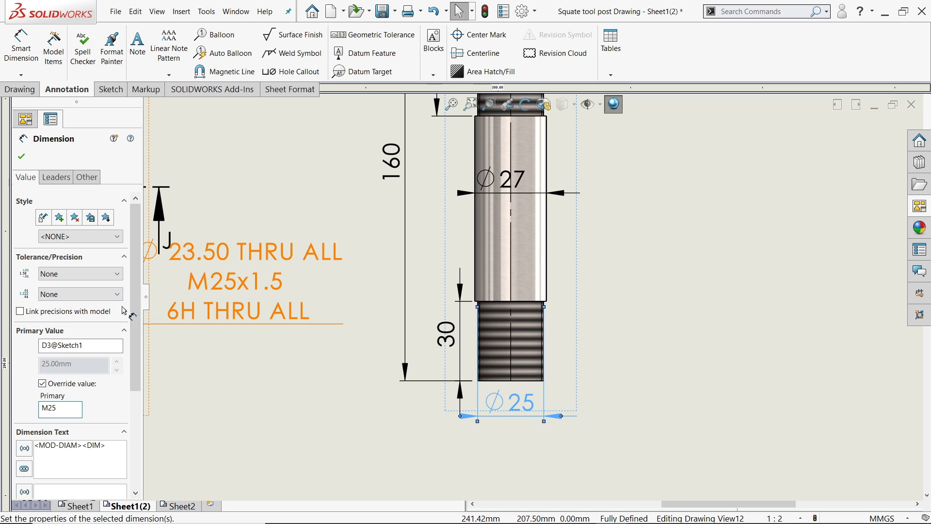
pyautogui.click(21, 157)
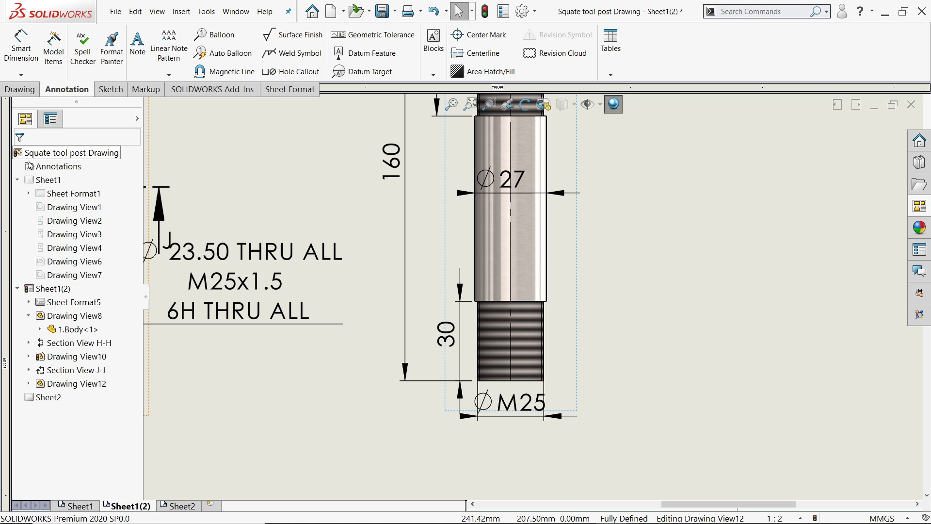
# Remove the diameter symbol from the M25 dimension and place it slightly lower, centred under the stud.
pyautogui.moveTo(515, 407); pyautogui.dragTo(513, 422)
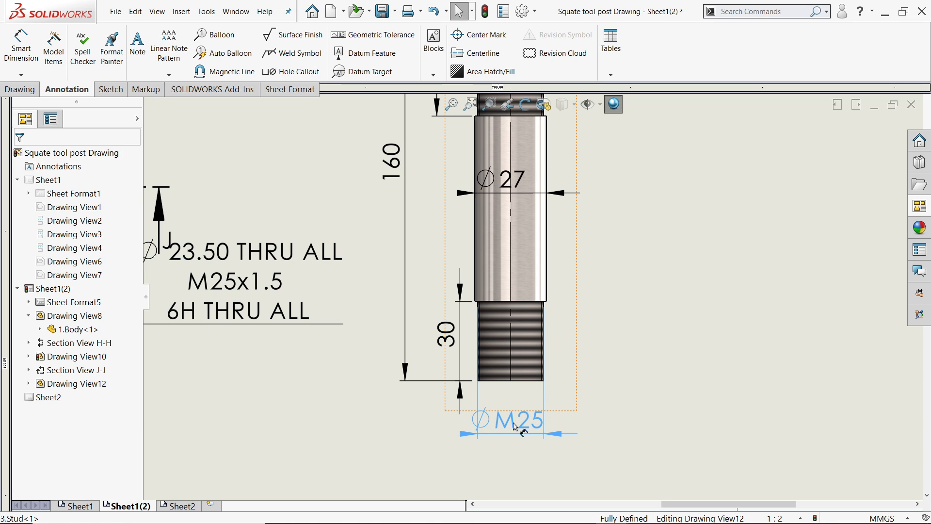
pyautogui.click(516, 427)
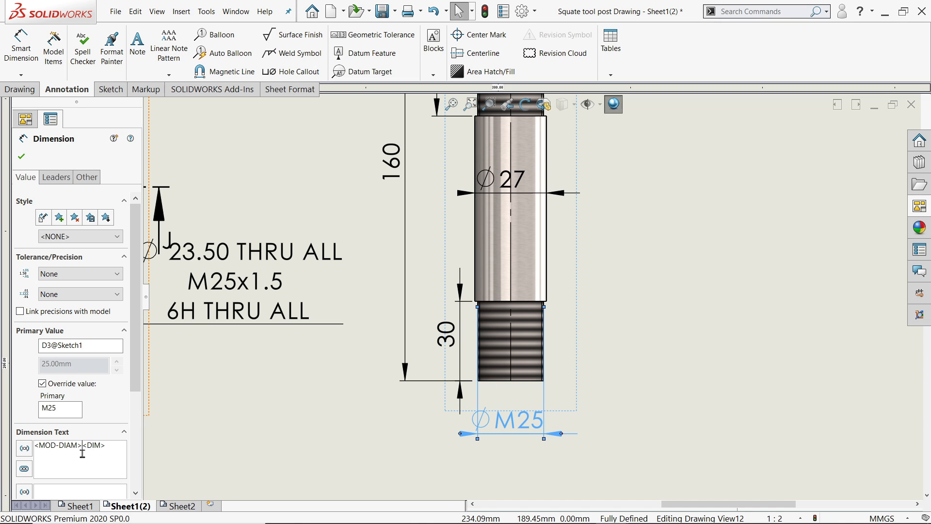
pyautogui.press('BackSpace')
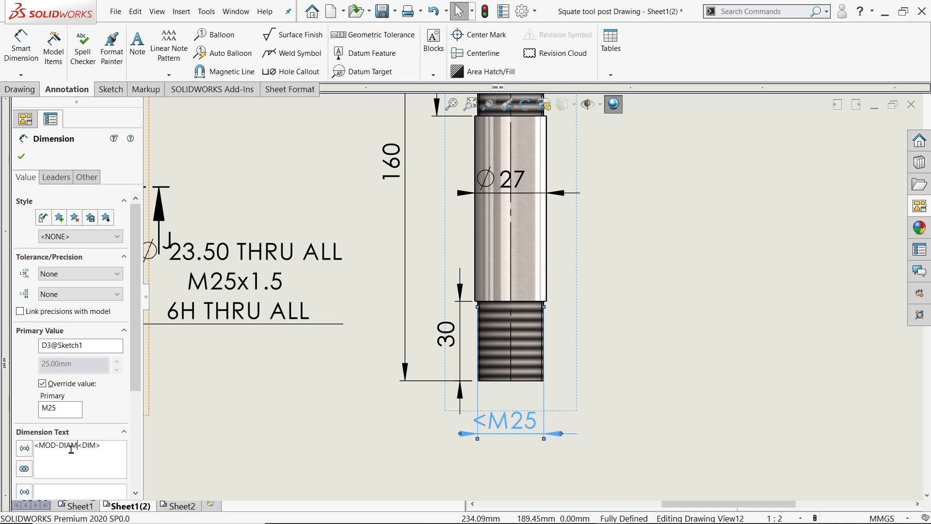
pyautogui.click(21, 161)
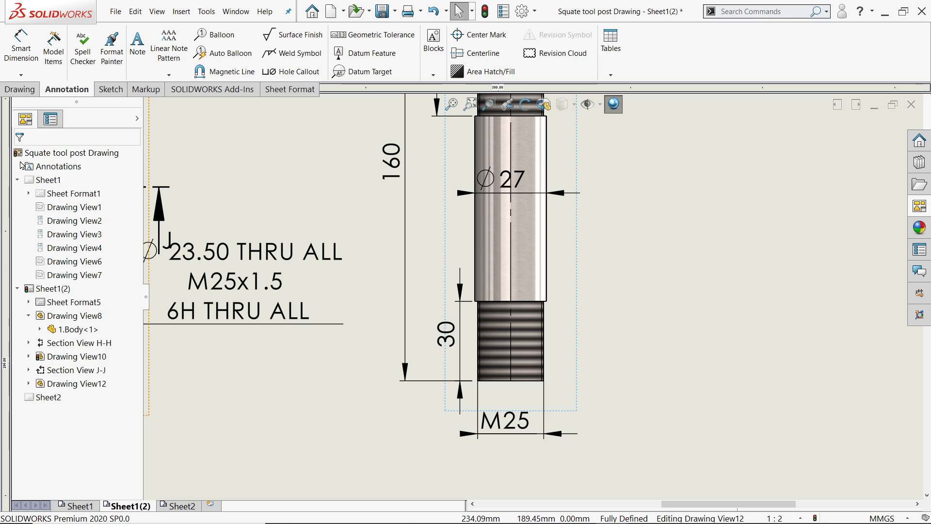
pyautogui.click(514, 423)
# Shift the 30 length dimension outward from the stud's lower thread and set its arrows to Inside.
pyautogui.click(435, 336)
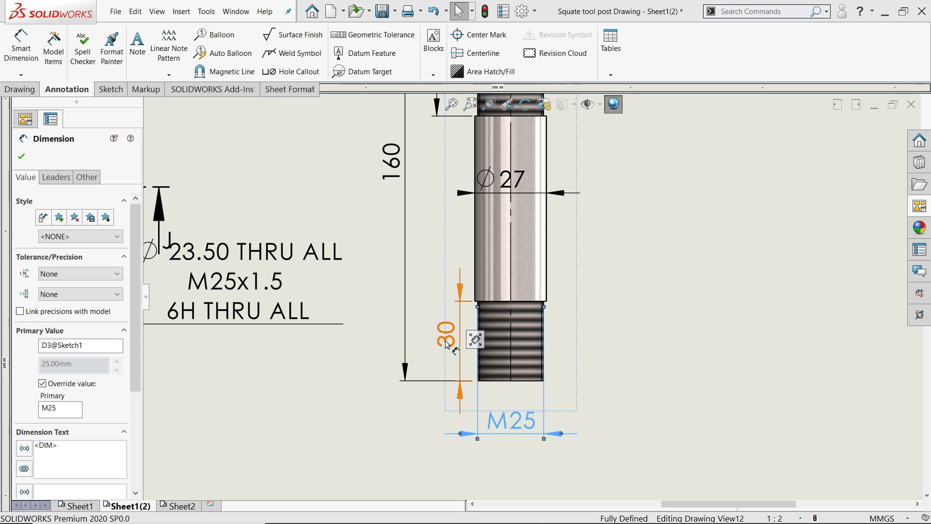
pyautogui.moveTo(435, 338); pyautogui.dragTo(433, 337)
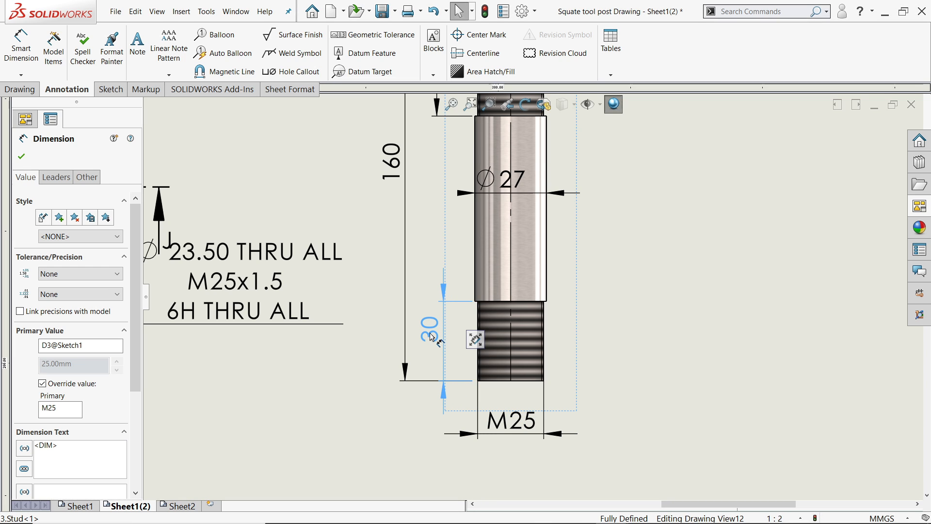
pyautogui.click(55, 177)
pyautogui.click(66, 219)
# Bring the upper Ø25 dimension closer to the stud's domed end.
pyautogui.scroll(3, 528, 307)
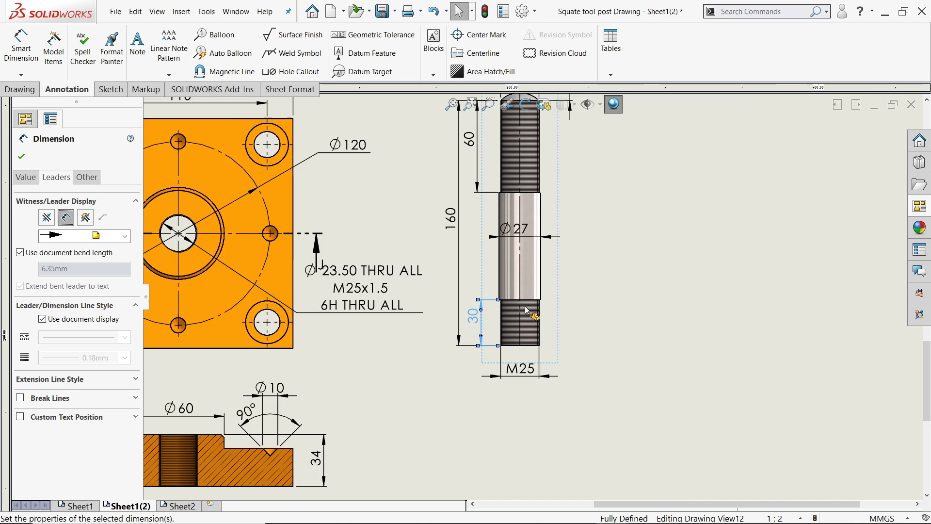
pyautogui.scroll(-3, 542, 186)
pyautogui.scroll(3, 542, 186)
pyautogui.scroll(-4, 515, 208)
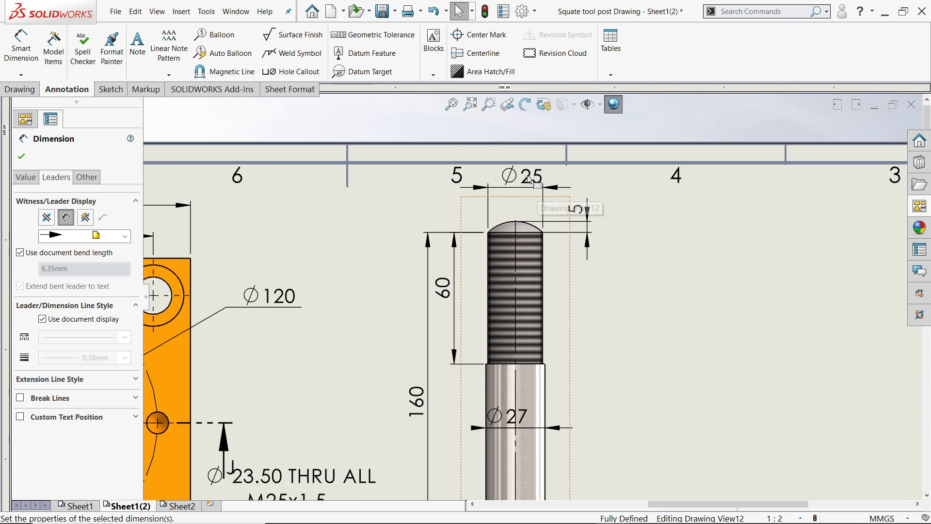
pyautogui.click(515, 207)
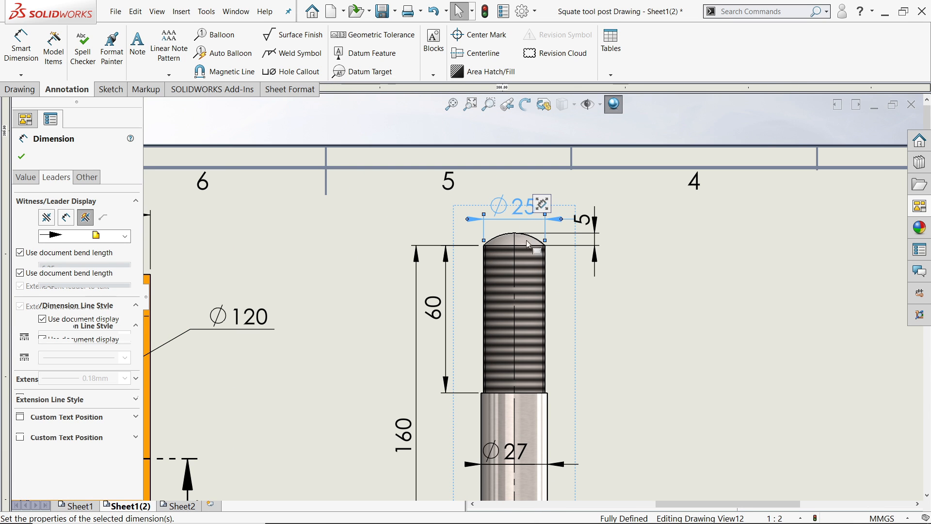
pyautogui.scroll(4, 539, 291)
pyautogui.scroll(4, 541, 351)
pyautogui.scroll(-4, 532, 290)
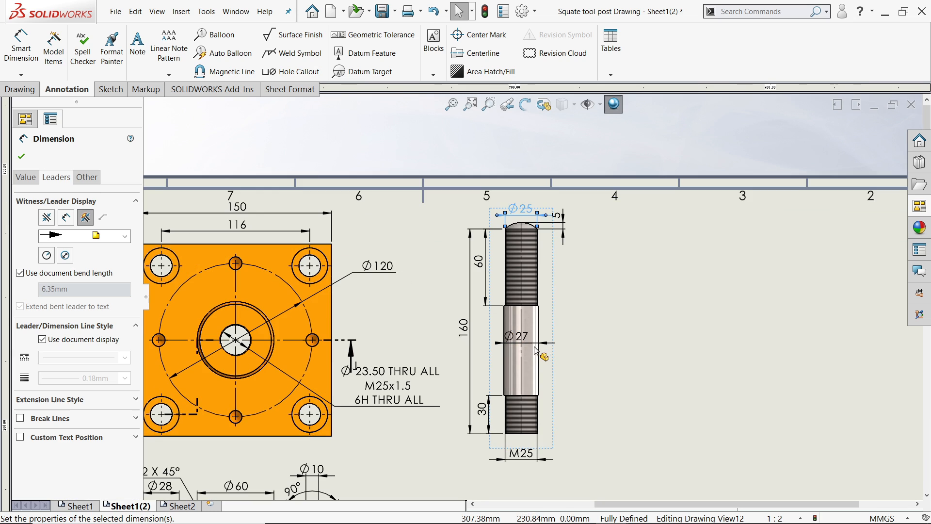
pyautogui.click(22, 157)
# Add a note reading 3.STUD below the stud view.
pyautogui.click(137, 46)
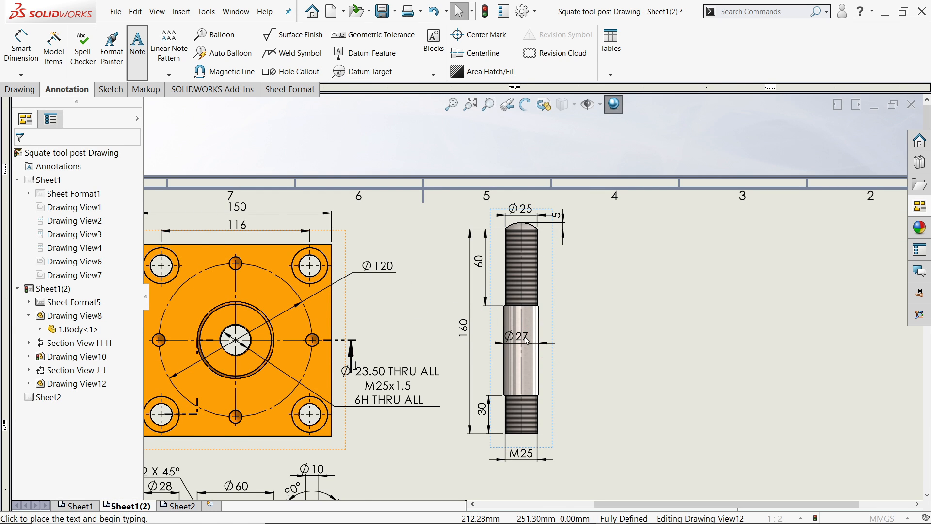
pyautogui.scroll(3, 527, 341)
pyautogui.scroll(-6, 509, 391)
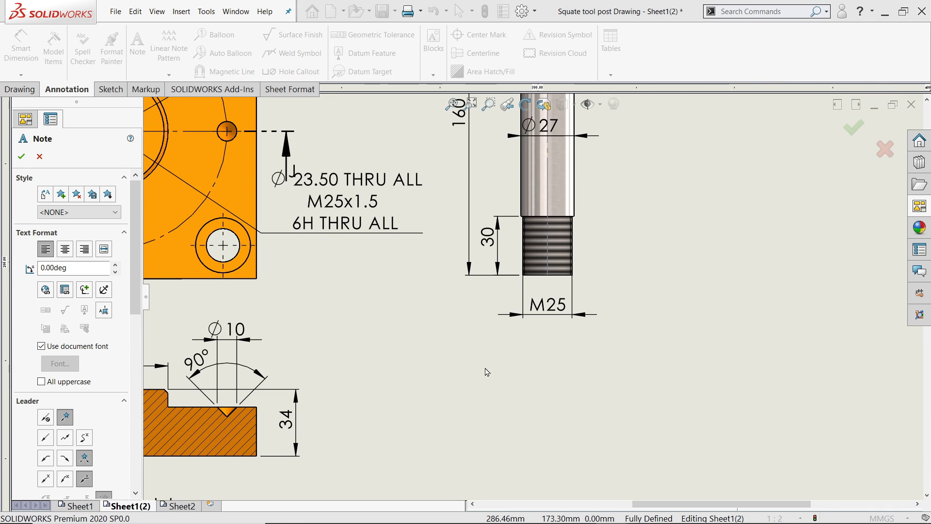
pyautogui.moveTo(485, 368); pyautogui.dragTo(630, 424)
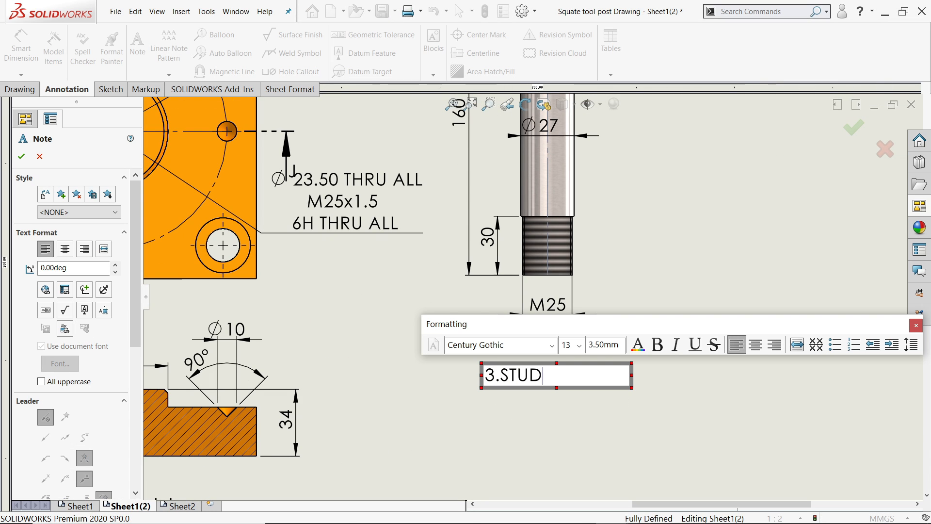
pyautogui.write('3.STUD')
# Format the 3.STUD note as bold black text at size 20 and finish the note.
pyautogui.moveTo(601, 377); pyautogui.dragTo(451, 370)
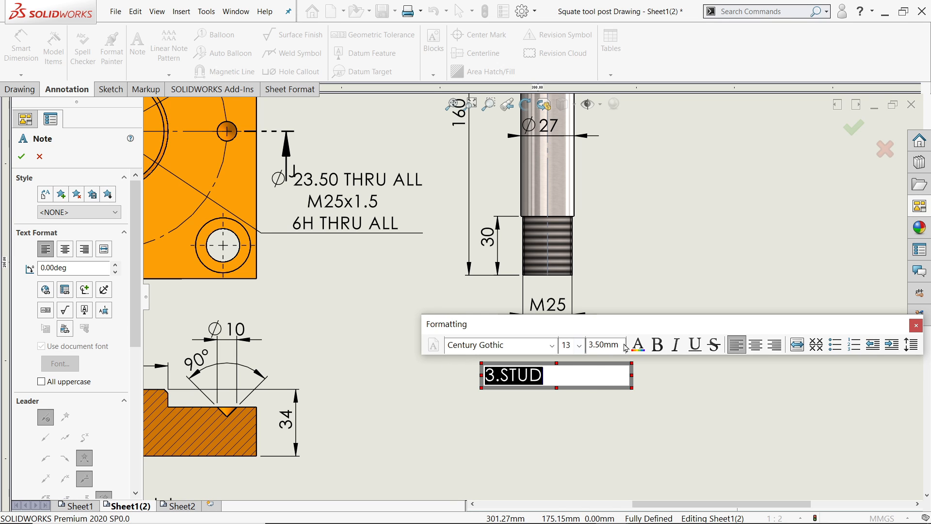
pyautogui.click(658, 345)
pyautogui.click(638, 344)
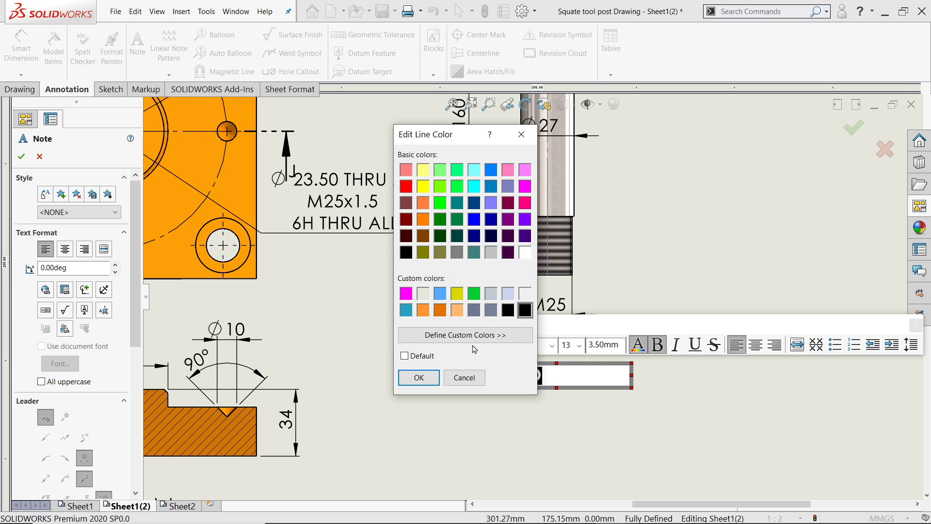
pyautogui.click(420, 378)
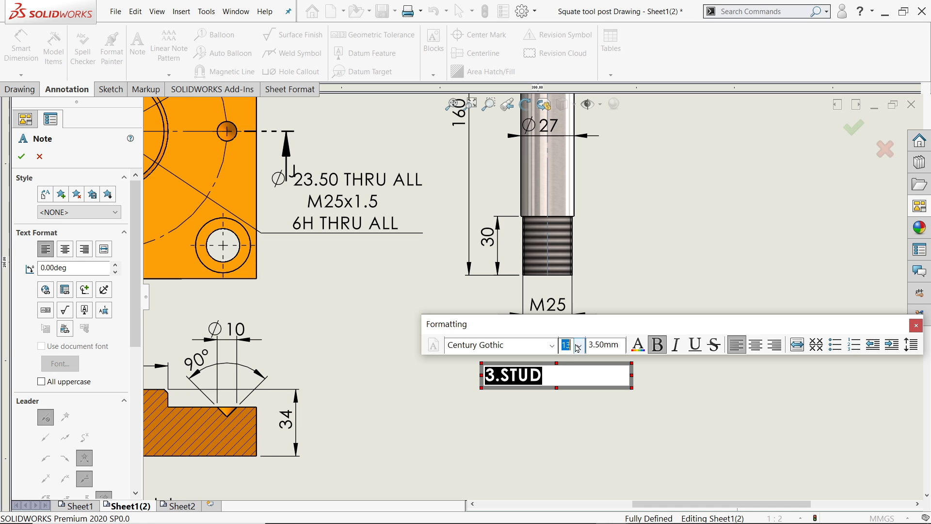
pyautogui.click(577, 346)
pyautogui.click(569, 255)
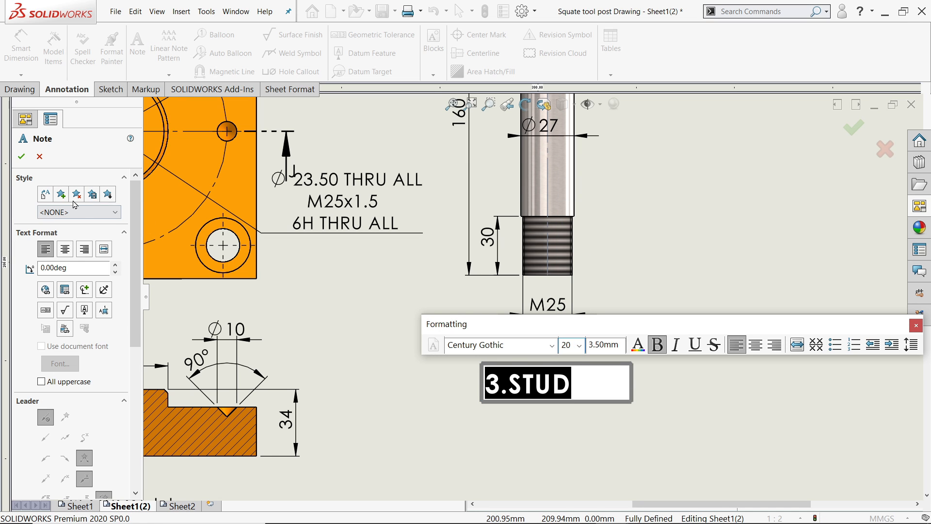
pyautogui.scroll(3, 605, 372)
pyautogui.scroll(1, 535, 334)
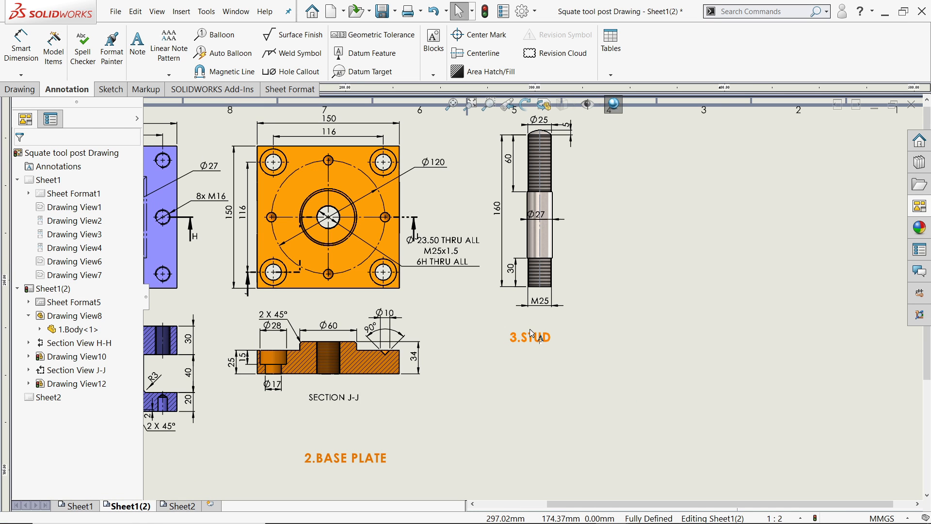
pyautogui.scroll(2, 531, 346)
pyautogui.scroll(-1, 527, 315)
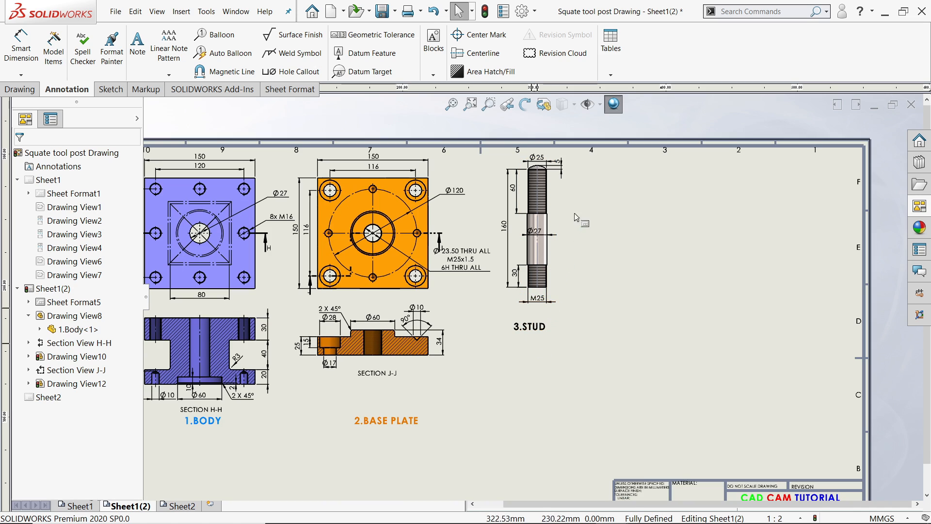
# Shift the stud view slightly toward the base plate and give it a custom scale of 1:1.
pyautogui.moveTo(555, 205); pyautogui.dragTo(540, 211)
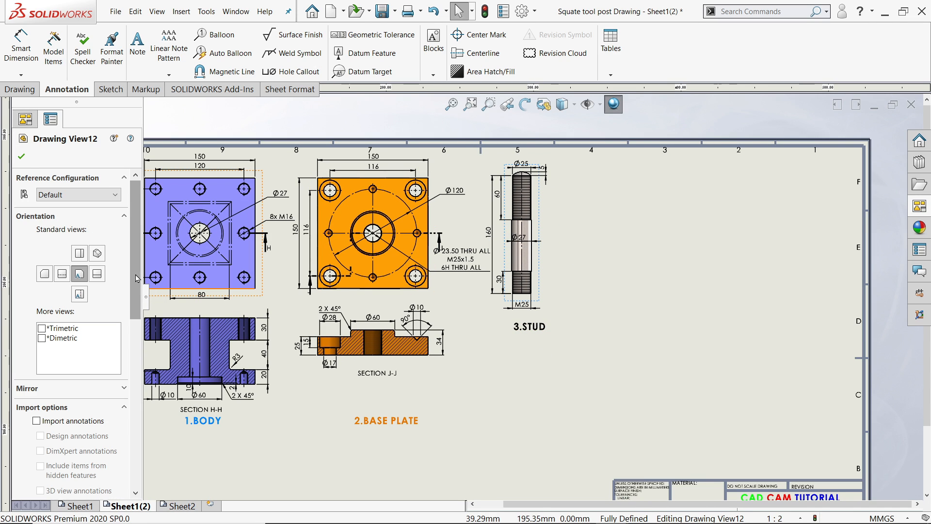
pyautogui.scroll(-5, 95, 405)
pyautogui.click(49, 389)
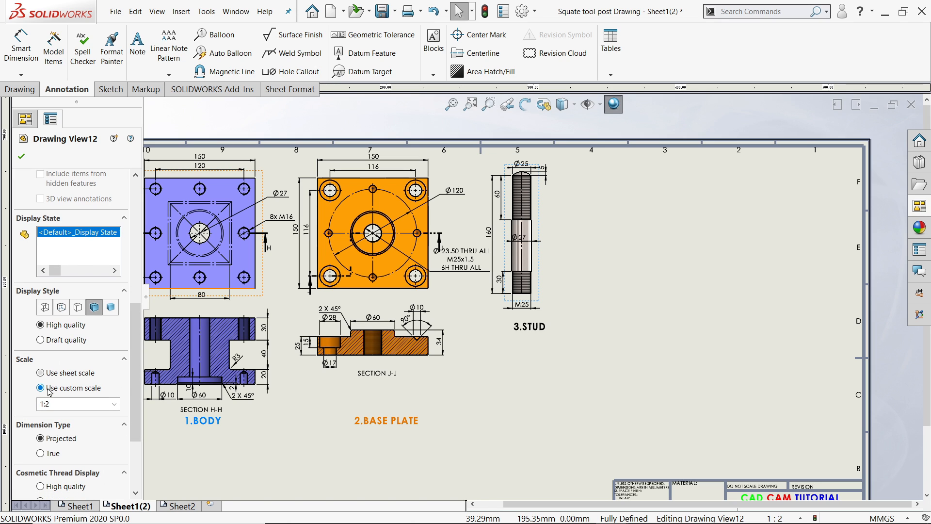
pyautogui.click(114, 404)
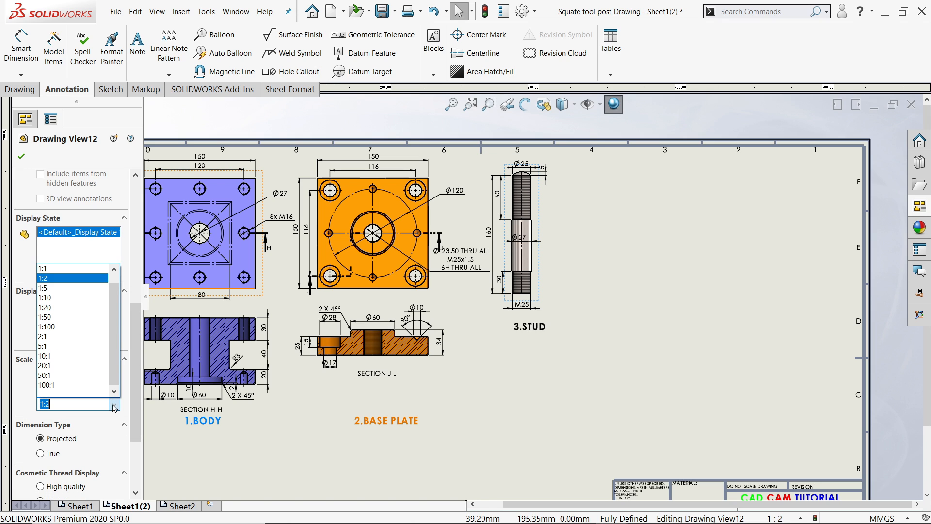
pyautogui.click(58, 273)
pyautogui.press('f')
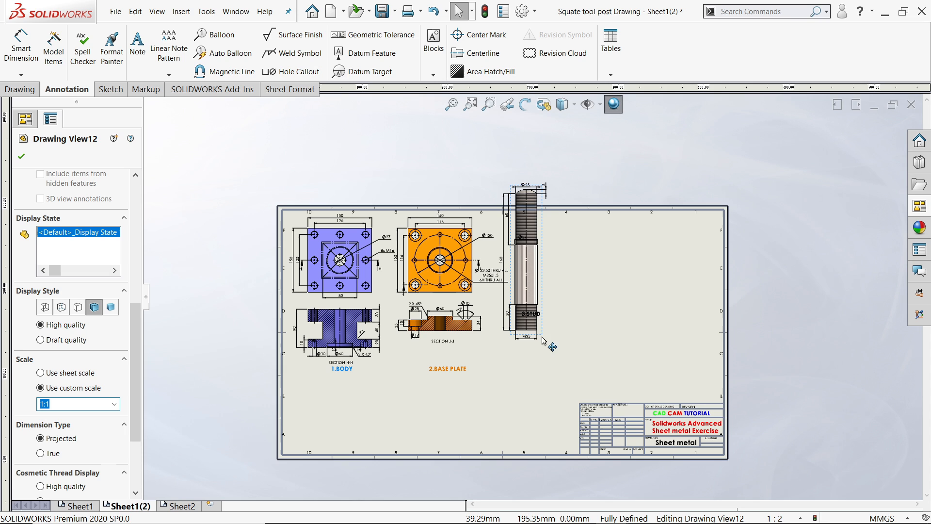
pyautogui.click(23, 157)
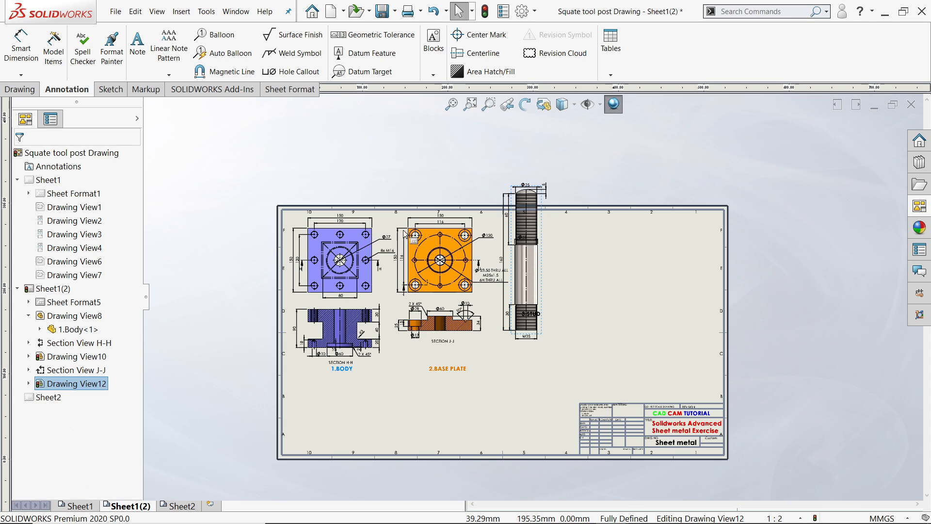
# Move the stud view down so that it lies inside the sheet border.
pyautogui.scroll(-3, 515, 279)
pyautogui.moveTo(515, 279); pyautogui.dragTo(515, 336)
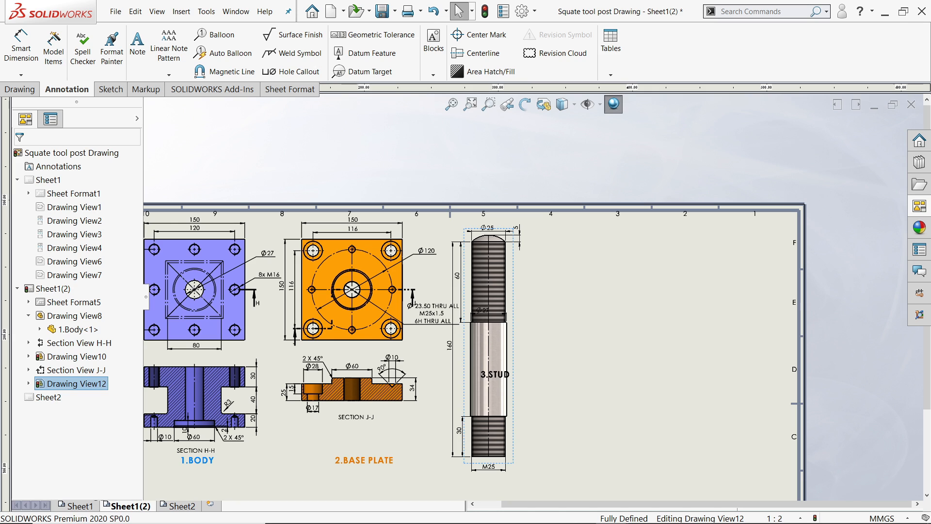
pyautogui.press('f')
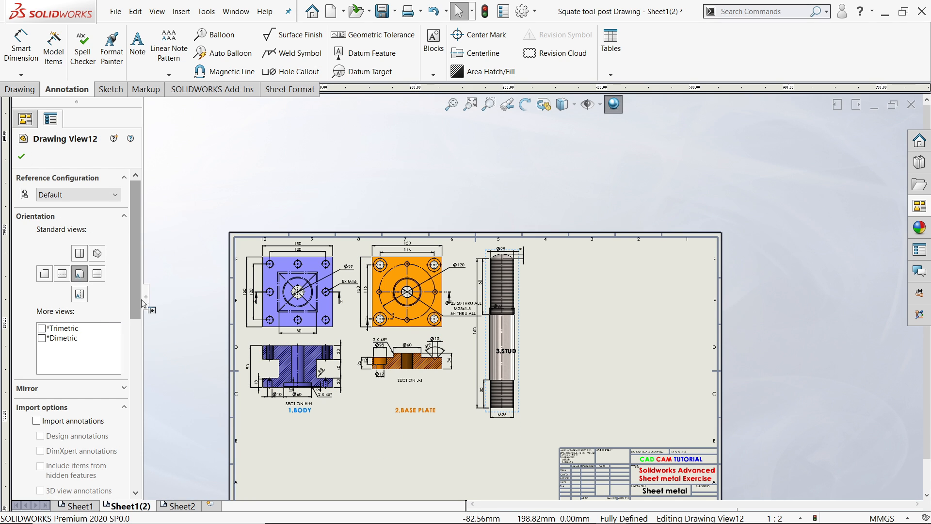
# Set the stud view's custom scale to 1:1.5.
pyautogui.moveTo(139, 309); pyautogui.dragTo(139, 406)
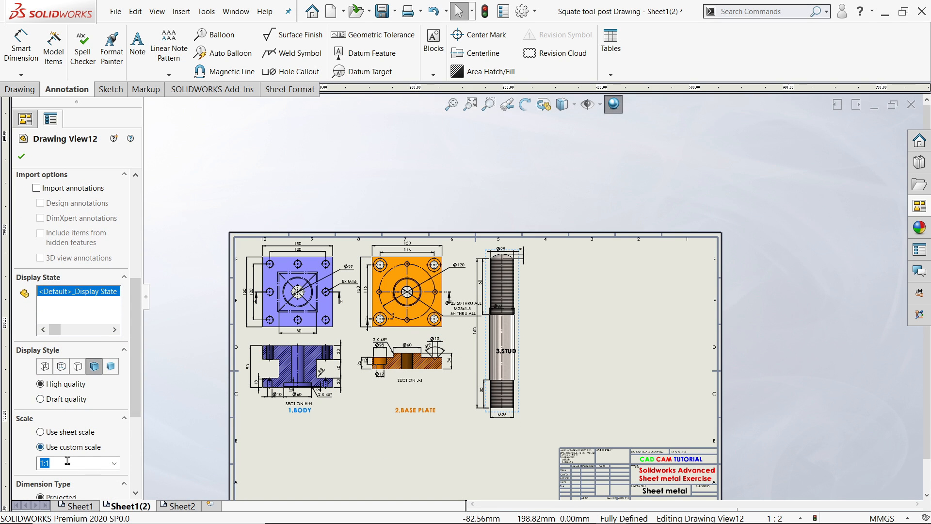
pyautogui.click(115, 463)
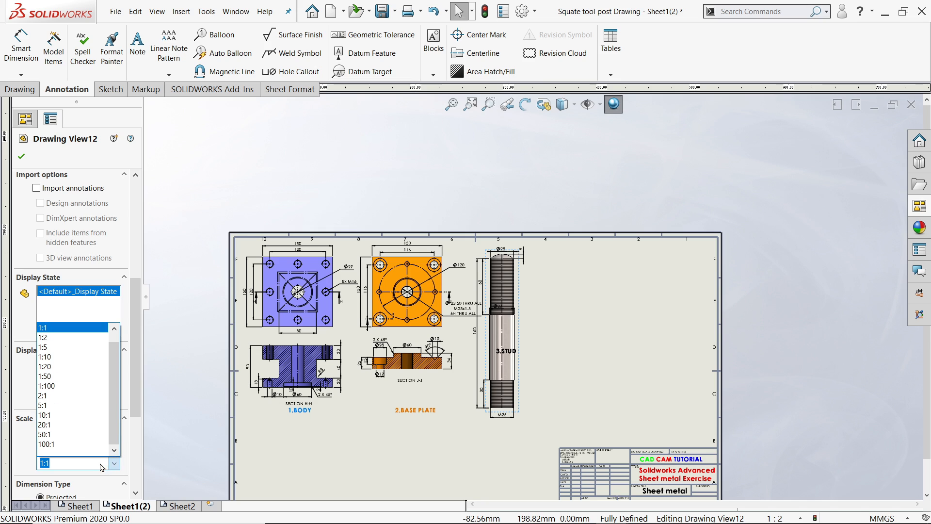
pyautogui.click(84, 462)
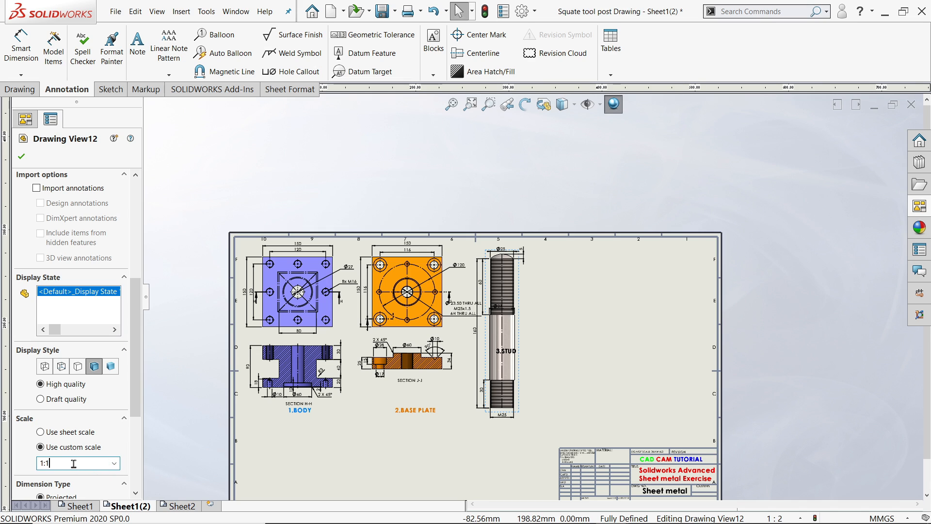
pyautogui.press('Return')
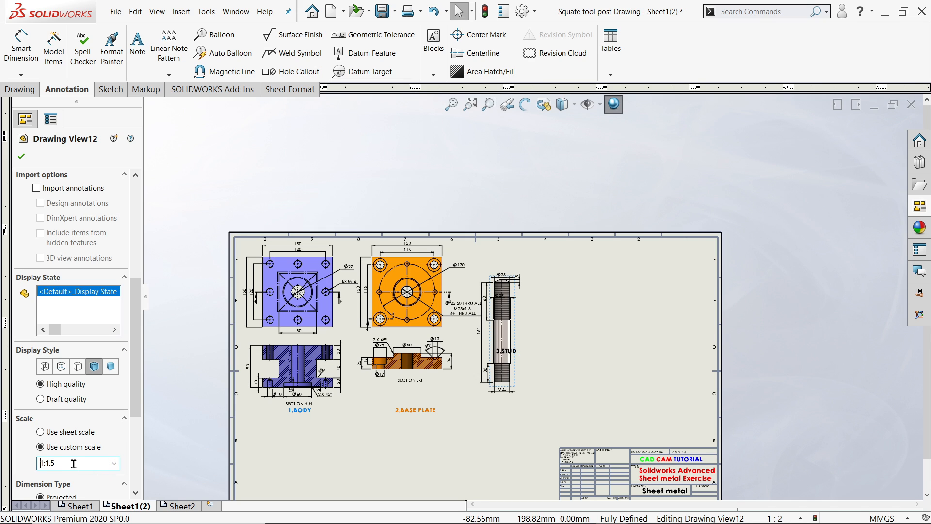
# Move the stud view up level with the base plate views, leaving the 3.STUD note beneath it.
pyautogui.scroll(-4, 357, 396)
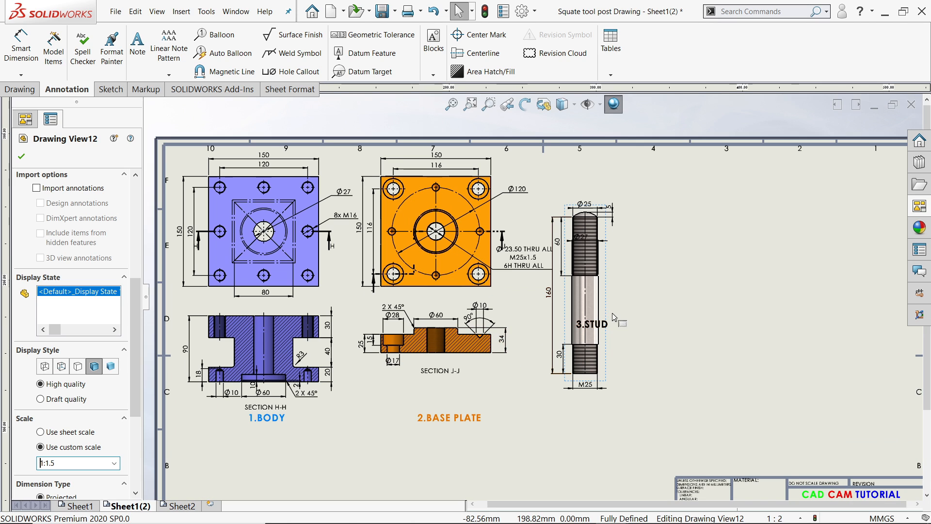
pyautogui.moveTo(607, 264); pyautogui.dragTo(609, 251)
# Insert the bottom view of the 4.Knob part on the sheet beneath the 1.BODY note.
pyautogui.click(919, 206)
pyautogui.click(819, 104)
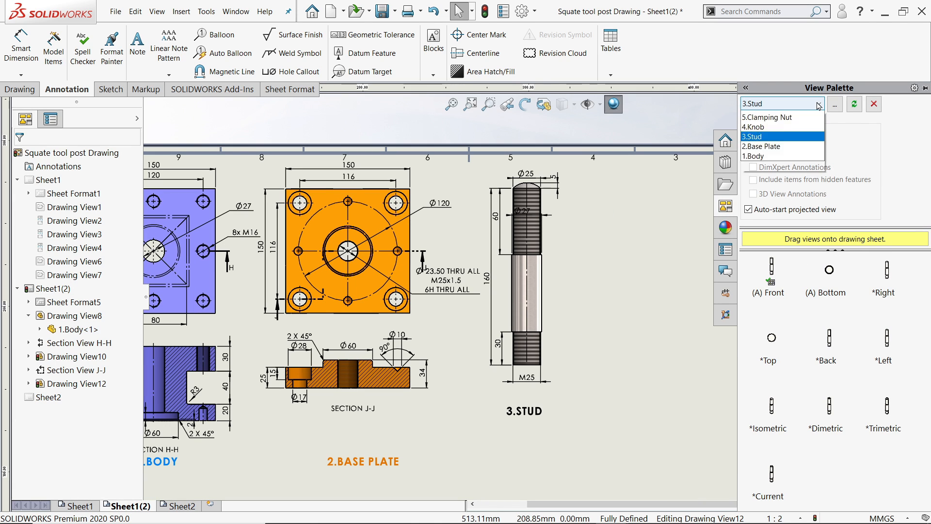
pyautogui.click(758, 185)
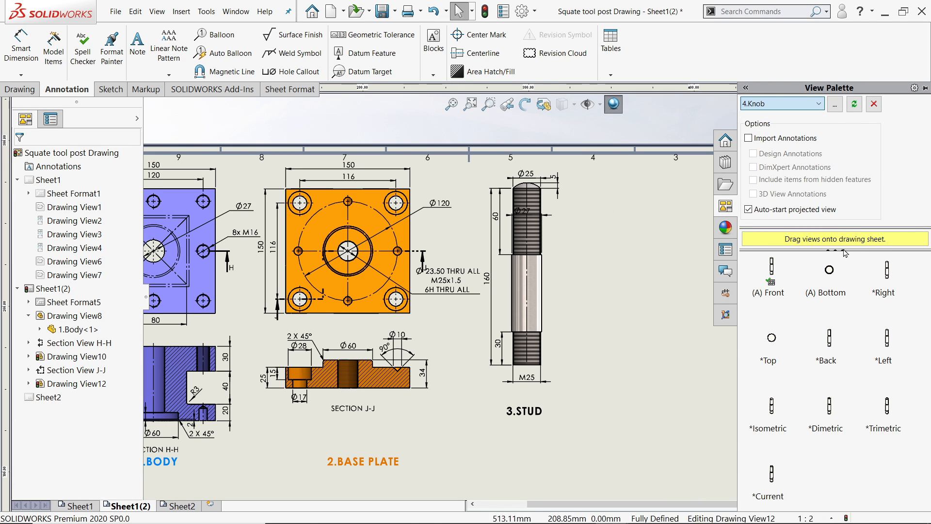
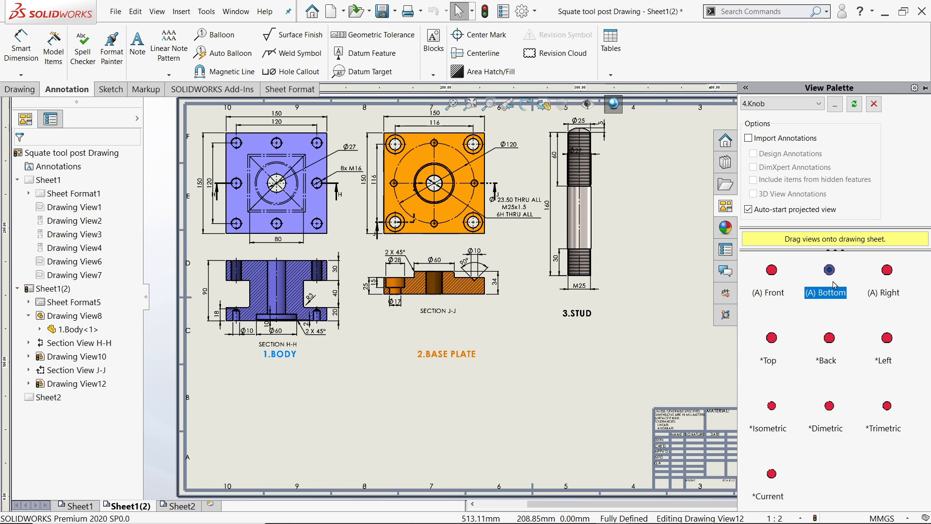
pyautogui.moveTo(834, 285); pyautogui.dragTo(246, 420)
# Try to set a custom scale of 1:1 during view projection, and finish without placing a projected view.
pyautogui.scroll(-5, 40, 371)
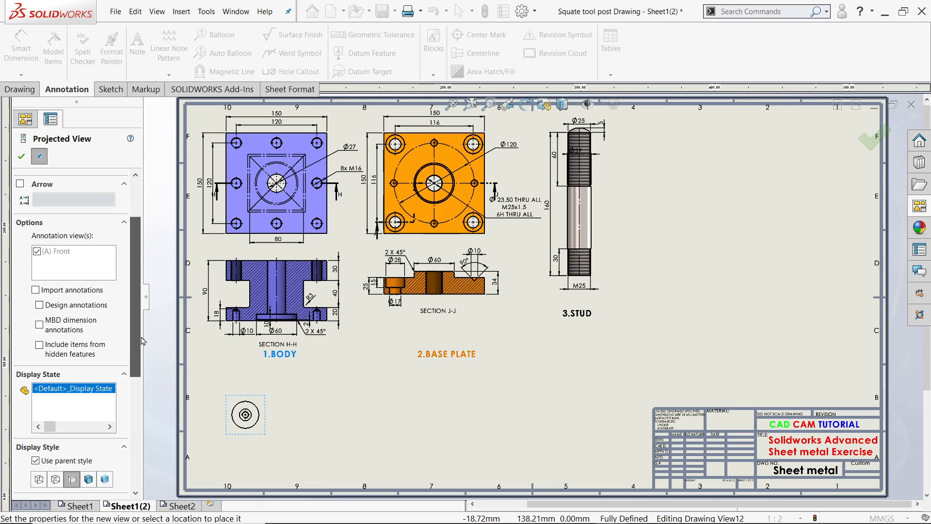
pyautogui.click(36, 371)
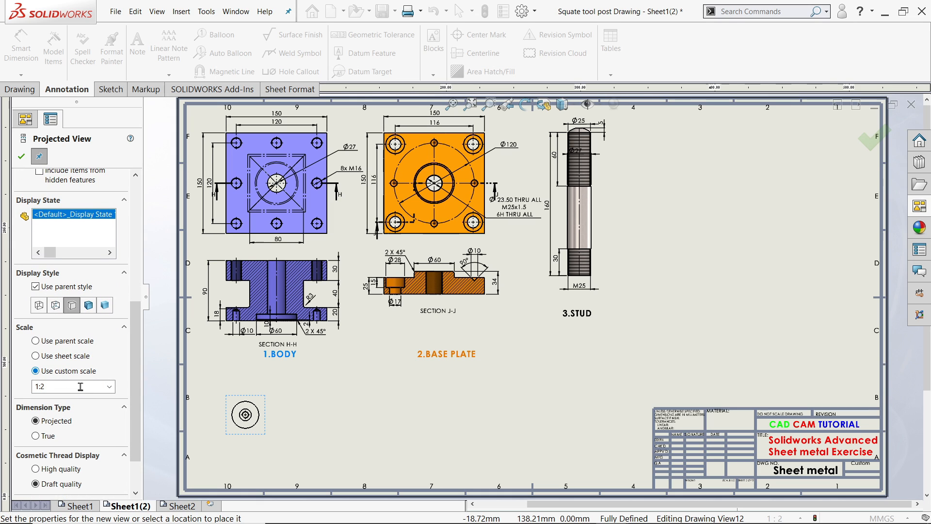
pyautogui.click(108, 387)
pyautogui.click(52, 259)
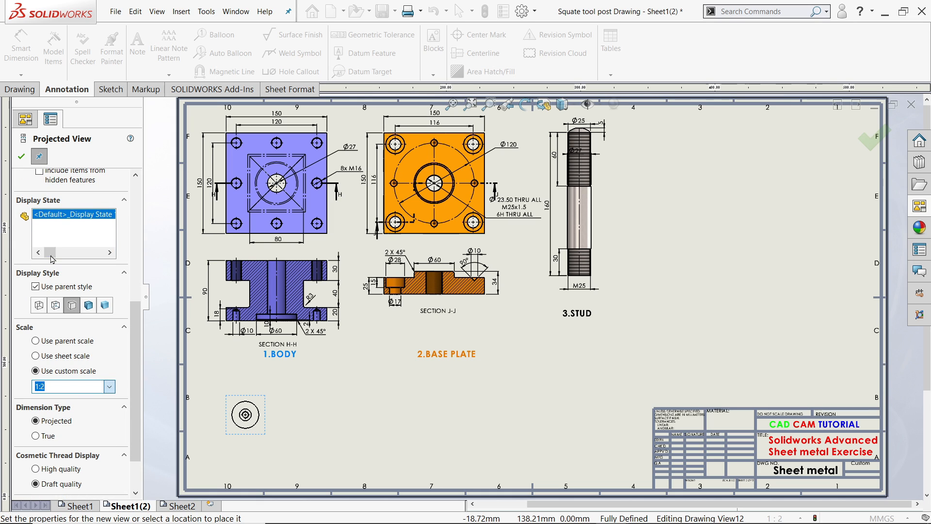
pyautogui.scroll(2, 54, 256)
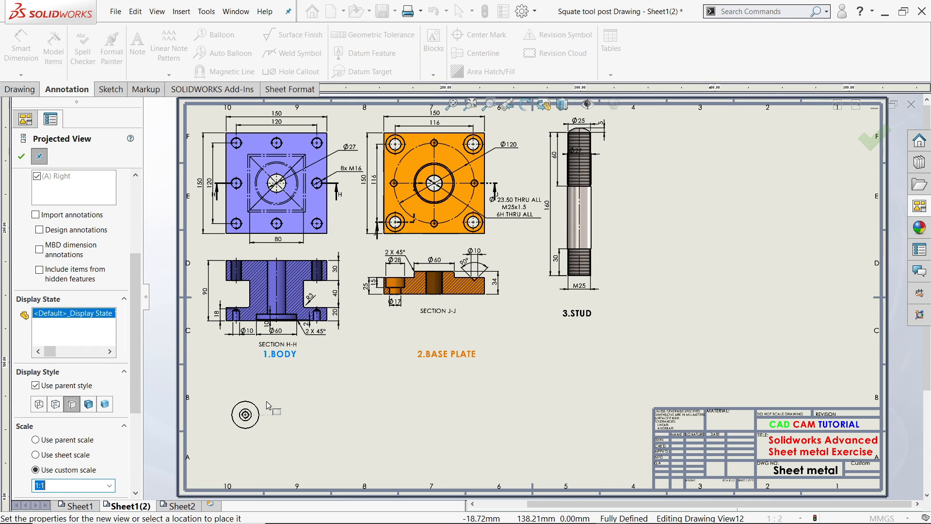
pyautogui.scroll(-3, 35, 188)
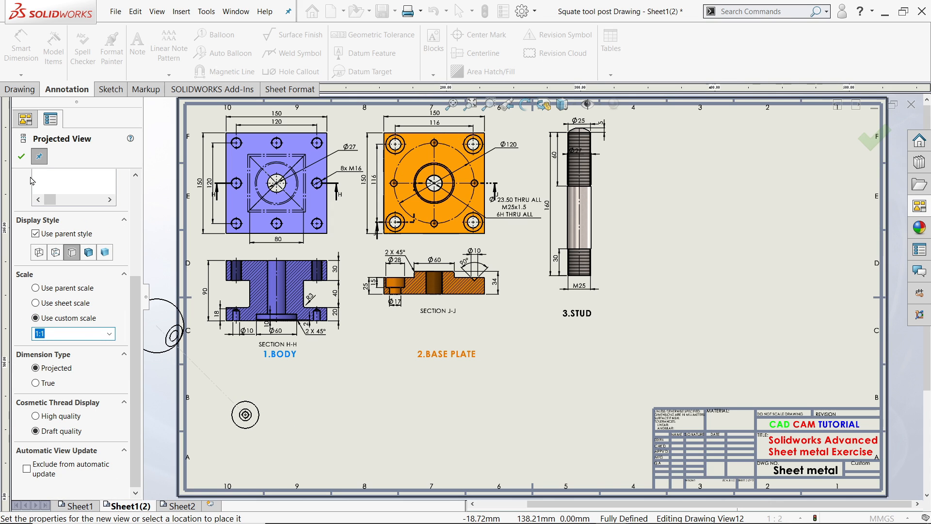
pyautogui.click(21, 156)
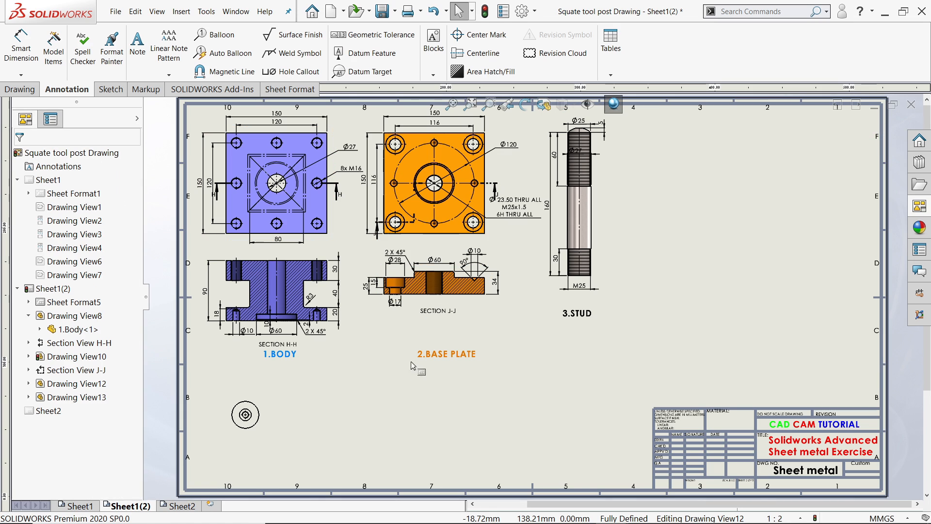
# Give the knob view a custom scale of 1:1 and display it shaded with edges.
pyautogui.click(264, 413)
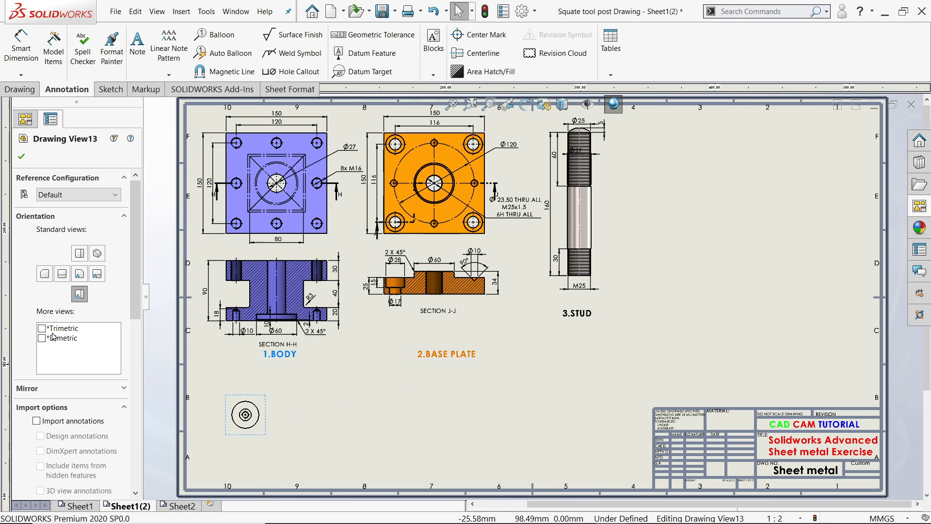
pyautogui.scroll(-6, 77, 383)
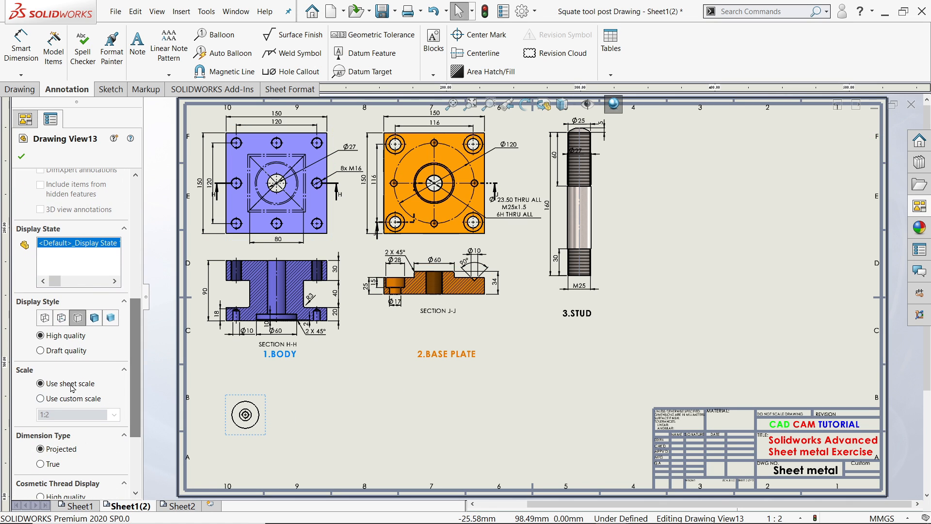
pyautogui.click(50, 400)
pyautogui.click(115, 415)
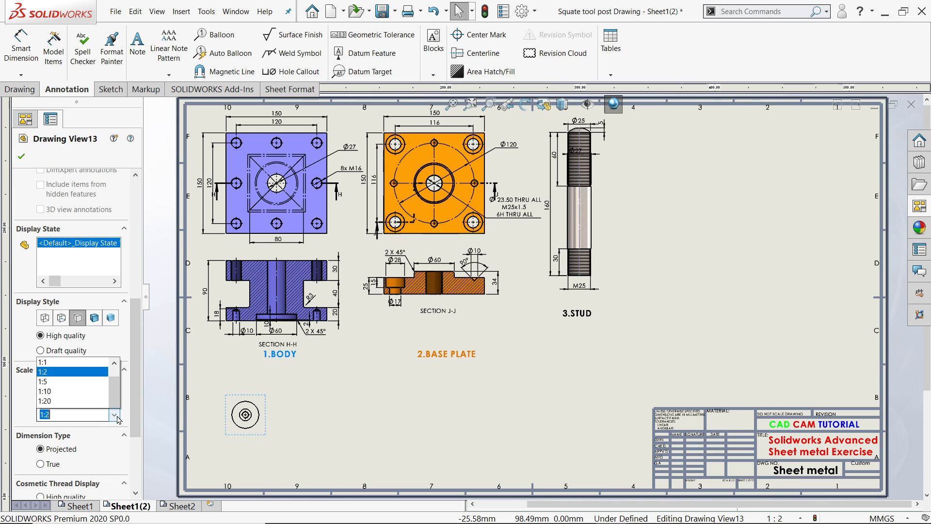
pyautogui.click(57, 284)
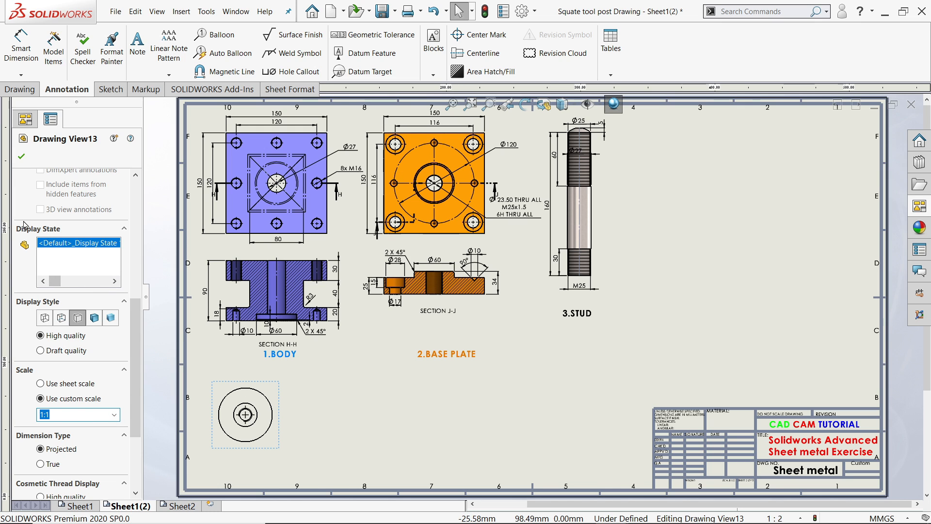
pyautogui.scroll(3, 364, 388)
pyautogui.scroll(-4, 365, 388)
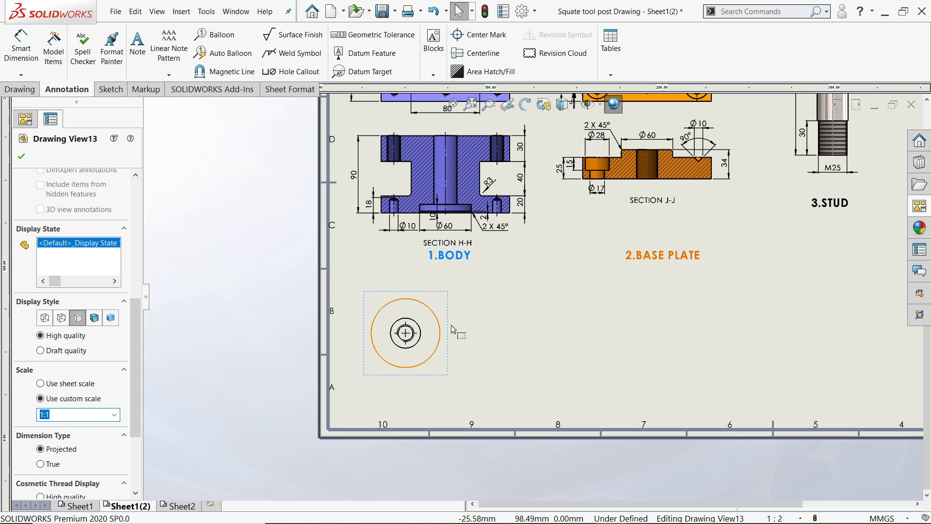
pyautogui.click(95, 318)
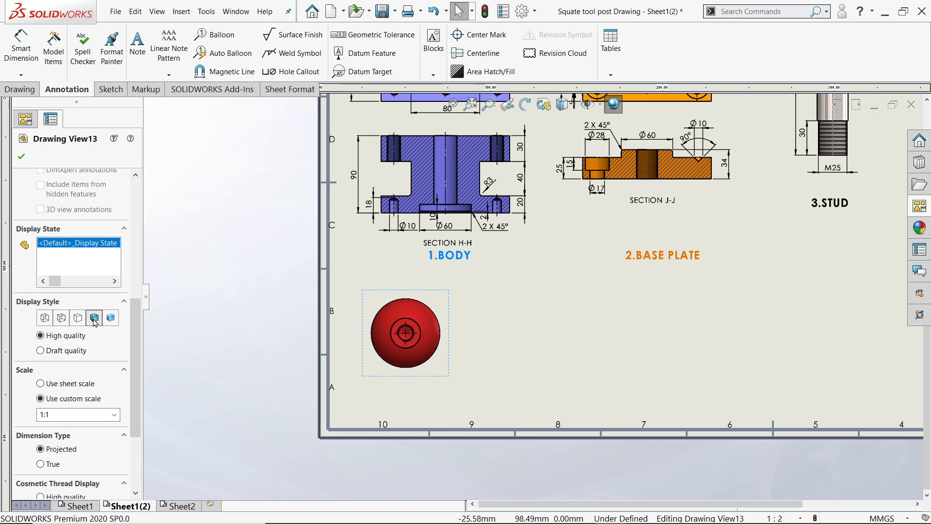
pyautogui.click(21, 159)
# Shift the knob view slightly so that it sits better beneath the body section view.
pyautogui.scroll(2, 424, 342)
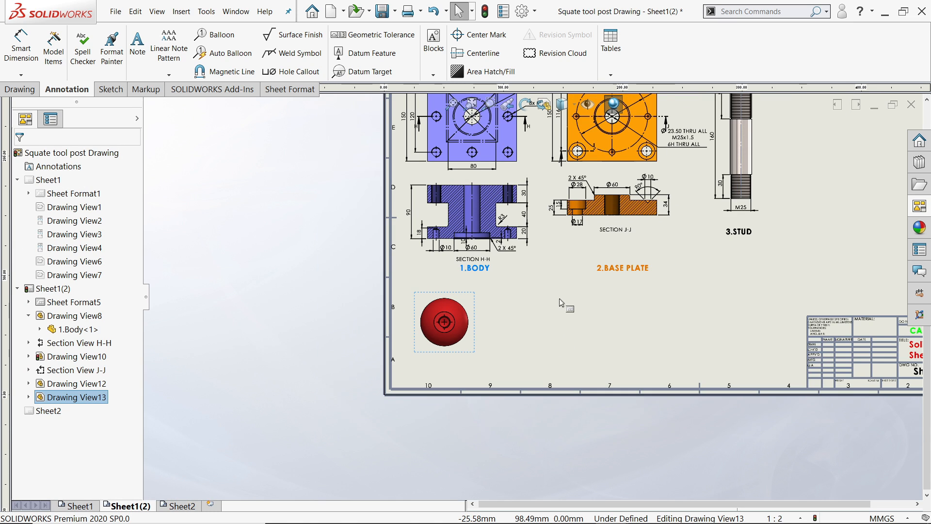
pyautogui.scroll(-3, 422, 344)
pyautogui.moveTo(426, 357)
pyautogui.mouseDown()
pyautogui.moveTo(449, 356)
pyautogui.moveTo(434, 359)
pyautogui.mouseUp()
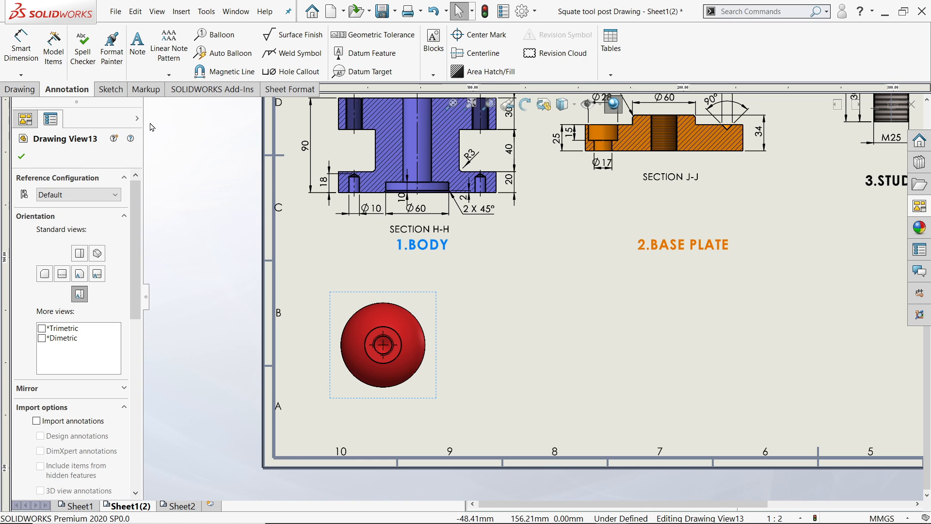
# Create a vertical section view K-K through the knob's centre beside it, with flipped direction and scaled hatch pattern.
pyautogui.click(26, 90)
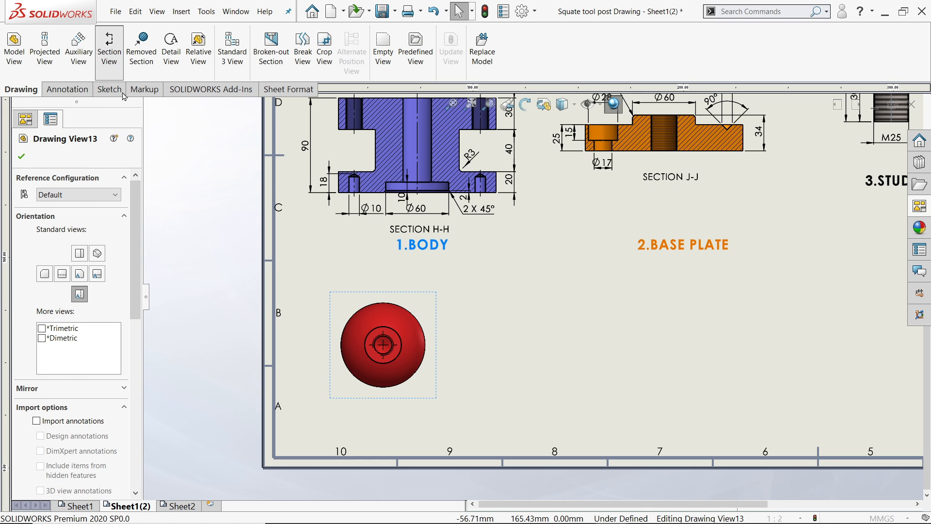
pyautogui.click(110, 49)
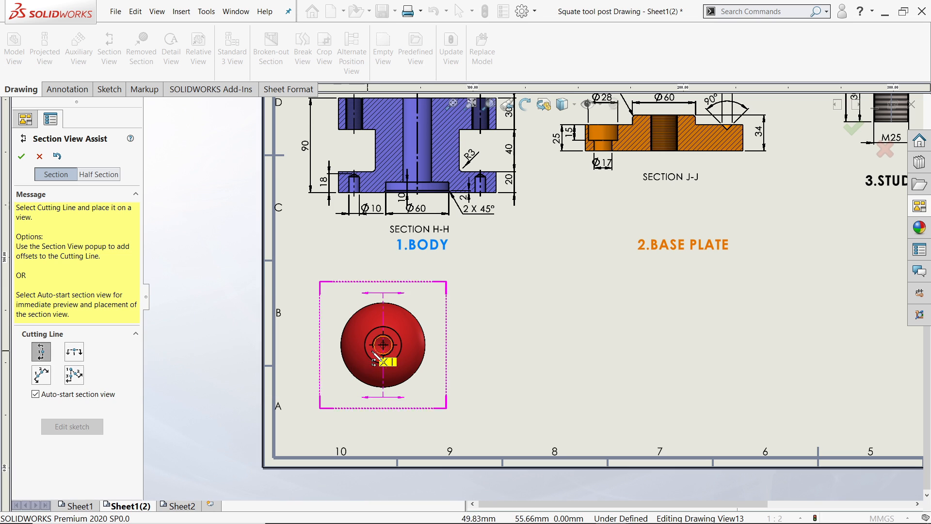
pyautogui.click(384, 344)
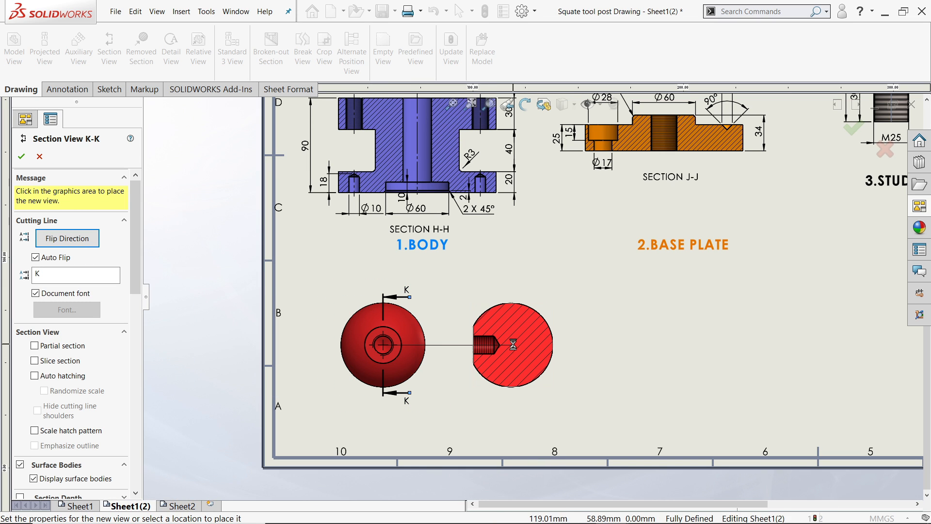
pyautogui.click(513, 345)
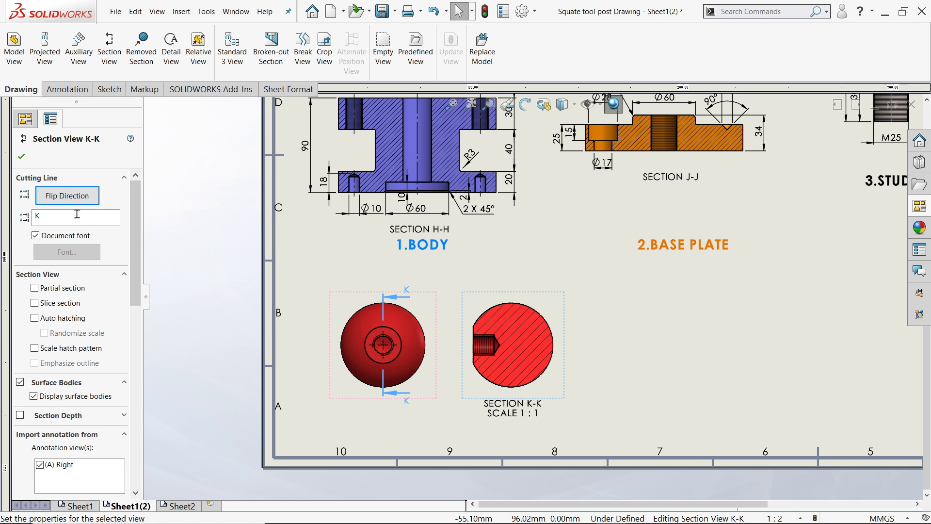
pyautogui.click(72, 196)
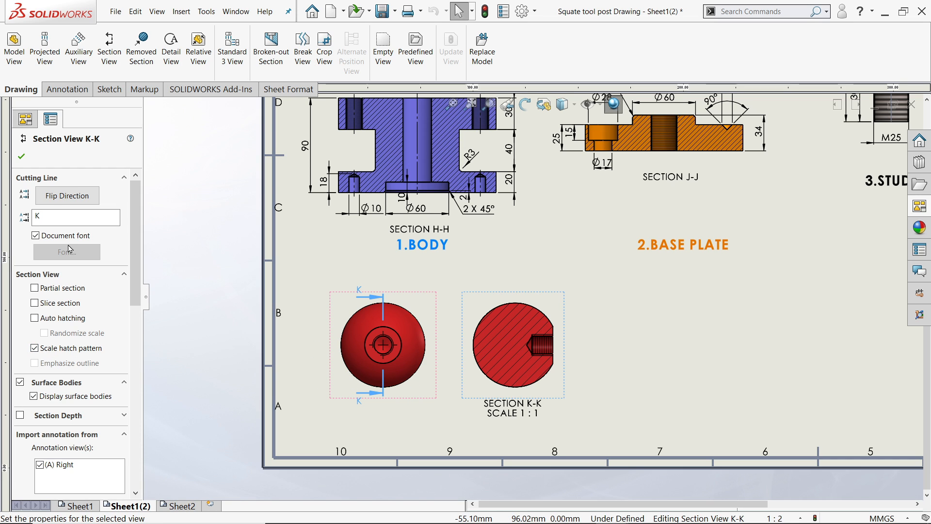
pyautogui.click(22, 157)
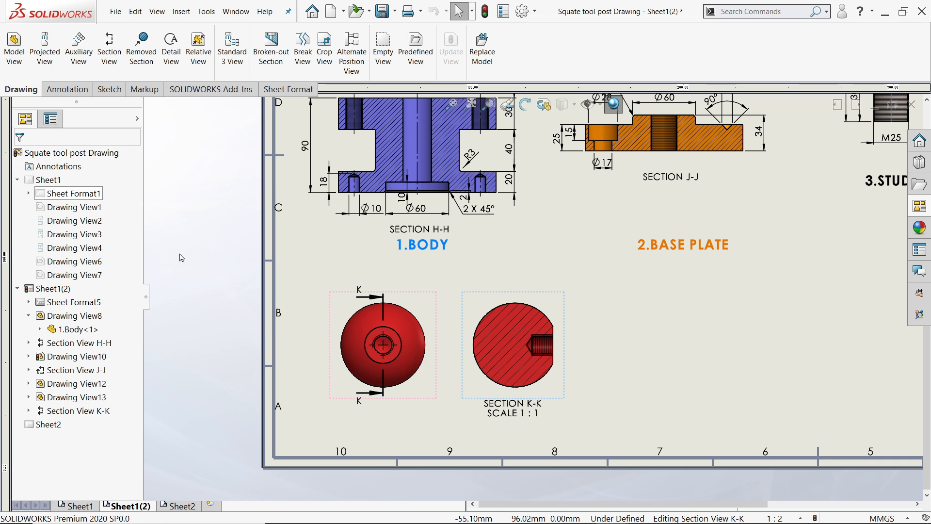
# Move the knob's section view closer to the knob view.
pyautogui.scroll(-3, 564, 355)
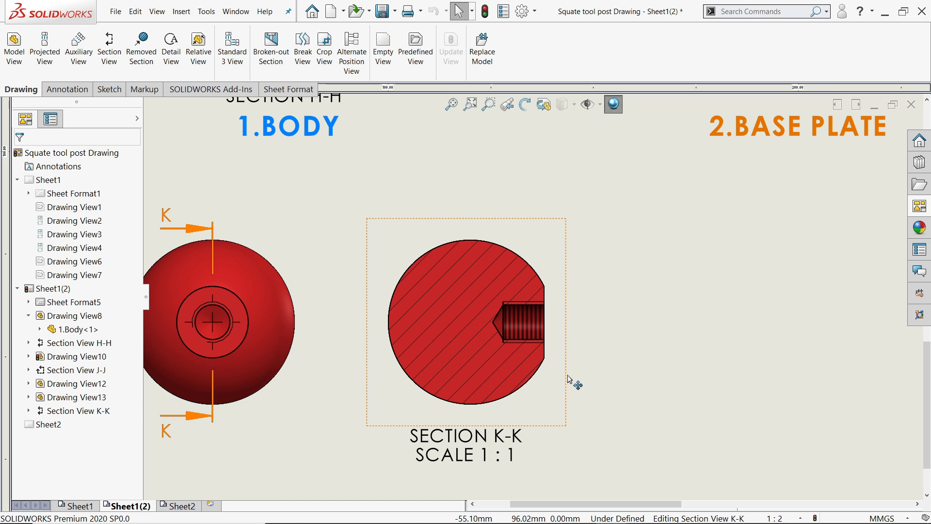
pyautogui.moveTo(565, 377); pyautogui.dragTo(535, 376)
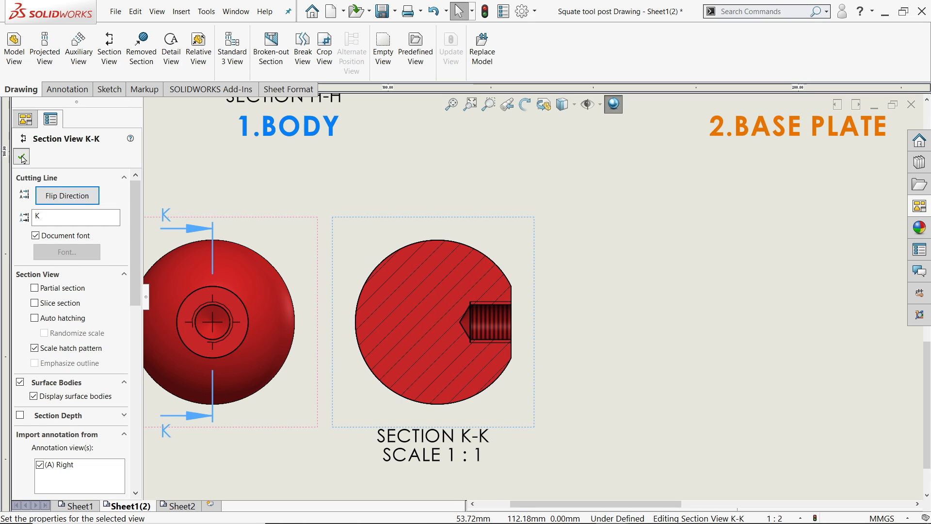
pyautogui.click(22, 157)
# Add a center mark to the circular outline of the knob's section view.
pyautogui.click(67, 89)
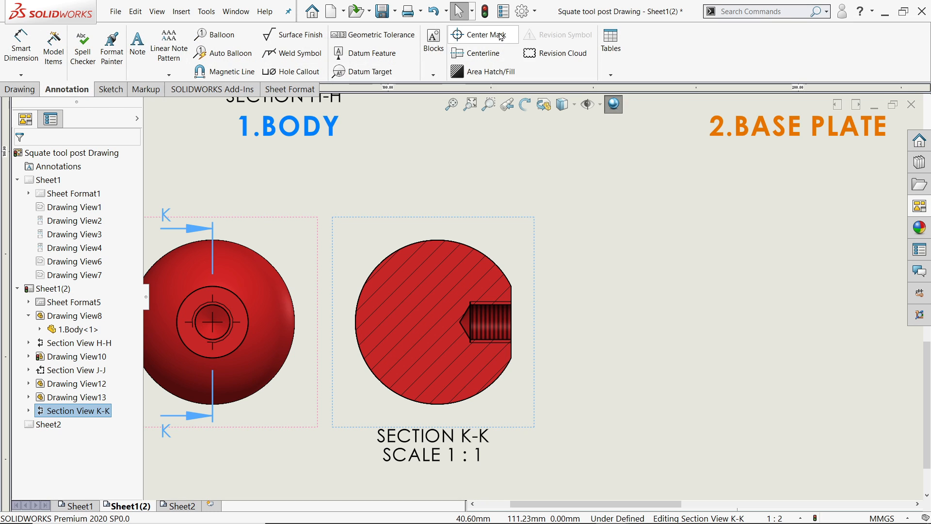
pyautogui.click(501, 37)
pyautogui.click(454, 242)
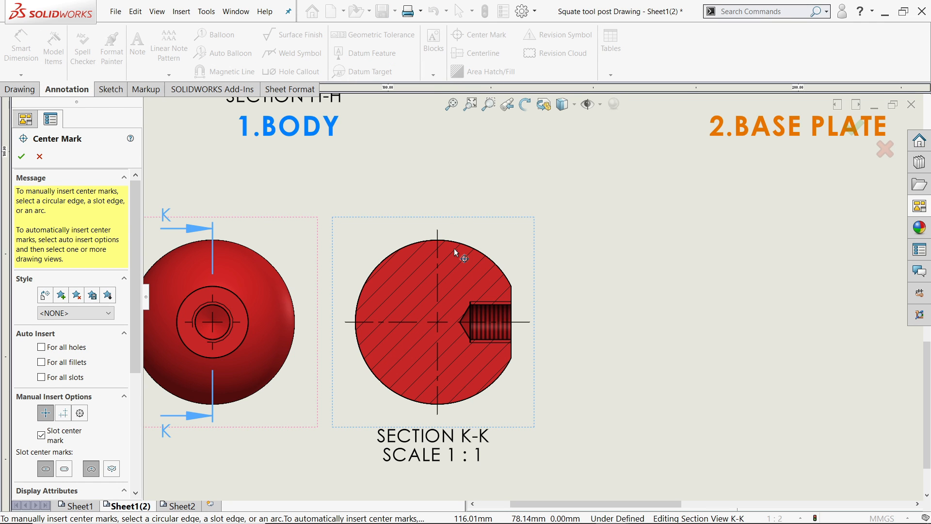
pyautogui.click(22, 156)
pyautogui.scroll(2, 437, 289)
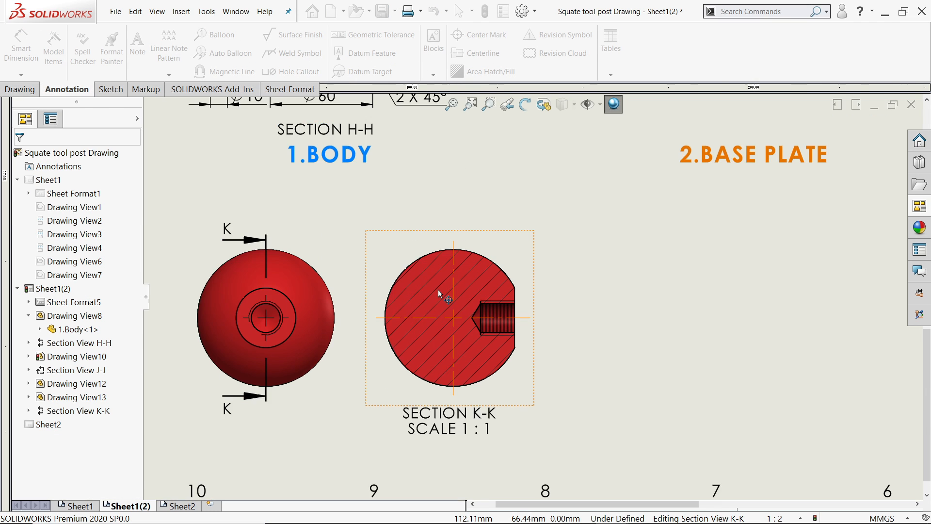
pyautogui.scroll(-1, 464, 286)
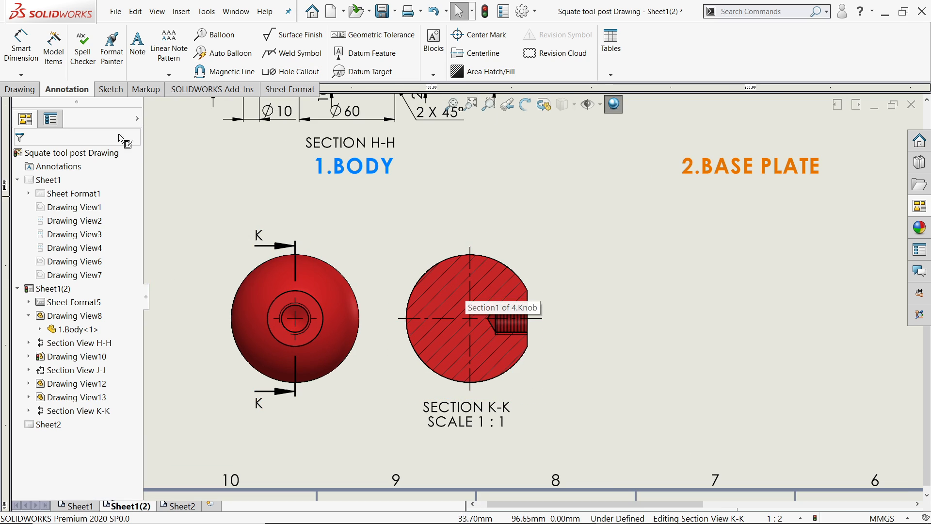
# Dimension the radius of the knob's section outline and give it custom horizontal text on a broken leader.
pyautogui.click(23, 58)
pyautogui.scroll(-2, 450, 259)
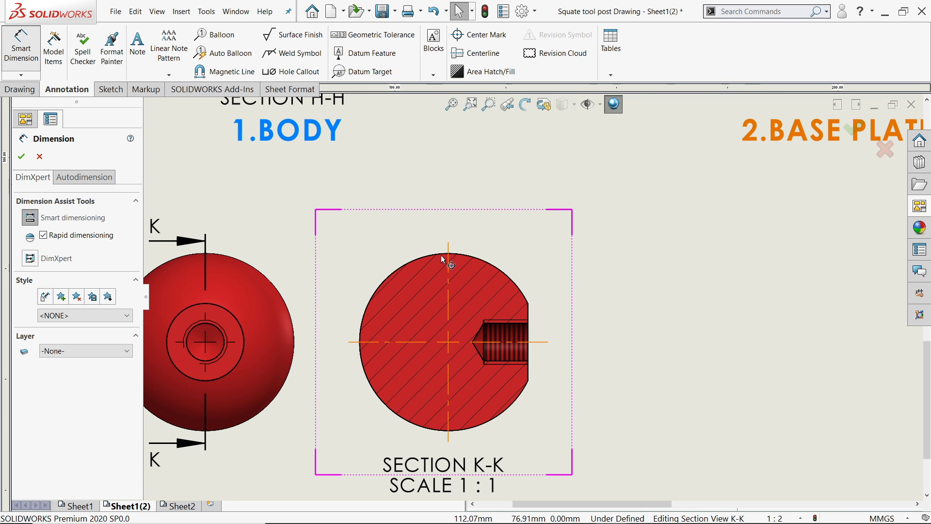
pyautogui.click(441, 254)
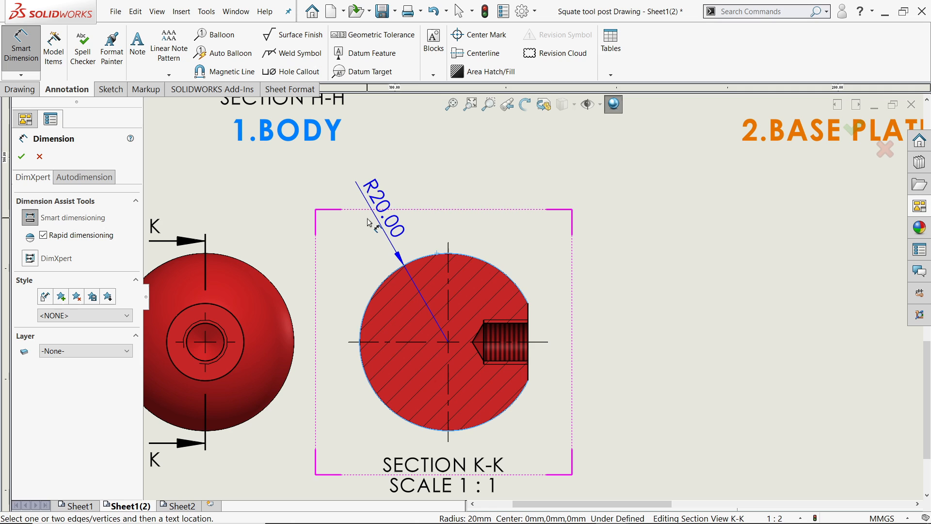
pyautogui.click(359, 211)
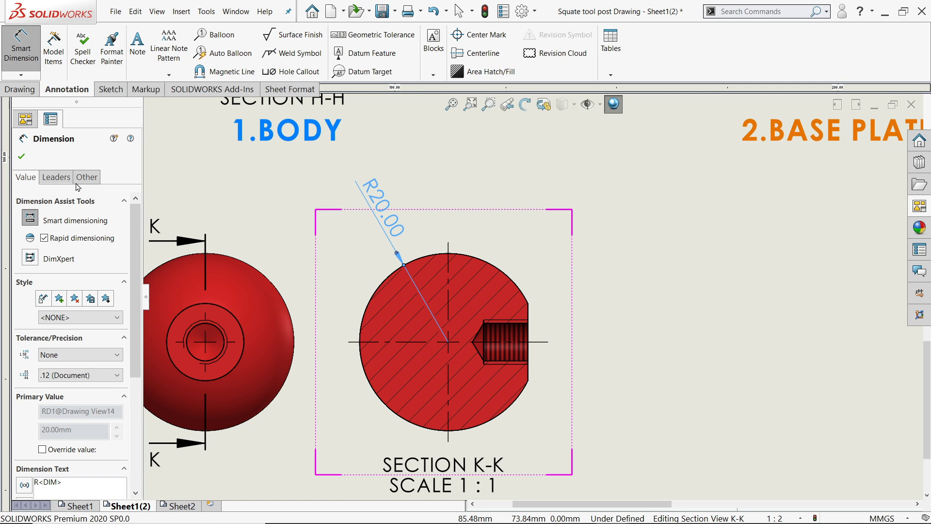
pyautogui.click(56, 177)
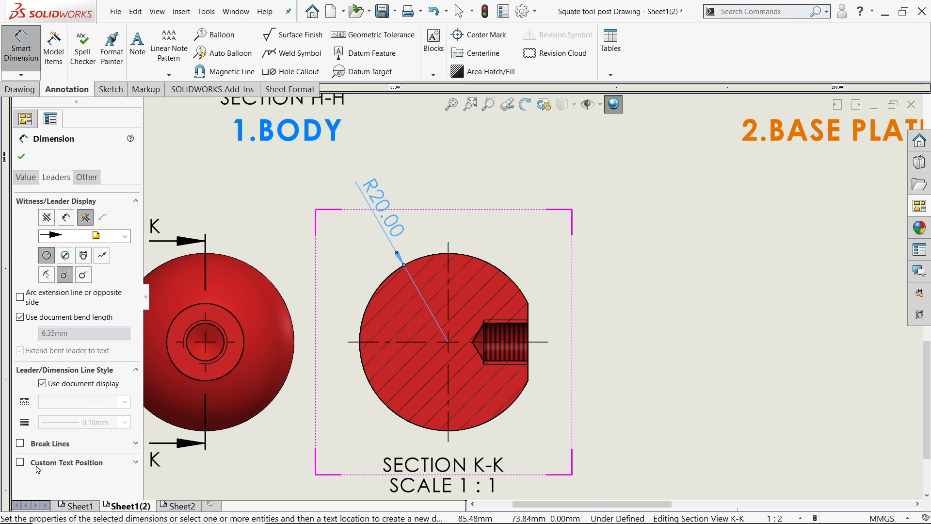
pyautogui.click(21, 463)
pyautogui.click(59, 480)
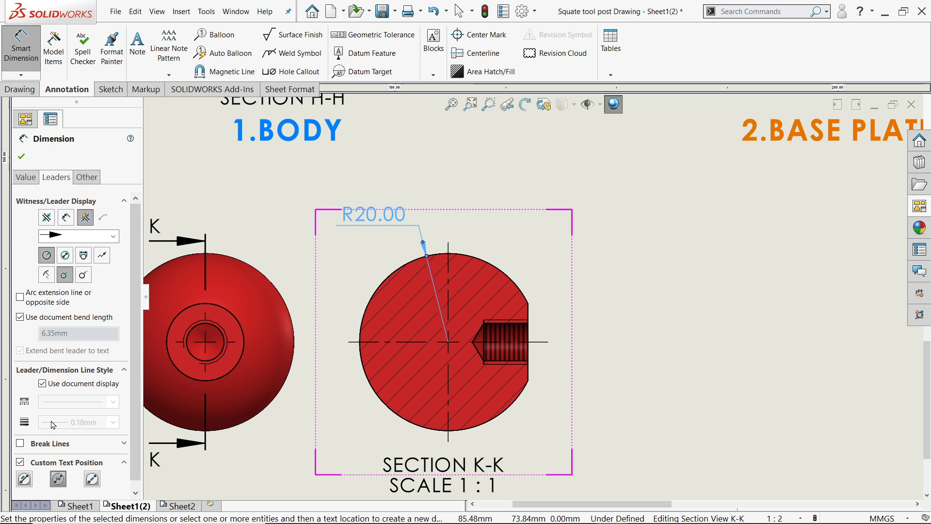
# Dimension the overall width of the knob's section from the flat face to the opposite arc, placing the dimension below the view.
pyautogui.click(27, 177)
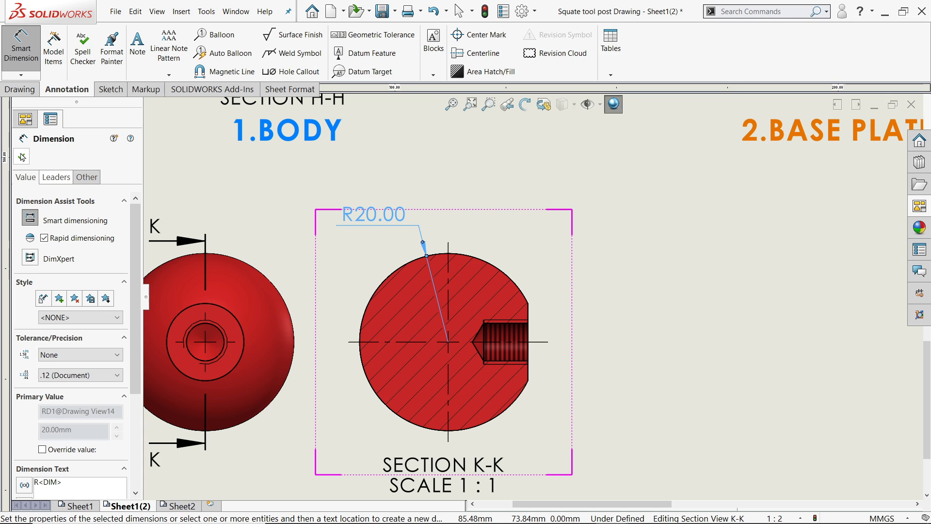
pyautogui.click(22, 157)
pyautogui.click(21, 49)
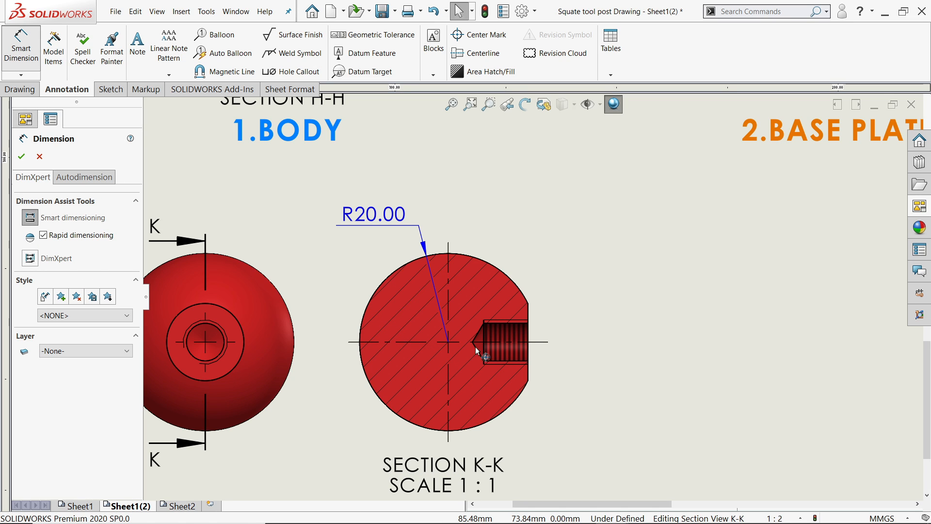
pyautogui.click(529, 376)
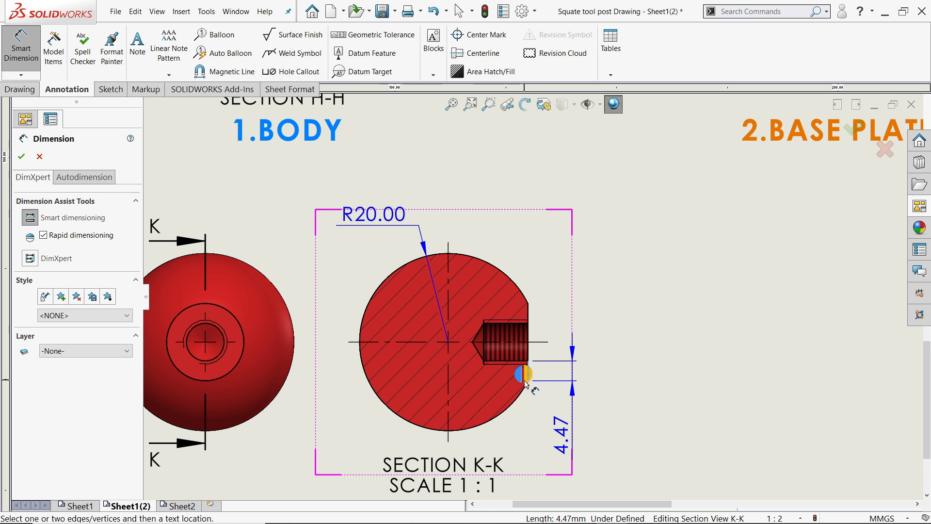
pyautogui.click(362, 357)
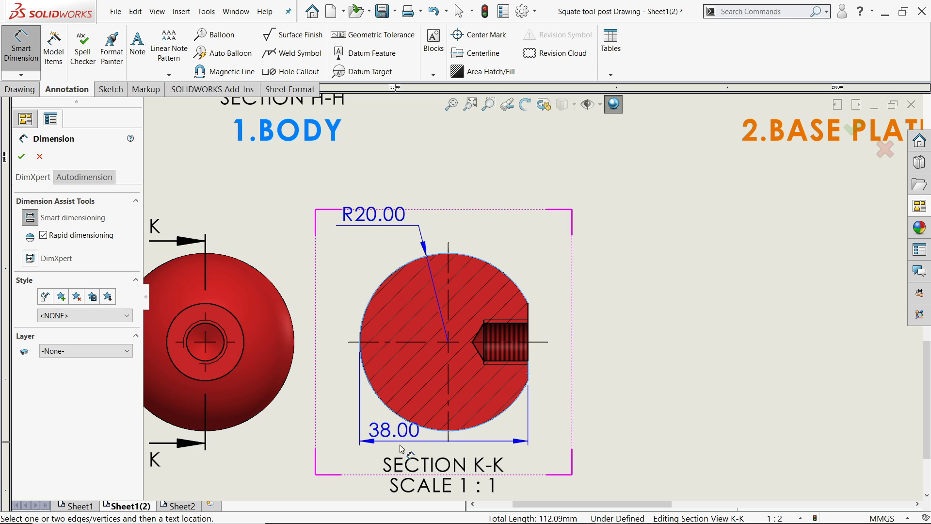
pyautogui.click(439, 459)
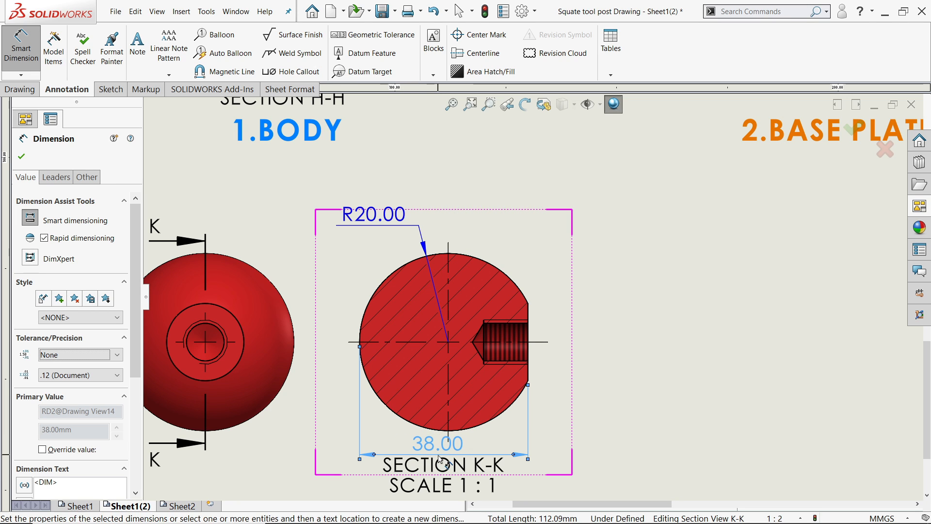
pyautogui.scroll(1, 505, 448)
pyautogui.scroll(1, 452, 441)
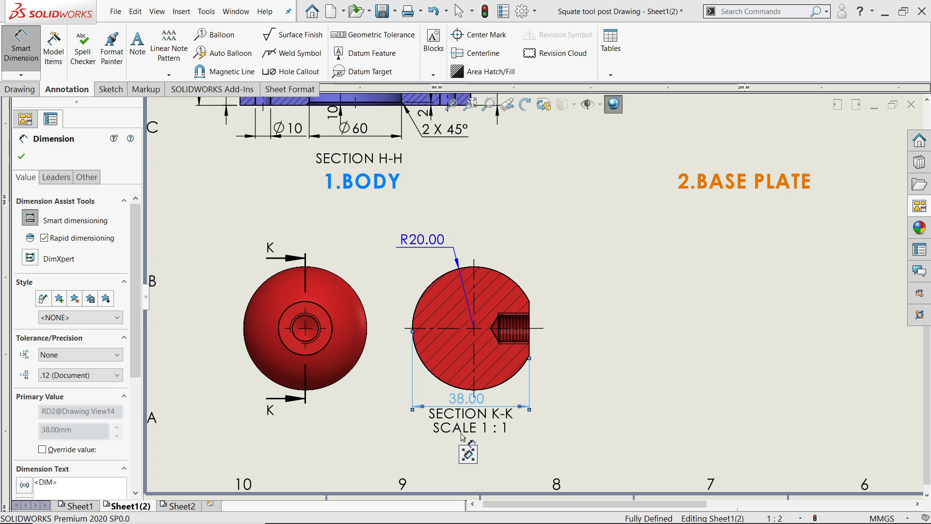
pyautogui.scroll(-4, 533, 329)
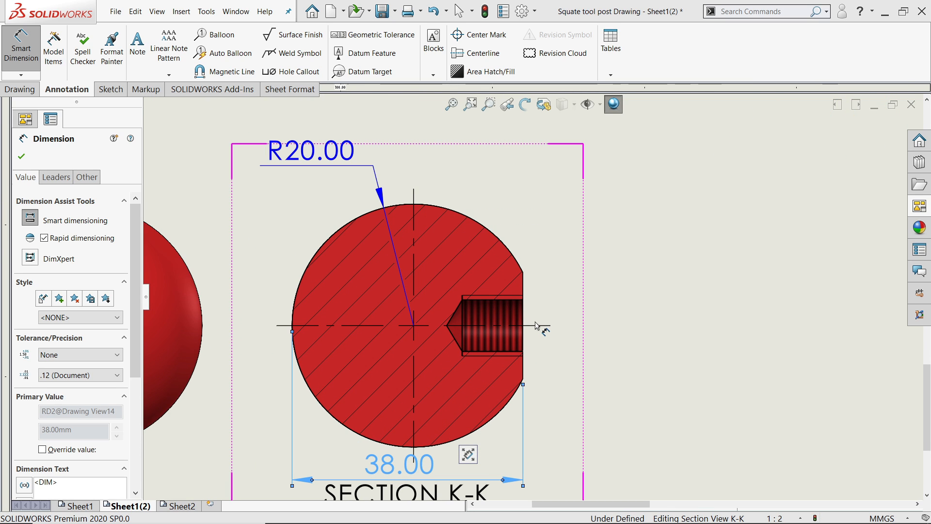
pyautogui.scroll(-2, 527, 312)
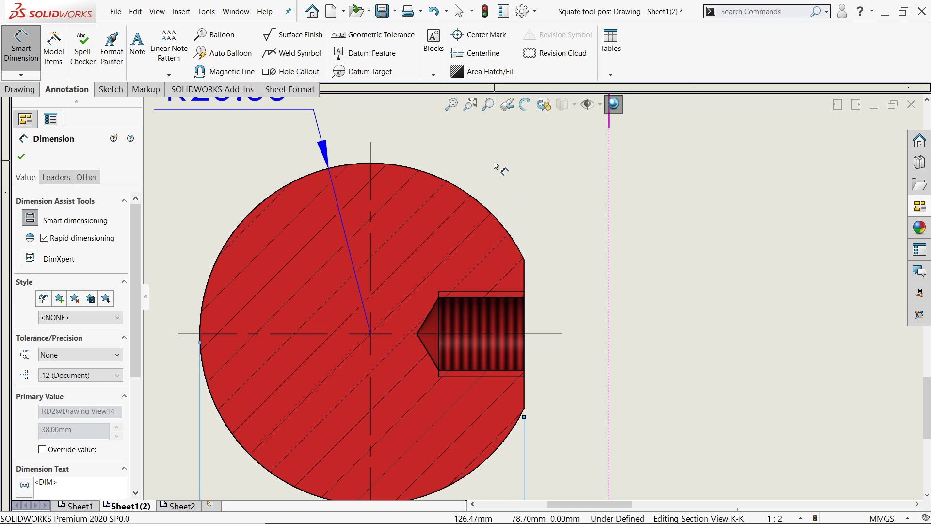
pyautogui.click(20, 157)
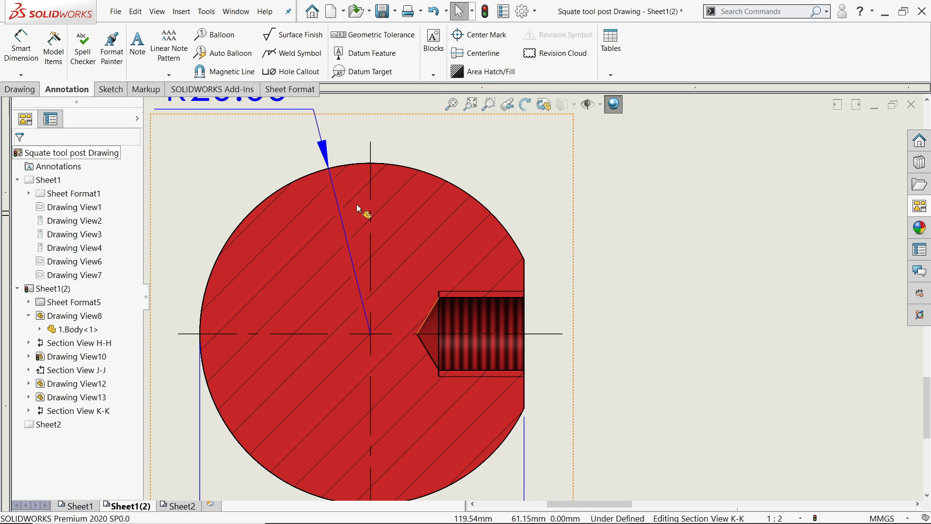
# Add a hole callout to the threaded hole in section K-K and place its text above and beside the knob section.
pyautogui.click(286, 75)
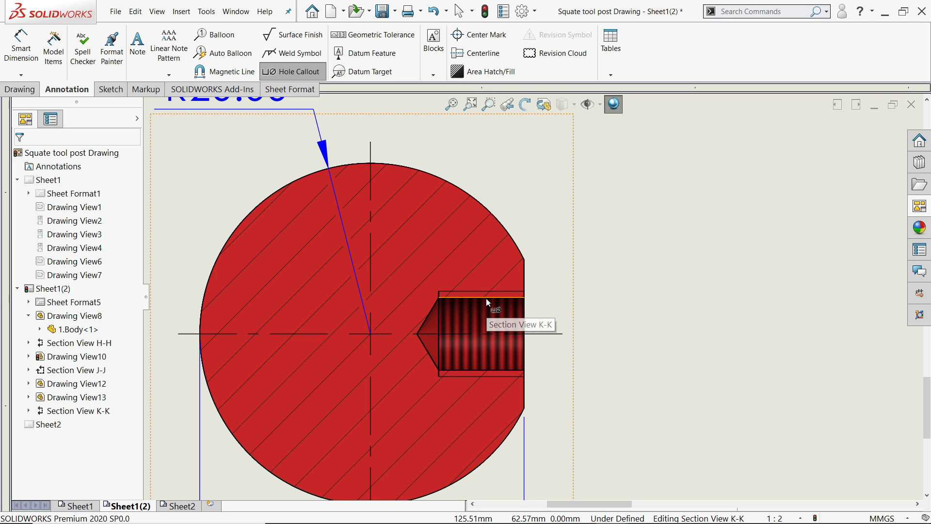
pyautogui.click(467, 299)
pyautogui.scroll(5, 534, 291)
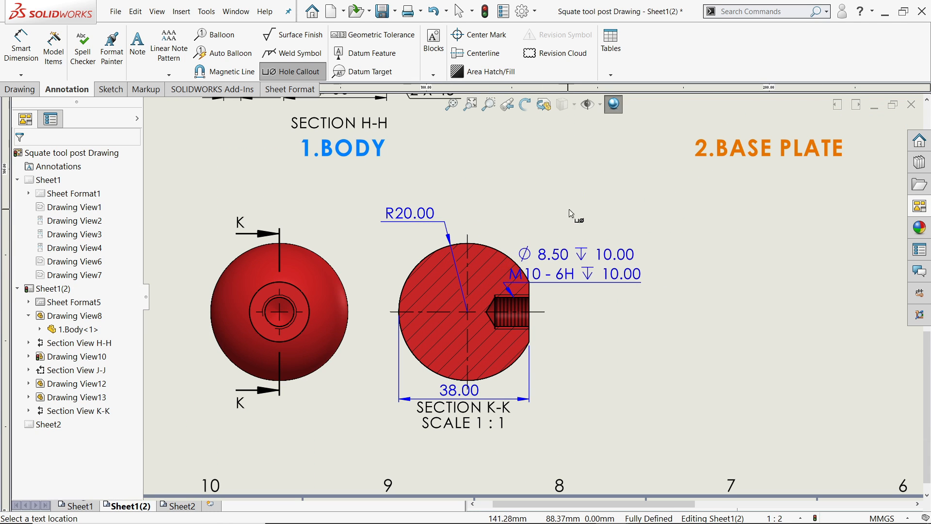
pyautogui.click(597, 190)
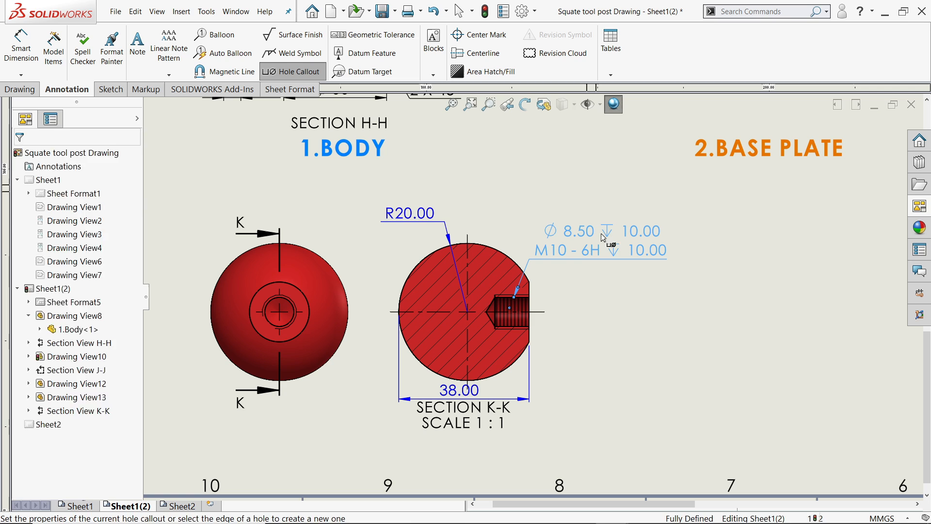
pyautogui.scroll(-2, 601, 245)
pyautogui.scroll(-1, 597, 252)
pyautogui.scroll(-2, 460, 329)
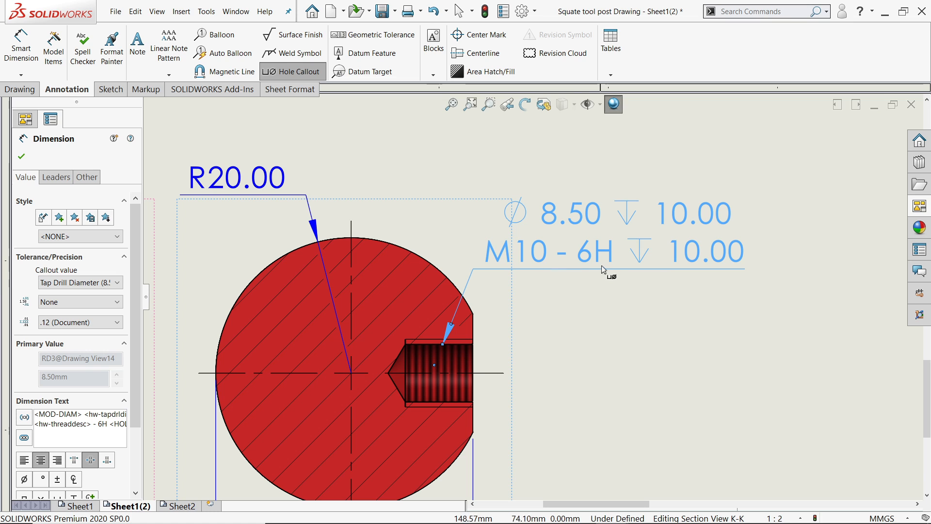
pyautogui.scroll(2, 503, 312)
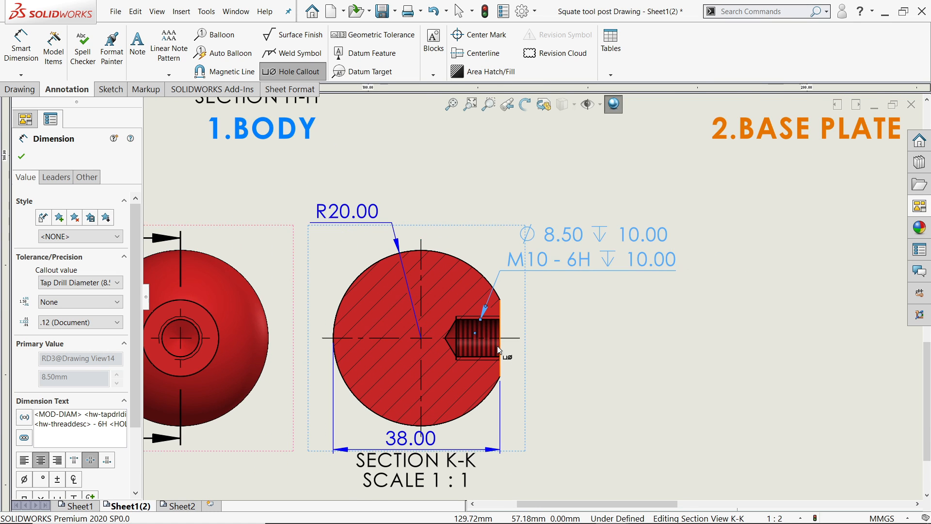
pyautogui.press('Escape')
# Set the precision of all section K-K dimensions to None and assign the section's annotations to the FORMAT layer.
pyautogui.scroll(3, 500, 350)
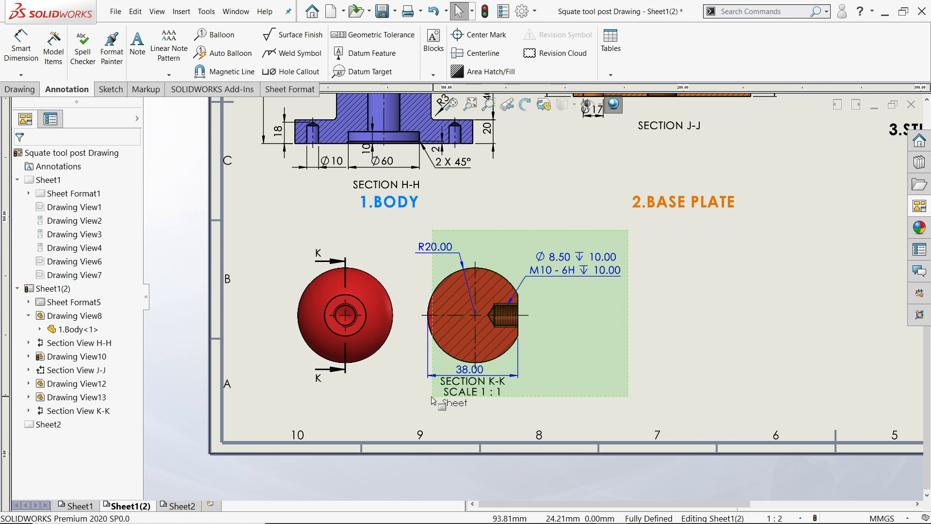
pyautogui.moveTo(432, 397); pyautogui.dragTo(407, 394)
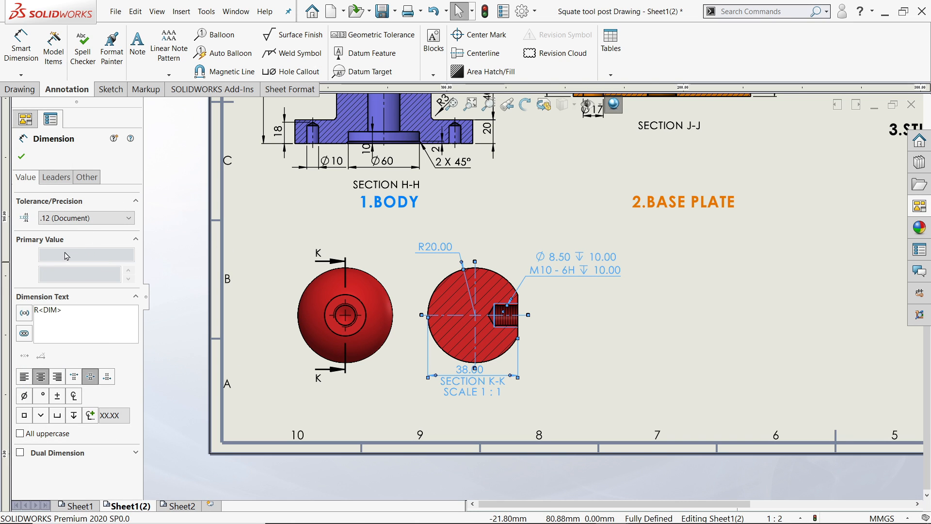
pyautogui.click(77, 218)
pyautogui.click(53, 229)
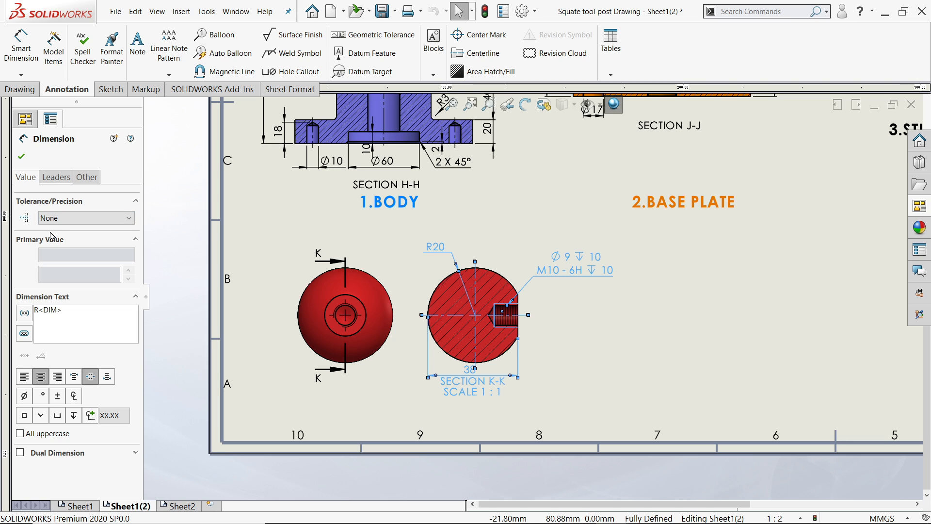
pyautogui.click(87, 178)
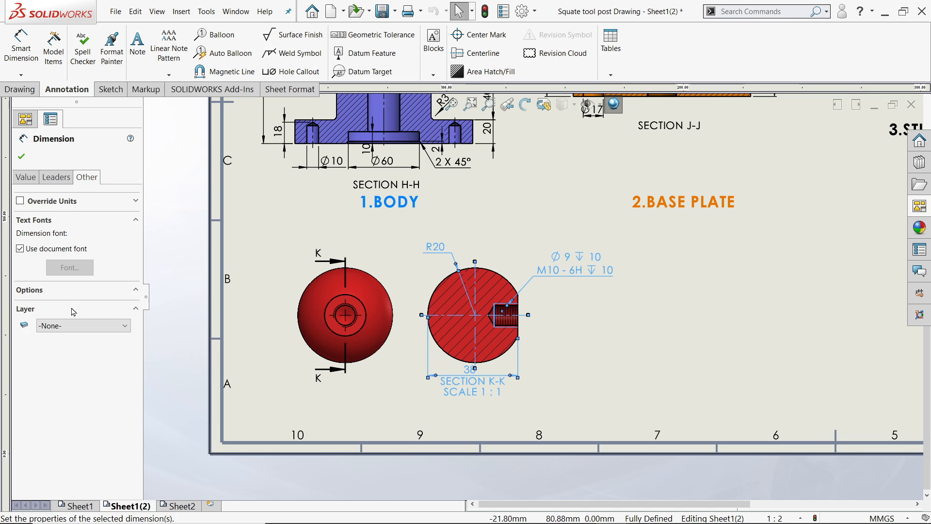
pyautogui.click(63, 326)
pyautogui.click(58, 348)
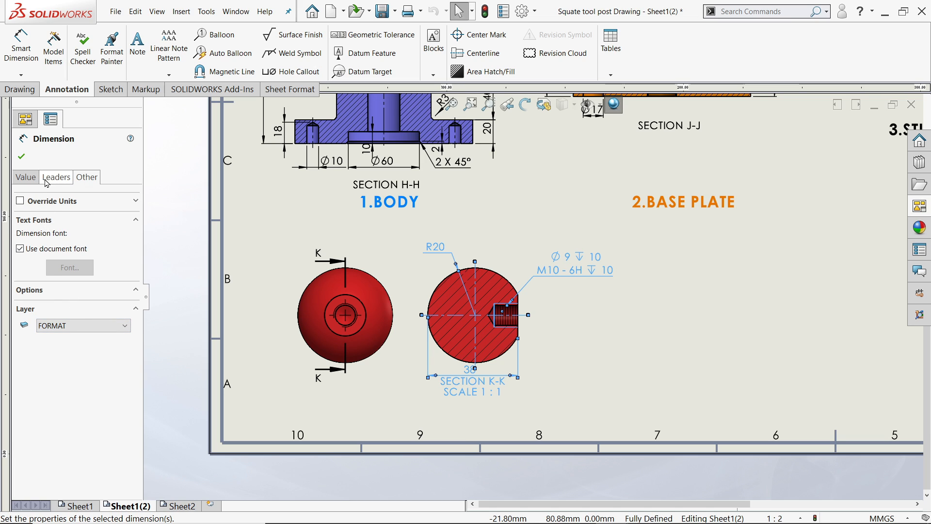
pyautogui.click(22, 156)
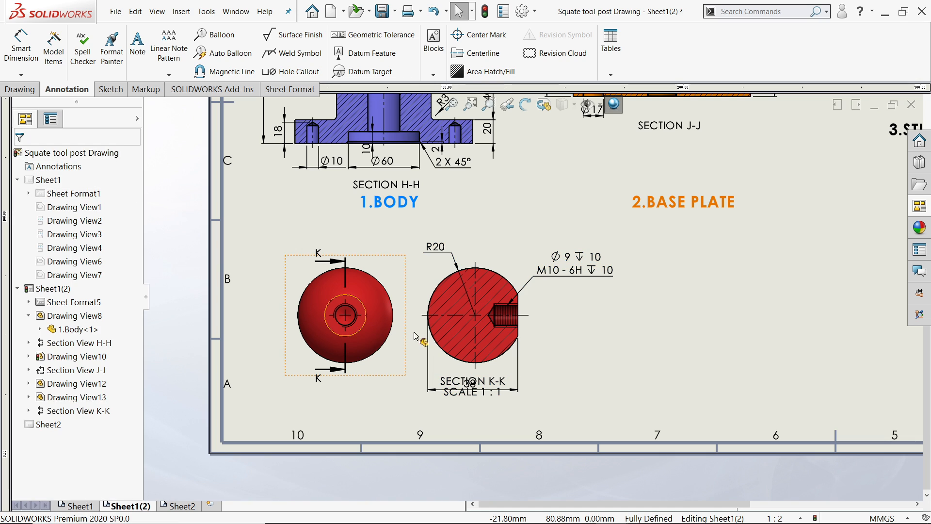
# Move the section K-K label lower and bring the overall width dimension closer to the knob's section.
pyautogui.scroll(-3, 474, 394)
pyautogui.moveTo(499, 396); pyautogui.dragTo(504, 442)
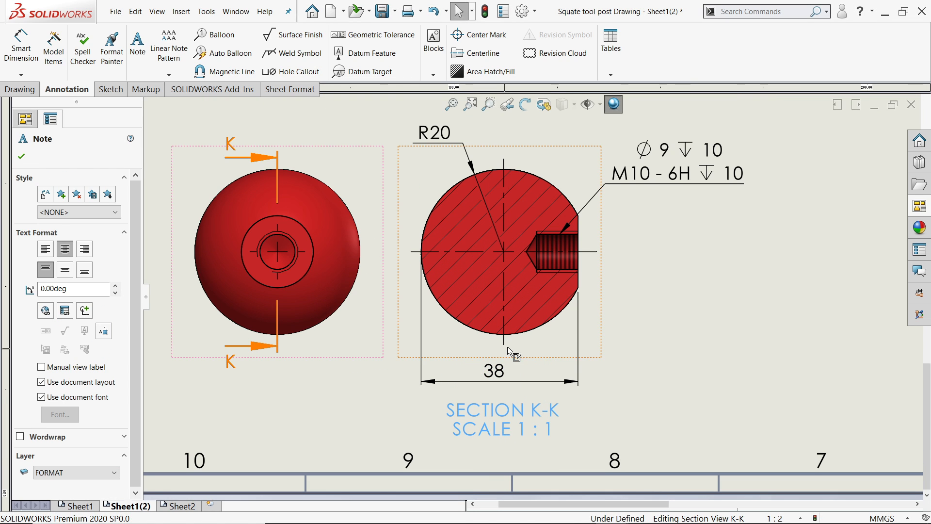
pyautogui.moveTo(500, 371); pyautogui.dragTo(510, 361)
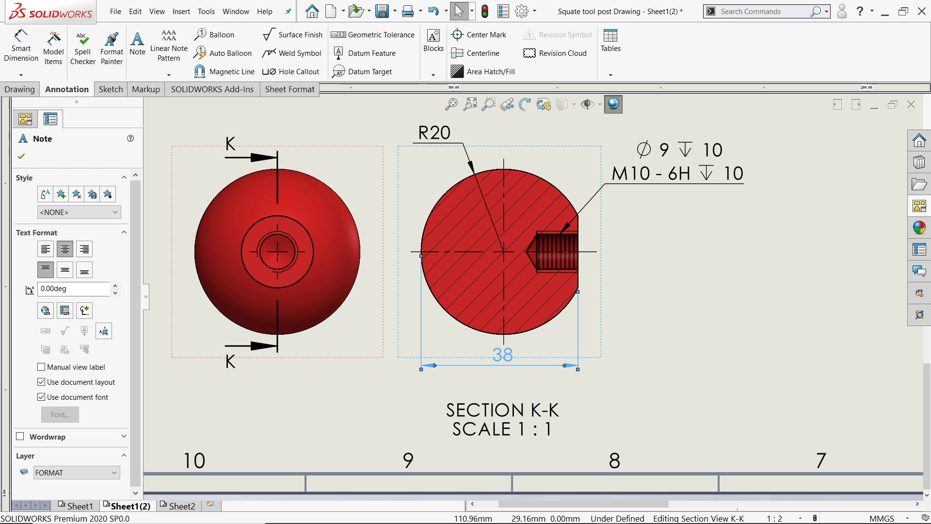
pyautogui.scroll(3, 548, 194)
pyautogui.scroll(-4, 546, 157)
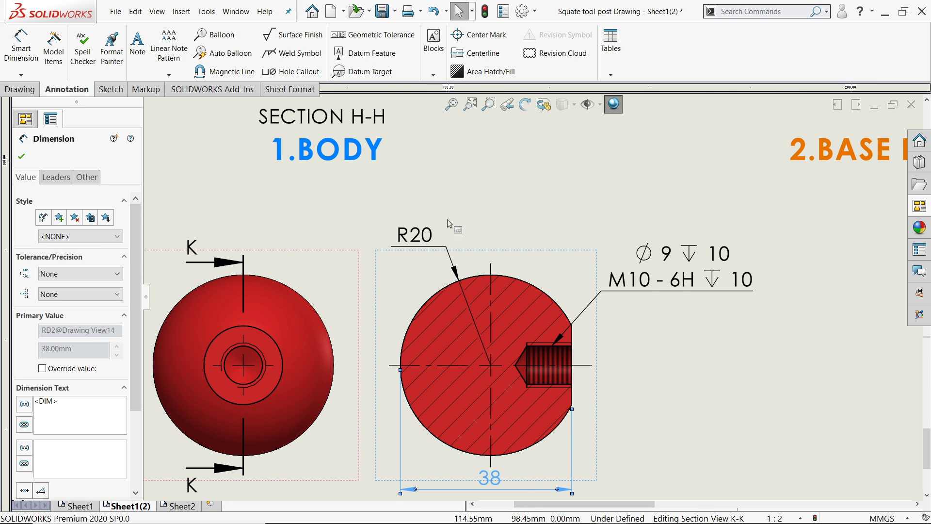
pyautogui.scroll(5, 425, 261)
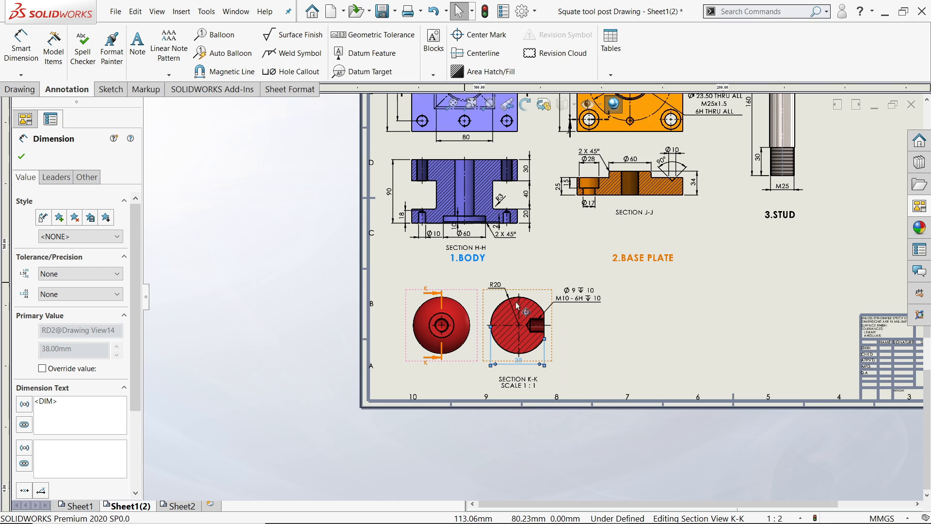
# Move the knob view up towards the body's note and shift section view K-K closer to the knob view.
pyautogui.scroll(-2, 460, 377)
pyautogui.moveTo(459, 376)
pyautogui.mouseDown()
pyautogui.moveTo(466, 363)
pyautogui.moveTo(456, 353)
pyautogui.mouseUp()
pyautogui.click(459, 345)
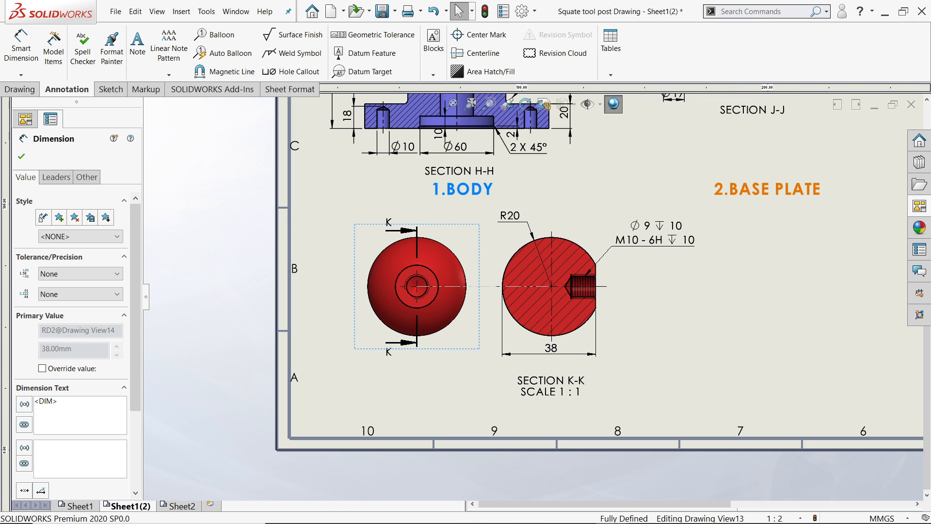
pyautogui.moveTo(600, 329); pyautogui.dragTo(574, 329)
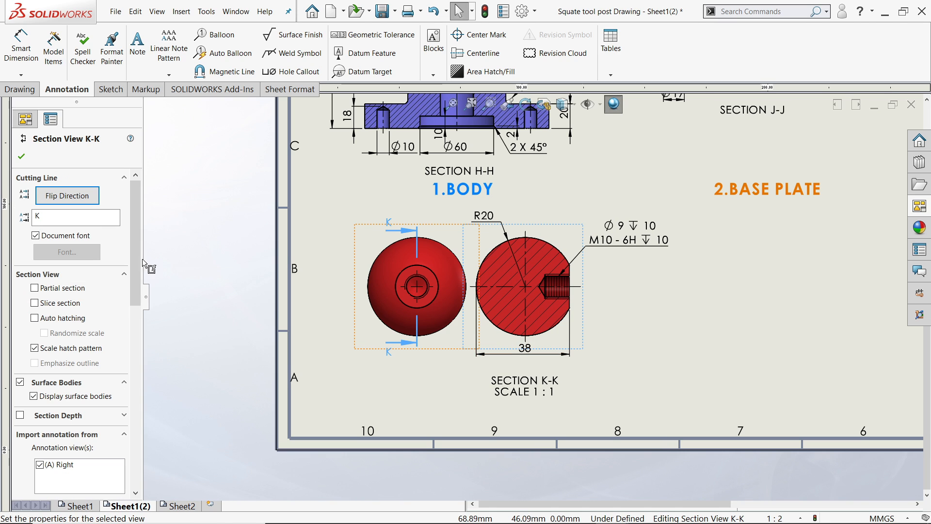
pyautogui.click(21, 156)
# Add a bold red note "4.KNOB" in size 20 below the knob view and shift it towards the section label.
pyautogui.click(137, 43)
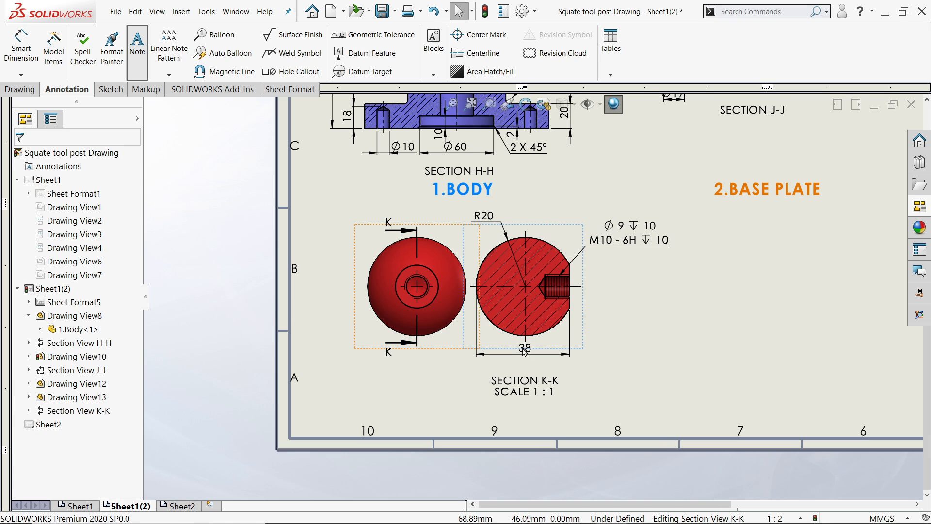
pyautogui.scroll(-3, 487, 376)
pyautogui.moveTo(301, 377); pyautogui.dragTo(461, 441)
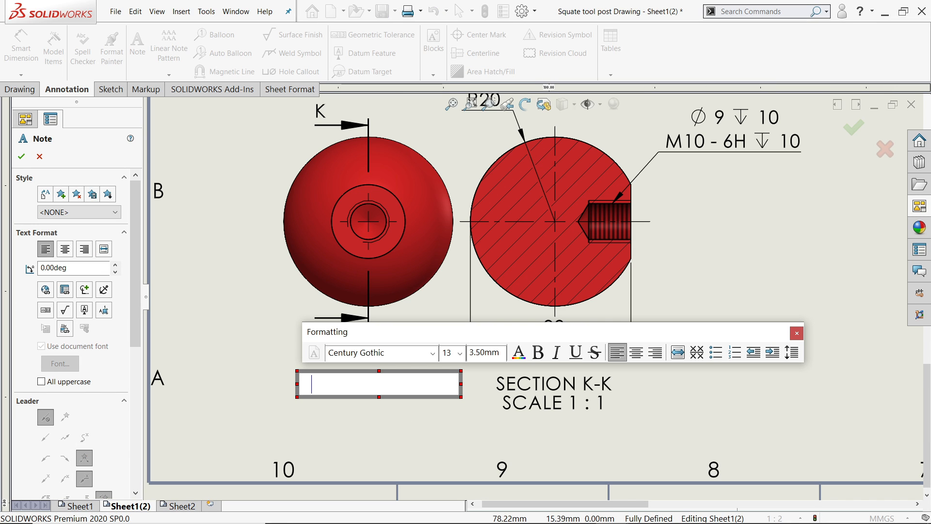
pyautogui.write('4.KNOB')
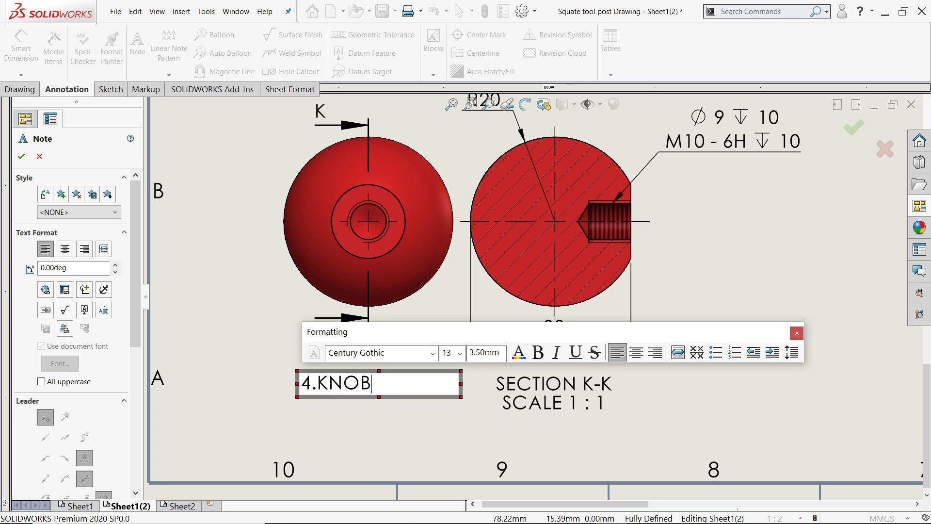
pyautogui.moveTo(372, 384); pyautogui.dragTo(272, 381)
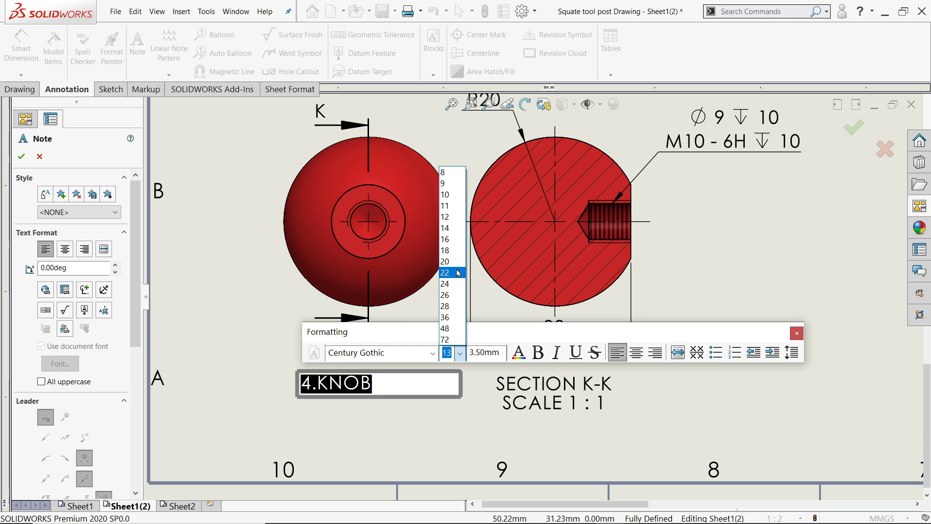
pyautogui.click(446, 262)
pyautogui.click(536, 356)
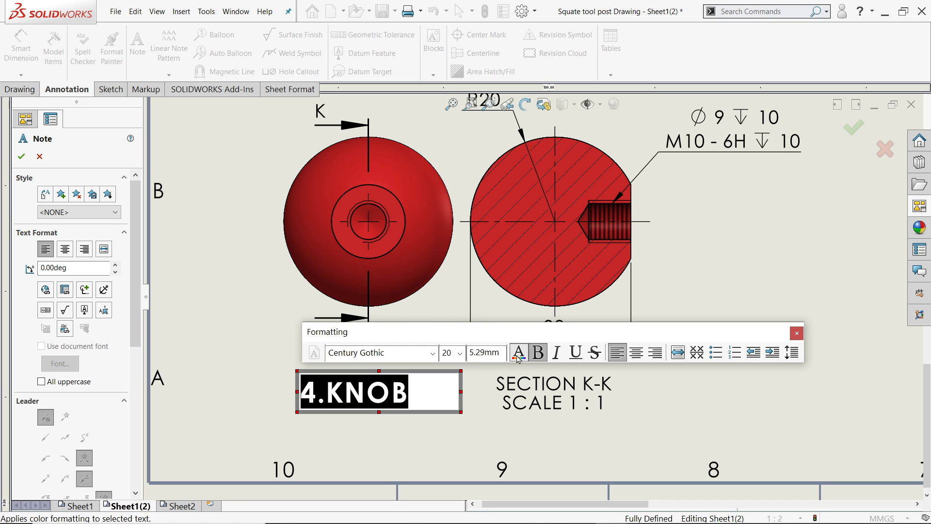
pyautogui.click(518, 354)
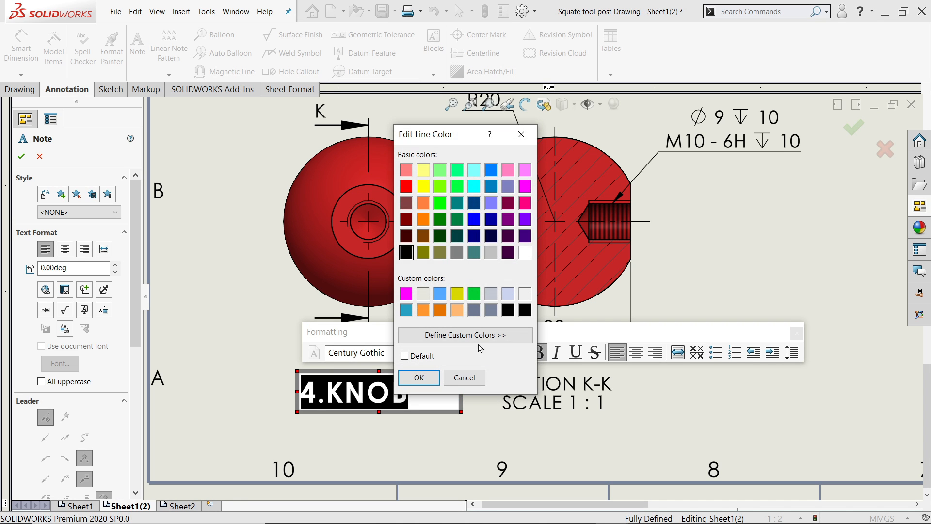
pyautogui.click(420, 378)
pyautogui.click(439, 400)
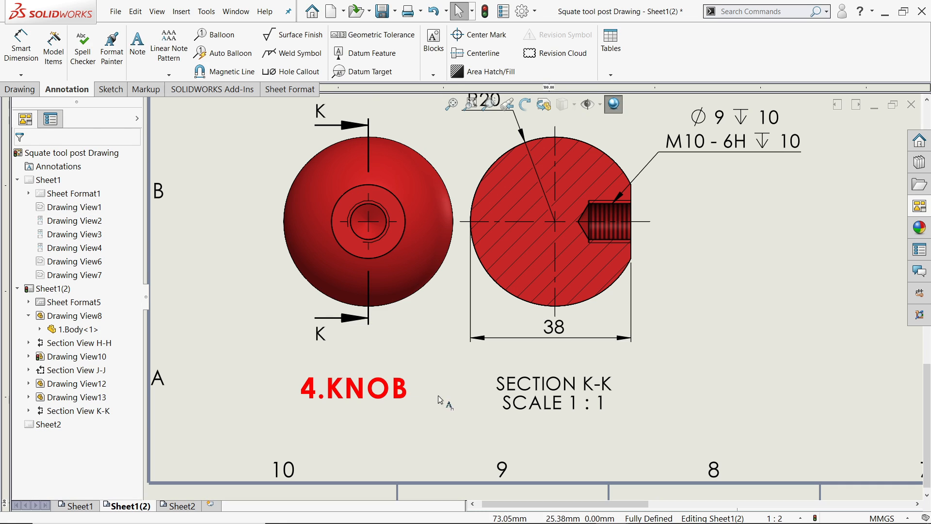
pyautogui.scroll(3, 475, 367)
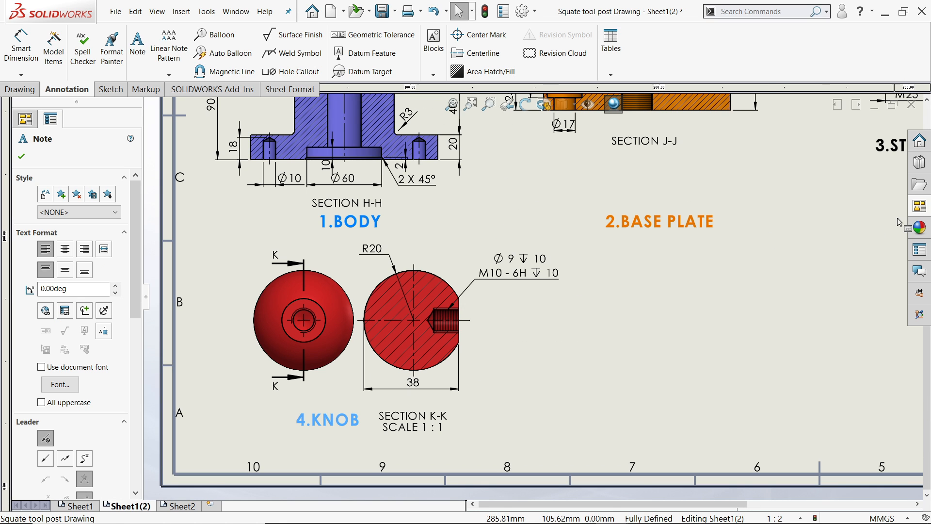
# Place a front view of 5.Clamping Nut beside the knob's section and shift it beneath the base plate's note.
pyautogui.click(920, 207)
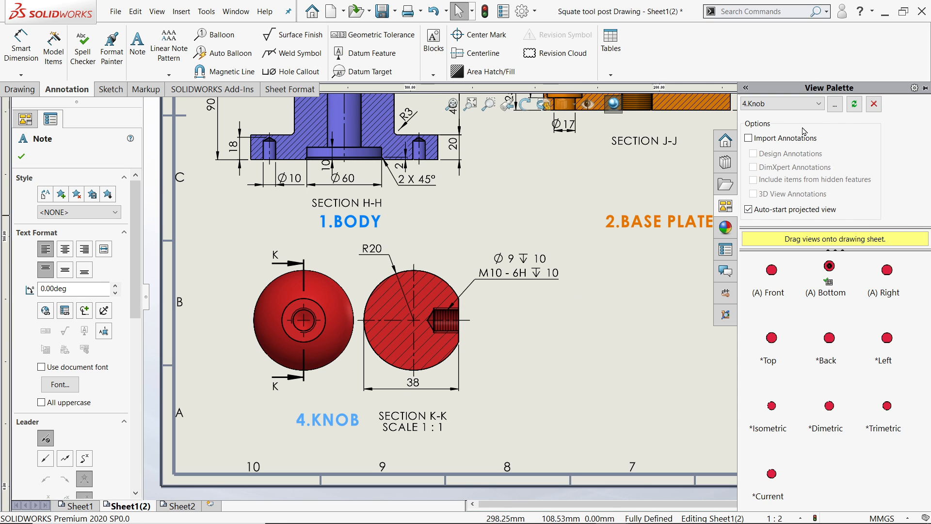
pyautogui.click(799, 104)
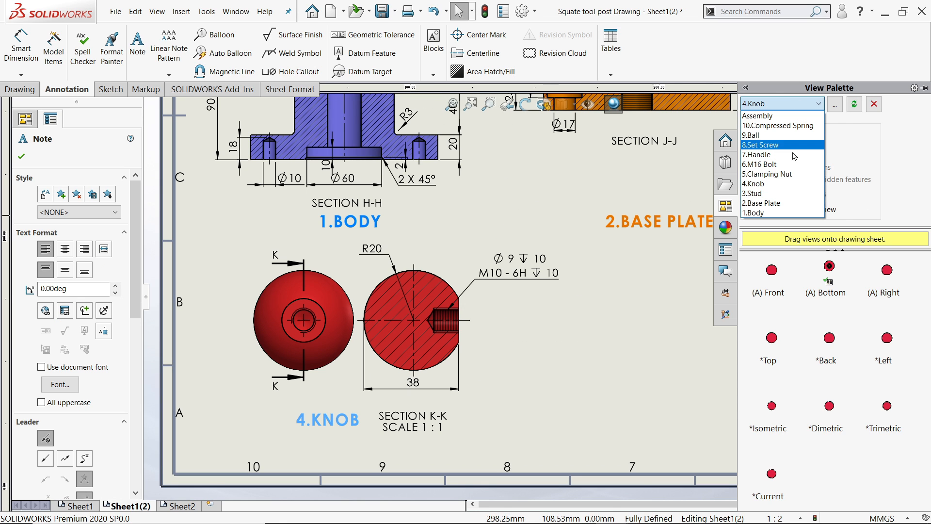
pyautogui.click(775, 174)
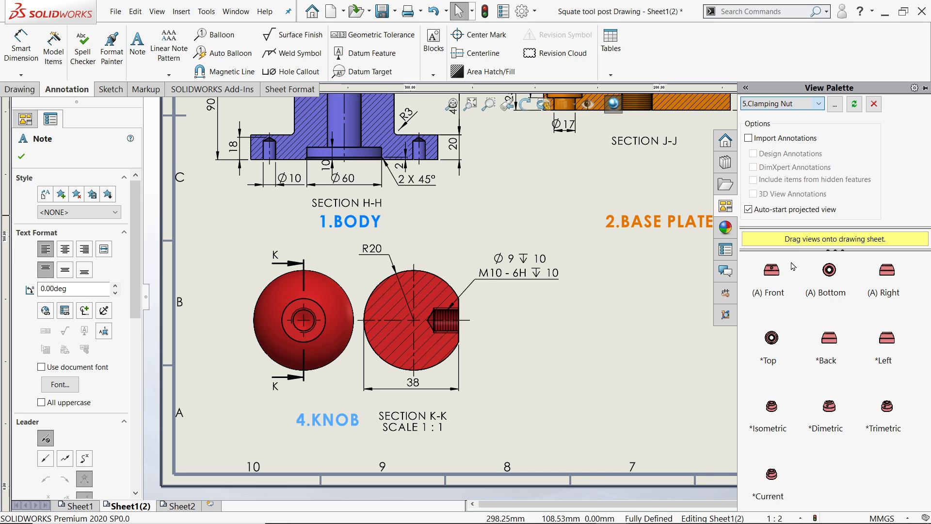
pyautogui.press('f')
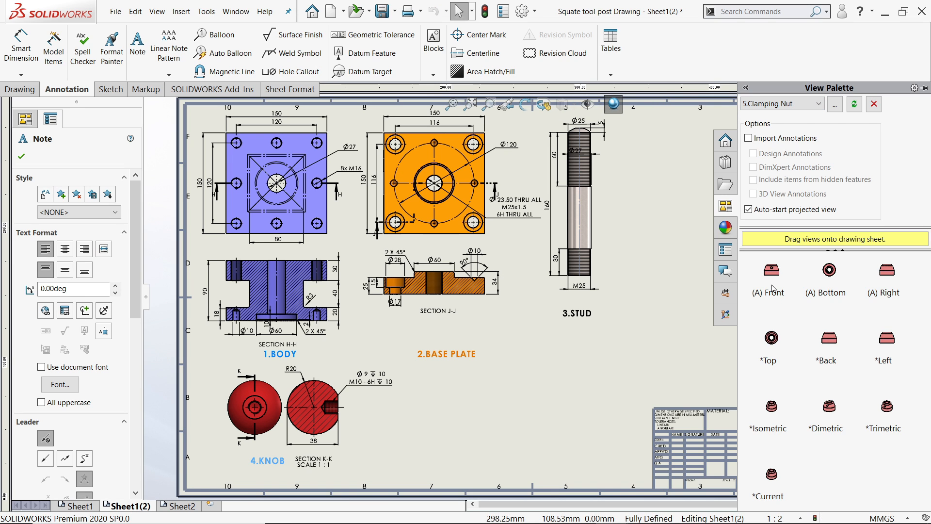
pyautogui.moveTo(721, 311); pyautogui.dragTo(475, 420)
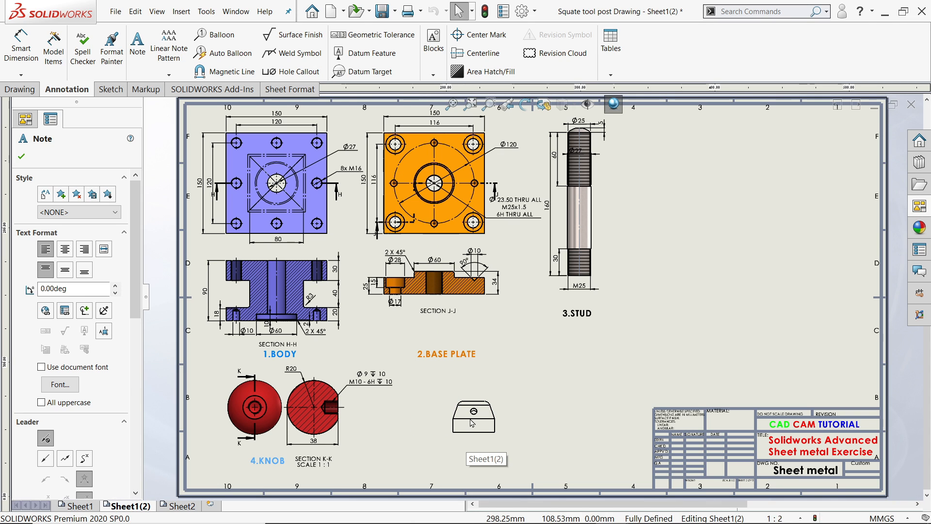
pyautogui.click(21, 156)
pyautogui.scroll(-4, 519, 383)
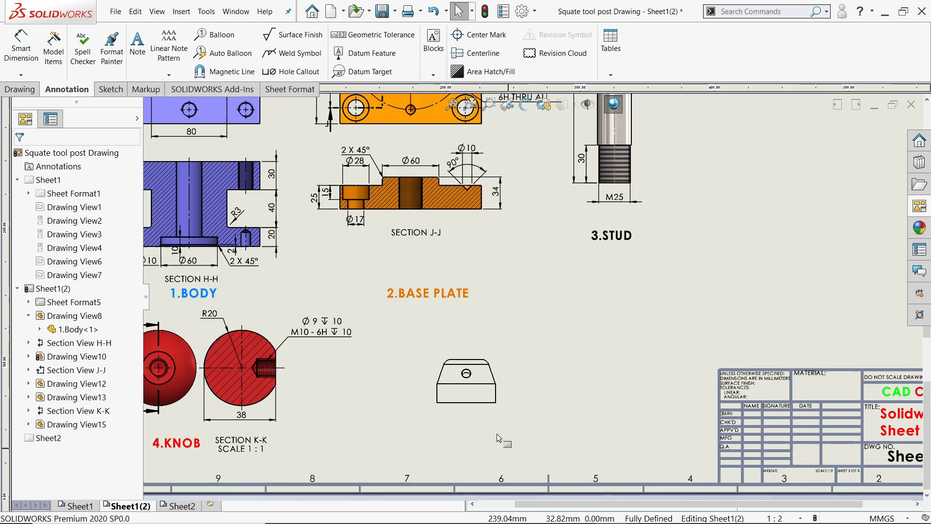
pyautogui.scroll(2, 518, 377)
pyautogui.moveTo(507, 337); pyautogui.dragTo(479, 334)
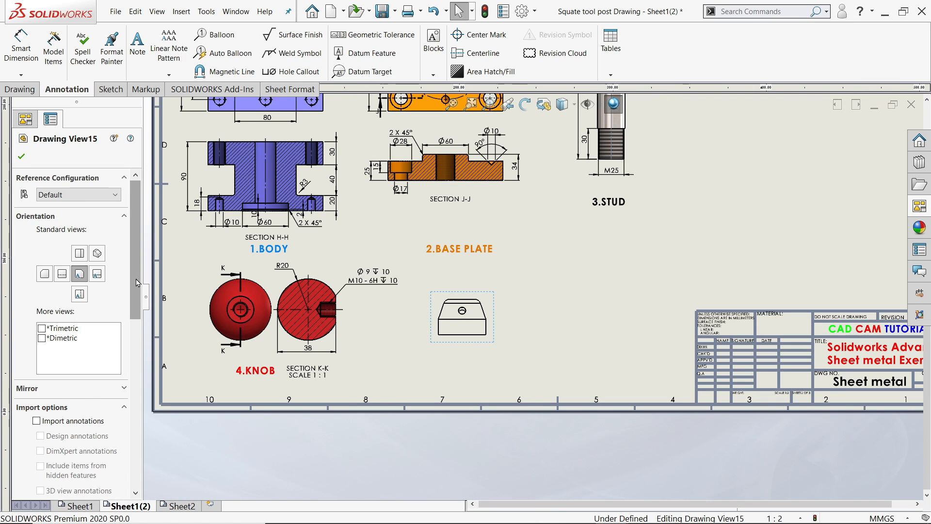
# Set the clamping nut view to a custom scale of 1:1 and the Shaded With Edges display style.
pyautogui.moveTo(137, 281); pyautogui.dragTo(122, 397)
pyautogui.click(41, 401)
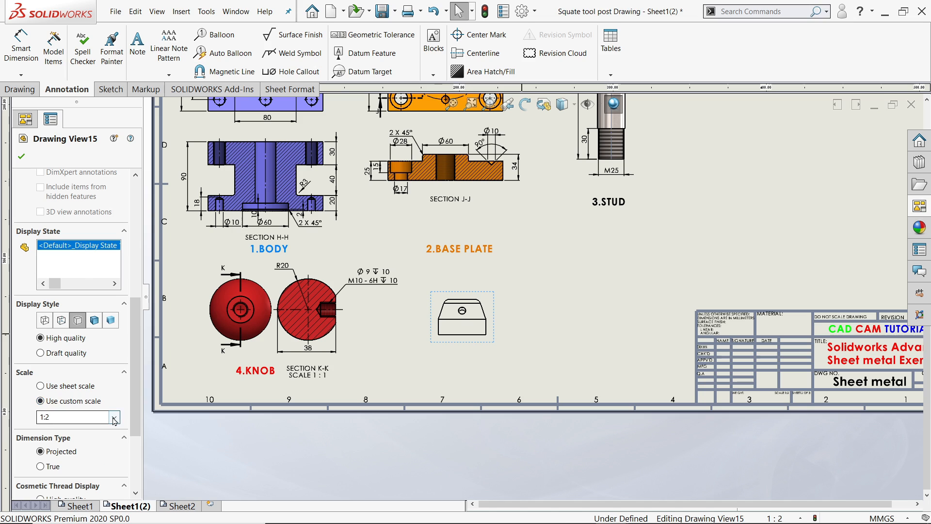
pyautogui.click(115, 417)
pyautogui.click(62, 283)
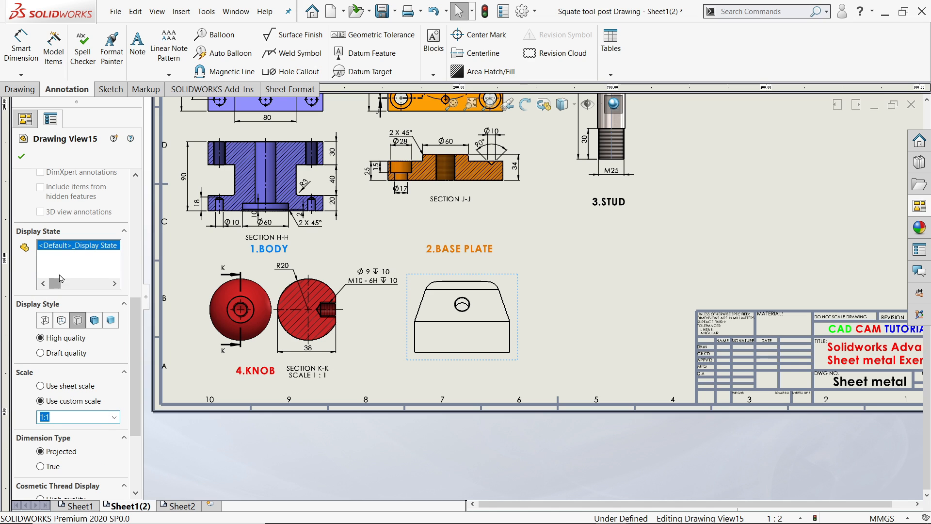
pyautogui.click(95, 322)
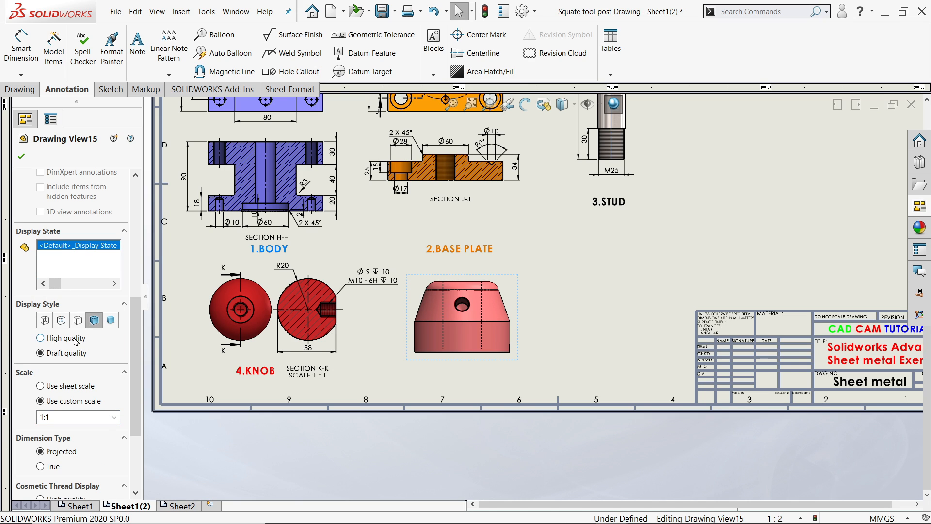
pyautogui.click(21, 157)
pyautogui.click(266, 348)
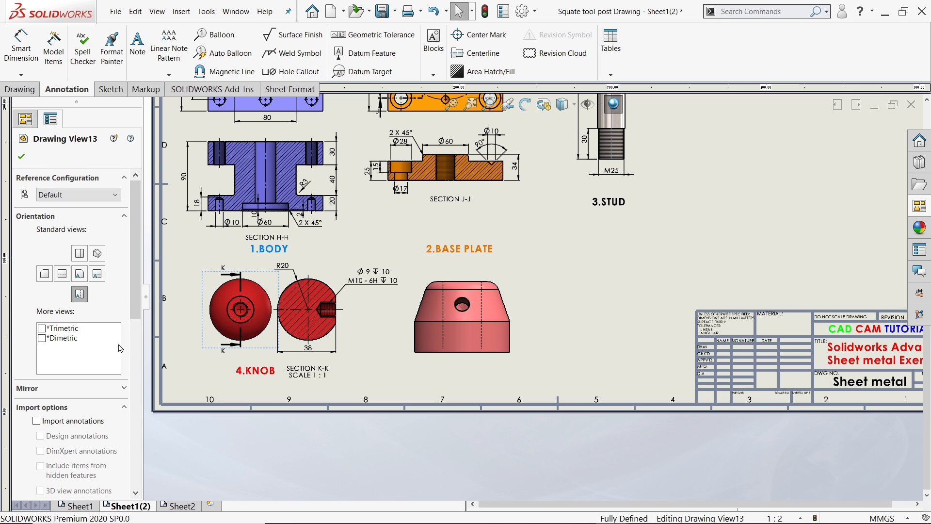
pyautogui.scroll(-5, 127, 398)
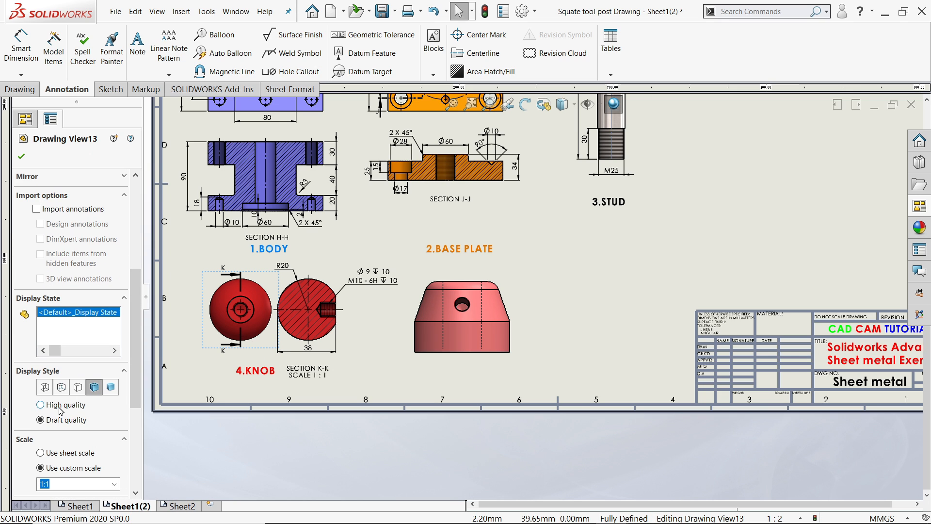
pyautogui.click(22, 157)
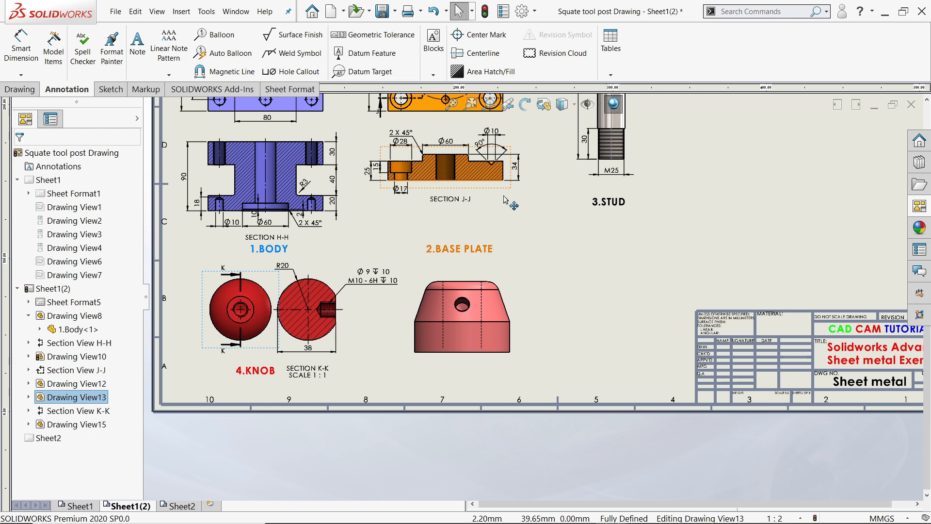
# Create section view L-L vertically through the clamping nut's centre, place it beside the front view, flip its direction and scale the hatch pattern.
pyautogui.scroll(5, 483, 319)
pyautogui.click(689, 230)
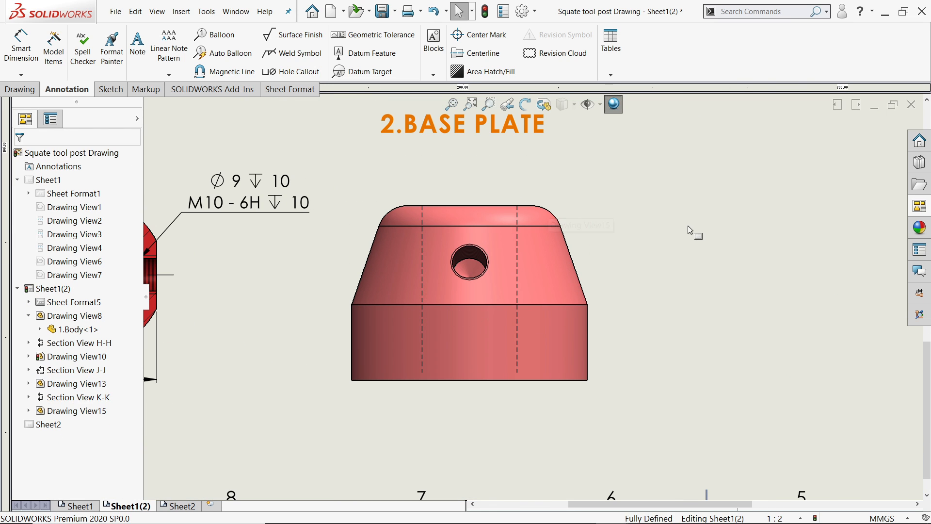
pyautogui.scroll(-5, 660, 283)
pyautogui.scroll(4, 561, 284)
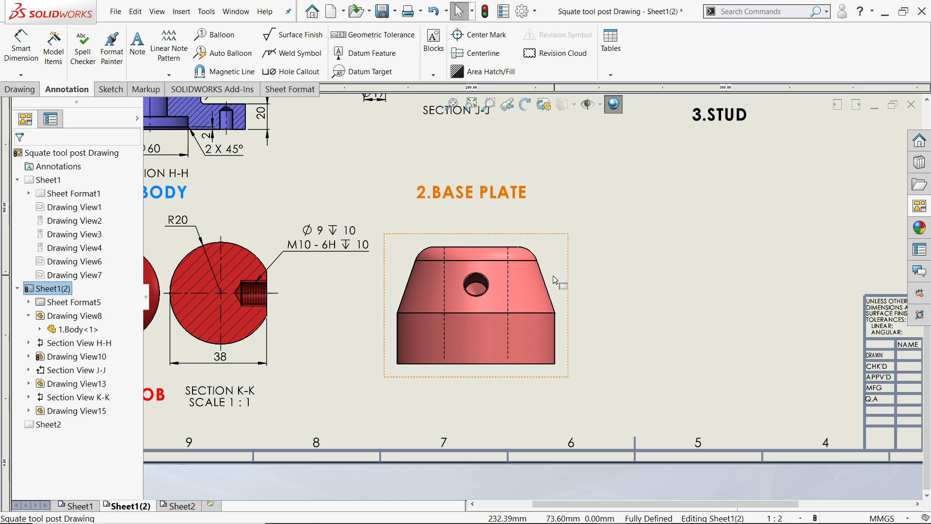
pyautogui.click(19, 89)
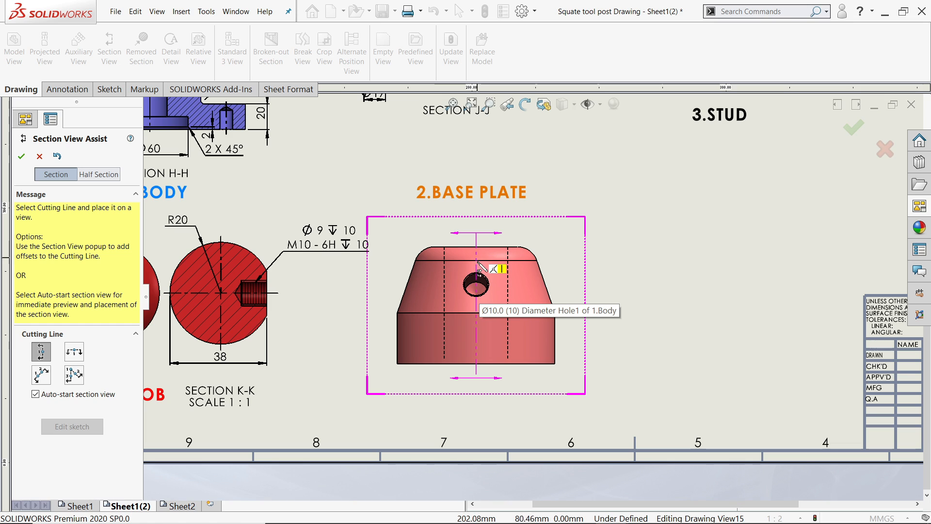
pyautogui.click(475, 363)
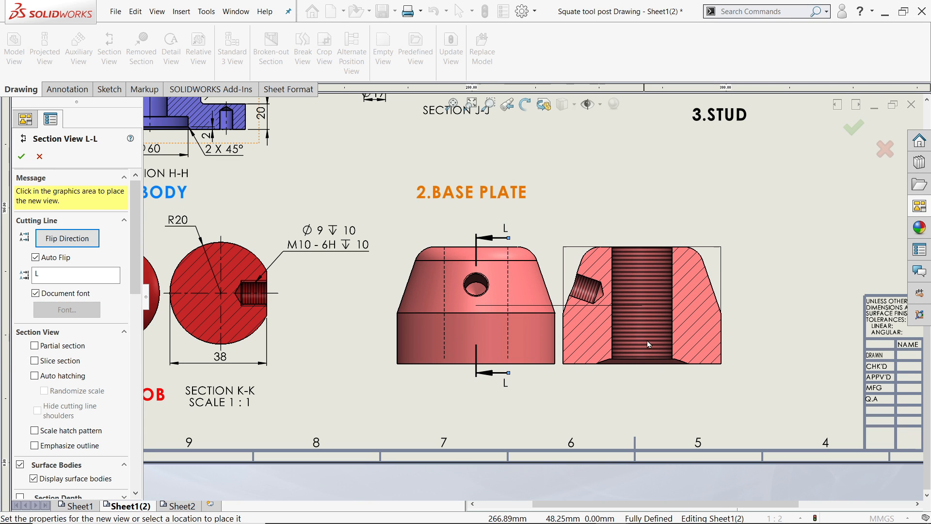
pyautogui.click(668, 339)
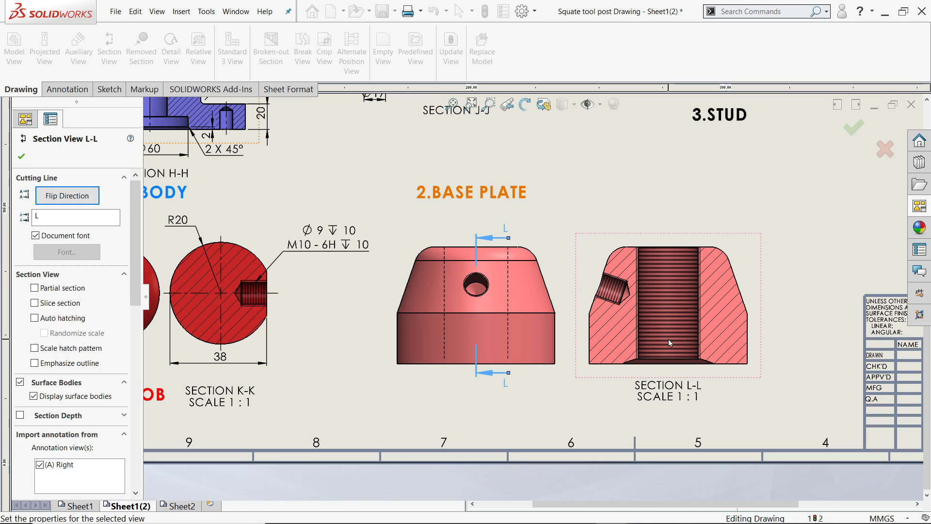
pyautogui.click(68, 195)
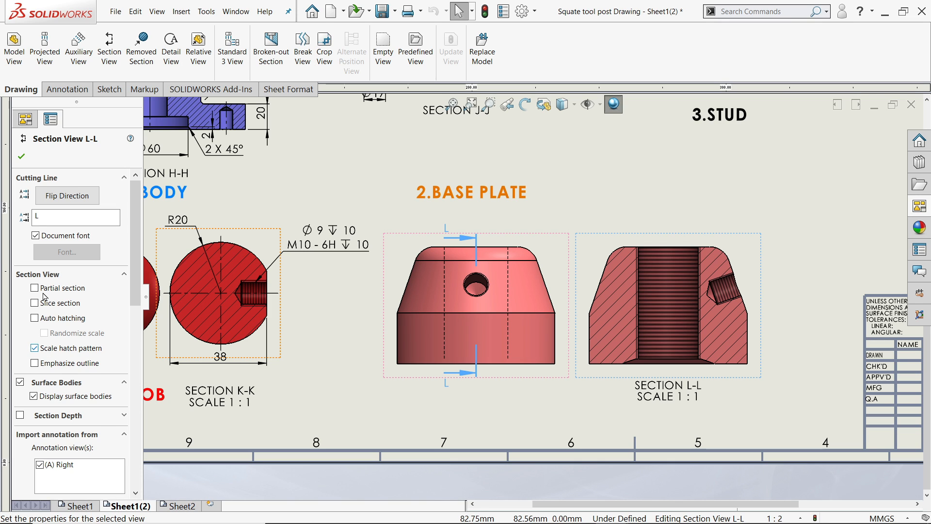
pyautogui.click(21, 157)
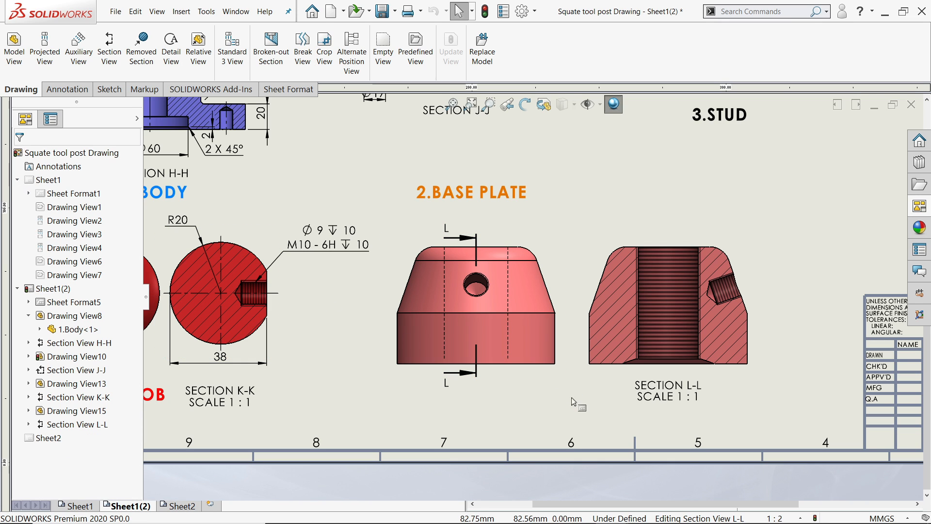
# Add centerlines to the central threaded bore and the angled threaded hole in section L-L.
pyautogui.scroll(-1, 732, 335)
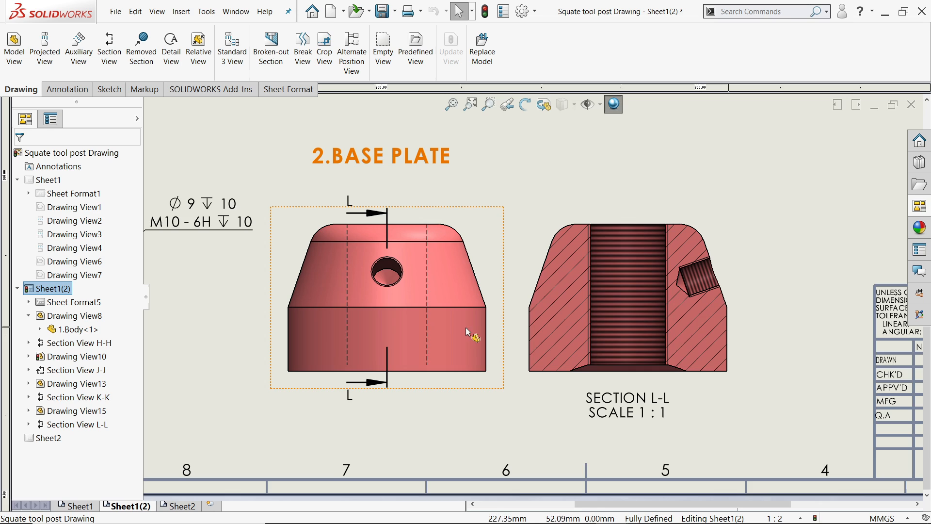
pyautogui.scroll(-1, 441, 318)
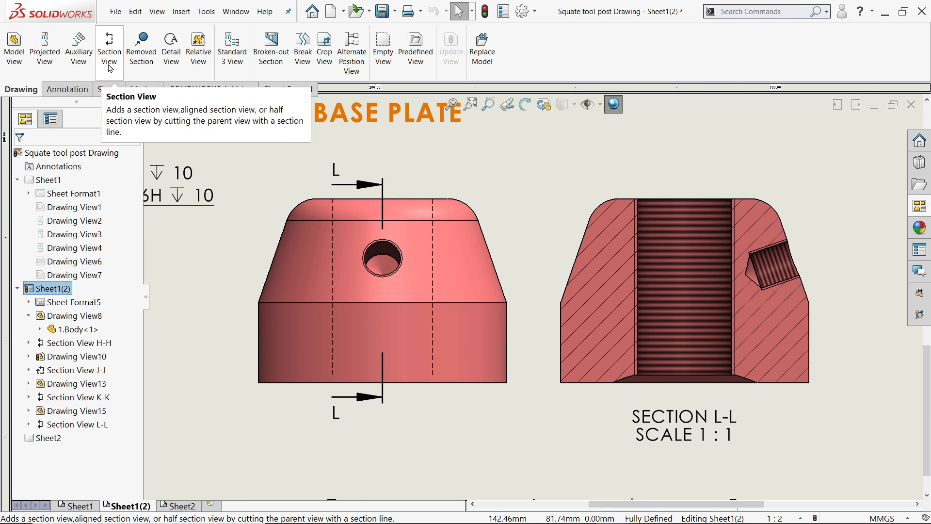
pyautogui.click(81, 90)
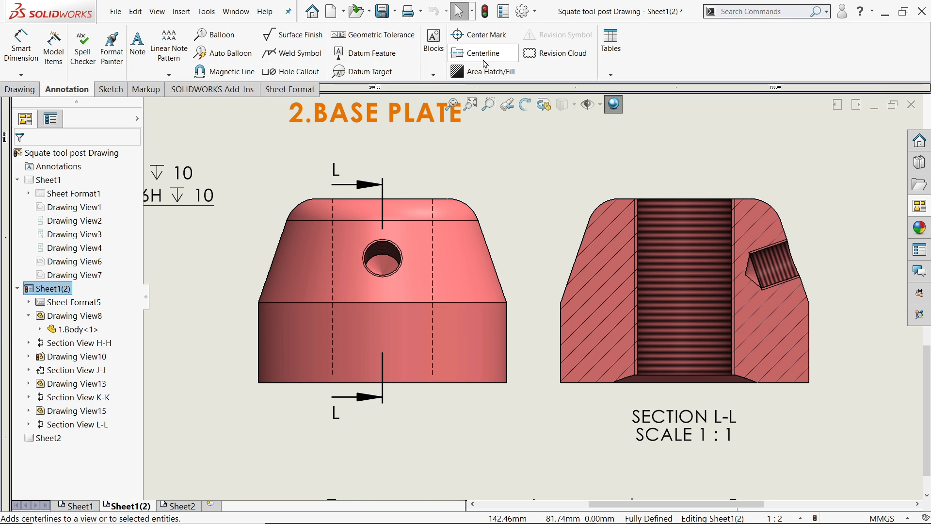
pyautogui.click(476, 53)
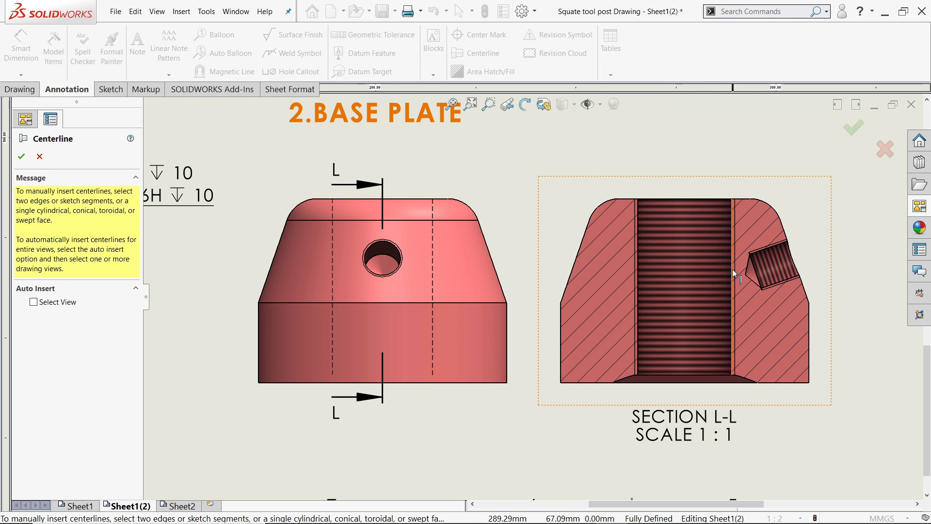
pyautogui.click(692, 270)
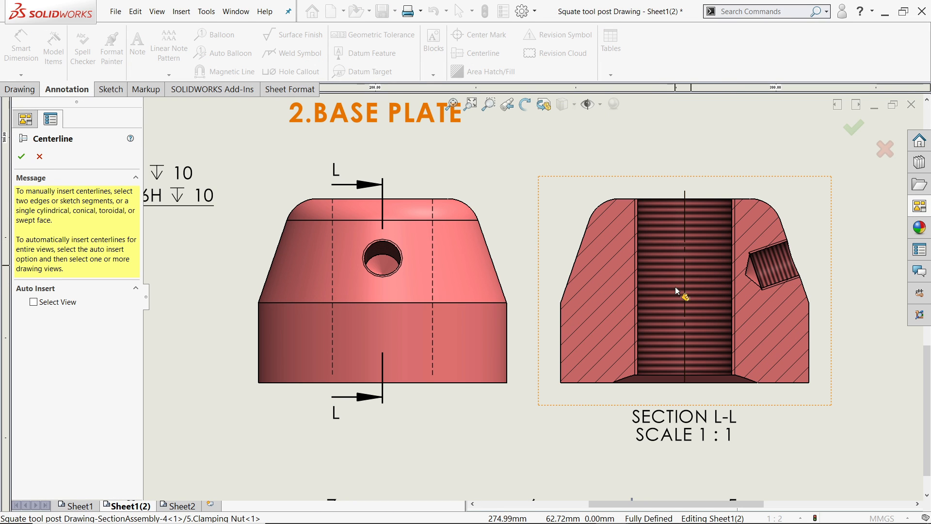
pyautogui.click(780, 268)
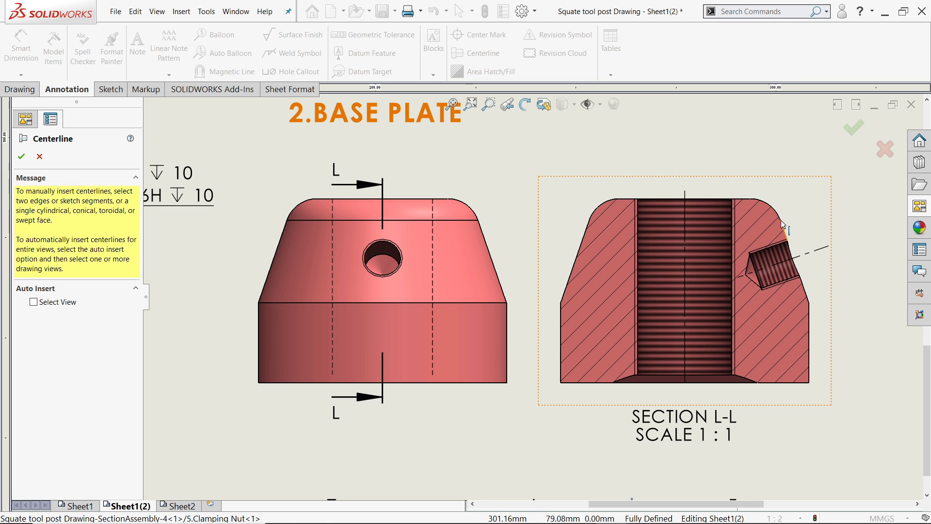
pyautogui.click(20, 157)
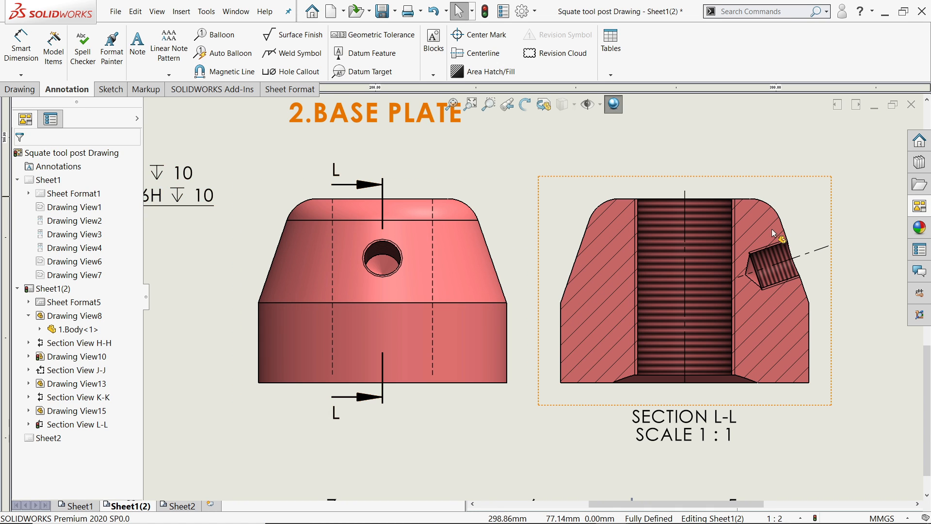
# Mark the virtual sharp where section L-L's top edge meets the tapered side above the angled hole.
pyautogui.scroll(-3, 772, 228)
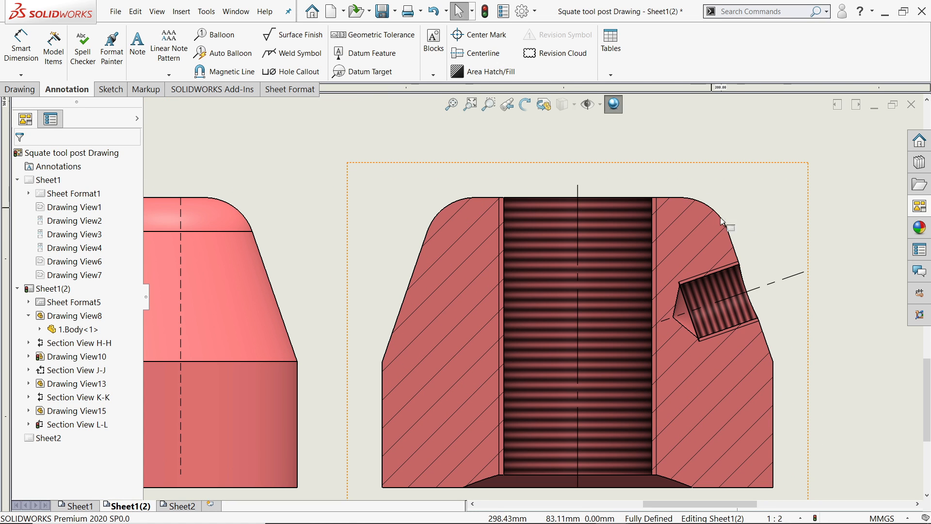
pyautogui.click(733, 248)
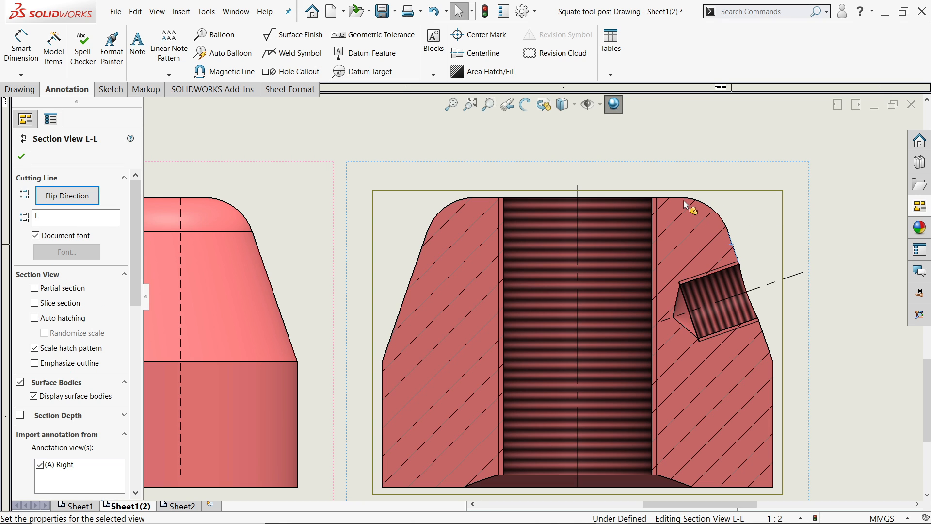
pyautogui.click(110, 90)
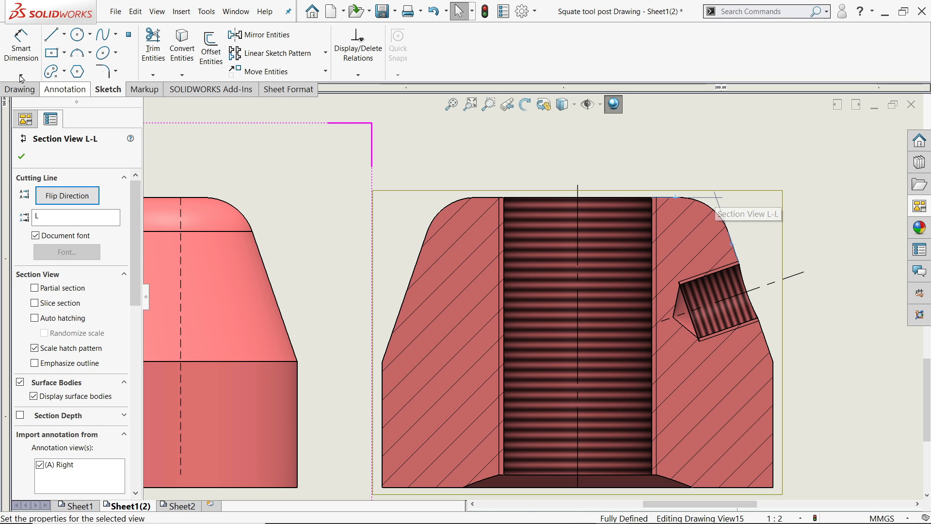
# Dimension the horizontal distance from the bore's centerline to the virtual sharp above section L-L.
pyautogui.click(24, 52)
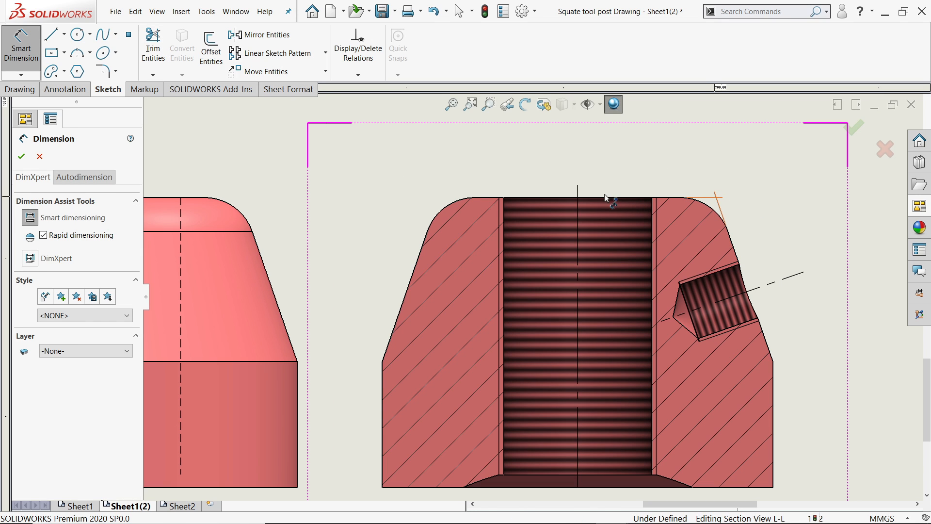
pyautogui.click(578, 191)
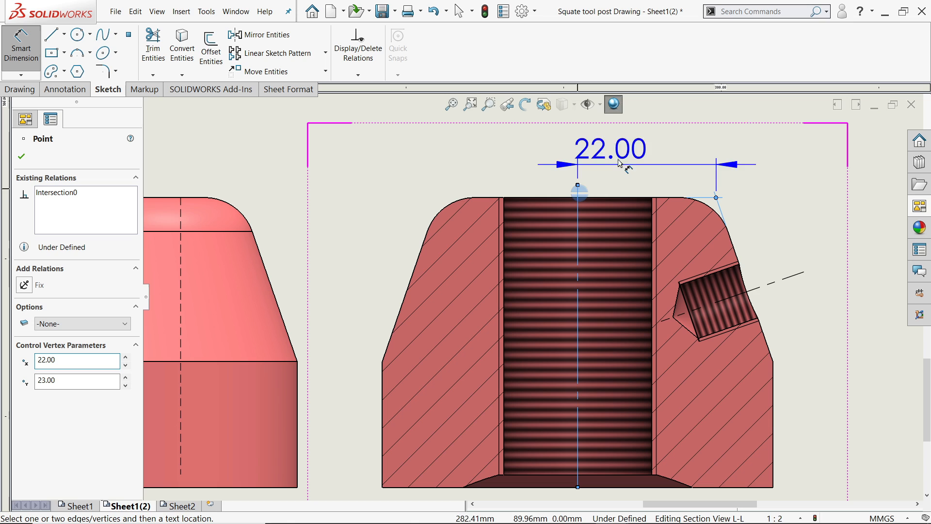
pyautogui.click(647, 156)
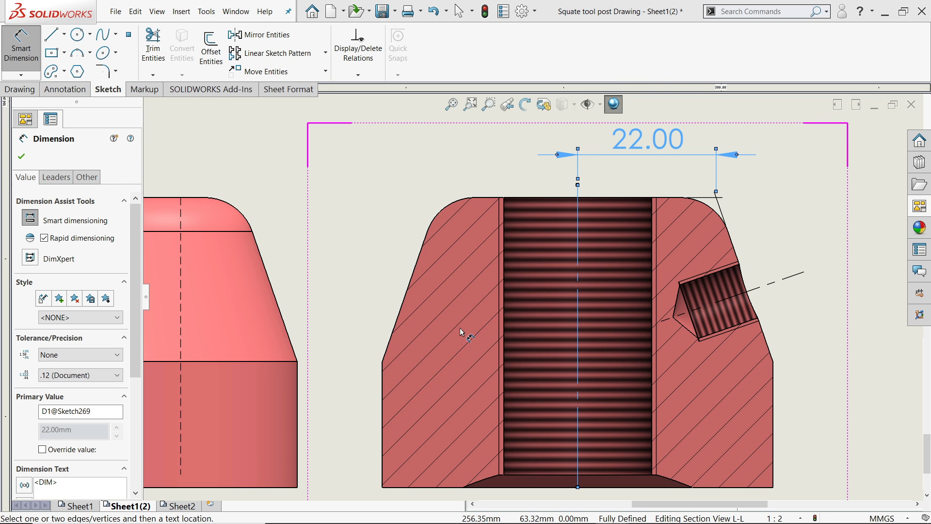
pyautogui.scroll(3, 461, 332)
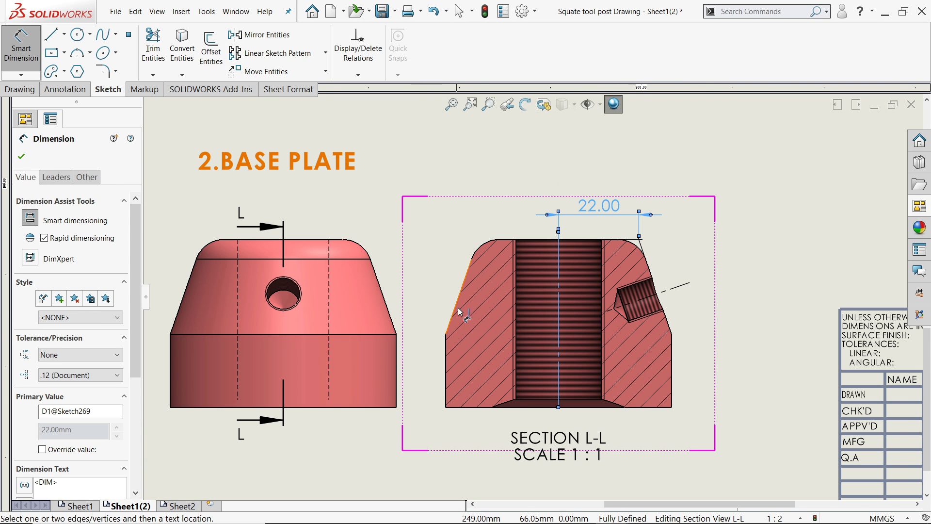
pyautogui.scroll(-1, 459, 313)
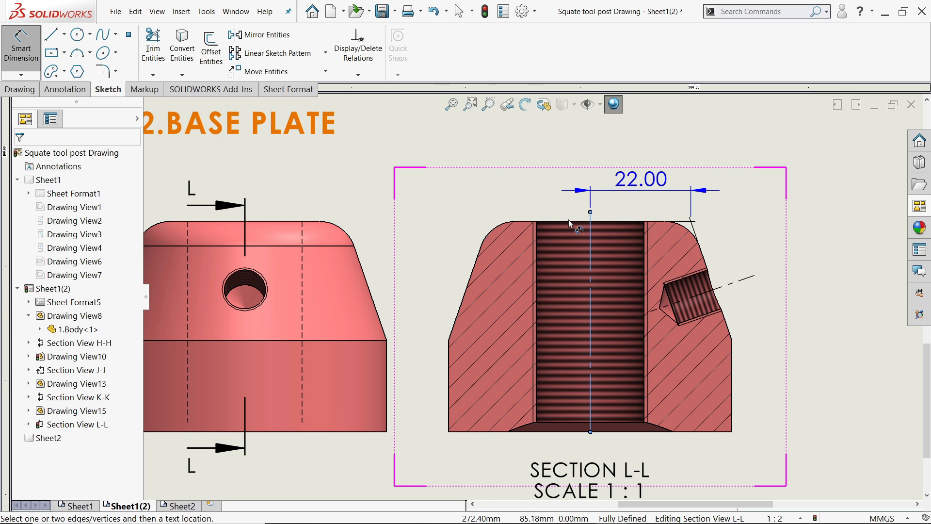
# Dimension section L-L's overall height and the height of its straight lower side, placing them on opposite sides of the view.
pyautogui.press('Escape')
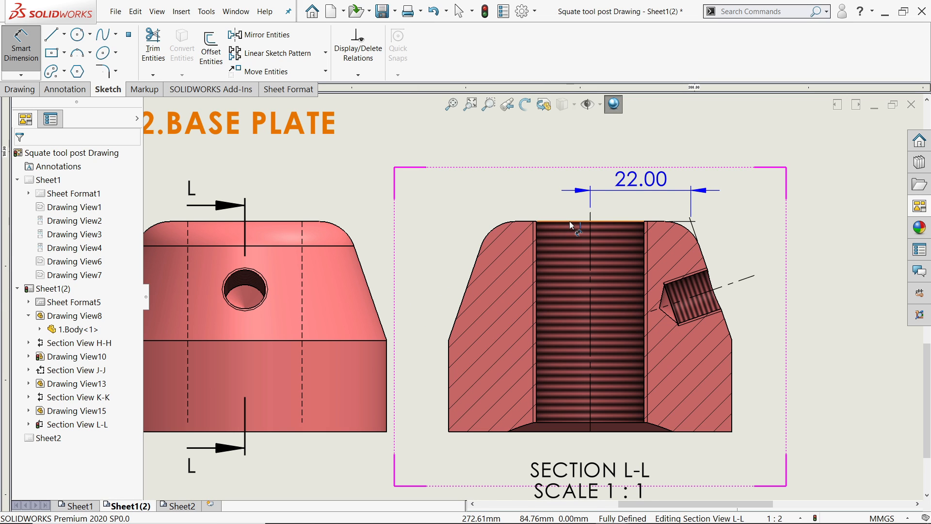
pyautogui.click(570, 223)
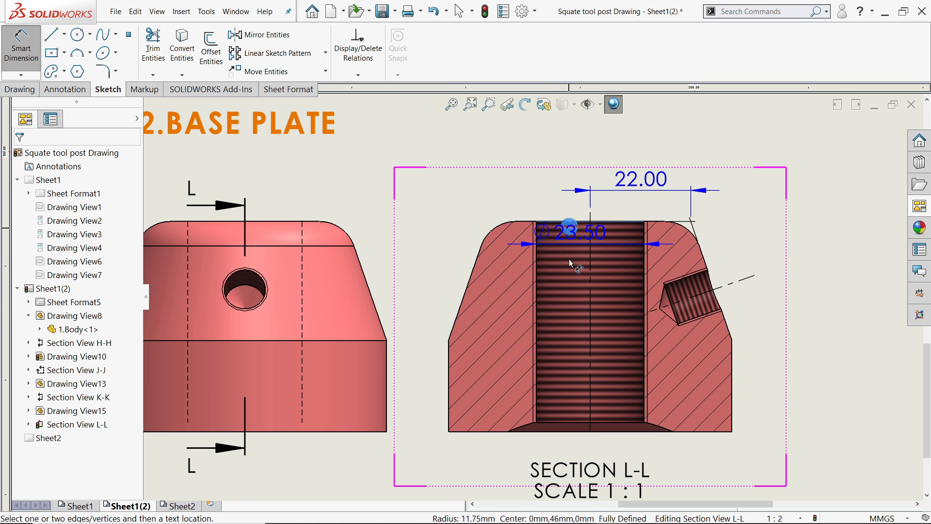
pyautogui.click(568, 431)
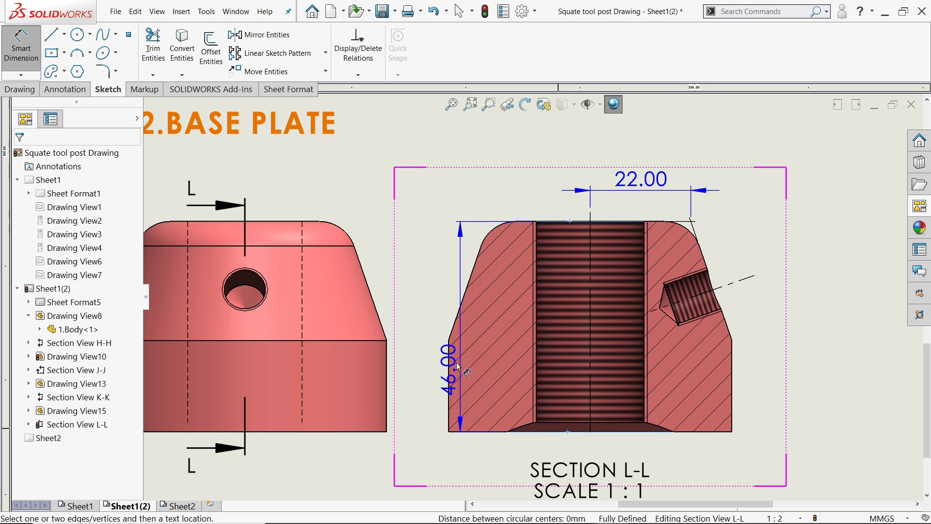
pyautogui.click(420, 339)
pyautogui.click(729, 370)
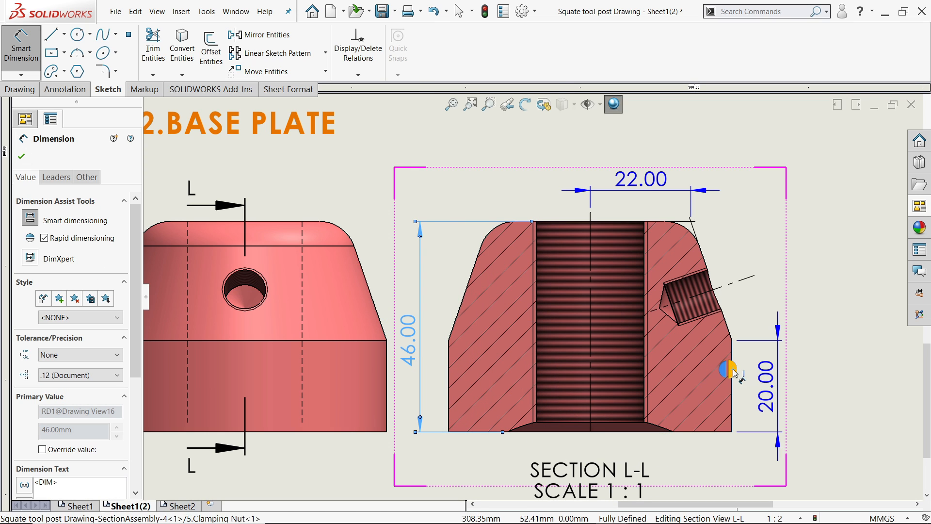
pyautogui.click(776, 387)
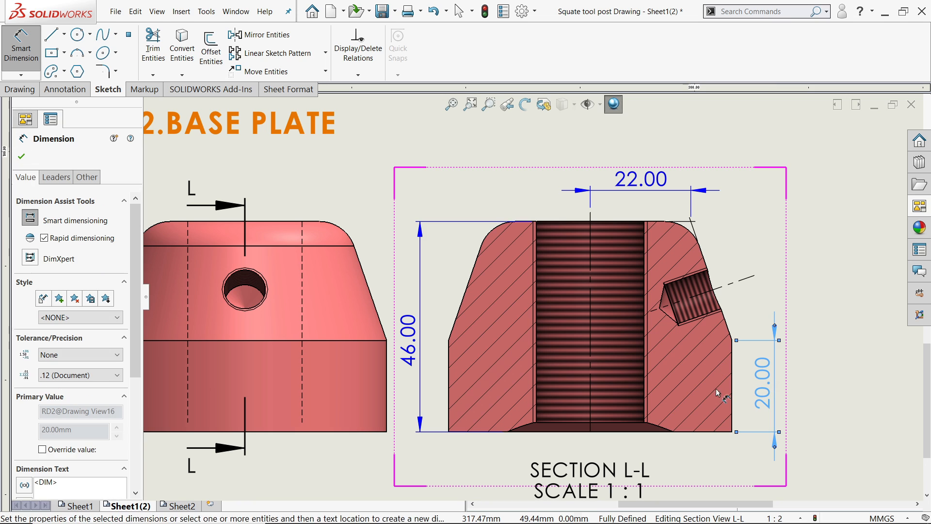
# Dimension the depth and the arc radius of the curved recess at the base of section L-L.
pyautogui.scroll(-1, 588, 450)
pyautogui.scroll(2, 588, 449)
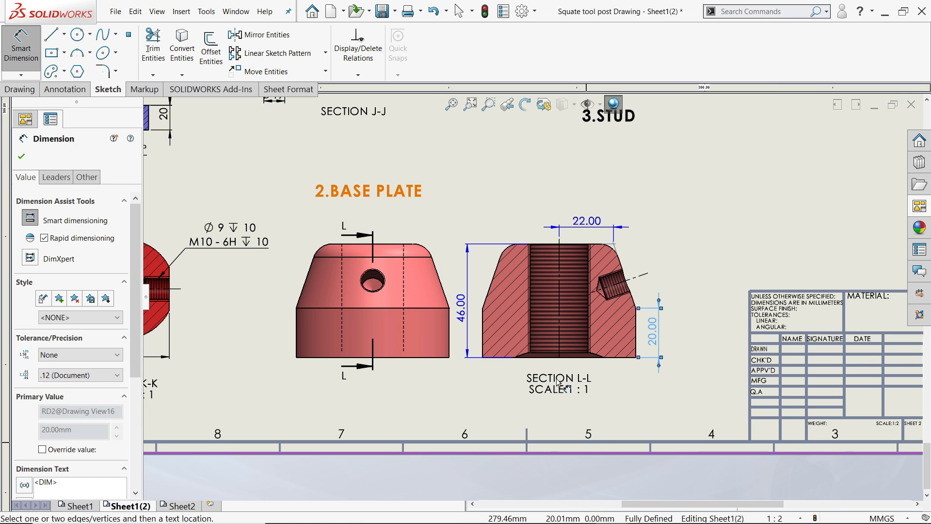
pyautogui.scroll(-3, 560, 384)
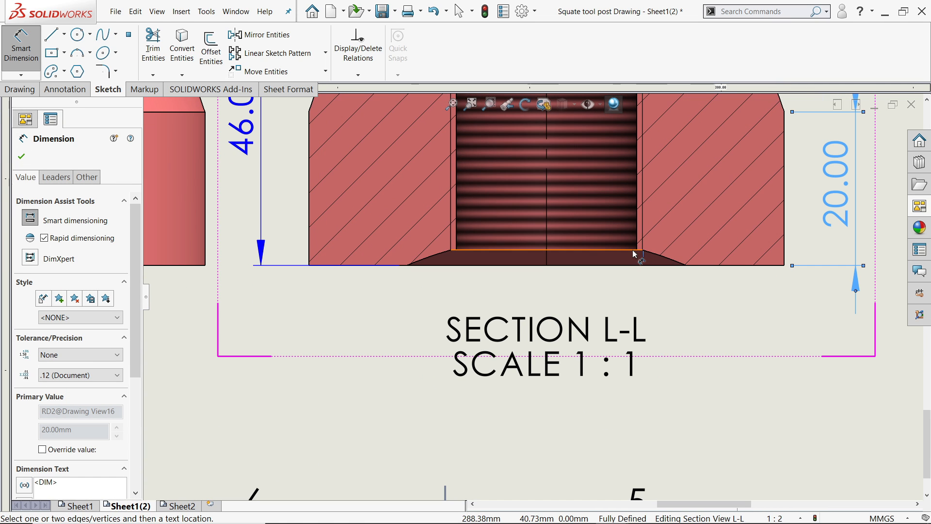
pyautogui.click(634, 252)
pyautogui.click(636, 265)
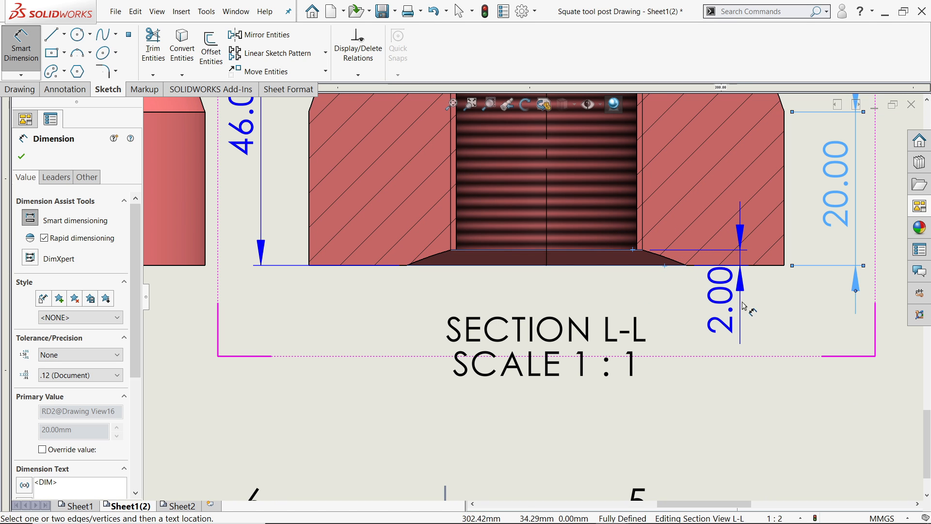
pyautogui.click(811, 306)
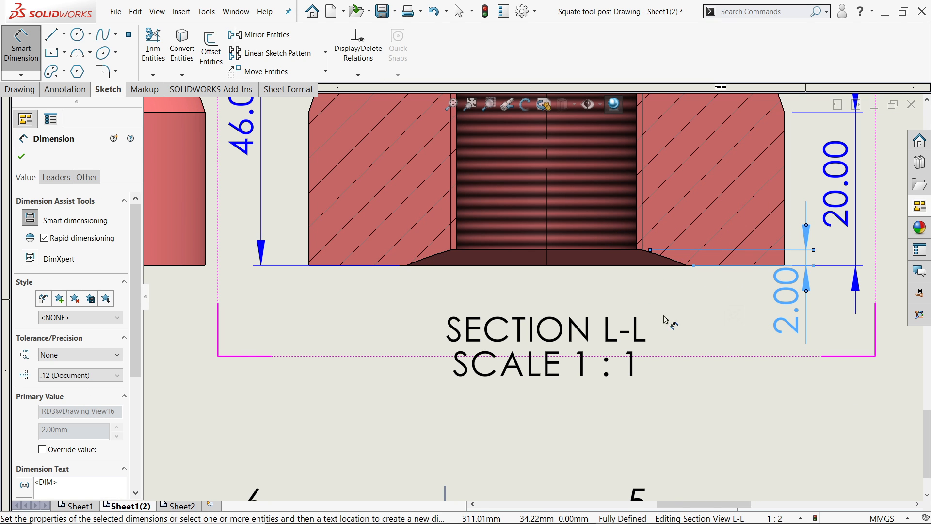
pyautogui.click(430, 262)
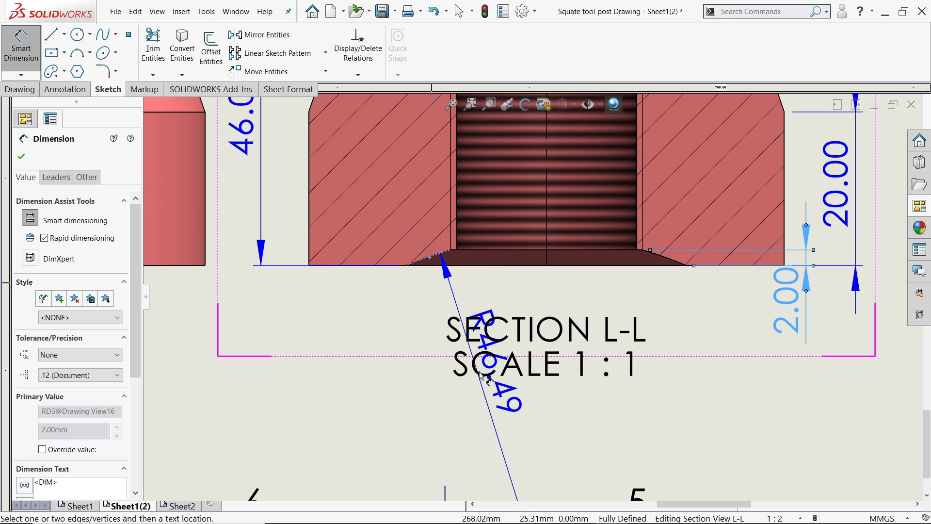
pyautogui.click(485, 394)
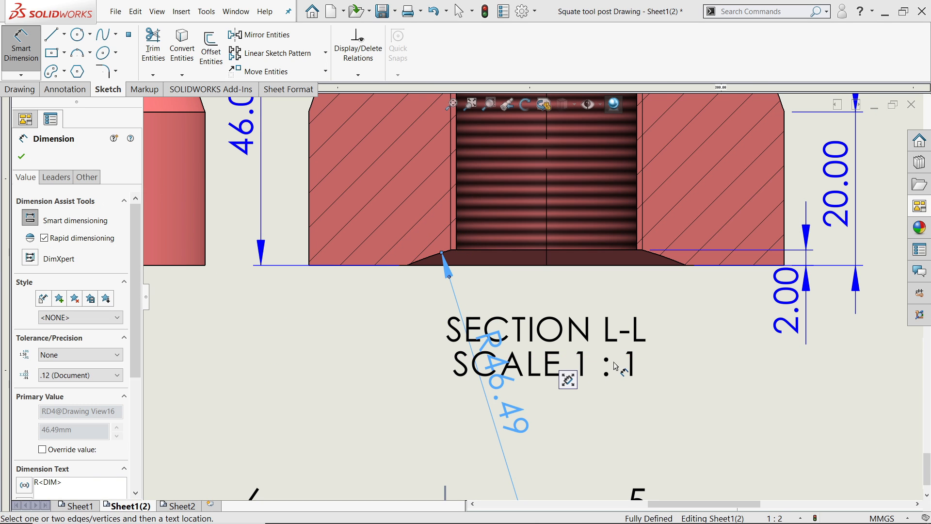
pyautogui.scroll(4, 615, 366)
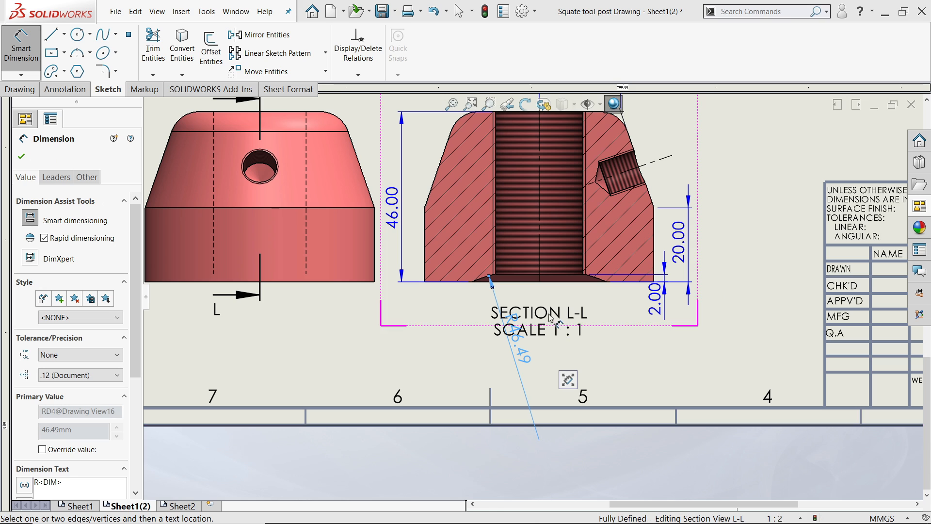
# Dimension the horizontal distance from the threaded bore's left edge to its centerline, placed above the section beside the 22.00 dimension.
pyautogui.scroll(-2, 550, 318)
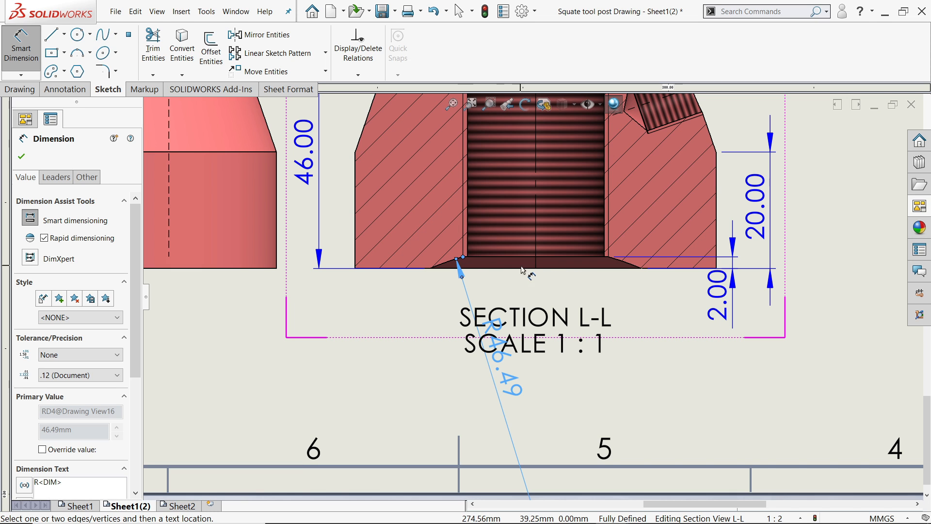
pyautogui.click(536, 268)
pyautogui.scroll(4, 536, 224)
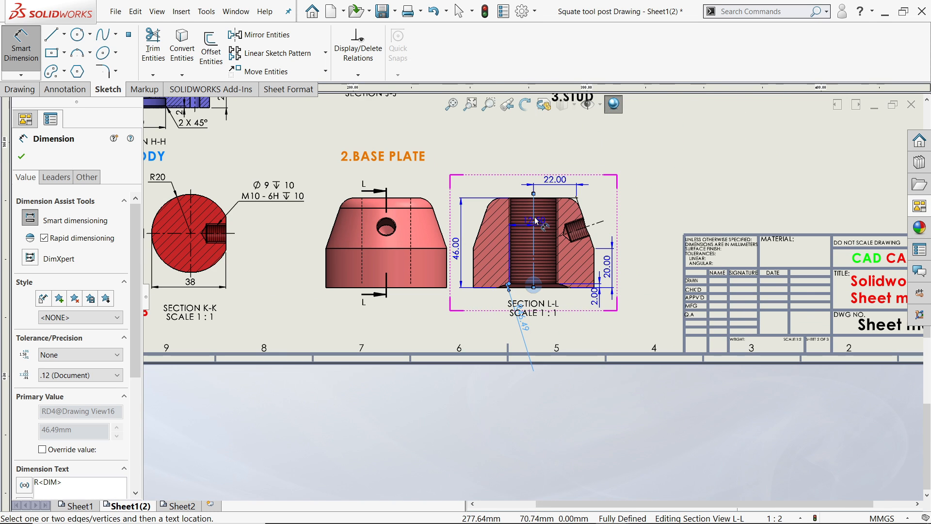
pyautogui.scroll(-3, 536, 196)
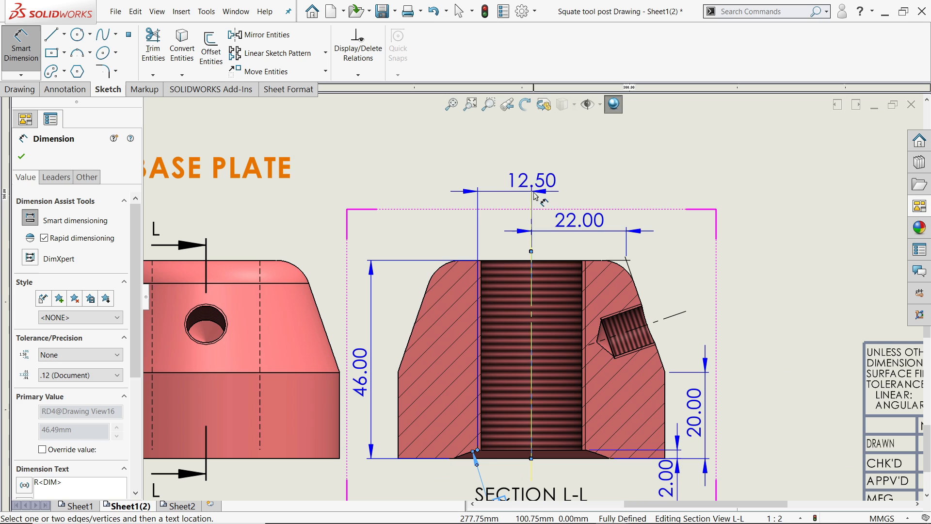
pyautogui.click(504, 238)
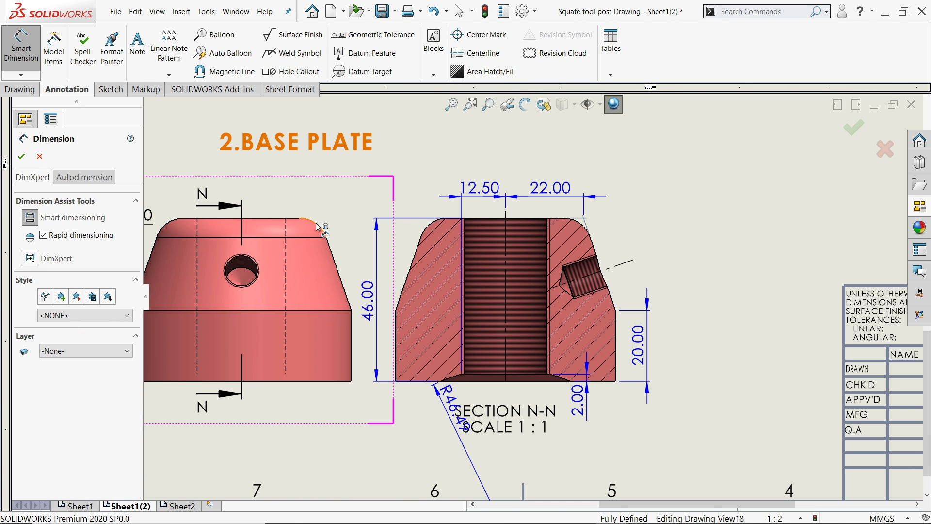
# Dimension the radius of the rounded top-right edge in the front view, using a custom text position with horizontal text on a bent leader.
pyautogui.click(319, 227)
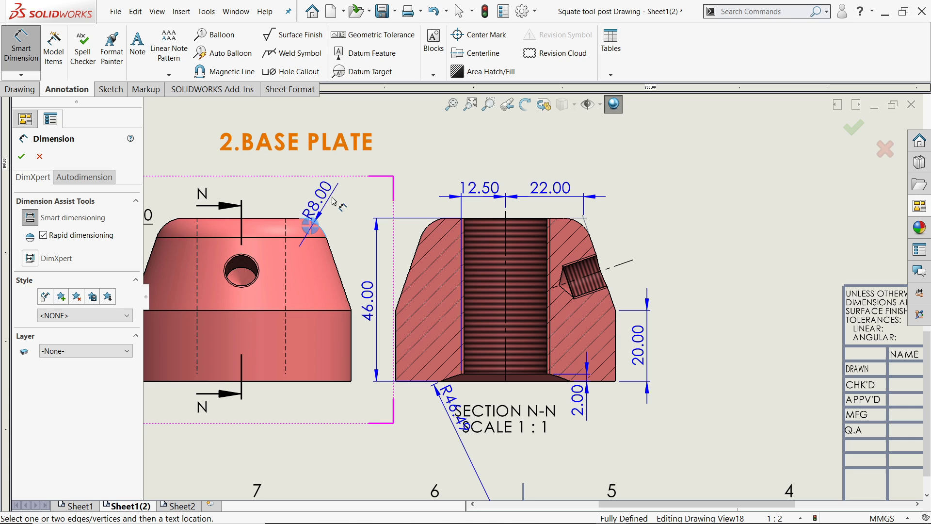
pyautogui.click(345, 189)
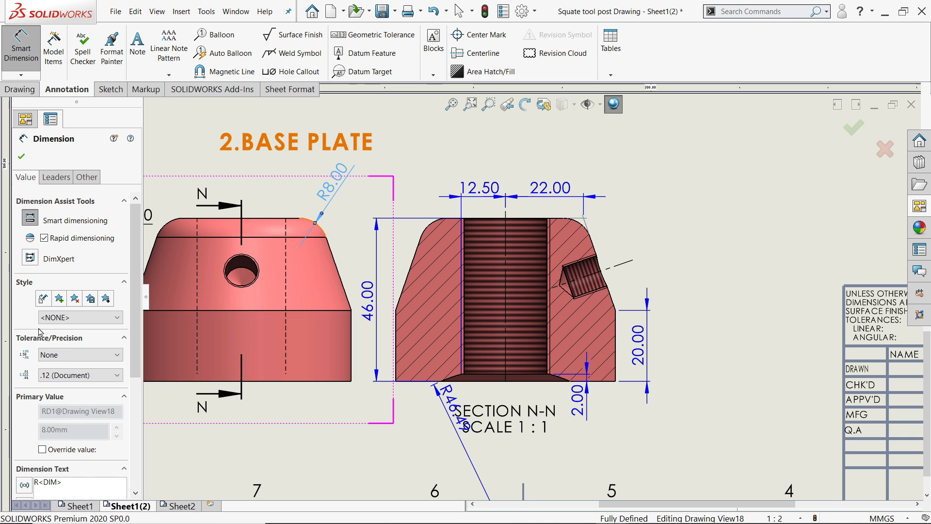
pyautogui.click(56, 176)
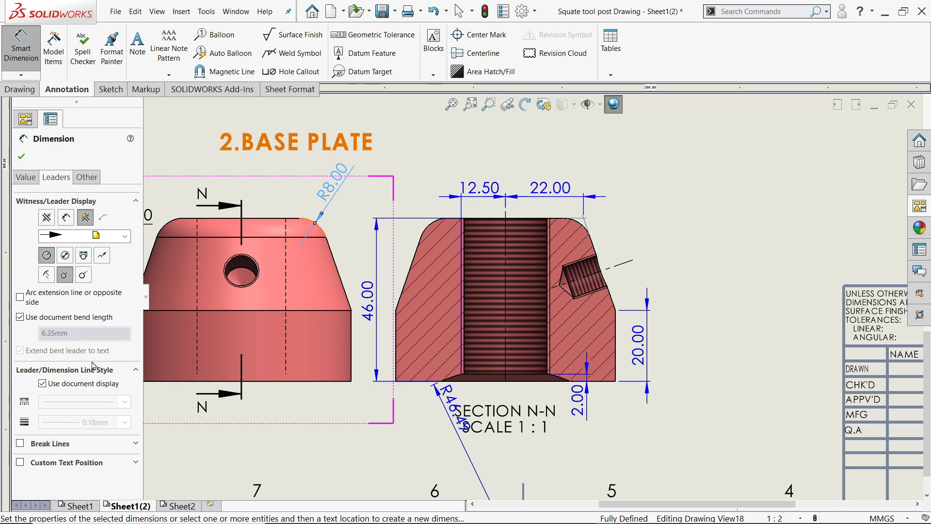
pyautogui.click(20, 462)
pyautogui.click(59, 482)
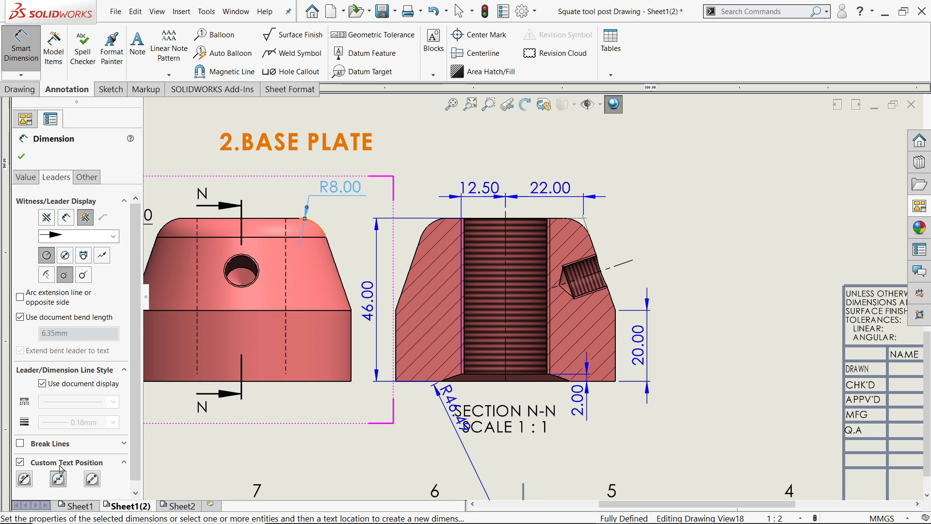
pyautogui.click(22, 159)
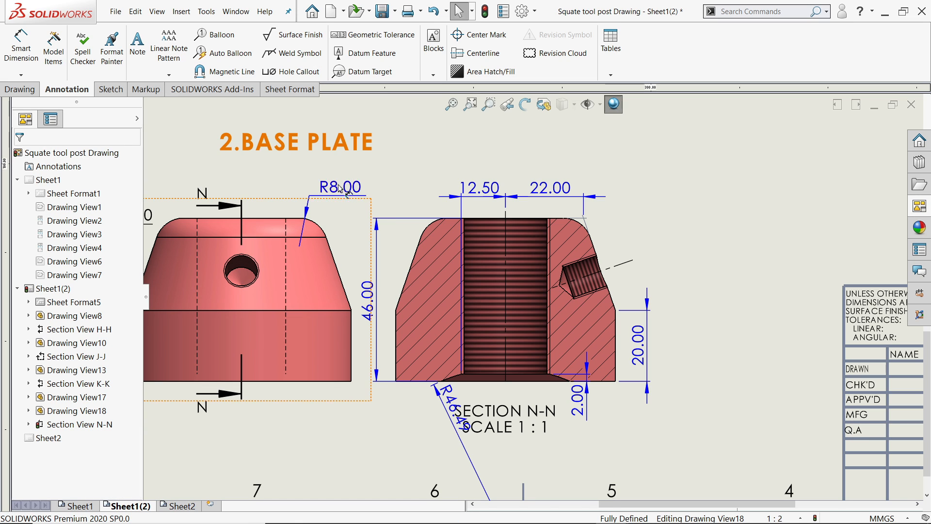
# Move the rounded edge's radius dimension slightly outward so its leader points at the arc from outside.
pyautogui.moveTo(349, 191); pyautogui.dragTo(356, 195)
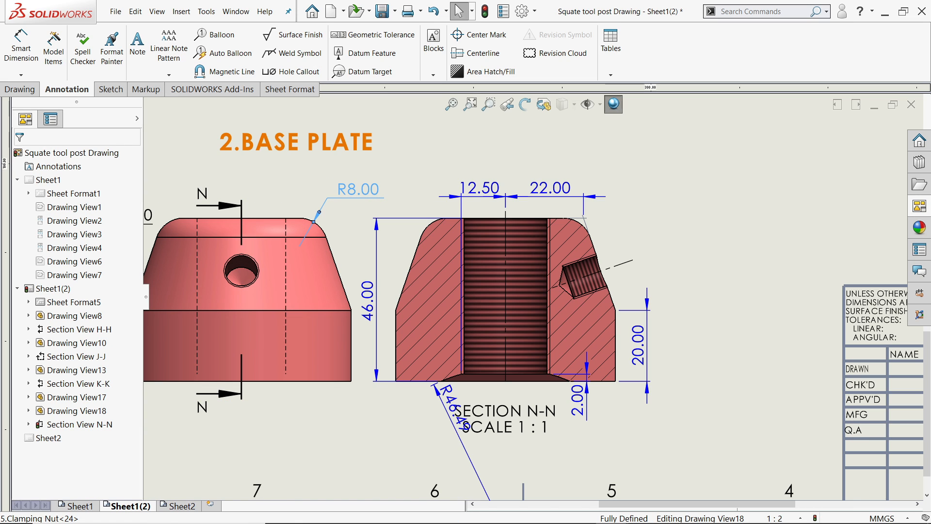
pyautogui.scroll(2, 533, 295)
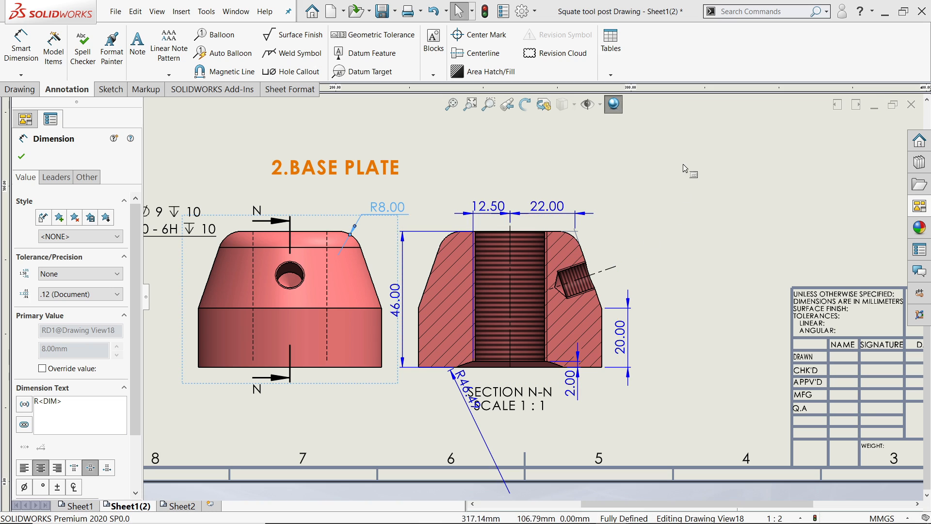
pyautogui.click(22, 157)
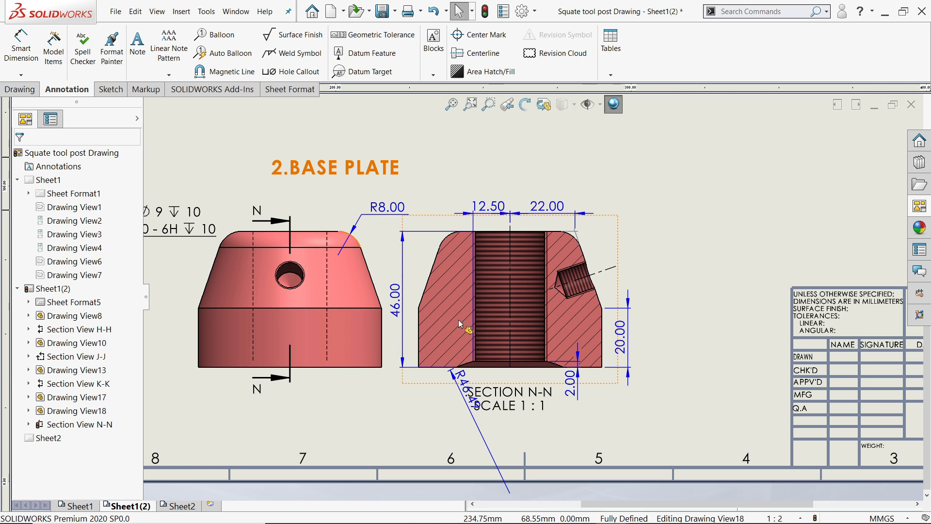
# Move the Section N-N caption clear of the R46.49 dimension and shift the clamping nut views upward on the sheet.
pyautogui.moveTo(502, 401); pyautogui.dragTo(523, 421)
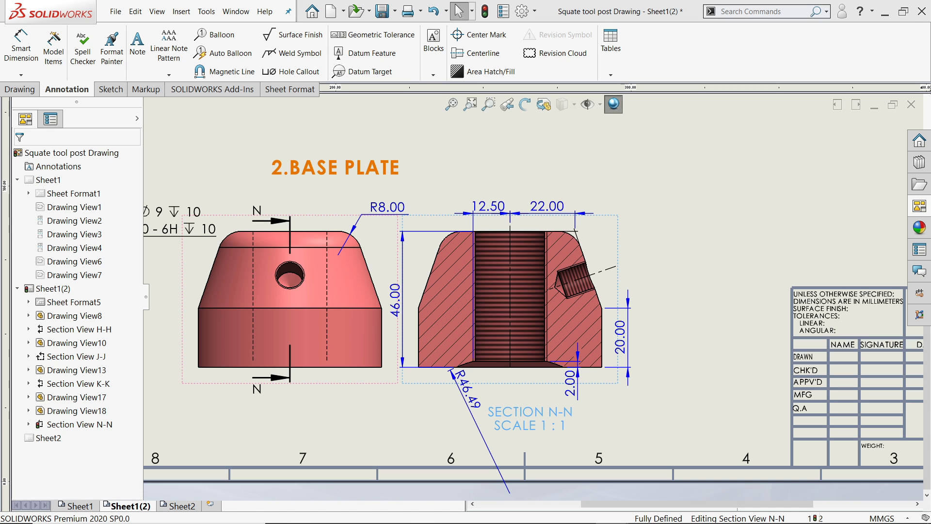
pyautogui.moveTo(378, 384); pyautogui.dragTo(387, 358)
pyautogui.scroll(2, 365, 363)
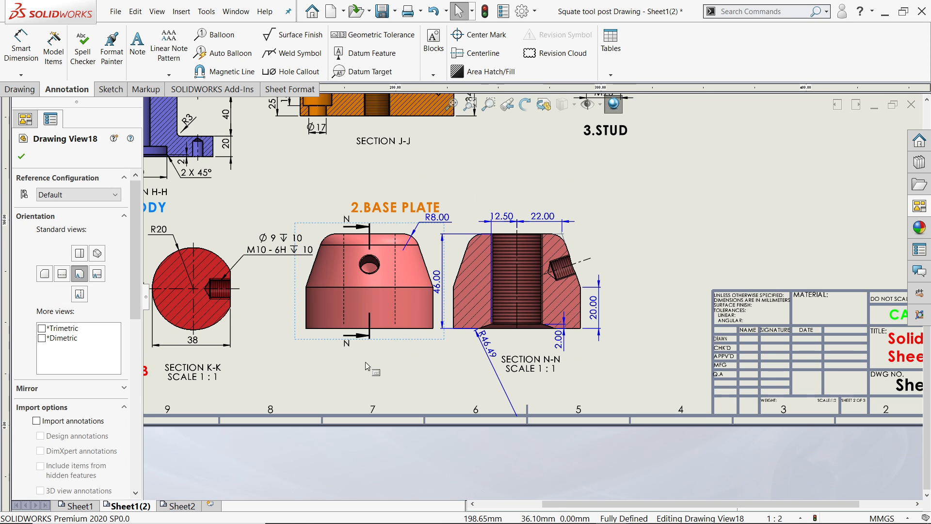
# Shift the knob's front view away from Section K-K and lower the clamping nut views slightly.
pyautogui.scroll(2, 366, 366)
pyautogui.scroll(-3, 292, 343)
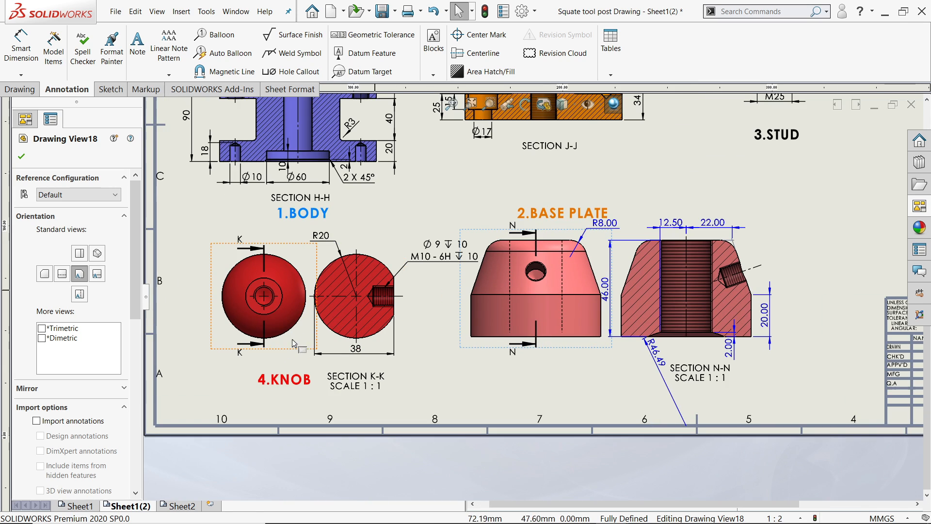
pyautogui.moveTo(292, 343); pyautogui.dragTo(277, 346)
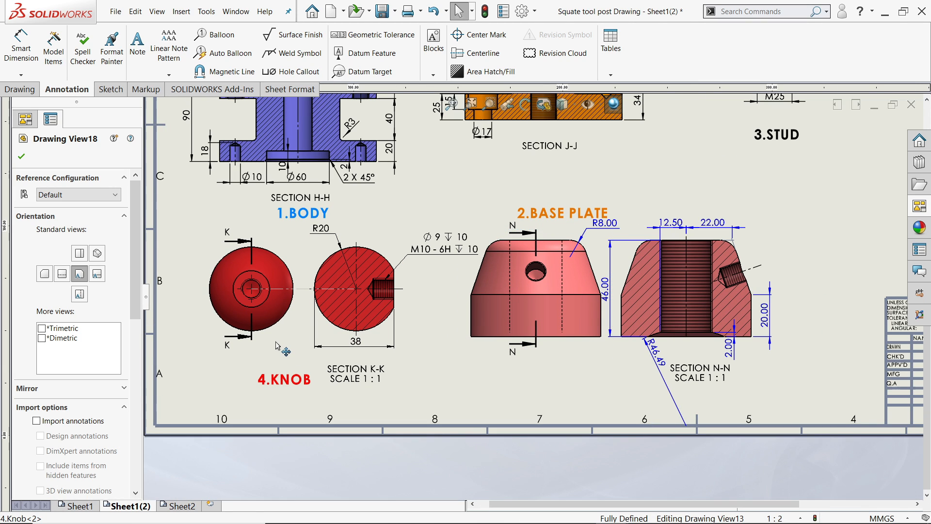
pyautogui.scroll(-2, 661, 297)
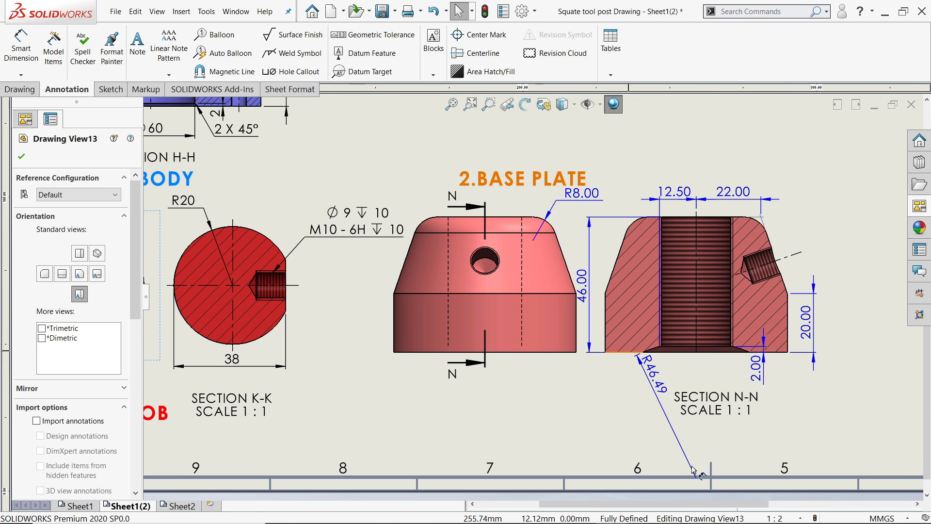
pyautogui.moveTo(561, 371); pyautogui.dragTo(560, 382)
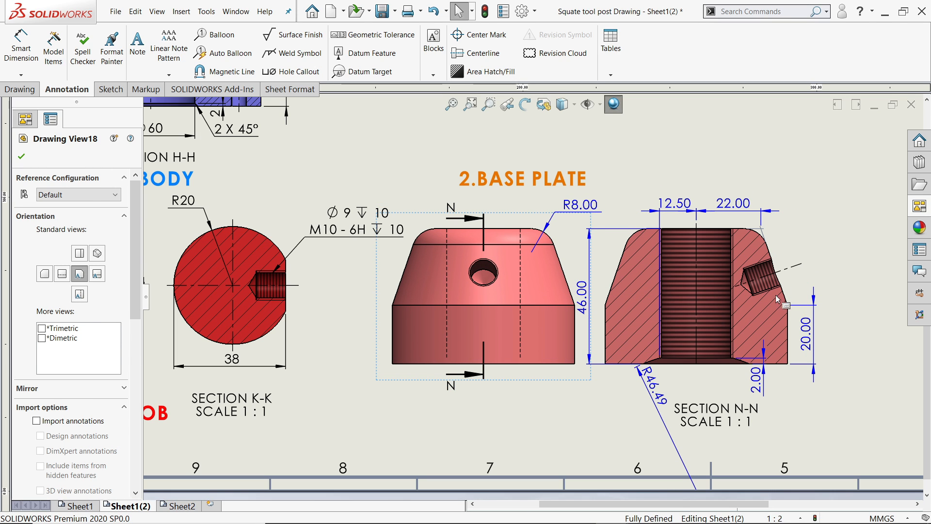
pyautogui.press('Escape')
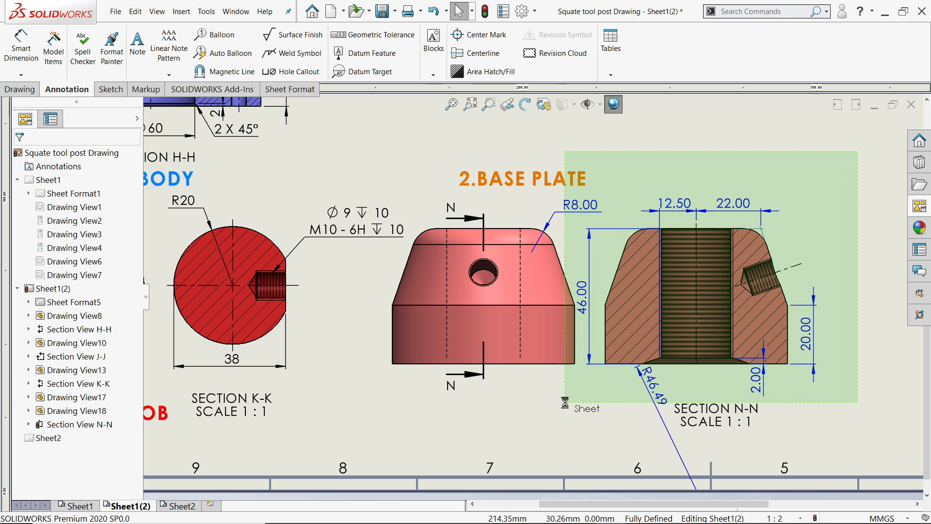
# Set the precision of the clamping nut's R8, 46, 22, 20 and 2 dimensions to None.
pyautogui.click(565, 403)
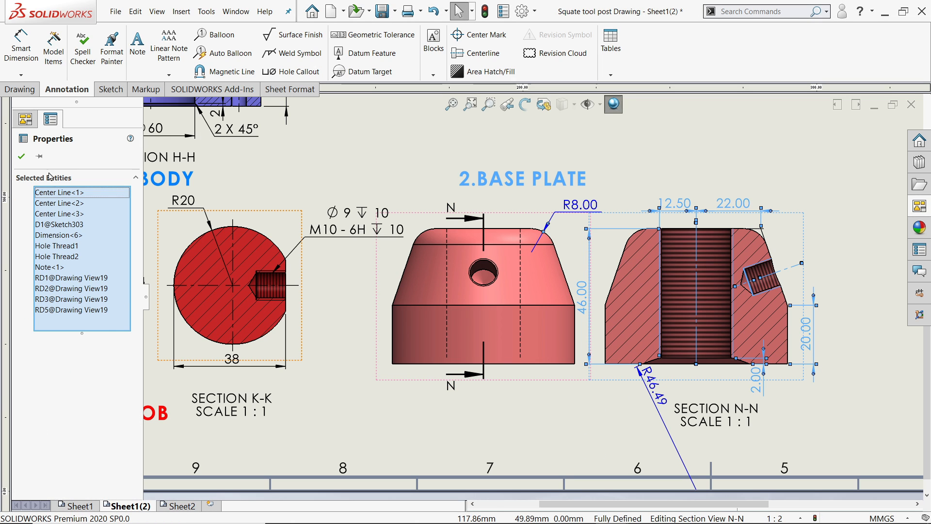
pyautogui.click(21, 157)
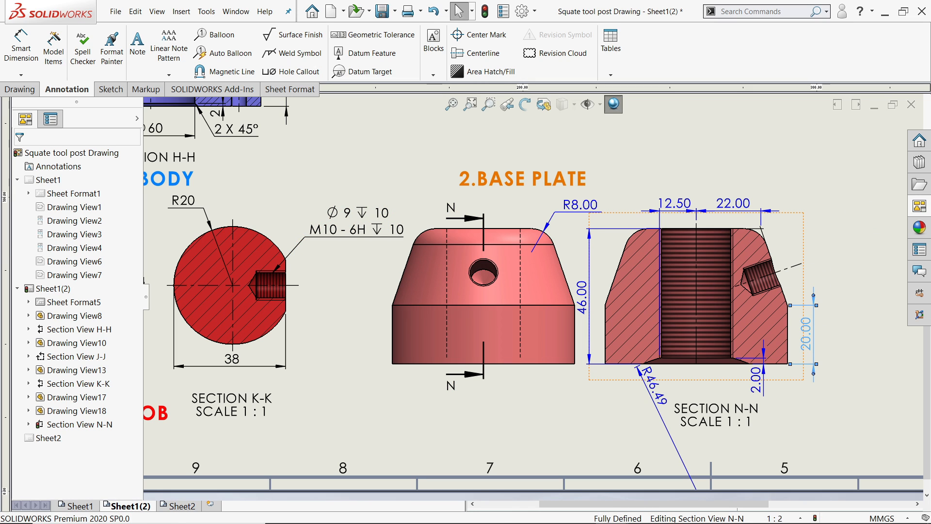
pyautogui.click(807, 335)
pyautogui.keyDown('ctrl'); pyautogui.click(734, 203); pyautogui.keyUp('ctrl')
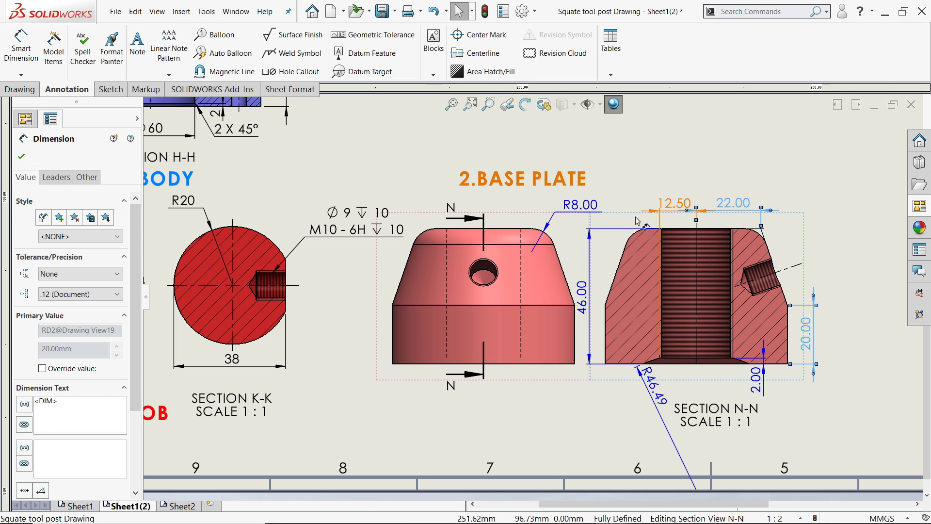
pyautogui.keyDown('ctrl'); pyautogui.click(580, 205); pyautogui.keyUp('ctrl')
pyautogui.keyDown('ctrl'); pyautogui.click(582, 297); pyautogui.keyUp('ctrl')
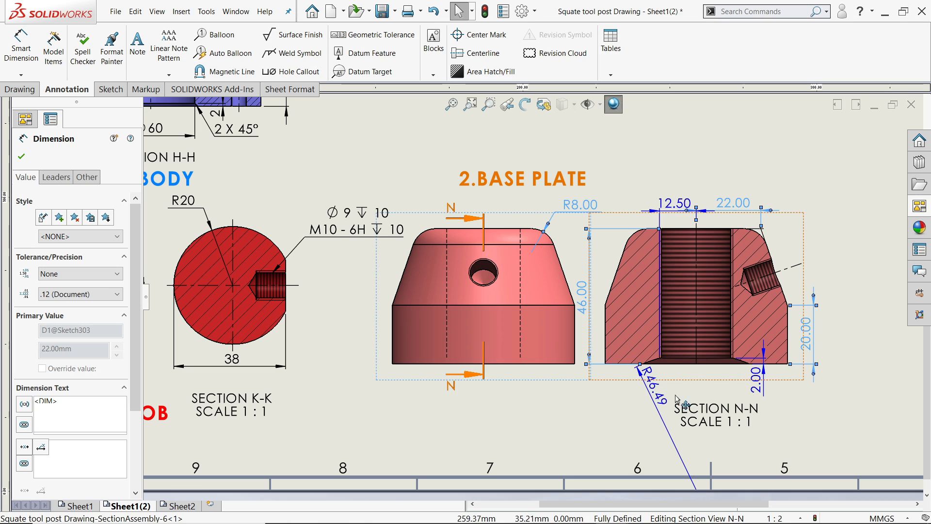
pyautogui.keyDown('ctrl'); pyautogui.click(755, 380); pyautogui.keyUp('ctrl')
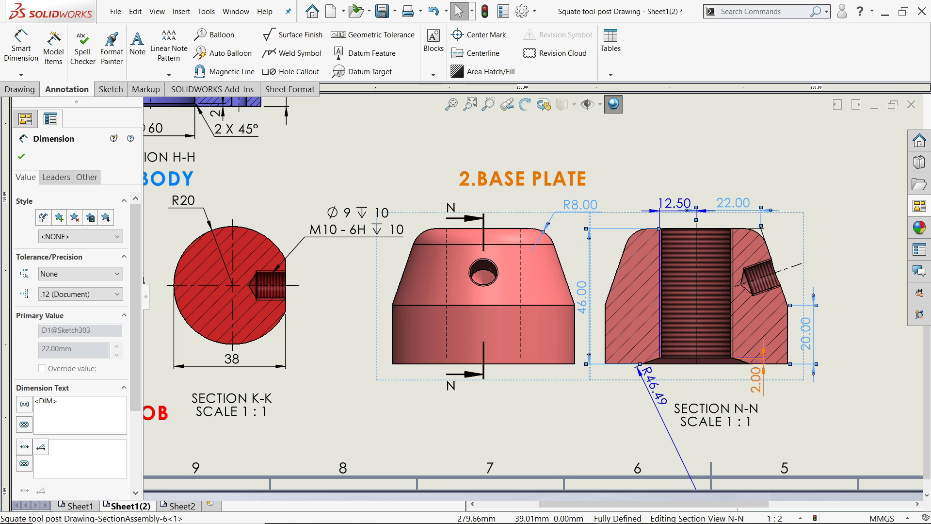
pyautogui.click(59, 299)
pyautogui.click(61, 313)
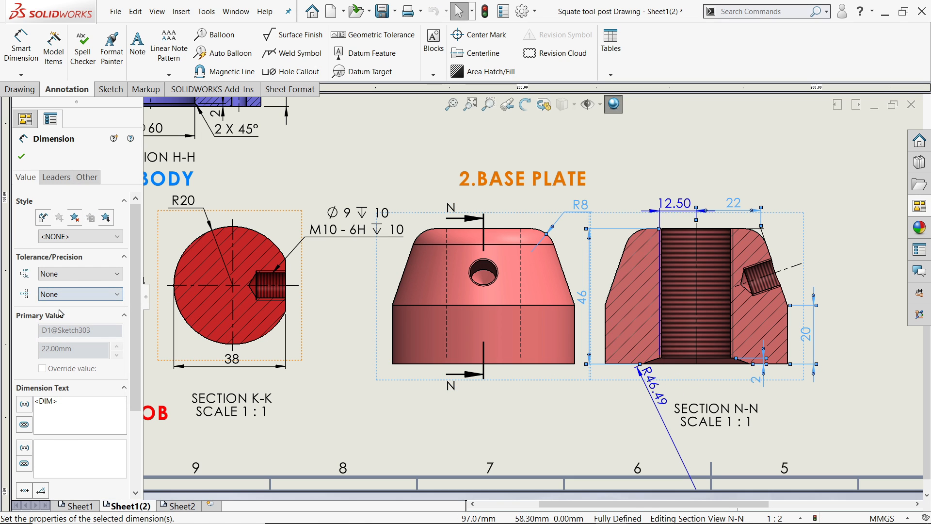
# Assign the FORMAT layer to all clamping nut dimensions, including 12.50 and R46.49.
pyautogui.click(86, 178)
pyautogui.click(83, 325)
pyautogui.click(63, 350)
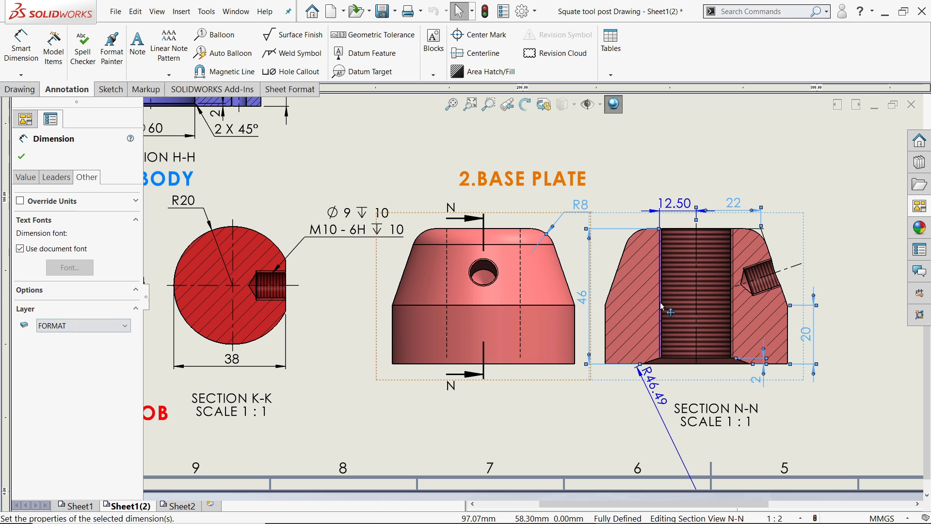
pyautogui.keyDown('ctrl'); pyautogui.click(685, 221); pyautogui.keyUp('ctrl')
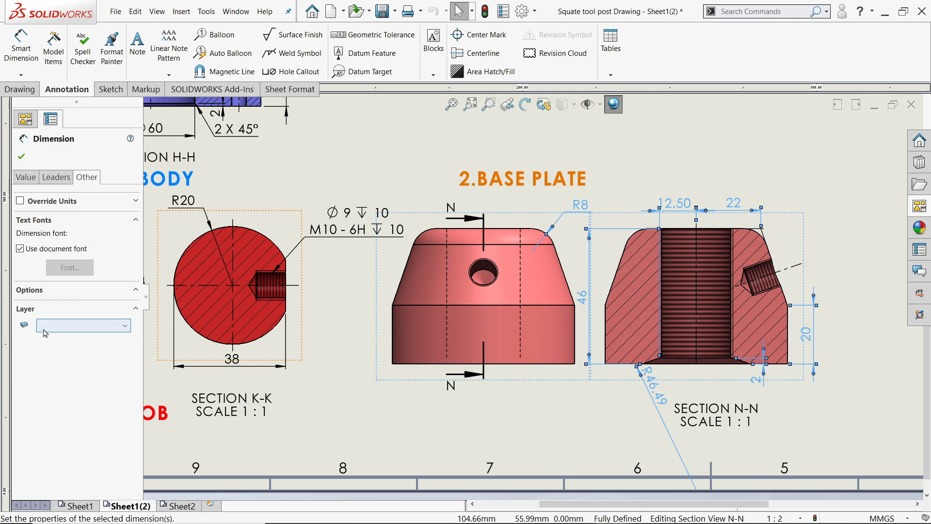
pyautogui.click(58, 326)
pyautogui.click(53, 349)
pyautogui.click(21, 156)
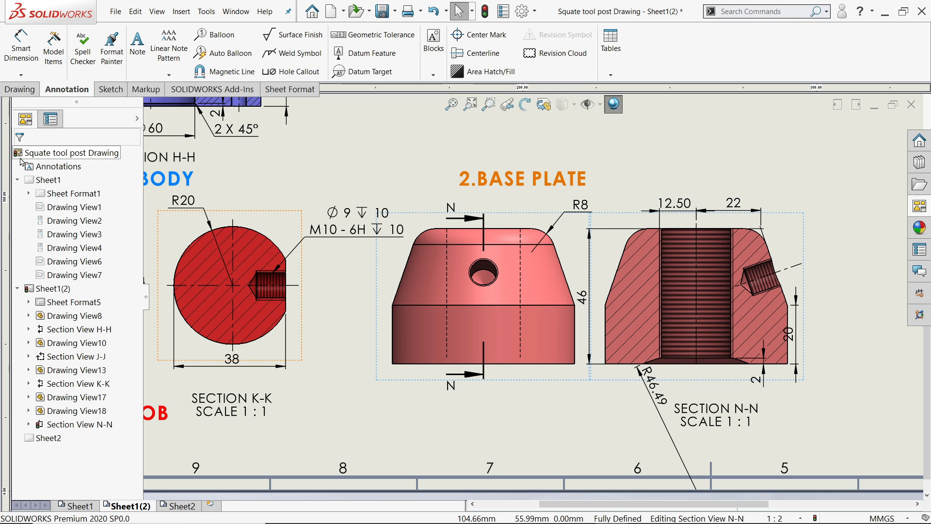
# Move the 20 mm height dimension farther outward from the edge of Section N-N.
pyautogui.scroll(2, 718, 316)
pyautogui.scroll(-2, 720, 316)
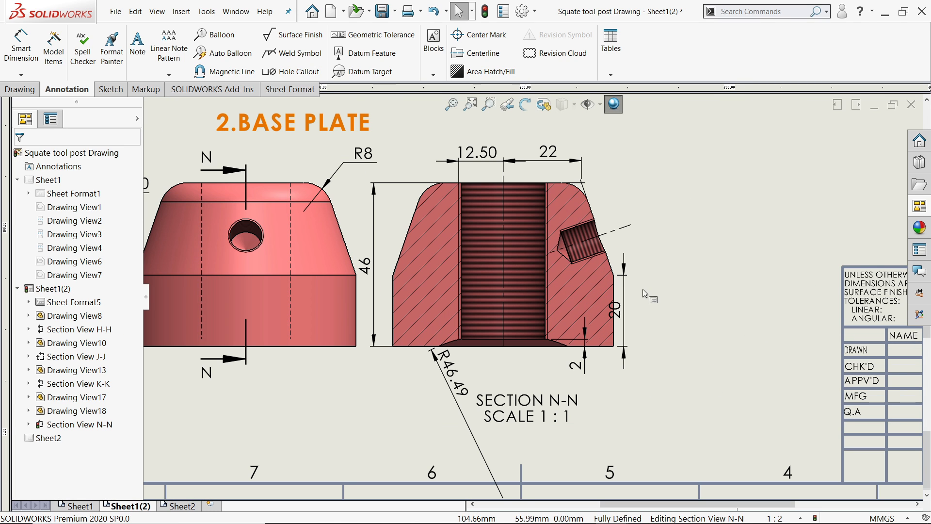
pyautogui.moveTo(616, 314); pyautogui.dragTo(637, 313)
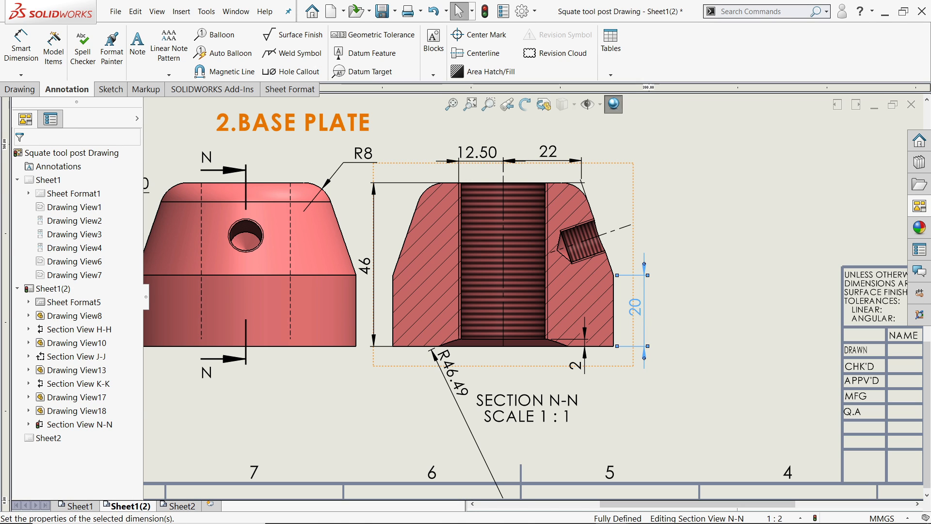
# Dimension the distance along the sloped side from the fillet's lower end to the angled threaded hole's centerline in Section N-N.
pyautogui.scroll(1, 563, 229)
pyautogui.scroll(-2, 569, 227)
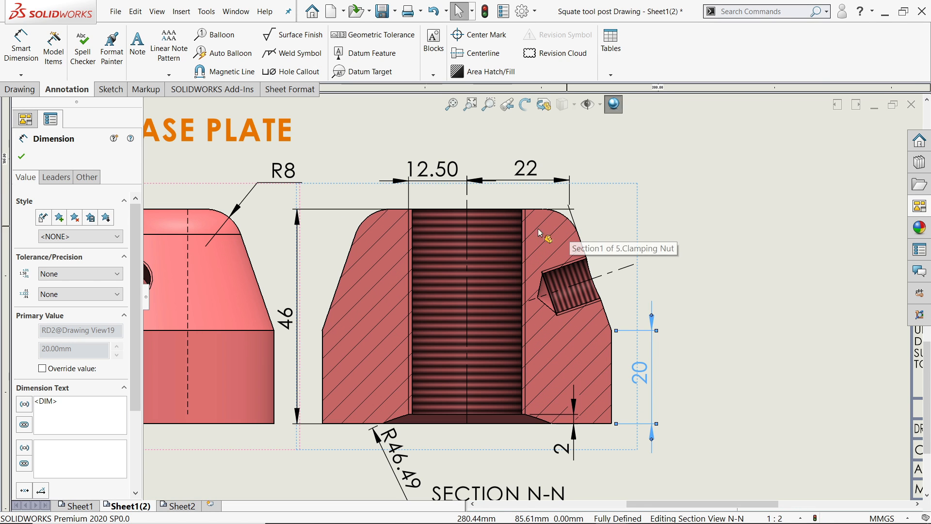
pyautogui.click(20, 56)
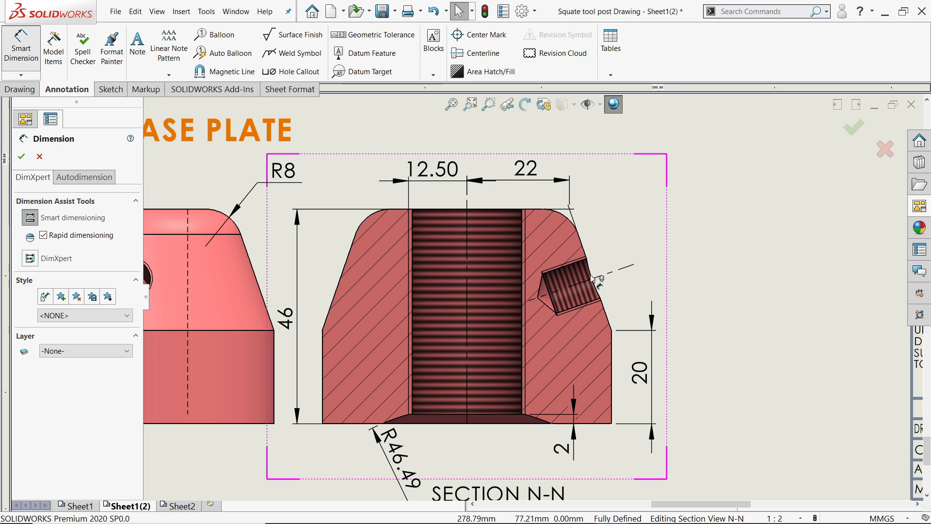
pyautogui.scroll(-2, 604, 277)
pyautogui.click(644, 294)
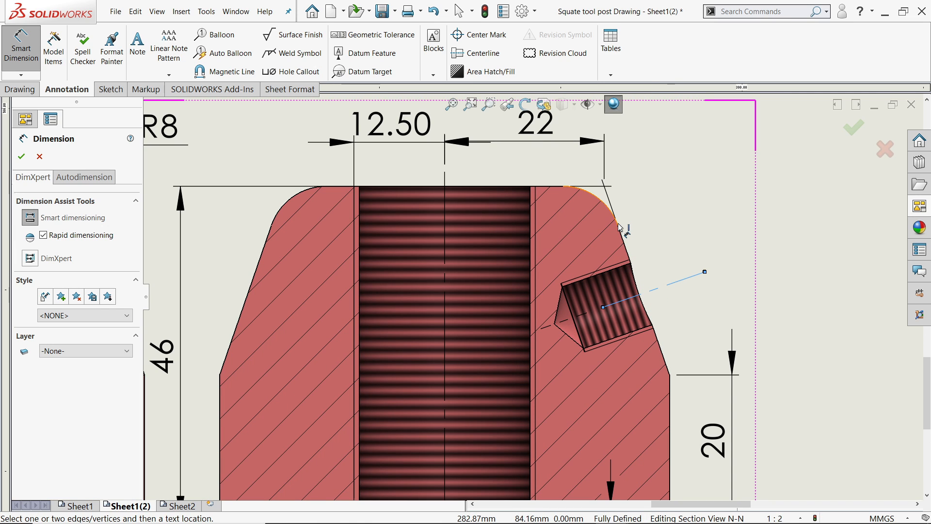
pyautogui.click(618, 226)
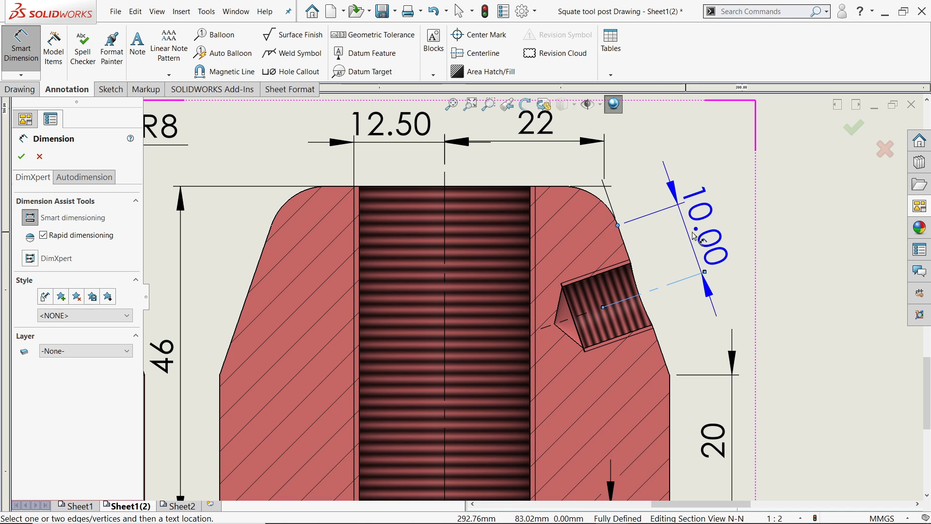
pyautogui.click(717, 229)
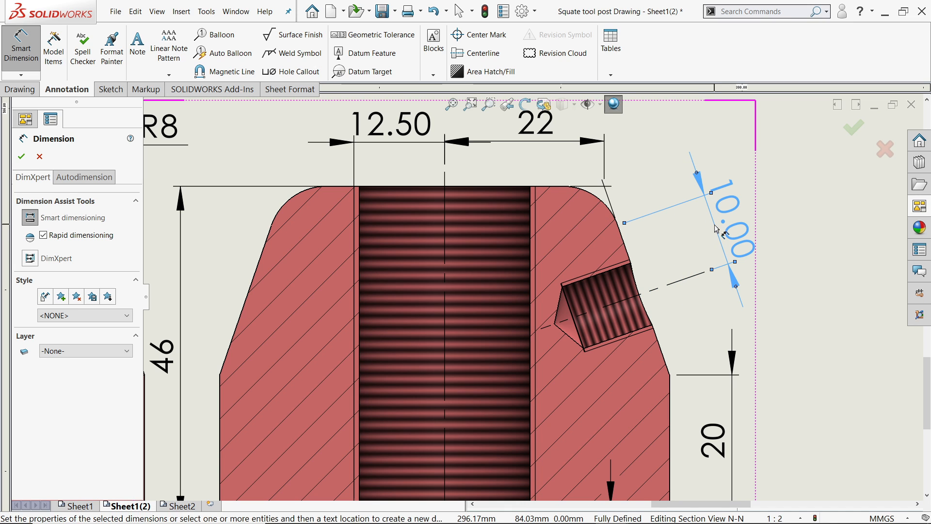
# Set the angled hole's location dimension to precision None and assign it to the FORMAT layer.
pyautogui.click(64, 375)
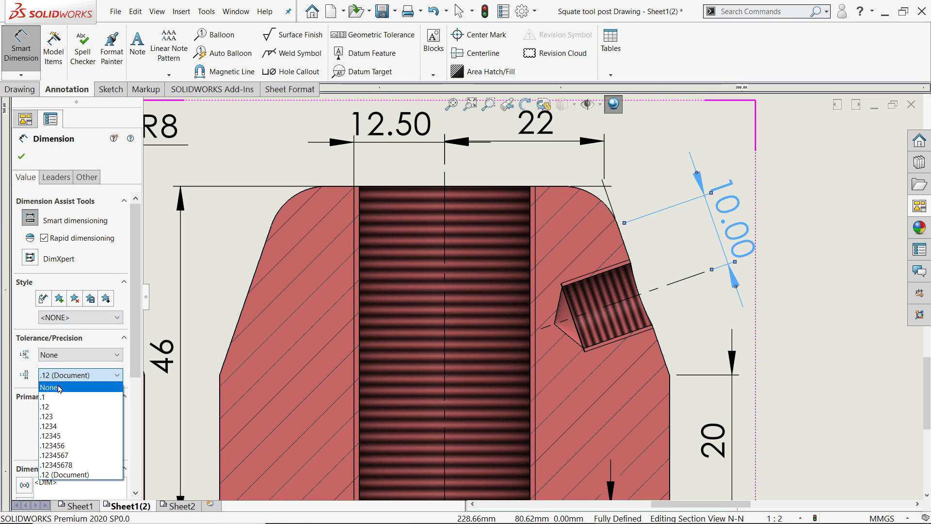
pyautogui.click(53, 386)
pyautogui.click(87, 177)
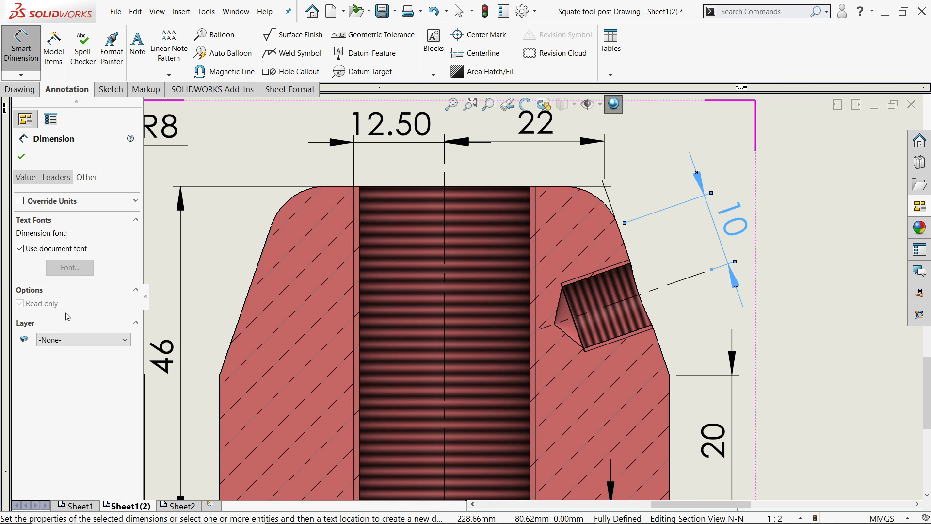
pyautogui.click(52, 342)
pyautogui.click(49, 361)
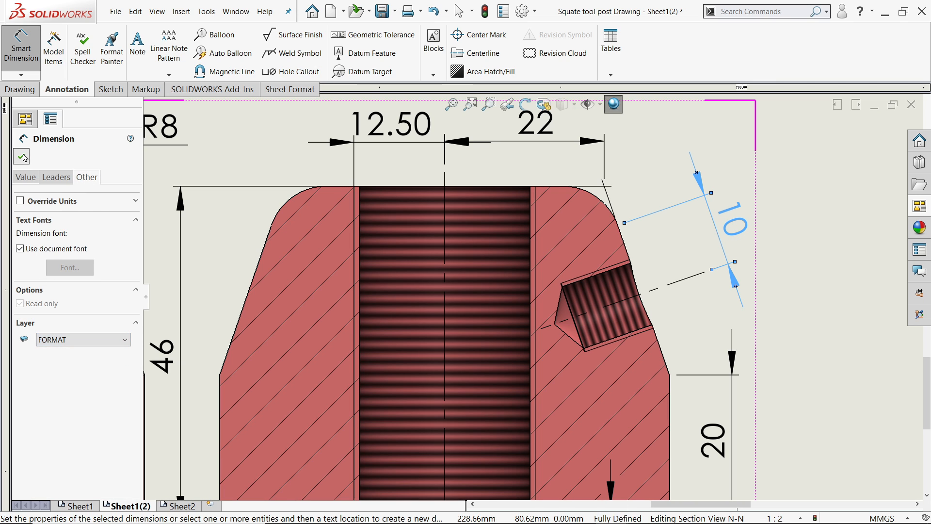
pyautogui.click(22, 156)
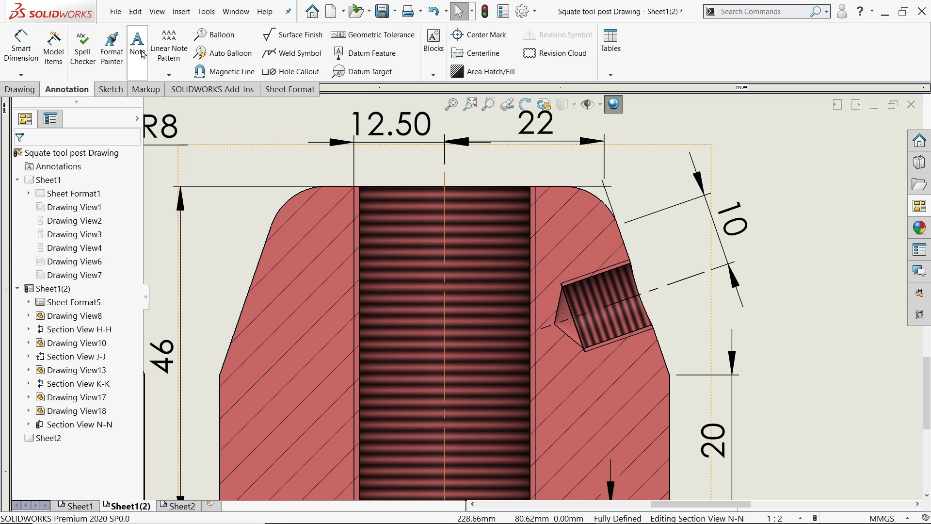
# Attach a leader note to the upper edge of the angled threaded hole, placing its text above the section's upper corner.
pyautogui.click(138, 46)
pyautogui.click(610, 277)
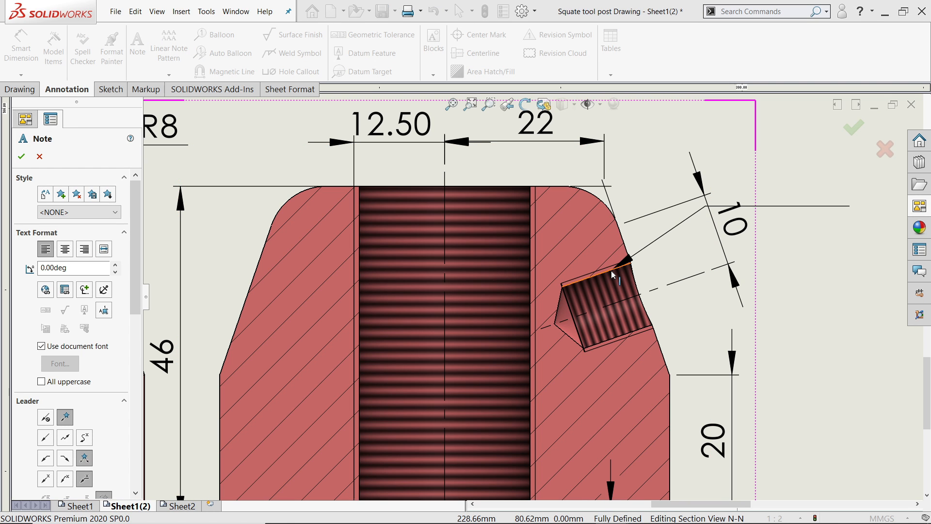
pyautogui.scroll(5, 688, 306)
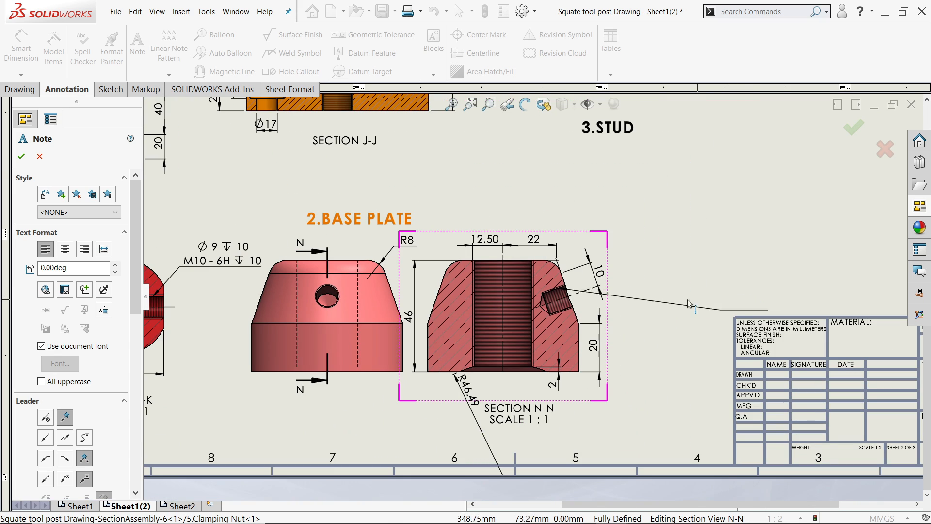
pyautogui.scroll(-3, 630, 291)
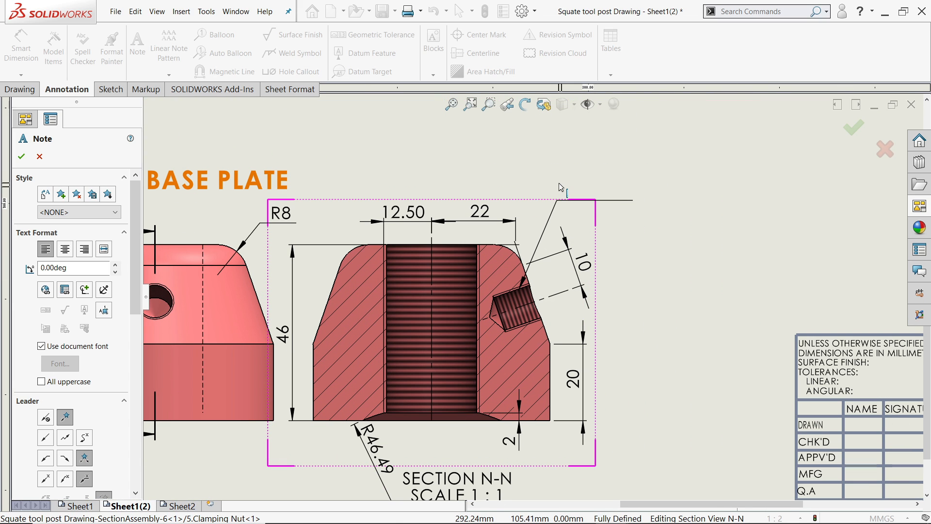
pyautogui.click(561, 188)
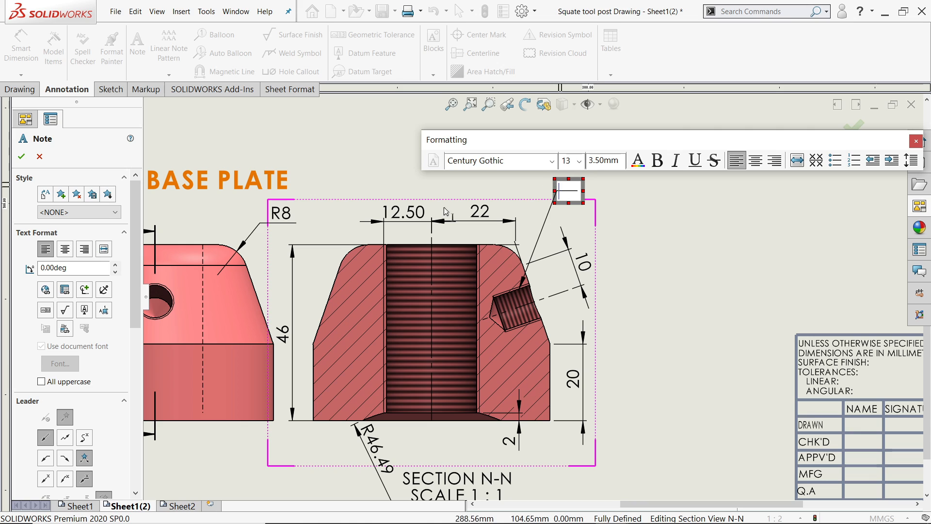
# Enter the angled hole's callout as diameter symbol 8.5, depth symbol 10, with M10x1.0 on a second line, and finish the note.
pyautogui.click(84, 290)
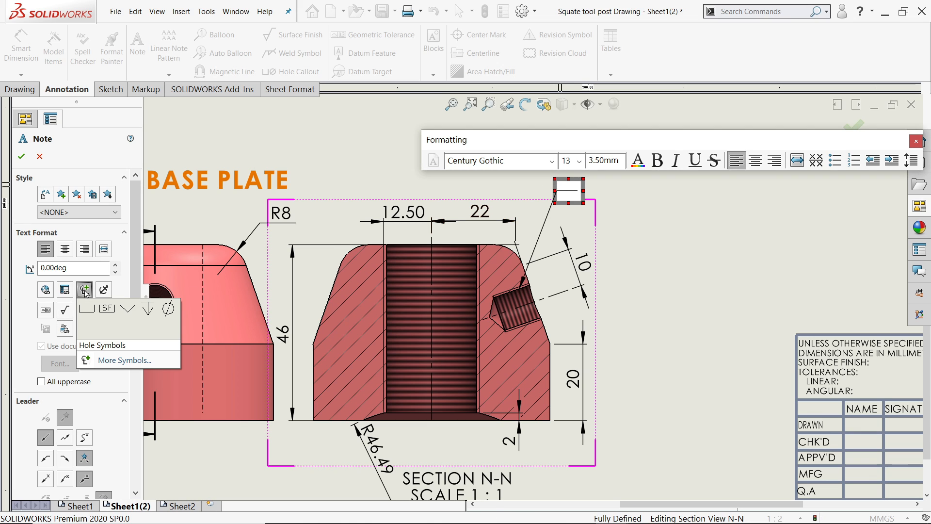
pyautogui.click(167, 309)
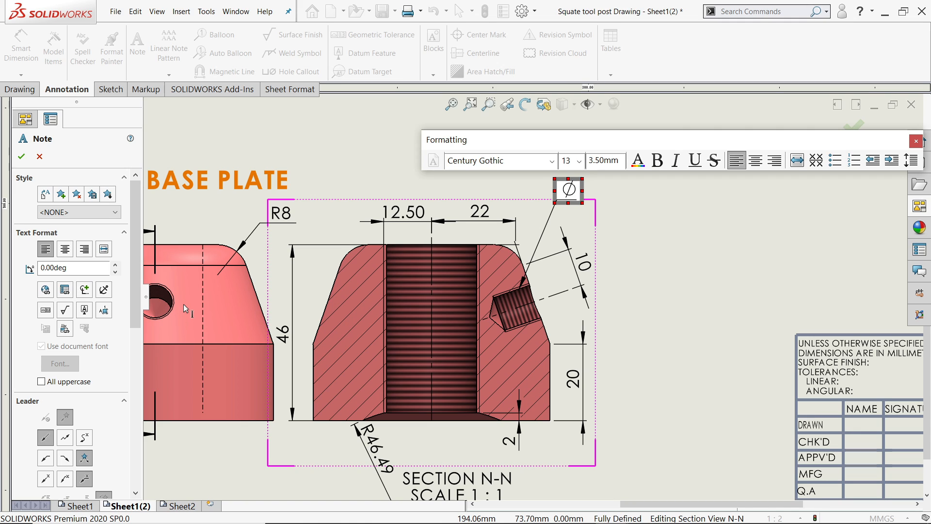
pyautogui.write('8.5')
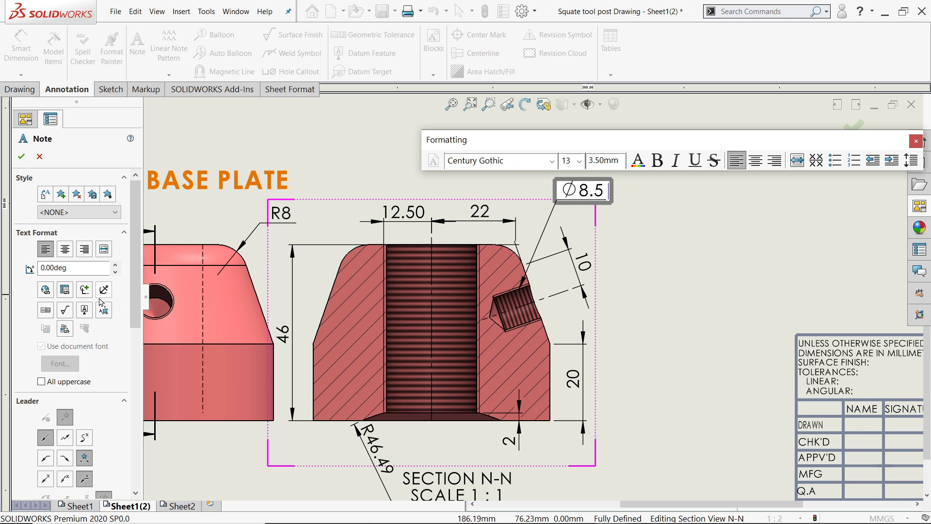
pyautogui.click(85, 290)
pyautogui.click(145, 316)
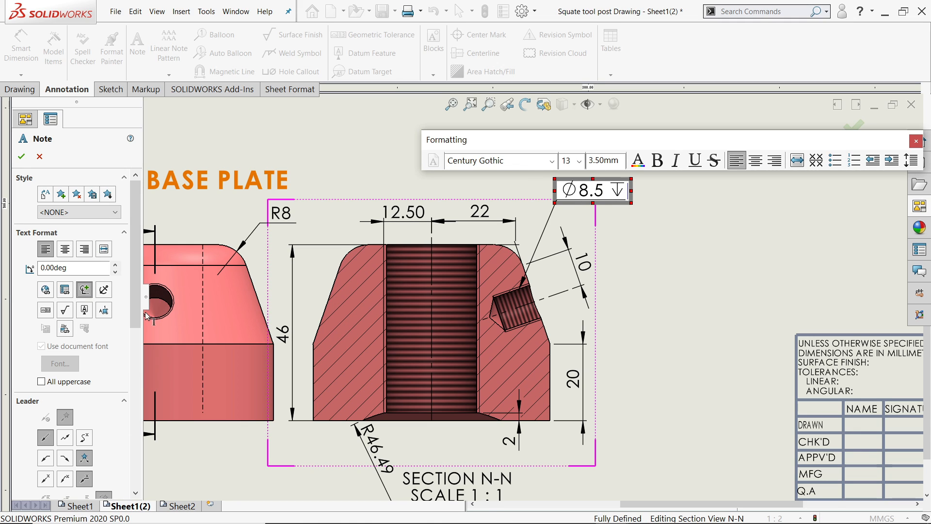
pyautogui.write('10')
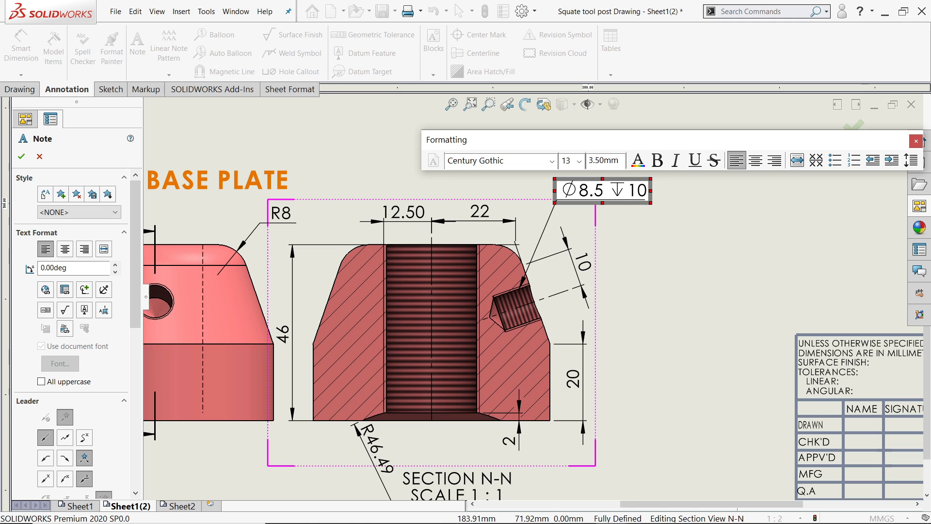
pyautogui.press('Return')
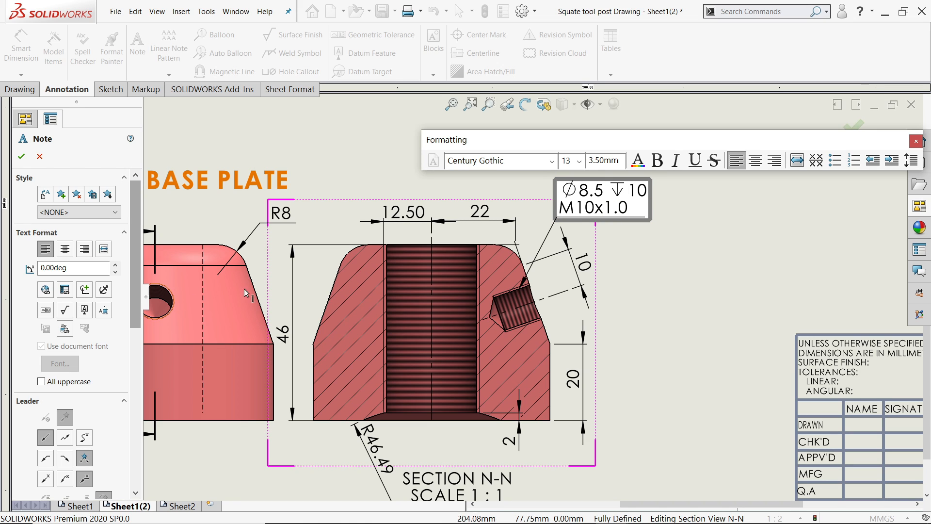
pyautogui.click(20, 157)
# Place the arrows of the angled hole's 10 mm location dimension inside its extension lines.
pyautogui.scroll(-2, 584, 257)
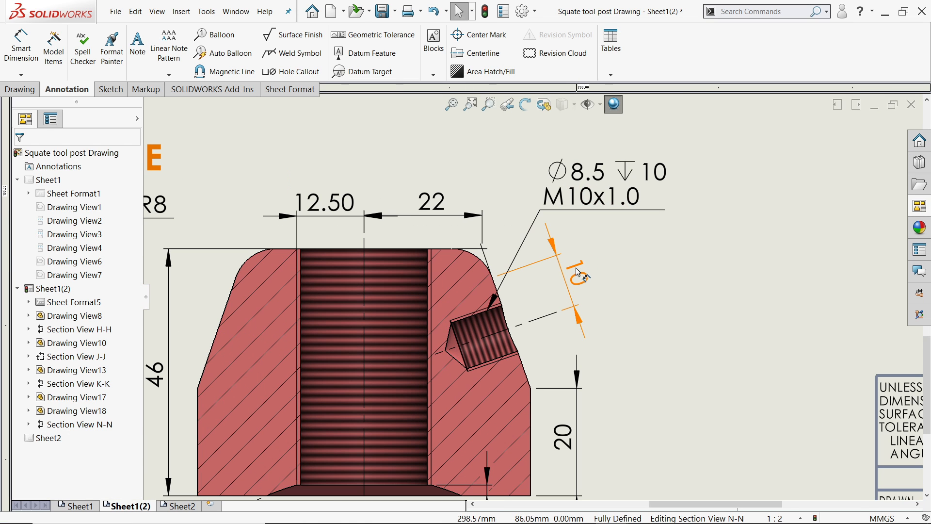
pyautogui.click(576, 274)
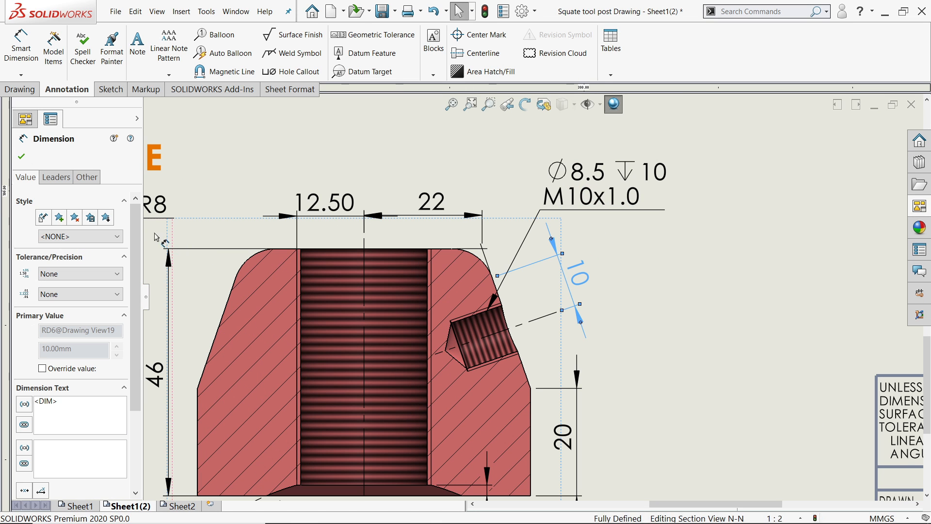
pyautogui.click(56, 177)
pyautogui.click(67, 218)
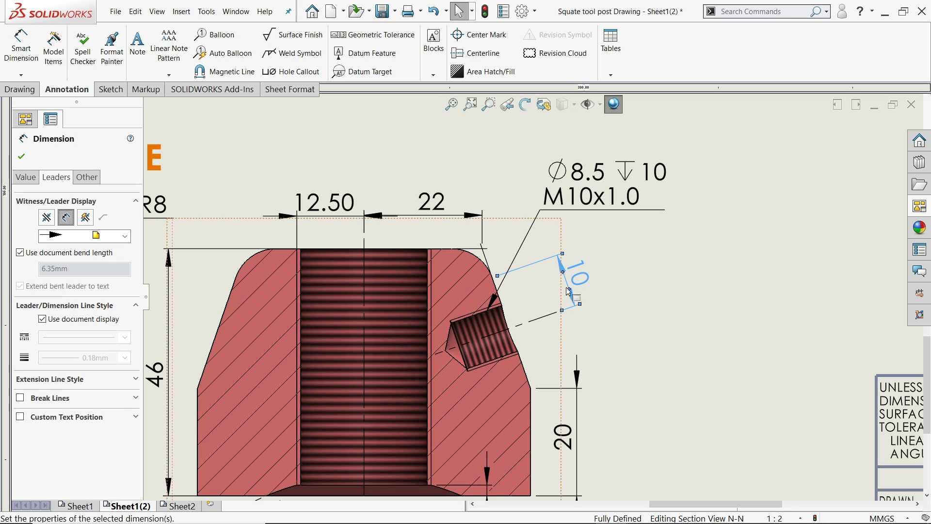
# Move the 10 mm location dimension closer to the sloped side and shift the M10x1.0 hole note nearer to the section.
pyautogui.moveTo(573, 275); pyautogui.dragTo(536, 284)
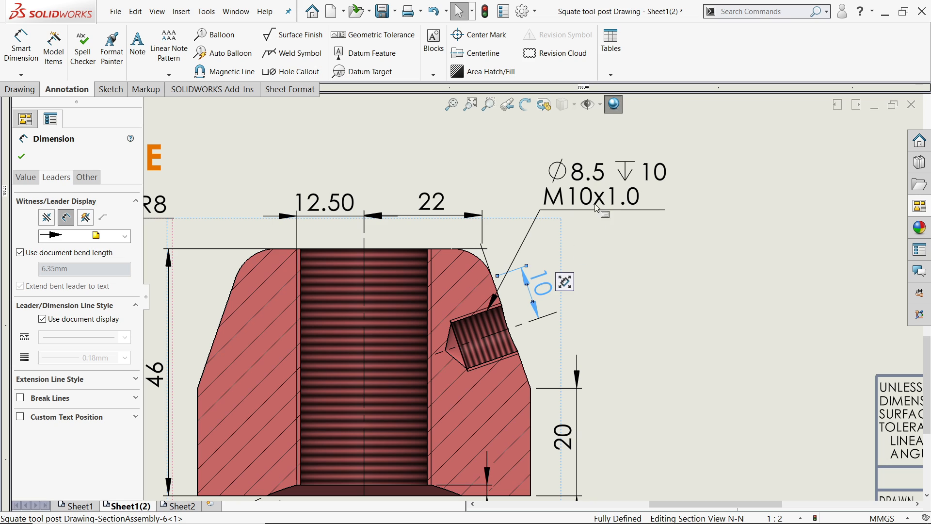
pyautogui.moveTo(598, 208); pyautogui.dragTo(576, 196)
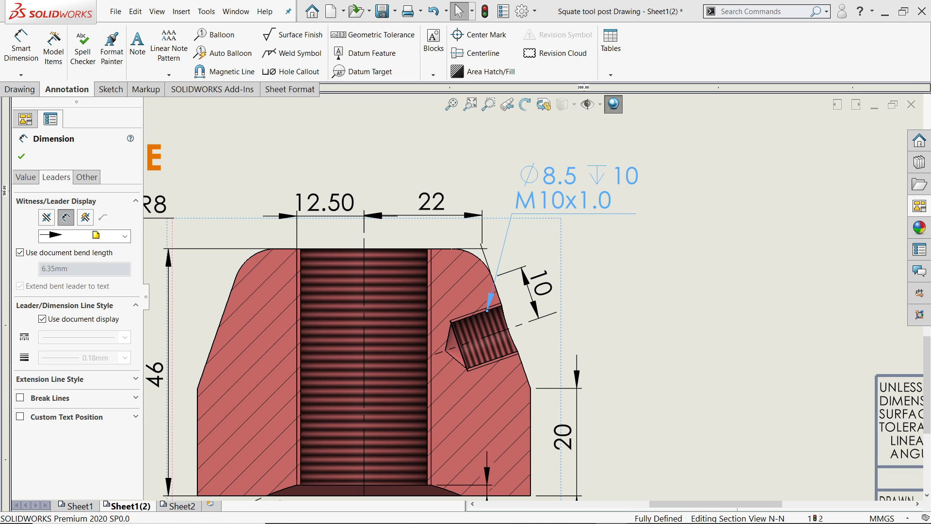
pyautogui.click(21, 157)
# Add a leaderless note reading 5.CLAMPING NUT below the clamping nut's front view.
pyautogui.scroll(3, 504, 308)
pyautogui.scroll(1, 504, 308)
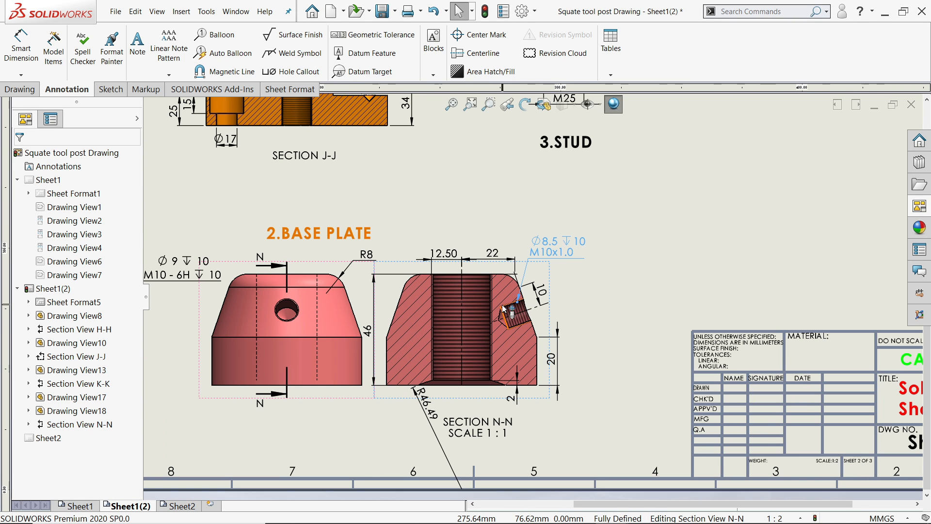
pyautogui.scroll(2, 505, 310)
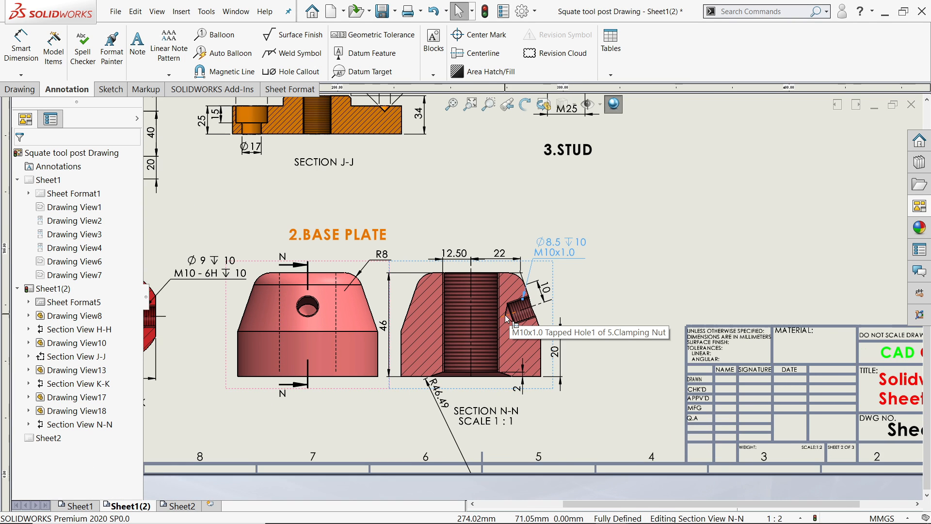
pyautogui.scroll(-1, 506, 317)
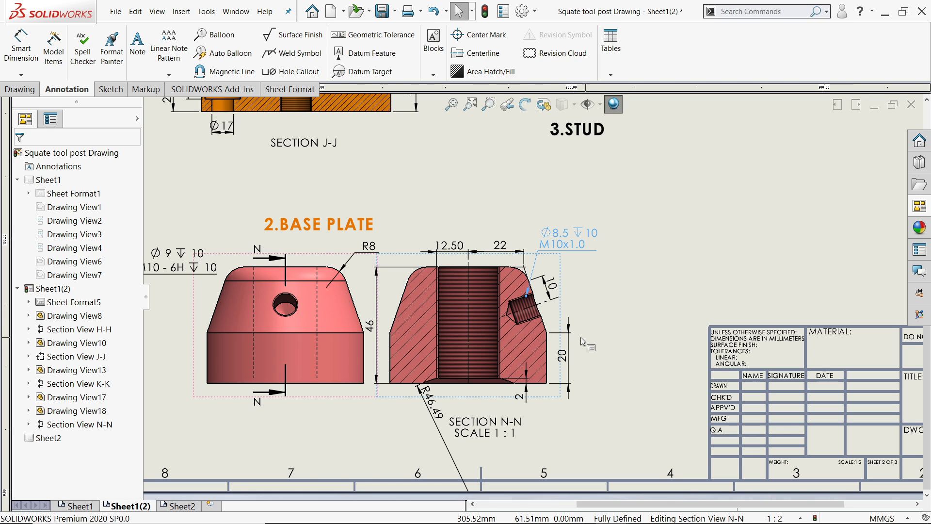
pyautogui.scroll(2, 533, 297)
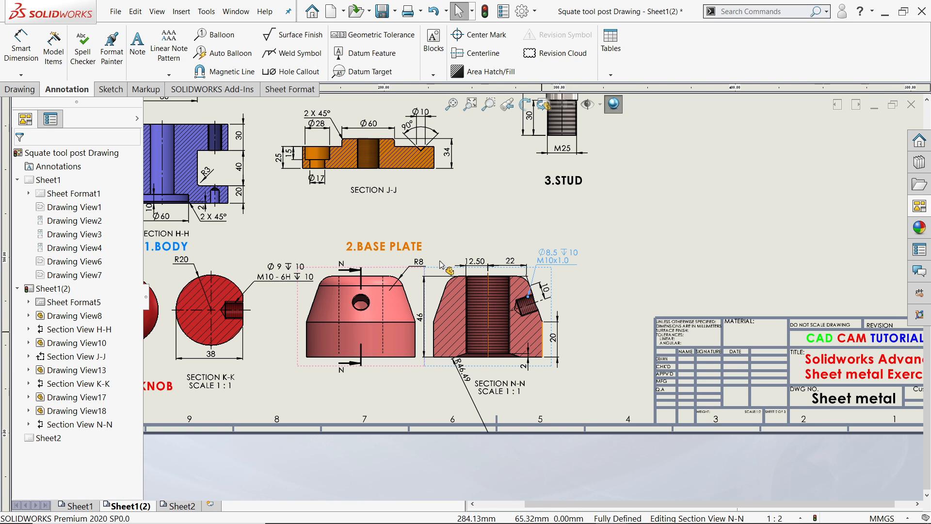
pyautogui.click(138, 48)
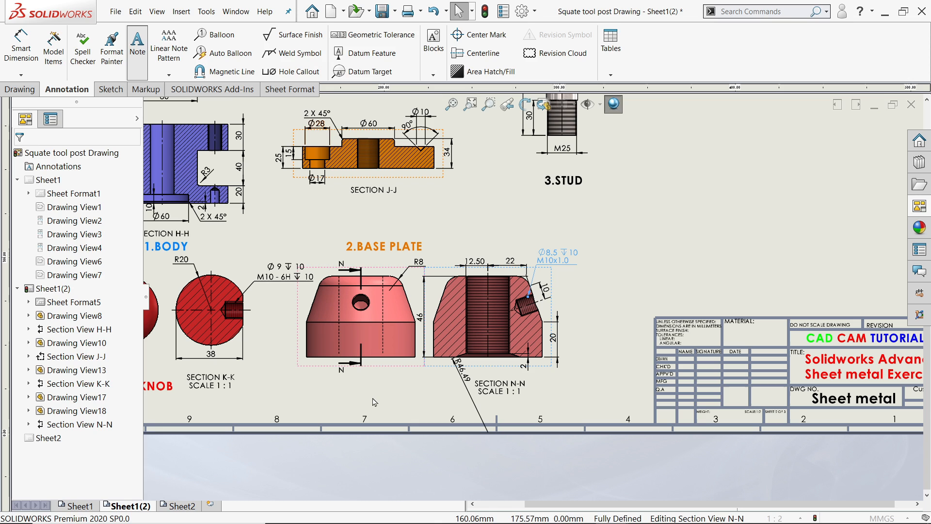
pyautogui.scroll(-1, 342, 402)
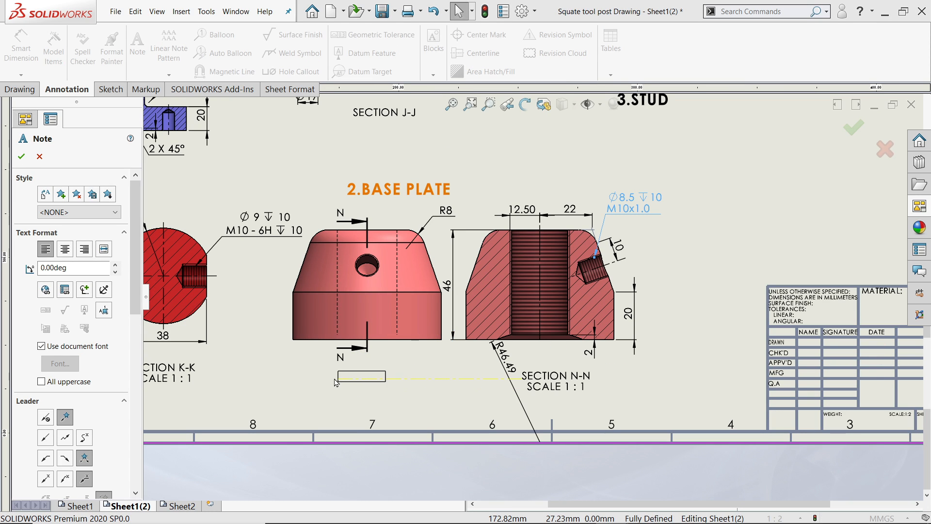
pyautogui.click(337, 383)
pyautogui.write('XXXXXXX')
pyautogui.click(490, 413)
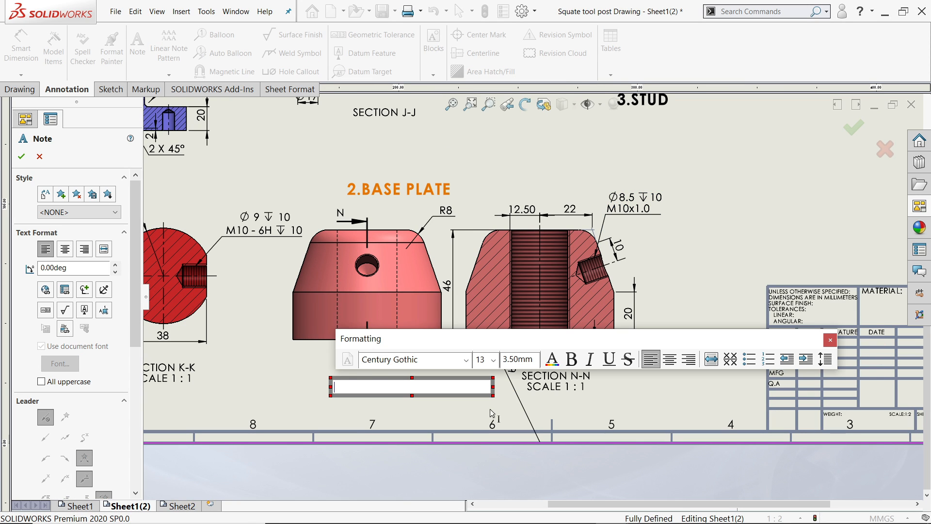
pyautogui.write('5.CLAMPING NUT')
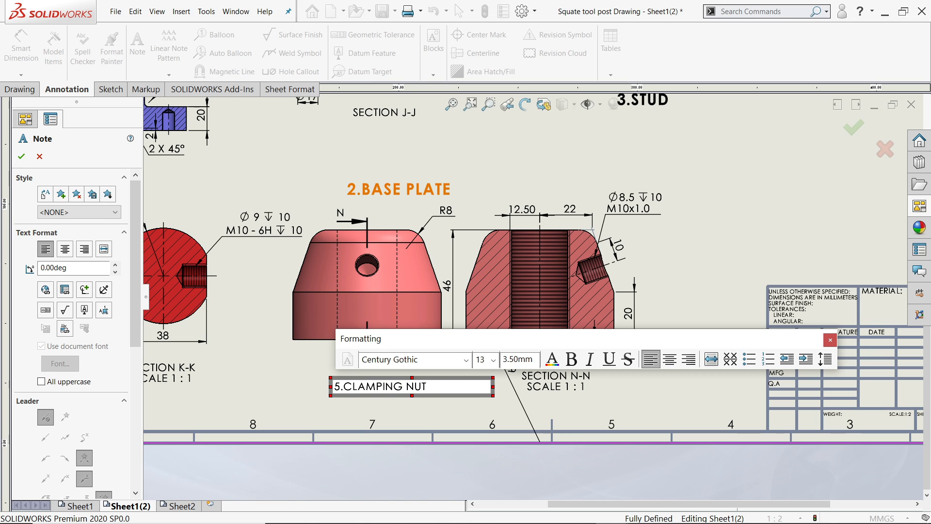
# Format the 5.CLAMPING NUT title with a larger font size, bold style and a light red color matching the part.
pyautogui.moveTo(431, 387); pyautogui.dragTo(281, 390)
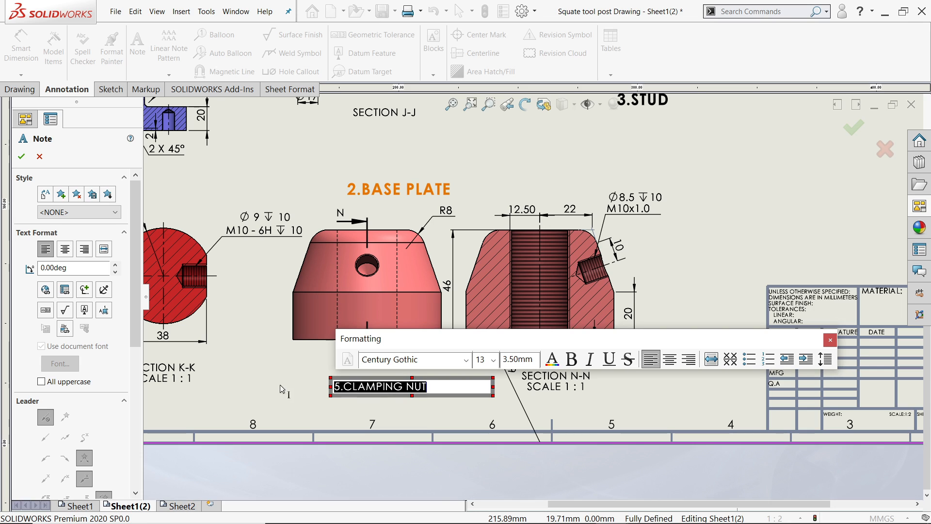
pyautogui.click(495, 360)
pyautogui.click(479, 268)
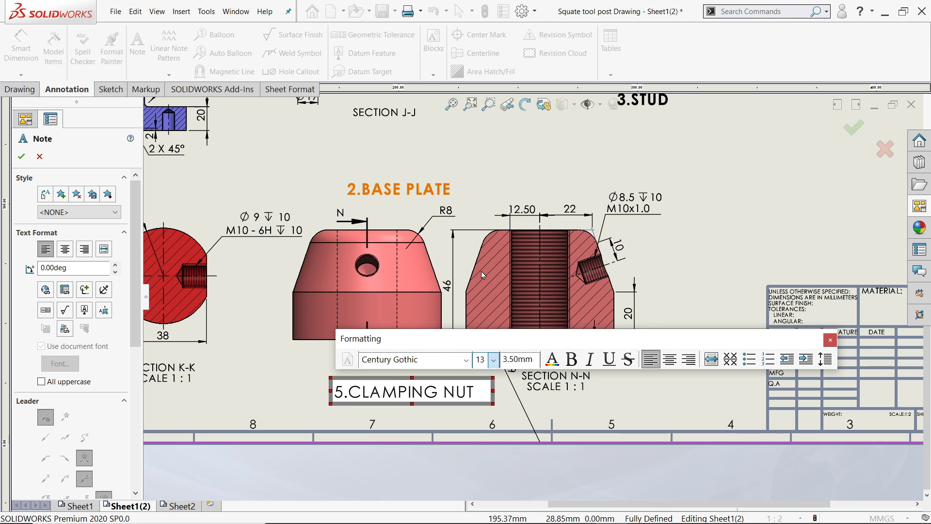
pyautogui.click(572, 359)
pyautogui.click(552, 360)
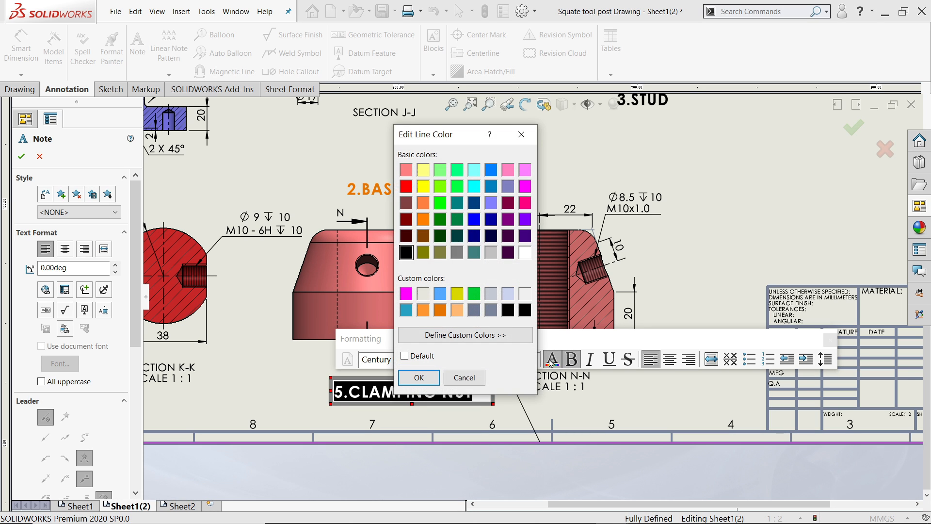
pyautogui.click(419, 378)
pyautogui.press('Escape')
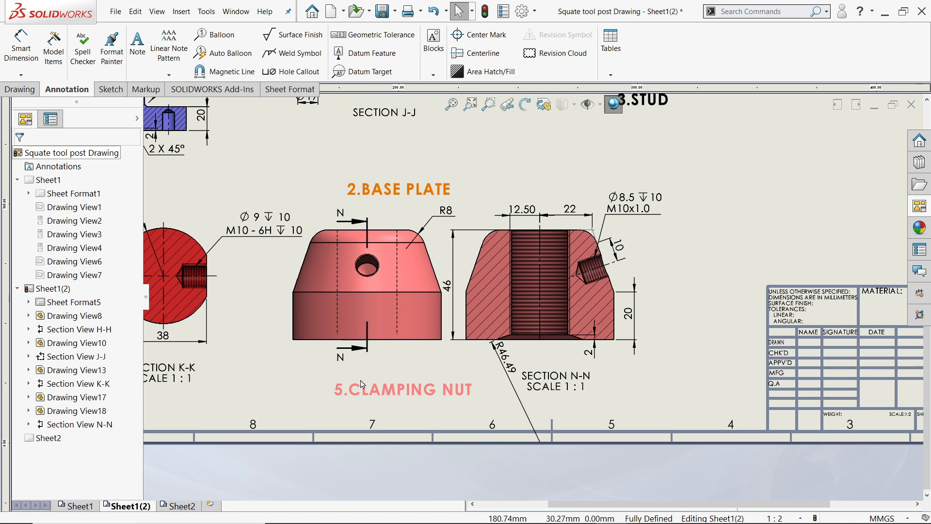
# Shift the stud view slightly toward the base plate and recenter the 3.STUD title beneath it.
pyautogui.press('f')
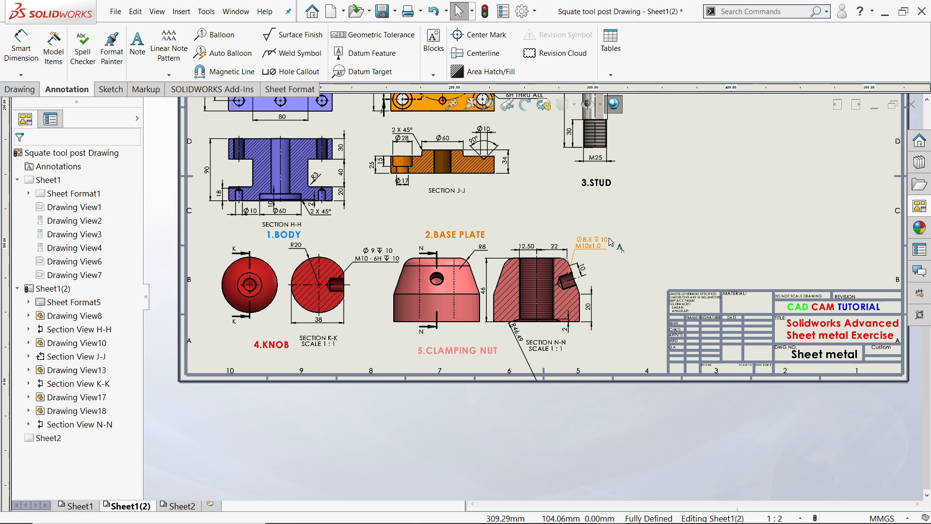
pyautogui.scroll(-1, 611, 244)
pyautogui.scroll(4, 611, 244)
pyautogui.scroll(-2, 615, 213)
pyautogui.scroll(-2, 549, 201)
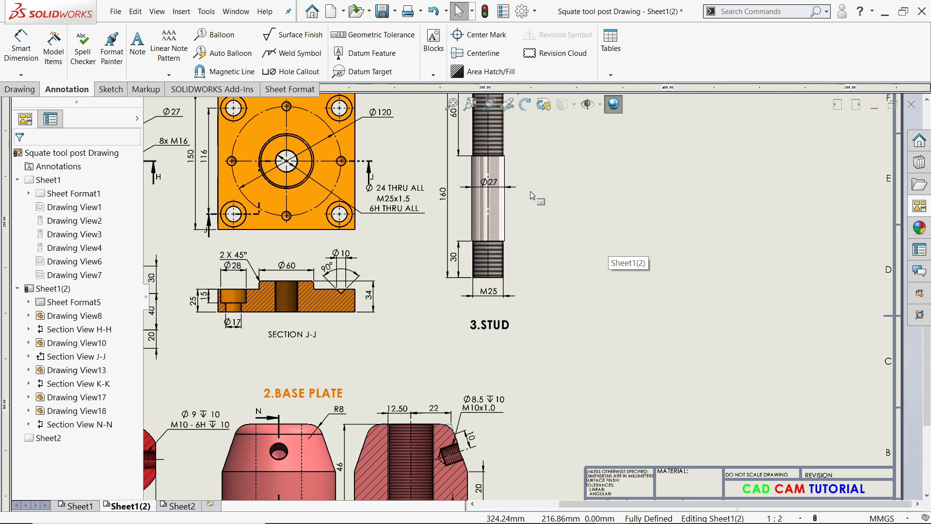
pyautogui.moveTo(513, 209); pyautogui.dragTo(505, 209)
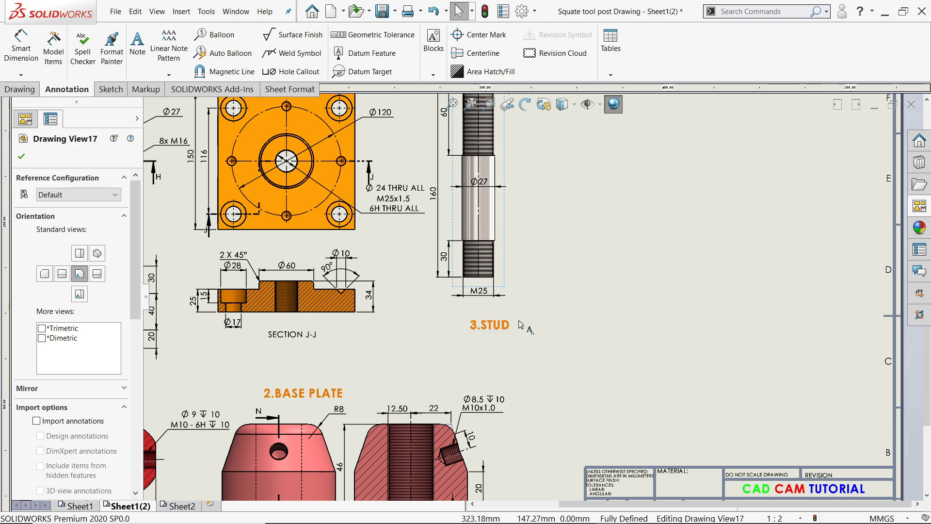
pyautogui.moveTo(494, 325); pyautogui.dragTo(479, 321)
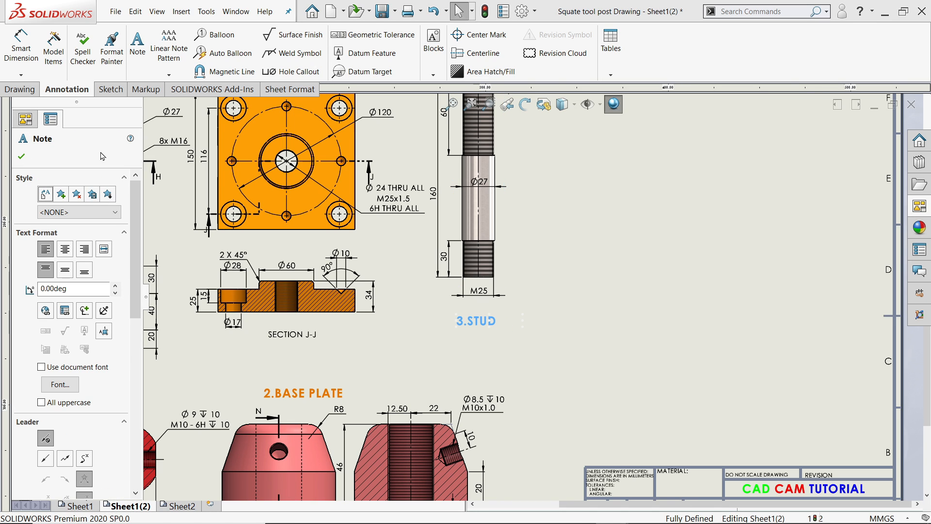
pyautogui.click(21, 156)
# Place the (A) Top view of 7.Handle in the empty area beside the stud without projected views, and select the placed view.
pyautogui.click(919, 206)
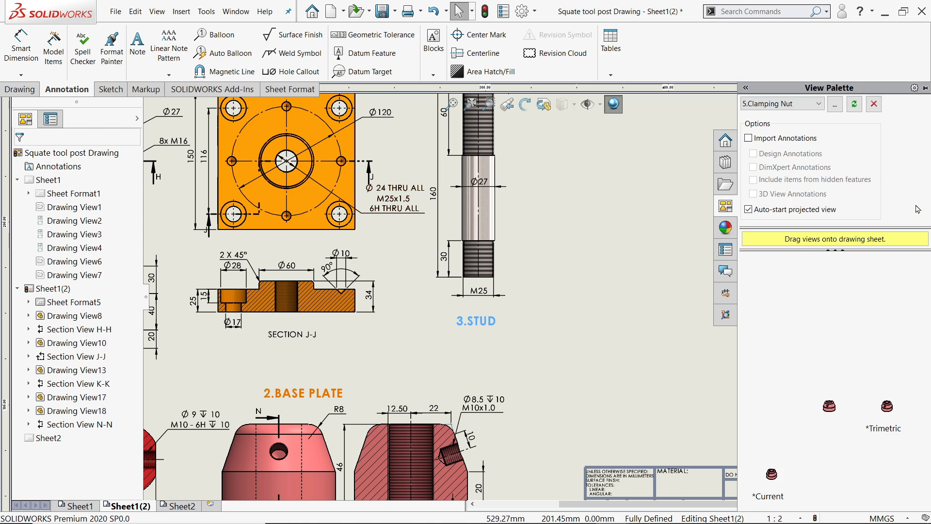
pyautogui.click(818, 103)
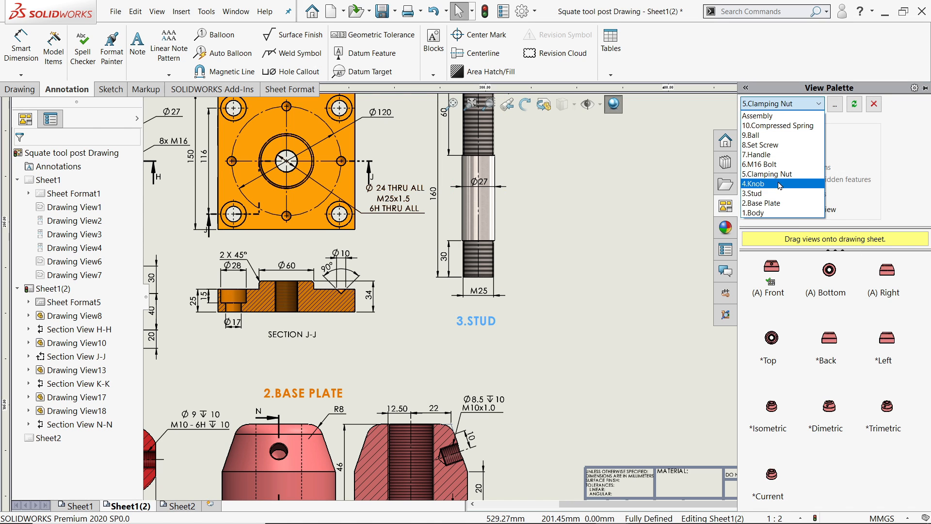
pyautogui.click(763, 165)
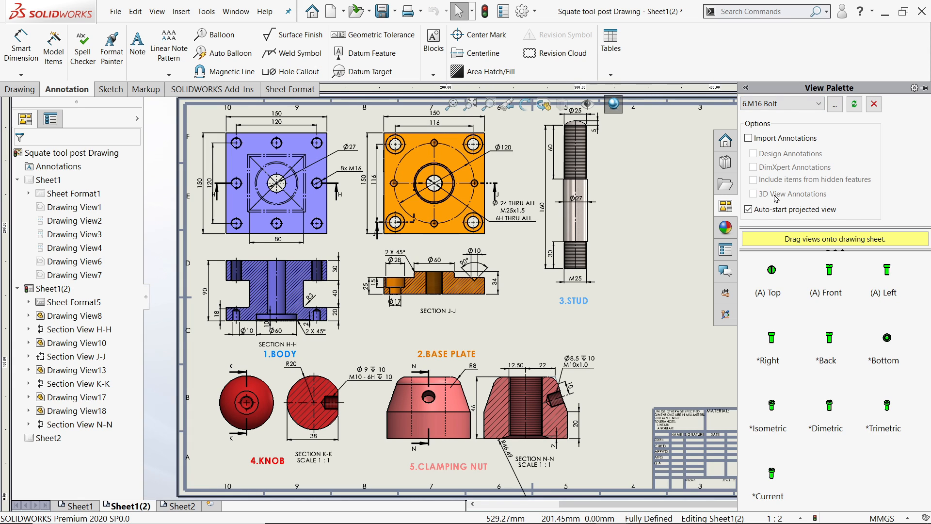
pyautogui.click(819, 108)
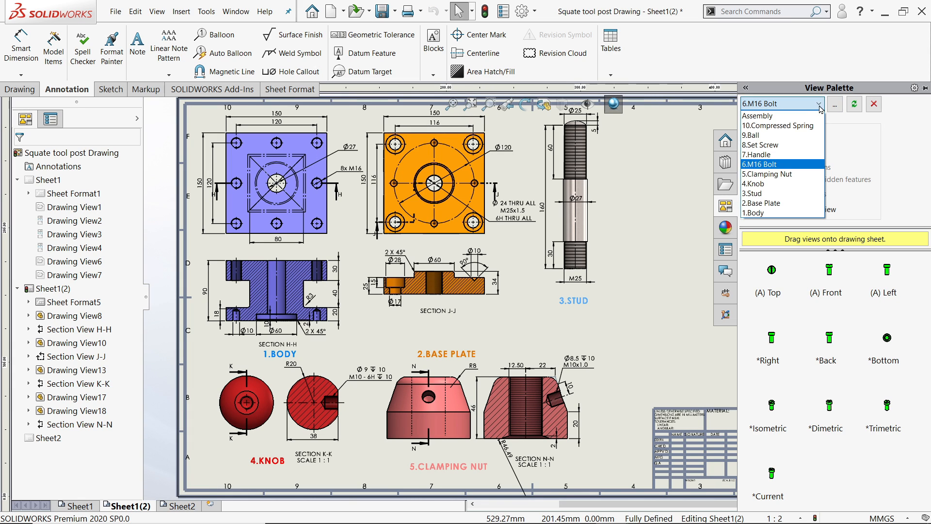
pyautogui.click(759, 154)
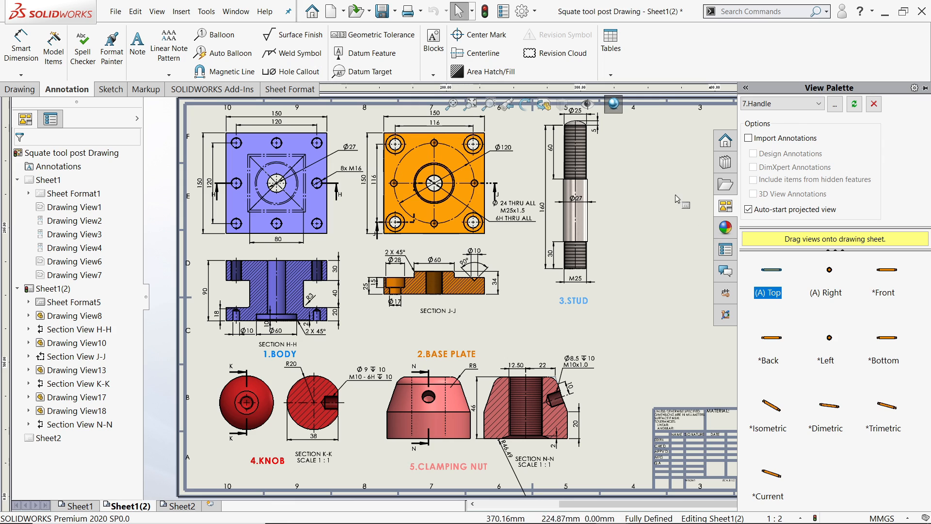
pyautogui.moveTo(714, 253)
pyautogui.mouseDown()
pyautogui.moveTo(692, 231)
pyautogui.moveTo(704, 217)
pyautogui.mouseUp()
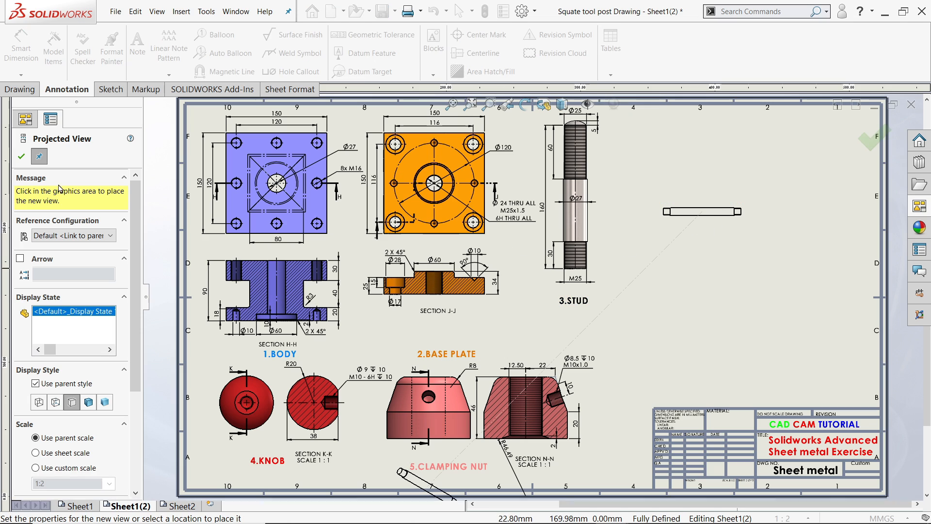
pyautogui.click(21, 156)
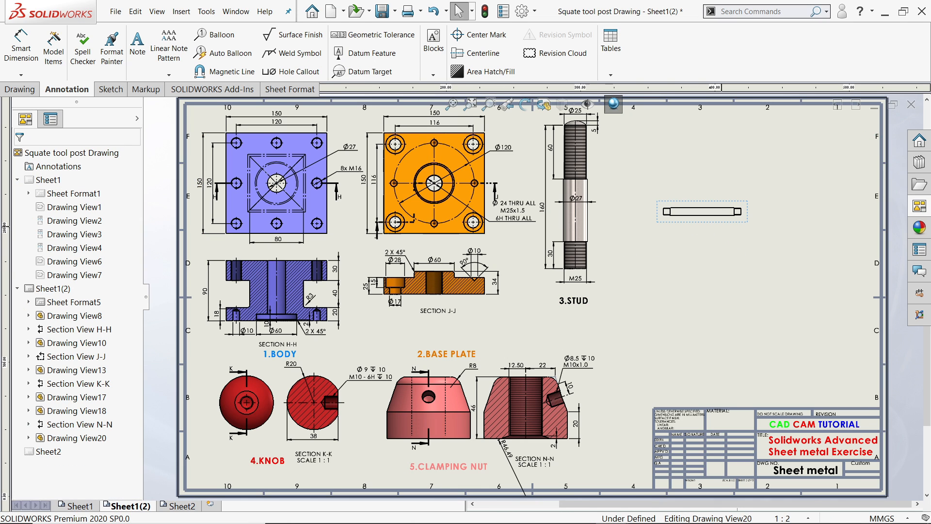
pyautogui.click(722, 231)
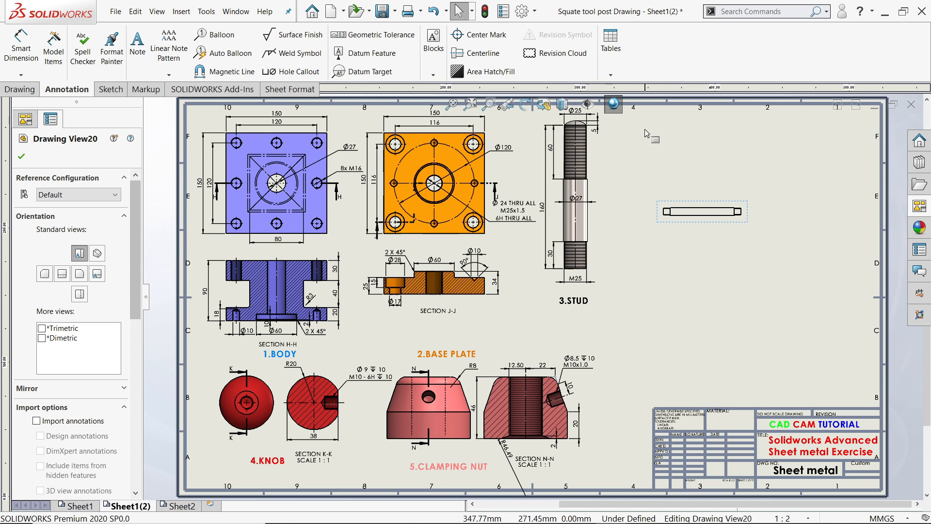
# Rotate the handle's drawing view by 90 degrees so the part stands upright.
pyautogui.click(525, 105)
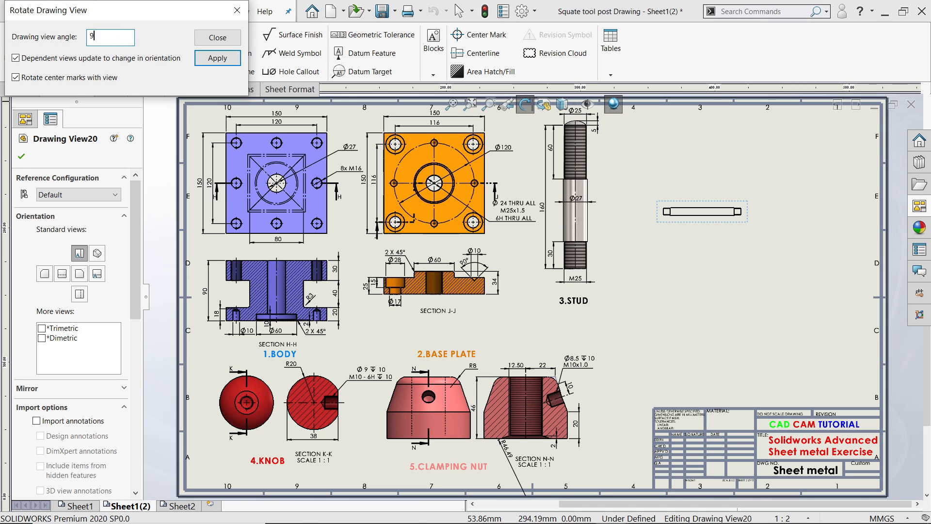
pyautogui.click(216, 62)
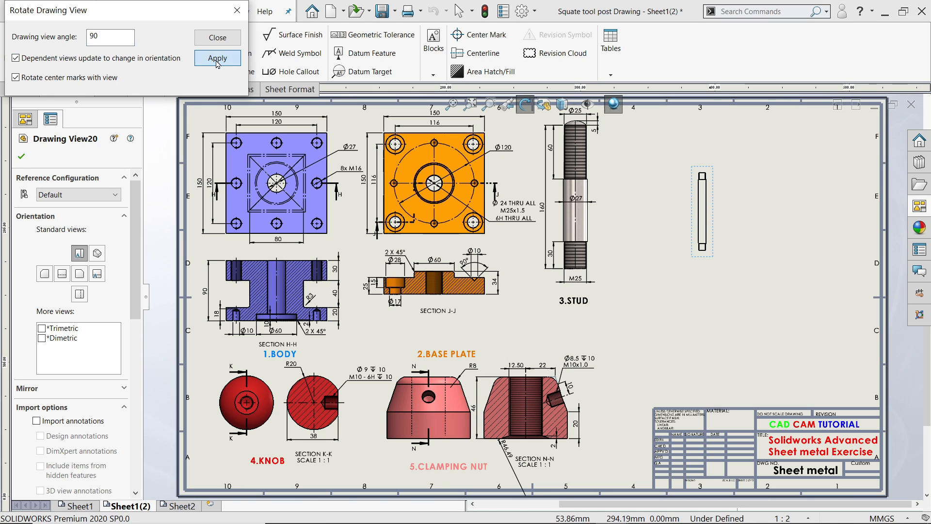
pyautogui.click(216, 39)
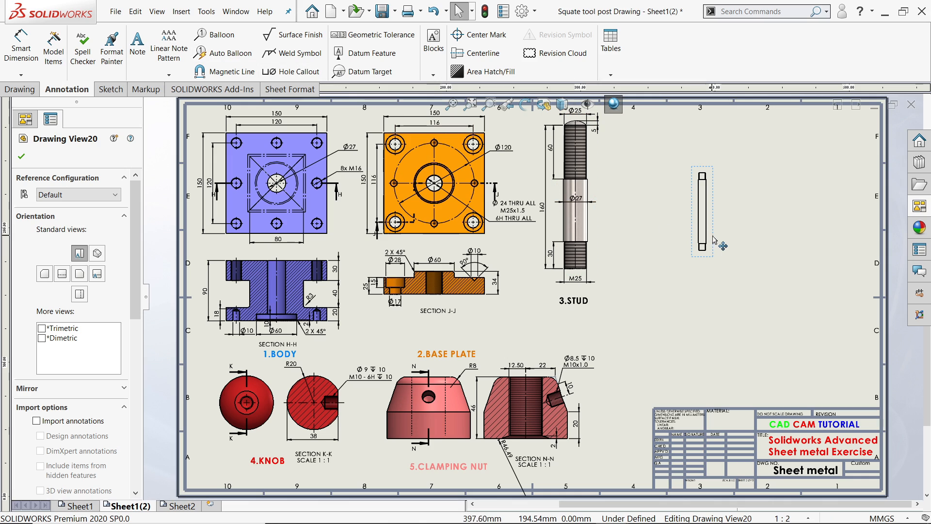
# Give the handle view a custom 1:1 scale and the Shaded With Edges display style.
pyautogui.scroll(-10, 103, 374)
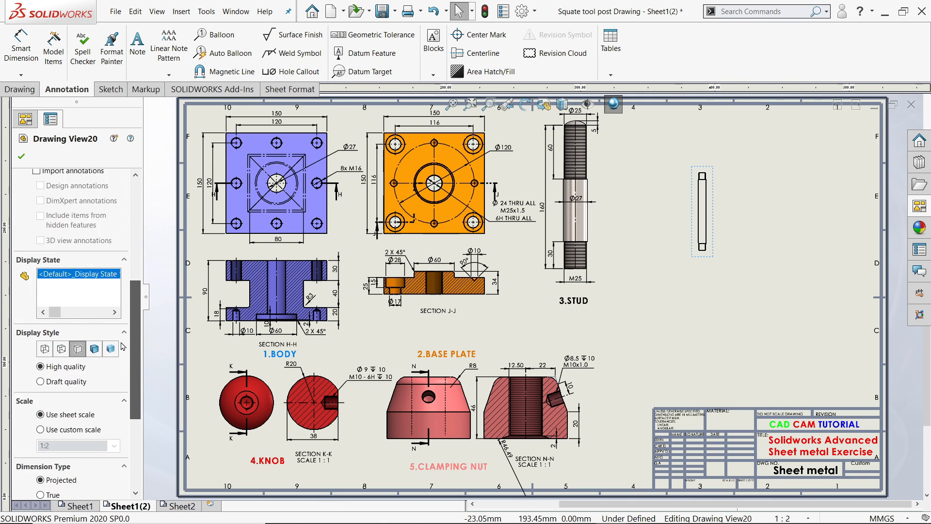
pyautogui.click(54, 354)
pyautogui.click(113, 370)
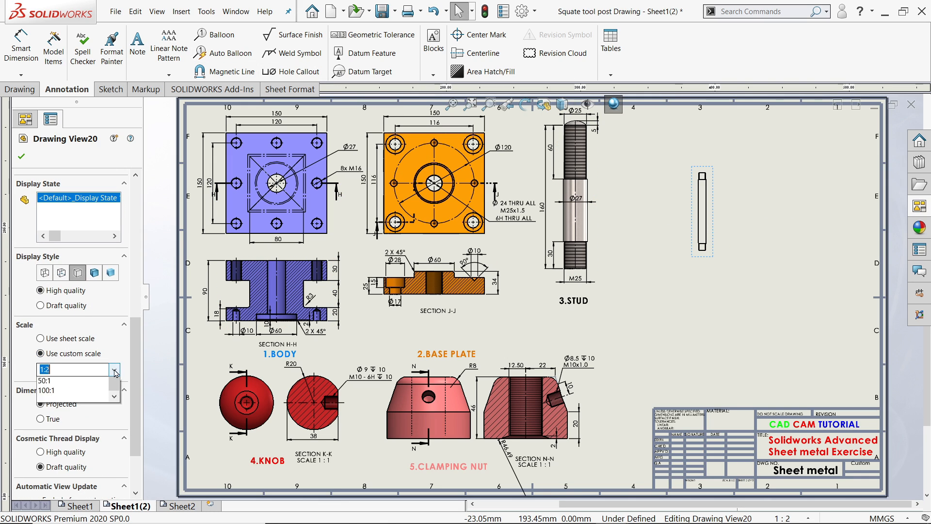
pyautogui.click(54, 384)
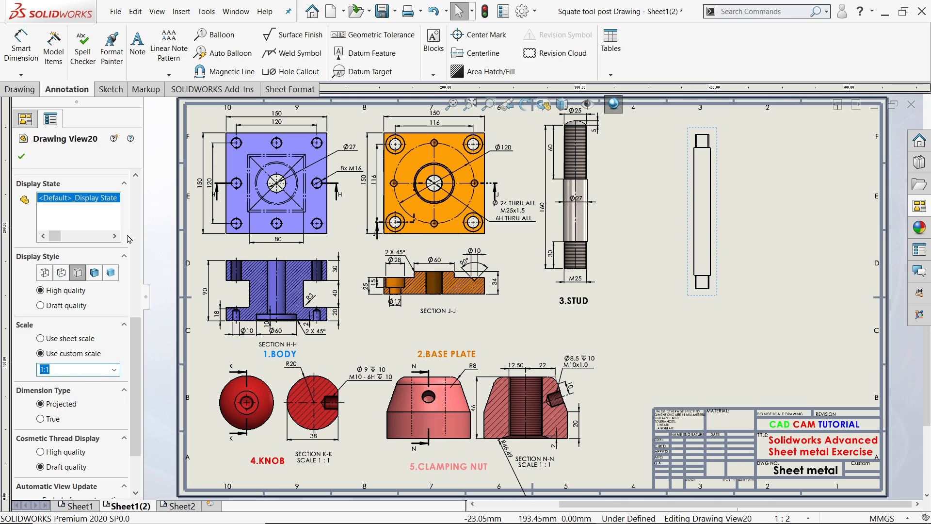
pyautogui.click(95, 273)
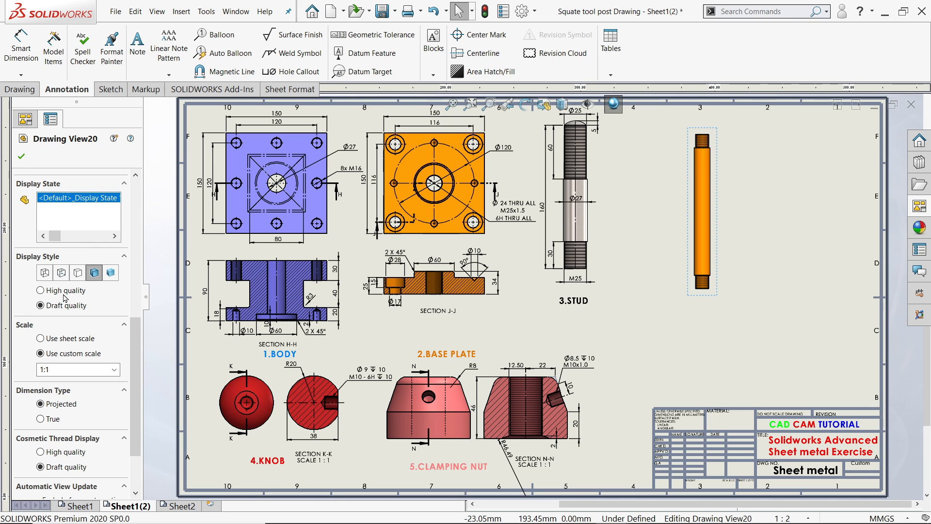
pyautogui.click(21, 156)
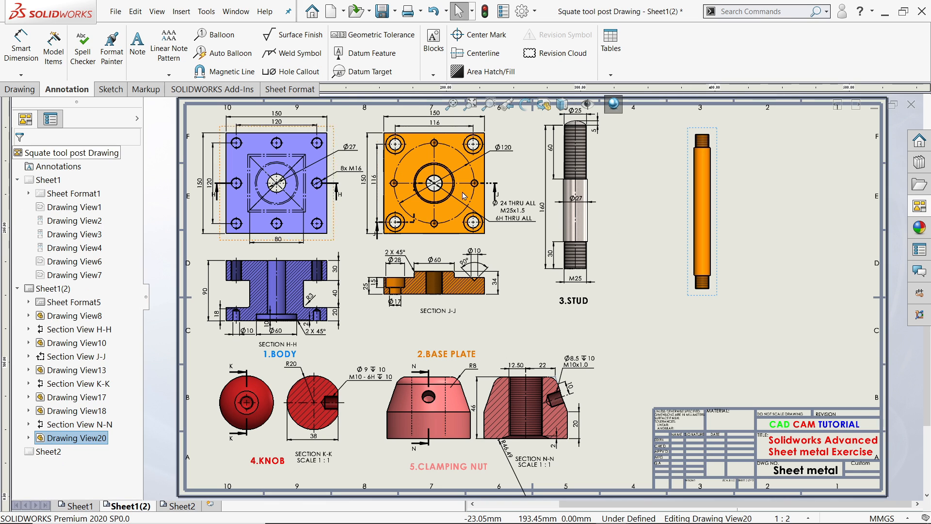
# Insert the model dimensions into the handle view and move the overall length dimension clear of the part.
pyautogui.scroll(-3, 795, 183)
pyautogui.scroll(3, 660, 229)
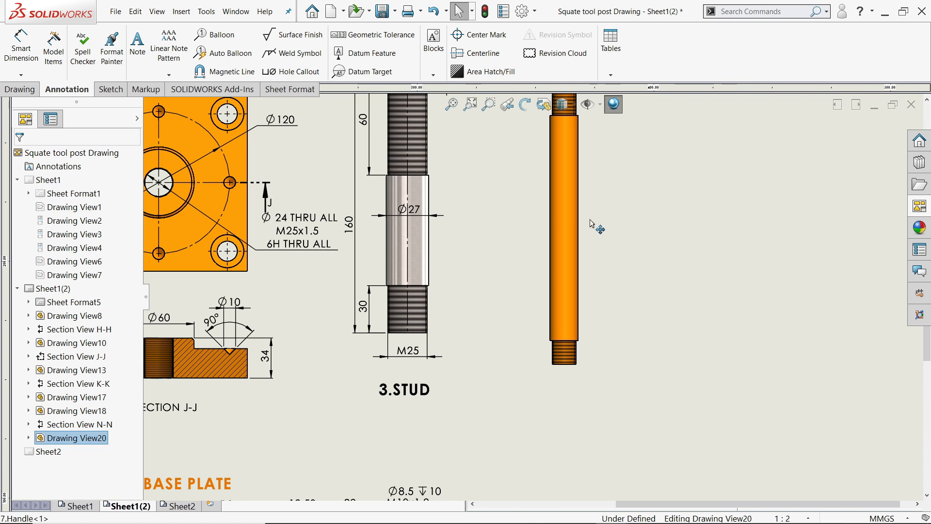
pyautogui.click(569, 219)
pyautogui.scroll(-2, 569, 219)
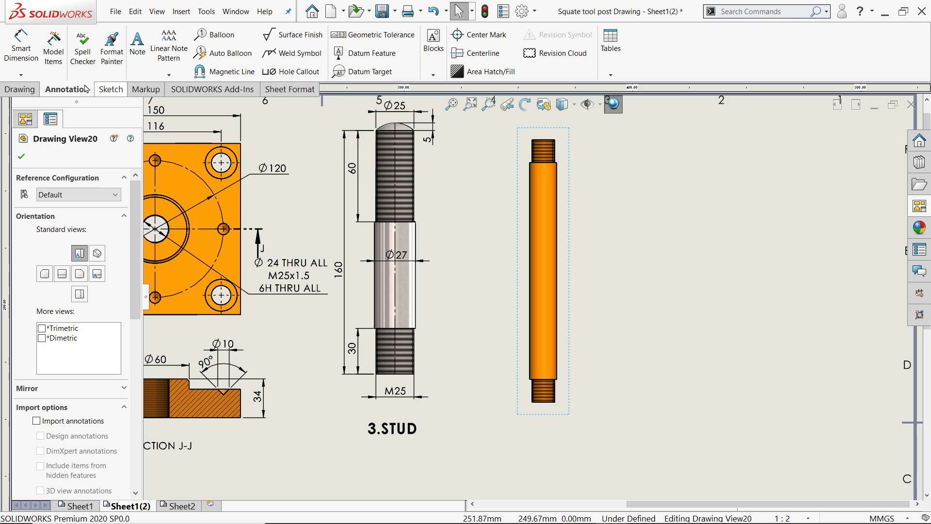
pyautogui.click(53, 53)
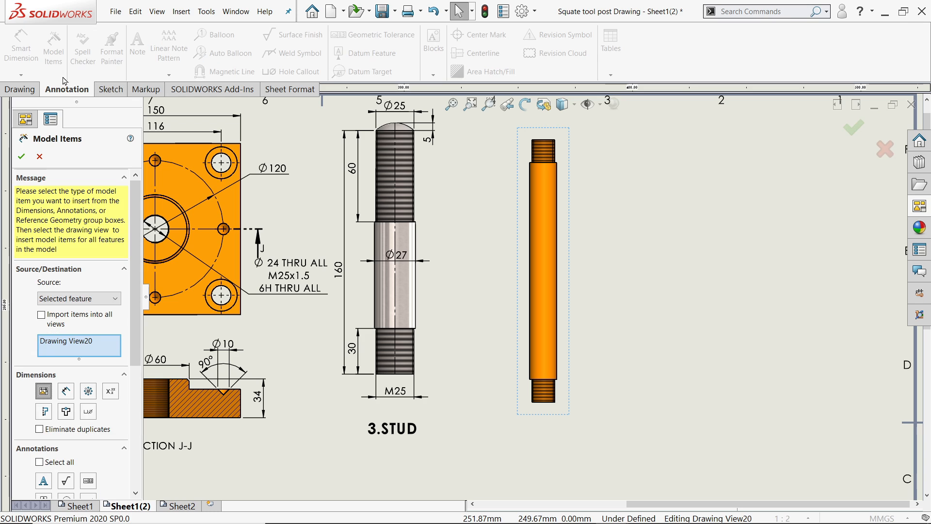
pyautogui.click(21, 157)
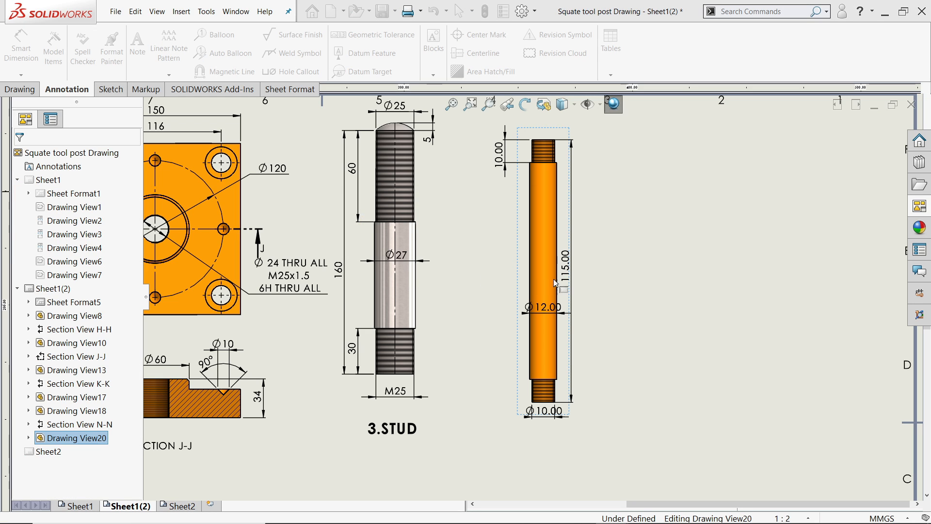
pyautogui.scroll(1, 581, 279)
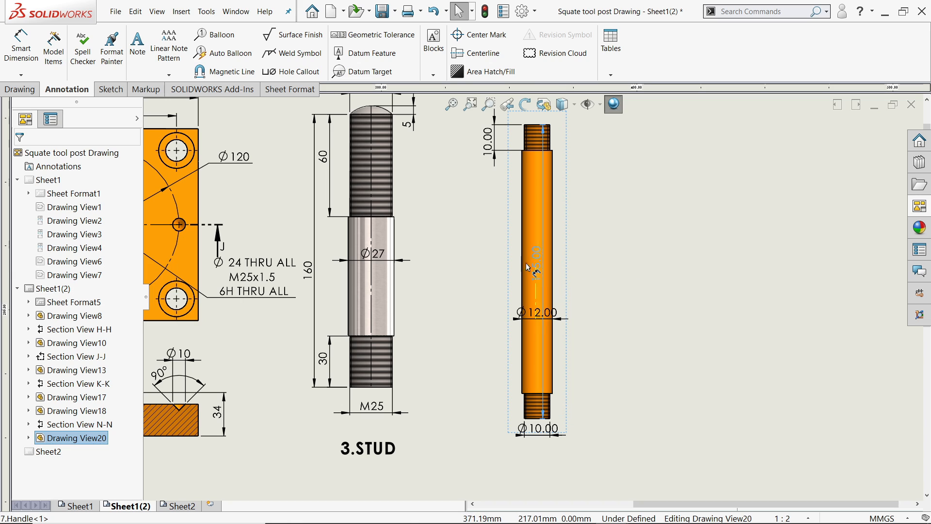
pyautogui.moveTo(565, 270)
pyautogui.mouseDown()
pyautogui.moveTo(463, 261)
pyautogui.moveTo(578, 261)
pyautogui.mouseUp()
# Sketch a vertical centerline along the handle's axis, from the midpoint of the upper end to the midpoint of the lower end.
pyautogui.click(107, 89)
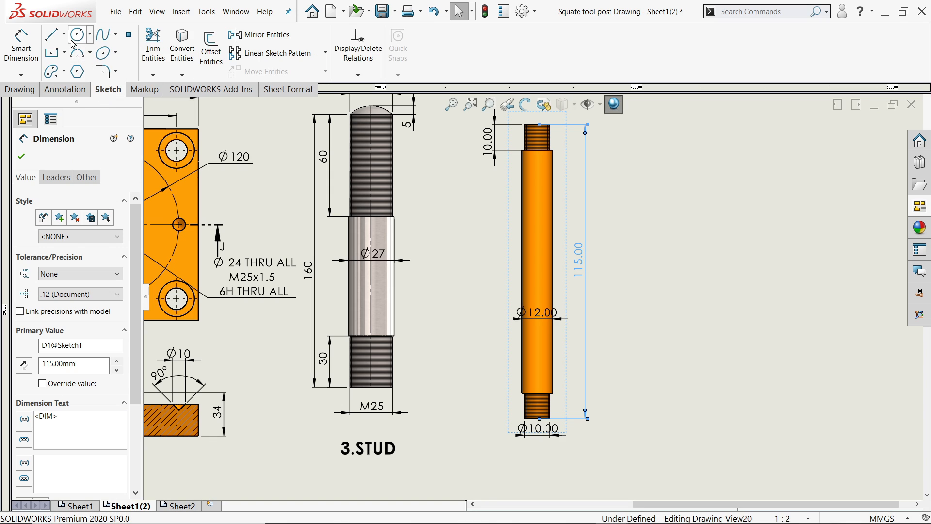
pyautogui.click(64, 35)
pyautogui.click(73, 64)
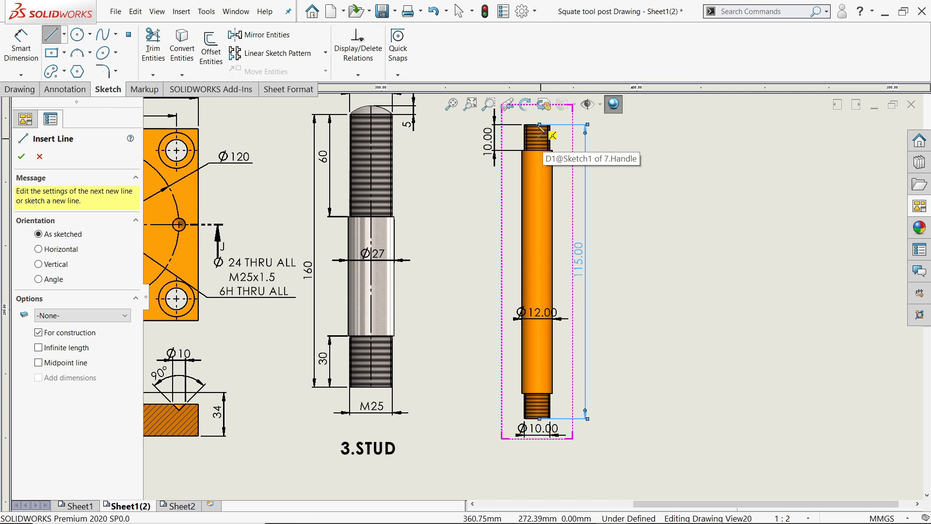
pyautogui.scroll(-3, 539, 127)
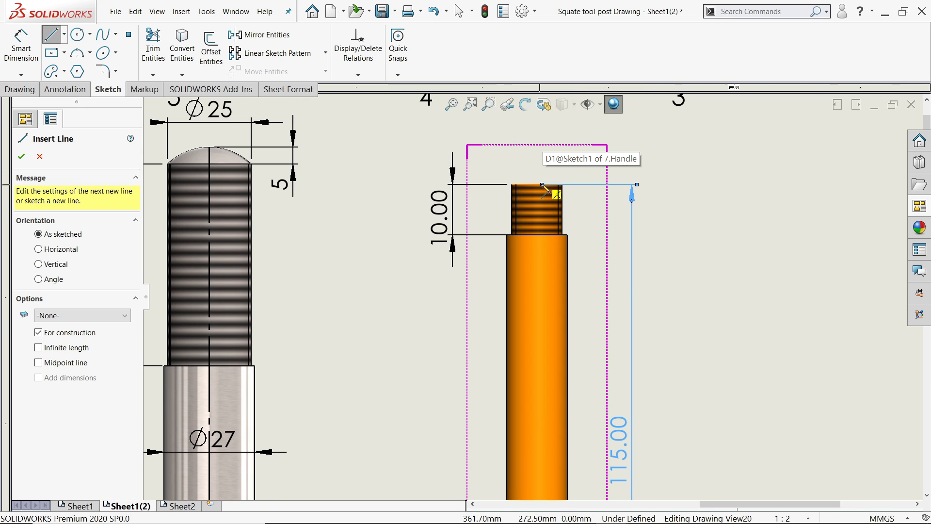
pyautogui.click(540, 185)
pyautogui.scroll(5, 542, 219)
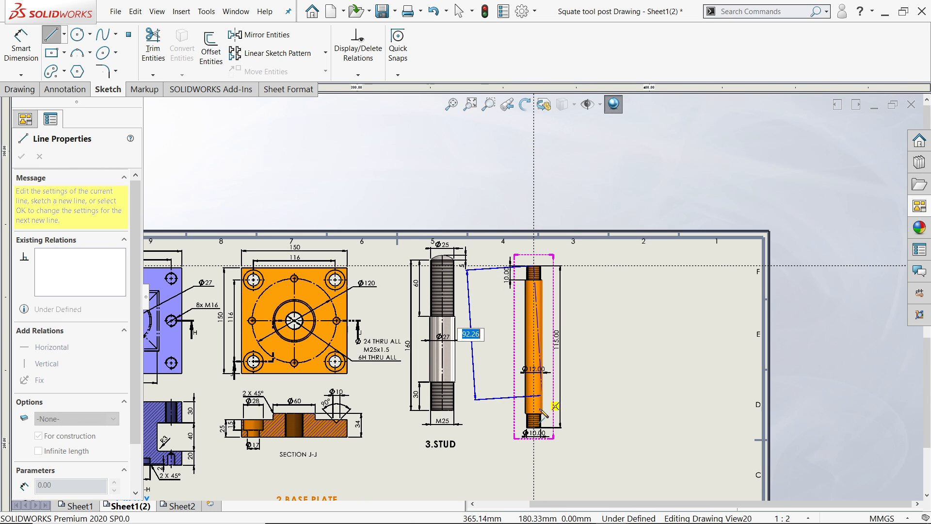
pyautogui.scroll(-5, 534, 383)
pyautogui.scroll(-5, 524, 366)
pyautogui.click(527, 369)
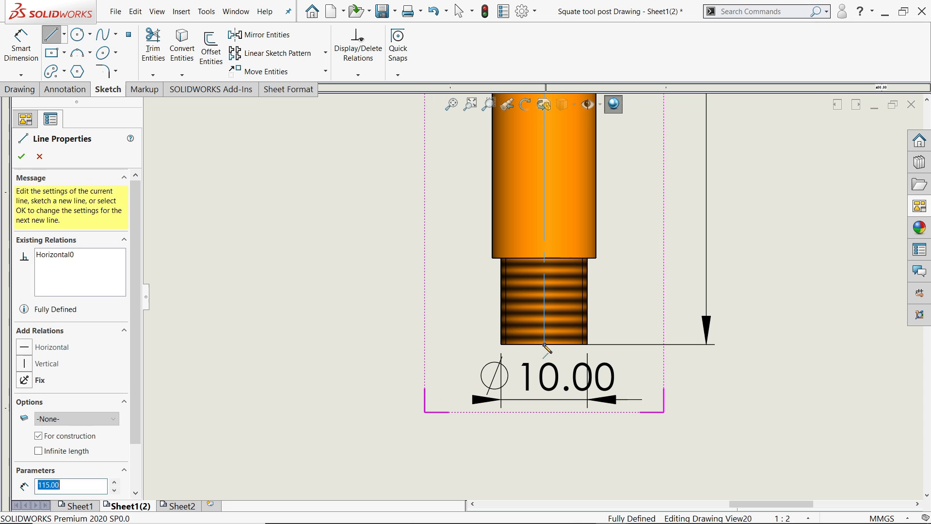
pyautogui.rightClick(478, 302)
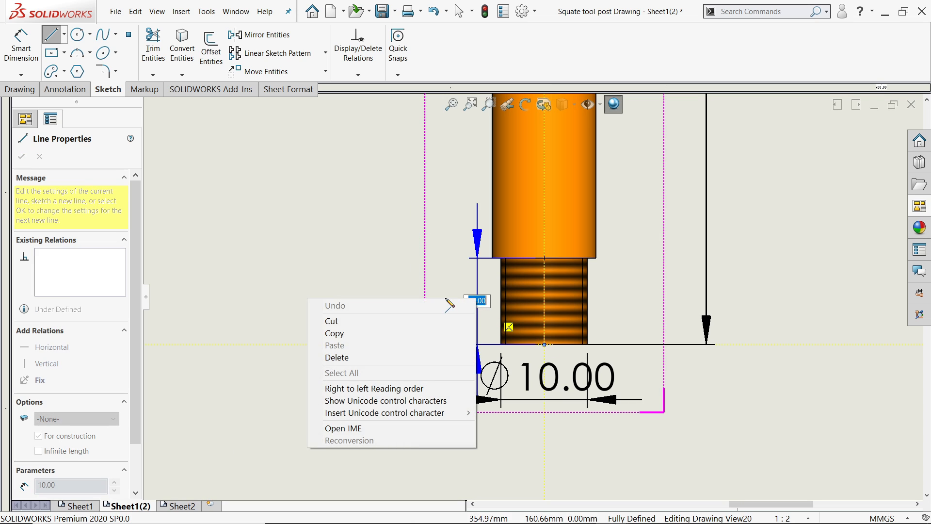
pyautogui.rightClick(339, 246)
pyautogui.click(366, 256)
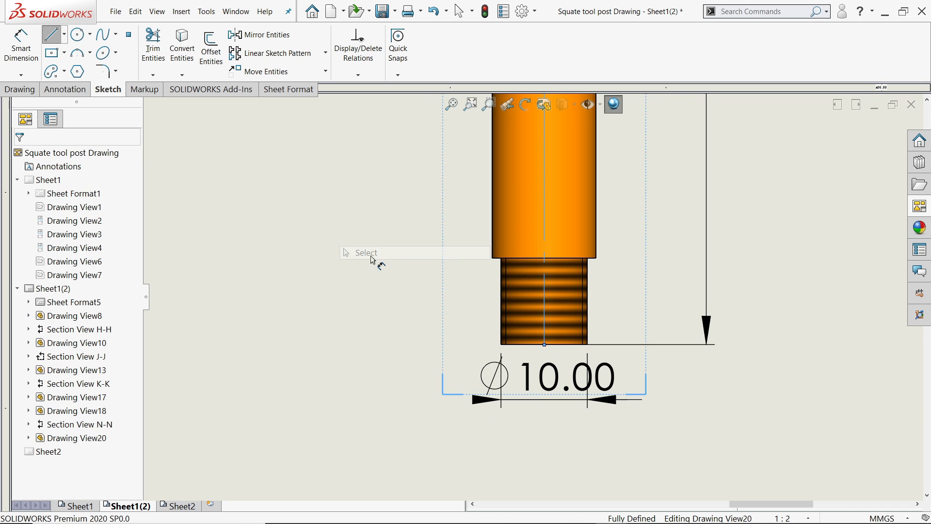
# Dimension the length of the handle's lower threaded end, placing the dimension beside it on the stud's side.
pyautogui.click(542, 386)
pyautogui.scroll(3, 545, 383)
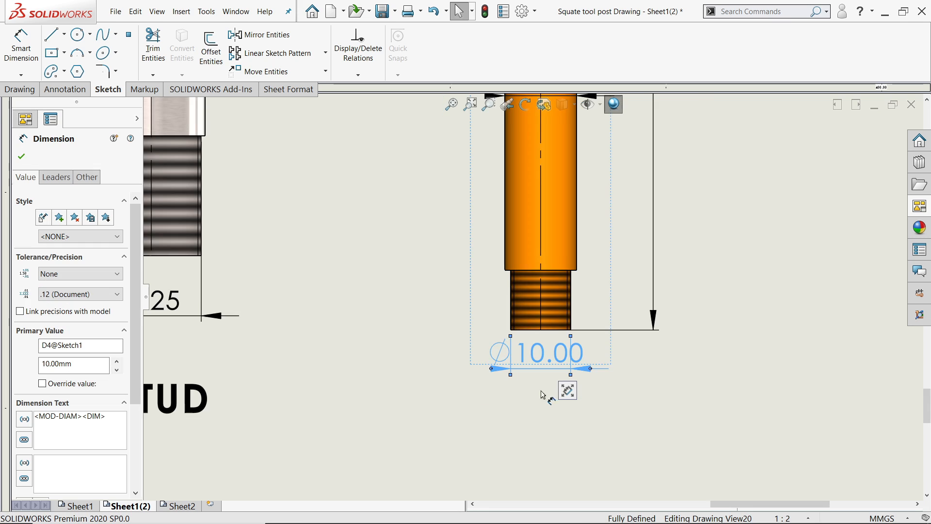
pyautogui.scroll(8, 558, 386)
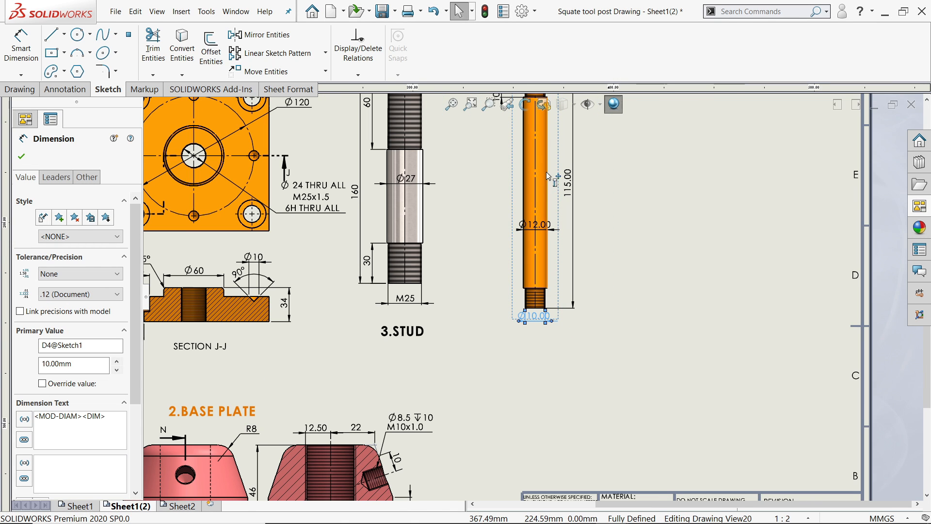
pyautogui.scroll(-1, 545, 176)
pyautogui.scroll(-2, 537, 213)
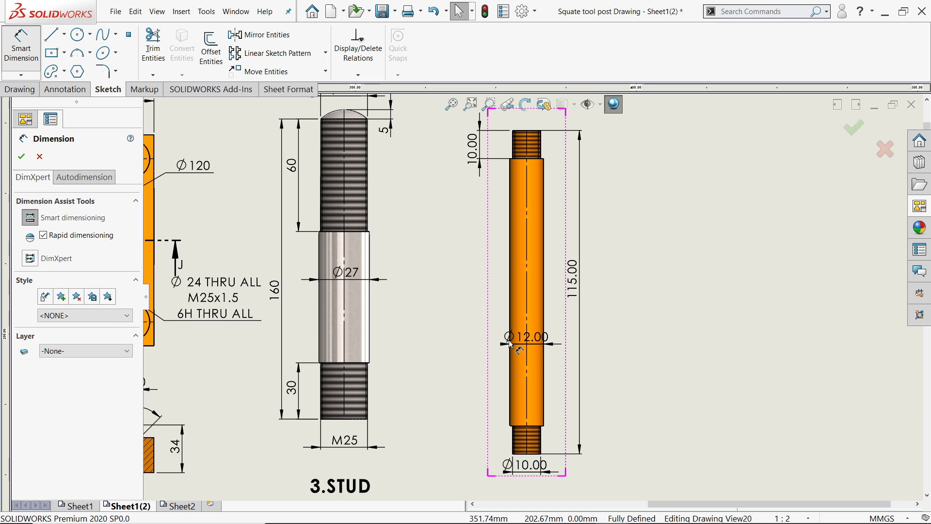
pyautogui.scroll(-3, 548, 433)
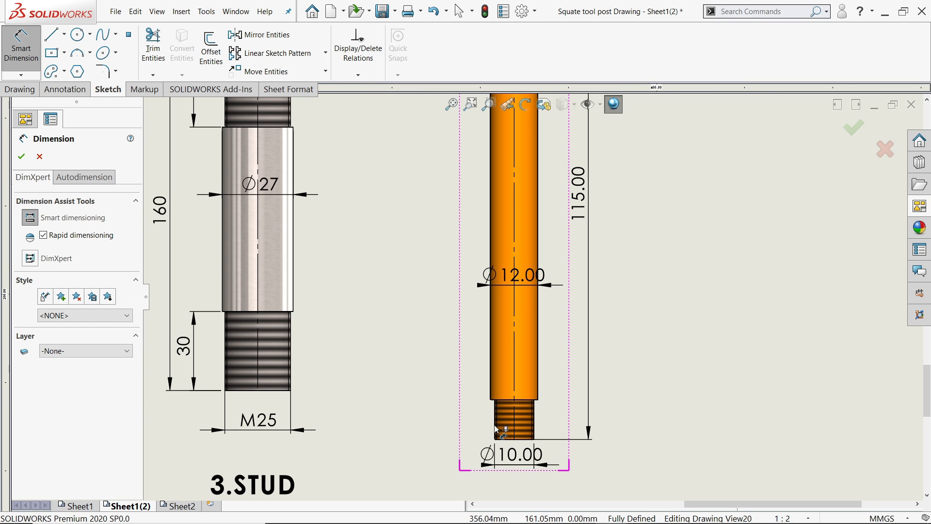
pyautogui.click(495, 422)
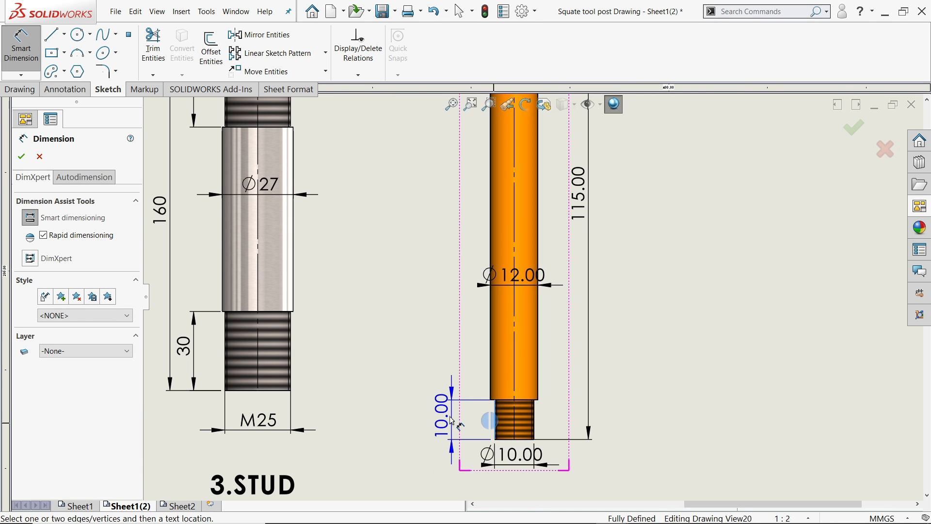
pyautogui.click(451, 420)
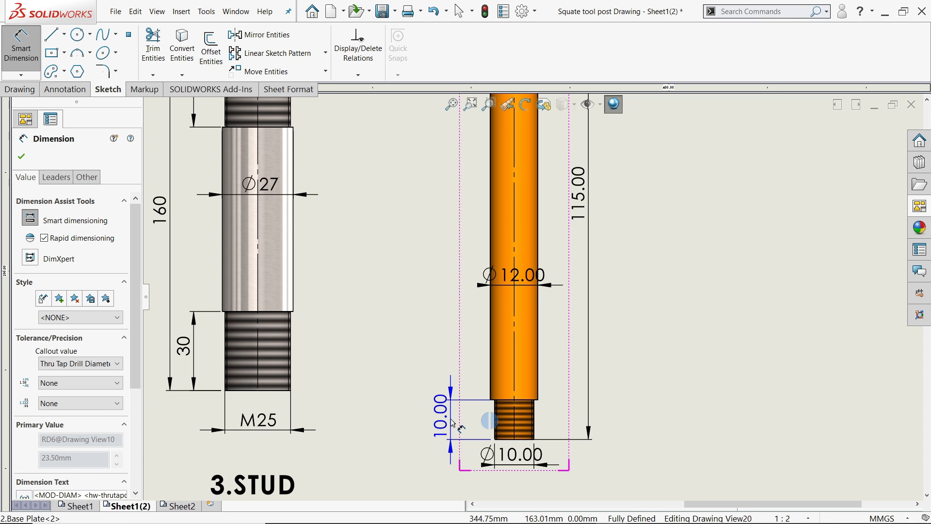
pyautogui.moveTo(452, 420)
pyautogui.mouseDown()
pyautogui.moveTo(433, 440)
pyautogui.moveTo(462, 422)
pyautogui.moveTo(450, 426)
pyautogui.mouseUp()
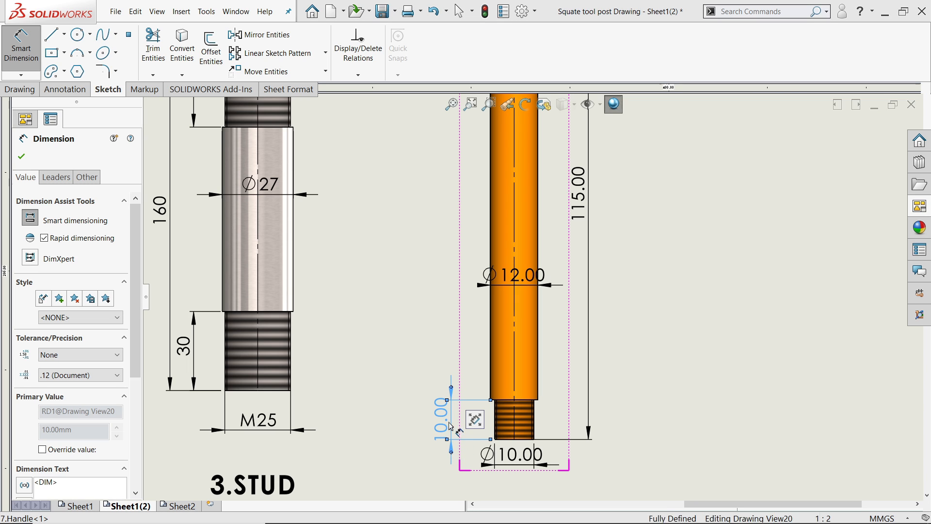
pyautogui.click(517, 464)
pyautogui.scroll(5, 517, 463)
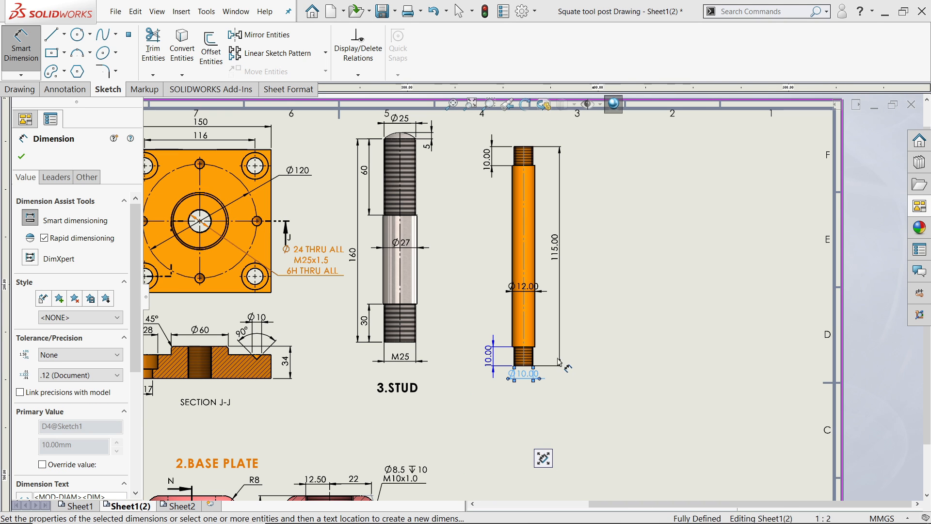
pyautogui.click(25, 155)
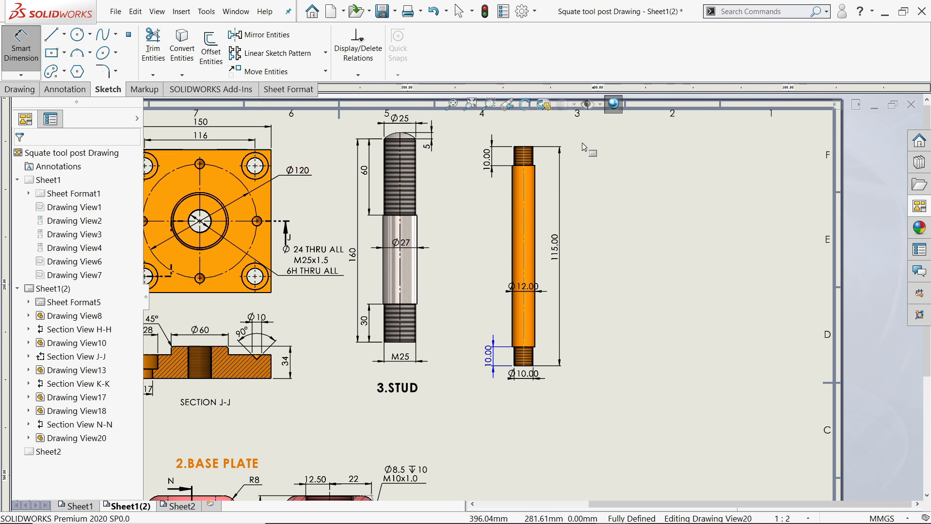
# Set the unit precision of all the handle's dimensions to None and assign them to the FORMAT layer.
pyautogui.click(467, 390)
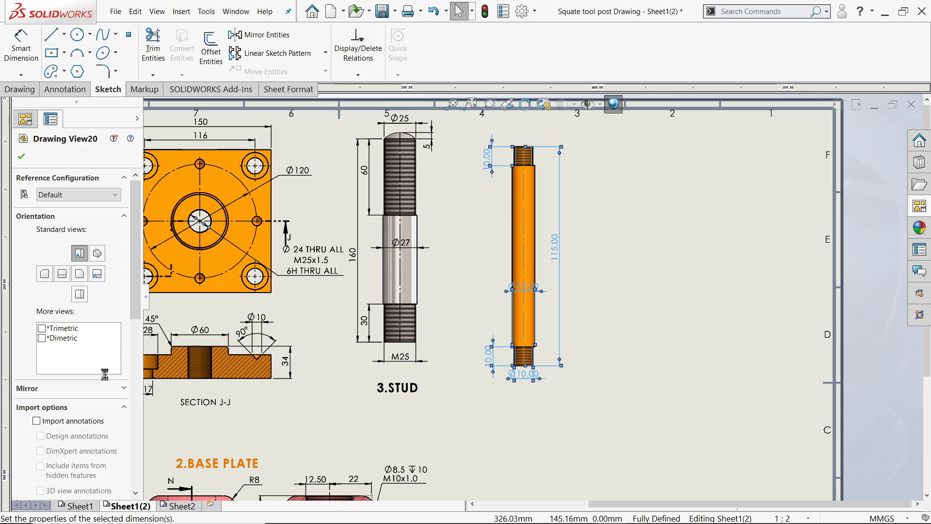
pyautogui.click(58, 220)
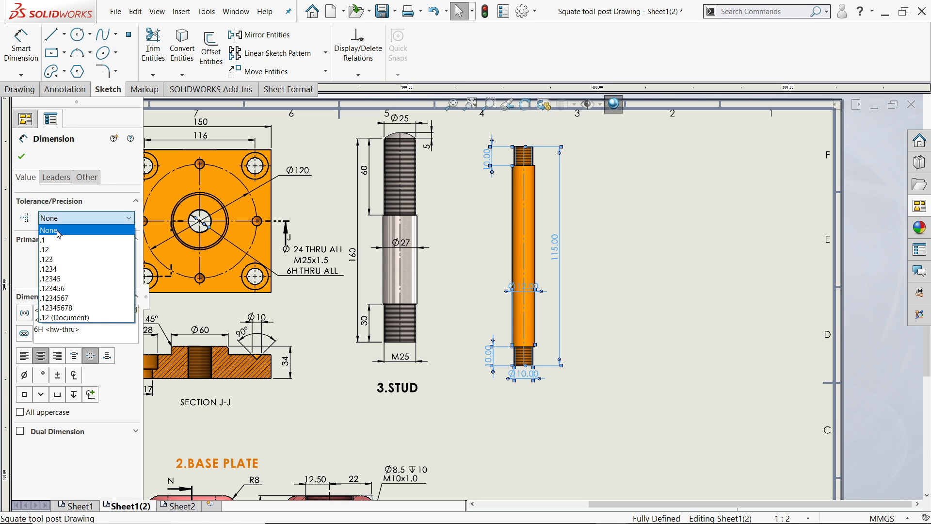
pyautogui.click(58, 231)
pyautogui.click(87, 179)
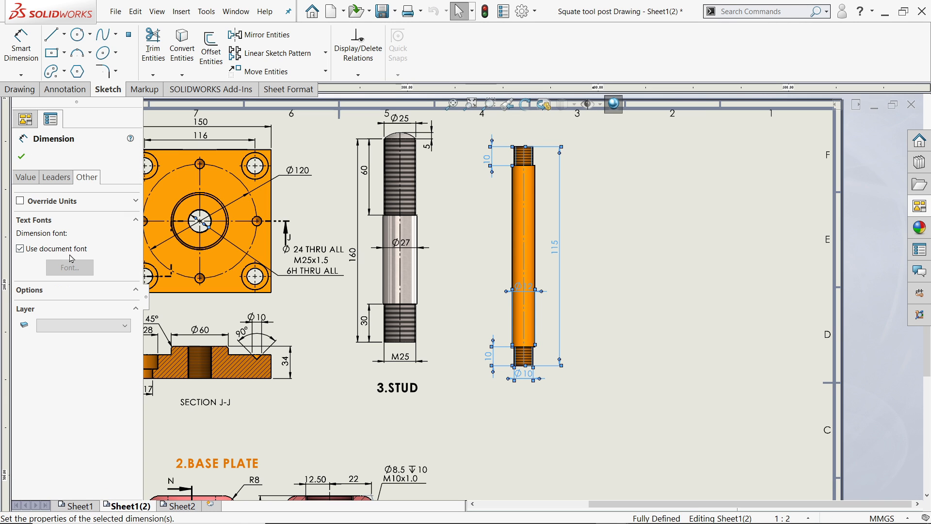
pyautogui.click(73, 325)
pyautogui.click(56, 346)
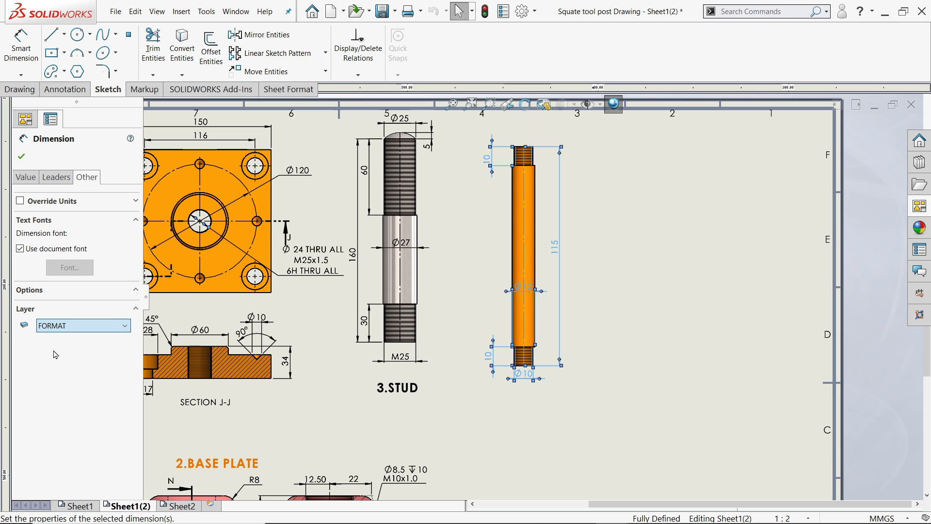
pyautogui.click(22, 157)
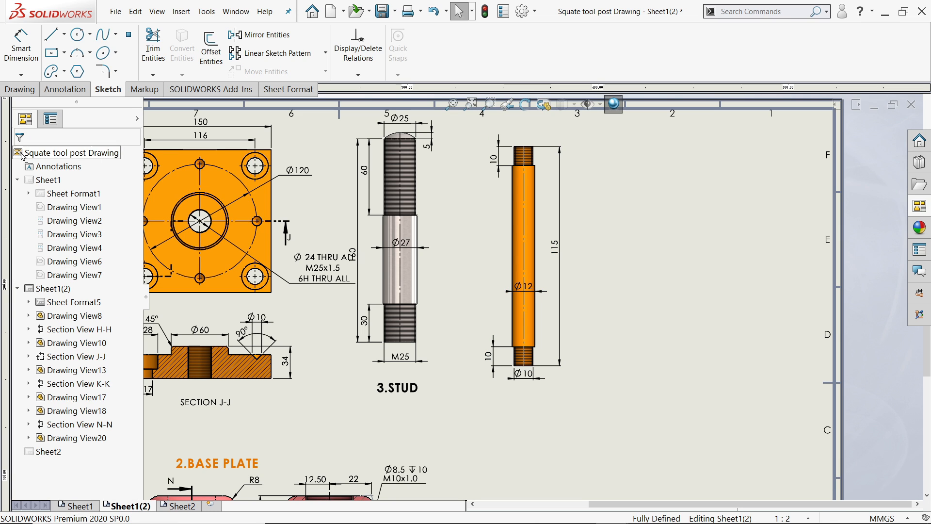
pyautogui.scroll(-4, 556, 309)
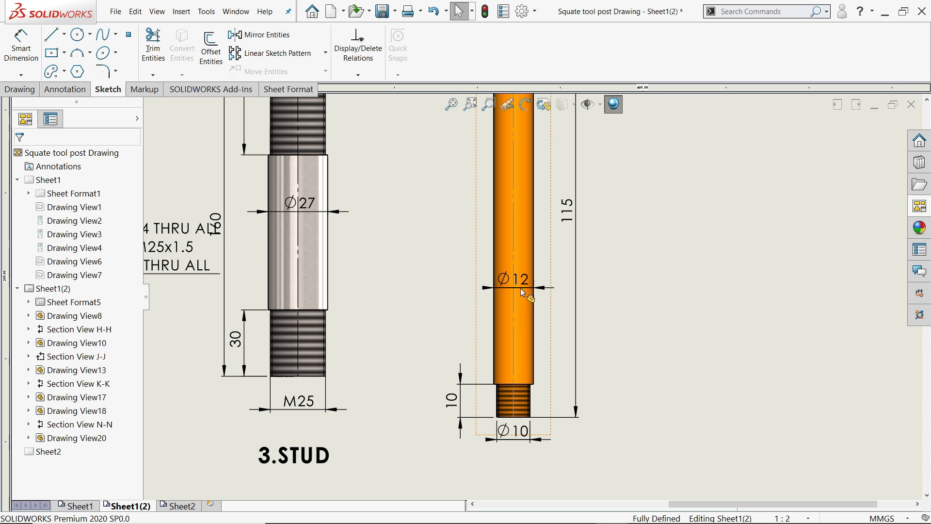
# Move the 12 mm diameter dimension beside the handle's body and dimension the diameter of its upper threaded end above the part.
pyautogui.moveTo(516, 247); pyautogui.dragTo(480, 228)
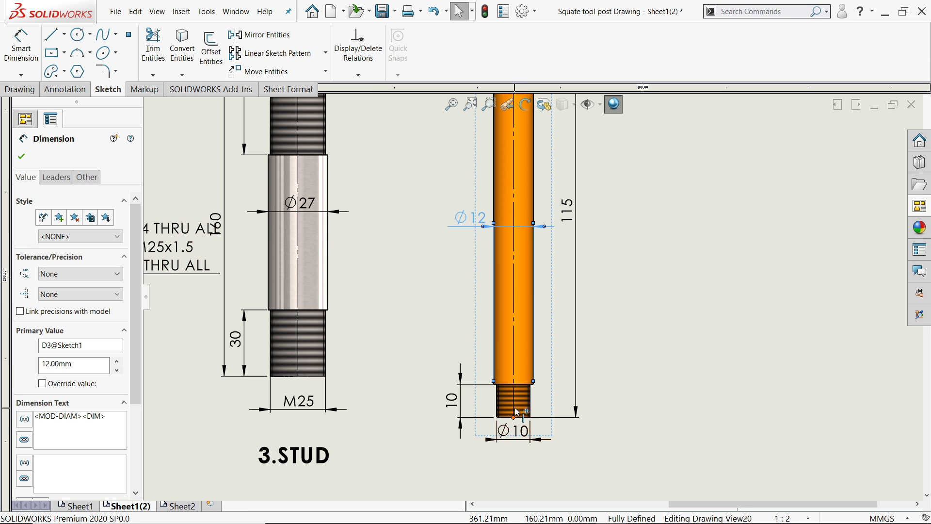
pyautogui.scroll(3, 508, 340)
pyautogui.scroll(-4, 540, 156)
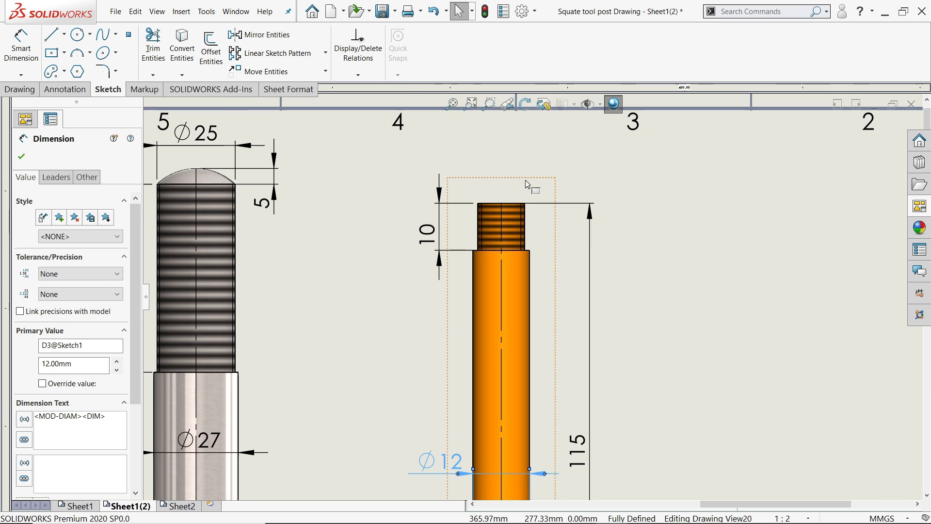
pyautogui.click(21, 55)
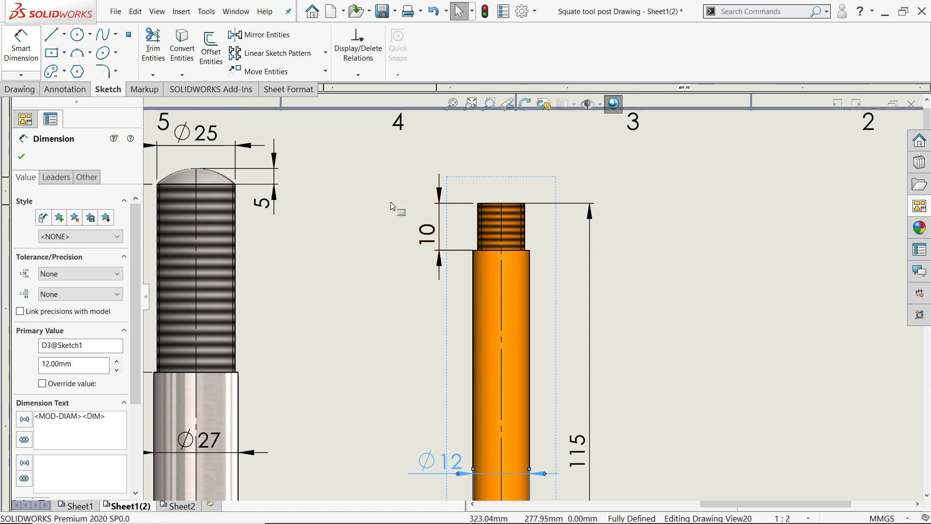
pyautogui.click(525, 226)
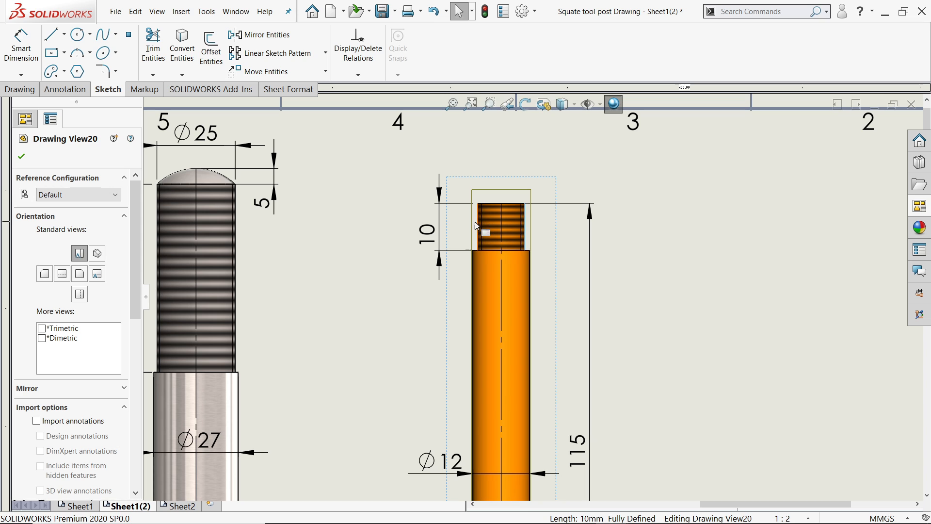
pyautogui.click(22, 48)
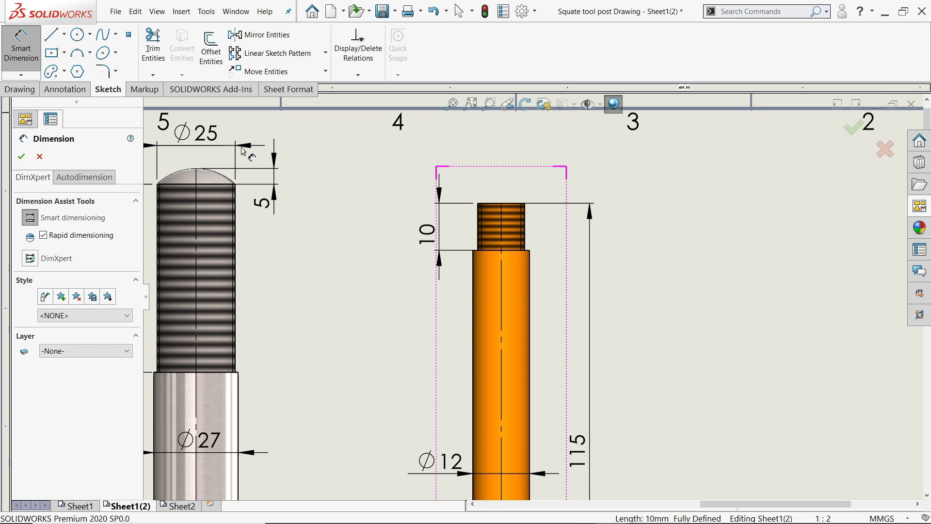
pyautogui.click(521, 223)
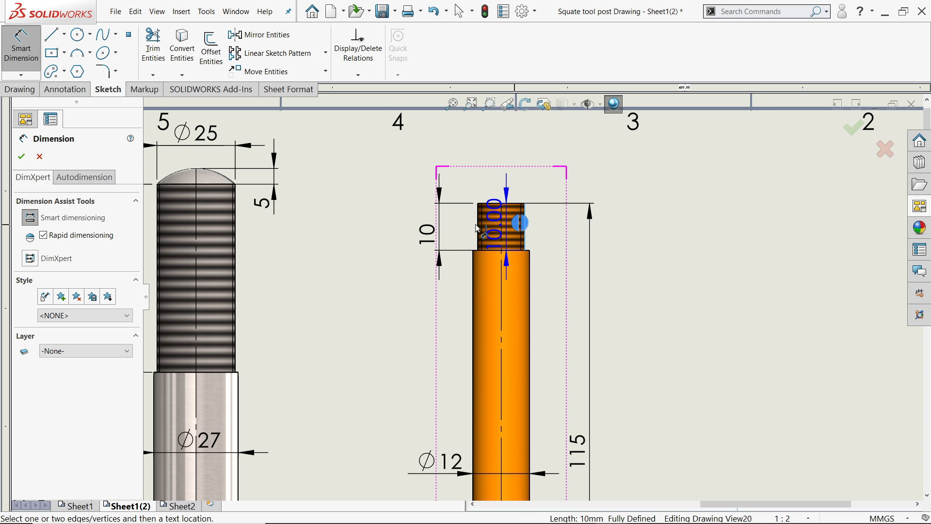
pyautogui.click(478, 226)
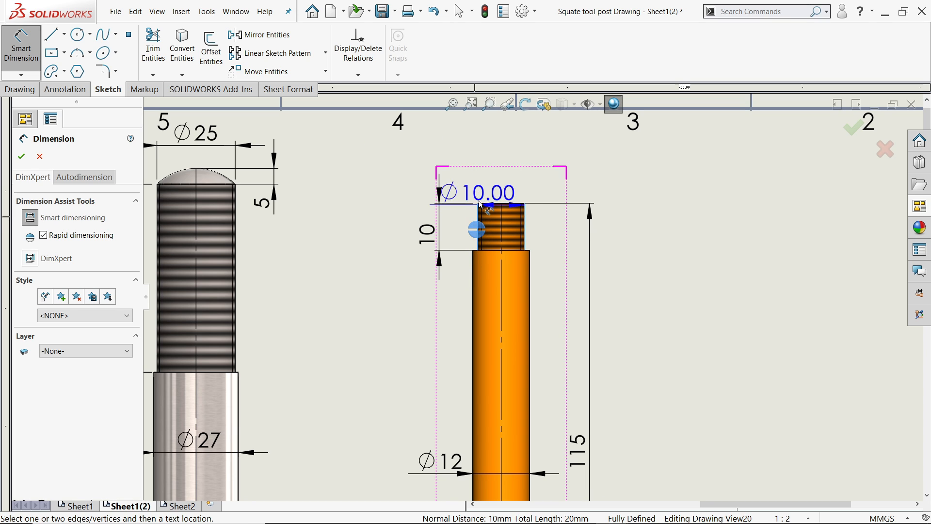
pyautogui.click(499, 164)
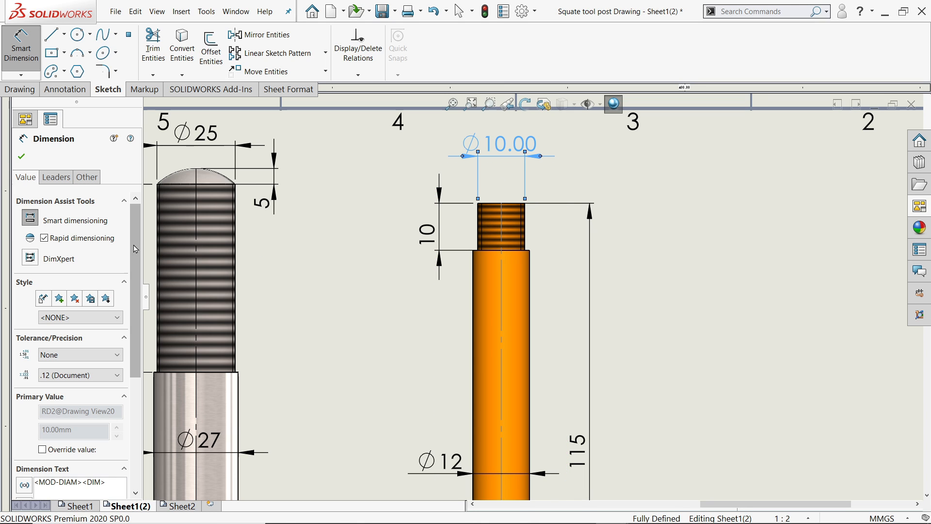
# Override the upper end's diameter dimension with M10 and remove its diameter symbol.
pyautogui.scroll(-5, 90, 335)
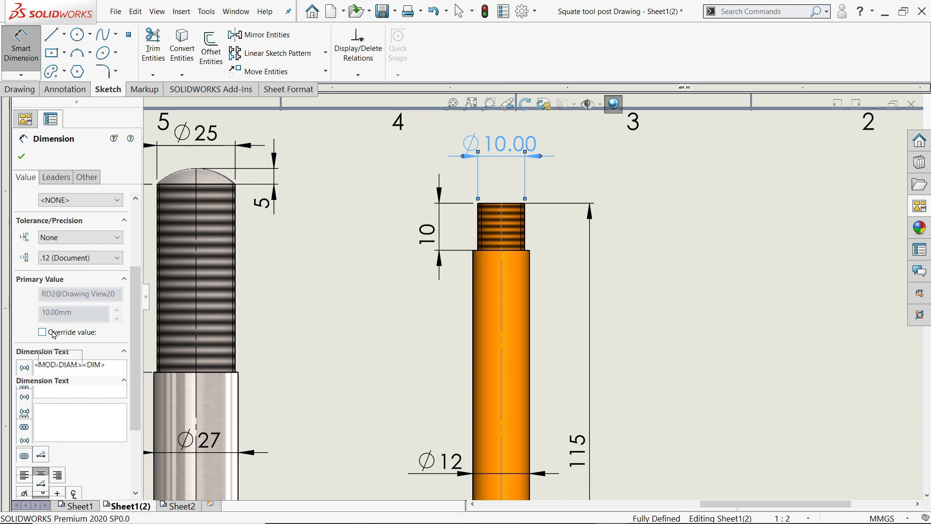
pyautogui.click(43, 332)
pyautogui.click(43, 356)
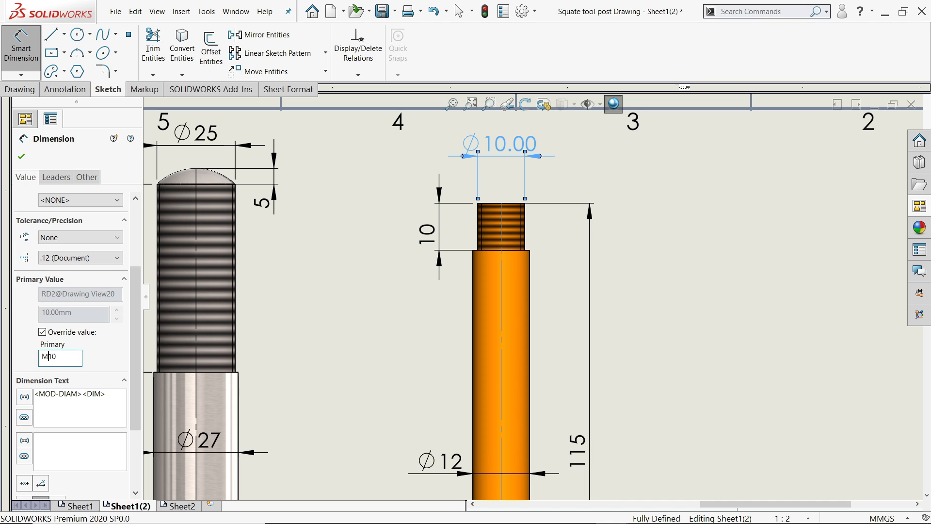
pyautogui.click(80, 394)
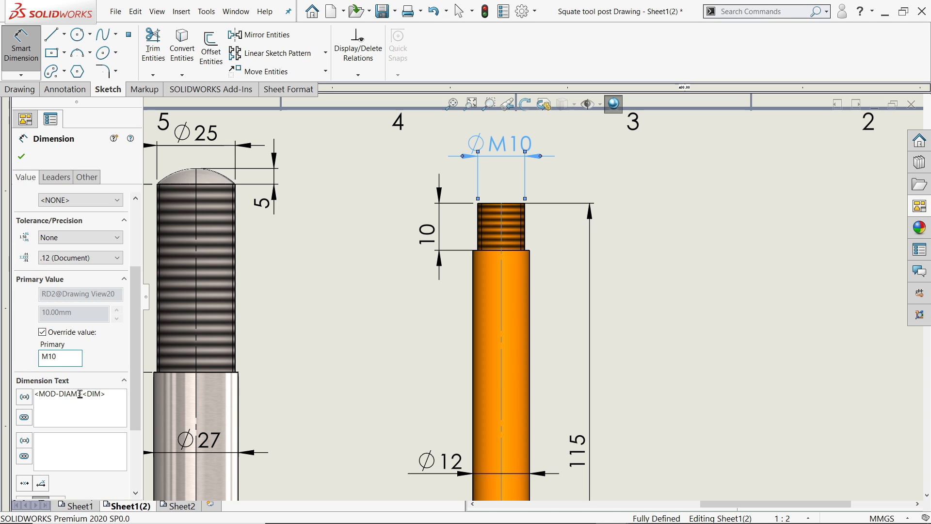
pyautogui.press('Delete')
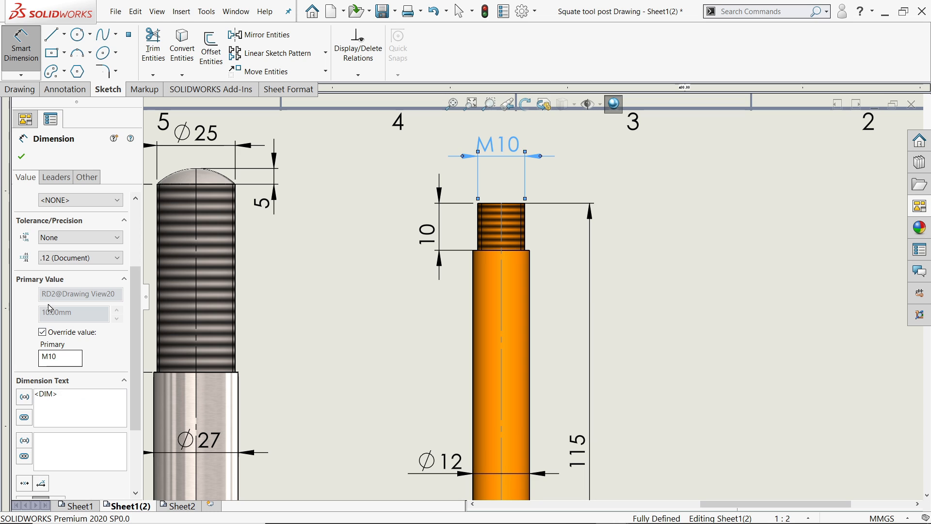
pyautogui.click(21, 157)
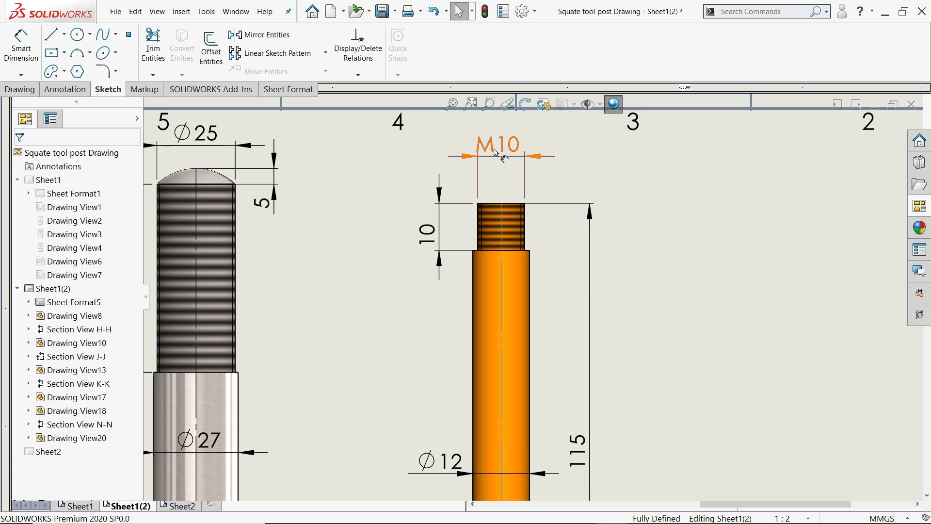
# Move the M10 dimension closer to the handle's upper end and assign it to the FORMAT layer.
pyautogui.moveTo(506, 152); pyautogui.dragTo(501, 163)
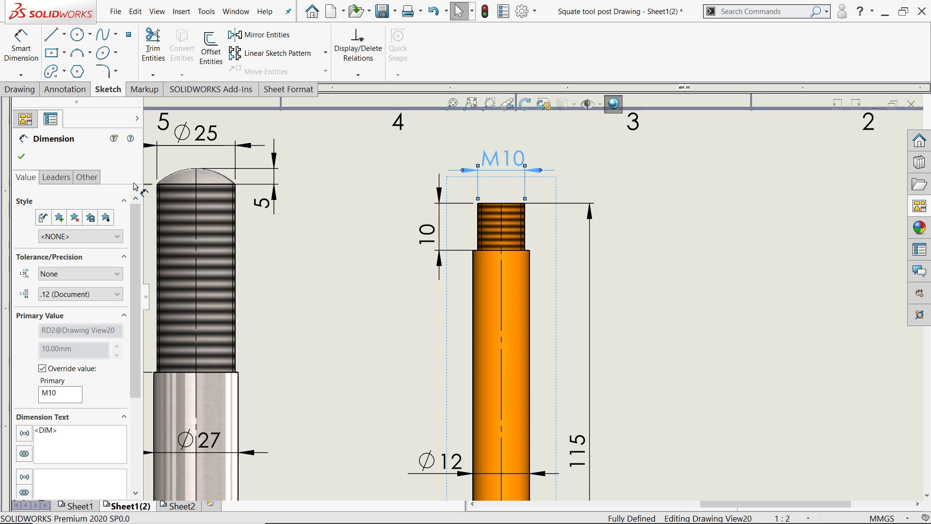
pyautogui.click(88, 177)
pyautogui.click(53, 345)
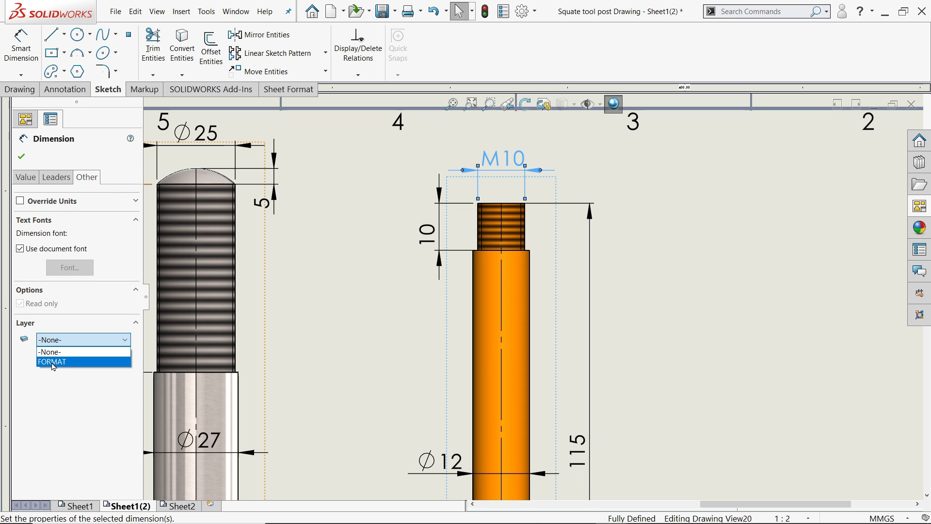
pyautogui.click(50, 365)
pyautogui.click(22, 156)
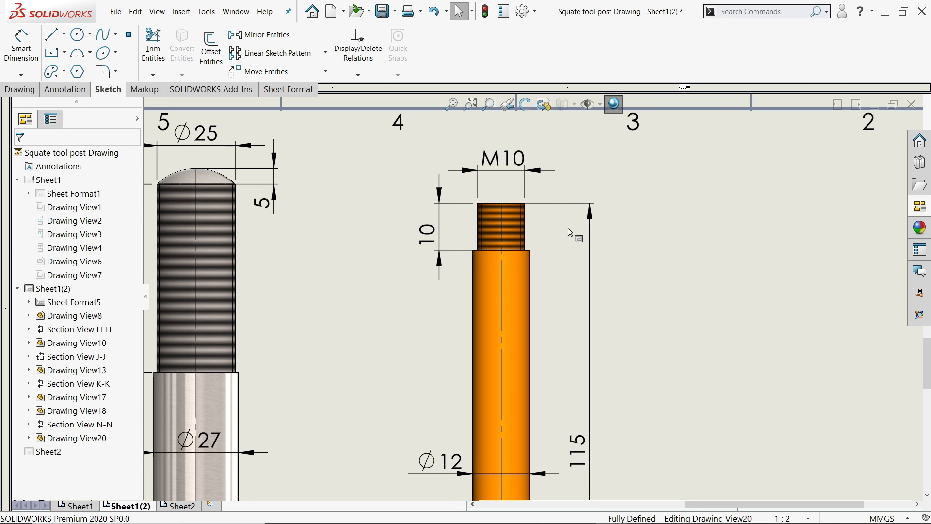
# Move the handle view closer to the stud, and shift the stud view and its 3.STUD label slightly down.
pyautogui.scroll(4, 563, 316)
pyautogui.scroll(5, 563, 397)
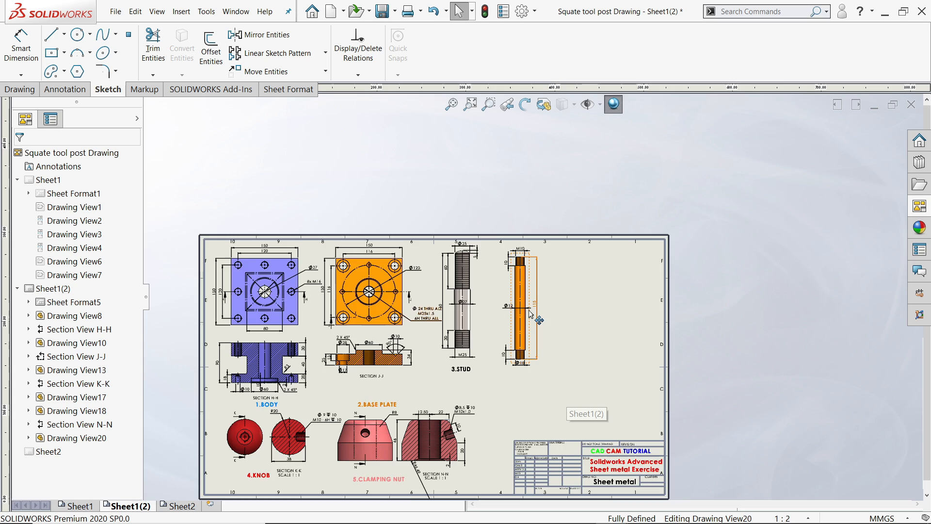
pyautogui.scroll(-5, 539, 315)
pyautogui.moveTo(534, 318); pyautogui.dragTo(478, 311)
pyautogui.moveTo(398, 318); pyautogui.dragTo(400, 334)
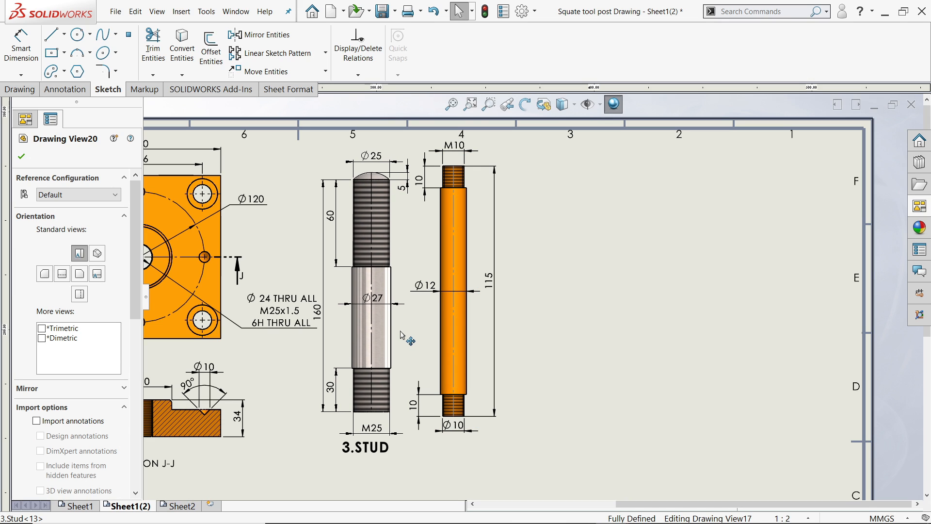
pyautogui.moveTo(369, 447); pyautogui.dragTo(375, 456)
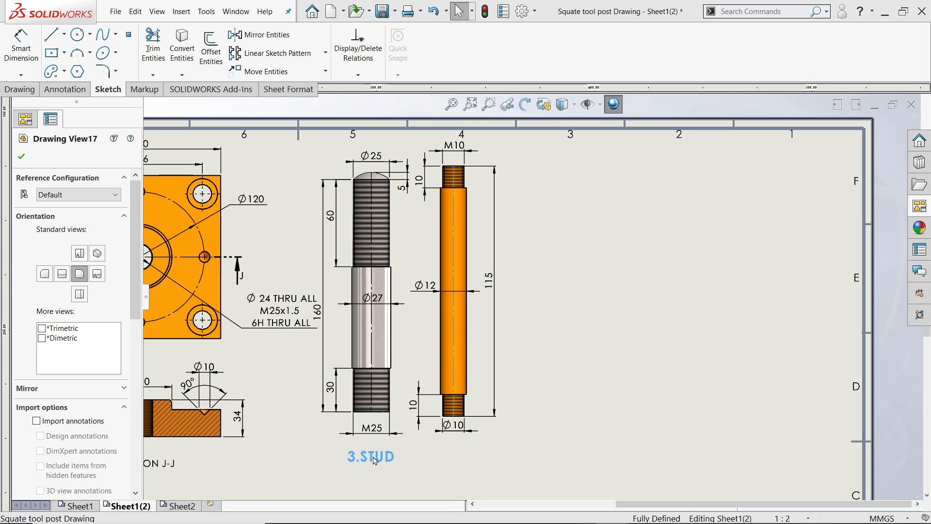
# Assign the handle's sketched centerline to the FORMAT layer.
pyautogui.click(453, 348)
pyautogui.click(453, 347)
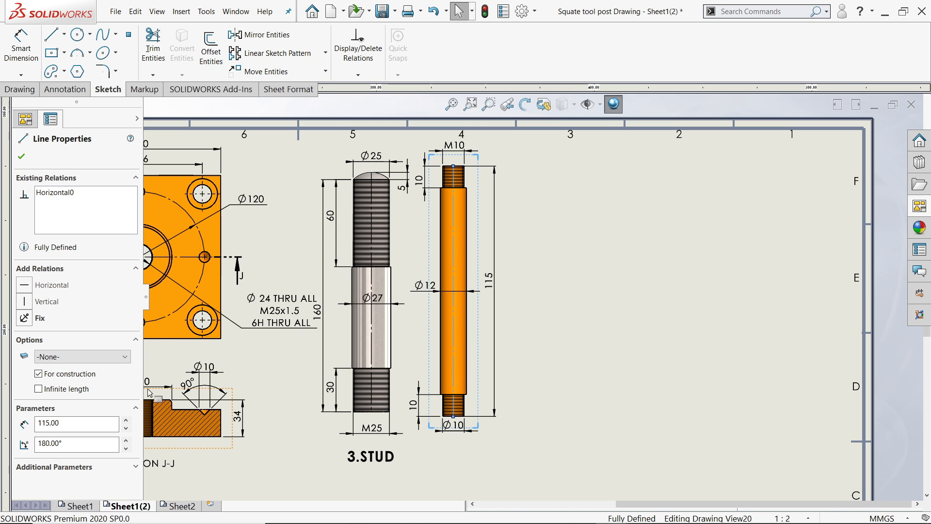
pyautogui.click(61, 357)
pyautogui.click(54, 379)
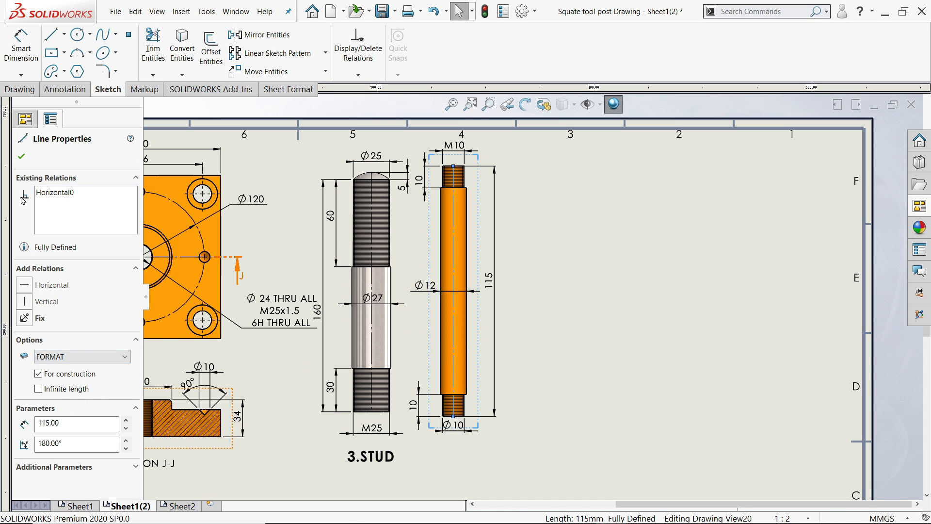
pyautogui.click(21, 158)
pyautogui.click(621, 333)
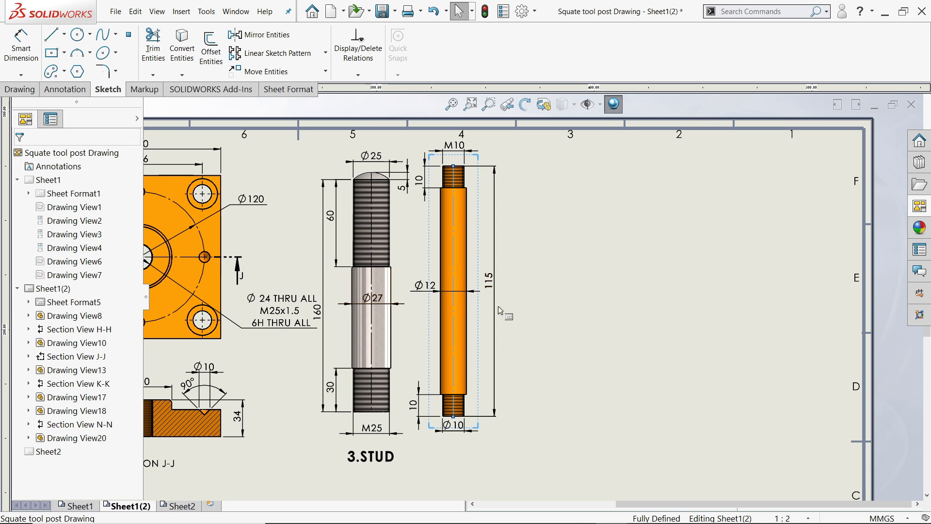
# Add a note reading 7.HANDLE below the handle view.
pyautogui.scroll(-1, 469, 301)
pyautogui.scroll(3, 503, 333)
pyautogui.scroll(-3, 480, 390)
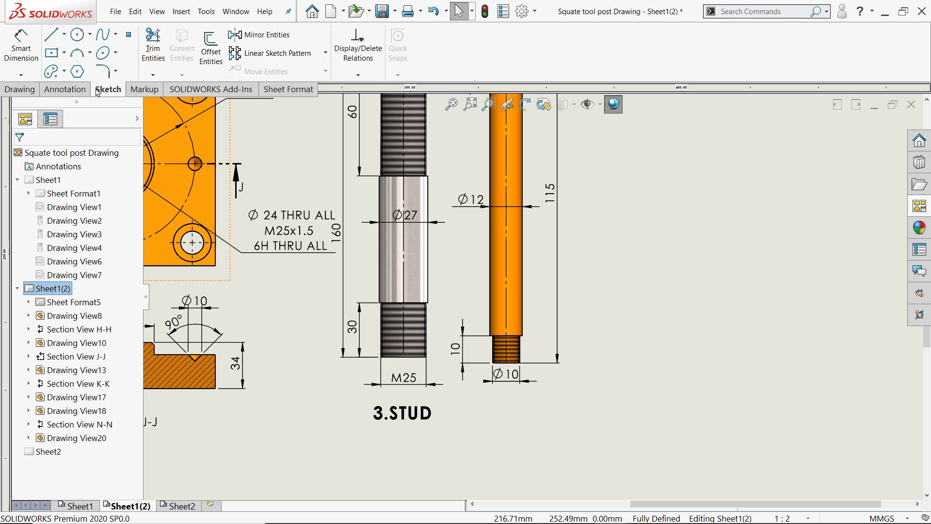
pyautogui.click(65, 89)
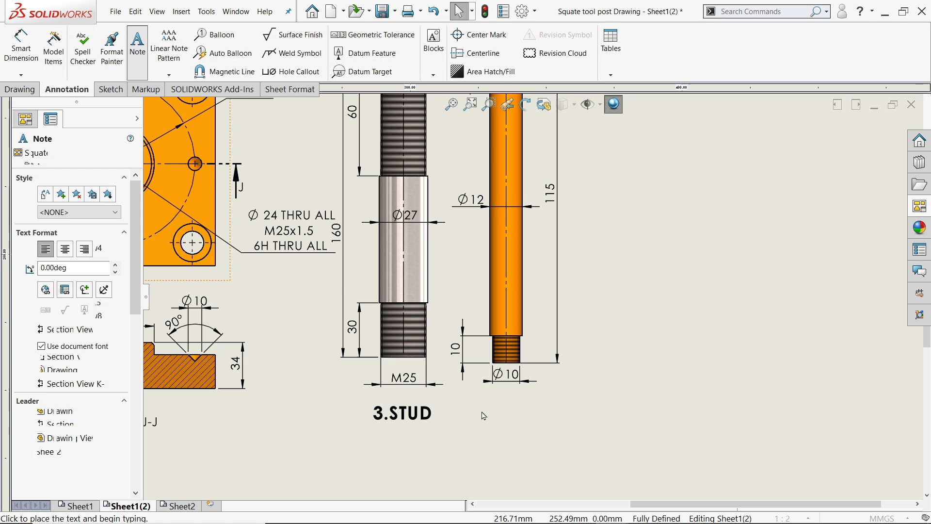
pyautogui.click(615, 459)
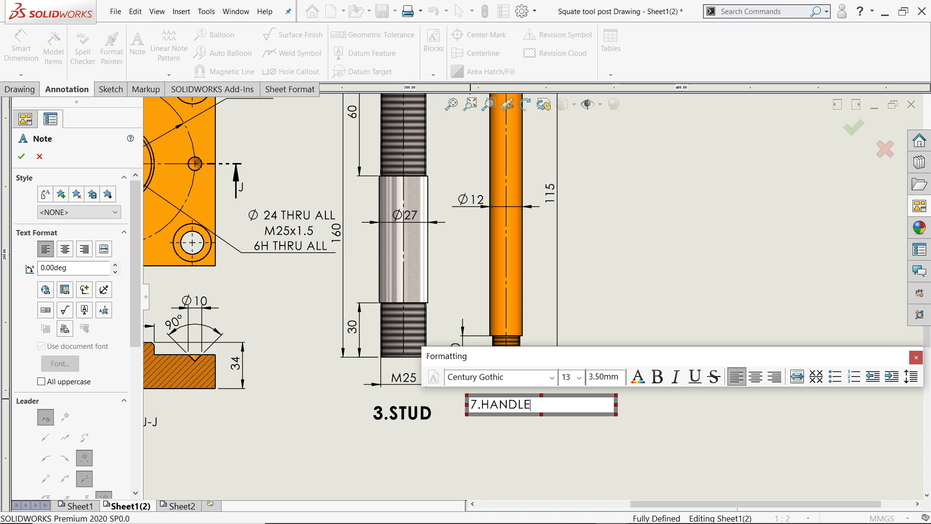
# Format the 7.HANDLE note as bold orange text in size 20 and align it with the 3.STUD label.
pyautogui.moveTo(536, 409); pyautogui.dragTo(449, 404)
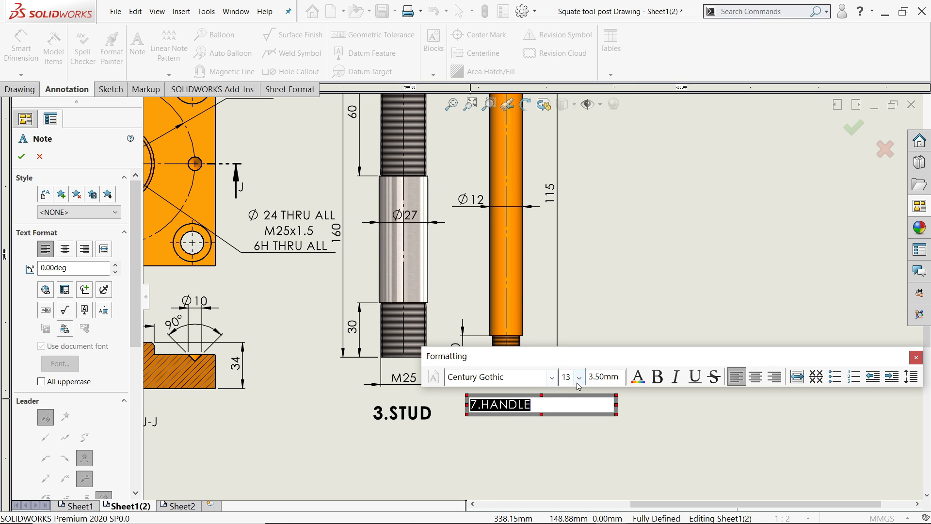
pyautogui.click(575, 290)
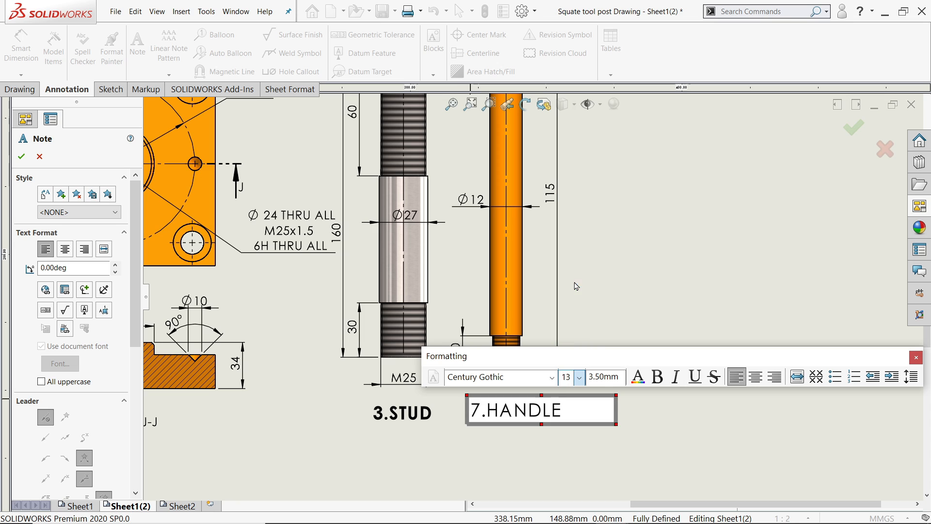
pyautogui.click(639, 377)
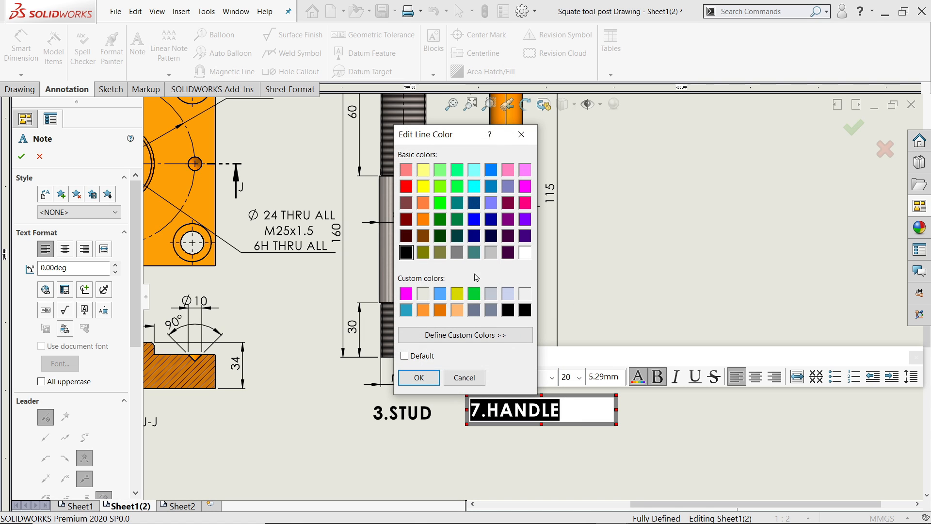
pyautogui.click(419, 377)
pyautogui.click(507, 368)
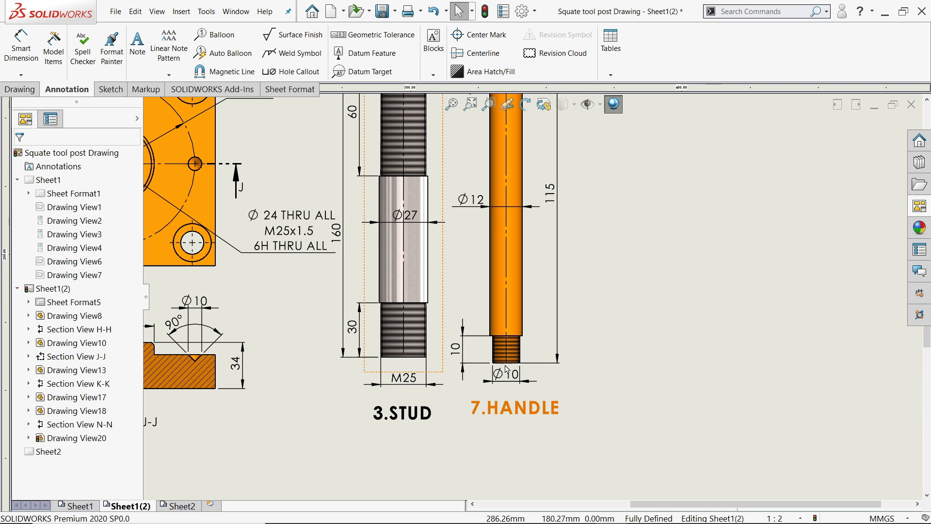
pyautogui.moveTo(512, 419); pyautogui.dragTo(513, 424)
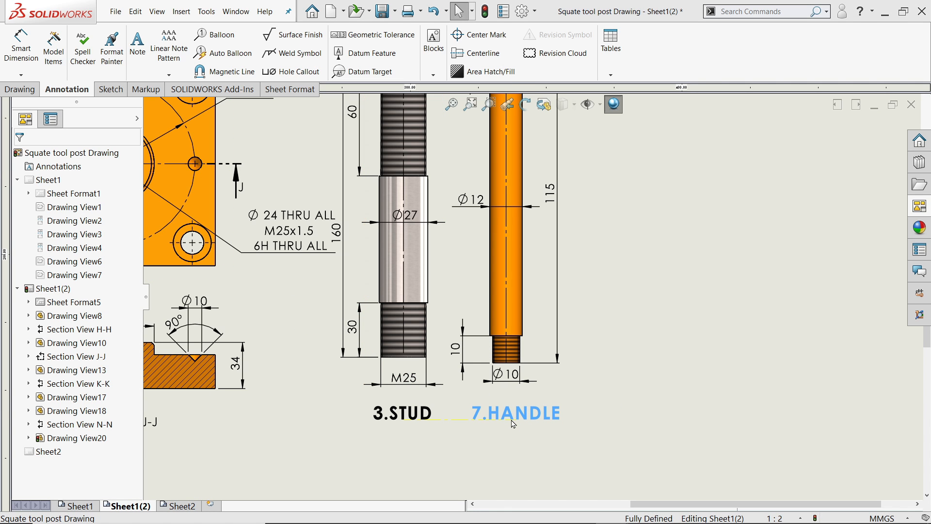
# Choose 8.Set Screw as the part whose views are offered for placement on the sheet.
pyautogui.scroll(6, 604, 287)
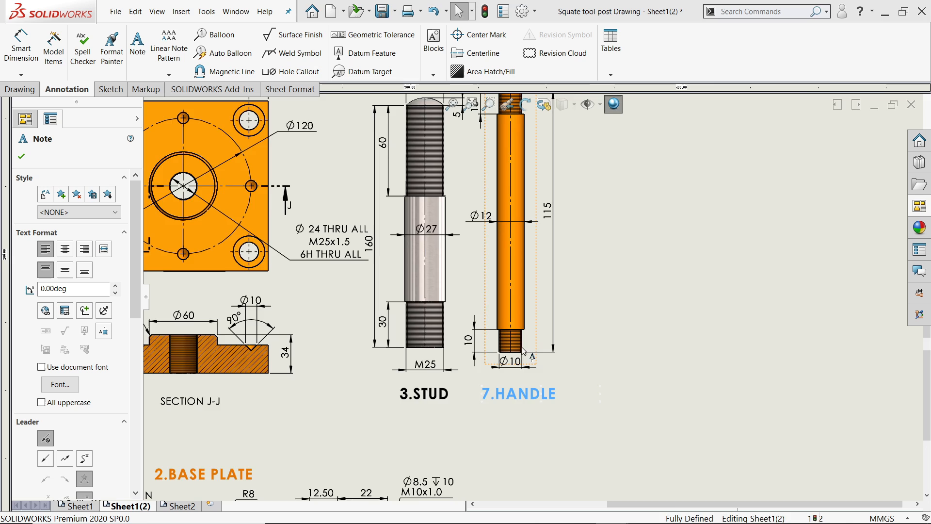
pyautogui.scroll(-1, 604, 287)
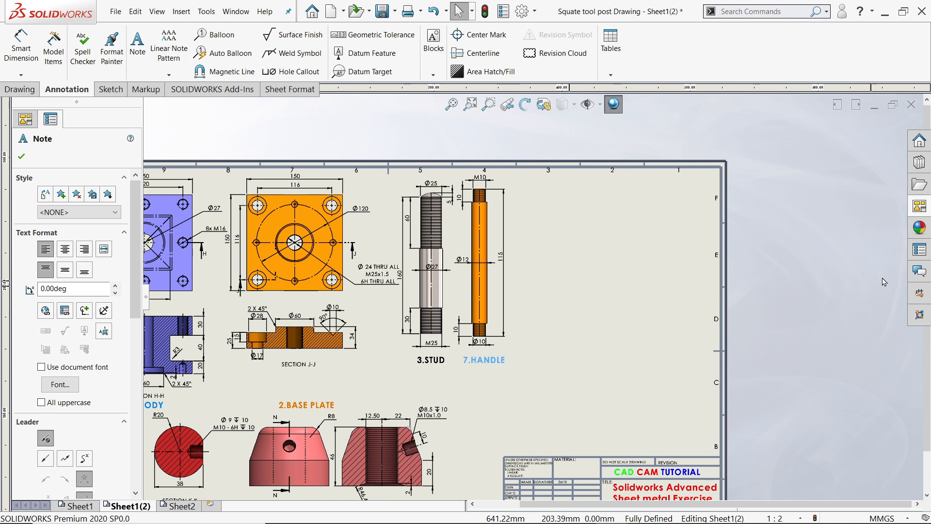
pyautogui.click(927, 209)
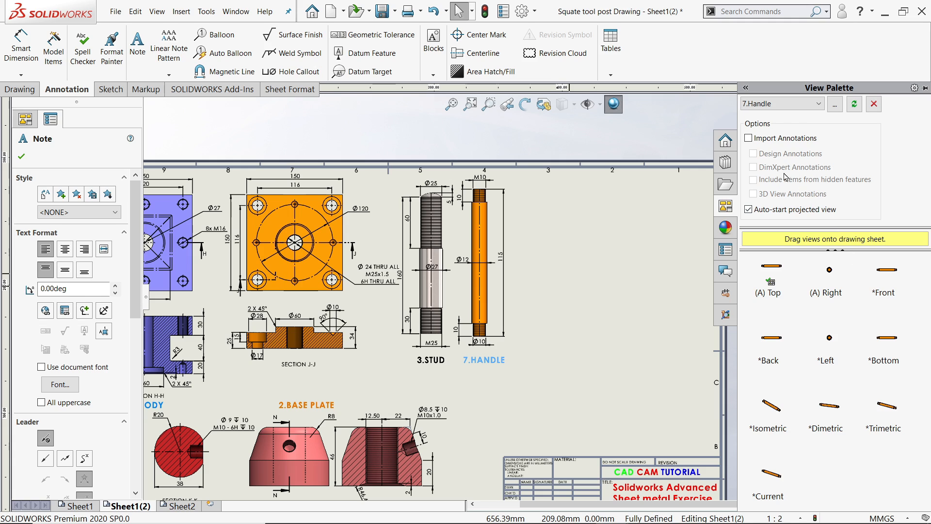
pyautogui.click(818, 106)
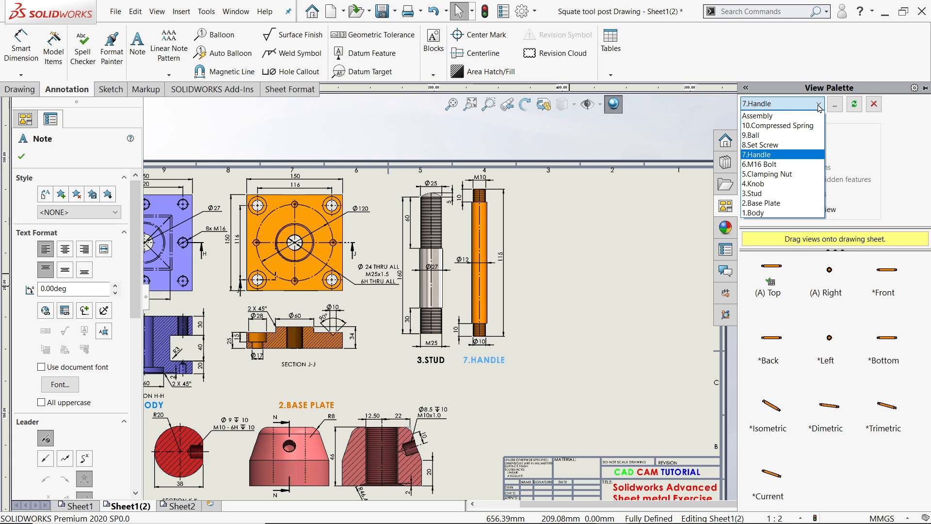
pyautogui.click(758, 145)
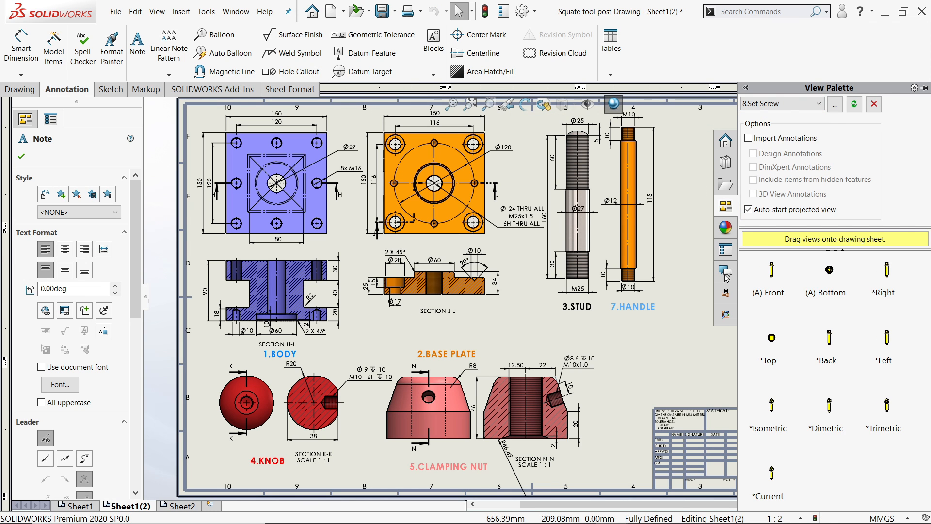
pyautogui.scroll(3, 660, 245)
pyautogui.scroll(-3, 657, 256)
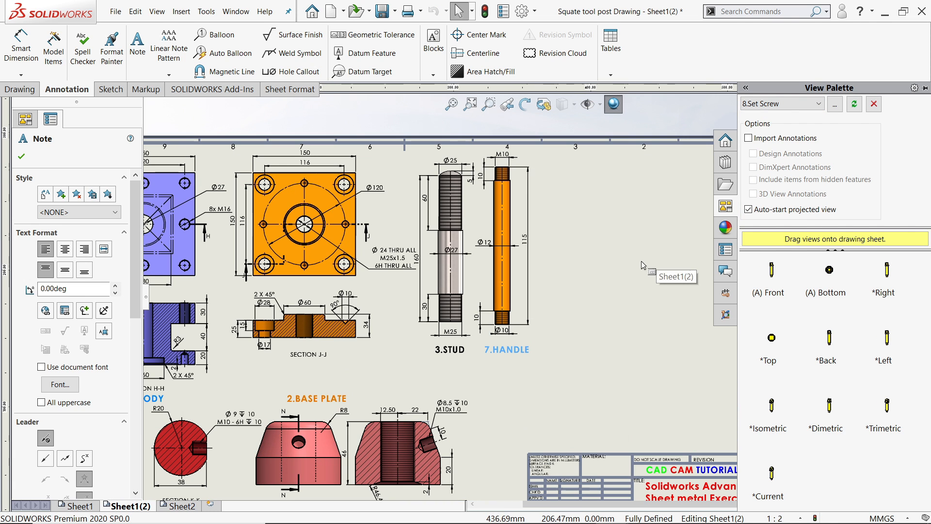
# Place the set screw's front view on the sheet beside the handle view, without adding any projected views.
pyautogui.moveTo(775, 285); pyautogui.dragTo(309, 453)
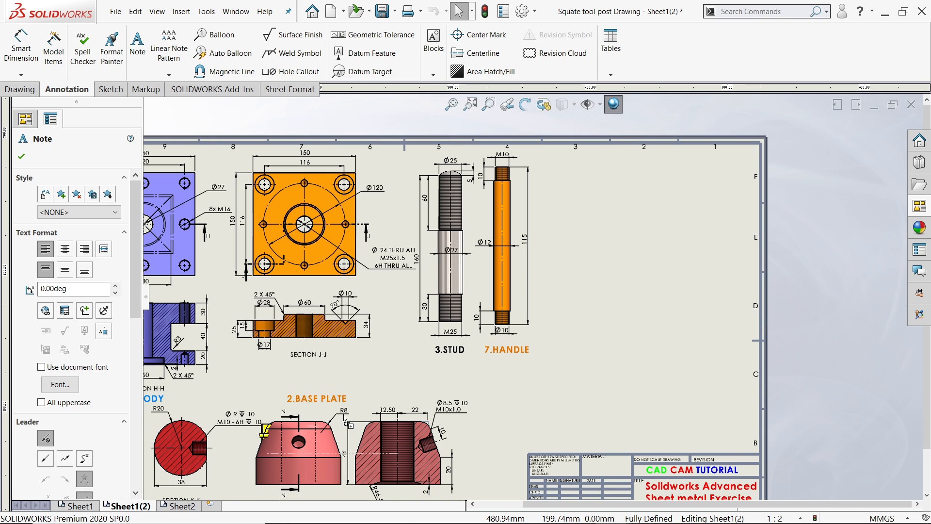
pyautogui.moveTo(525, 330); pyautogui.dragTo(590, 316)
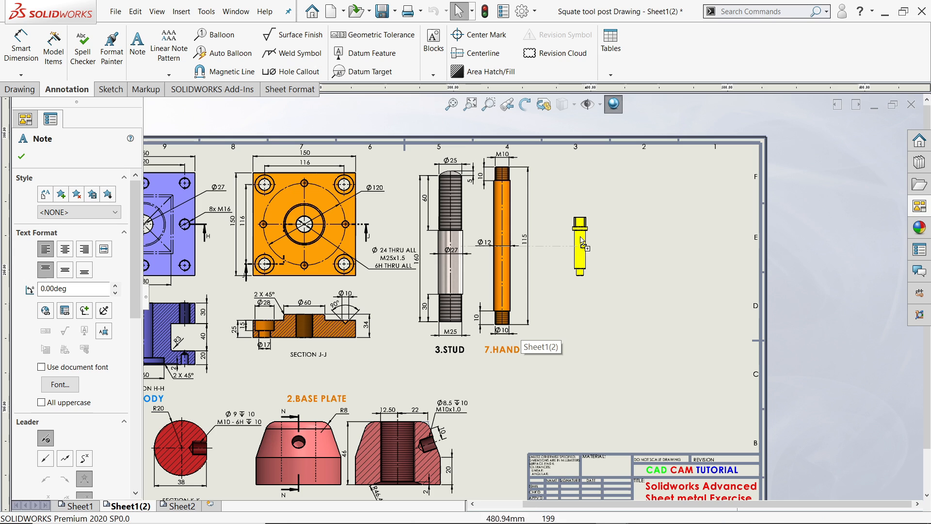
pyautogui.click(582, 240)
pyautogui.scroll(-2, 583, 249)
pyautogui.scroll(-2, 584, 253)
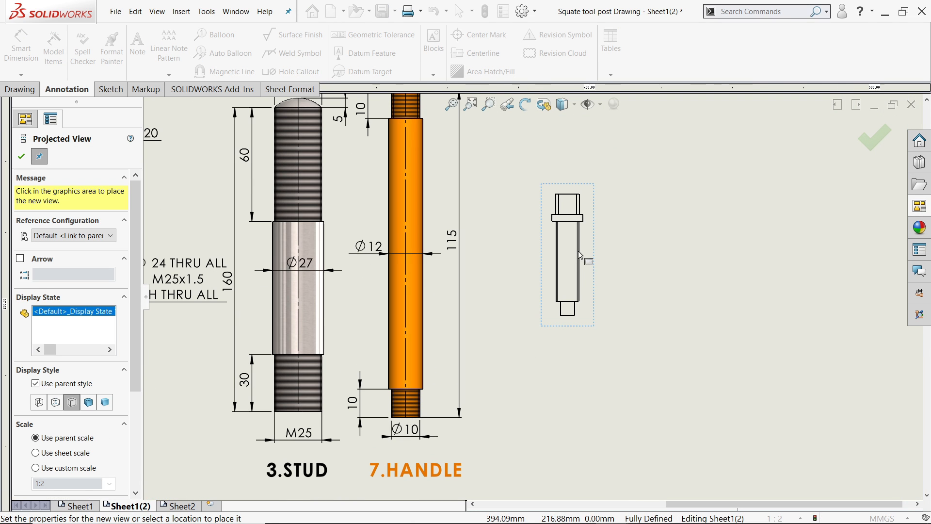
pyautogui.click(89, 405)
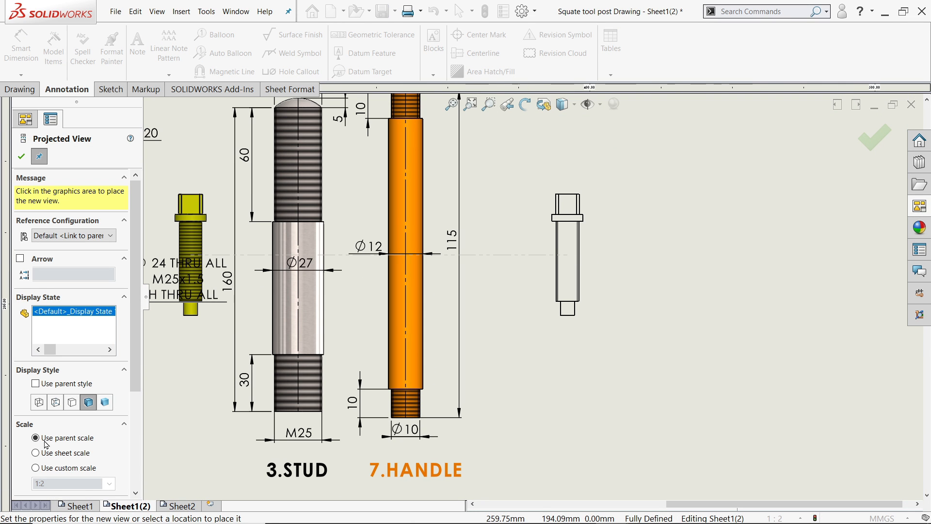
pyautogui.click(23, 157)
# Show the set screw's front view as Shaded With Edges at a custom scale of 1:1.
pyautogui.click(561, 305)
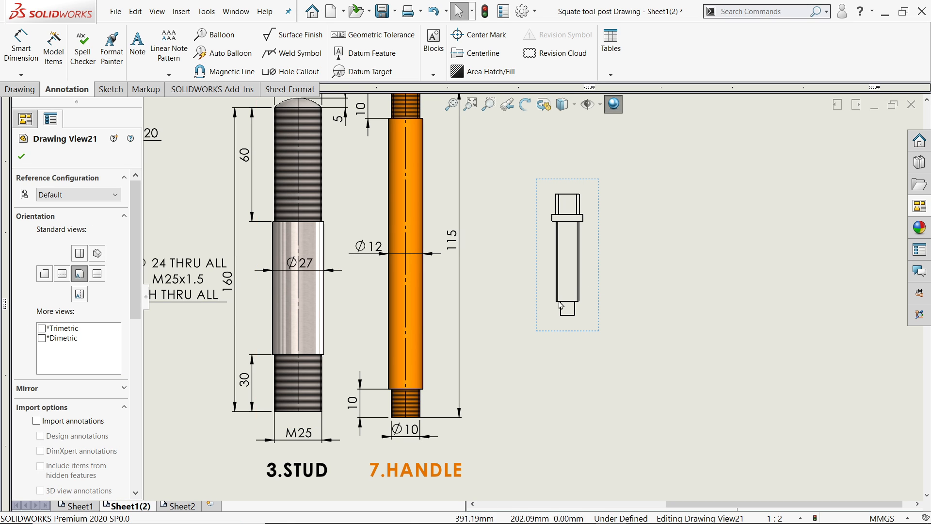
pyautogui.scroll(-5, 124, 372)
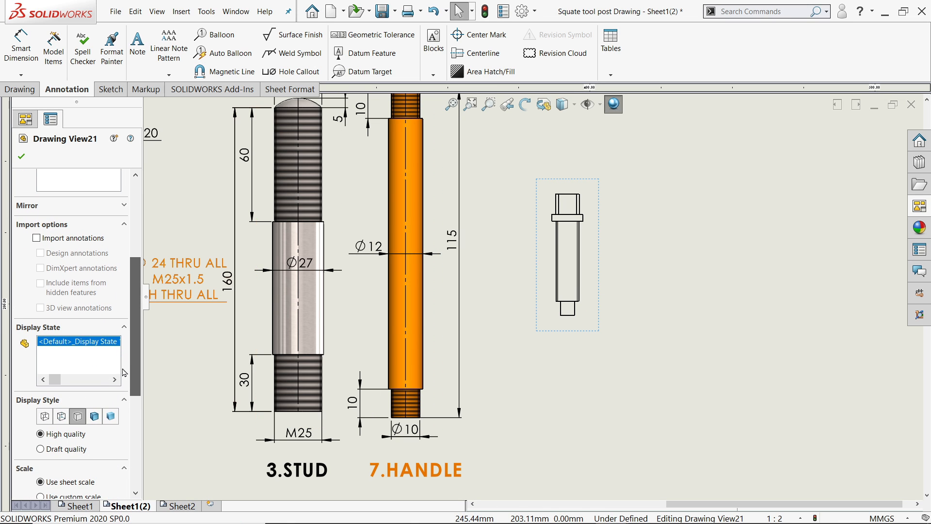
pyautogui.click(94, 416)
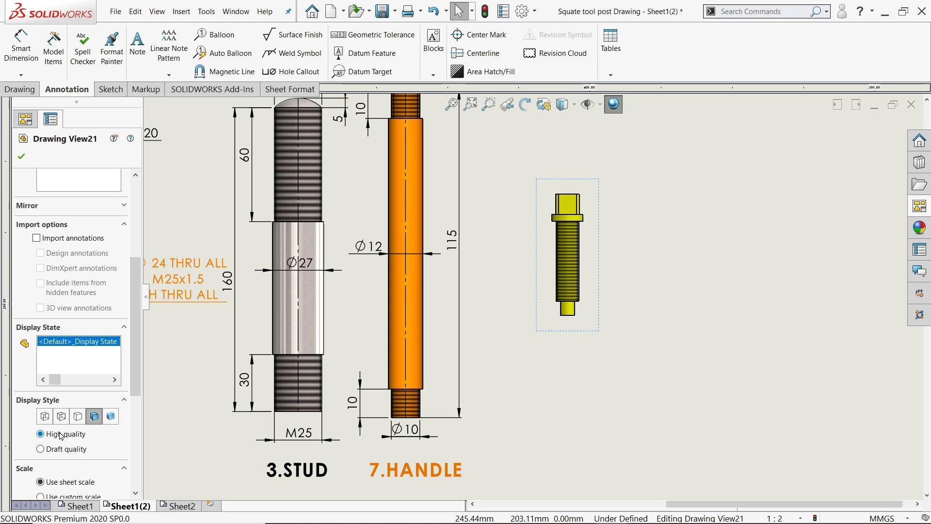
pyautogui.scroll(-5, 61, 379)
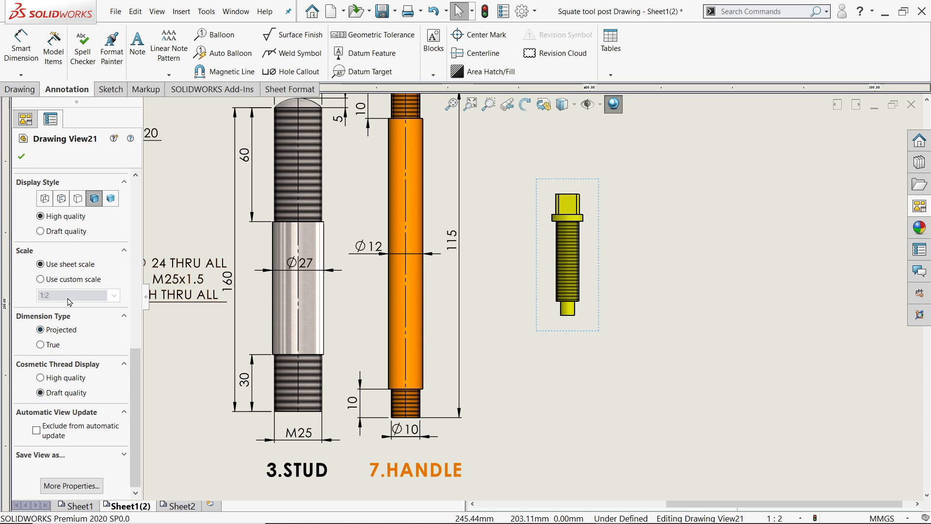
pyautogui.click(68, 280)
pyautogui.click(114, 296)
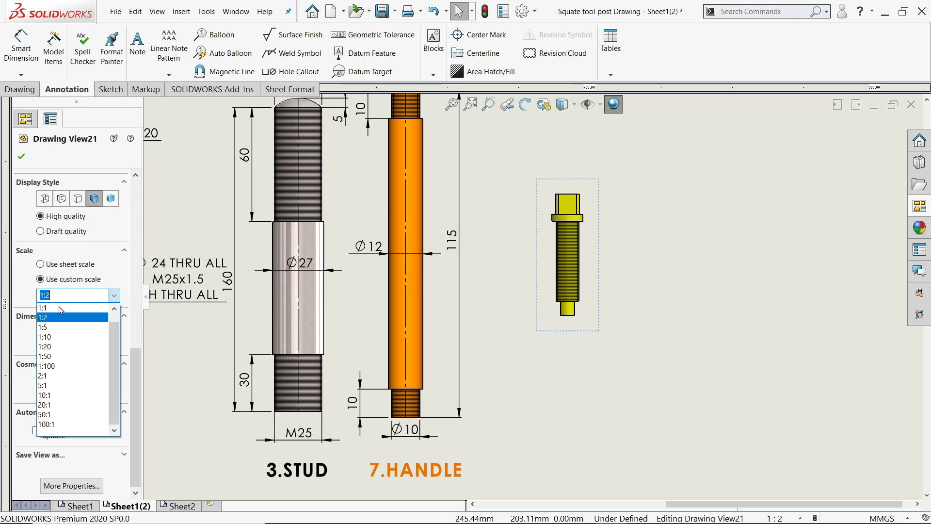
pyautogui.click(57, 311)
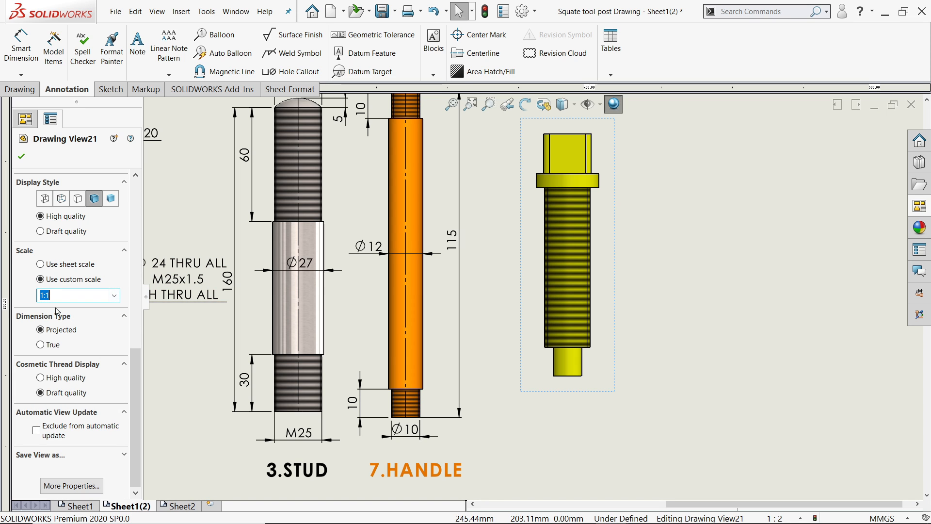
pyautogui.click(21, 160)
# Add a projected top view of the set screw directly above its front view.
pyautogui.scroll(5, 462, 262)
pyautogui.scroll(-4, 585, 245)
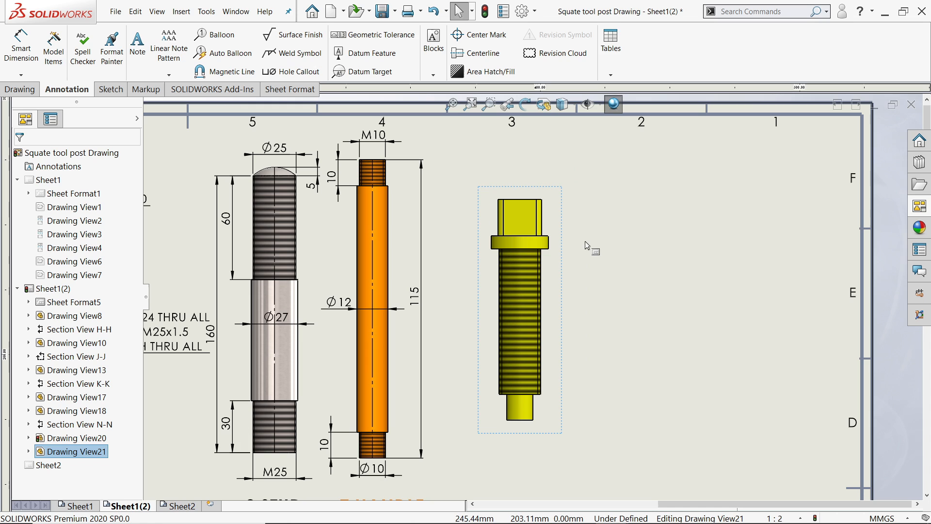
pyautogui.scroll(-2, 552, 230)
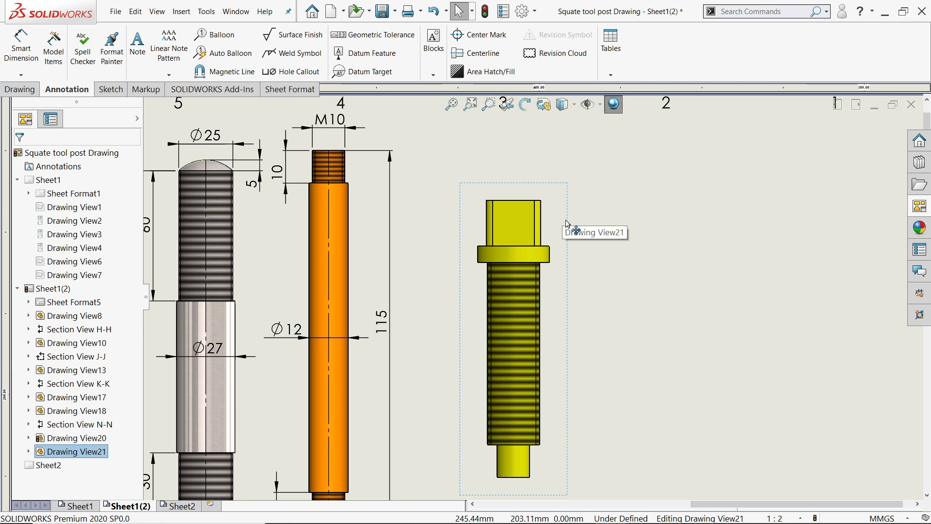
pyautogui.click(21, 89)
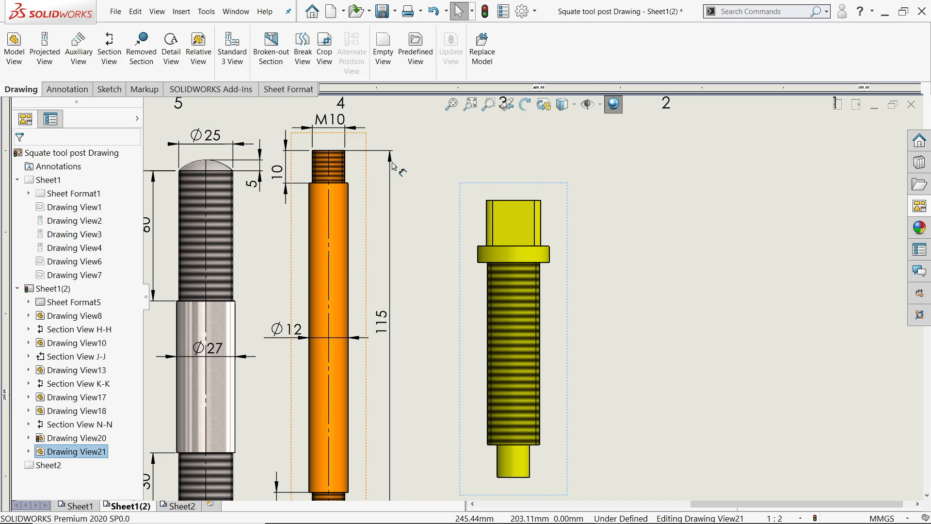
pyautogui.click(45, 46)
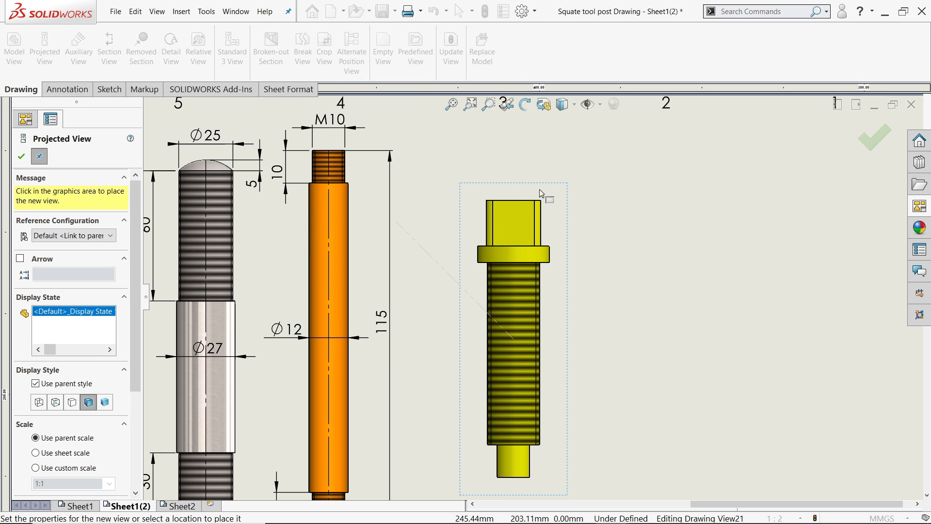
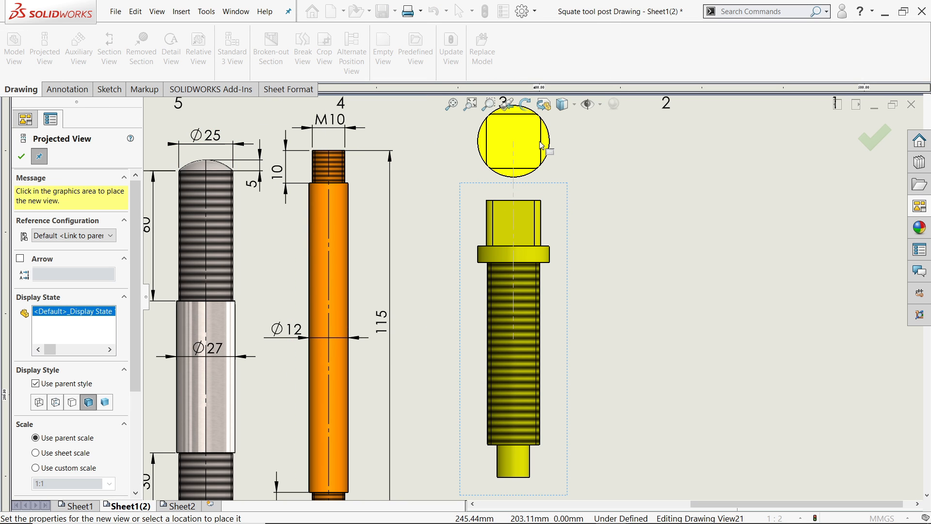
pyautogui.click(22, 156)
pyautogui.scroll(4, 545, 243)
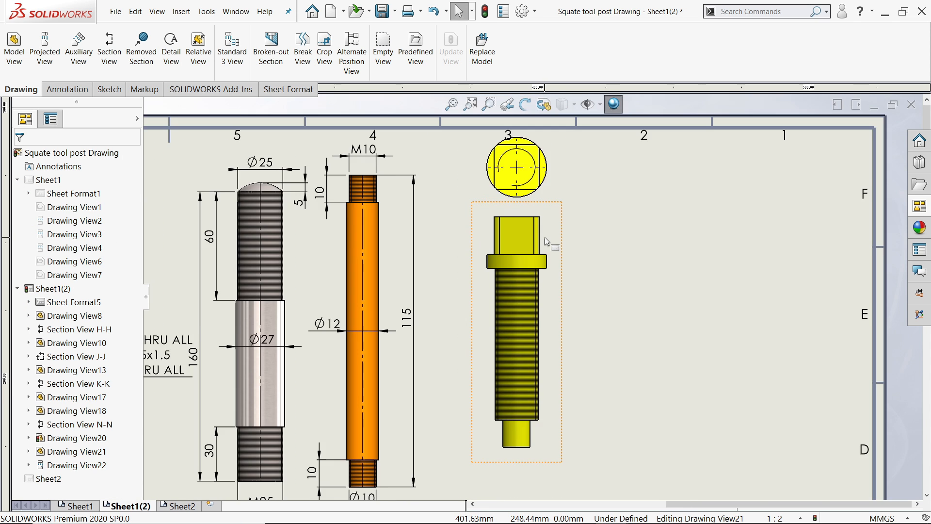
# Insert the entire model's marked dimensions into the set screw's front view with Model Items.
pyautogui.click(552, 311)
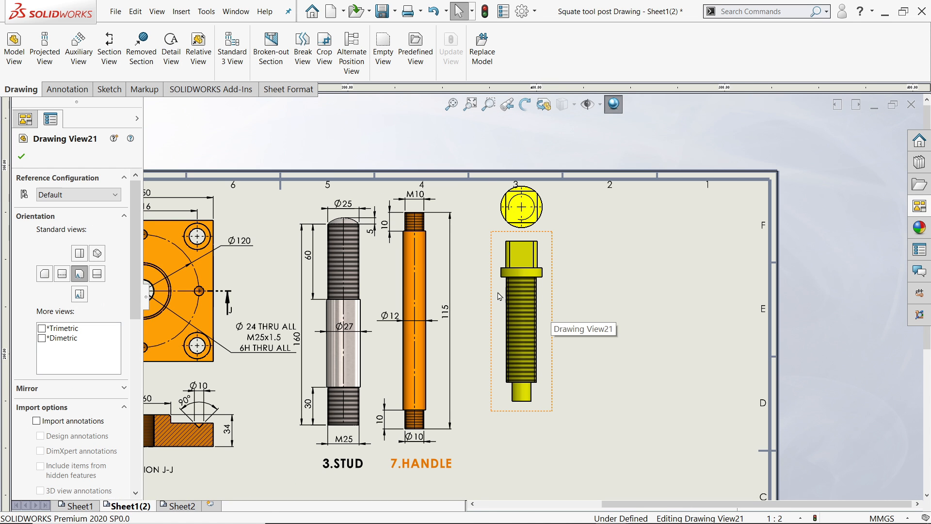
pyautogui.click(57, 89)
pyautogui.click(53, 62)
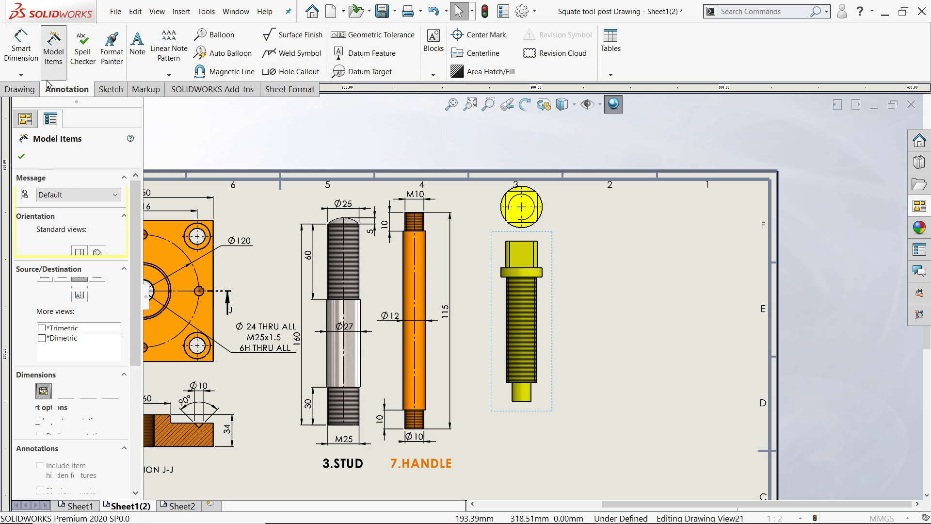
pyautogui.click(21, 156)
pyautogui.click(498, 276)
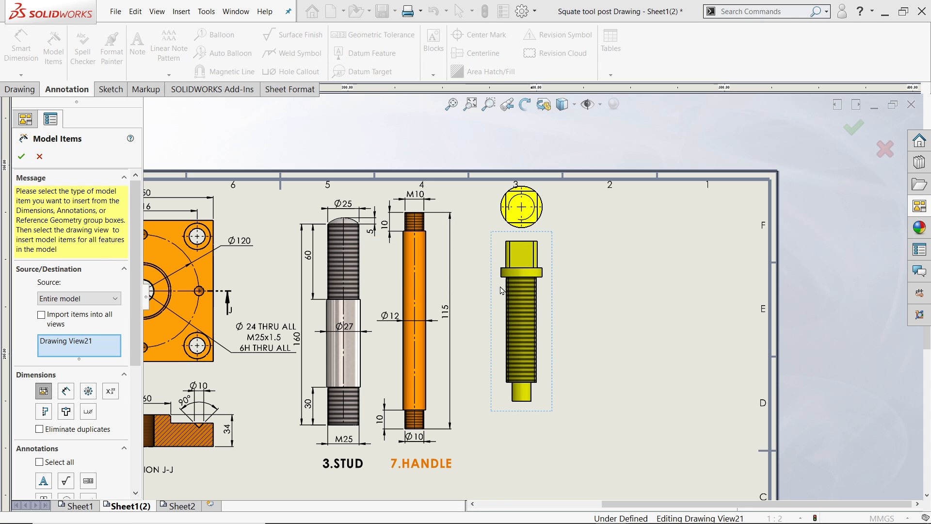
pyautogui.scroll(-3, 548, 241)
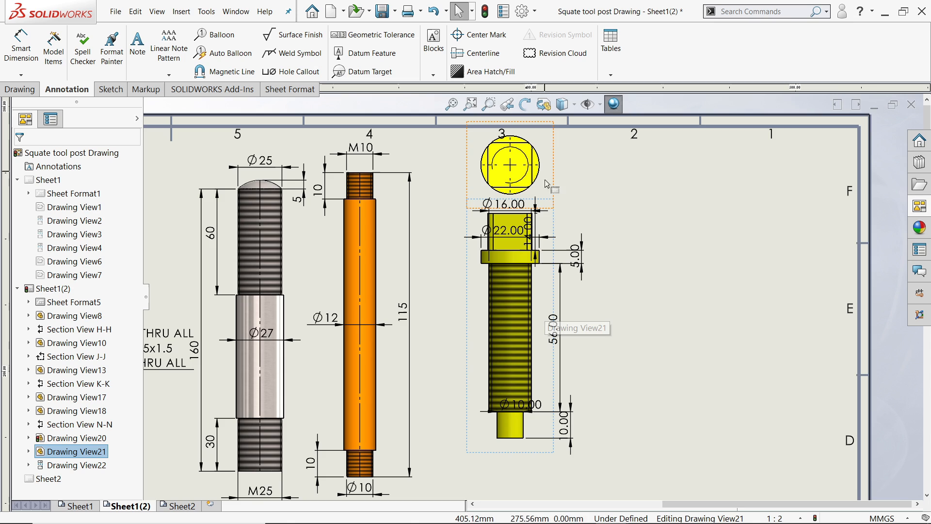
# Move the set screw's front view down level with the handle's lower end, and bring its top view down close above it.
pyautogui.scroll(3, 538, 330)
pyautogui.scroll(-3, 527, 367)
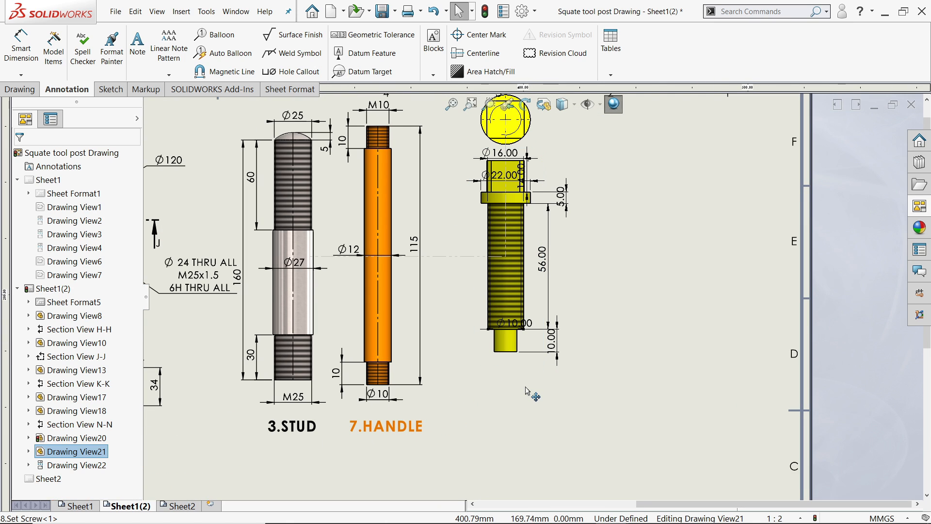
pyautogui.rightClick(473, 292)
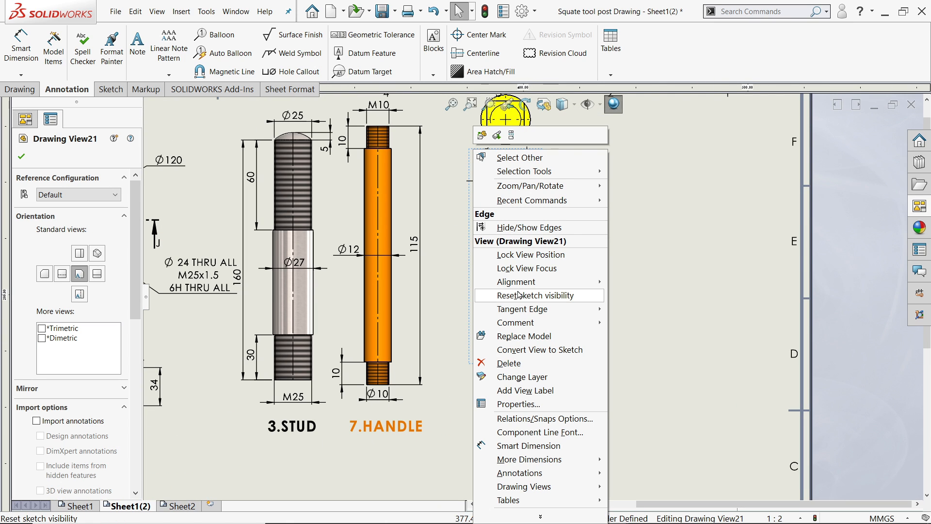
pyautogui.moveTo(542, 288)
pyautogui.click(658, 286)
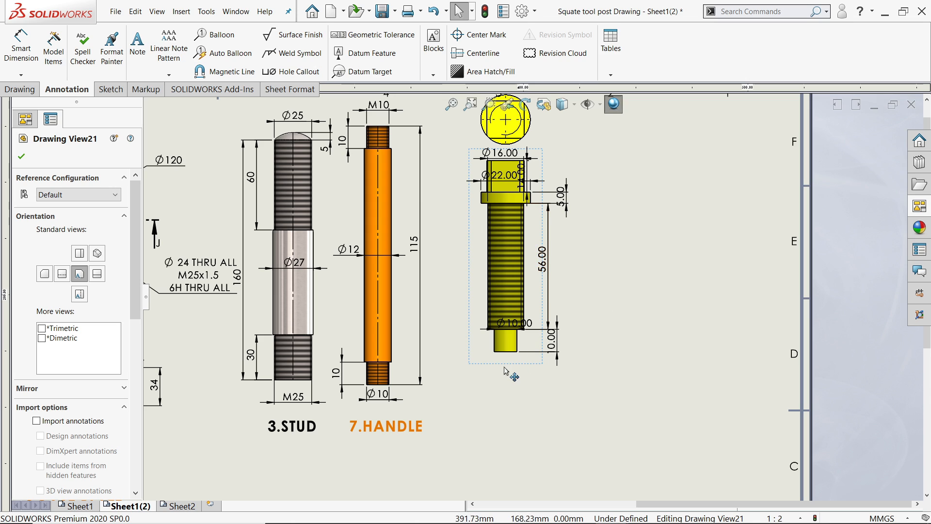
pyautogui.moveTo(507, 371)
pyautogui.mouseDown()
pyautogui.moveTo(496, 400)
pyautogui.moveTo(489, 396)
pyautogui.mouseUp()
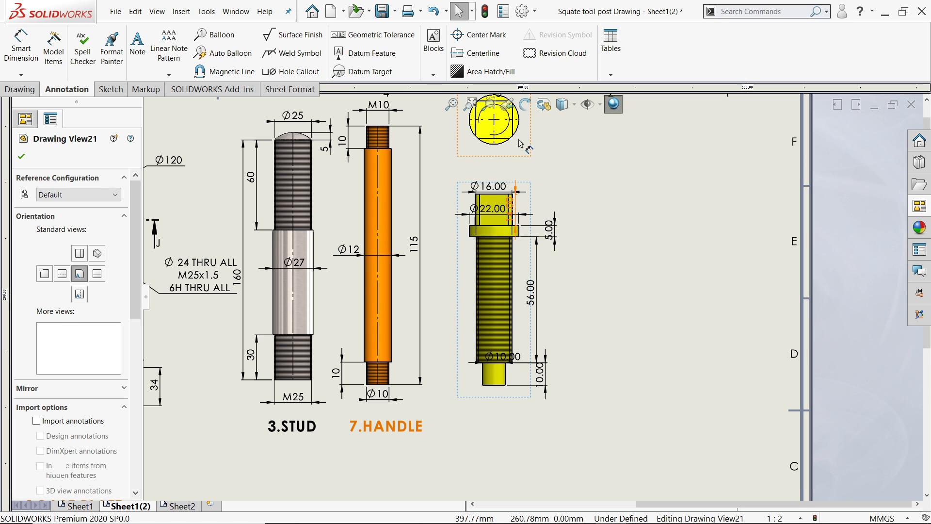
pyautogui.moveTo(531, 141); pyautogui.dragTo(530, 163)
pyautogui.click(492, 199)
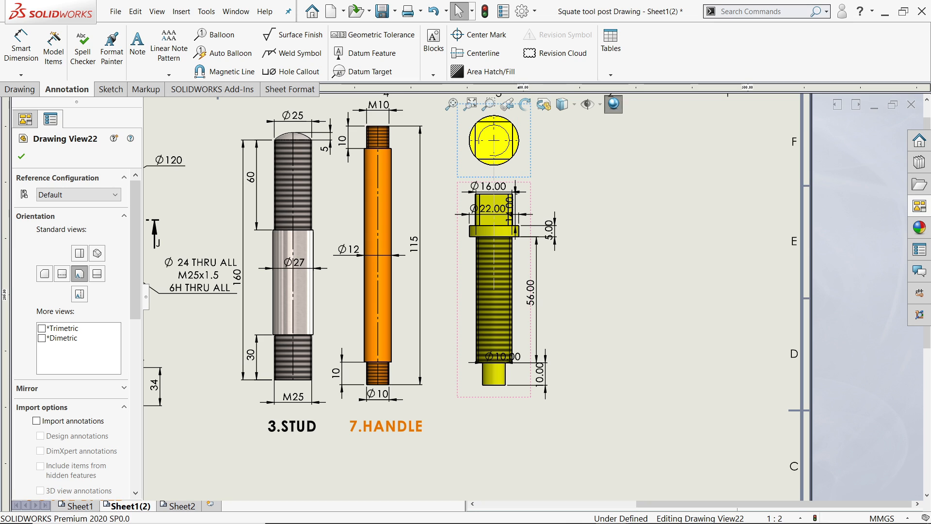
# Delete the set screw's 22 mm diameter dimension, and move the 16 mm diameter above the head and the 14 mm height to its left.
pyautogui.scroll(-5, 491, 200)
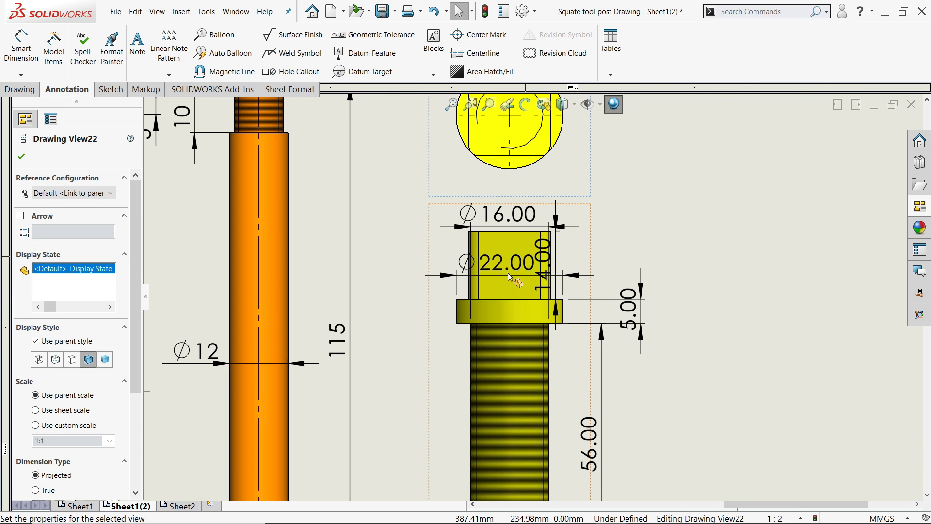
pyautogui.click(509, 274)
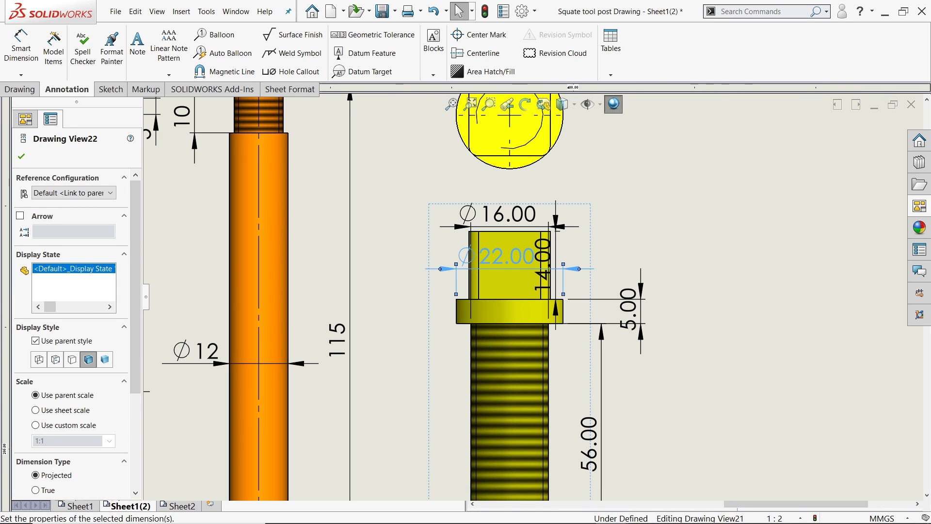
pyautogui.press('Delete')
pyautogui.moveTo(512, 221); pyautogui.dragTo(512, 207)
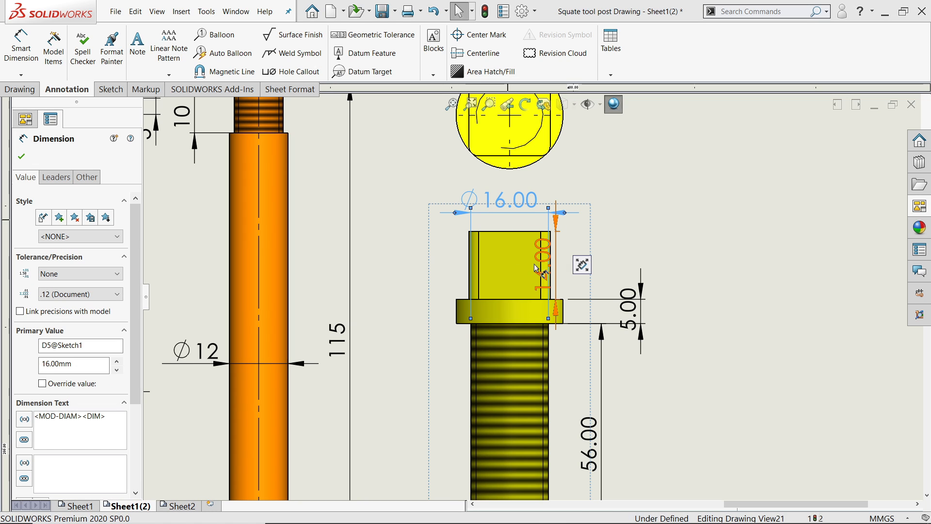
pyautogui.moveTo(546, 273); pyautogui.dragTo(406, 255)
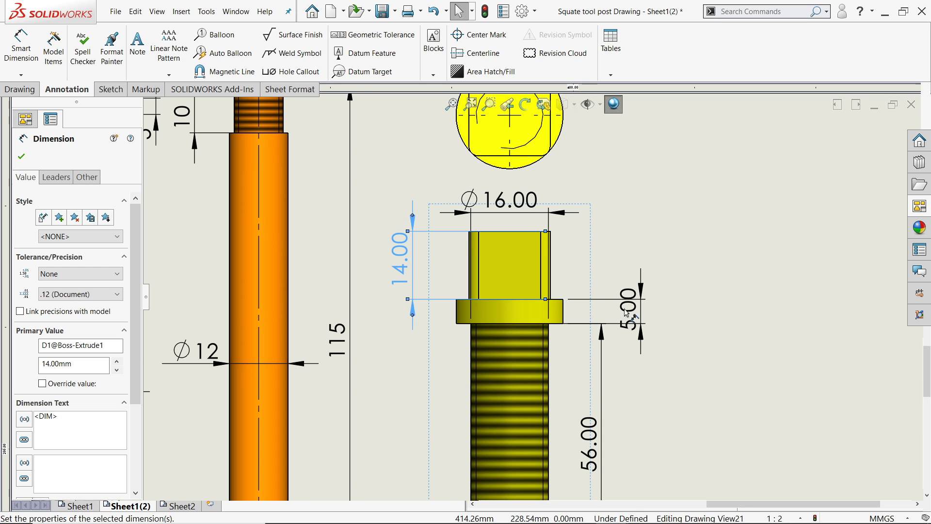
# Move the set screw's 5 mm collar height dimension up slightly, and bring the 10 mm diameter below the screw's lower tip.
pyautogui.scroll(1, 623, 311)
pyautogui.moveTo(593, 304)
pyautogui.mouseDown()
pyautogui.moveTo(583, 299)
pyautogui.moveTo(584, 278)
pyautogui.mouseUp()
pyautogui.scroll(2, 532, 299)
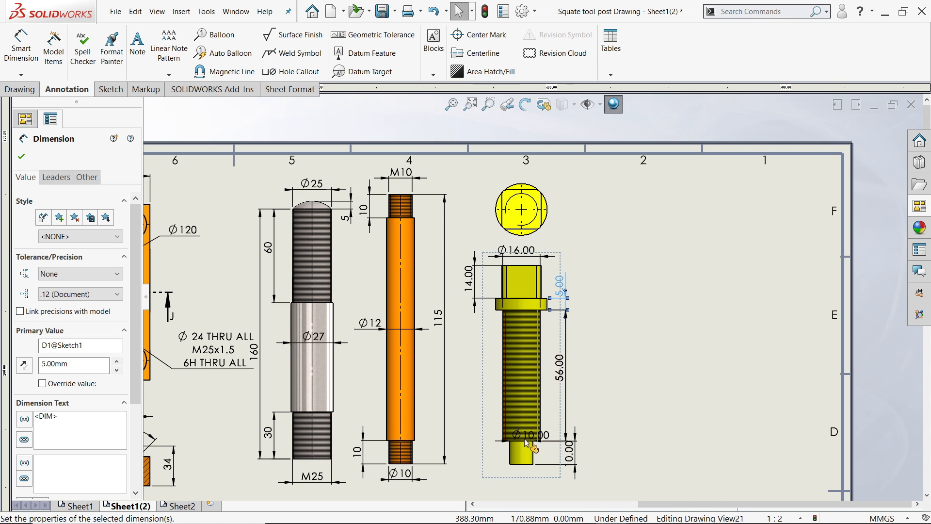
pyautogui.scroll(-3, 541, 447)
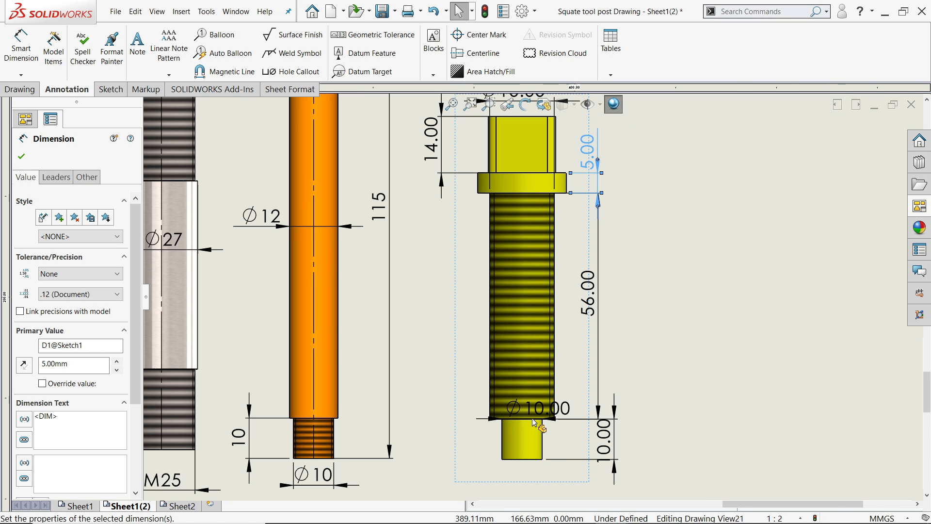
pyautogui.scroll(-2, 540, 413)
pyautogui.doubleClick(533, 412)
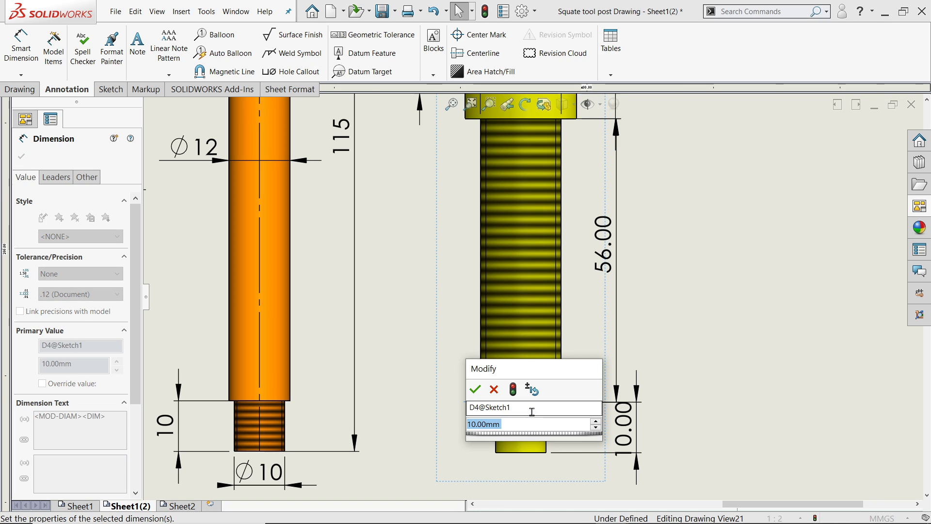
pyautogui.click(498, 396)
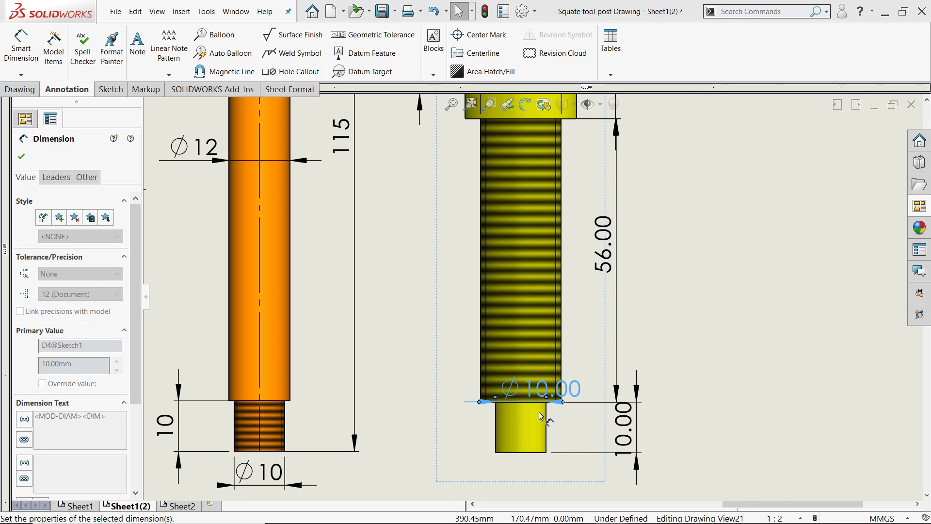
pyautogui.moveTo(538, 397); pyautogui.dragTo(519, 485)
pyautogui.scroll(4, 534, 296)
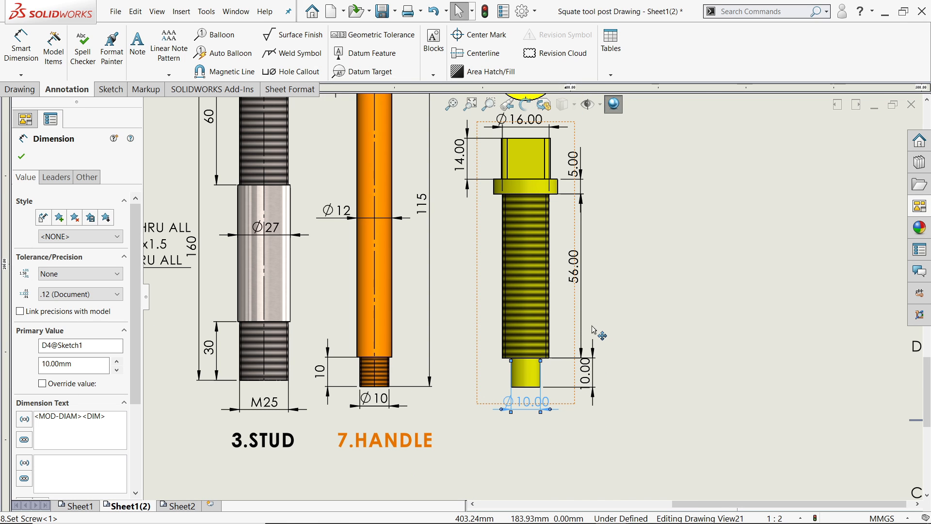
# Dimension the radius of the collar's outer arc in the set screw's top view, placing it outside the upper-right edge.
pyautogui.scroll(2, 573, 276)
pyautogui.scroll(-1, 548, 181)
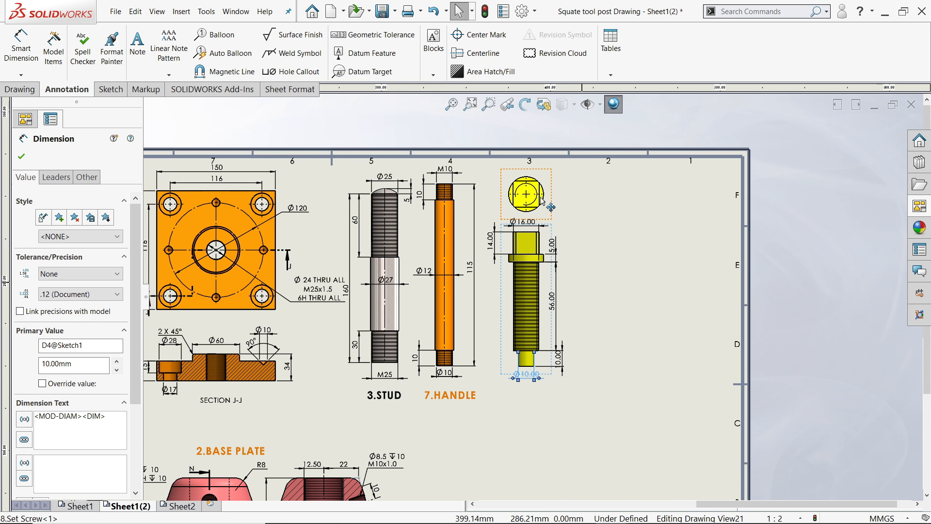
pyautogui.scroll(-3, 541, 200)
pyautogui.click(21, 59)
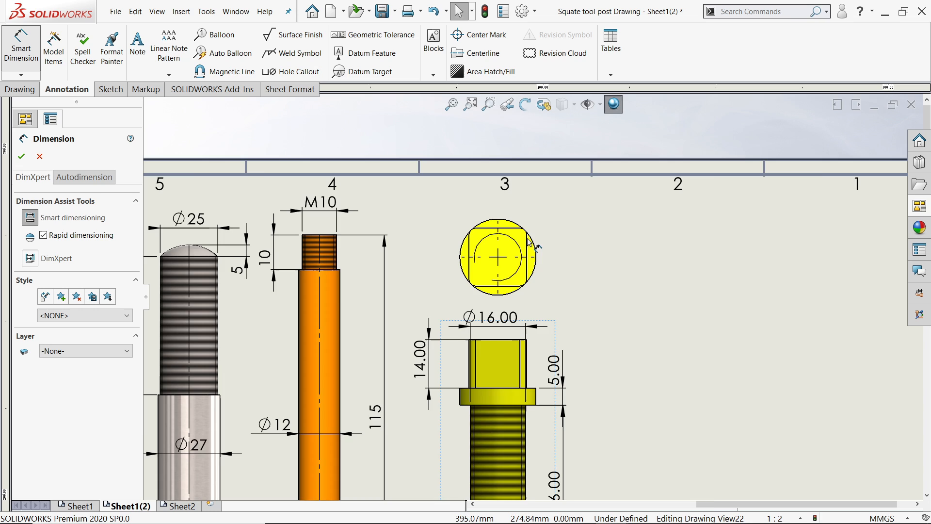
pyautogui.scroll(-5, 529, 243)
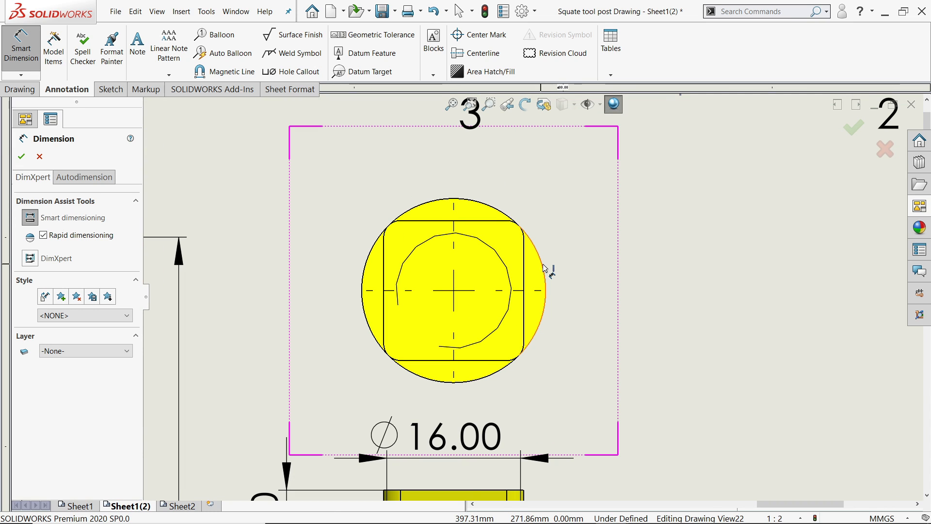
pyautogui.click(542, 268)
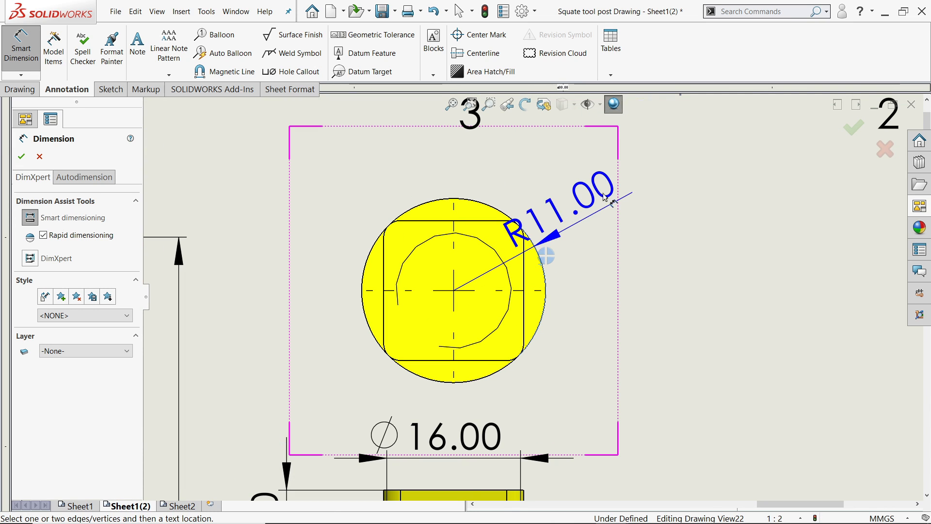
pyautogui.click(615, 186)
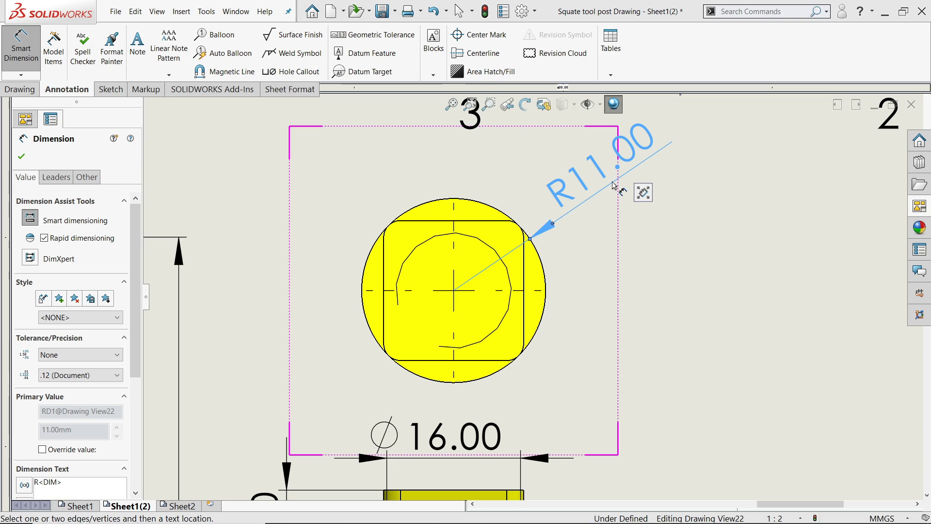
# Dimension the square head's upper-left corner radius in the set screw's top view, placing it outside the circle.
pyautogui.click(392, 233)
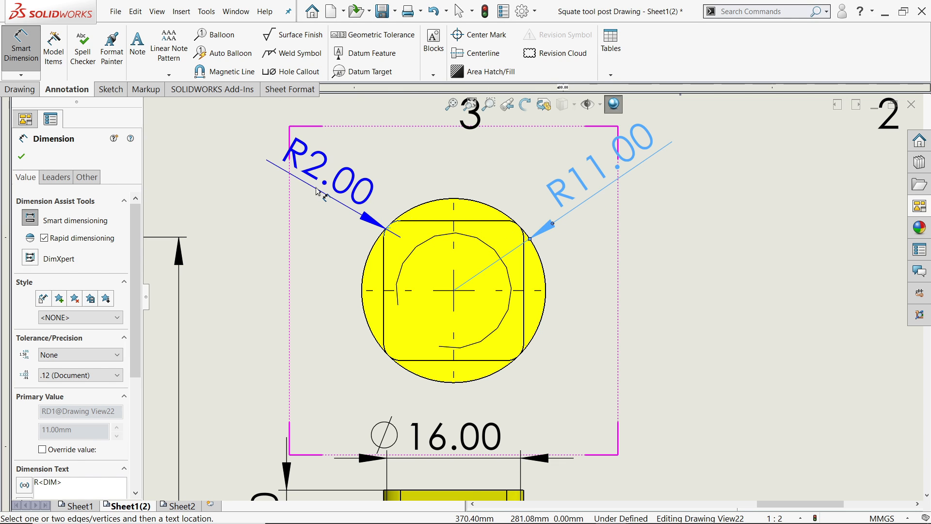
pyautogui.click(310, 201)
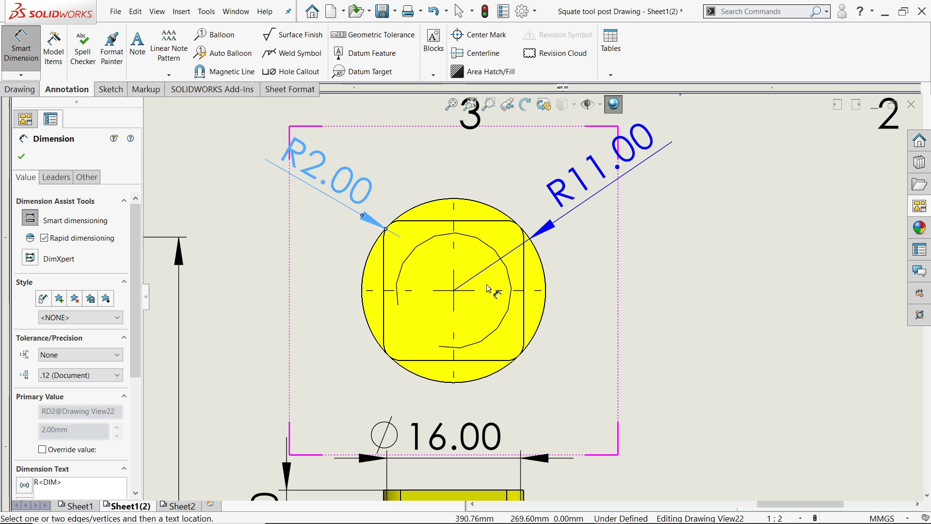
pyautogui.scroll(4, 548, 291)
pyautogui.scroll(3, 552, 290)
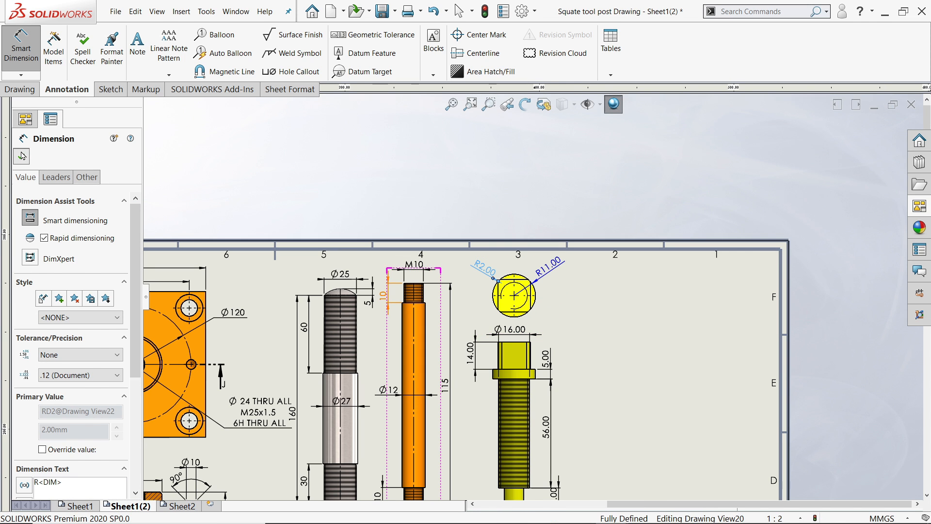
pyautogui.press('Escape')
pyautogui.scroll(1, 543, 320)
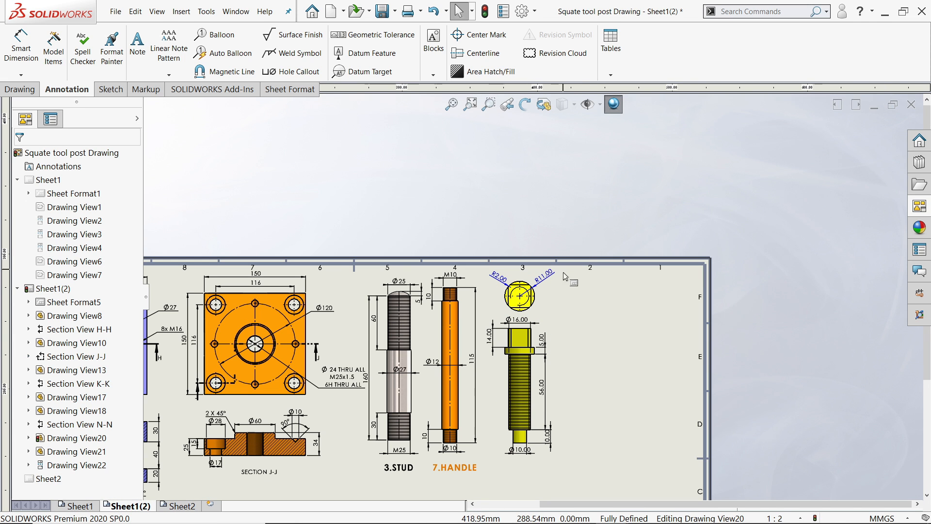
# Set all of the set screw's dimensions to no decimal places and assign them to the FORMAT layer.
pyautogui.click(488, 464)
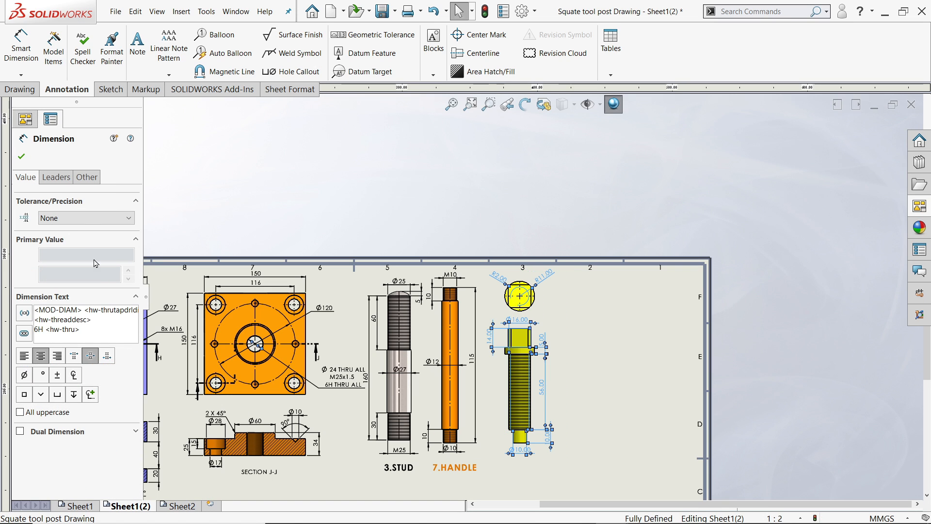
pyautogui.click(56, 219)
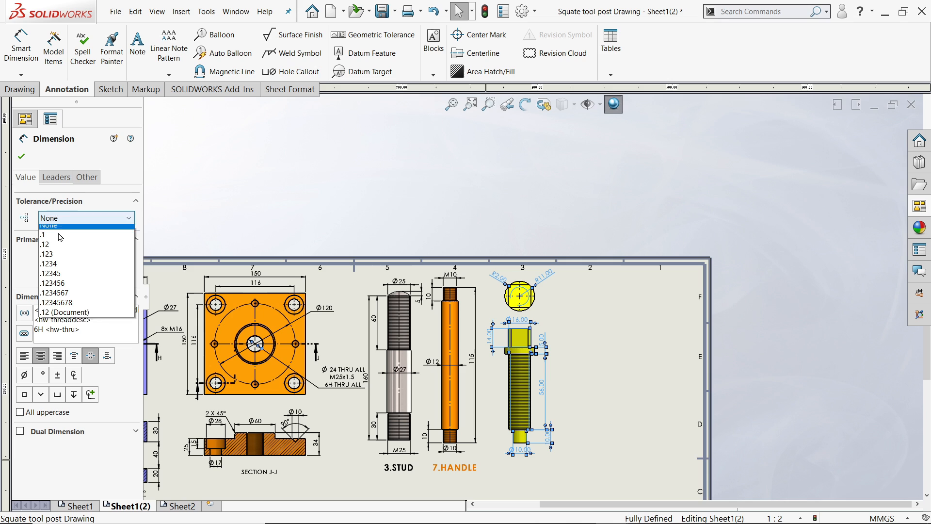
pyautogui.click(57, 230)
pyautogui.click(56, 178)
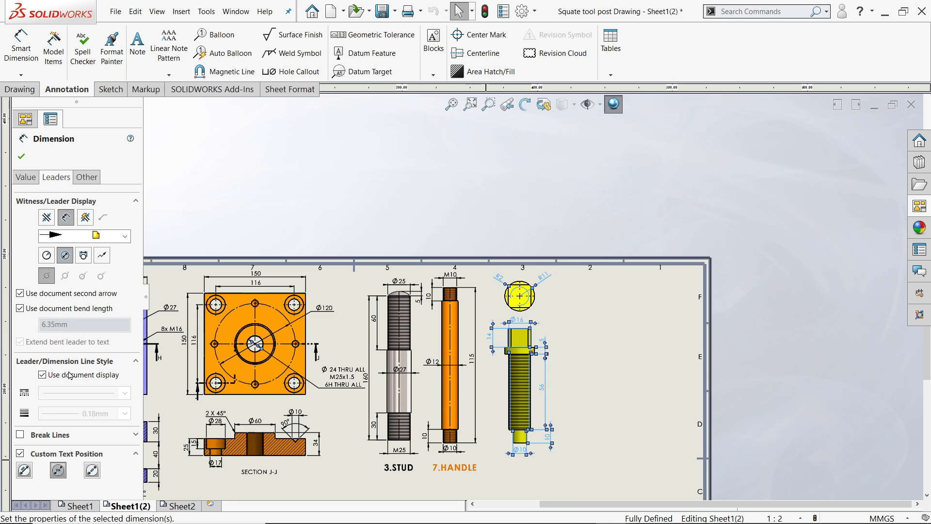
pyautogui.click(58, 474)
pyautogui.click(87, 177)
pyautogui.click(66, 330)
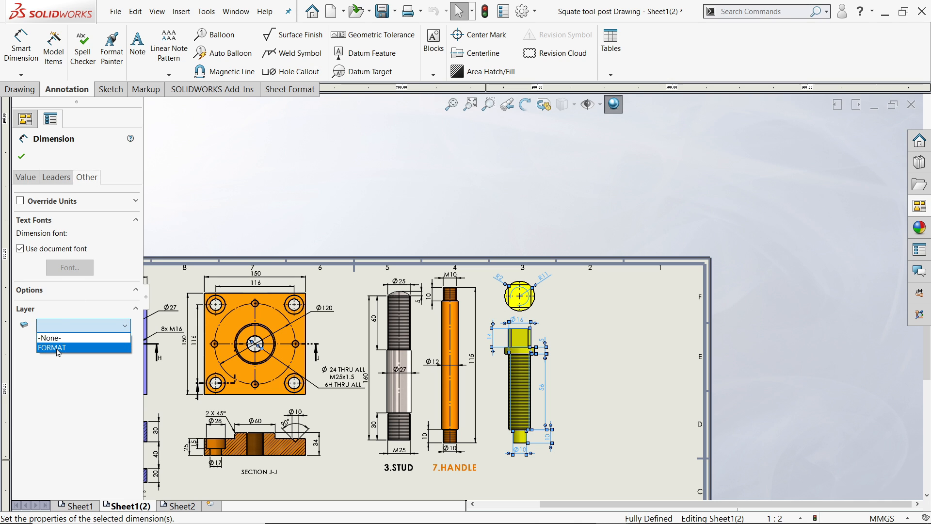
pyautogui.click(58, 348)
pyautogui.click(21, 157)
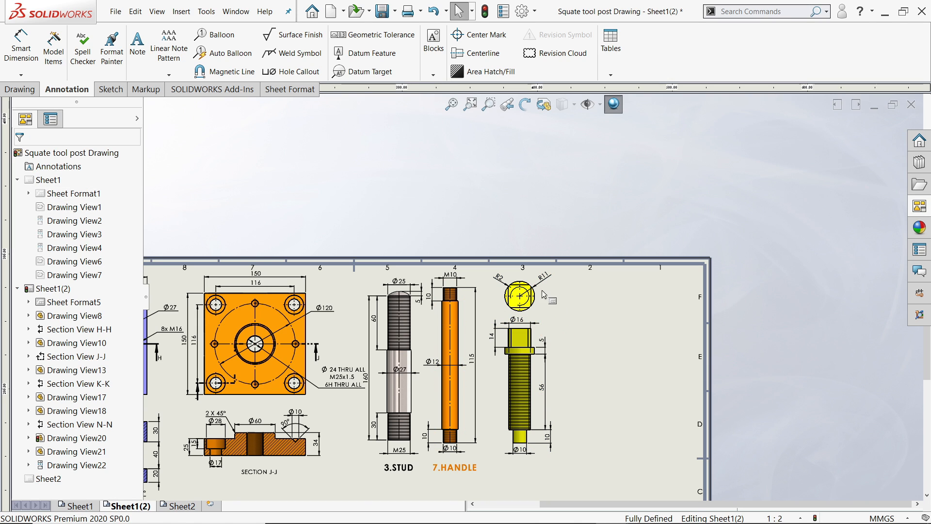
# Give the R2 and R11 dimensions in the set screw's top view horizontal text with bent leaders, using a custom text position.
pyautogui.scroll(-5, 542, 292)
pyautogui.click(544, 266)
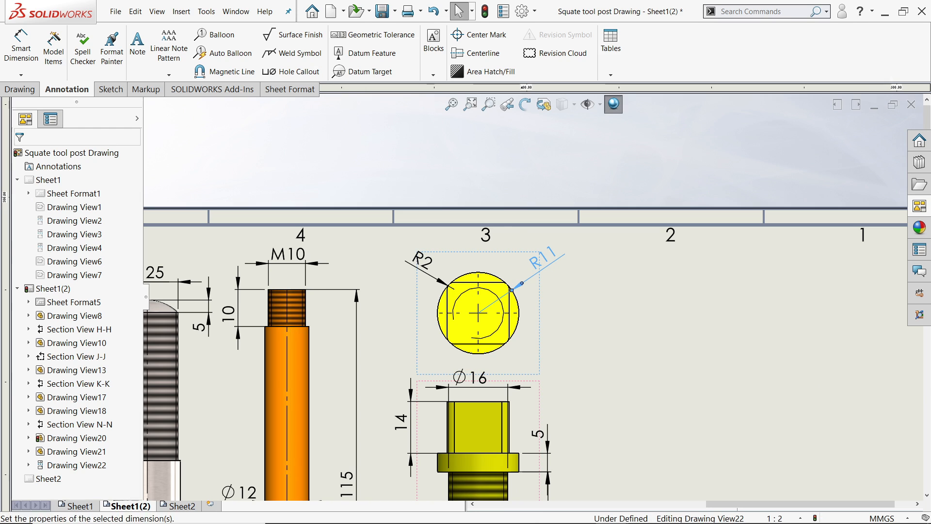
pyautogui.keyDown('ctrl'); pyautogui.click(427, 271); pyautogui.keyUp('ctrl')
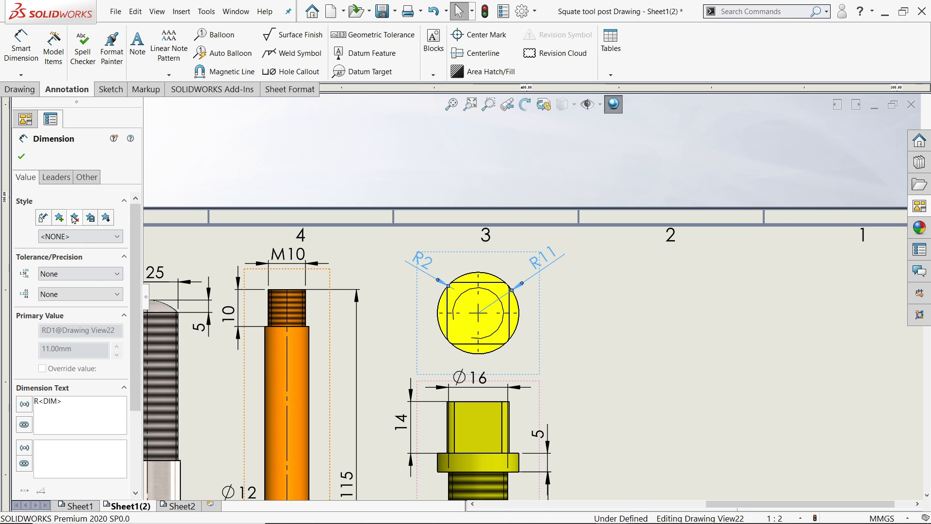
pyautogui.click(56, 178)
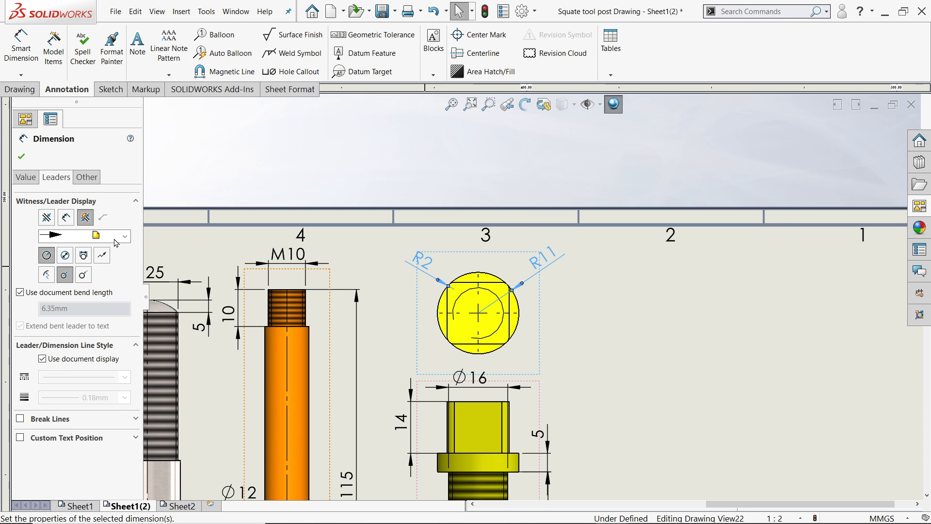
pyautogui.click(57, 442)
pyautogui.click(58, 456)
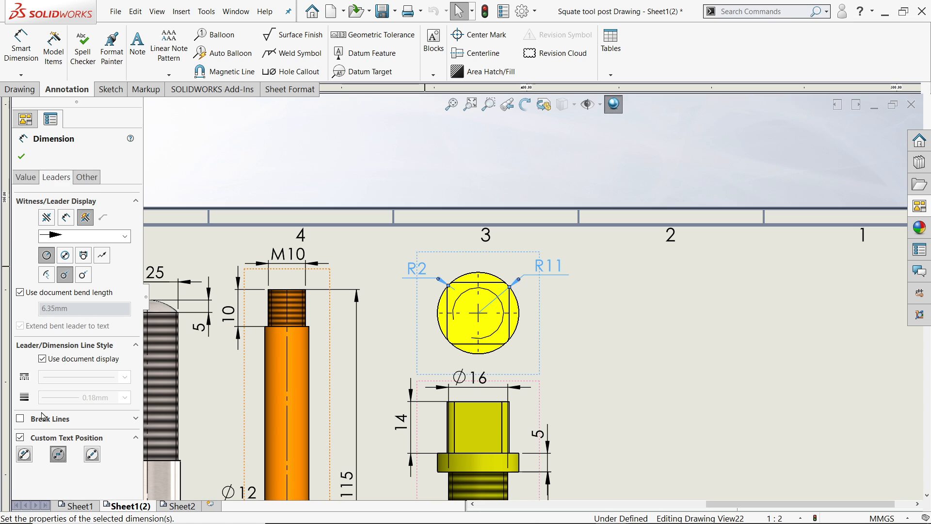
pyautogui.click(22, 156)
# Move the R11 and R2 dimensions closer to the circle in the set screw's top view.
pyautogui.scroll(-2, 574, 261)
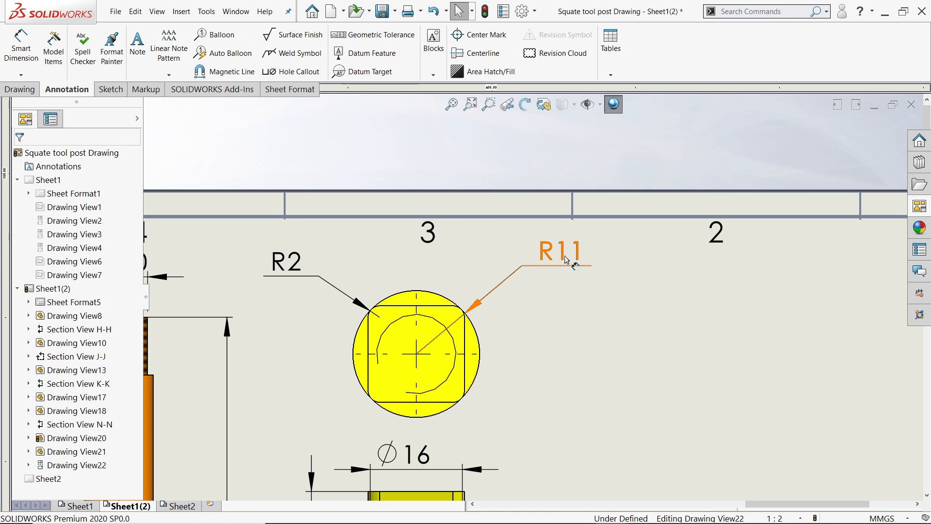
pyautogui.moveTo(566, 260); pyautogui.dragTo(534, 293)
pyautogui.moveTo(294, 270); pyautogui.dragTo(322, 286)
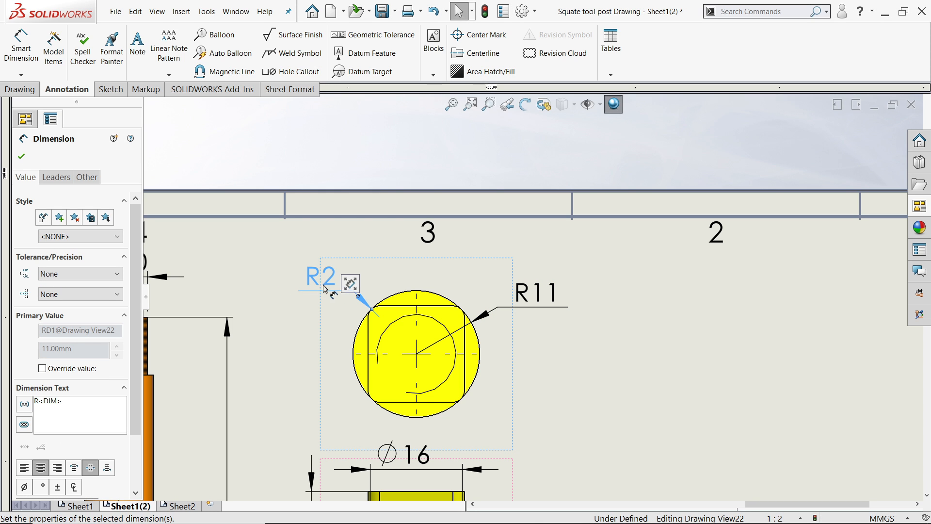
# Pull the 10 mm diameter closer beneath the set screw's tip, and move the 16 mm diameter from above the head to below it.
pyautogui.scroll(5, 526, 298)
pyautogui.scroll(-5, 470, 432)
pyautogui.click(388, 208)
pyautogui.moveTo(506, 181); pyautogui.dragTo(509, 359)
pyautogui.scroll(5, 510, 359)
pyautogui.scroll(-1, 538, 411)
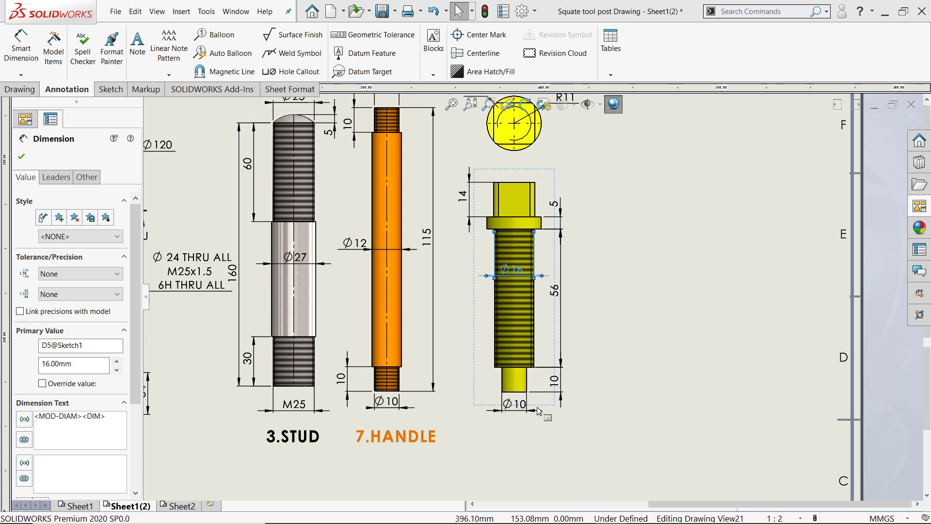
pyautogui.scroll(-2, 518, 388)
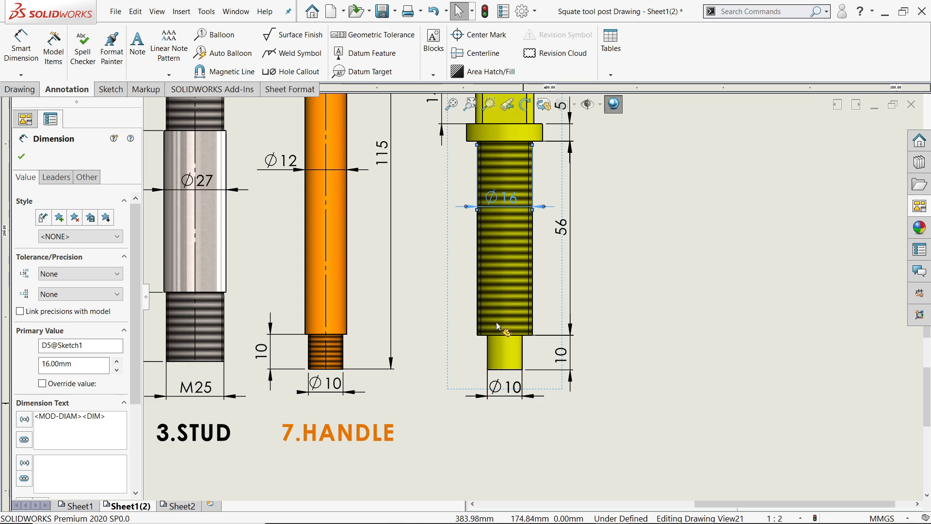
pyautogui.moveTo(506, 396); pyautogui.dragTo(508, 421)
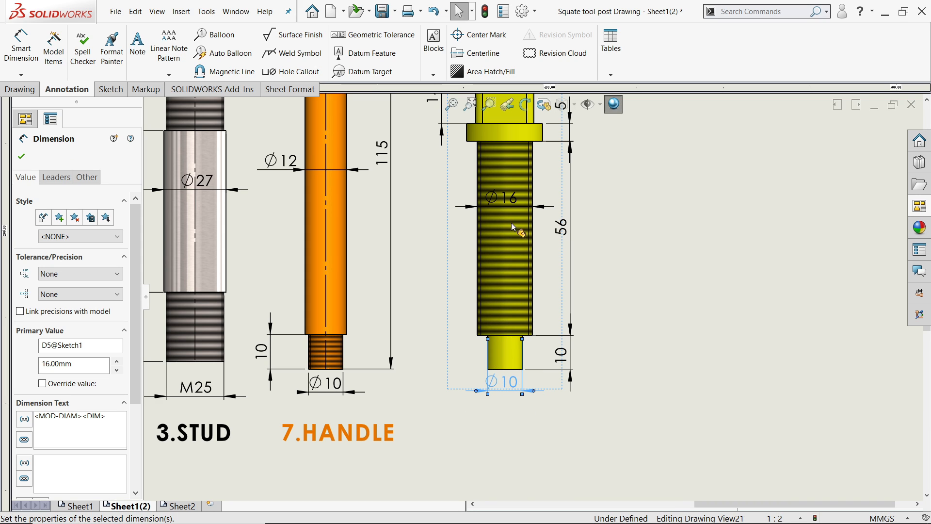
pyautogui.moveTo(504, 198); pyautogui.dragTo(508, 415)
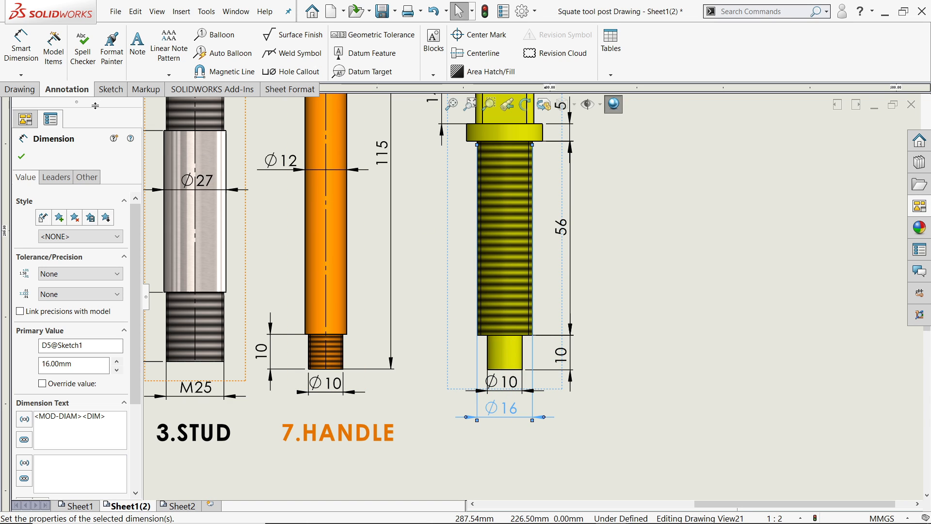
# Override the set screw's 16 mm diameter dimension with the value M16 and remove its diameter symbol.
pyautogui.doubleClick(505, 417)
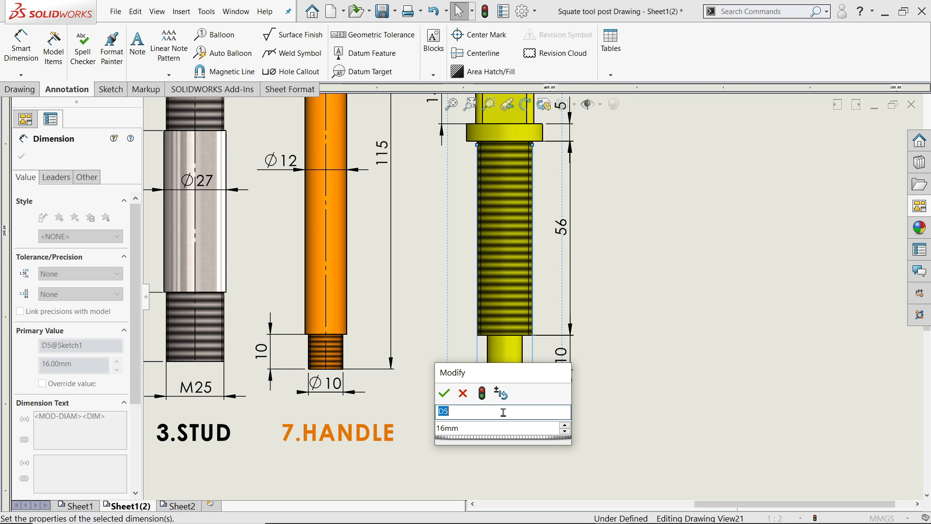
pyautogui.click(465, 398)
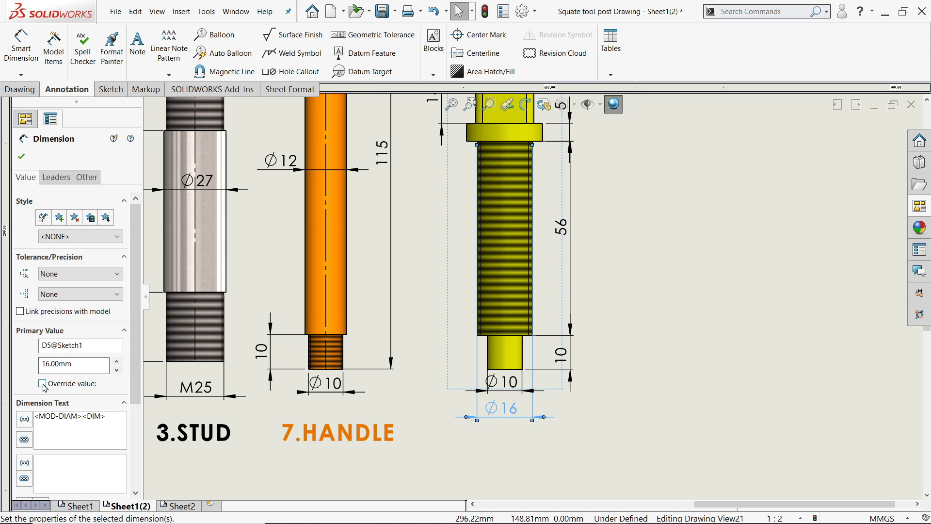
pyautogui.click(42, 383)
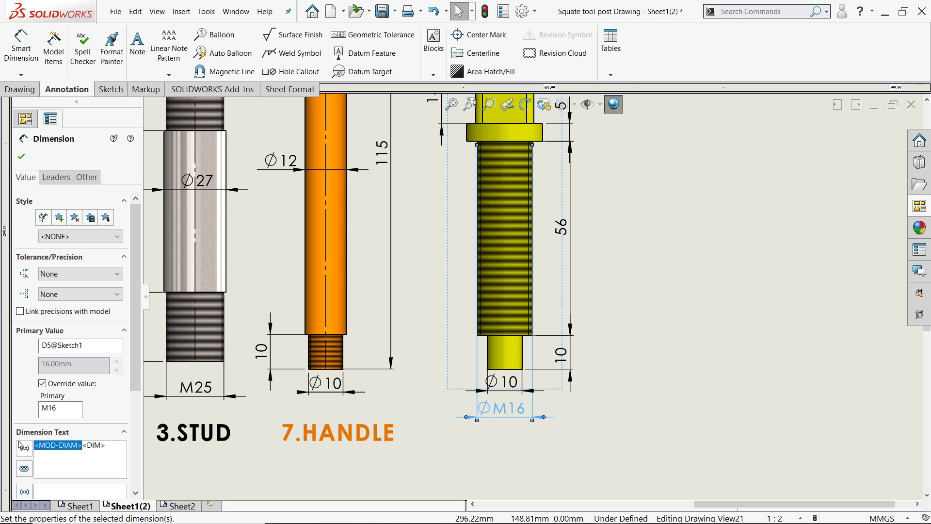
pyautogui.press('Delete')
pyautogui.click(22, 157)
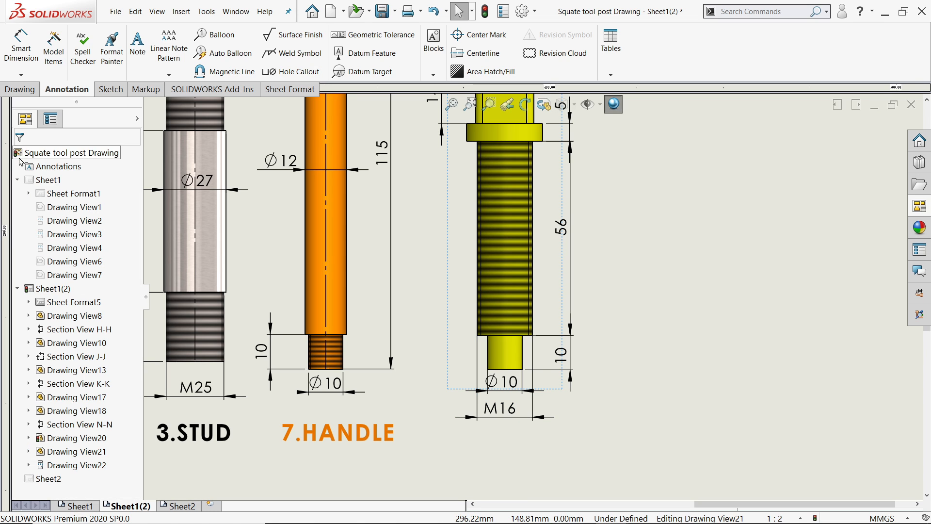
# Centre the 10 mm diameter dimension's text beneath the set screw's tip.
pyautogui.scroll(-2, 524, 413)
pyautogui.scroll(-2, 517, 378)
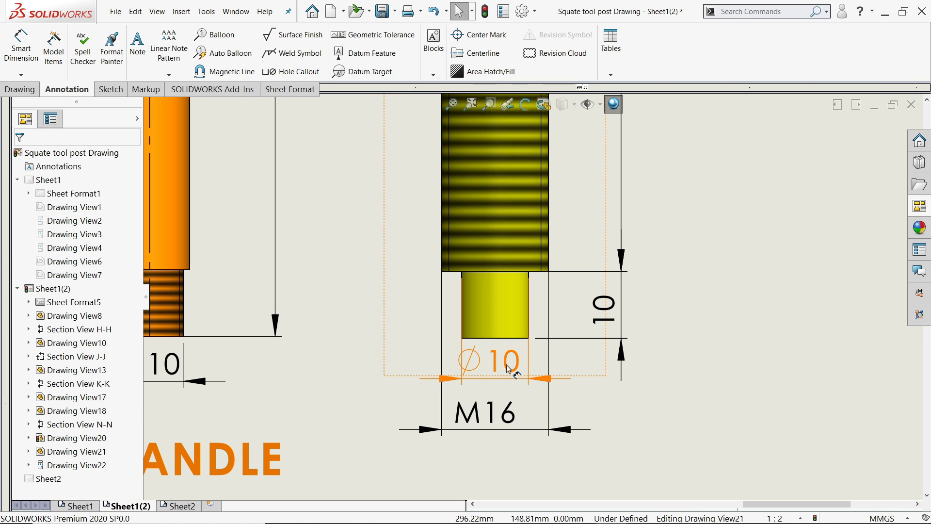
pyautogui.click(501, 373)
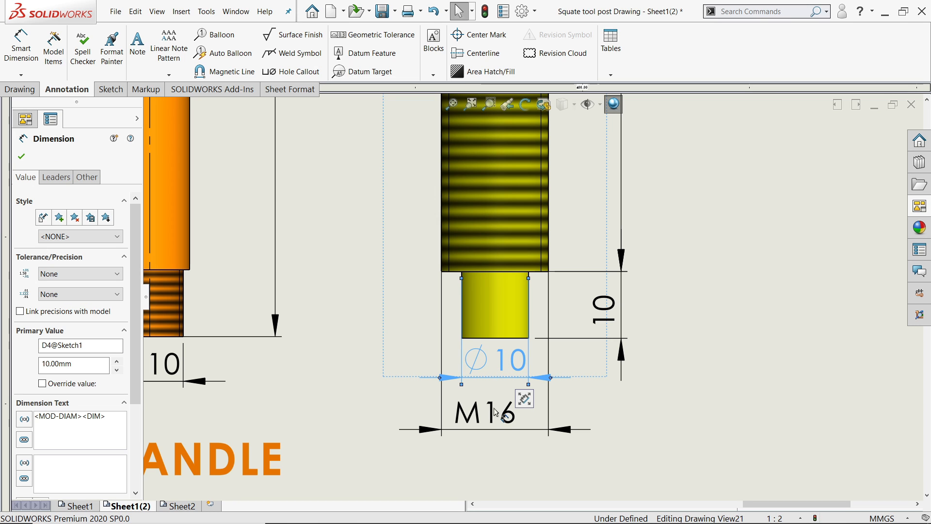
pyautogui.scroll(6, 546, 388)
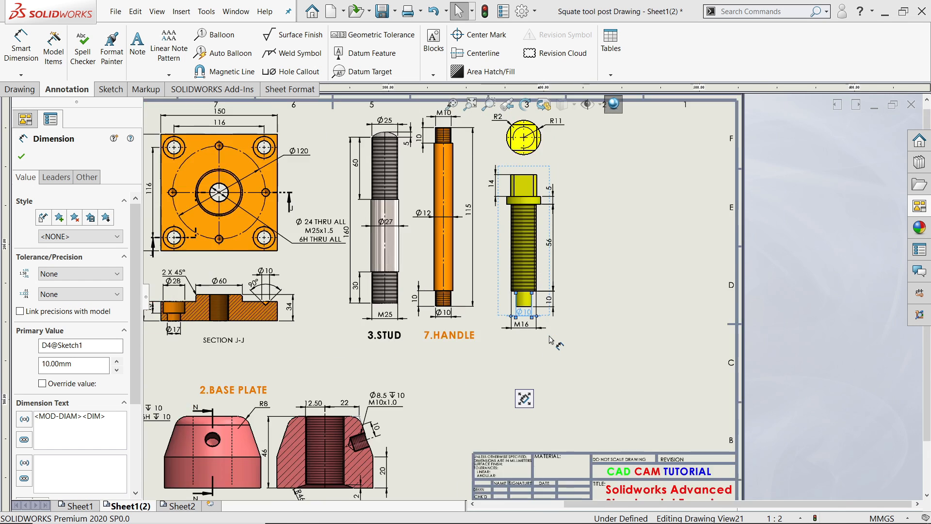
# Move the set screw's views closer to the handle and set a small gap between its front and top views.
pyautogui.scroll(-4, 553, 243)
pyautogui.scroll(-2, 552, 244)
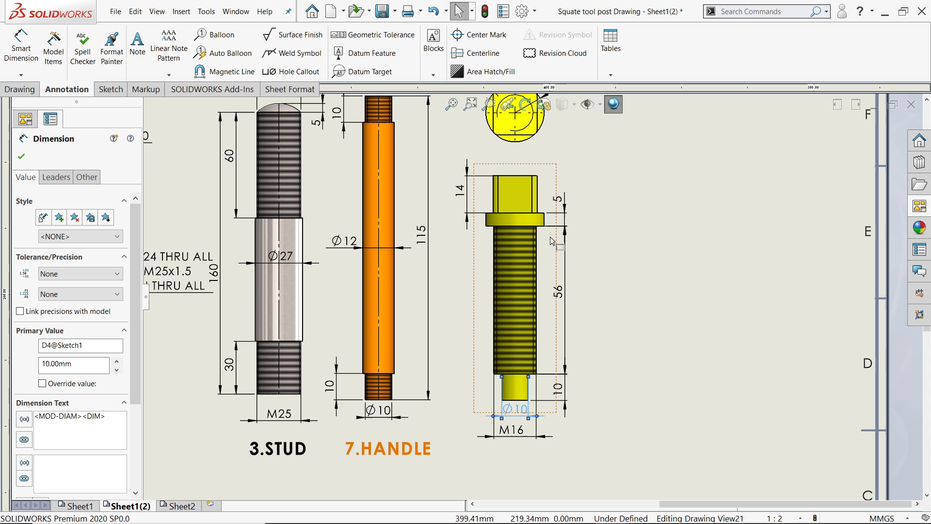
pyautogui.moveTo(547, 251); pyautogui.dragTo(534, 251)
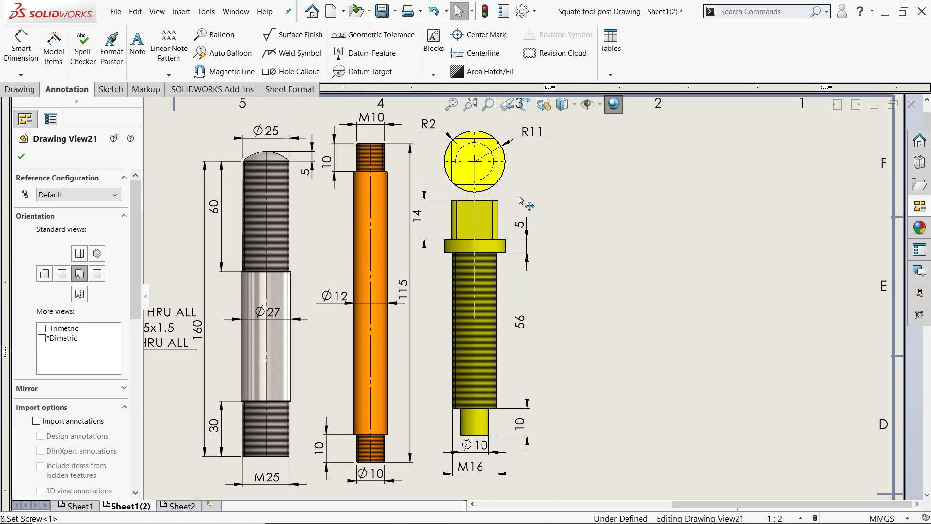
pyautogui.moveTo(519, 197); pyautogui.dragTo(520, 204)
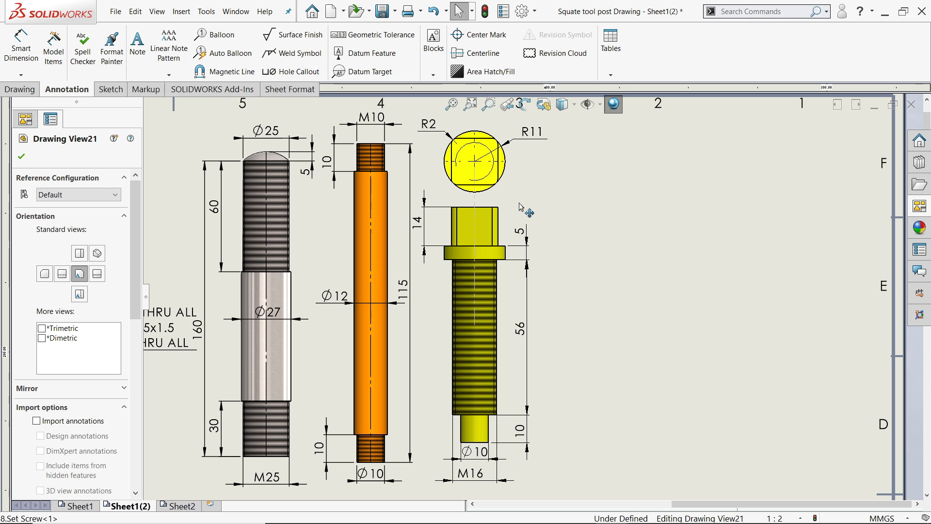
pyautogui.scroll(3, 518, 233)
pyautogui.scroll(-3, 585, 343)
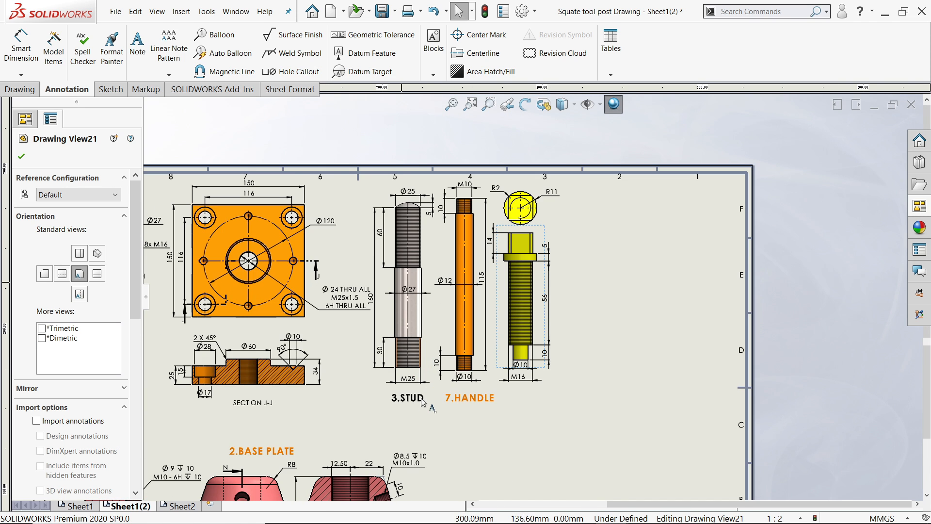
# Raise the set screw's M16 dimension slightly towards the 10 mm diameter and centre the stud's M25 text on its dimension line.
pyautogui.scroll(-3, 595, 349)
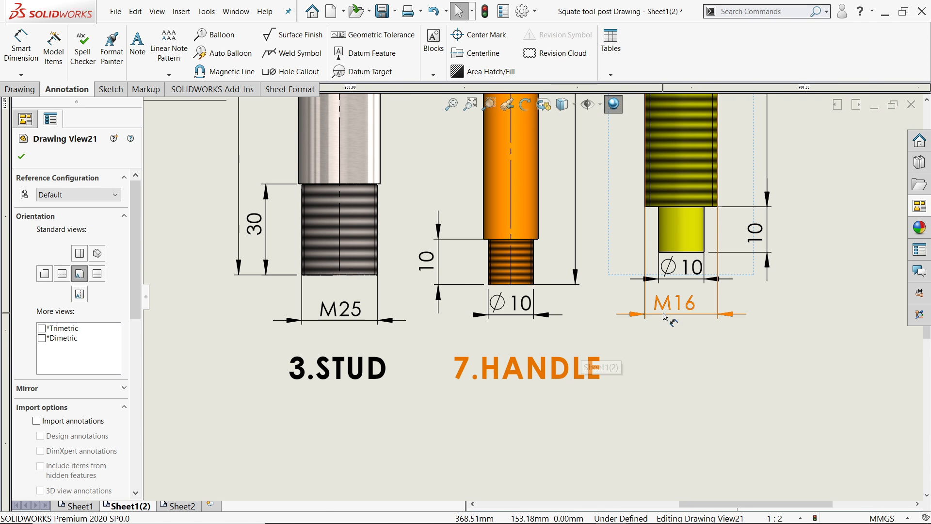
pyautogui.moveTo(677, 307); pyautogui.dragTo(679, 305)
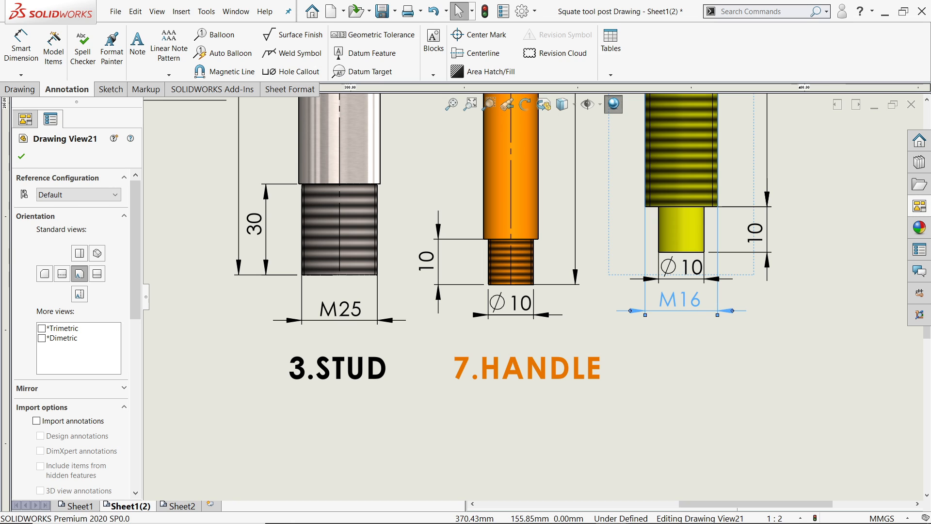
pyautogui.click(340, 314)
pyautogui.moveTo(341, 317)
pyautogui.mouseDown()
pyautogui.moveTo(340, 307)
pyautogui.moveTo(340, 316)
pyautogui.mouseUp()
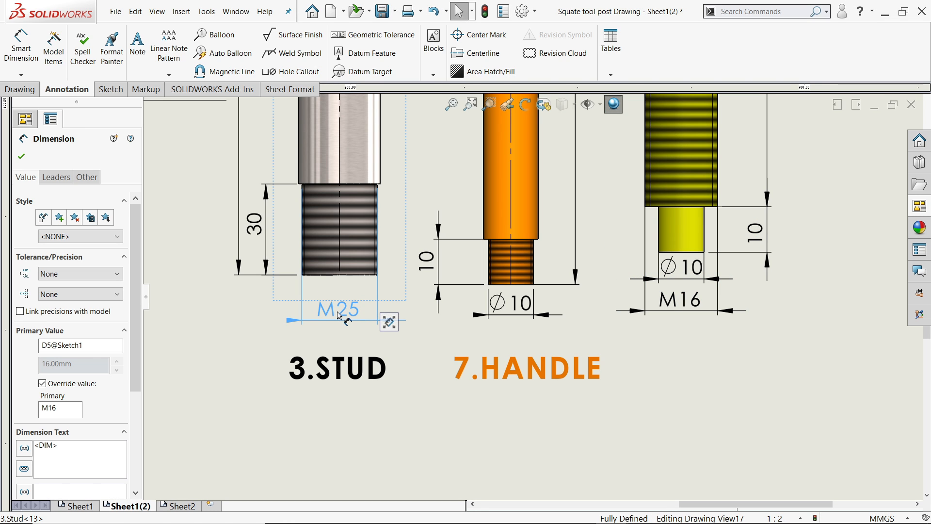
pyautogui.click(22, 156)
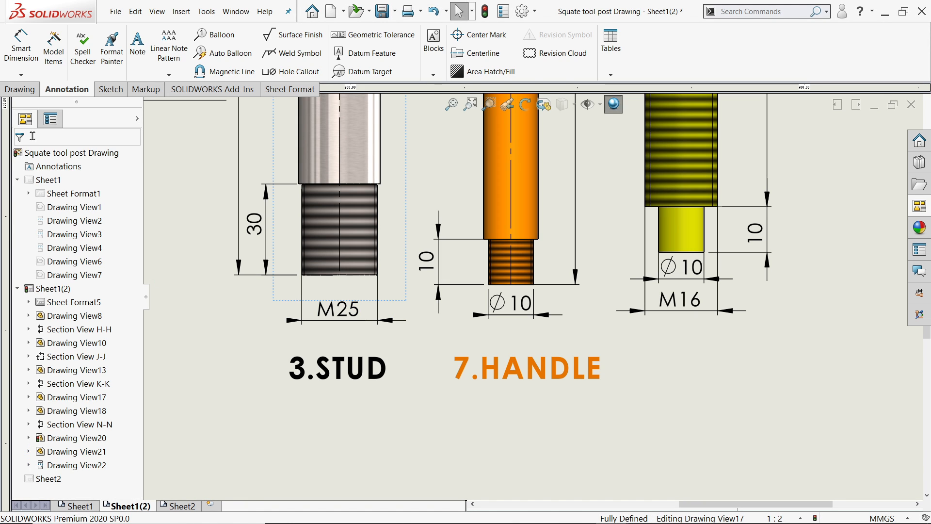
# Add a note reading 8.SET SCREW below the set screw's front view.
pyautogui.click(139, 51)
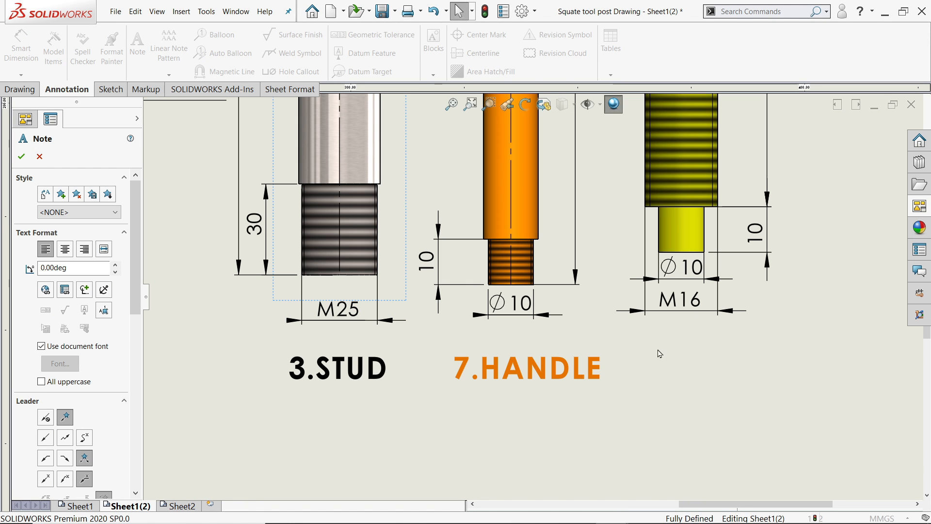
pyautogui.click(632, 352)
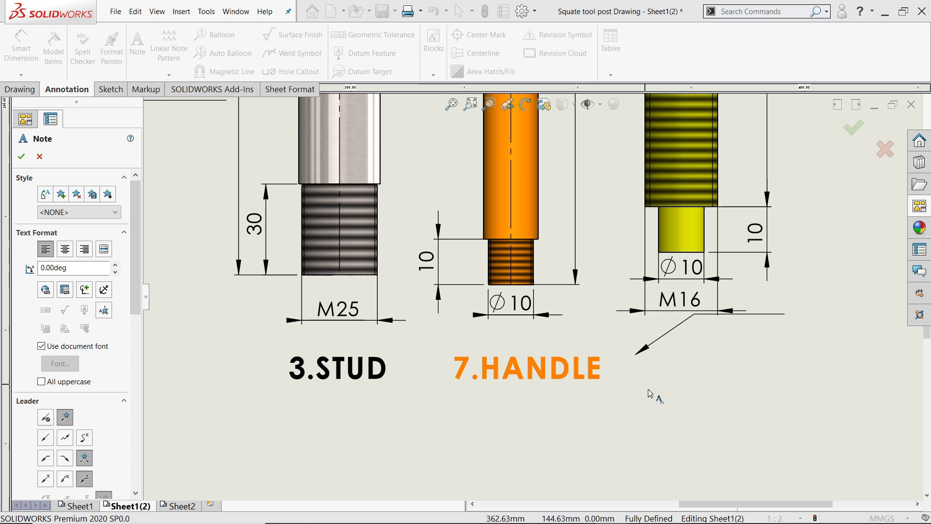
pyautogui.moveTo(652, 403); pyautogui.dragTo(890, 484)
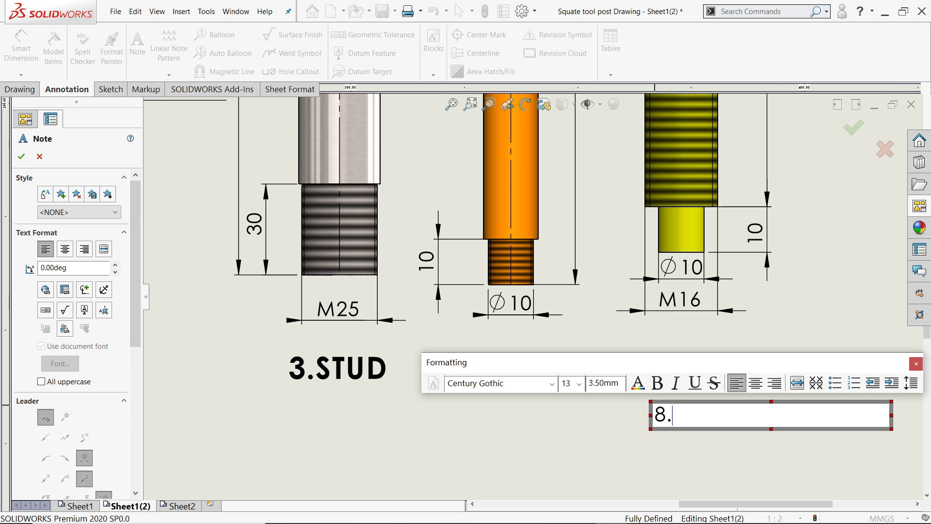
pyautogui.write('8.SET SCREW')
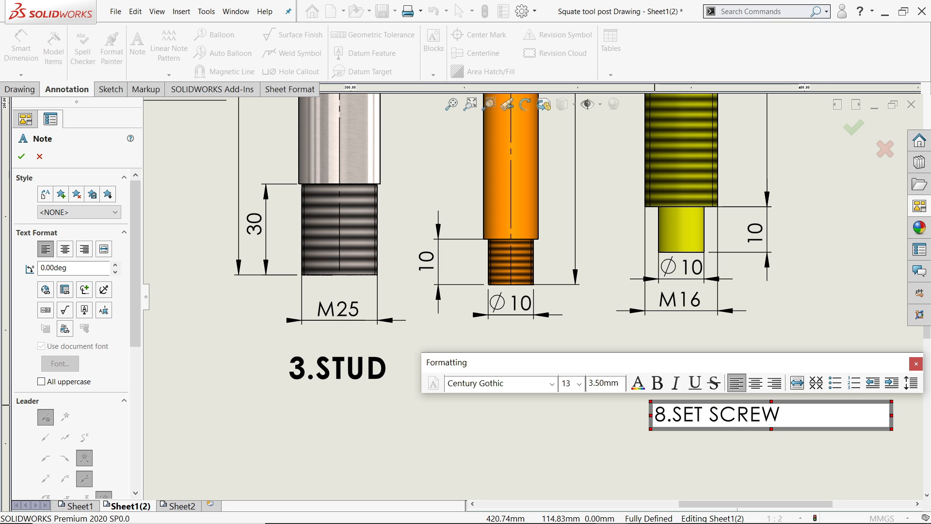
# Format the 8.SET SCREW note as bold, size 20, in the custom dark yellow colour matching the part.
pyautogui.moveTo(801, 415); pyautogui.dragTo(629, 415)
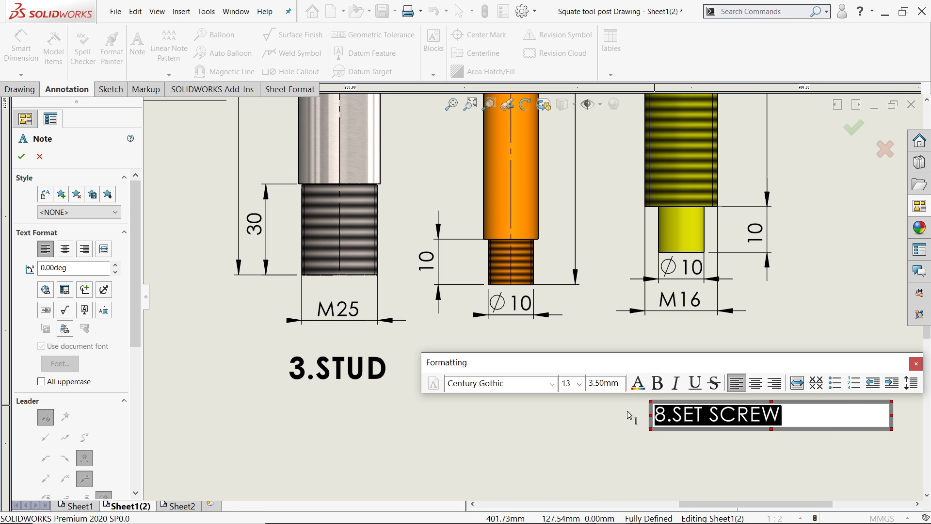
pyautogui.click(658, 383)
pyautogui.click(579, 383)
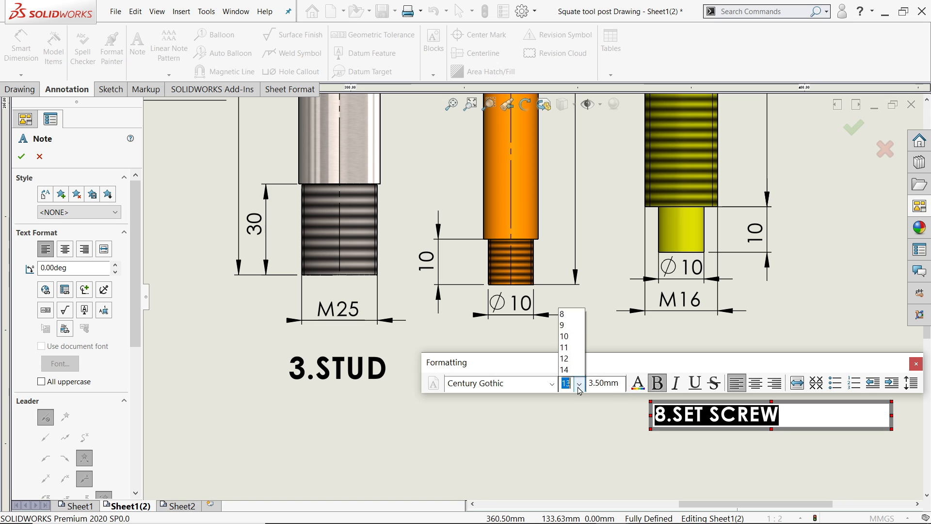
pyautogui.click(577, 292)
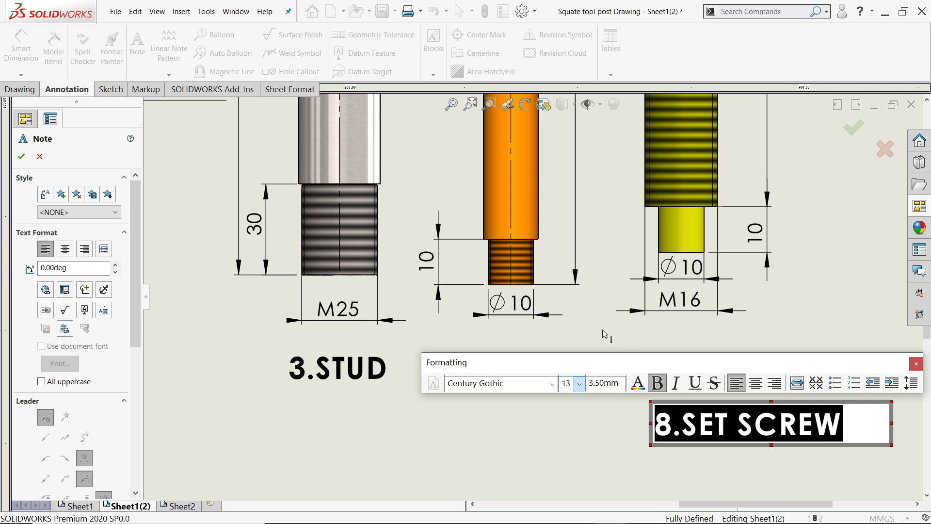
pyautogui.click(638, 382)
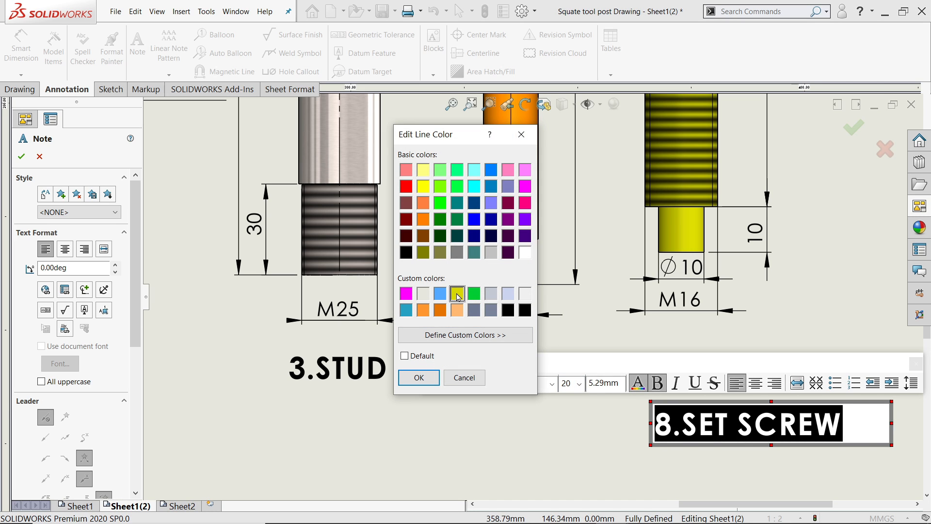
pyautogui.click(419, 378)
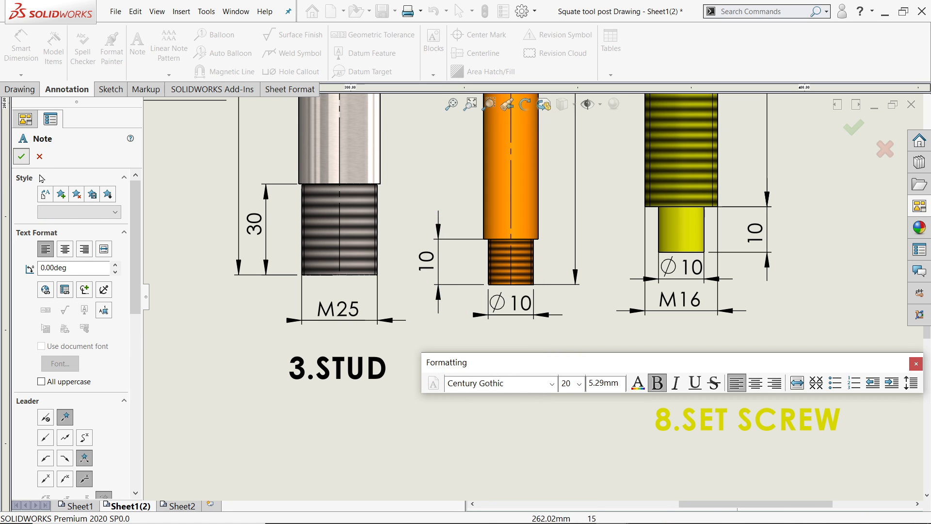
pyautogui.click(21, 156)
# Move the 8.SET SCREW label up beneath its part, level with the 7.HANDLE label.
pyautogui.scroll(4, 538, 301)
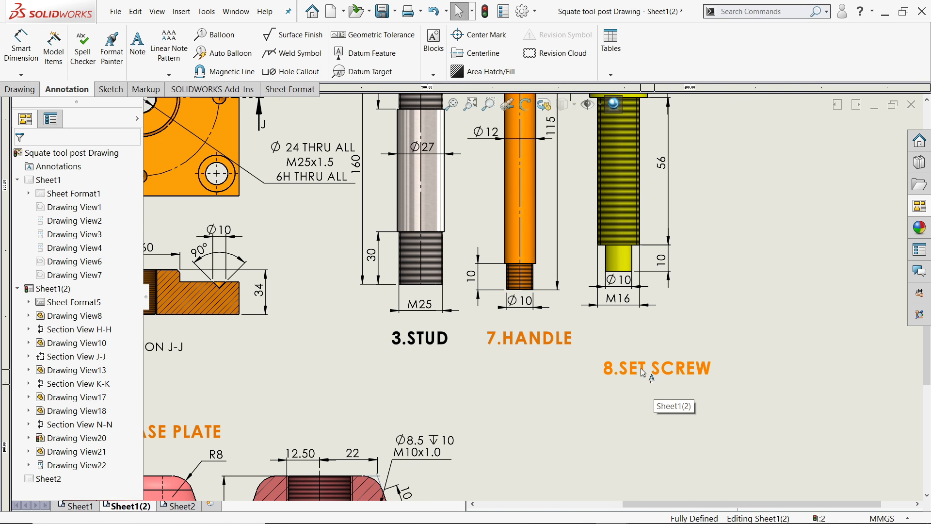
pyautogui.moveTo(642, 372); pyautogui.dragTo(631, 344)
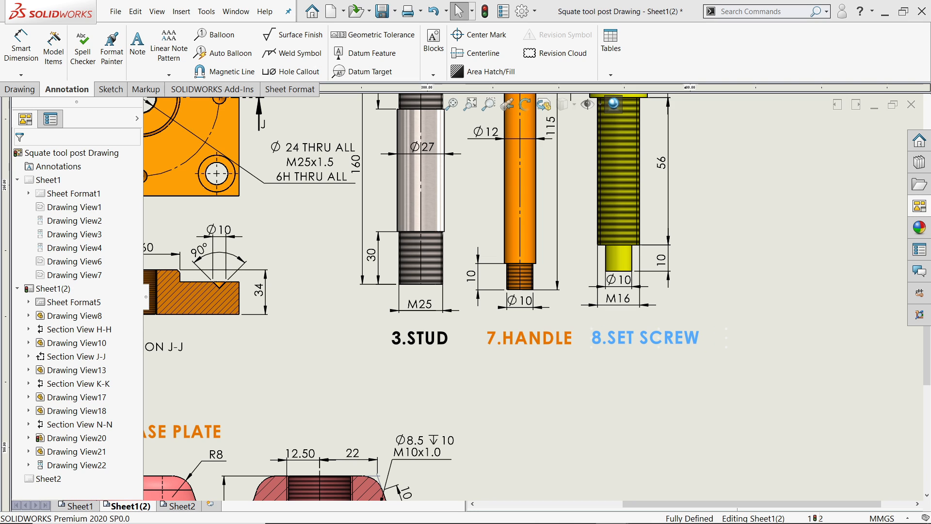
pyautogui.doubleClick(643, 342)
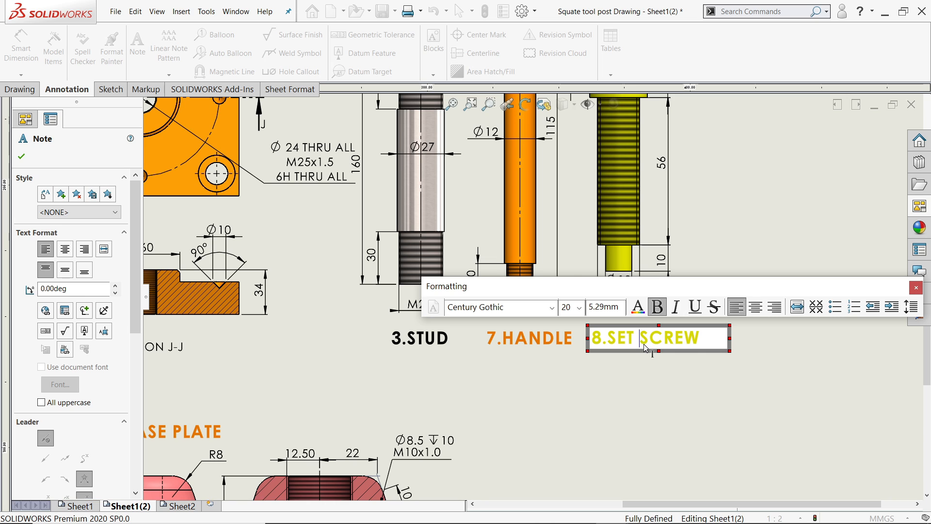
pyautogui.click(20, 158)
# Shift the 7.HANDLE, 3.STUD and 8.SET SCREW labels slightly to the left, keeping them in one line beneath their parts.
pyautogui.scroll(4, 651, 351)
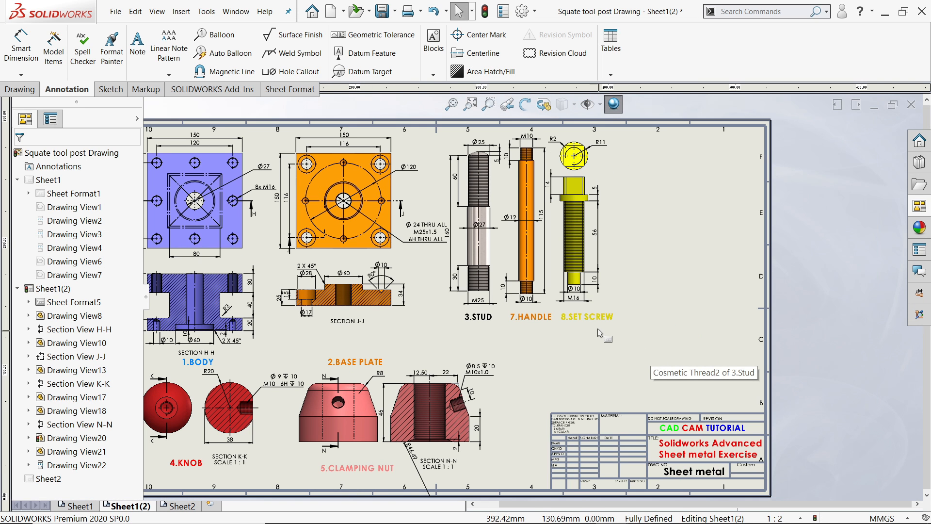
pyautogui.scroll(-3, 542, 166)
pyautogui.click(595, 272)
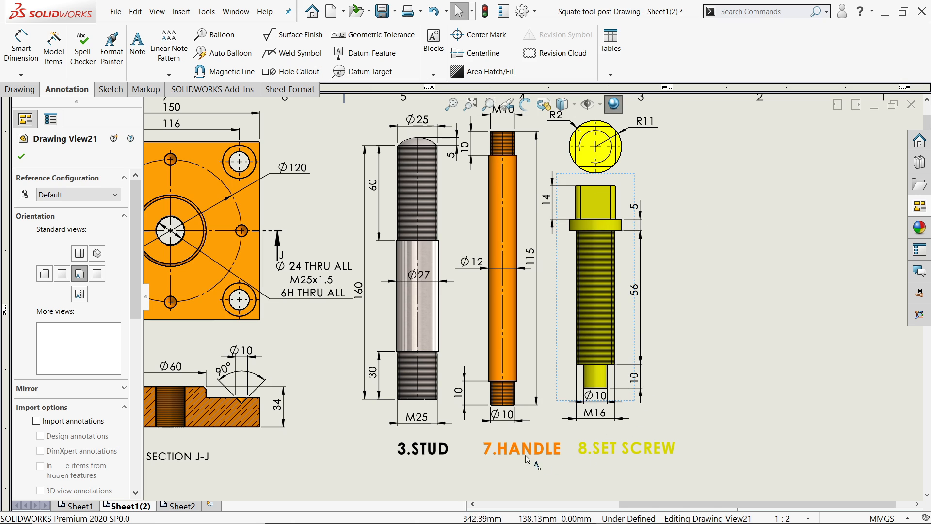
pyautogui.moveTo(521, 453); pyautogui.dragTo(504, 455)
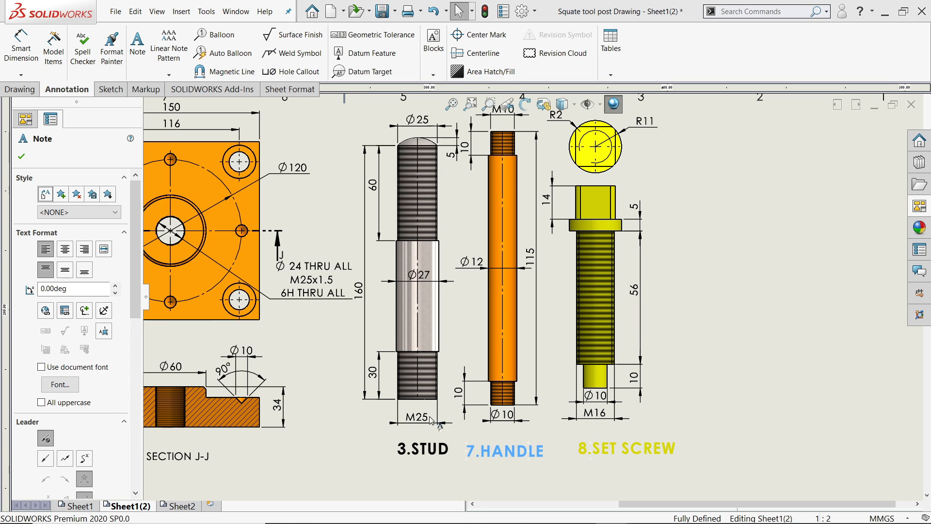
pyautogui.click(420, 452)
pyautogui.moveTo(419, 450); pyautogui.dragTo(418, 450)
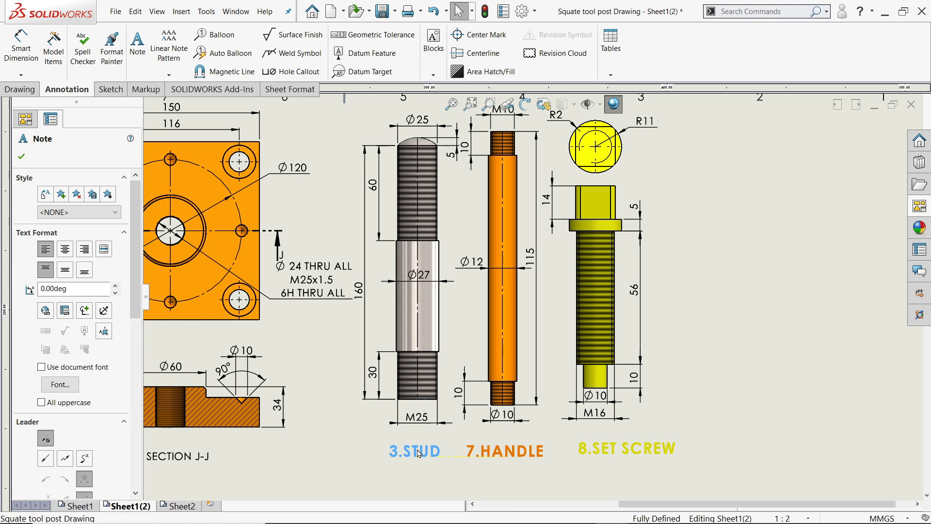
pyautogui.moveTo(626, 449); pyautogui.dragTo(612, 451)
pyautogui.click(21, 156)
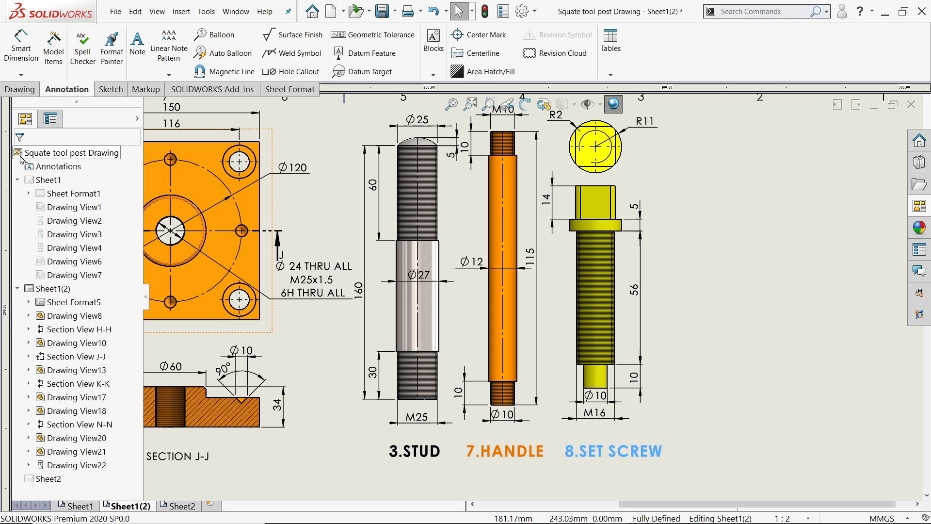
# Load the views of the part 6.M16 Bolt for placement in the sheet's free area above the title block.
pyautogui.scroll(3, 533, 295)
pyautogui.scroll(4, 677, 289)
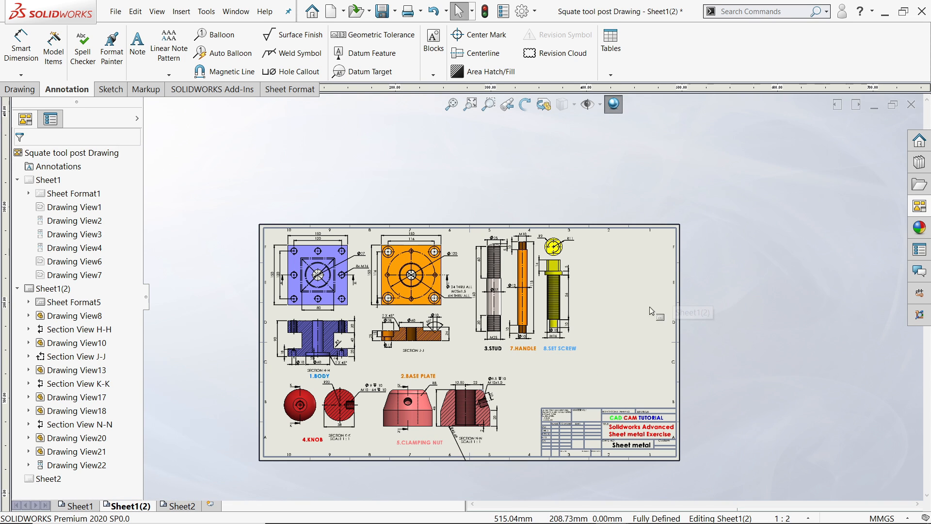
pyautogui.scroll(-2, 659, 306)
pyautogui.scroll(-1, 530, 377)
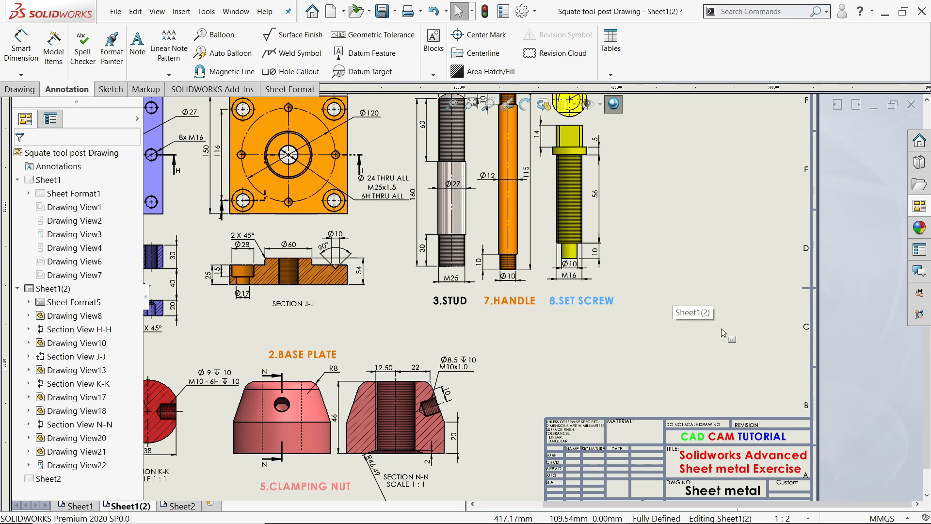
pyautogui.click(919, 206)
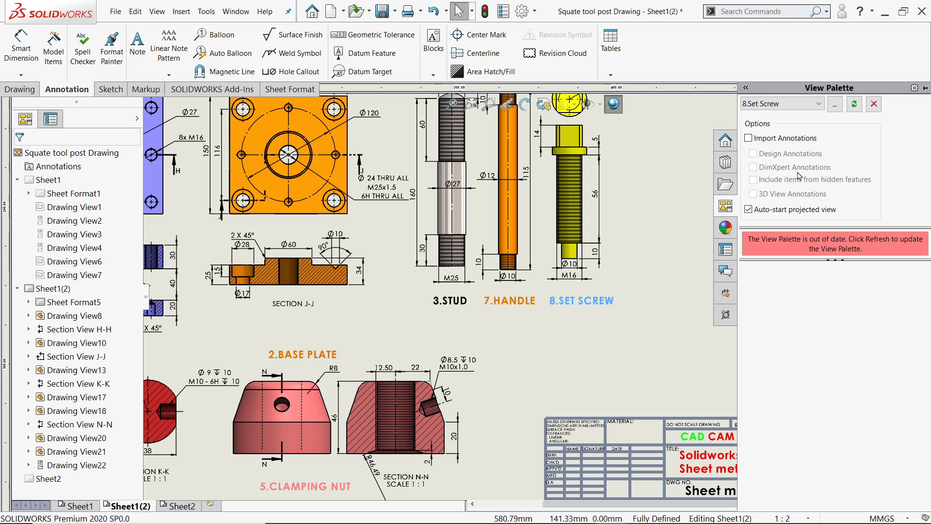
pyautogui.click(815, 107)
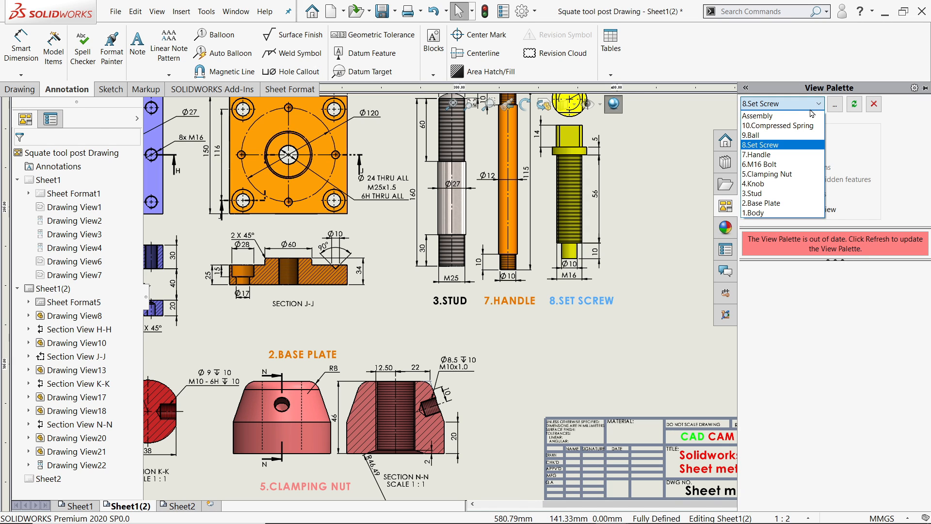
pyautogui.click(761, 164)
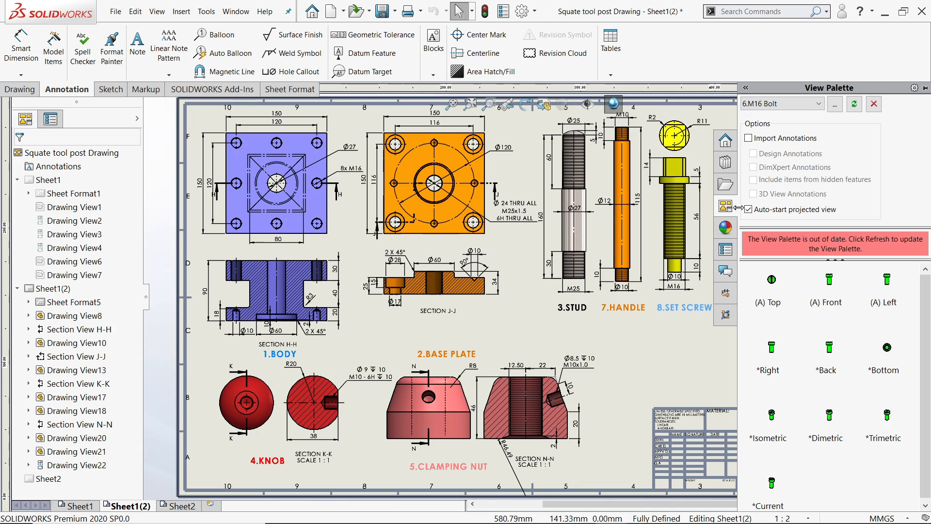
pyautogui.scroll(4, 502, 275)
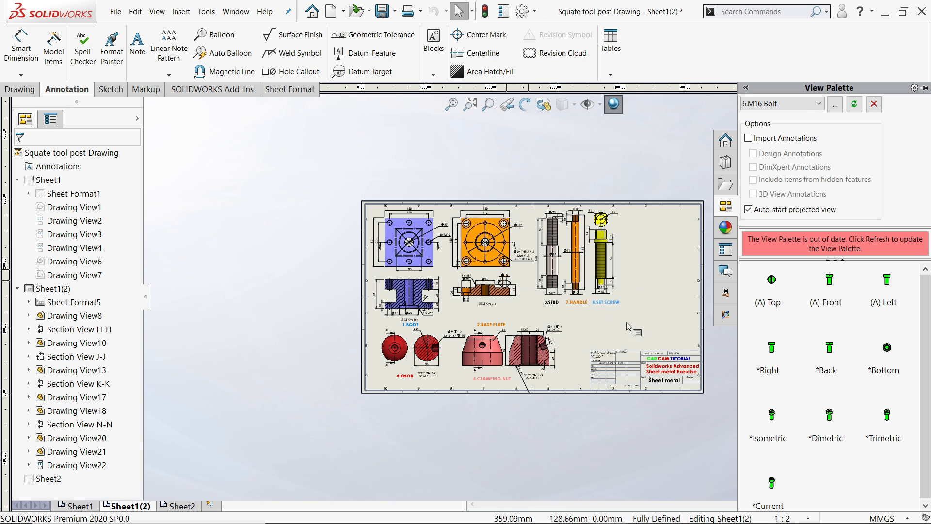
pyautogui.scroll(-2, 639, 324)
pyautogui.scroll(-1, 639, 324)
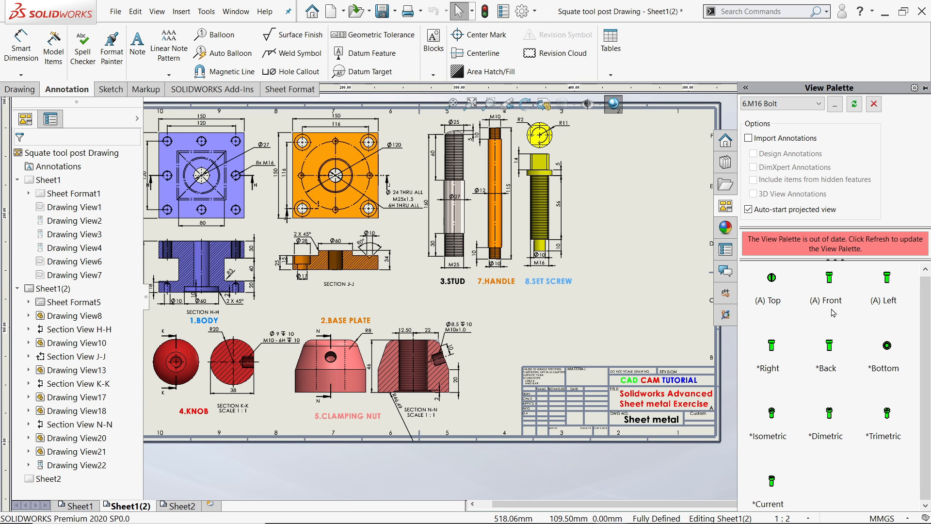
# Place the M16 bolt's front view in the free area below the 8.SET SCREW label, with a custom scale of 1:1.
pyautogui.moveTo(833, 290); pyautogui.dragTo(523, 320)
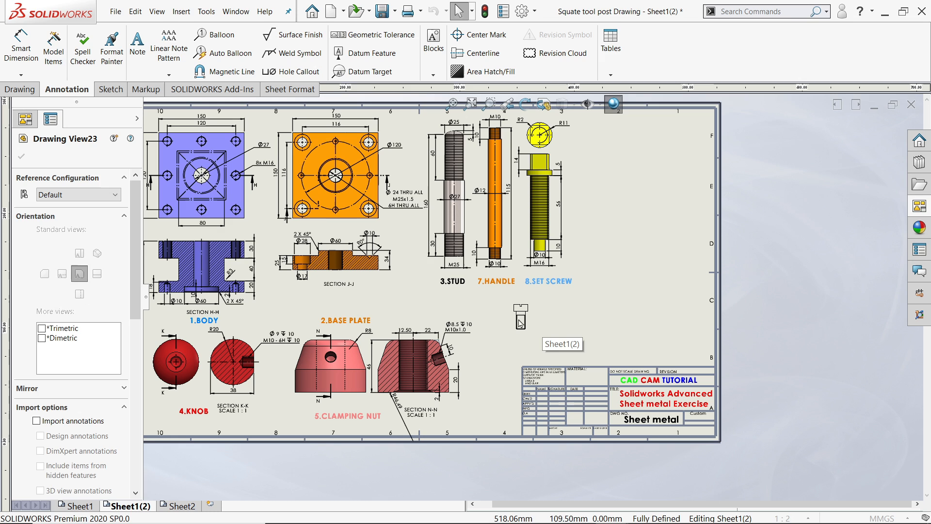
pyautogui.click(21, 156)
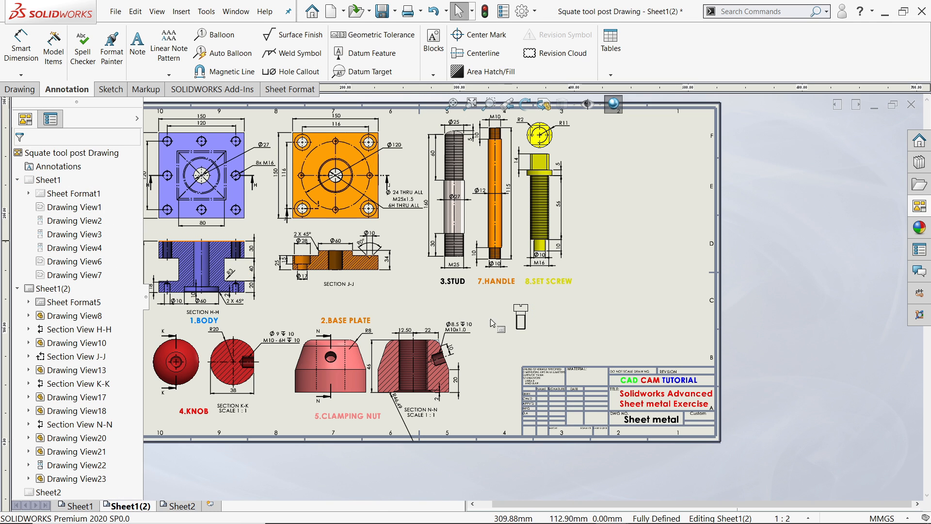
pyautogui.scroll(-5, 517, 335)
pyautogui.click(567, 317)
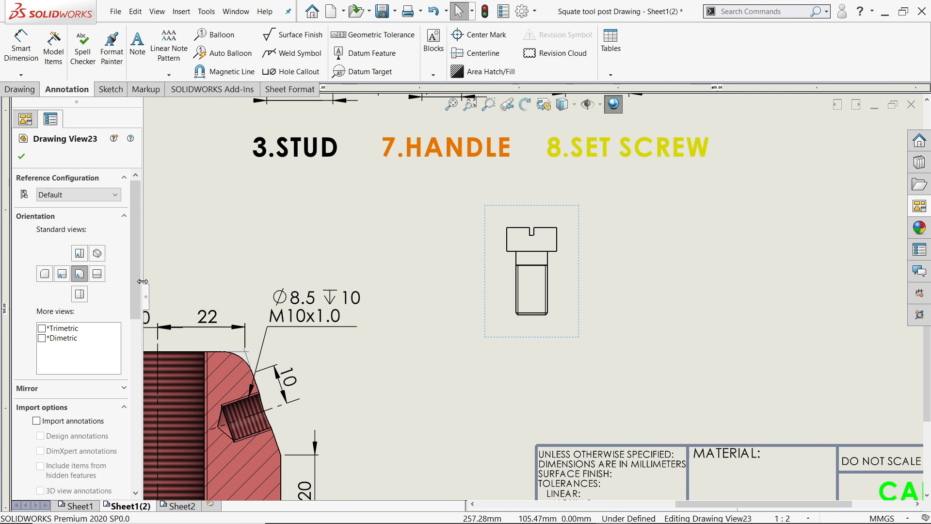
pyautogui.scroll(-5, 102, 394)
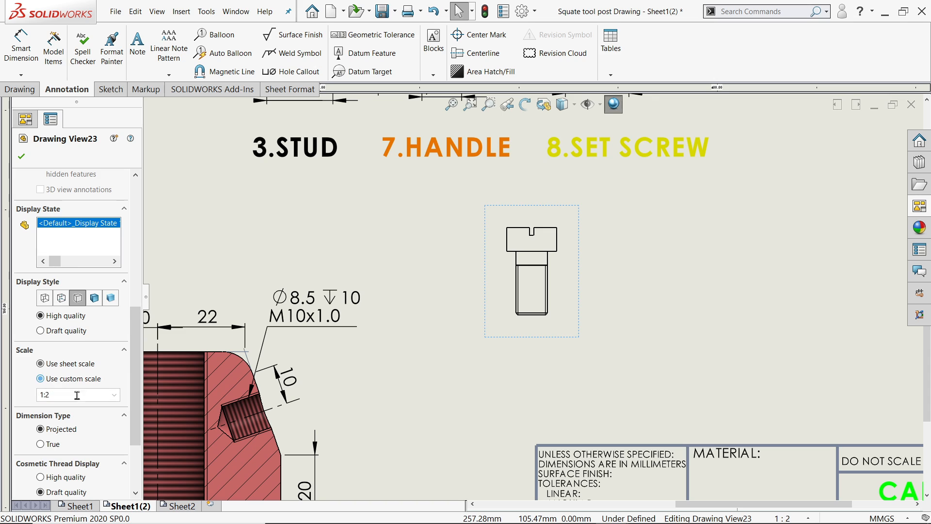
pyautogui.click(115, 396)
pyautogui.click(71, 260)
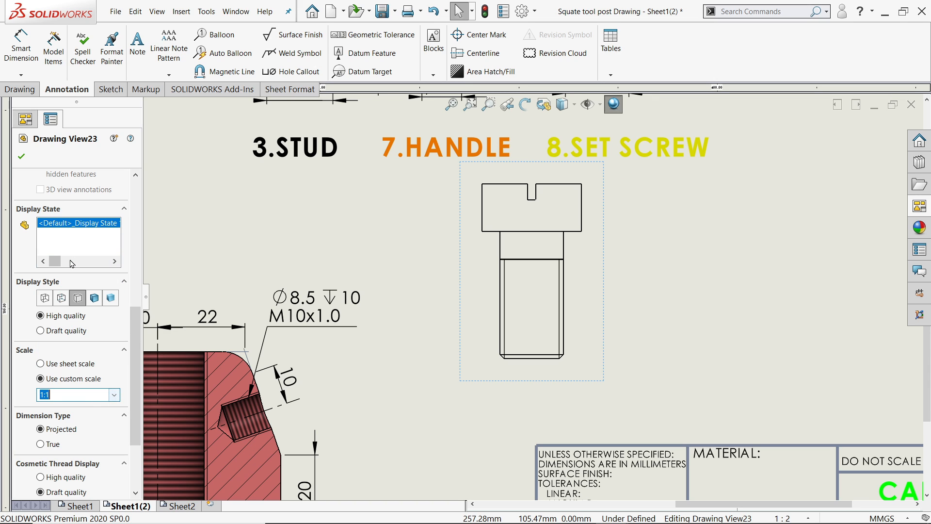
# Display the bolt view as shaded with edges in high quality.
pyautogui.click(94, 298)
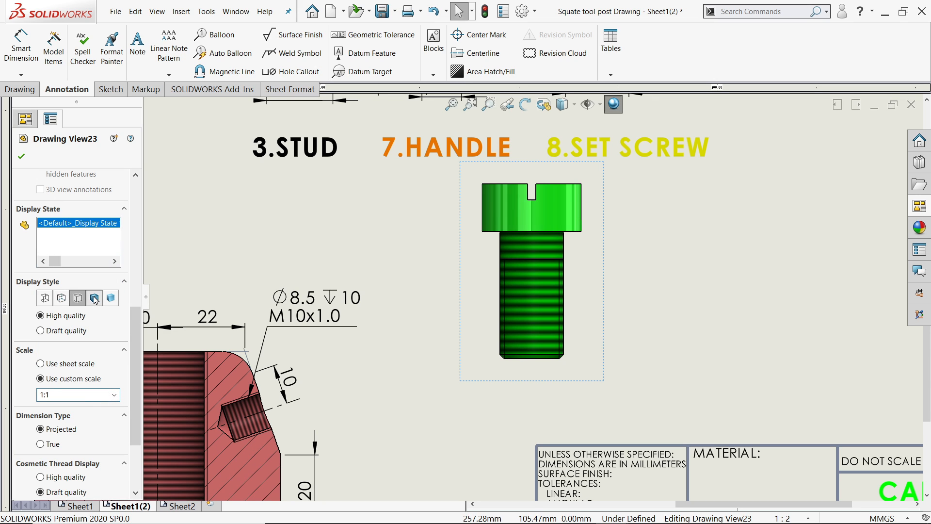
pyautogui.click(60, 326)
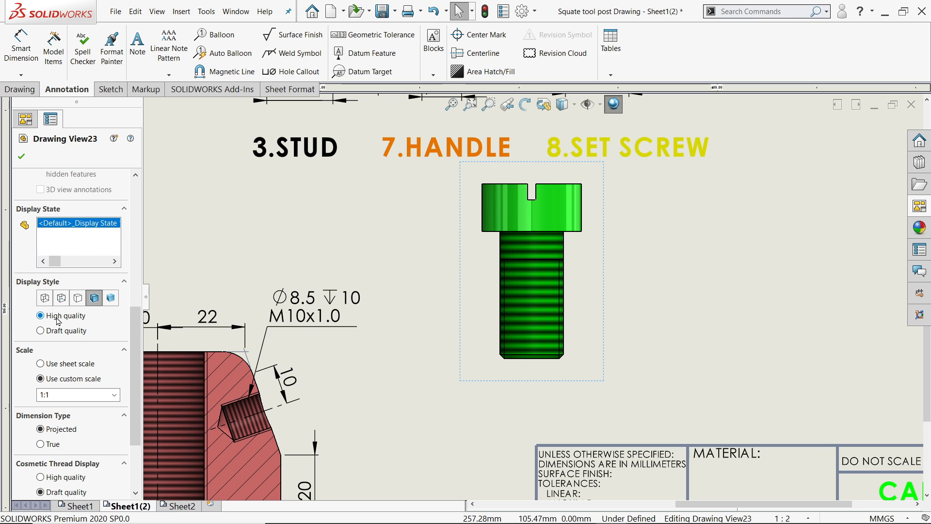
pyautogui.click(22, 156)
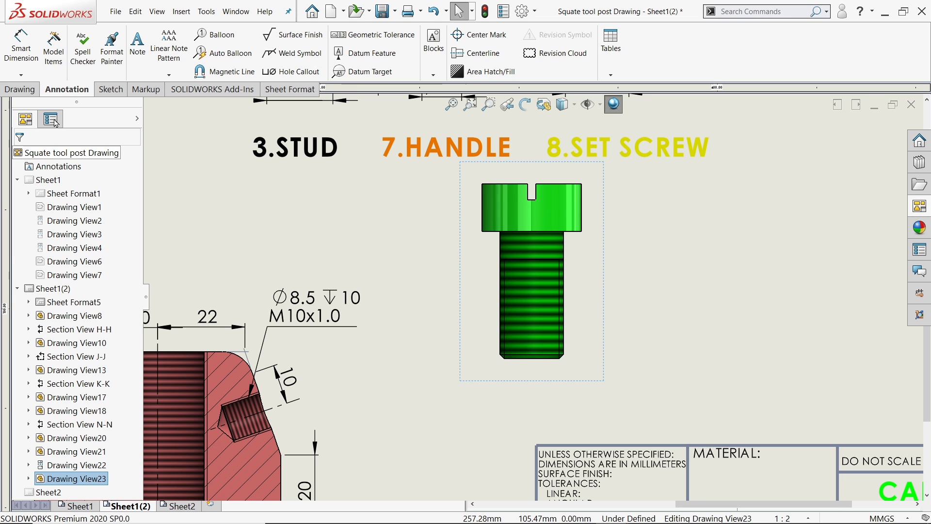
# Insert the model dimensions from the entire model into the bolt view and move the view slightly down.
pyautogui.click(53, 48)
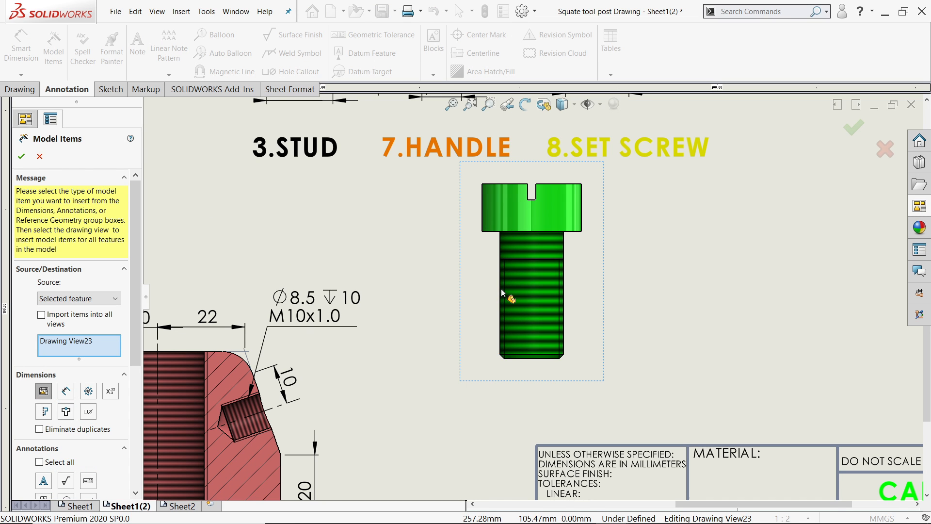
pyautogui.click(21, 156)
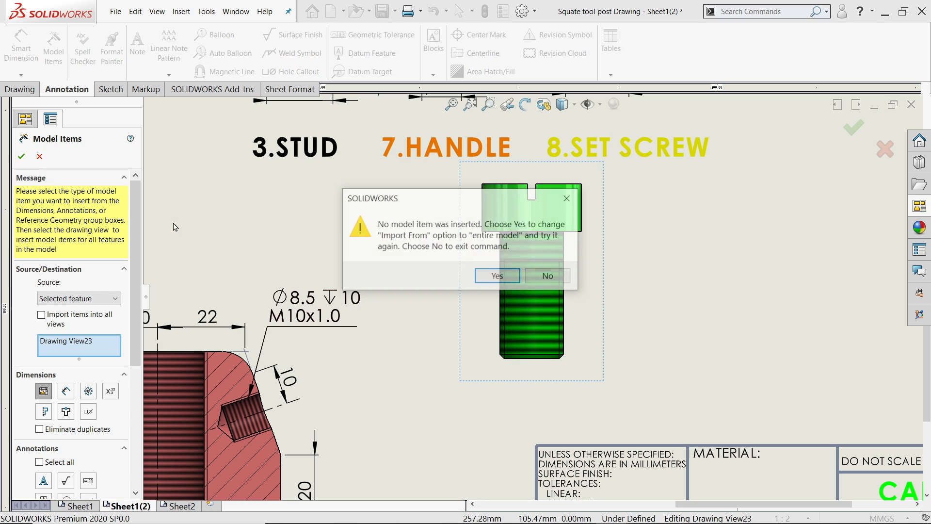
pyautogui.click(492, 275)
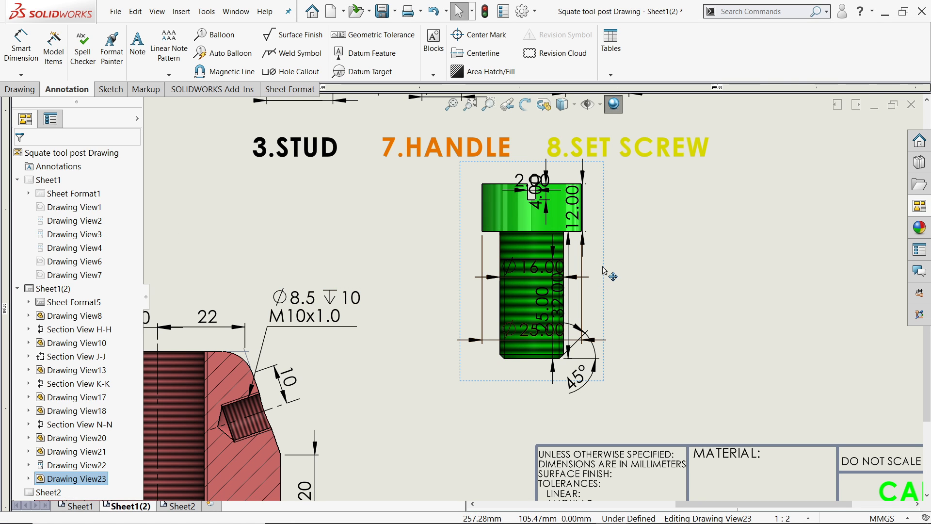
pyautogui.moveTo(604, 270); pyautogui.dragTo(606, 293)
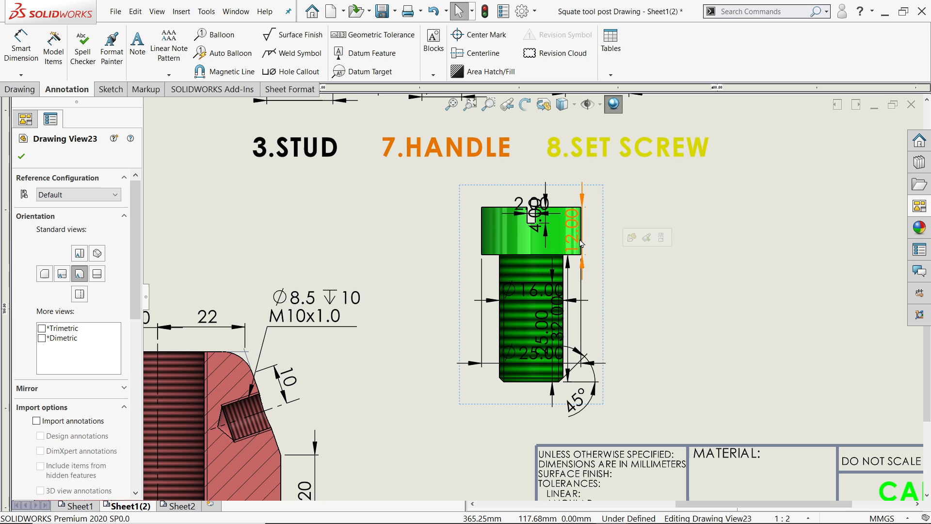
# Spread out the bolt's dimensions: 12 and 32 to its right, 4 and 25 to its left, 2 and Ø25 above the head.
pyautogui.moveTo(578, 238); pyautogui.dragTo(617, 238)
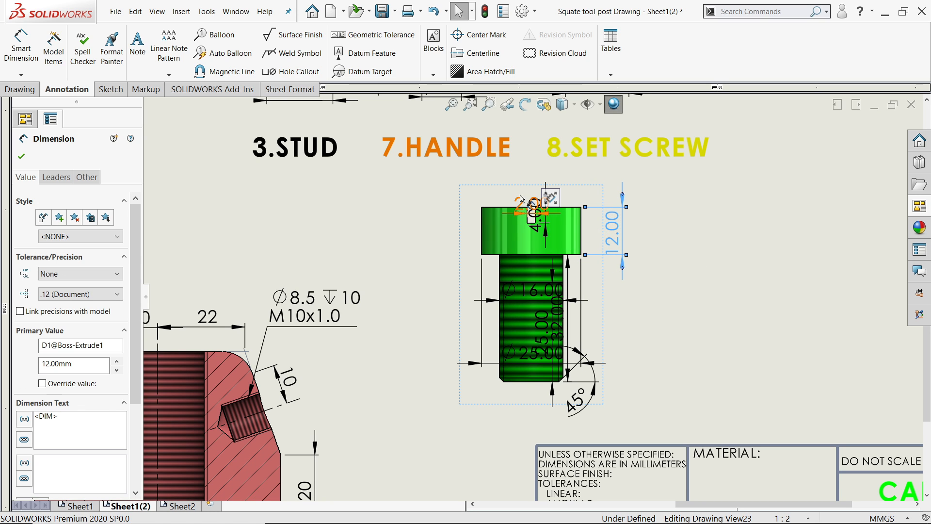
pyautogui.moveTo(547, 221); pyautogui.dragTo(435, 216)
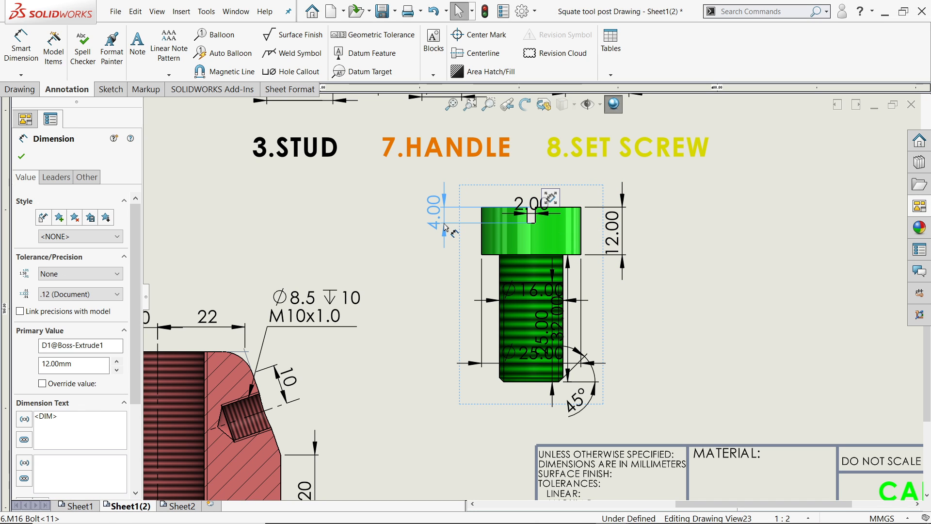
pyautogui.moveTo(524, 203); pyautogui.dragTo(526, 181)
pyautogui.moveTo(570, 323); pyautogui.dragTo(617, 324)
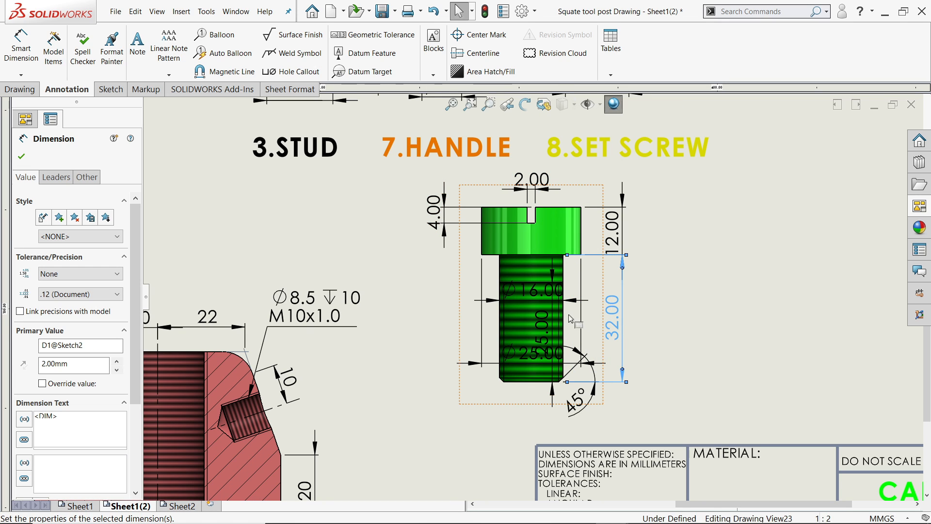
pyautogui.moveTo(549, 332); pyautogui.dragTo(442, 329)
pyautogui.moveTo(532, 335); pyautogui.dragTo(533, 141)
pyautogui.scroll(4, 585, 295)
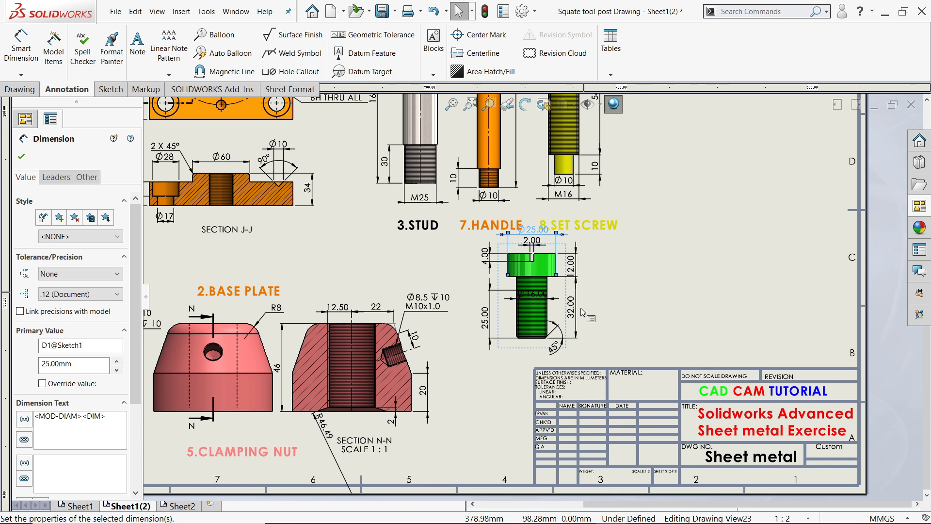
# Delete the 45° chamfer angle dimension and move the Ø16 dimension below the bolt's threaded end.
pyautogui.scroll(-3, 567, 294)
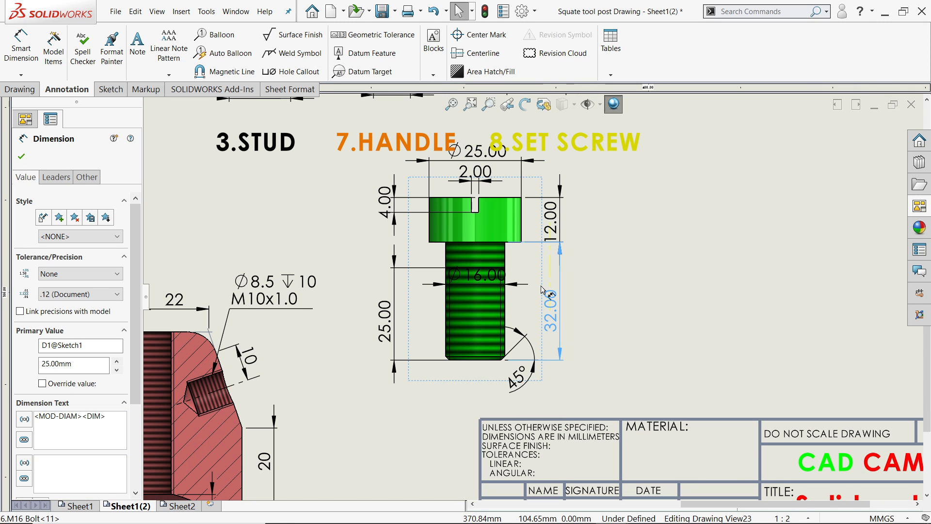
pyautogui.click(544, 277)
pyautogui.moveTo(446, 382); pyautogui.dragTo(446, 398)
pyautogui.scroll(-2, 528, 390)
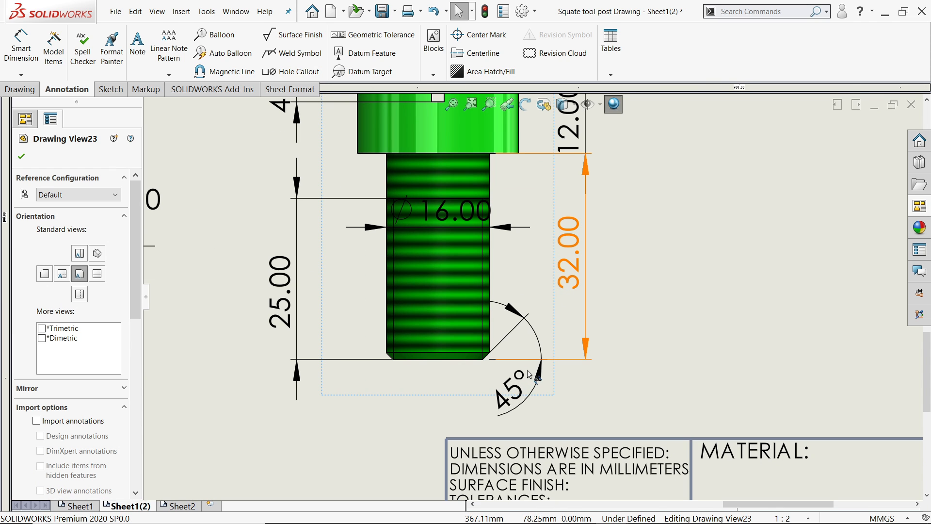
pyautogui.click(529, 358)
pyautogui.moveTo(529, 359); pyautogui.dragTo(540, 331)
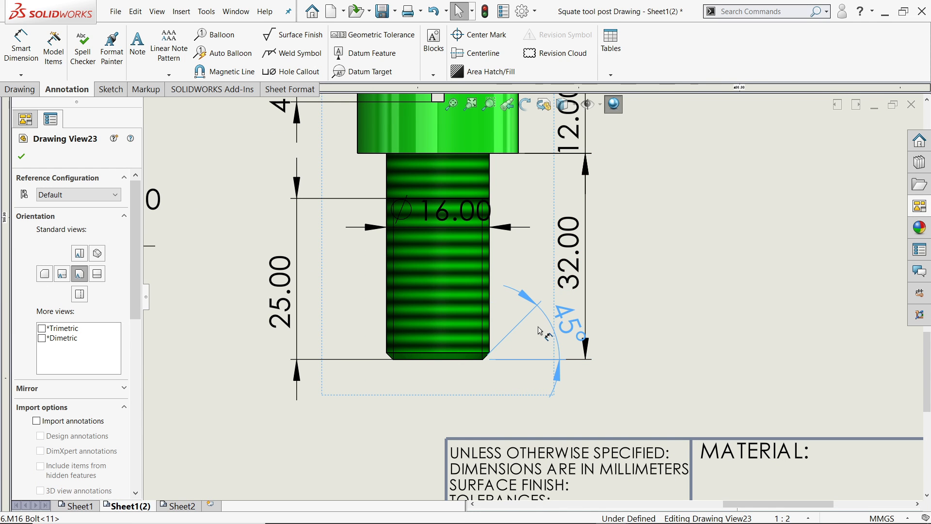
pyautogui.press('Delete')
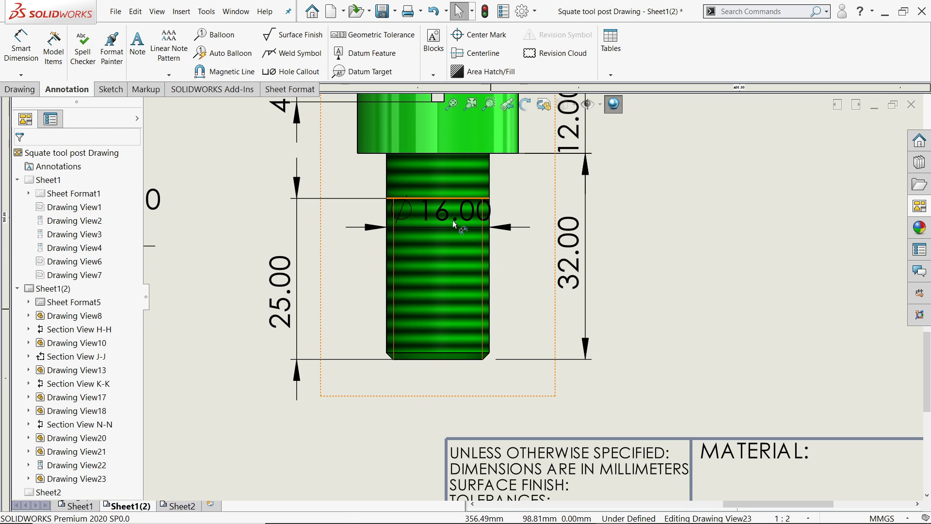
pyautogui.moveTo(451, 230); pyautogui.dragTo(443, 398)
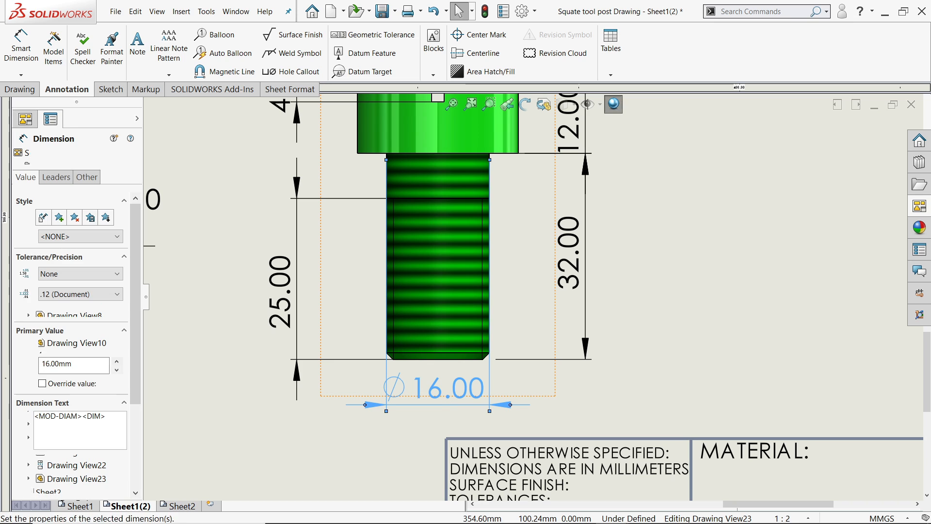
# Set the unit precision of all the bolt's dimensions to None.
pyautogui.scroll(-3, 524, 296)
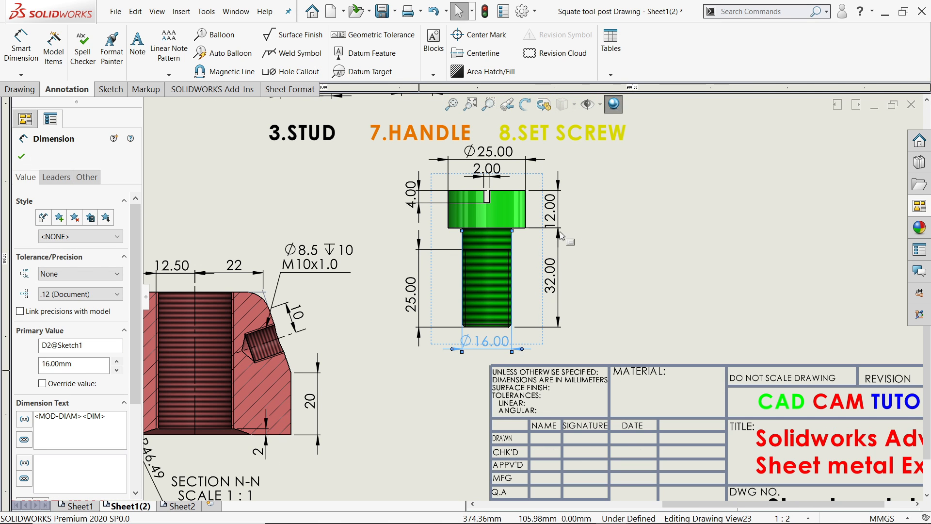
pyautogui.moveTo(591, 148)
pyautogui.mouseDown()
pyautogui.moveTo(422, 343)
pyautogui.moveTo(392, 359)
pyautogui.mouseUp()
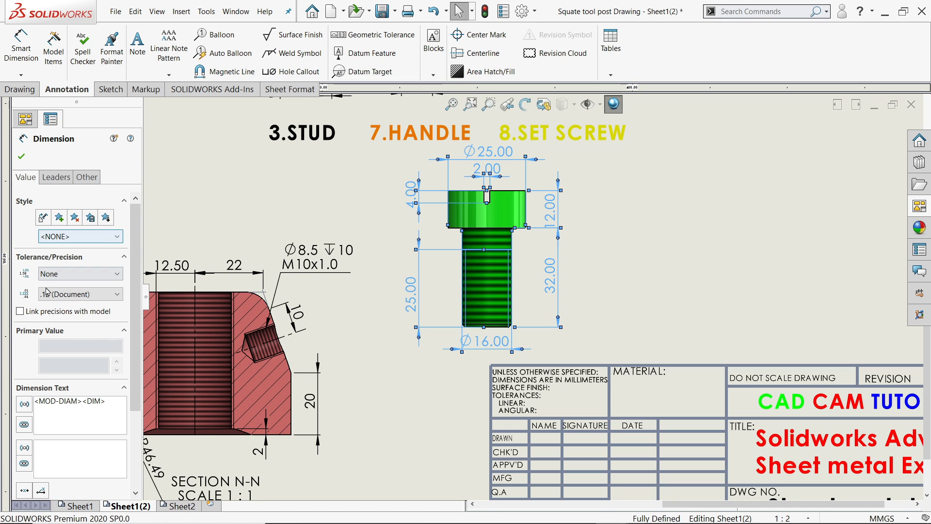
pyautogui.click(80, 294)
pyautogui.click(52, 311)
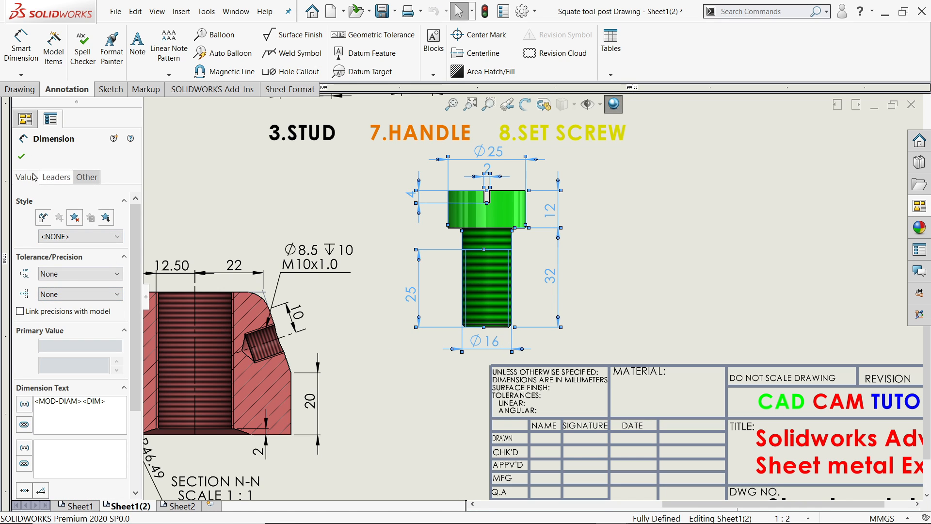
pyautogui.click(22, 157)
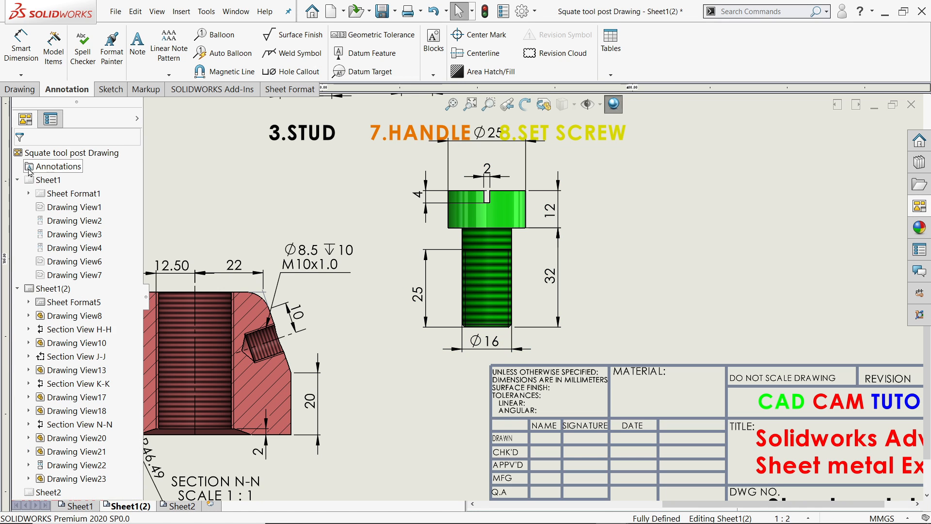
# Override the bolt's Ø16 shank dimension so that it reads M16 without the diameter symbol.
pyautogui.click(484, 341)
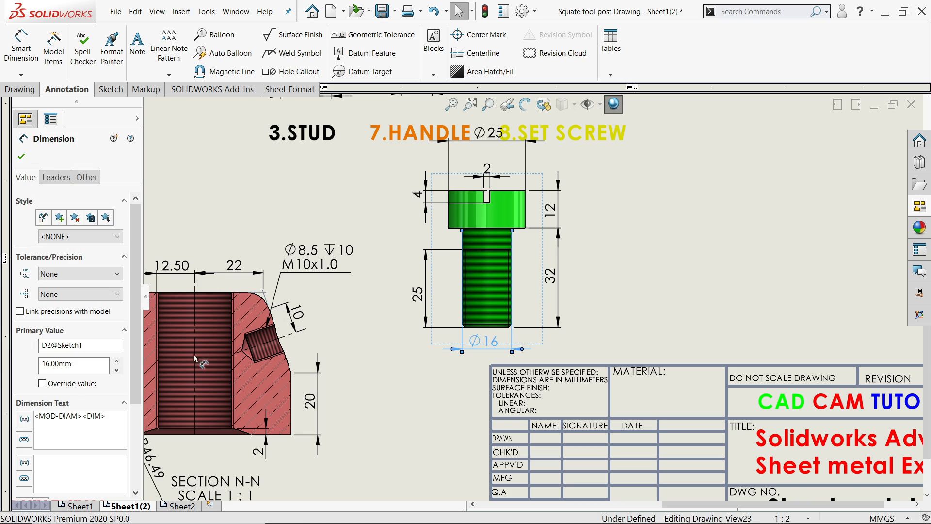
pyautogui.click(42, 384)
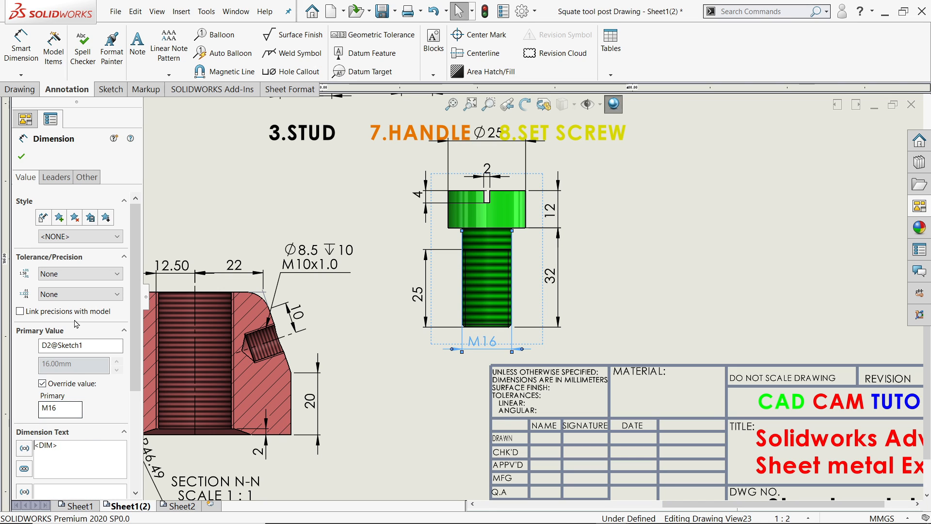
pyautogui.click(20, 159)
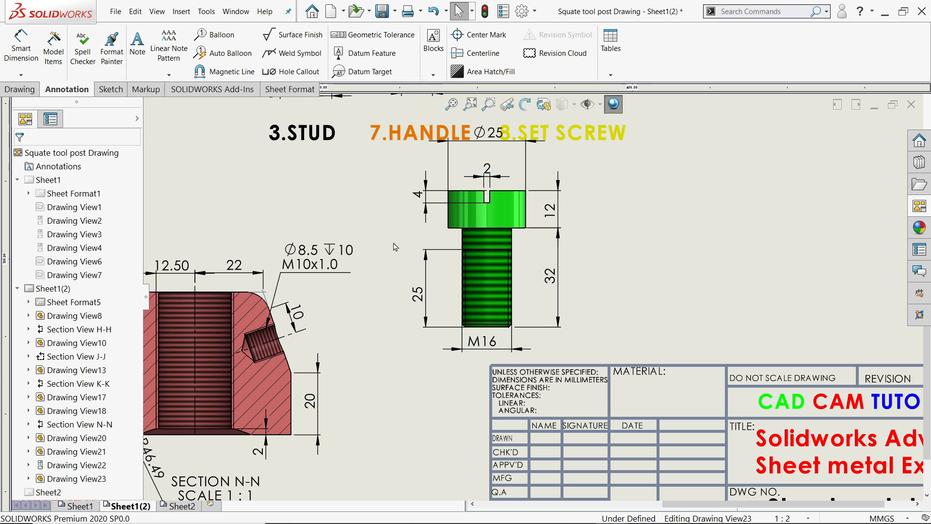
# Attach a leader note reading 1x45 to the chamfered corner at the bolt's threaded end.
pyautogui.scroll(-2, 495, 279)
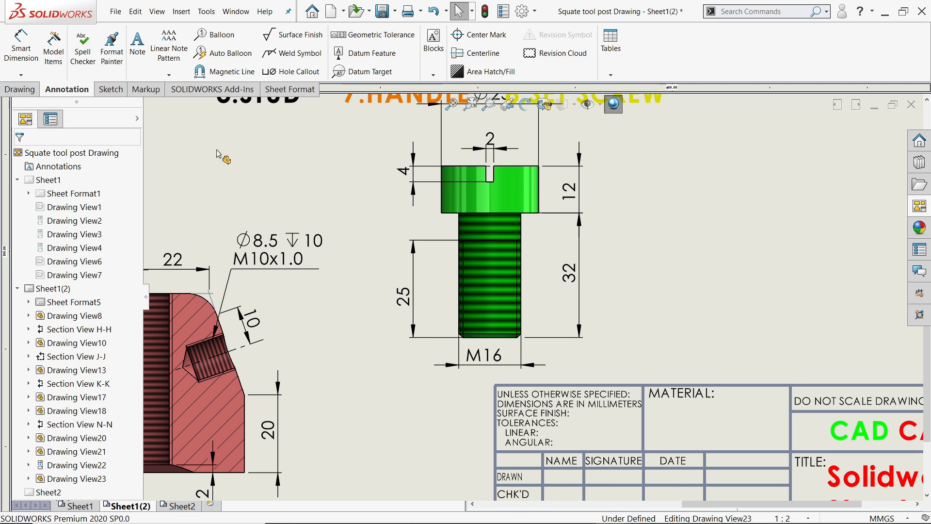
pyautogui.click(132, 61)
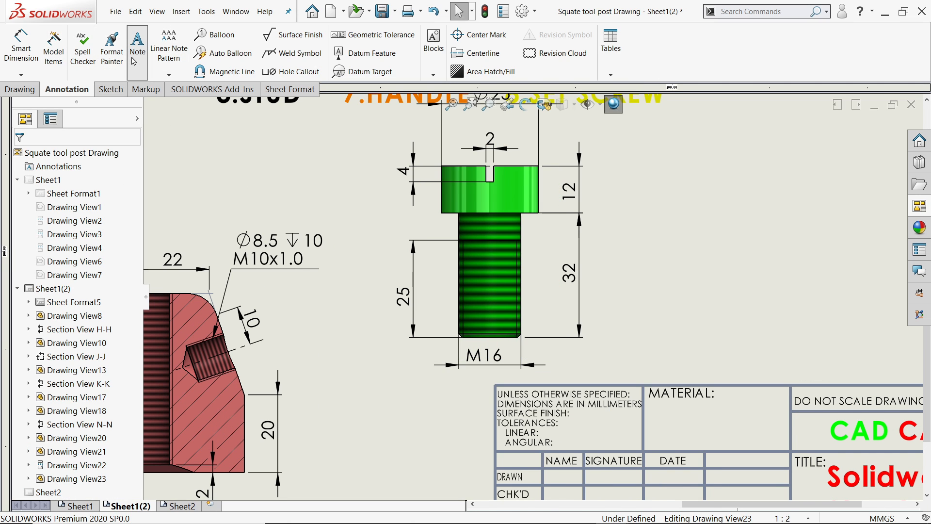
pyautogui.scroll(-2, 535, 361)
pyautogui.scroll(-2, 536, 356)
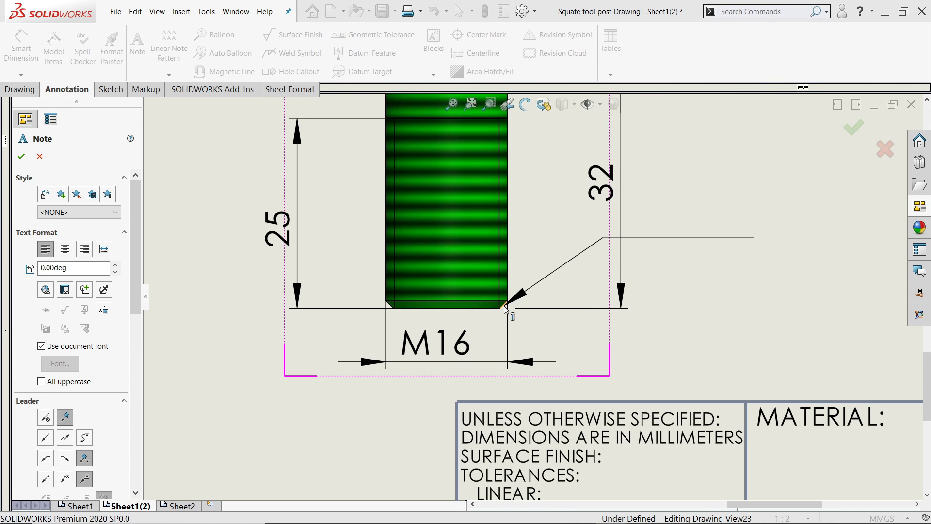
pyautogui.click(505, 307)
pyautogui.click(577, 321)
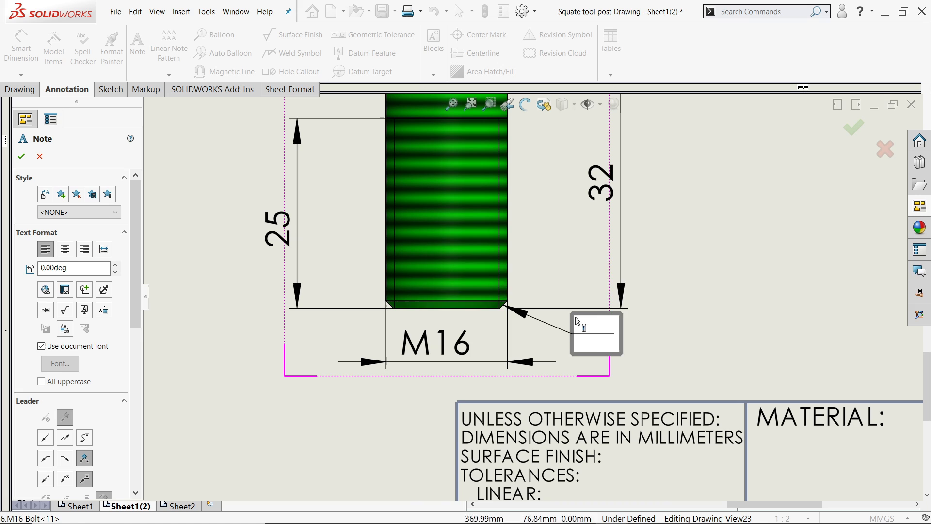
pyautogui.write('1x45')
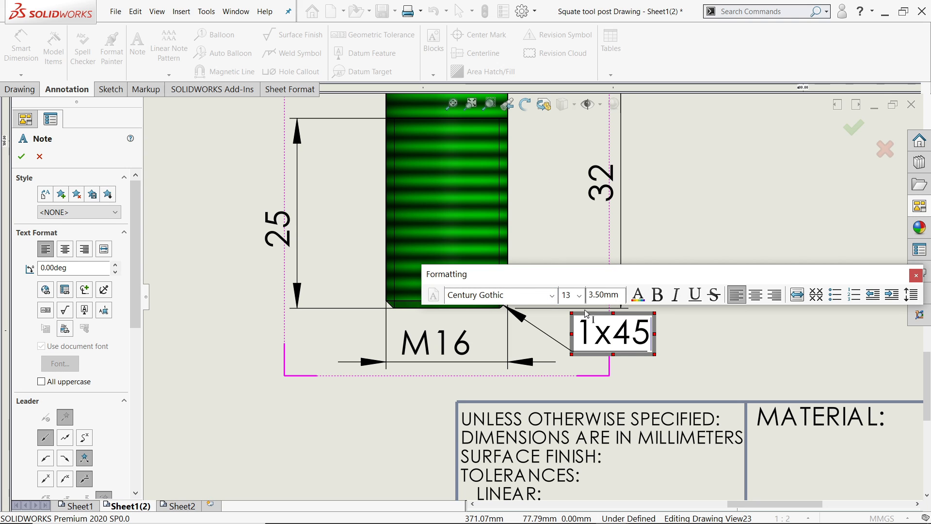
# Append the Degree symbol from the Modifying Symbols category to the 1x45 chamfer note and finish the note.
pyautogui.click(85, 291)
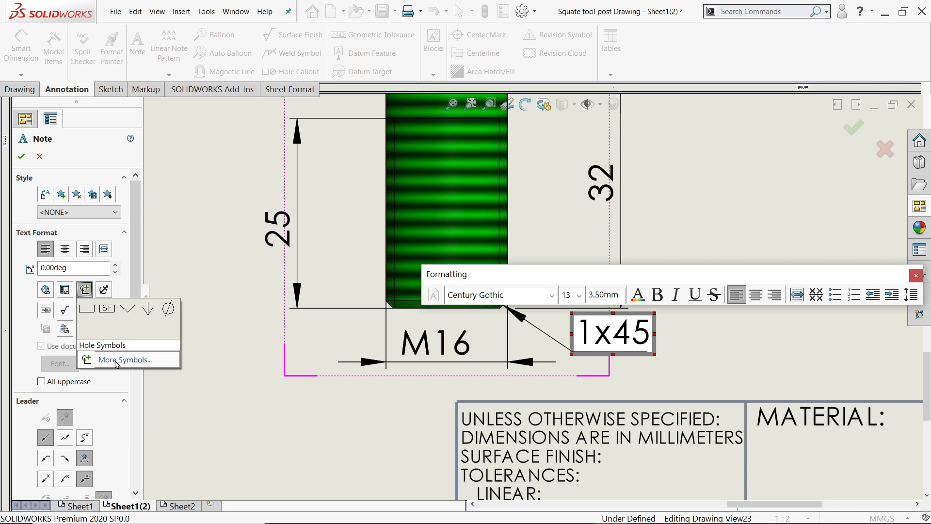
pyautogui.click(117, 361)
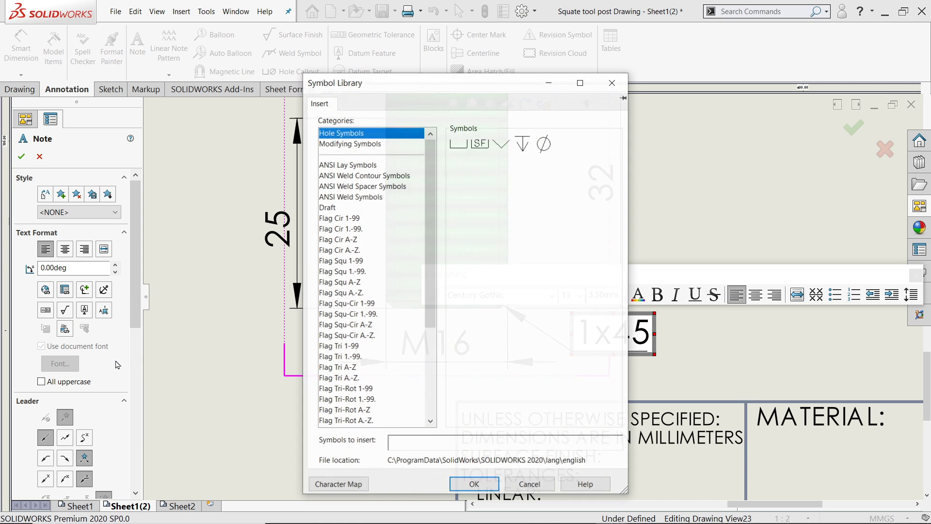
pyautogui.click(348, 147)
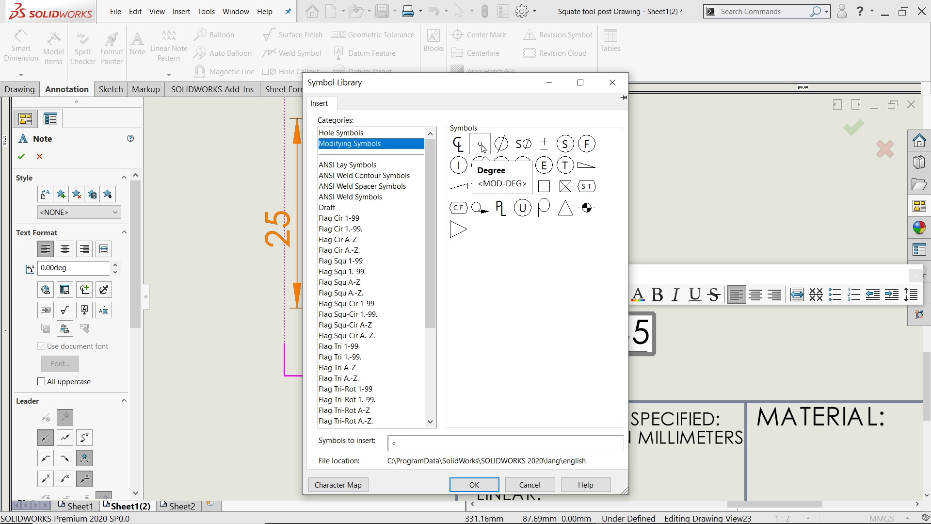
pyautogui.click(474, 485)
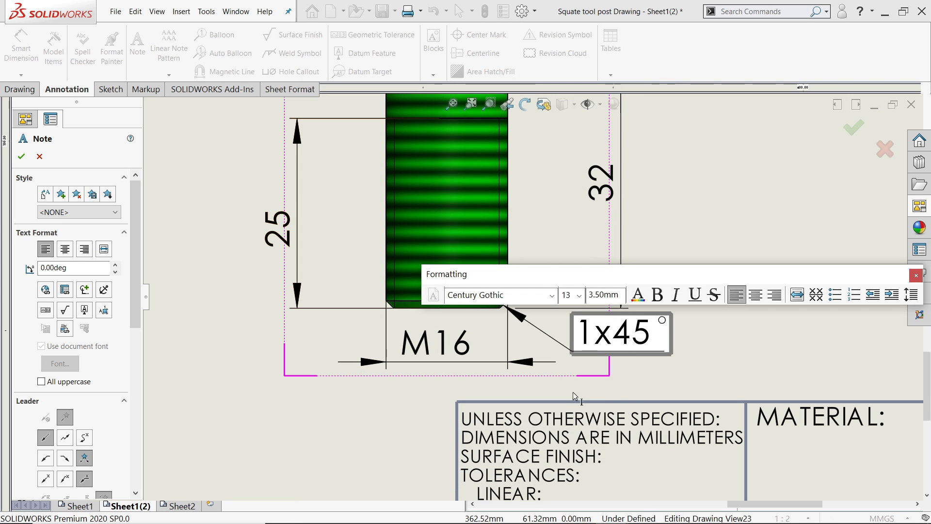
pyautogui.click(21, 157)
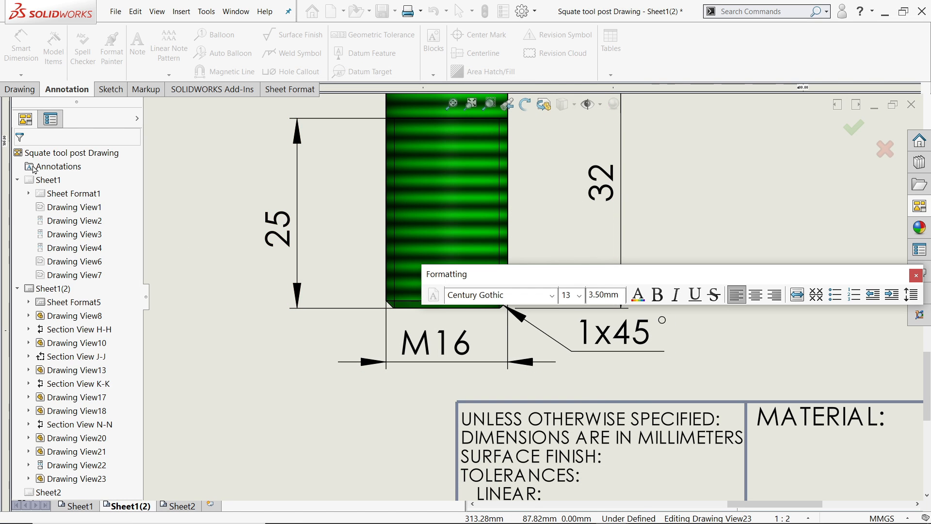
pyautogui.scroll(5, 508, 358)
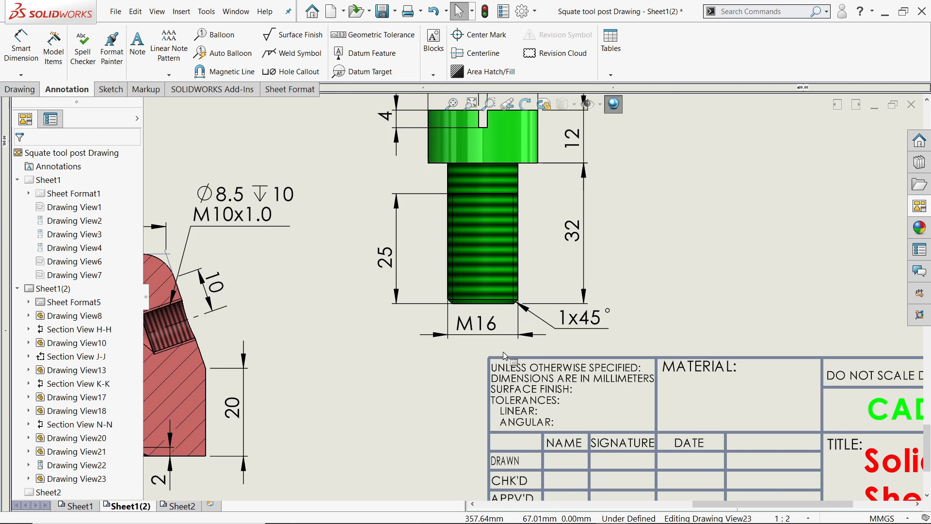
# Adjust the positions of the 2 and Ø25 dimensions above the bolt's head and shift the bolt view slightly left and up.
pyautogui.scroll(2, 552, 205)
pyautogui.scroll(-3, 525, 203)
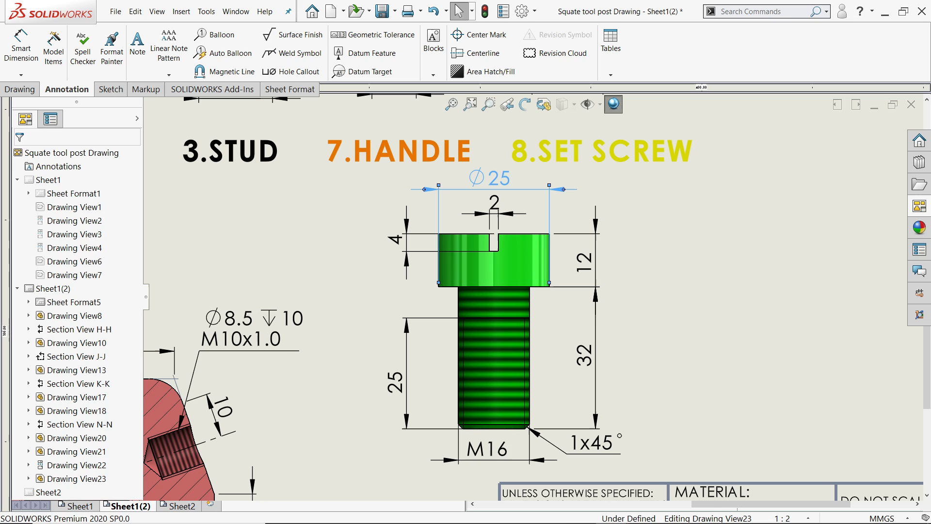
pyautogui.click(498, 189)
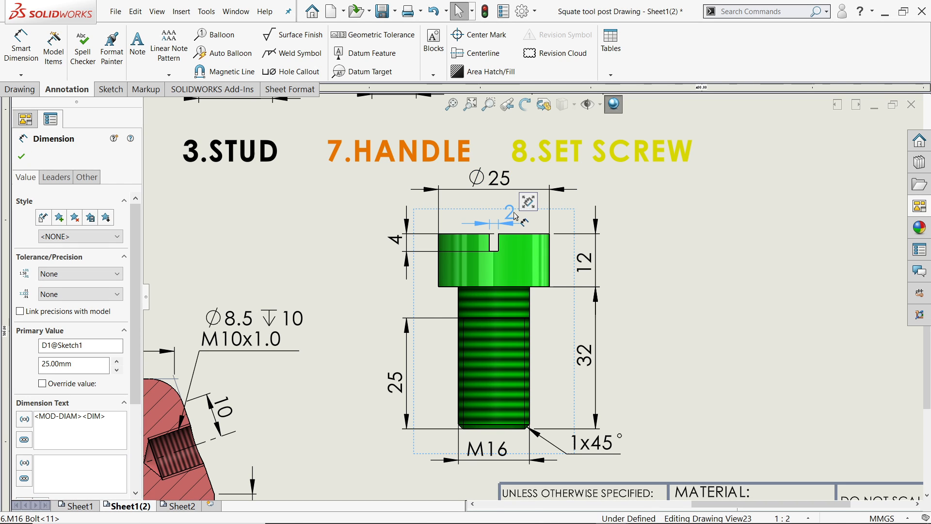
pyautogui.click(509, 215)
pyautogui.moveTo(504, 185); pyautogui.dragTo(504, 191)
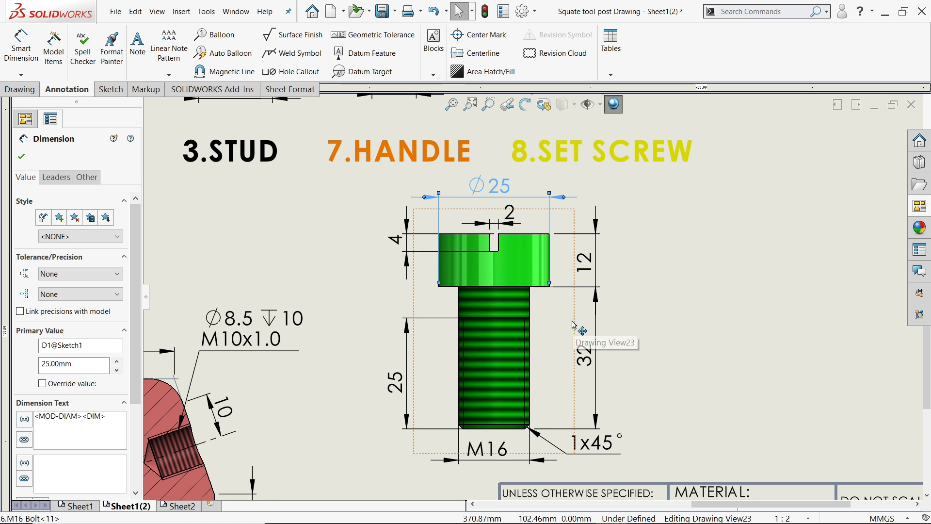
pyautogui.moveTo(577, 326); pyautogui.dragTo(542, 316)
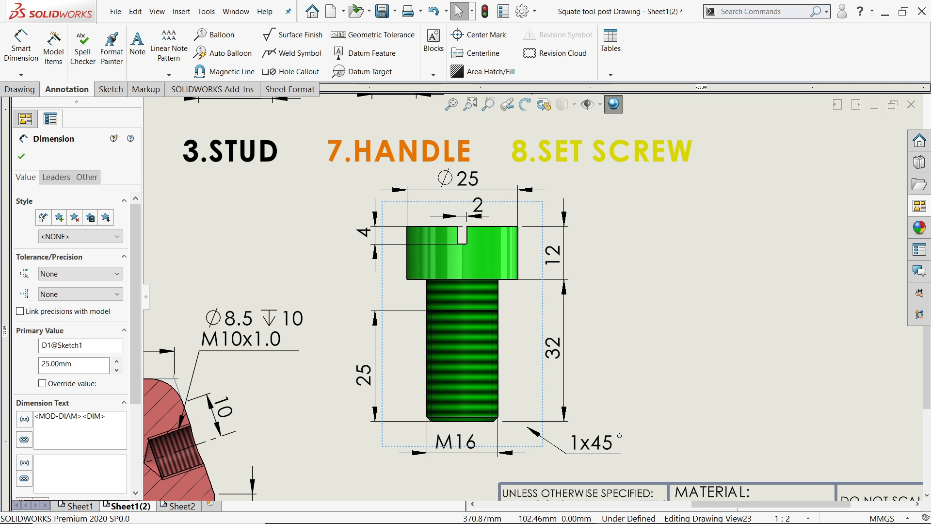
# Place a text note reading 6.M16 BOLT on the sheet just left of the bolt's head.
pyautogui.scroll(3, 645, 327)
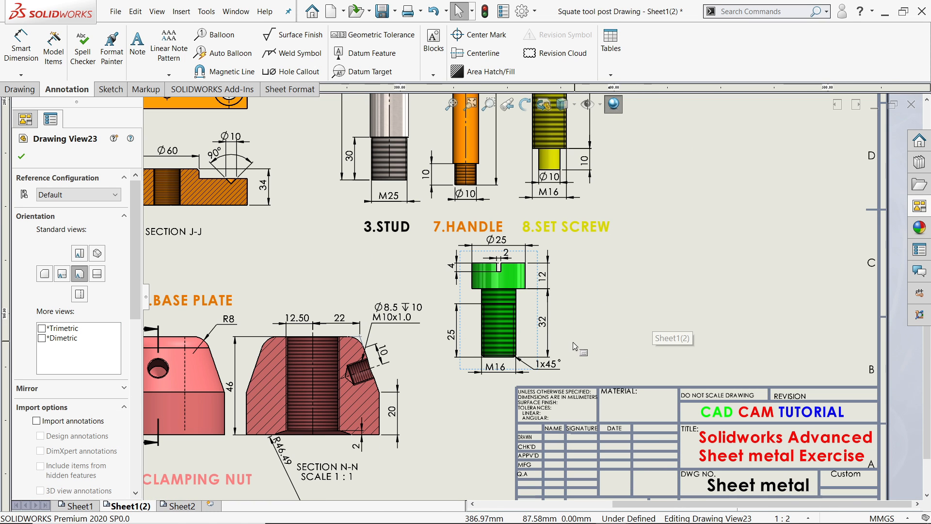
pyautogui.scroll(1, 567, 345)
pyautogui.scroll(-1, 562, 344)
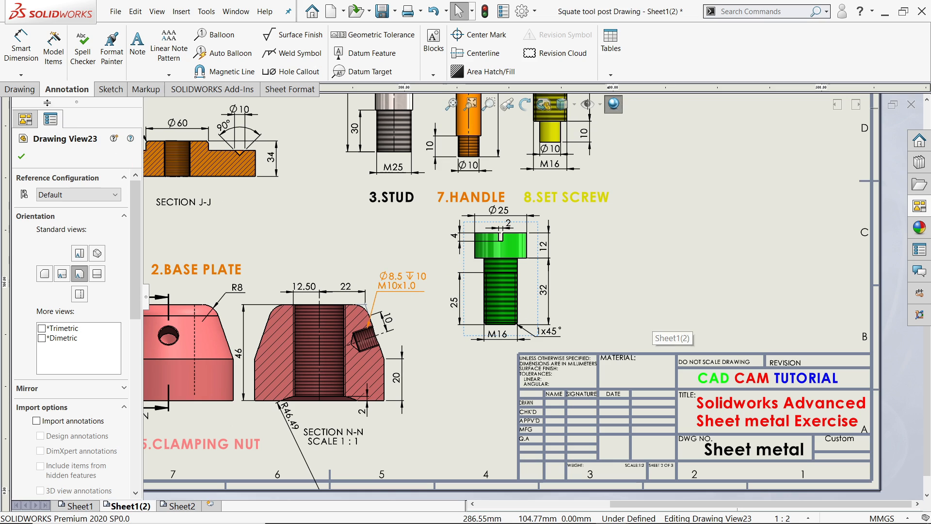
pyautogui.click(138, 50)
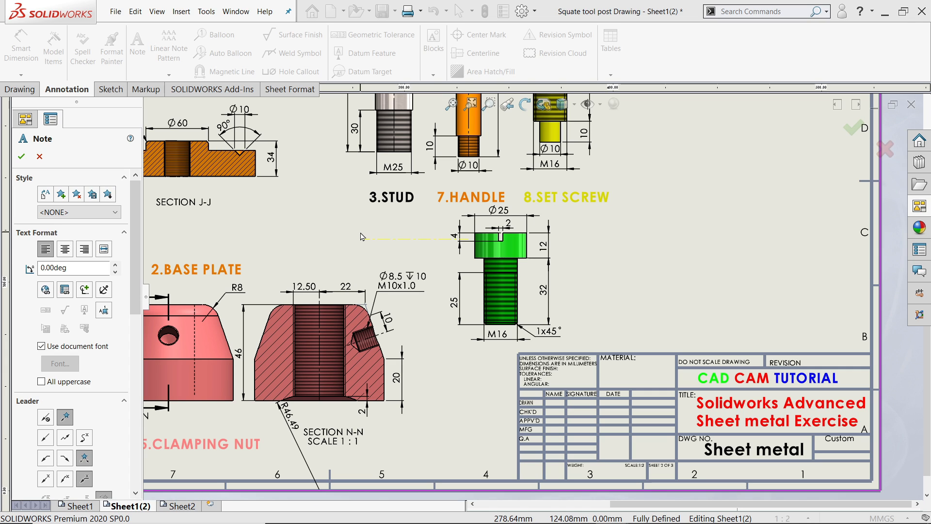
pyautogui.moveTo(360, 231); pyautogui.dragTo(449, 268)
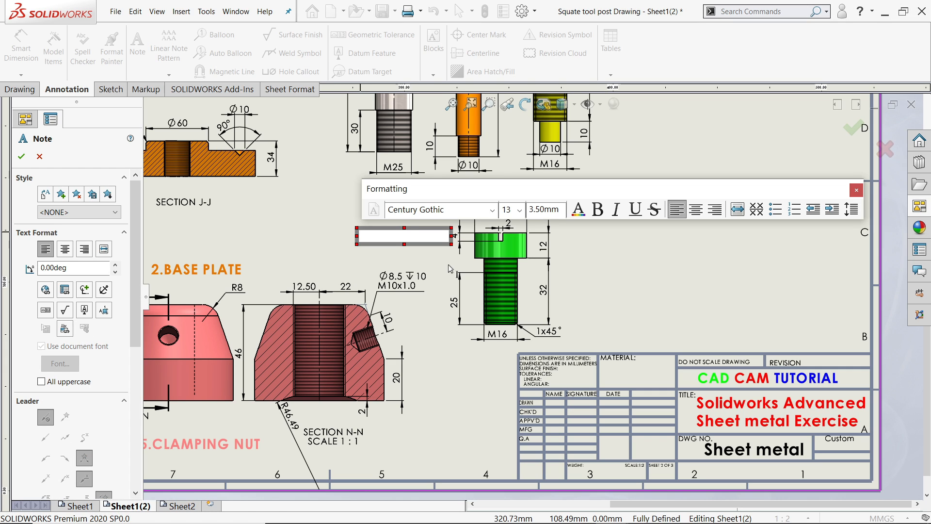
pyautogui.write('6.M16')
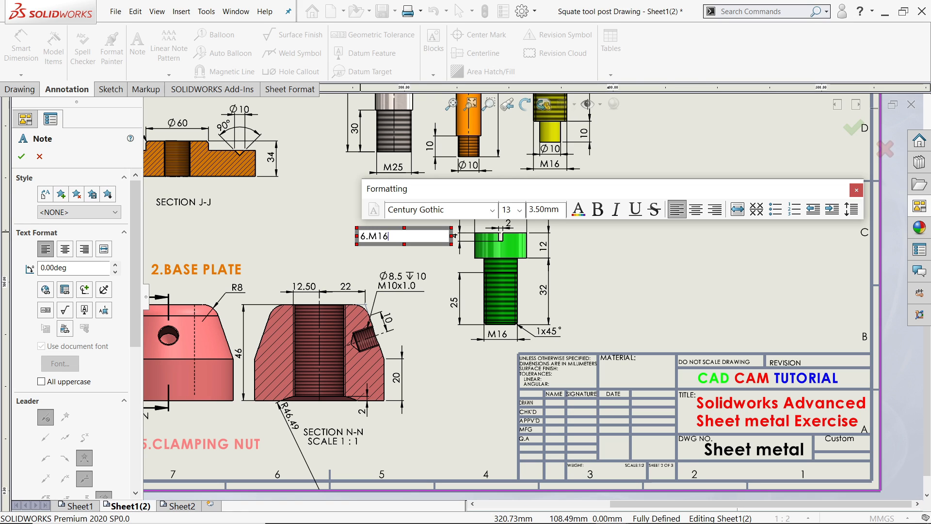
pyautogui.write(' BOLT')
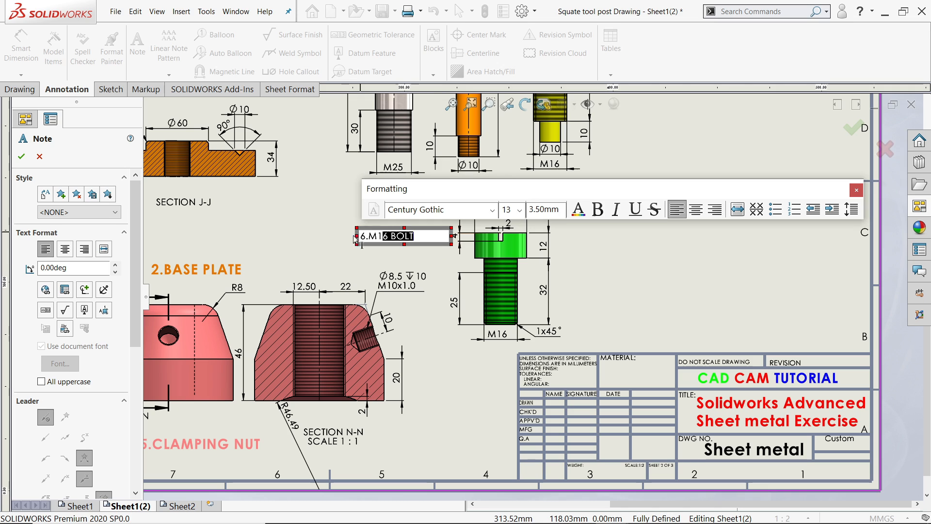
# Format the 6.M16 BOLT label as bold 20-point text in bright green.
pyautogui.moveTo(354, 238); pyautogui.dragTo(356, 237)
pyautogui.click(521, 213)
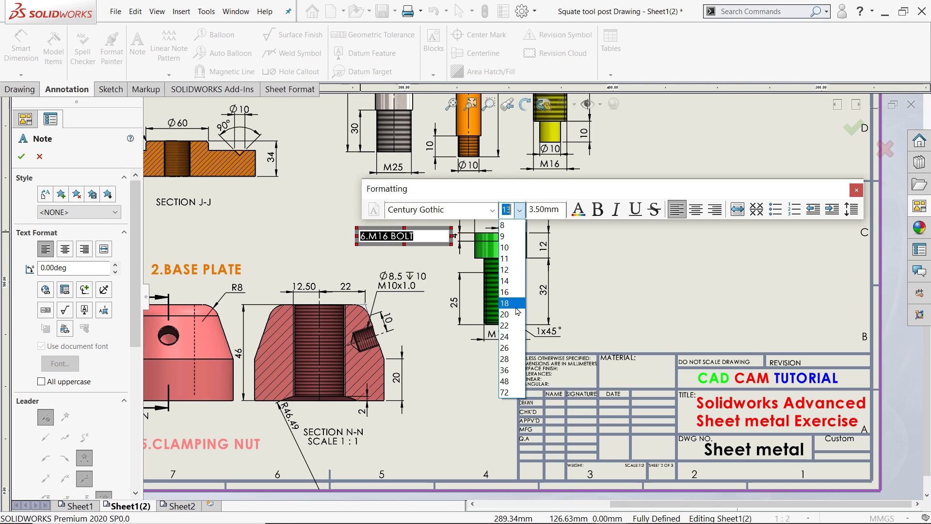
pyautogui.click(508, 314)
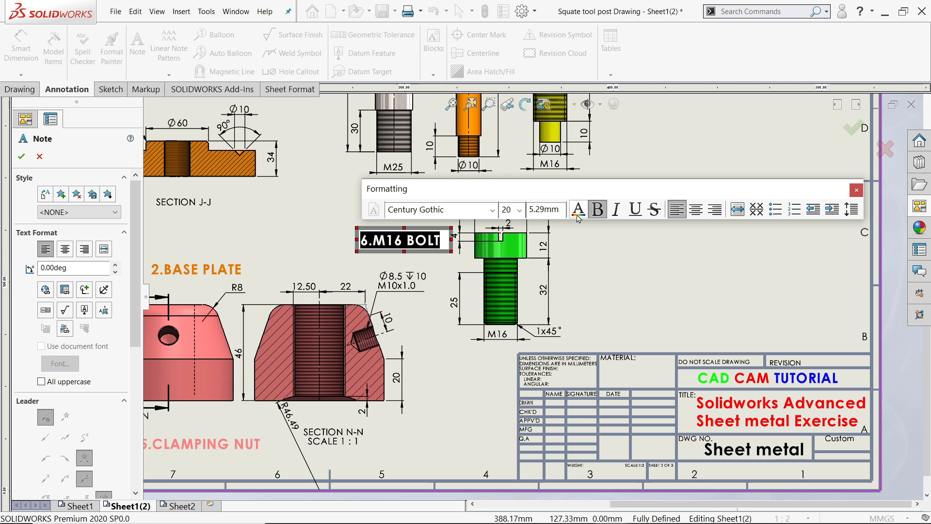
pyautogui.click(578, 210)
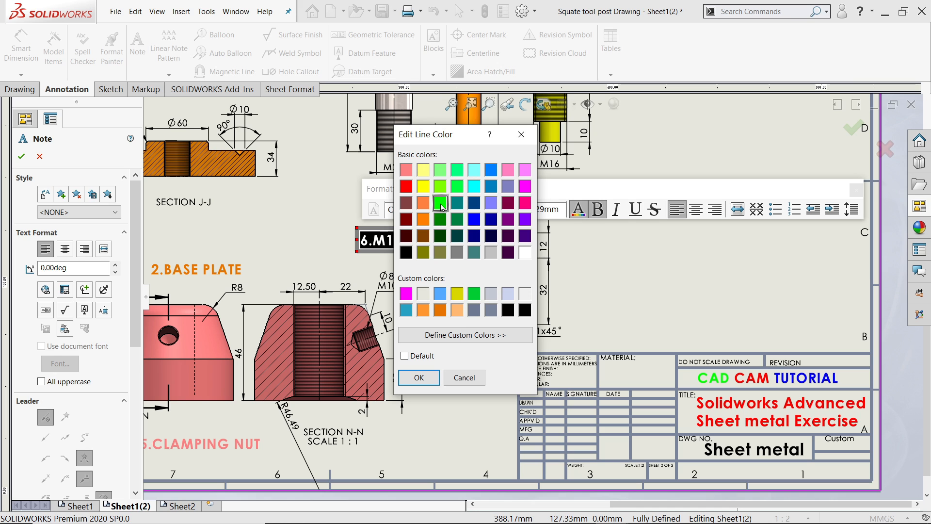
pyautogui.click(419, 379)
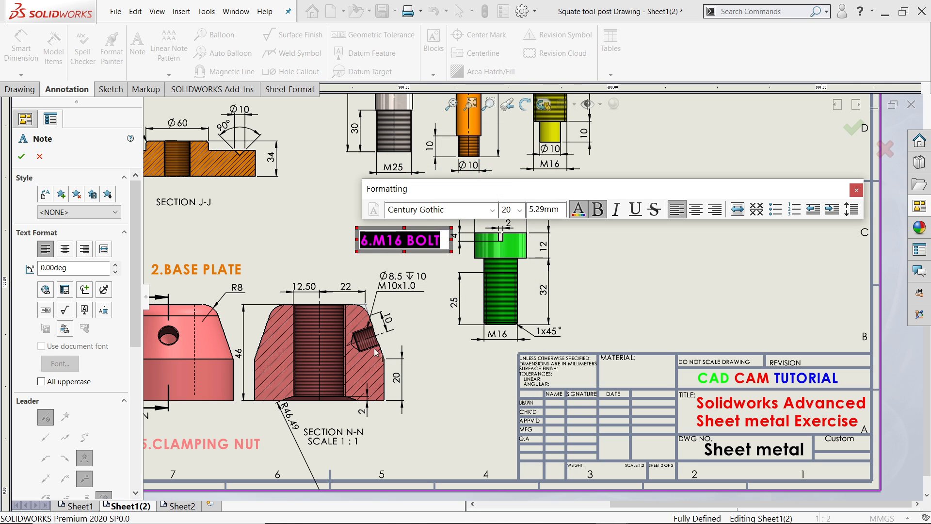
pyautogui.click(21, 157)
# Move the knob's front view and its aligned section K-K slightly left, closer to the sheet's border.
pyautogui.press('f')
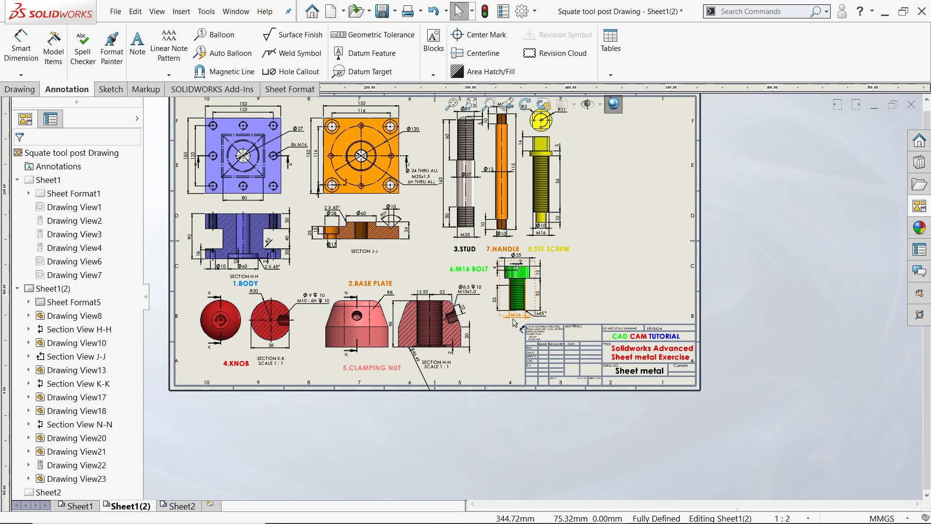
pyautogui.scroll(3, 301, 322)
pyautogui.scroll(-1, 300, 321)
pyautogui.scroll(2, 293, 324)
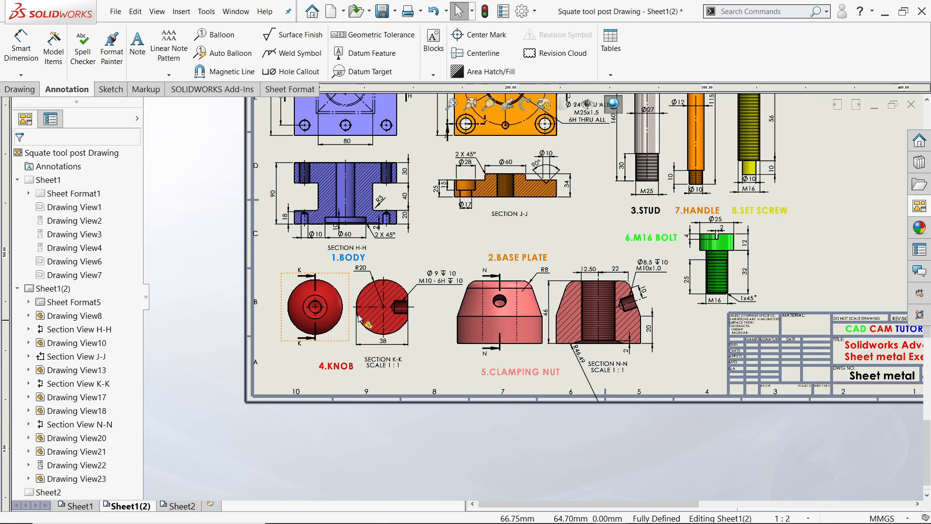
pyautogui.scroll(3, 360, 319)
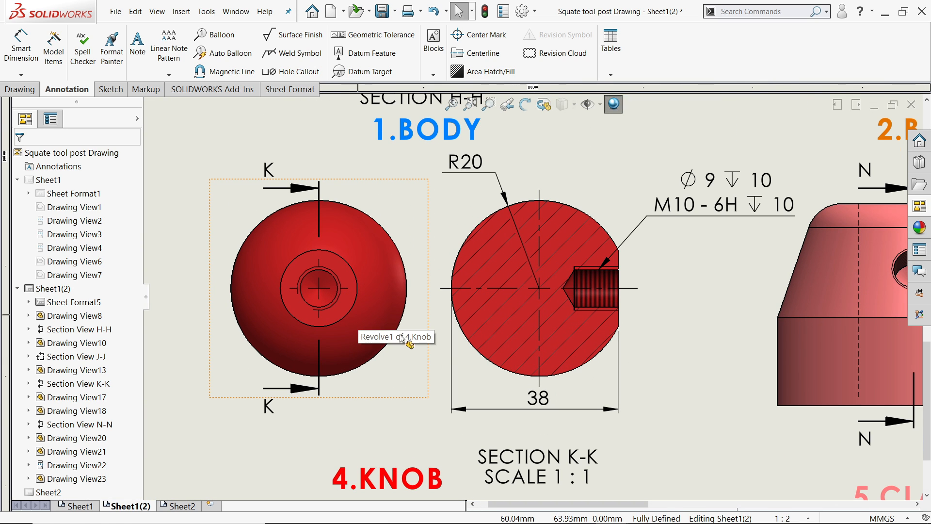
pyautogui.click(426, 376)
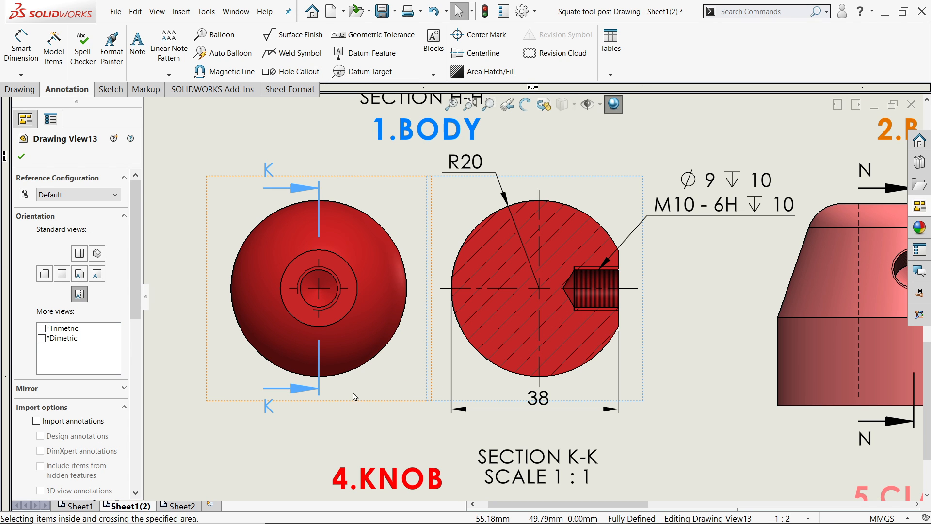
pyautogui.moveTo(371, 403); pyautogui.dragTo(317, 401)
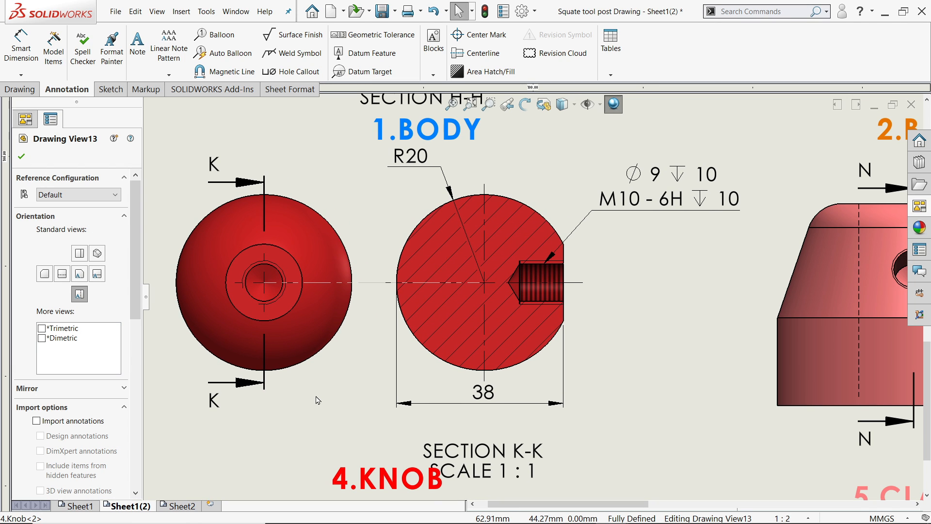
# Move the 4.KNOB label directly beneath the knob's front view, clear of the section K-K caption.
pyautogui.scroll(-4, 529, 296)
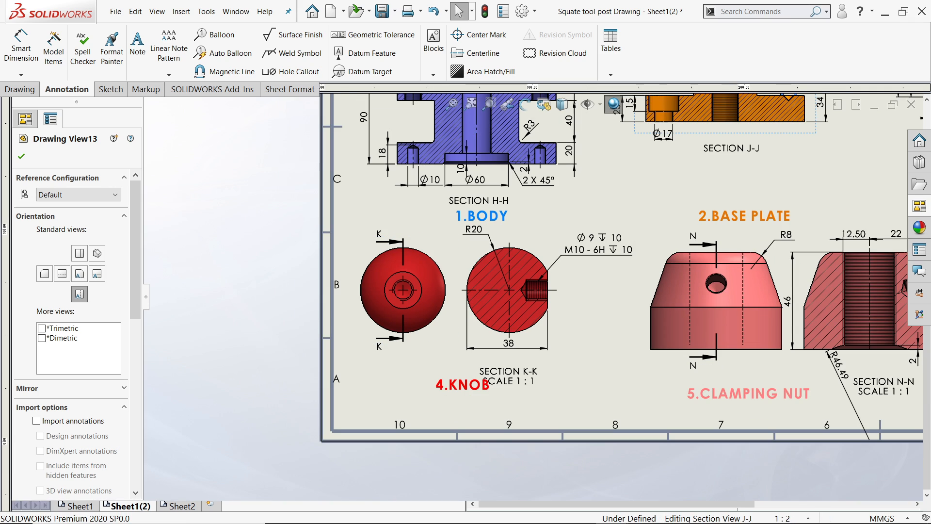
pyautogui.click(459, 385)
pyautogui.moveTo(459, 384); pyautogui.dragTo(404, 379)
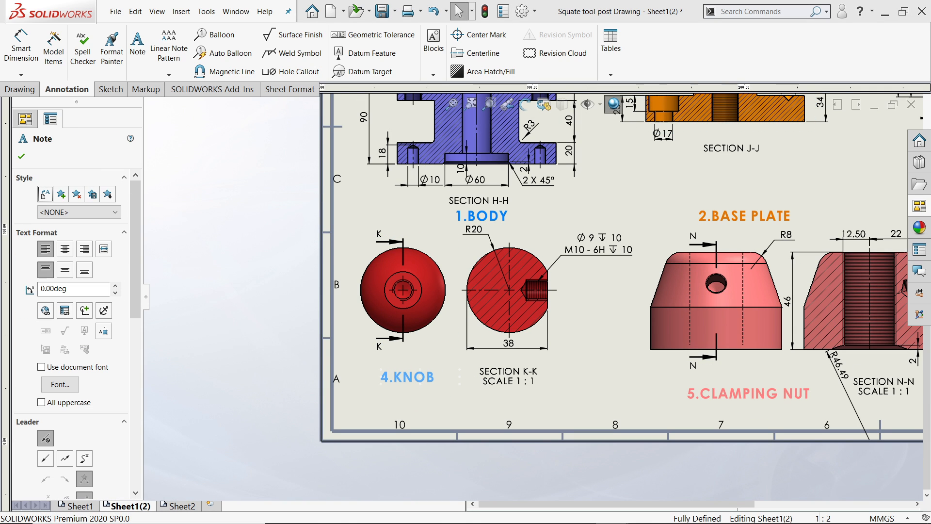
# Shift the clamping nut's front view left toward the knob and pull the knob's M10 hole callout closer to section K-K.
pyautogui.moveTo(773, 368); pyautogui.dragTo(738, 370)
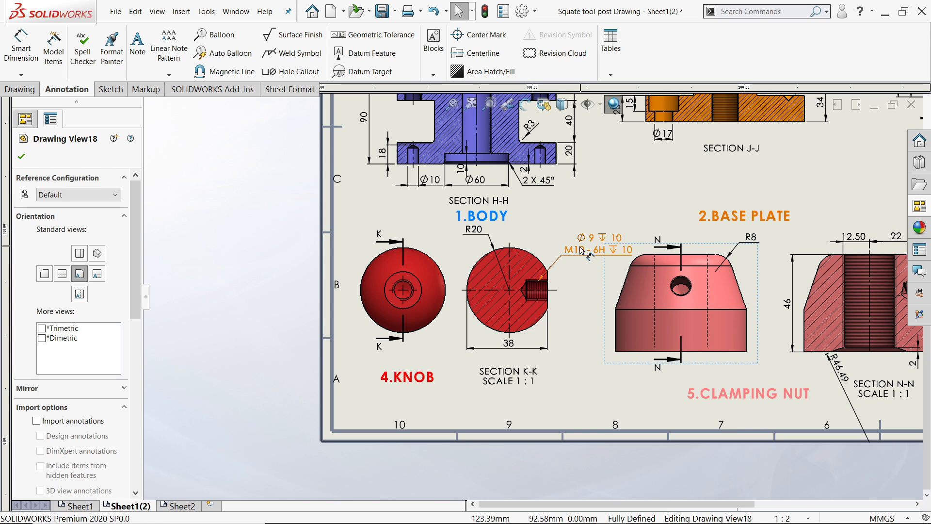
pyautogui.moveTo(615, 249); pyautogui.dragTo(571, 239)
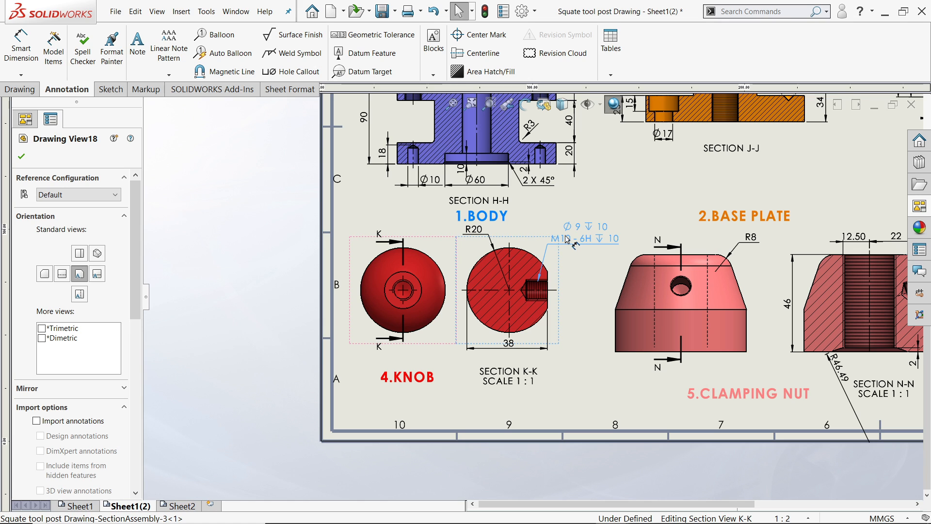
pyautogui.click(568, 238)
pyautogui.moveTo(757, 354); pyautogui.dragTo(733, 355)
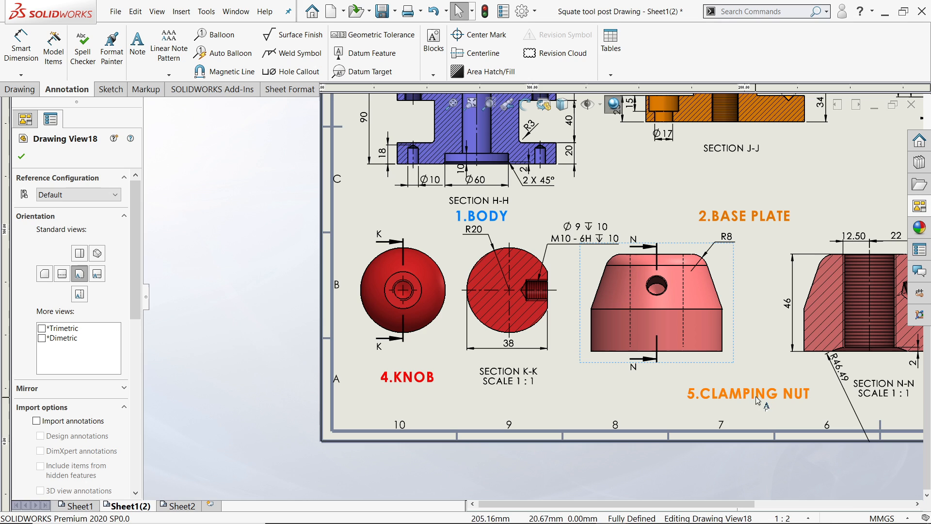
# Move the 5.CLAMPING NUT label beneath the nut's front view and bring section N-N closer to that view.
pyautogui.moveTo(758, 401); pyautogui.dragTo(661, 397)
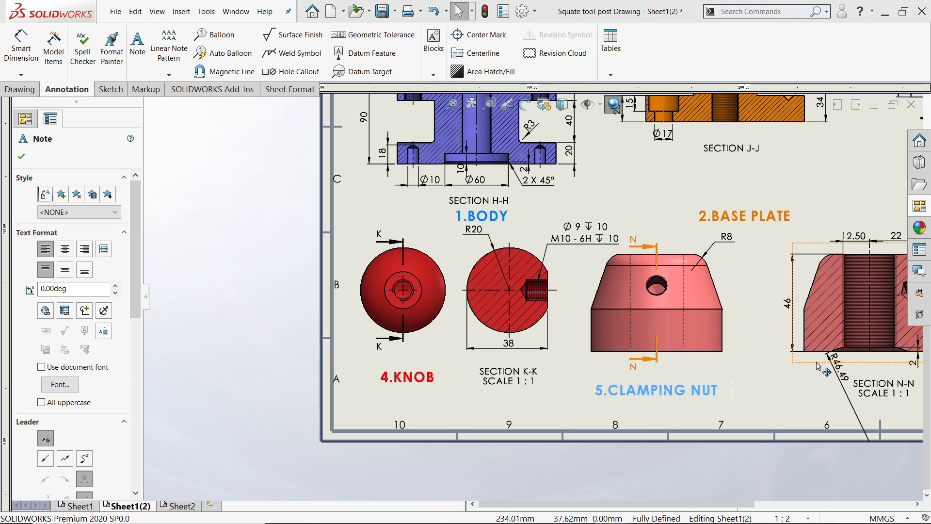
pyautogui.moveTo(814, 364); pyautogui.dragTo(755, 362)
pyautogui.scroll(2, 737, 371)
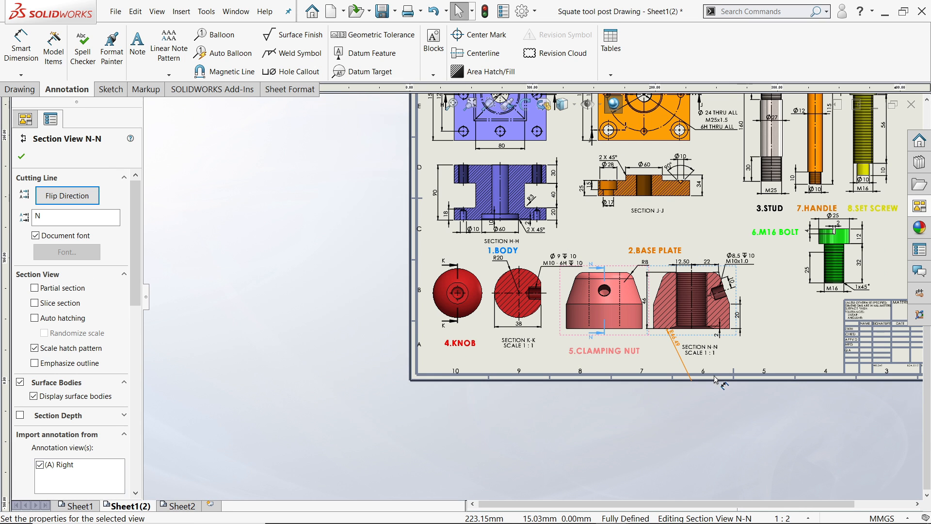
pyautogui.scroll(-3, 775, 269)
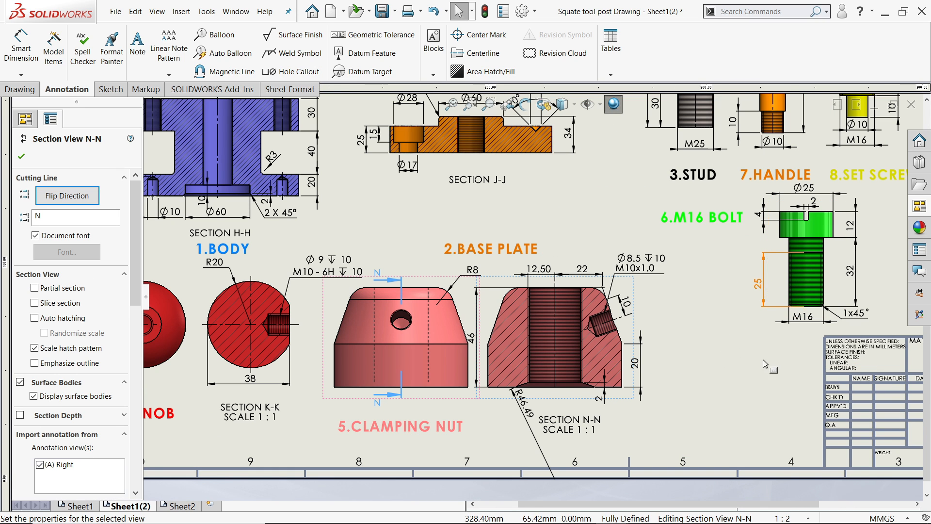
pyautogui.scroll(2, 682, 295)
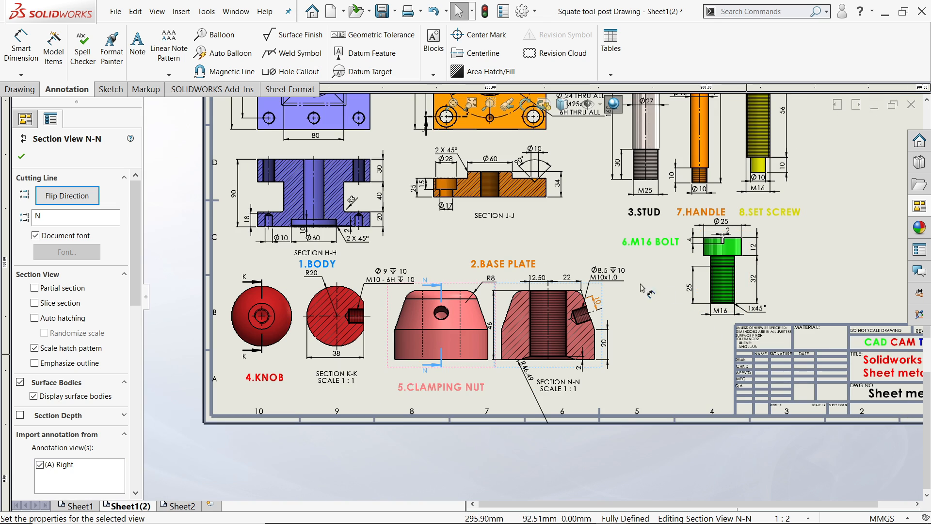
pyautogui.scroll(3, 604, 273)
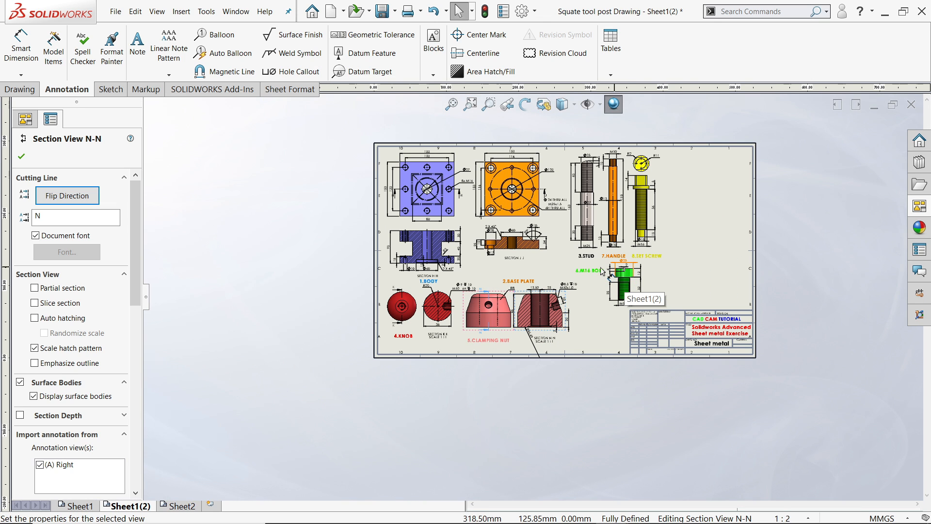
pyautogui.scroll(-4, 601, 271)
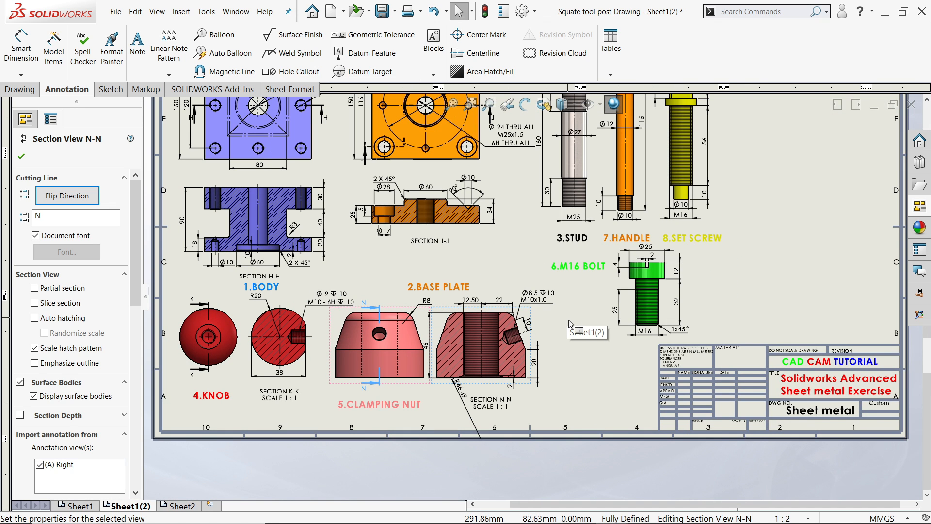
pyautogui.scroll(-2, 570, 324)
pyautogui.click(21, 157)
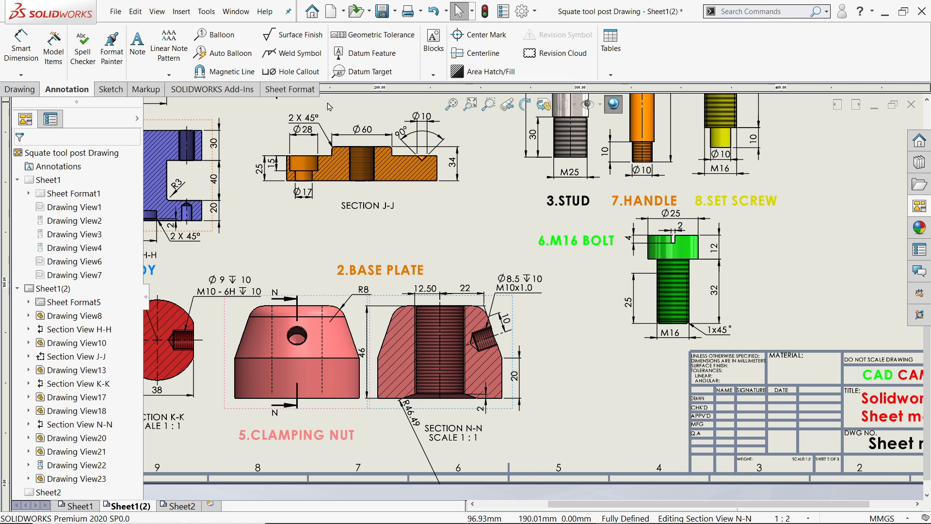
# Place a top view of 10.Compressed Spring on Sheet1(2) in the empty area between Section N-N and the title block.
pyautogui.click(920, 206)
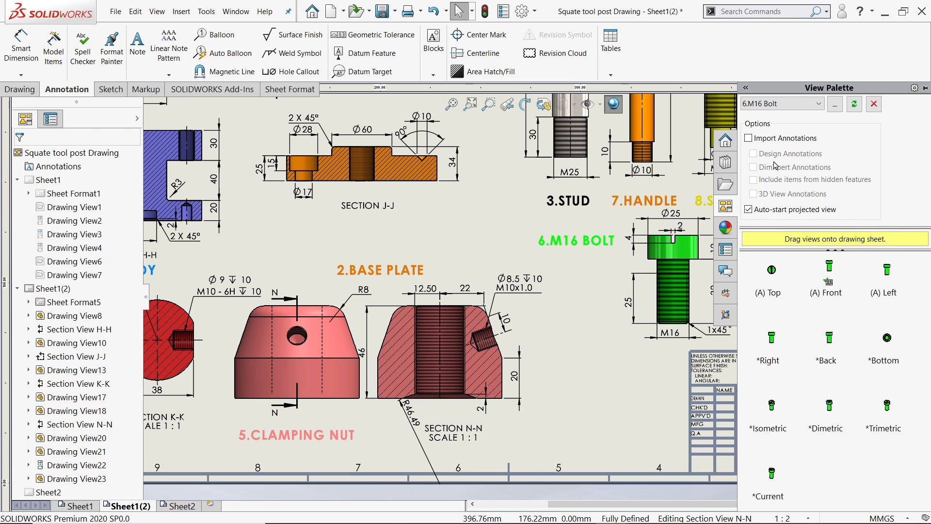
pyautogui.click(785, 104)
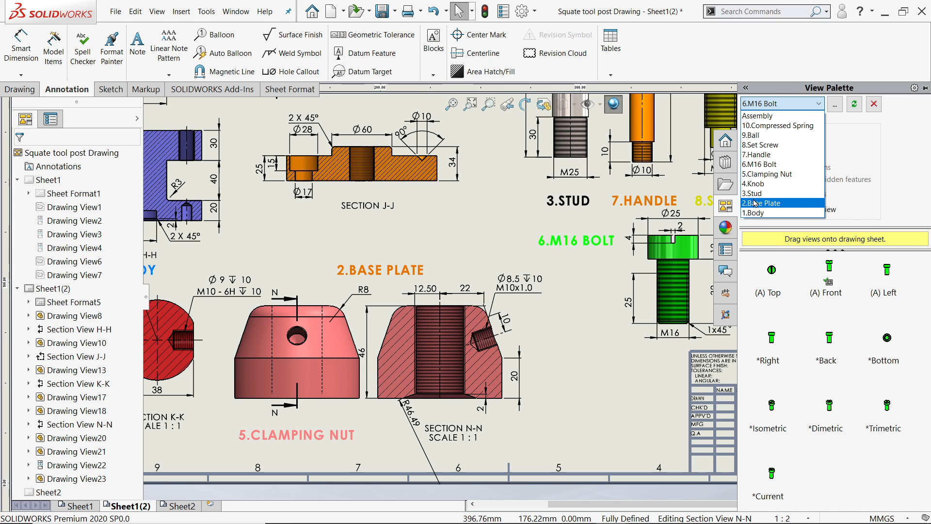
pyautogui.click(767, 126)
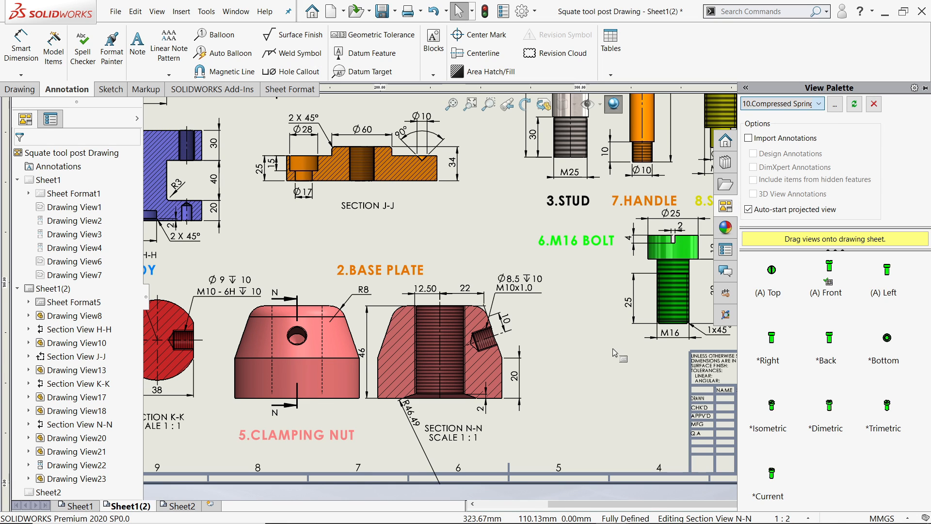
pyautogui.press('f')
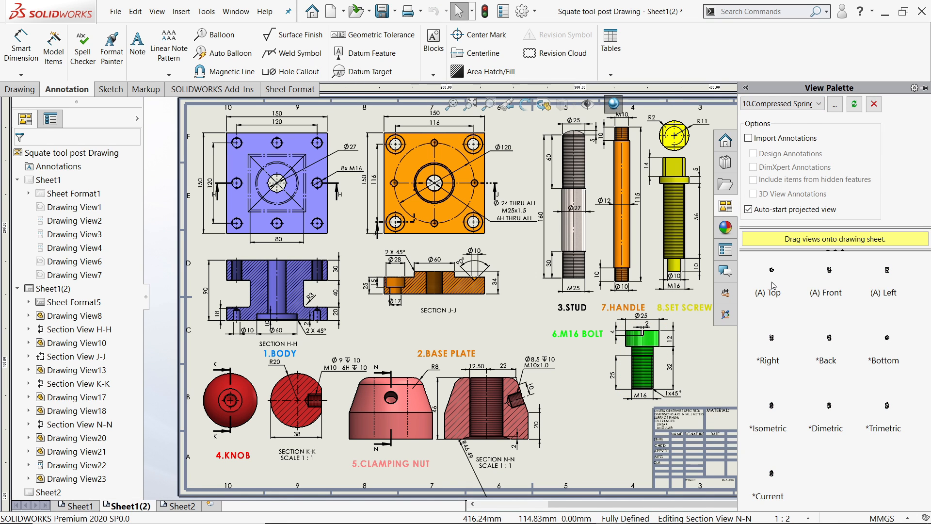
pyautogui.moveTo(773, 285); pyautogui.dragTo(591, 414)
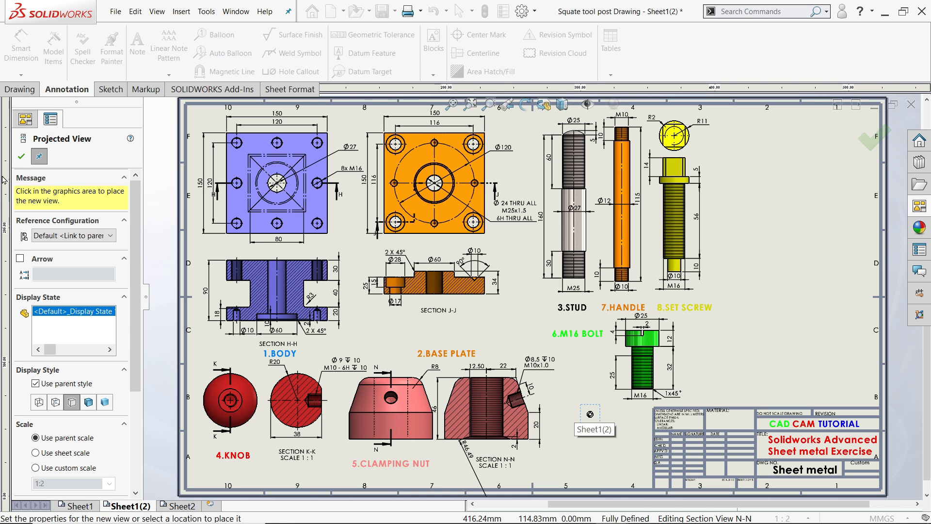
pyautogui.press('Escape')
# Display the spring's top view shaded with edges and set its custom scale to 3:1.
pyautogui.scroll(-3, 614, 487)
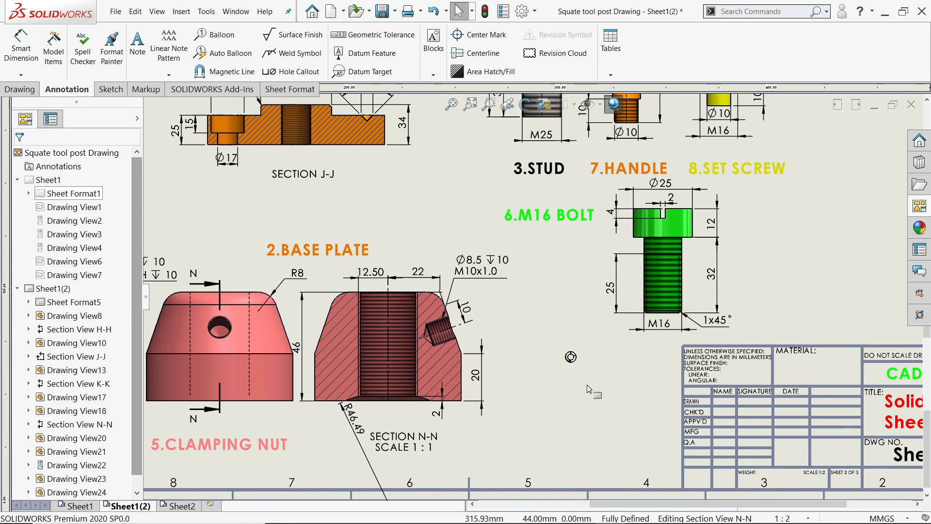
pyautogui.scroll(-2, 589, 388)
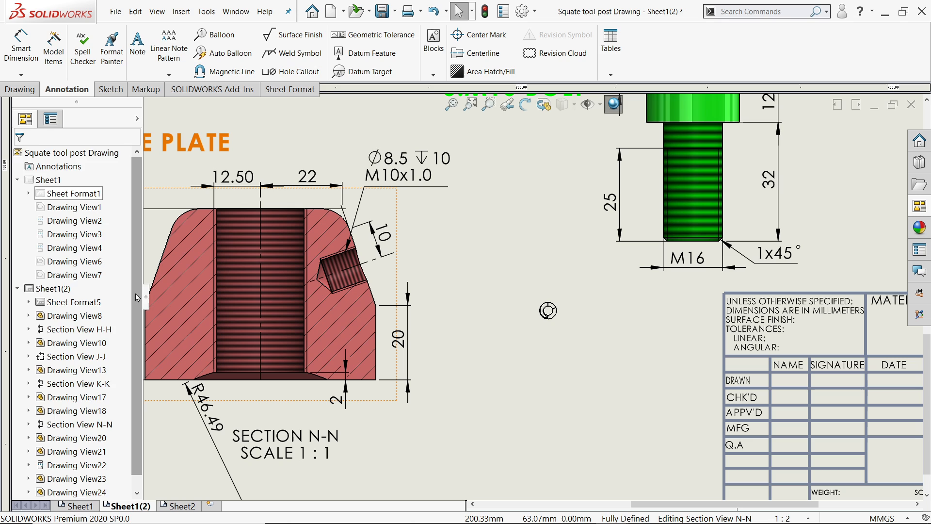
pyautogui.click(546, 336)
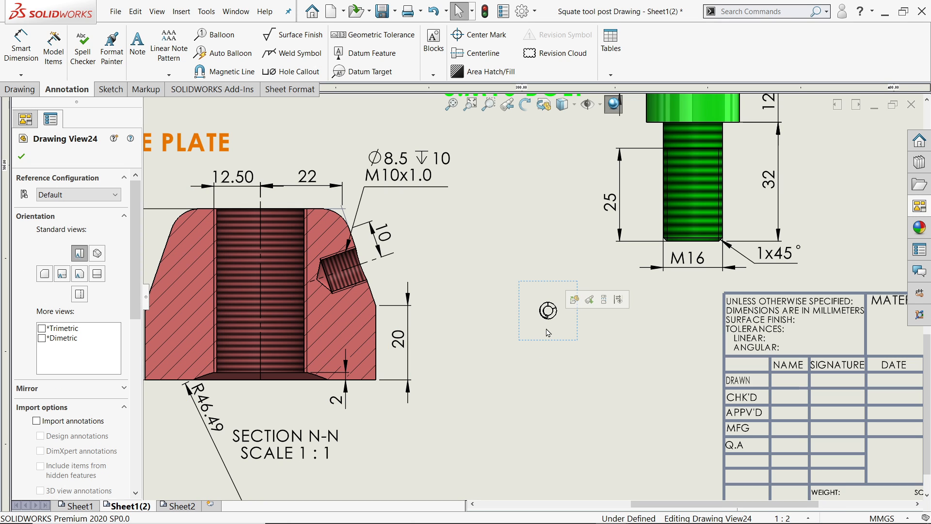
pyautogui.scroll(-6, 97, 313)
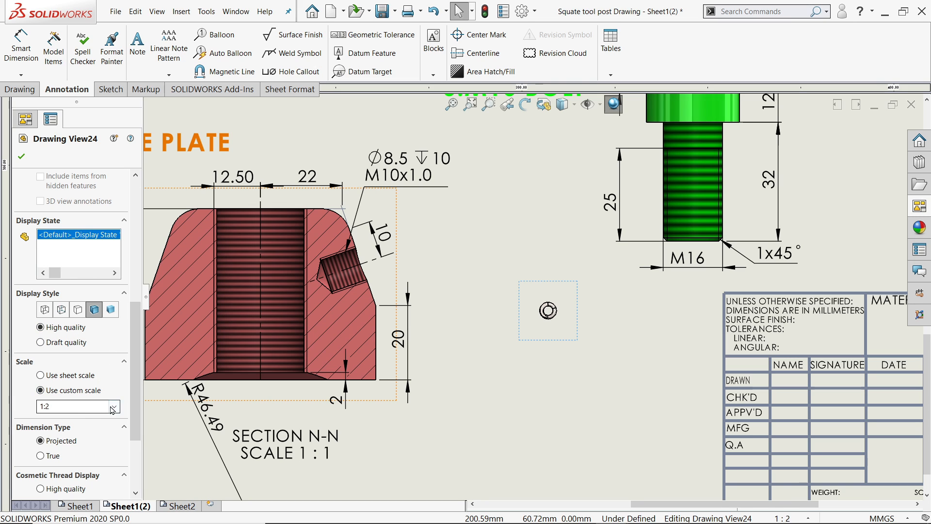
pyautogui.click(113, 407)
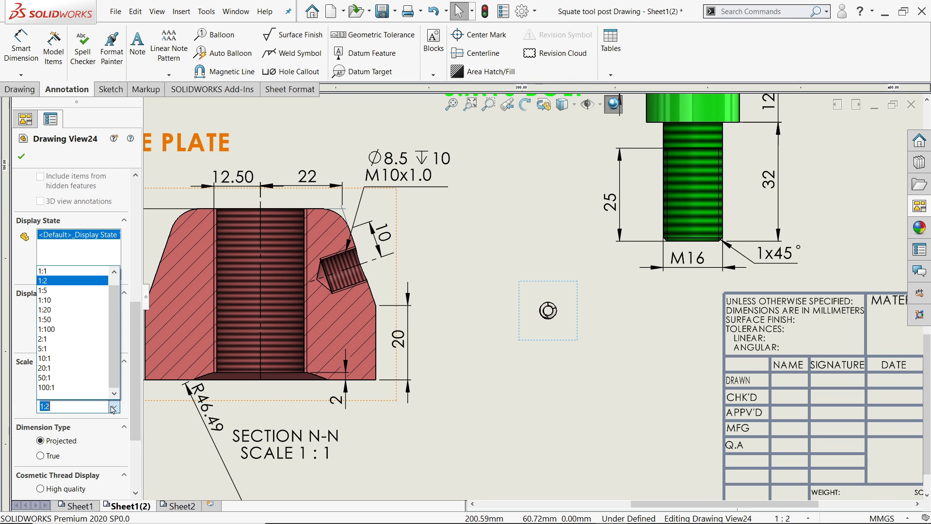
pyautogui.click(48, 270)
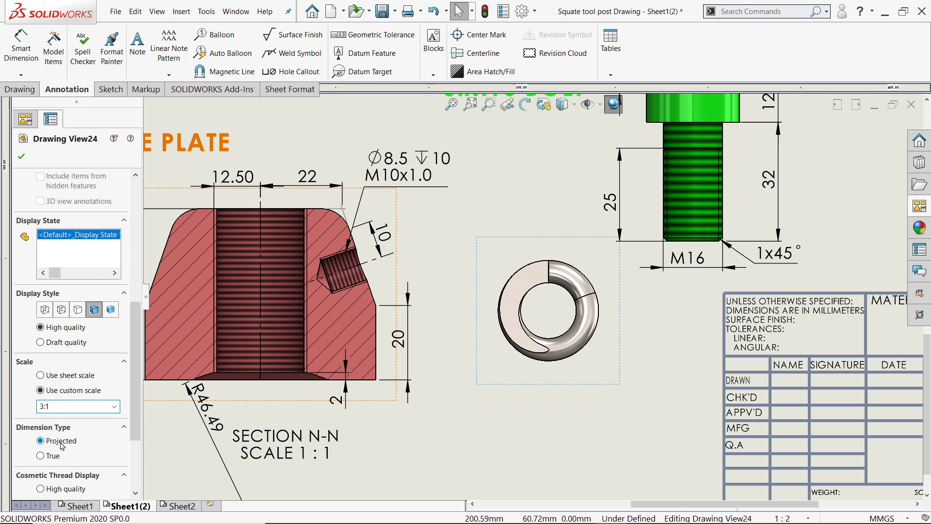
pyautogui.scroll(5, 544, 353)
pyautogui.scroll(-3, 551, 330)
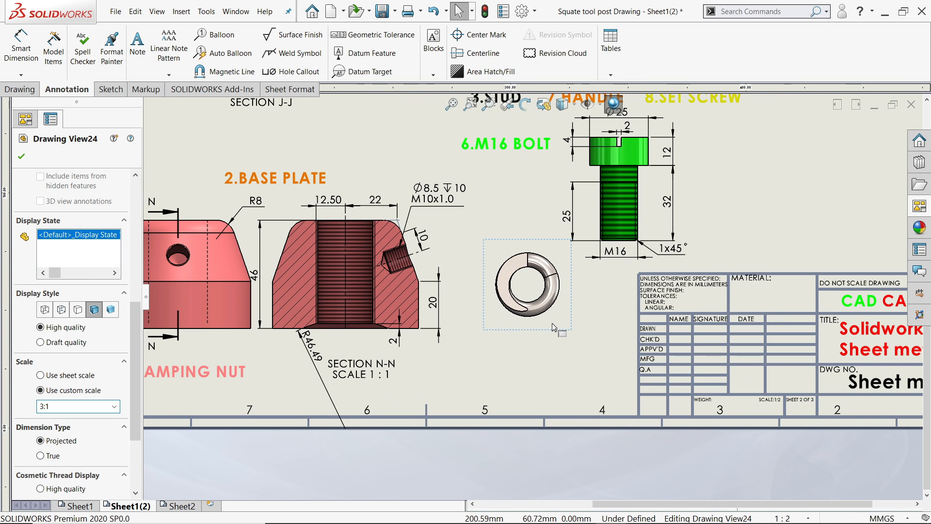
pyautogui.click(22, 156)
# Shift the clamping nut's front view toward the knob and raise the knob's M10 - 6H hole callout clear of it.
pyautogui.scroll(5, 325, 320)
pyautogui.scroll(-5, 471, 296)
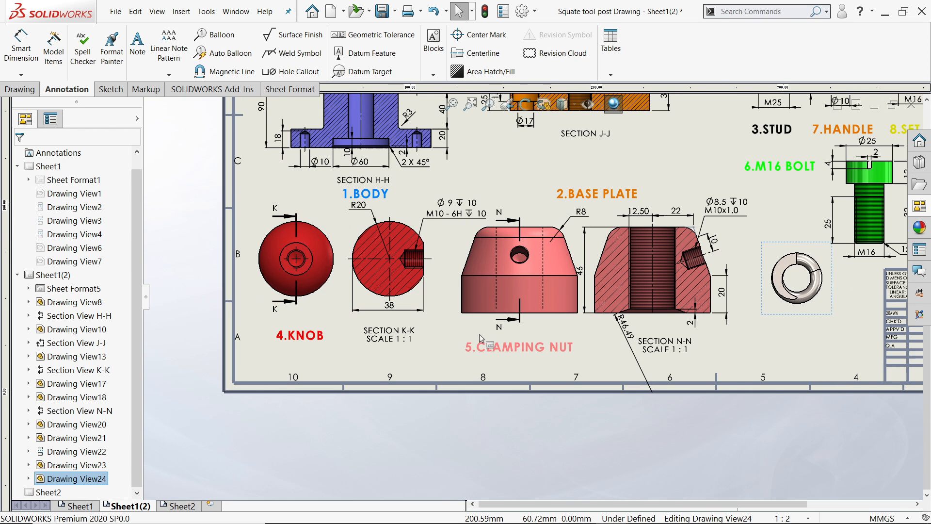
pyautogui.scroll(-2, 472, 296)
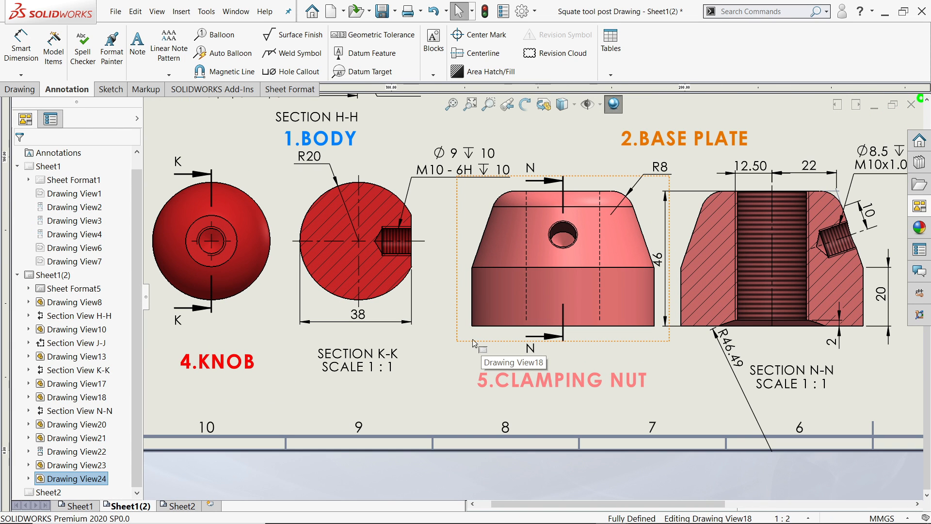
pyautogui.click(473, 342)
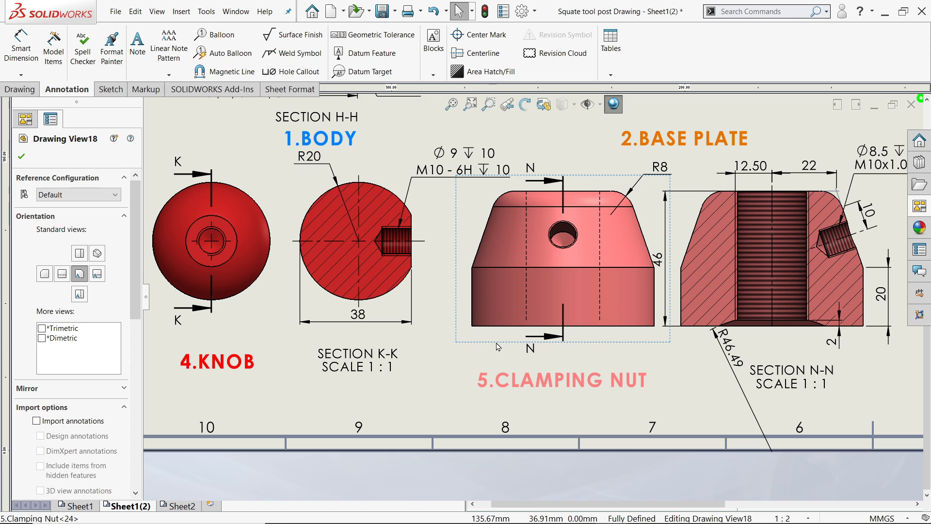
pyautogui.moveTo(494, 343); pyautogui.dragTo(455, 346)
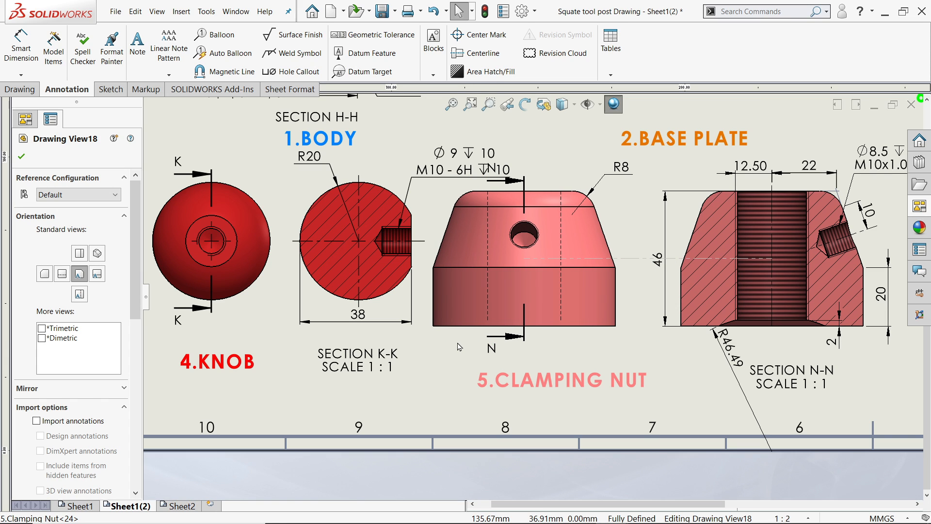
pyautogui.moveTo(444, 162); pyautogui.dragTo(445, 139)
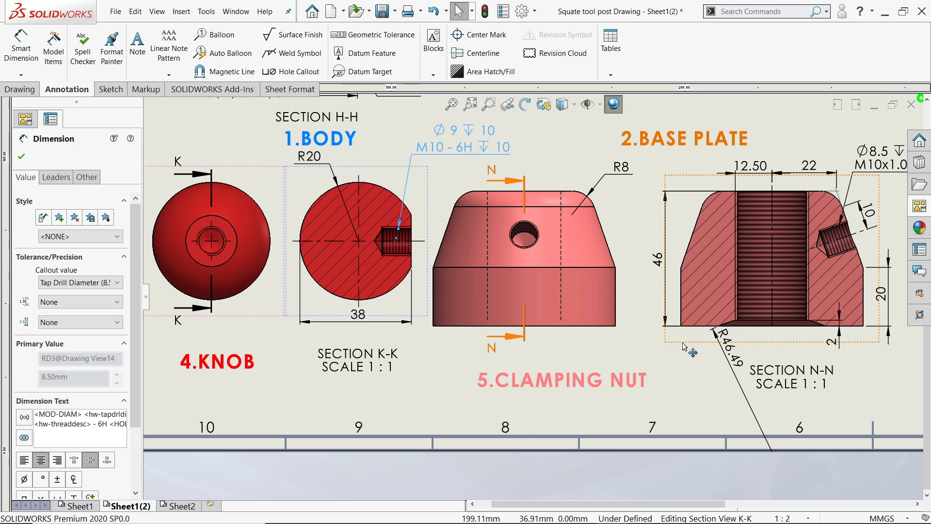
# Move Section N-N closer to the clamping nut's front view and Section K-K closer to the knob's front view.
pyautogui.moveTo(681, 346); pyautogui.dragTo(644, 346)
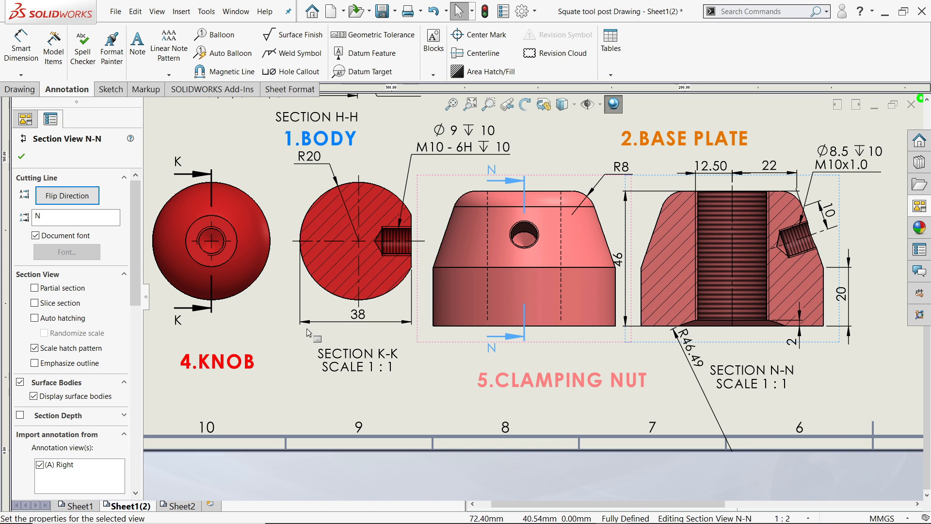
pyautogui.moveTo(287, 324); pyautogui.dragTo(266, 313)
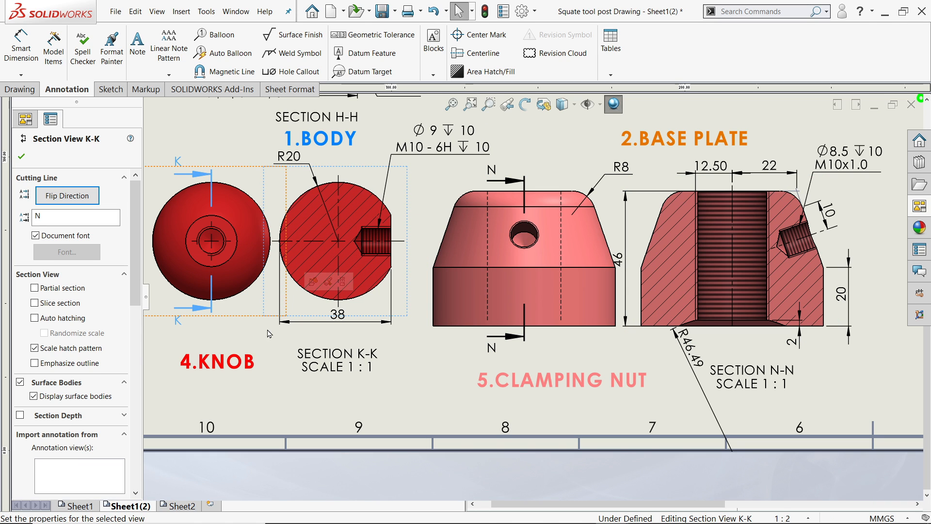
# Nudge the clamping nut's front view toward Section K-K, then bring Section N-N slightly closer to it.
pyautogui.scroll(3, 534, 298)
pyautogui.scroll(-2, 749, 301)
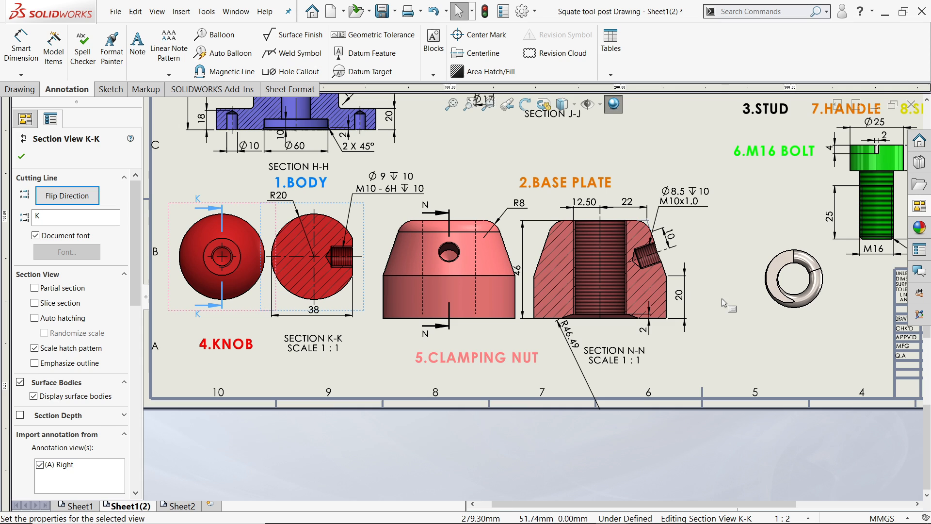
pyautogui.scroll(-2, 718, 304)
pyautogui.click(449, 265)
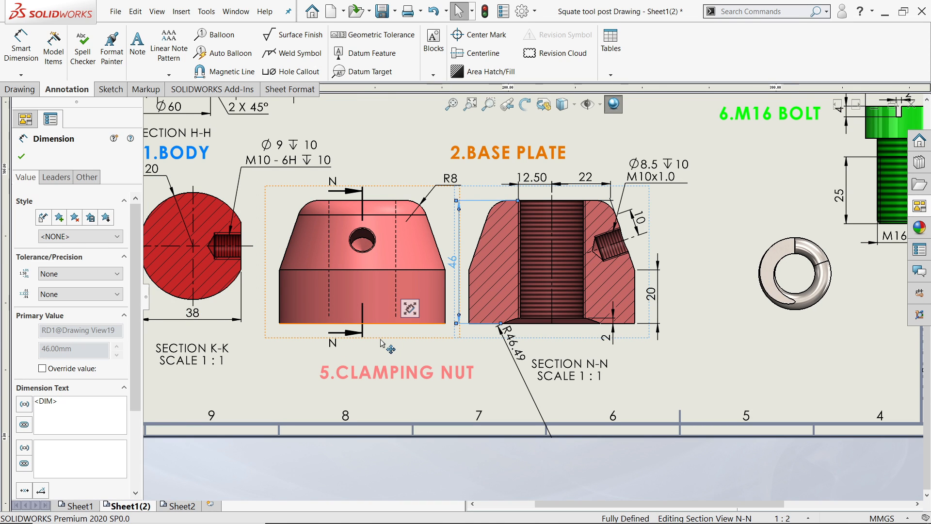
pyautogui.moveTo(381, 344); pyautogui.dragTo(369, 342)
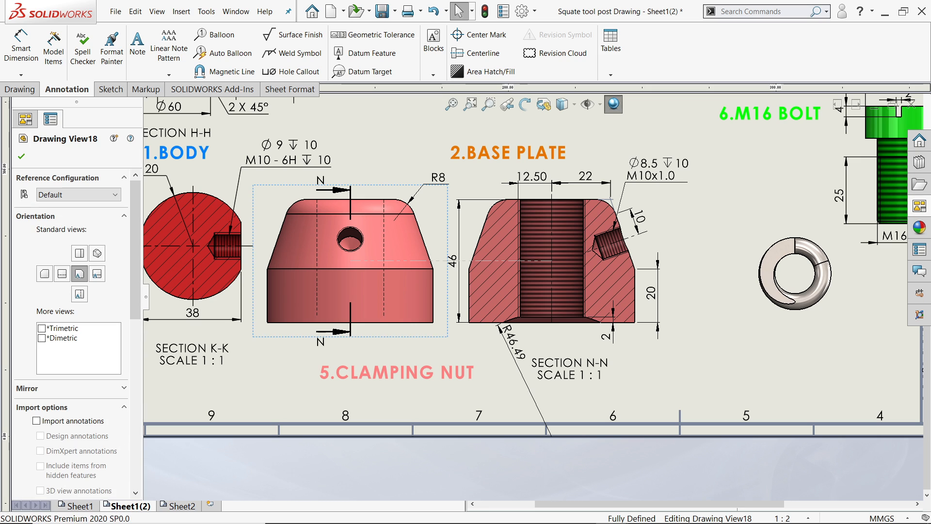
pyautogui.moveTo(585, 338); pyautogui.dragTo(571, 338)
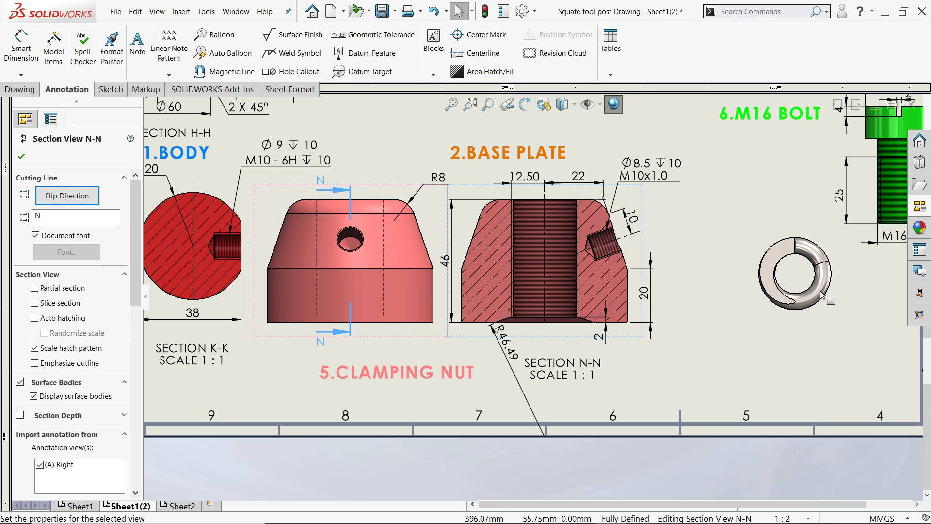
# Move the spring's top view up beside the M16 bolt, leaving room beneath it.
pyautogui.scroll(3, 833, 303)
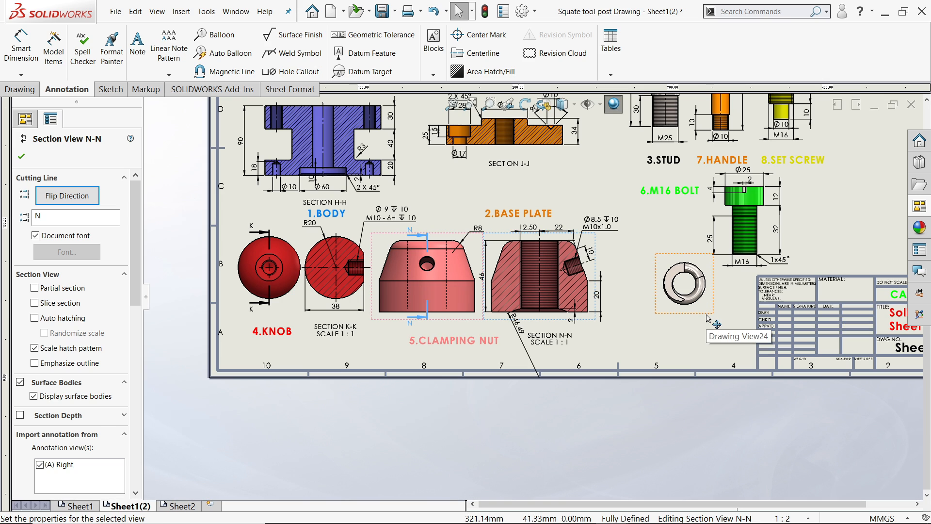
pyautogui.moveTo(706, 316)
pyautogui.mouseDown()
pyautogui.moveTo(692, 303)
pyautogui.moveTo(690, 274)
pyautogui.mouseUp()
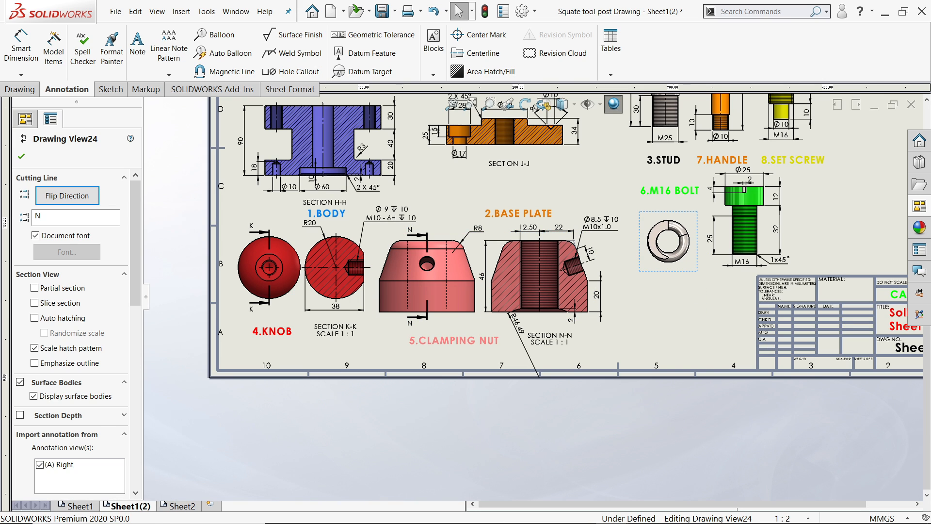
pyautogui.click(22, 156)
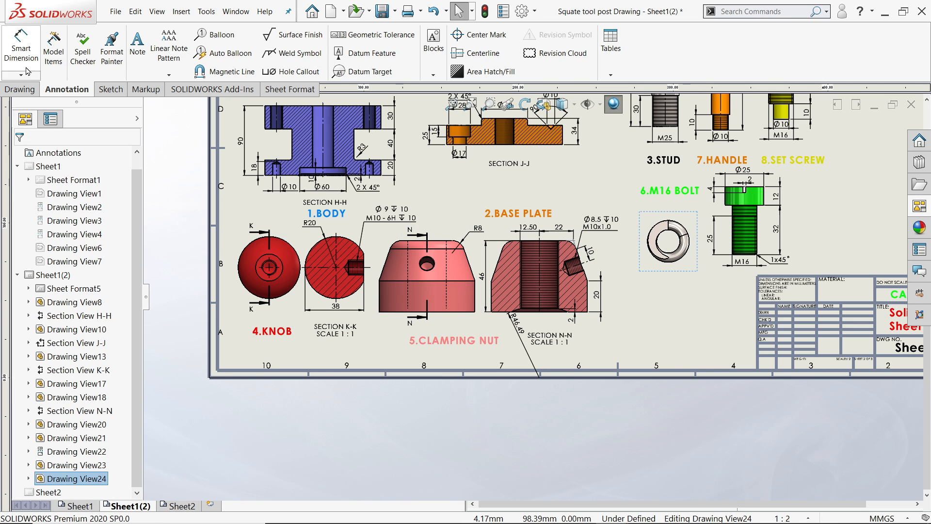
# Project a side view of the compressed spring directly below its top view.
pyautogui.click(23, 89)
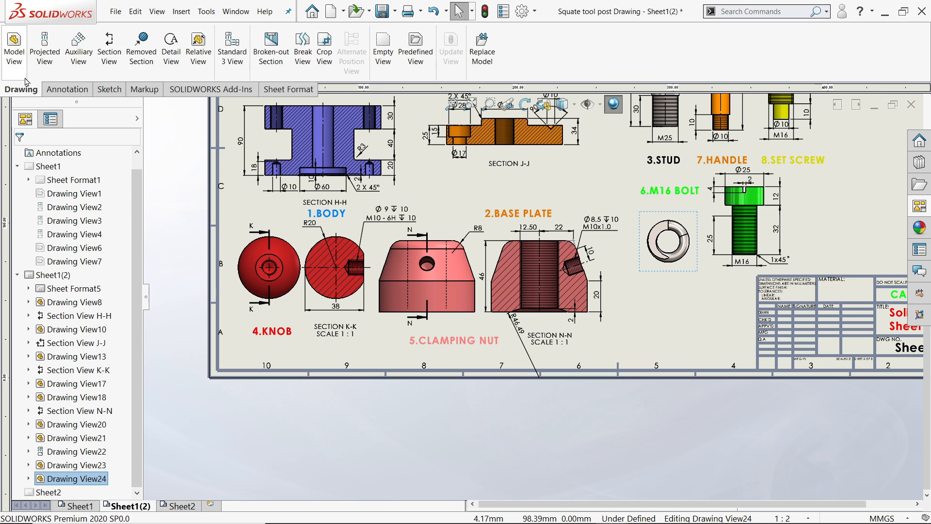
pyautogui.click(45, 51)
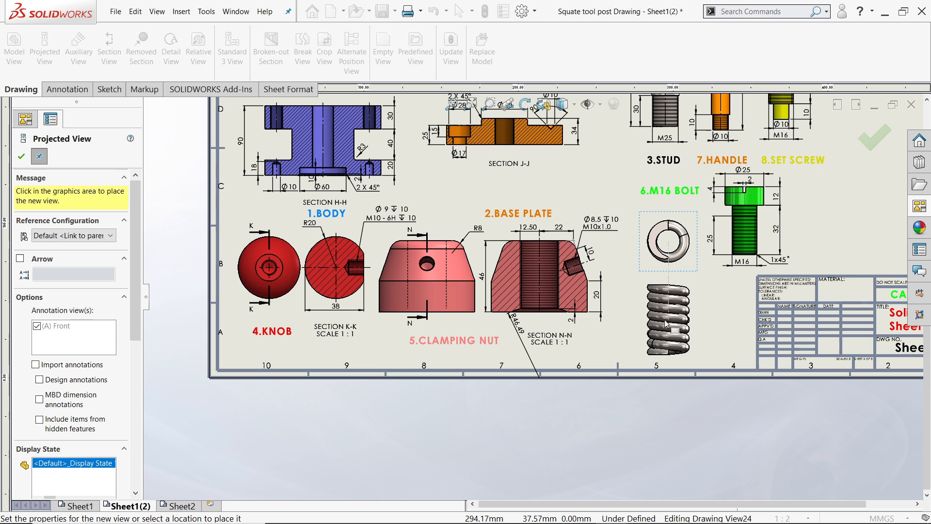
pyautogui.click(667, 318)
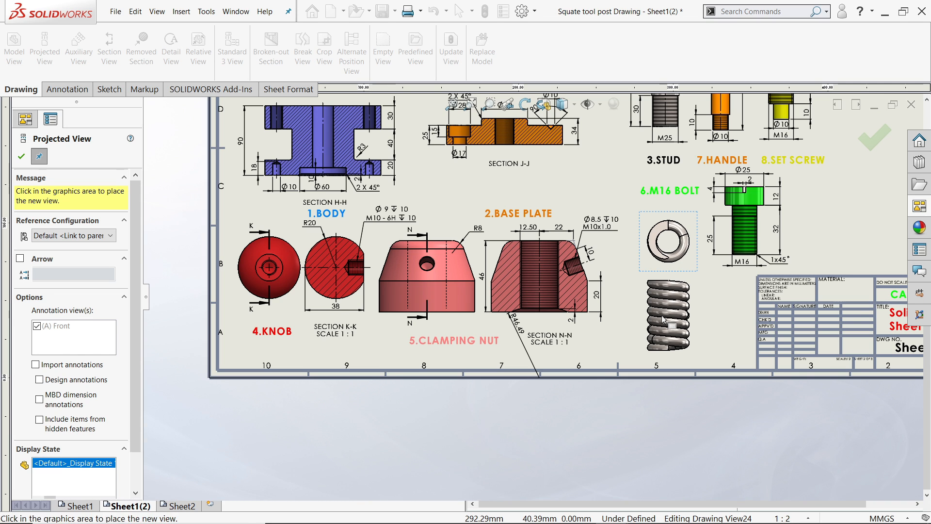
pyautogui.click(21, 156)
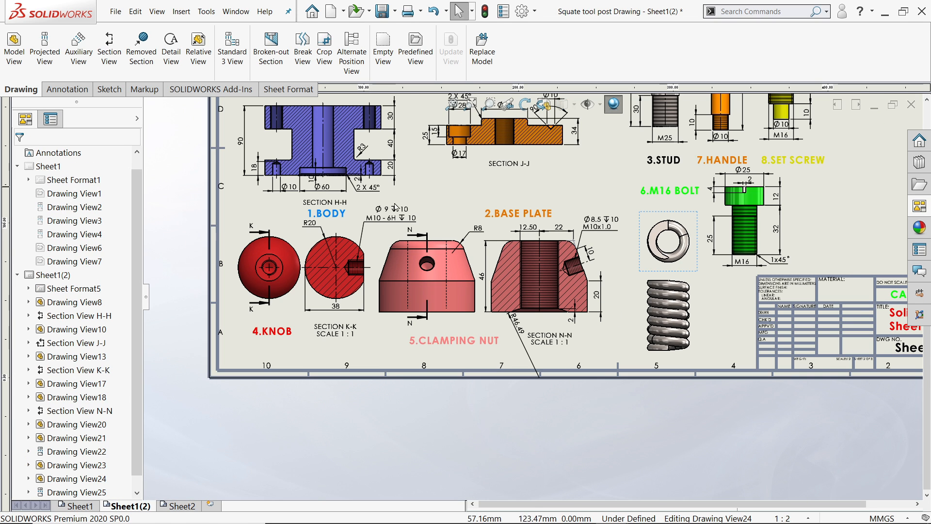
# Move the compressed spring's top view slightly further up from its side view.
pyautogui.scroll(-1, 695, 272)
pyautogui.scroll(-2, 695, 272)
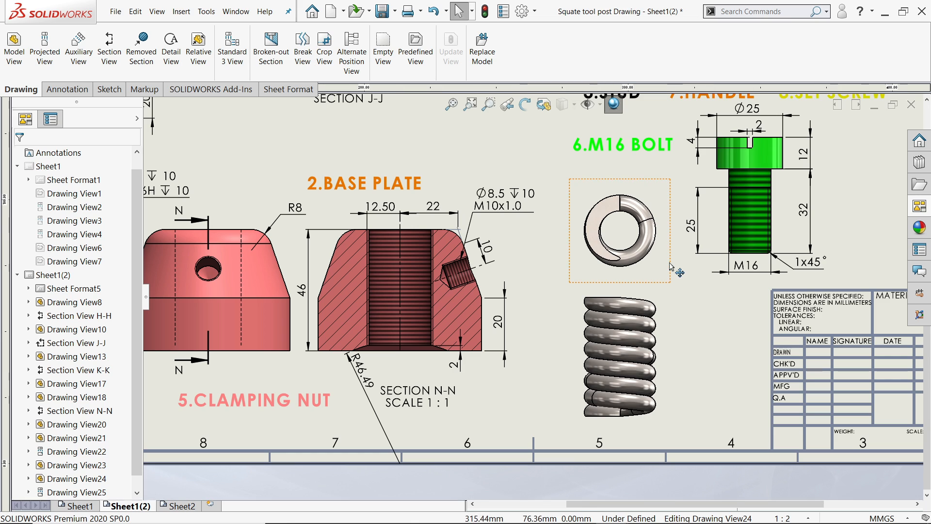
pyautogui.moveTo(668, 255); pyautogui.dragTo(668, 252)
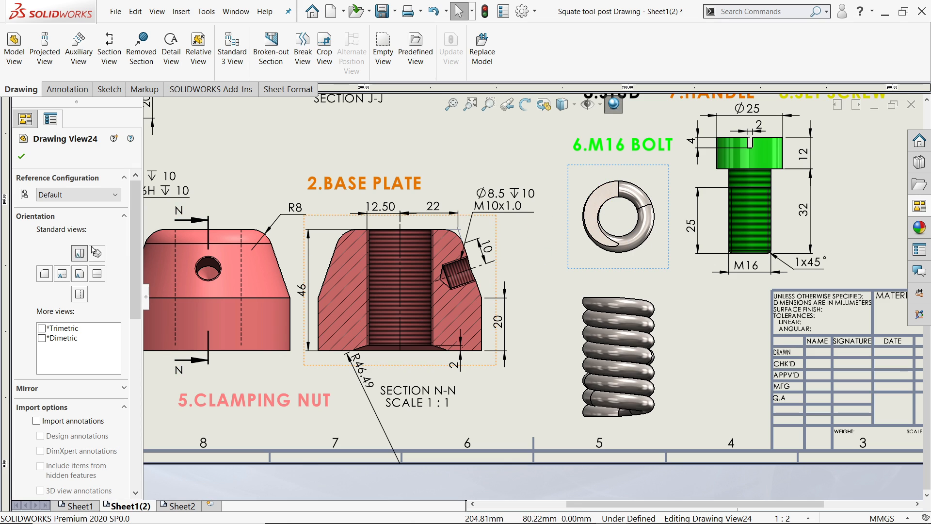
pyautogui.click(21, 157)
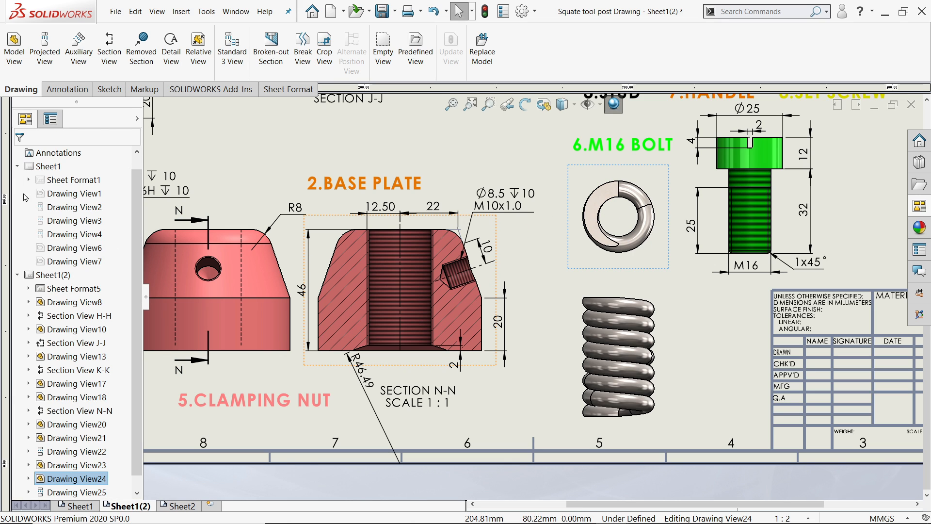
# Show Sketch1, the helix's base circle, in the compressed spring's top view.
pyautogui.click(31, 479)
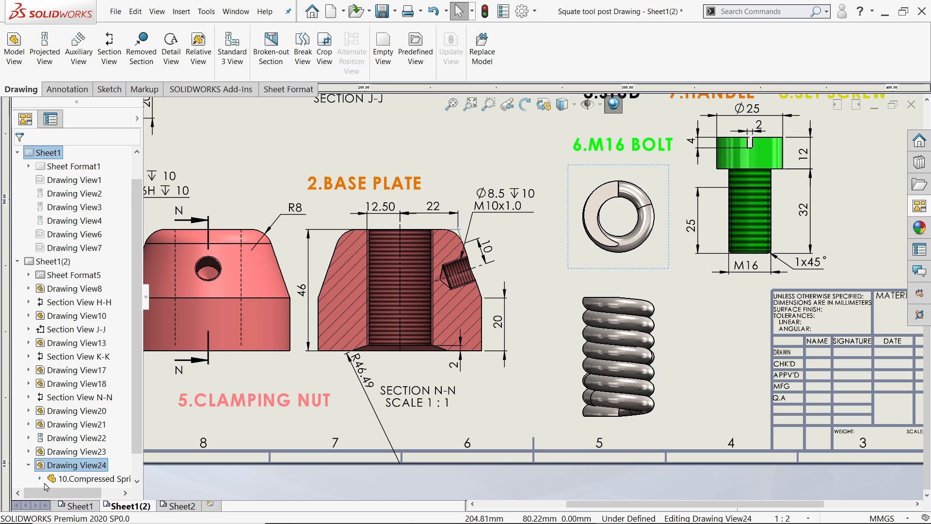
pyautogui.click(40, 479)
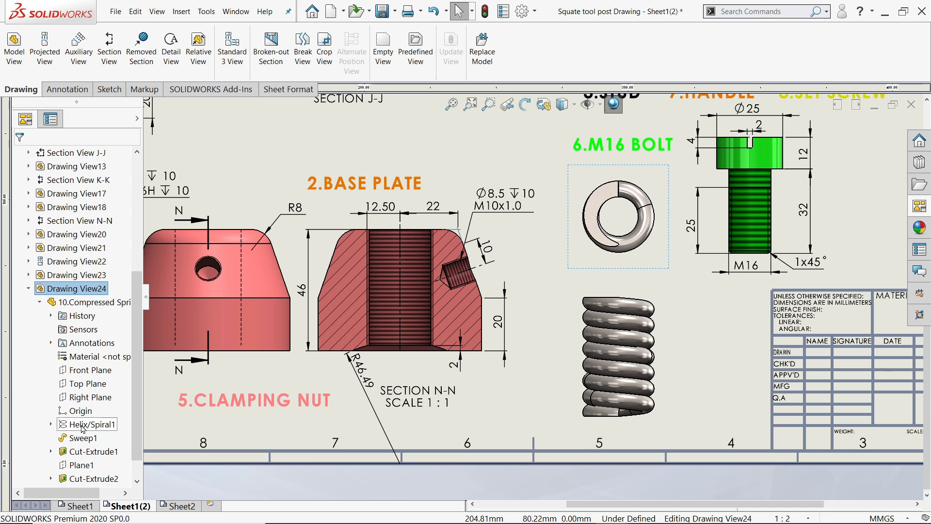
pyautogui.click(51, 425)
pyautogui.click(83, 438)
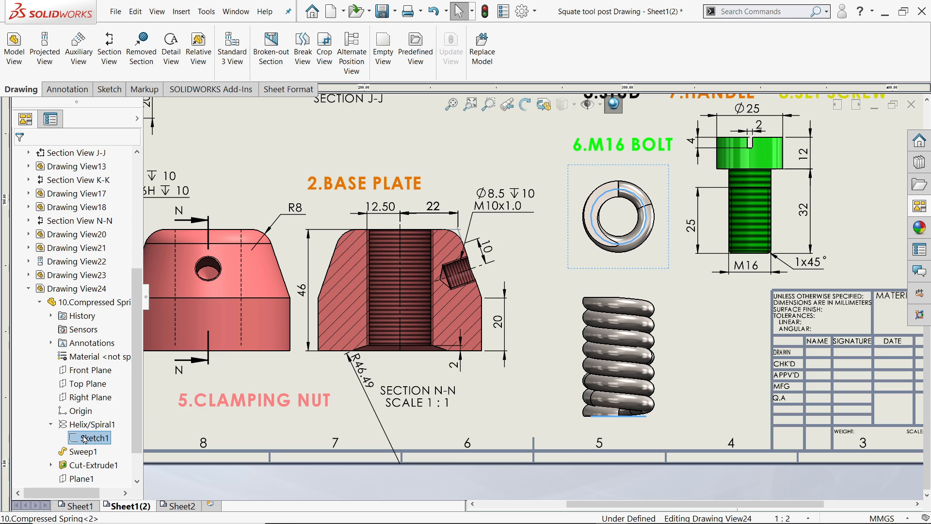
pyautogui.rightClick(84, 439)
pyautogui.click(105, 329)
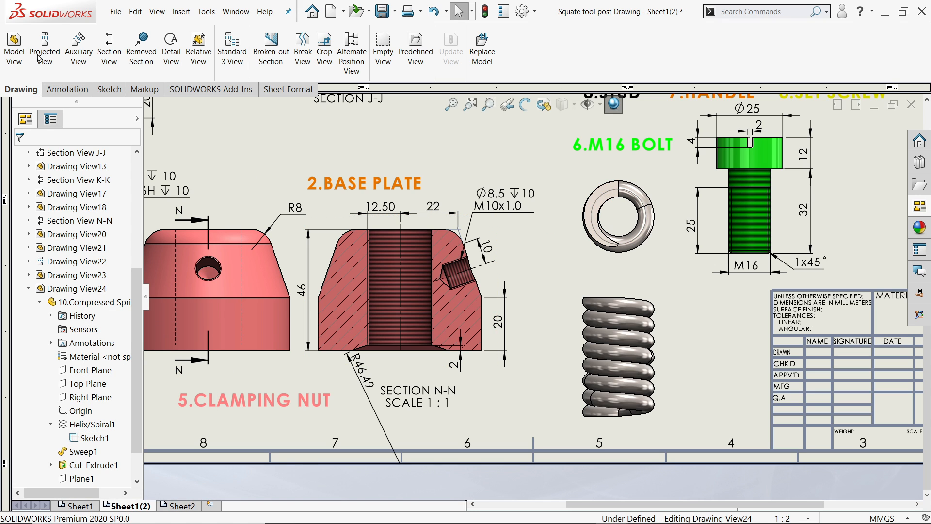
# Dimension the diameter of the helix circle in the spring's top view and set its precision to no decimals.
pyautogui.click(107, 89)
pyautogui.click(21, 49)
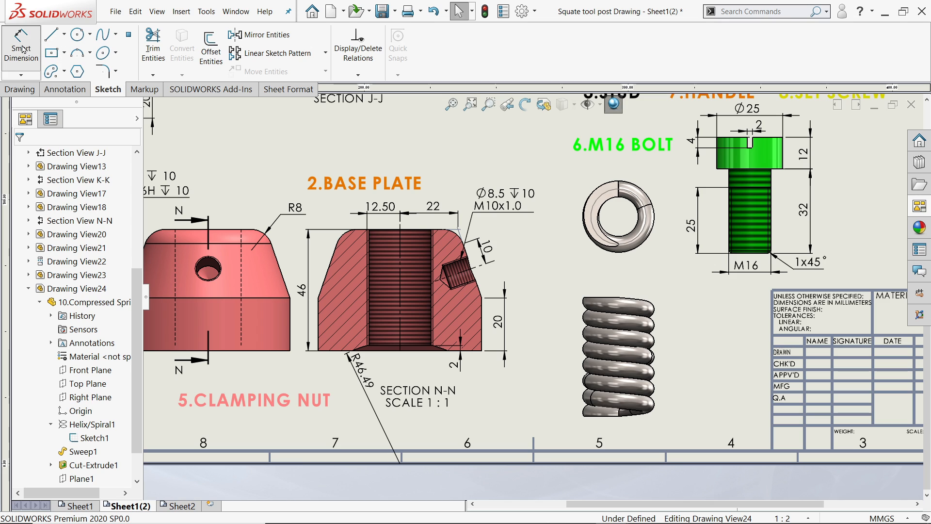
pyautogui.click(605, 198)
pyautogui.click(574, 179)
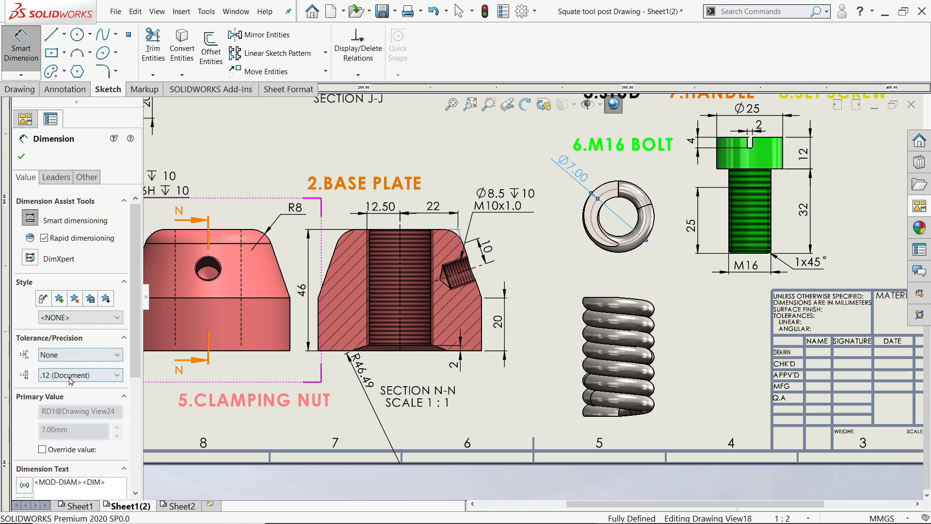
pyautogui.click(70, 380)
pyautogui.click(51, 392)
# Give the spring's diameter dimension a custom text position with horizontal text on a broken leader, and assign it to a drawing layer.
pyautogui.click(56, 177)
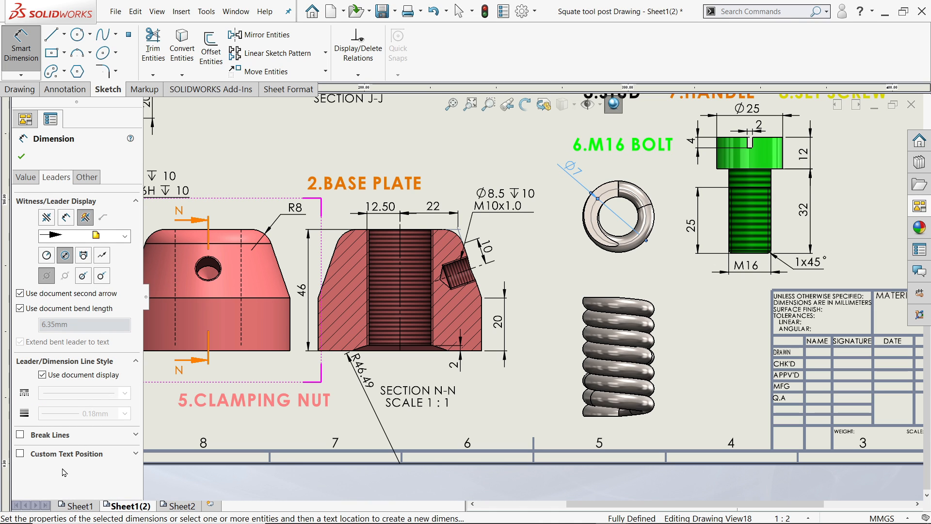
pyautogui.click(70, 454)
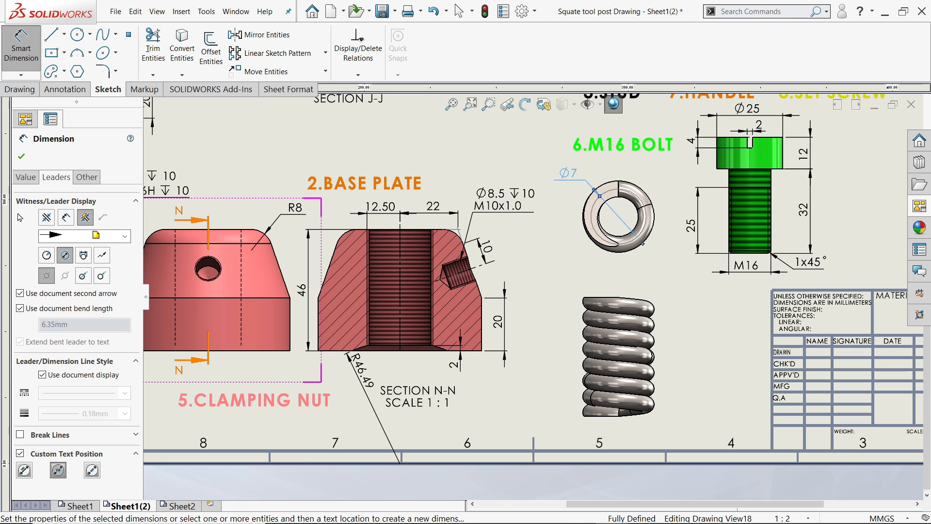
pyautogui.click(86, 177)
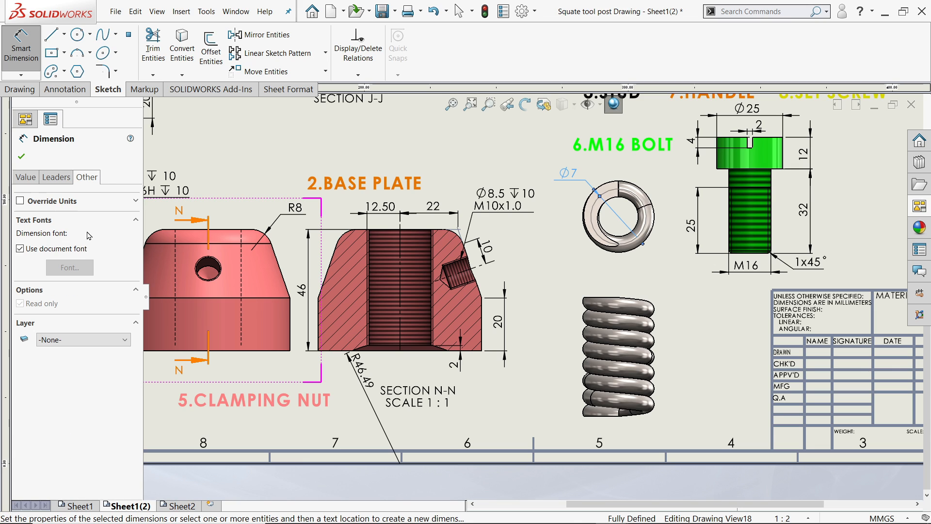
pyautogui.click(67, 340)
pyautogui.click(59, 368)
pyautogui.click(21, 156)
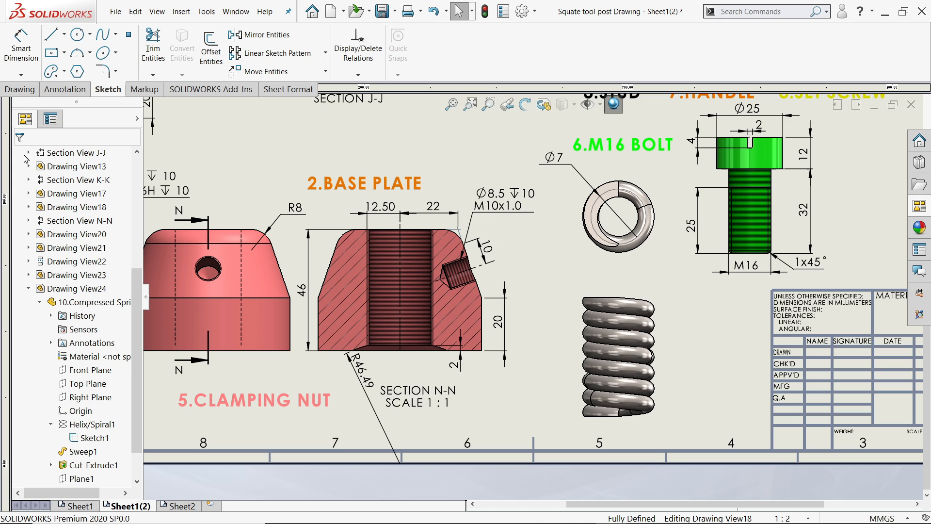
# Move the spring's side view closer to its top view and insert the model dimensions from the entire model into it.
pyautogui.moveTo(668, 372); pyautogui.dragTo(668, 353)
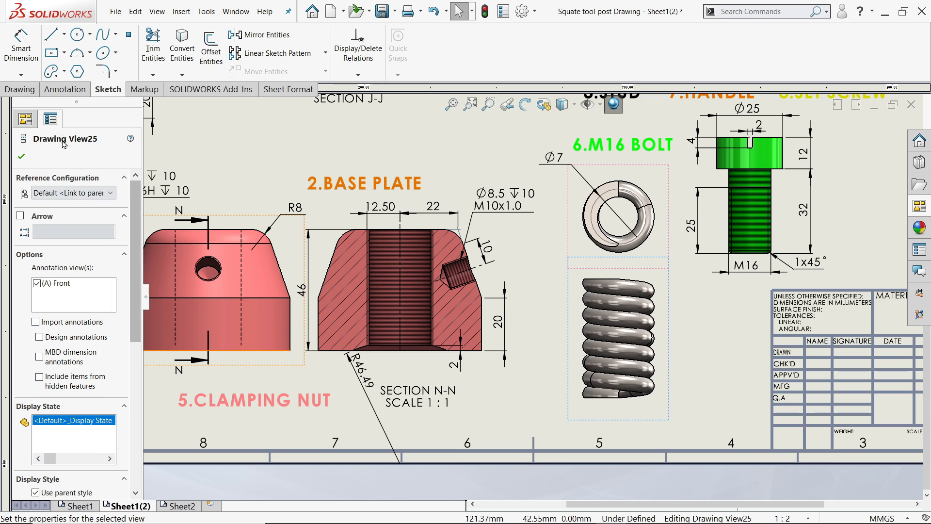
pyautogui.click(65, 89)
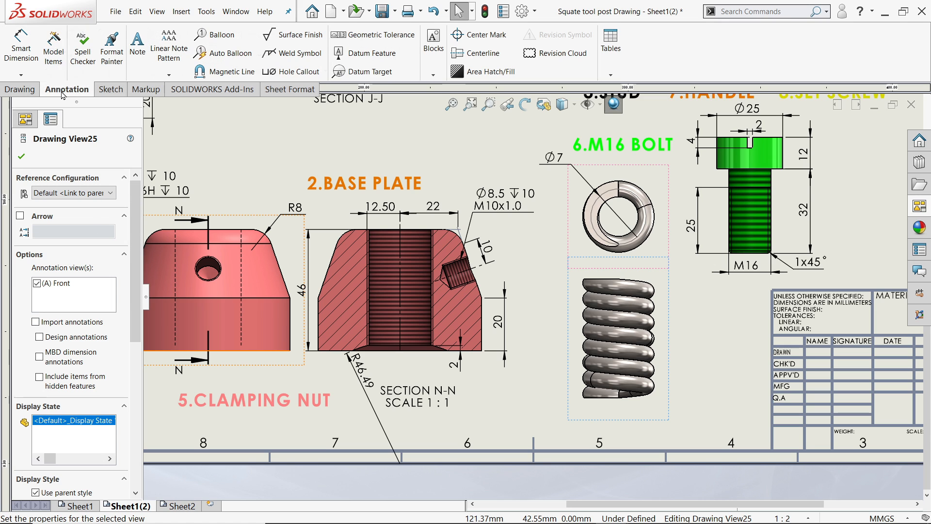
pyautogui.click(54, 53)
pyautogui.click(21, 157)
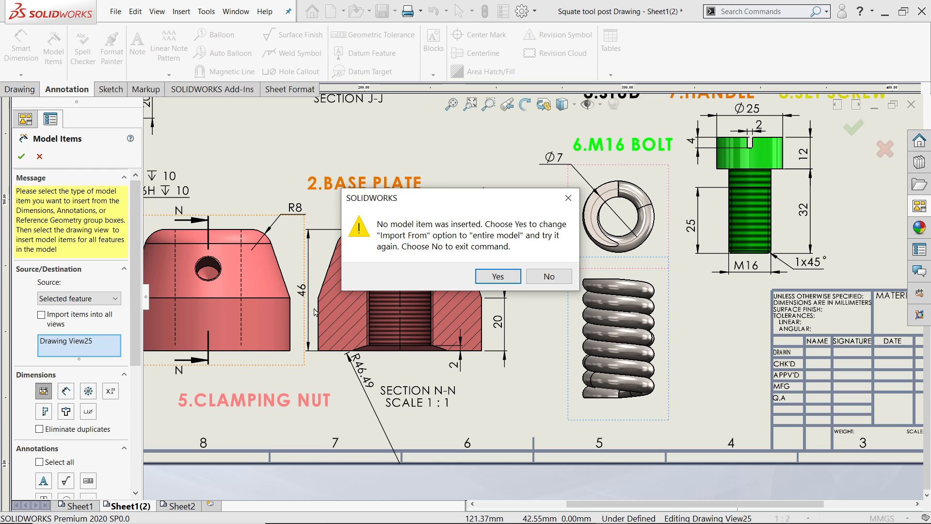
pyautogui.click(498, 277)
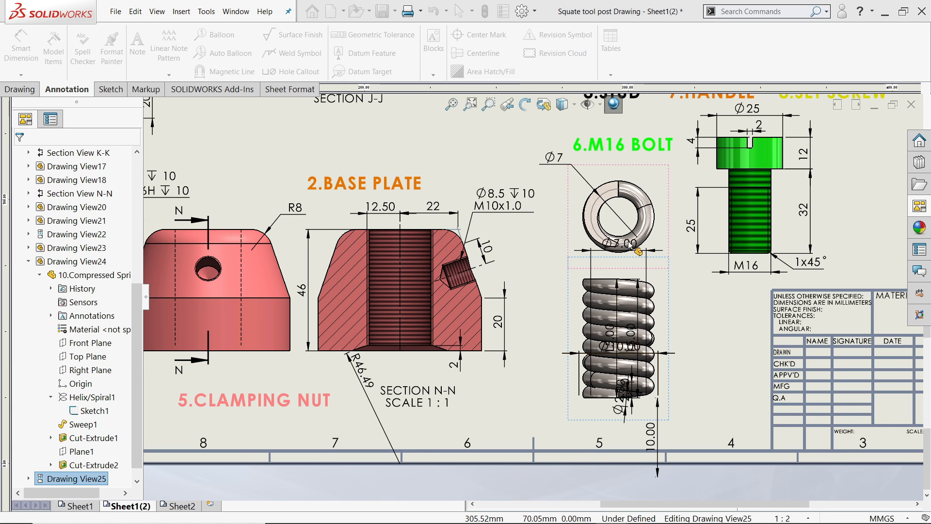
# Delete the Ø7, 10, Ø10 and duplicate 15 mm dimensions from the spring's side view, placing the remaining 15 mm height to the right of the coils.
pyautogui.scroll(-2, 630, 244)
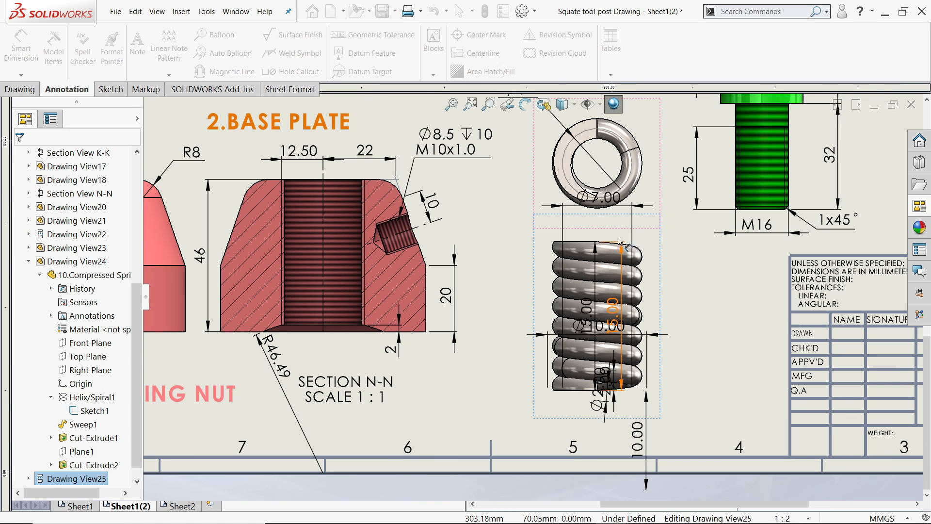
pyautogui.click(615, 208)
pyautogui.press('Delete')
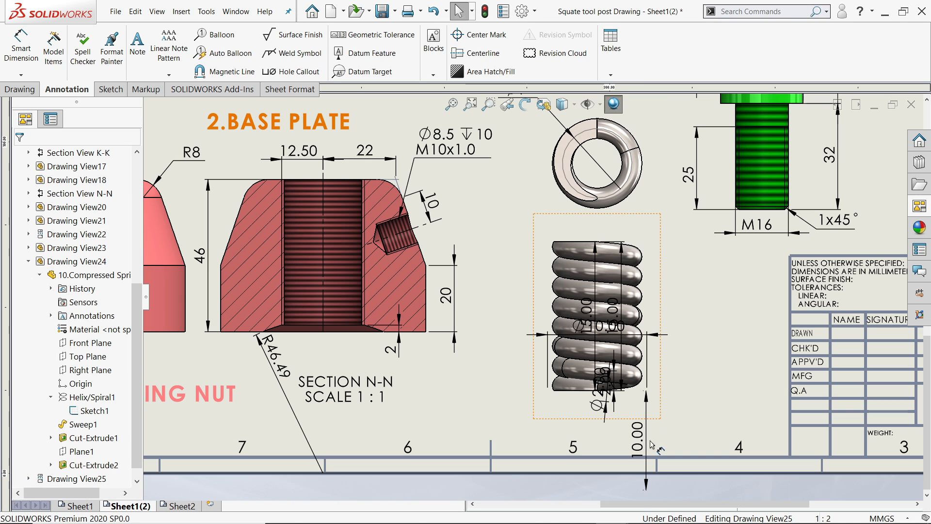
pyautogui.moveTo(636, 440); pyautogui.dragTo(681, 315)
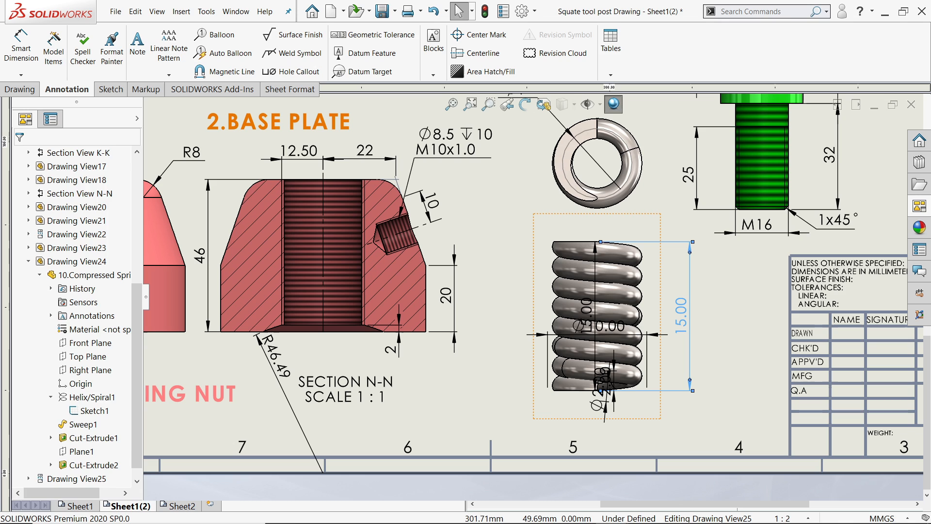
pyautogui.moveTo(606, 331); pyautogui.dragTo(594, 236)
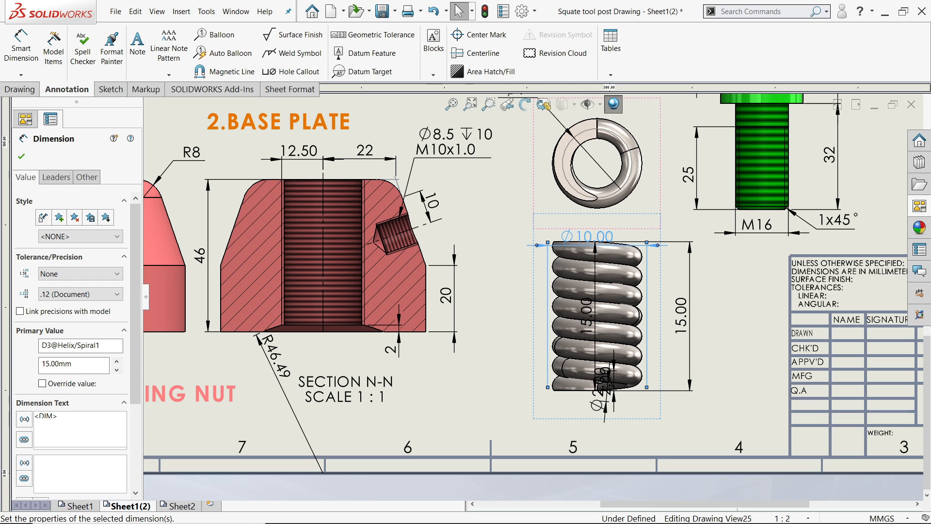
pyautogui.press('Delete')
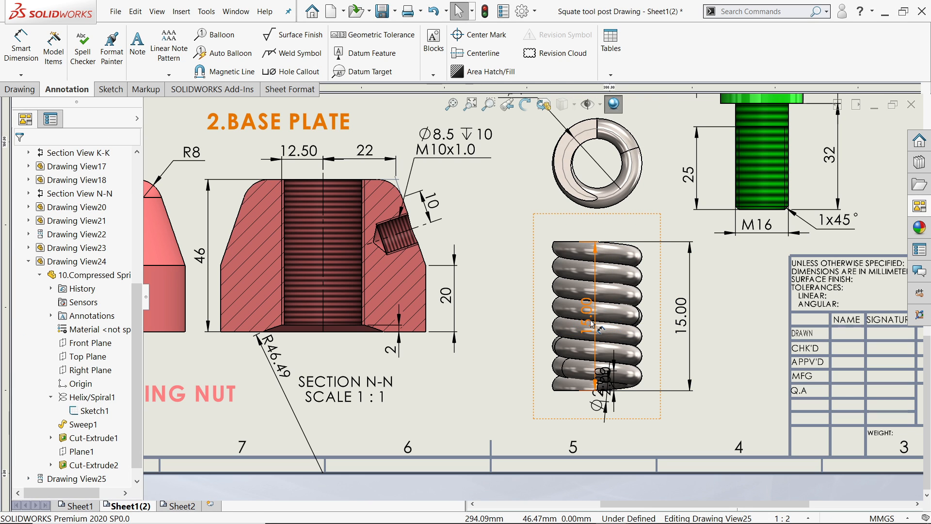
# Place the linear 2 mm dimension to the left of the spring's lowest coils and delete the Ø2 wire dimension.
pyautogui.scroll(-3, 597, 383)
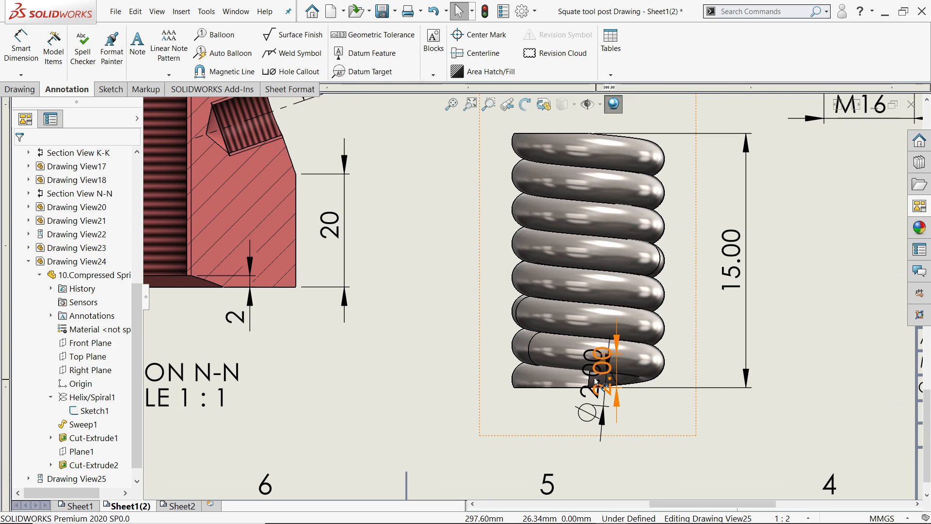
pyautogui.moveTo(601, 372); pyautogui.dragTo(464, 378)
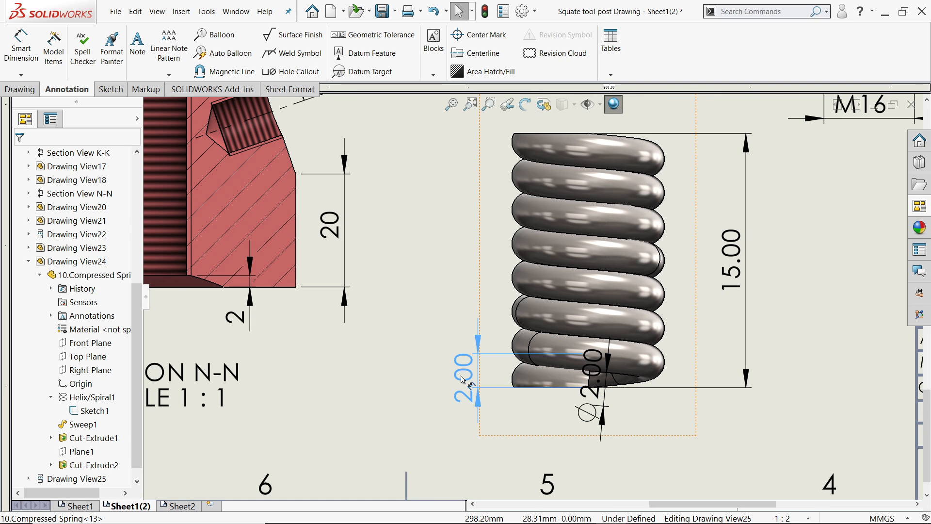
pyautogui.moveTo(592, 395); pyautogui.dragTo(556, 419)
pyautogui.moveTo(556, 417); pyautogui.dragTo(539, 416)
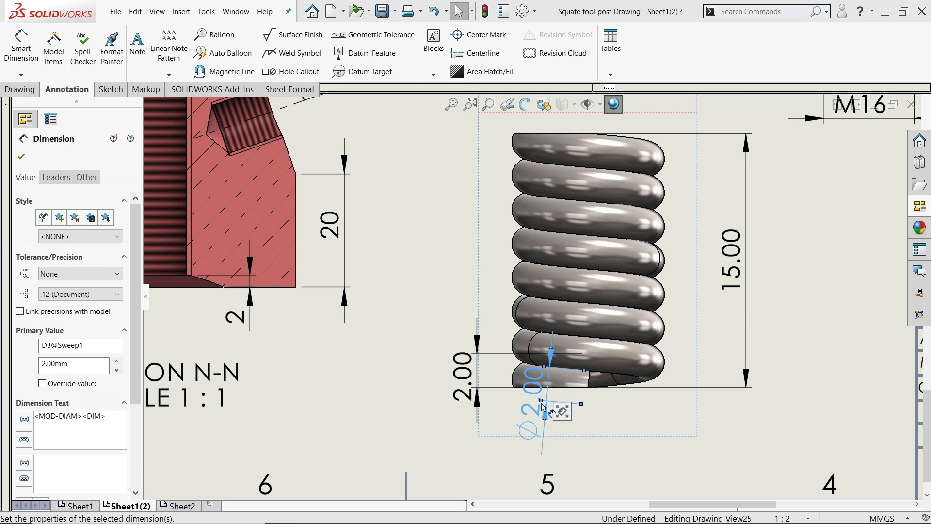
pyautogui.press('Delete')
# Attach a leader note reading R1 to the left edge of a coil in the side view and place it left of the spring.
pyautogui.click(139, 57)
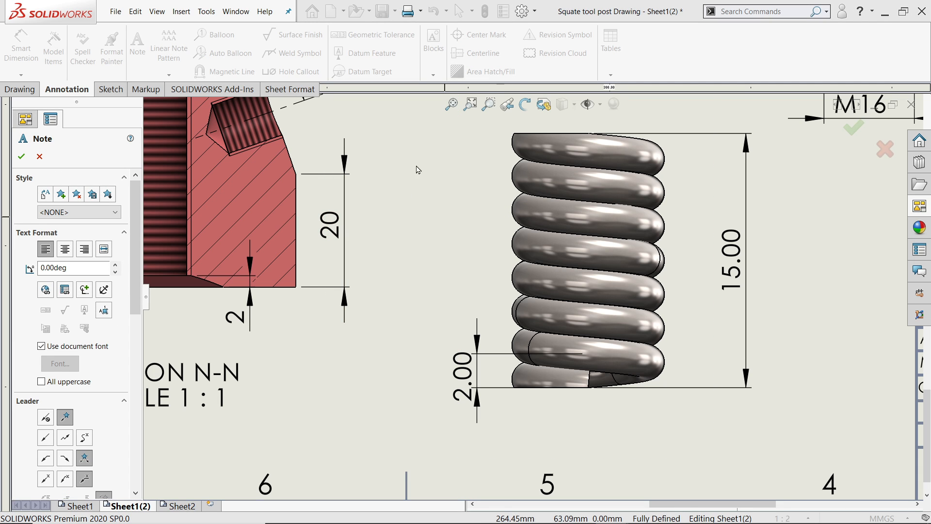
pyautogui.scroll(3, 537, 245)
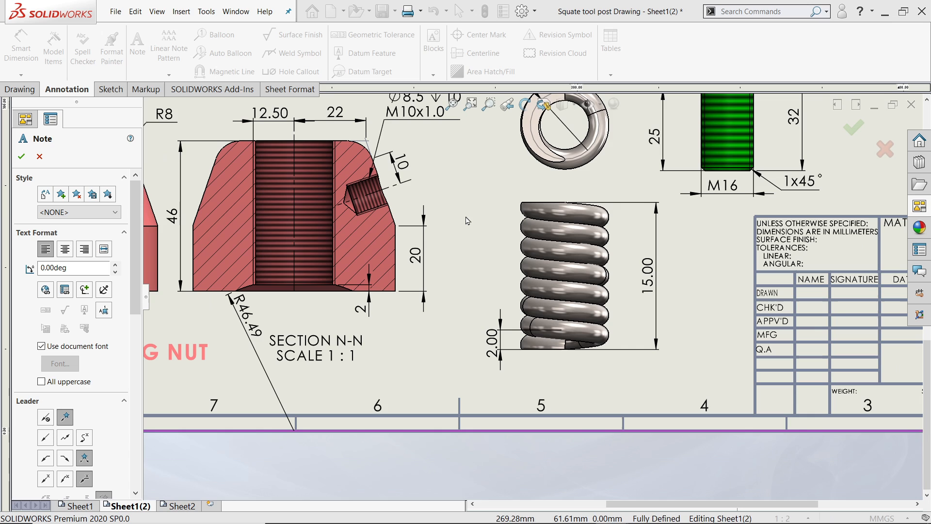
pyautogui.scroll(-3, 537, 245)
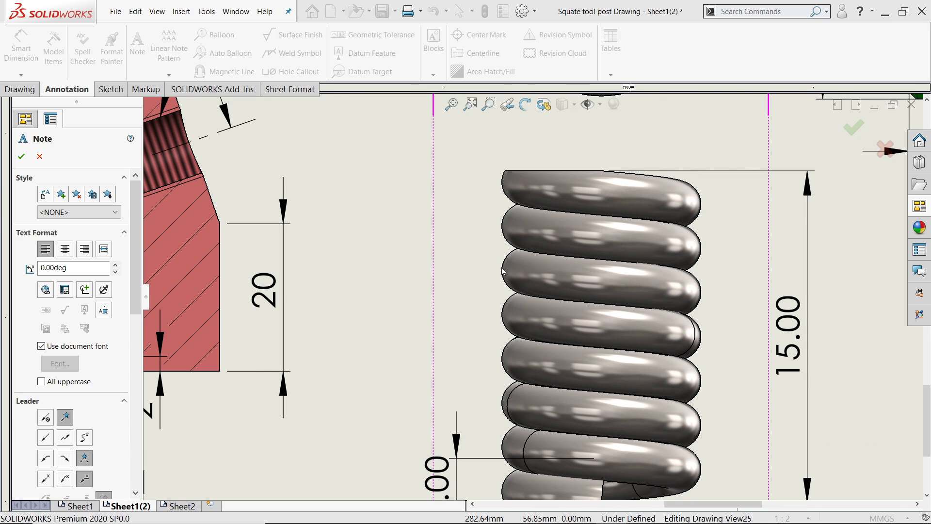
pyautogui.click(504, 268)
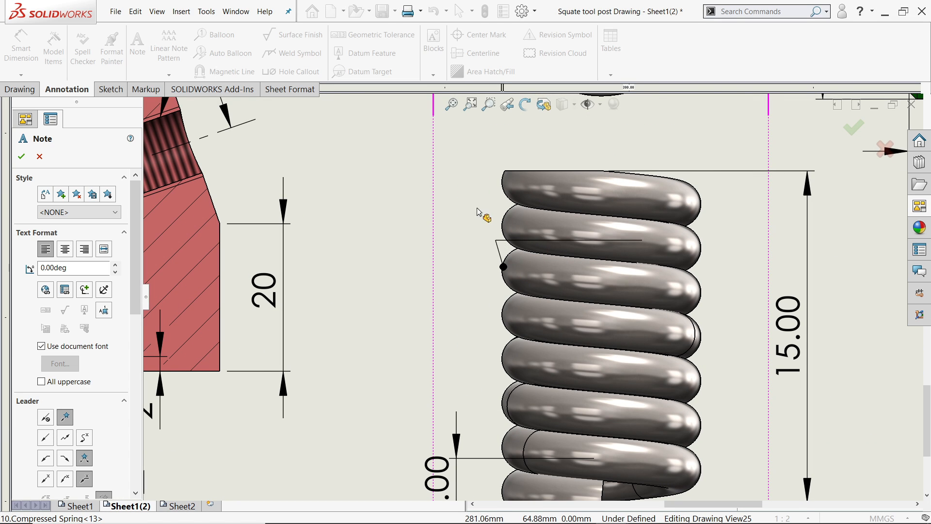
pyautogui.click(333, 194)
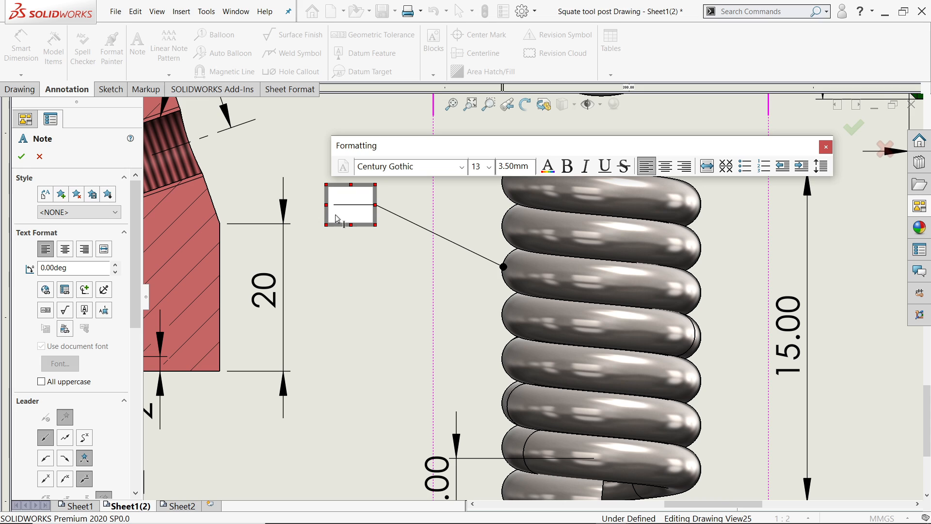
pyautogui.write('R')
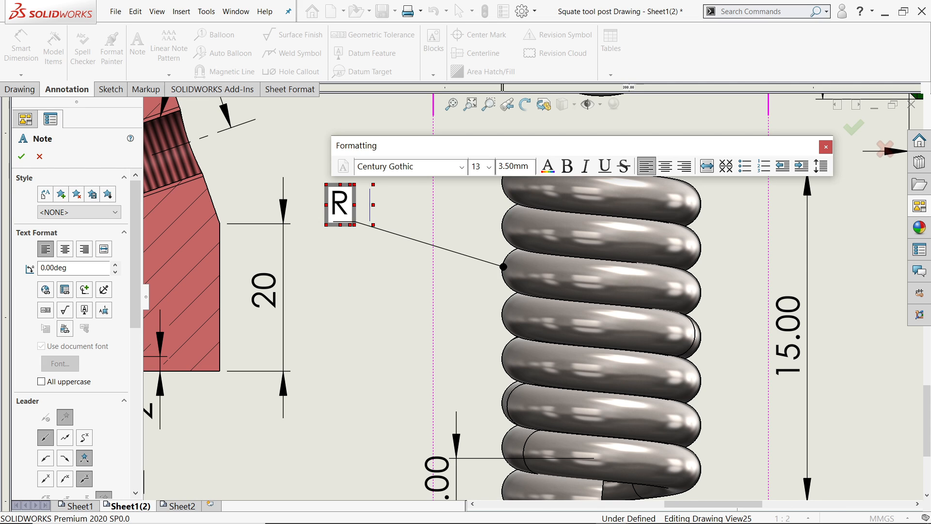
pyautogui.write('1')
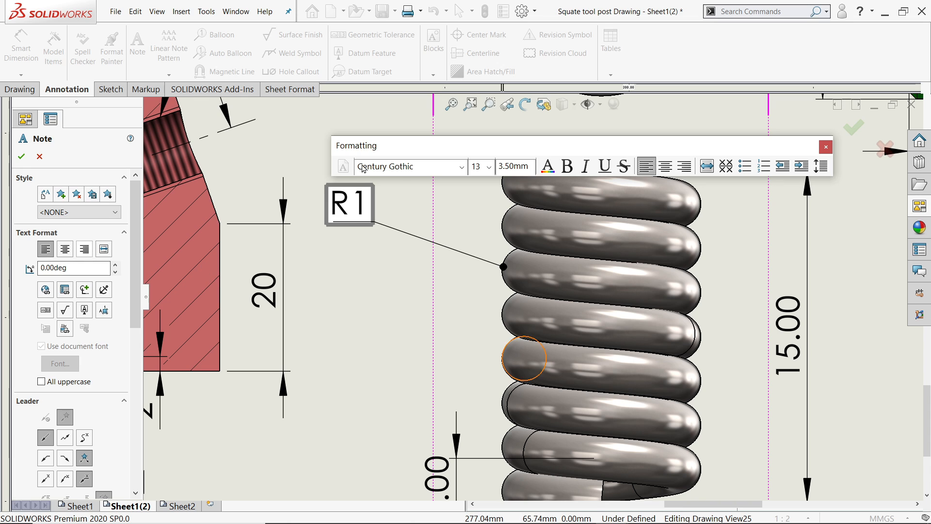
pyautogui.click(348, 211)
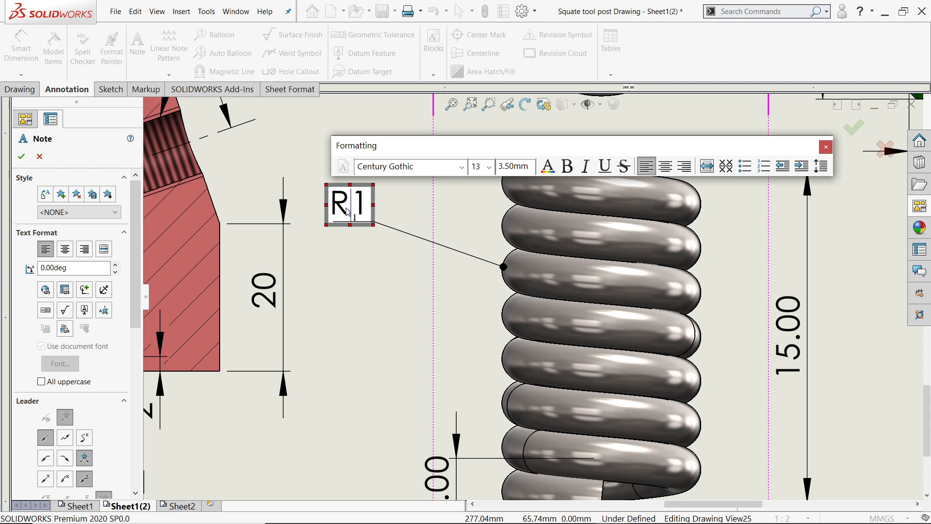
pyautogui.click(29, 160)
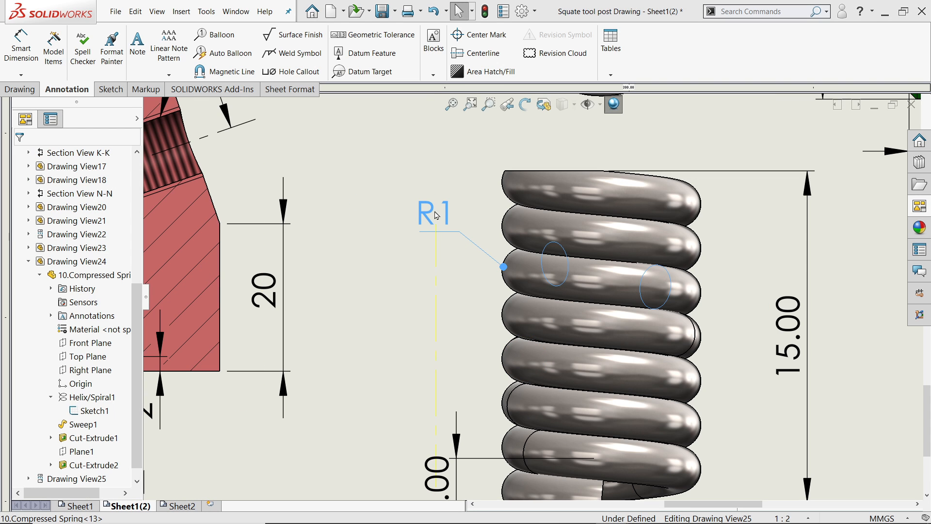
pyautogui.moveTo(436, 215); pyautogui.dragTo(430, 215)
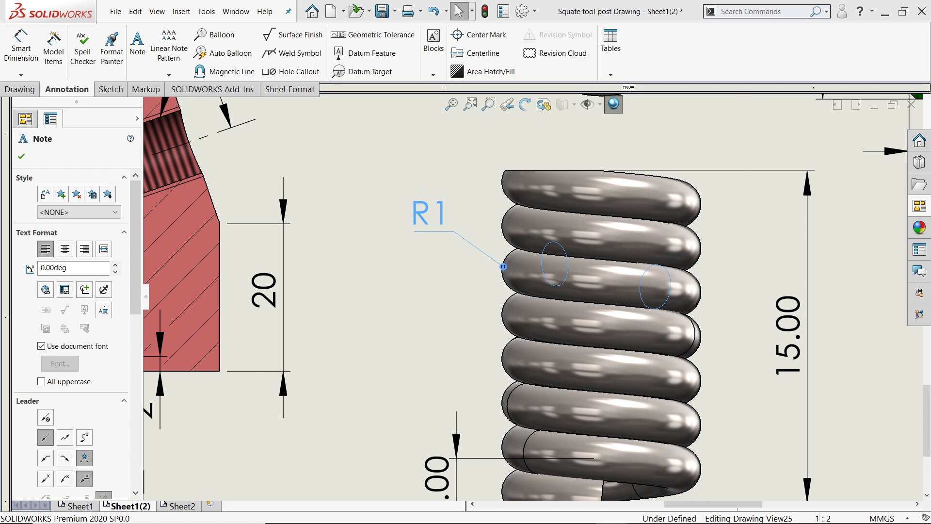
# Change the R1 note's leader end on the spring's side view to a solid filled arrowhead.
pyautogui.scroll(-5, 86, 345)
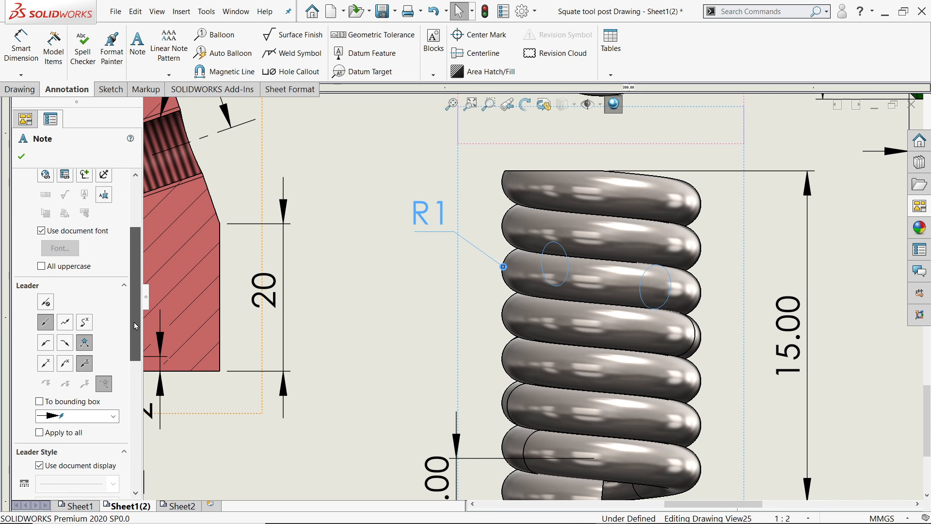
pyautogui.click(85, 343)
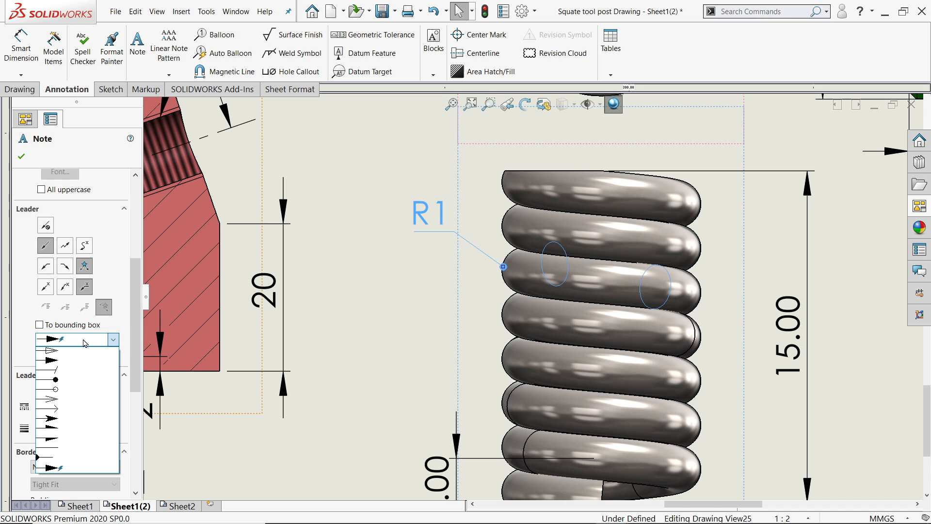
pyautogui.click(60, 361)
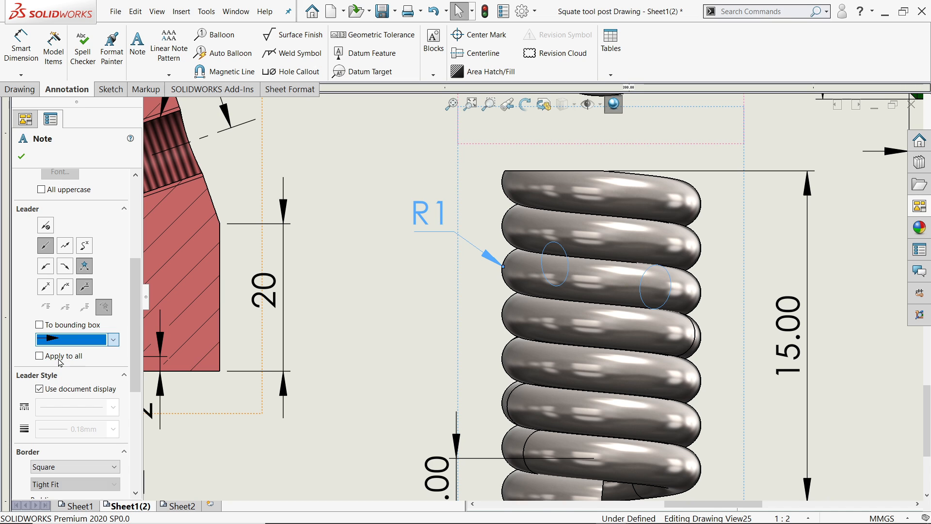
pyautogui.click(21, 157)
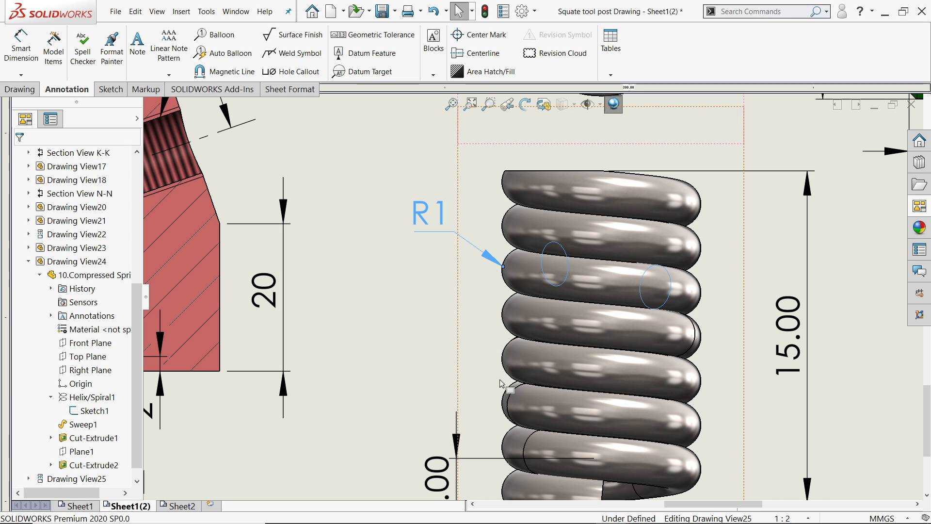
# Set the precision of the spring's 2.00 and 15.00 dimensions to None and place the height dimension slightly closer to the coils.
pyautogui.scroll(2, 503, 387)
pyautogui.scroll(-2, 503, 386)
pyautogui.click(473, 394)
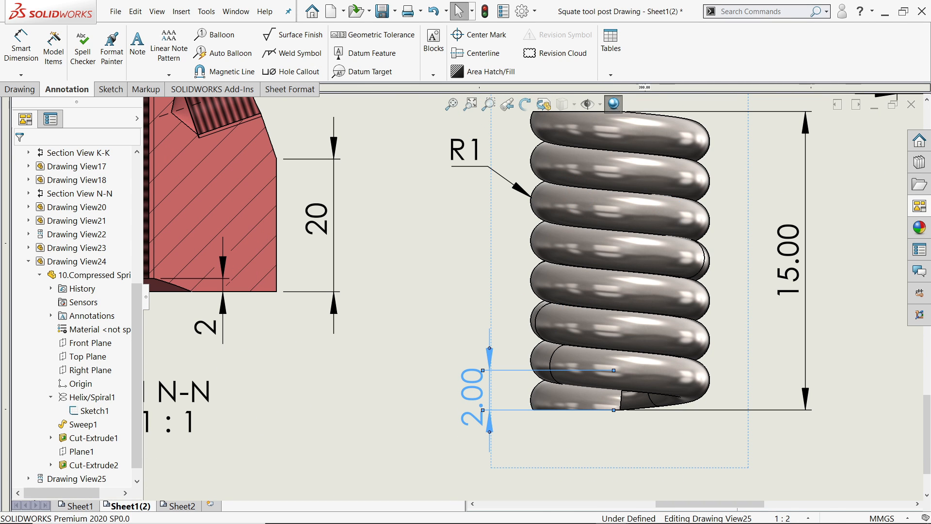
pyautogui.keyDown('ctrl'); pyautogui.click(787, 264); pyautogui.keyUp('ctrl')
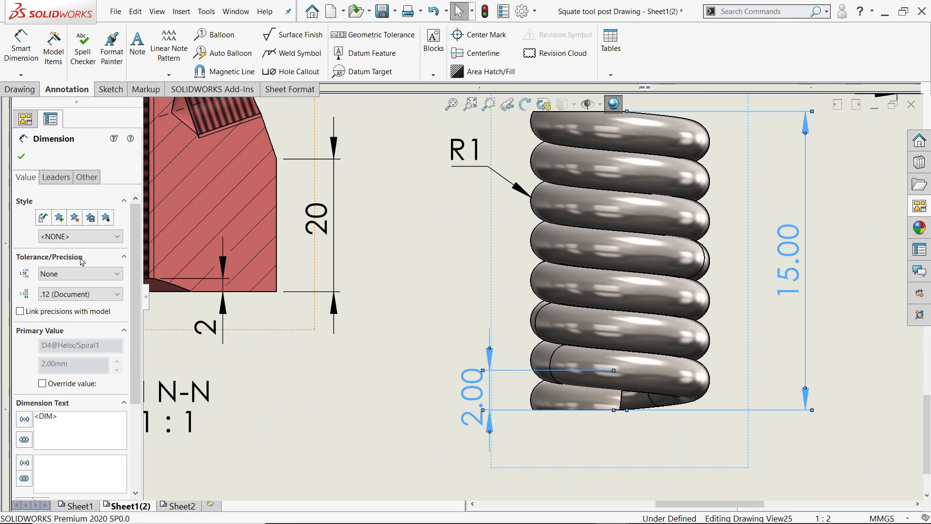
pyautogui.click(61, 294)
pyautogui.click(57, 311)
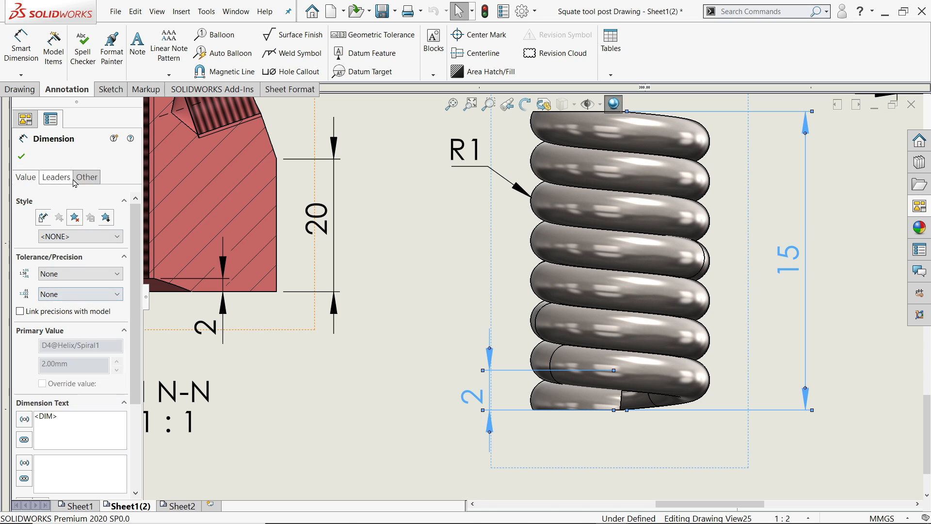
pyautogui.click(475, 398)
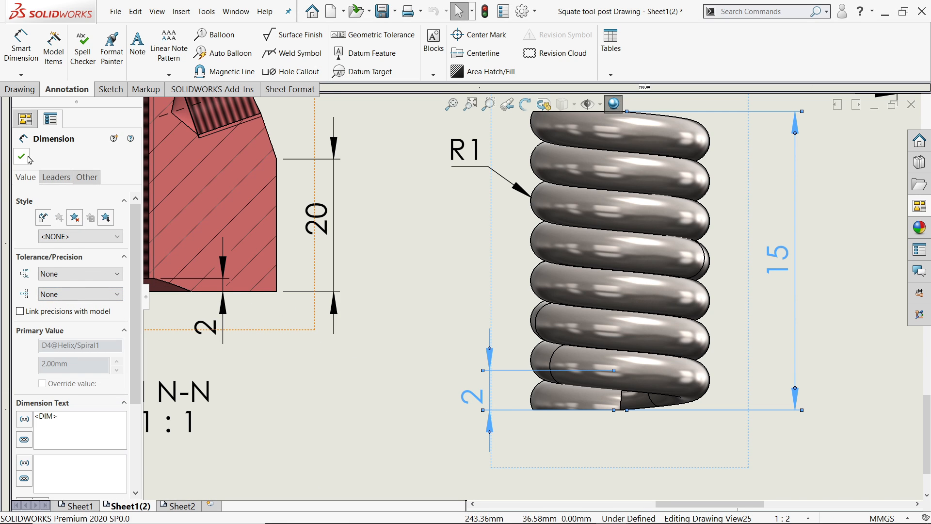
pyautogui.click(28, 159)
# Override the value of the dimension beside the spring's lowest coils with P2.
pyautogui.click(469, 398)
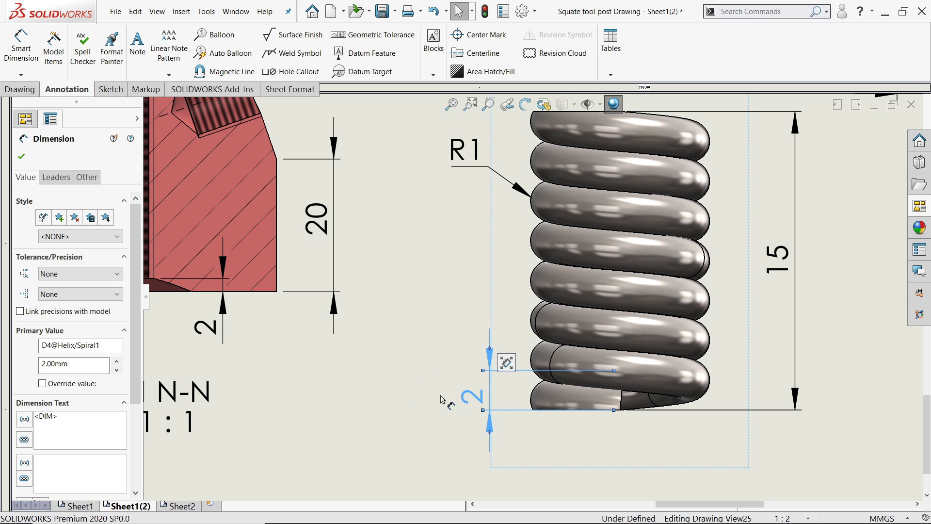
pyautogui.click(42, 384)
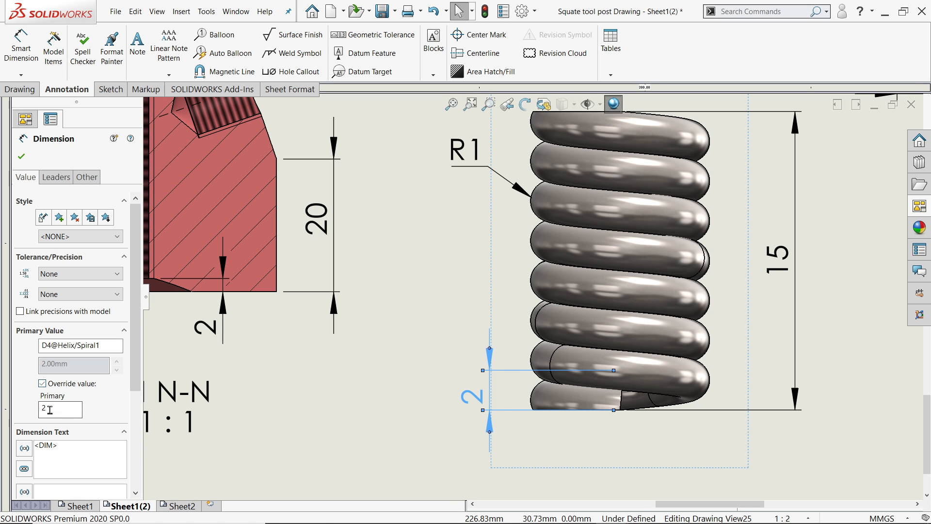
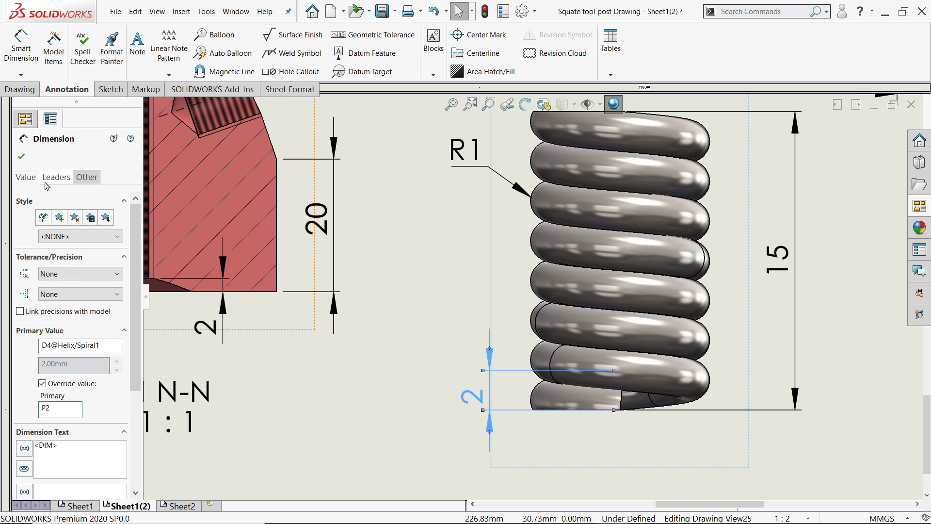
pyautogui.click(22, 156)
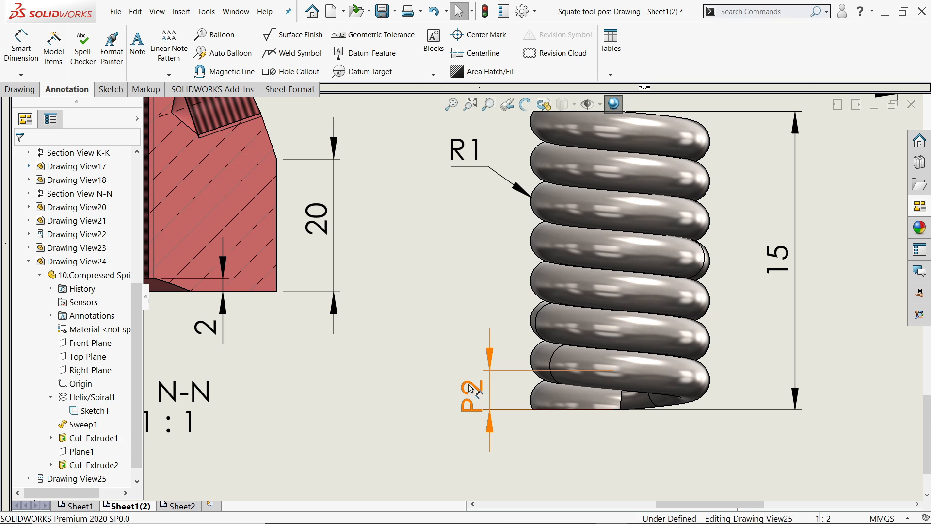
pyautogui.moveTo(477, 383); pyautogui.dragTo(468, 388)
# Move the Ø7 dimension text closer to the spring's top view.
pyautogui.scroll(5, 534, 296)
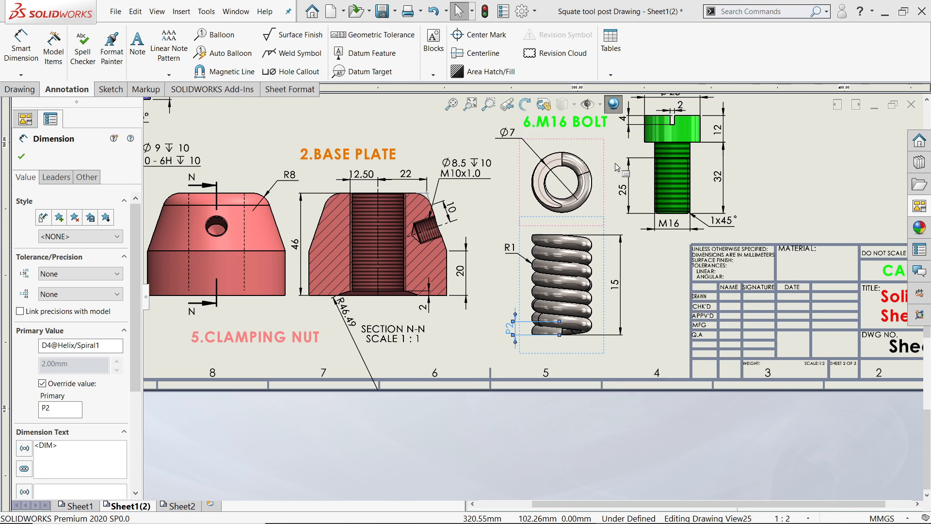
pyautogui.scroll(-3, 462, 218)
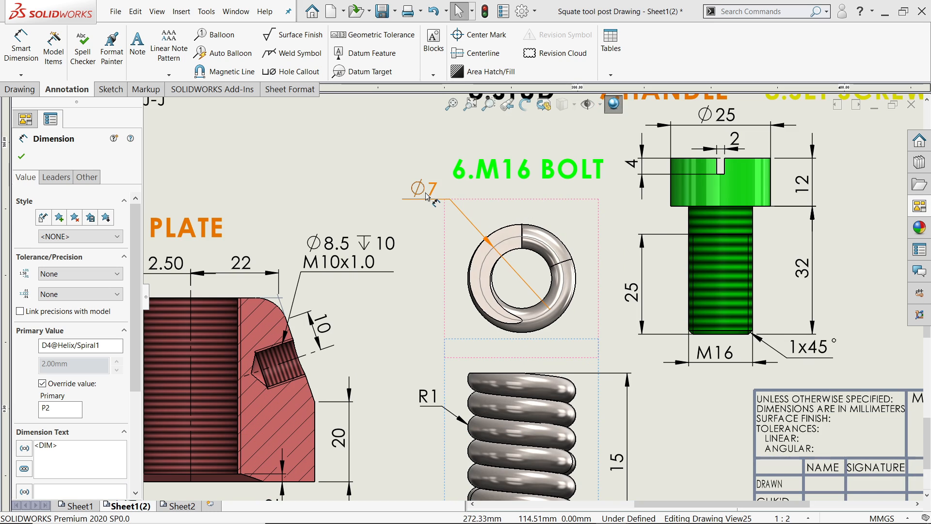
pyautogui.moveTo(427, 196); pyautogui.dragTo(456, 226)
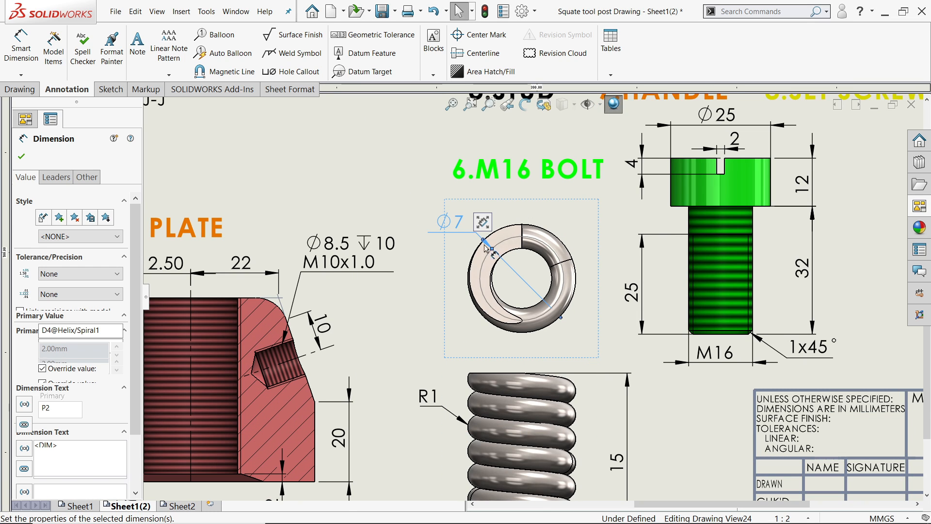
pyautogui.scroll(3, 533, 298)
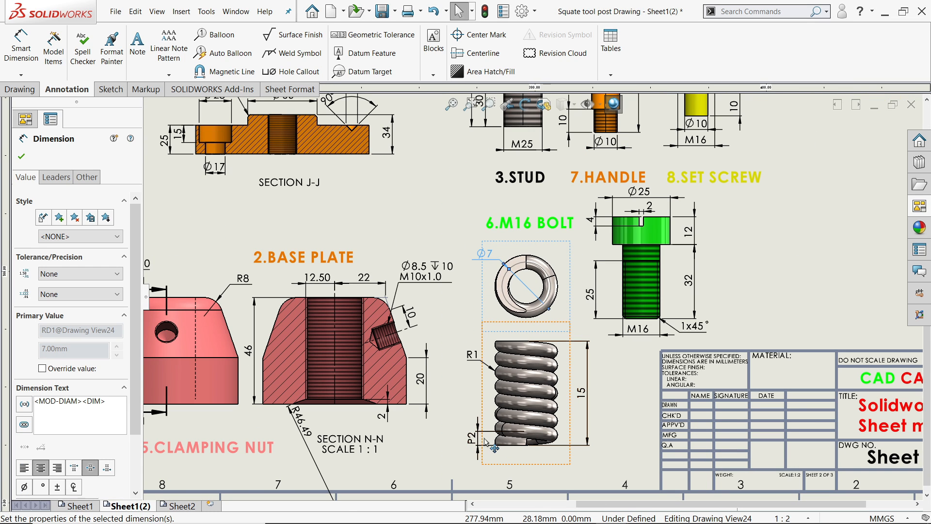
# Add a note reading 10.SPRING below the spring's side view.
pyautogui.scroll(-1, 532, 417)
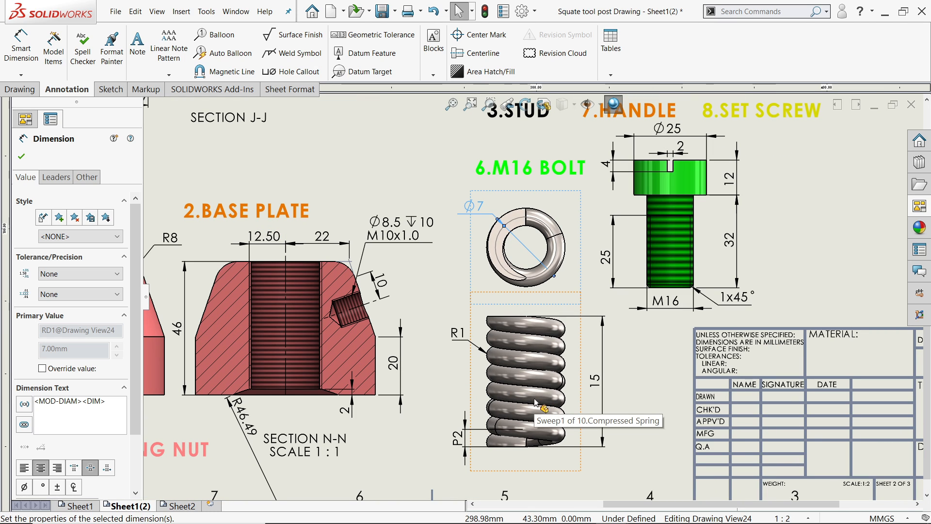
pyautogui.scroll(2, 537, 395)
pyautogui.scroll(-2, 541, 388)
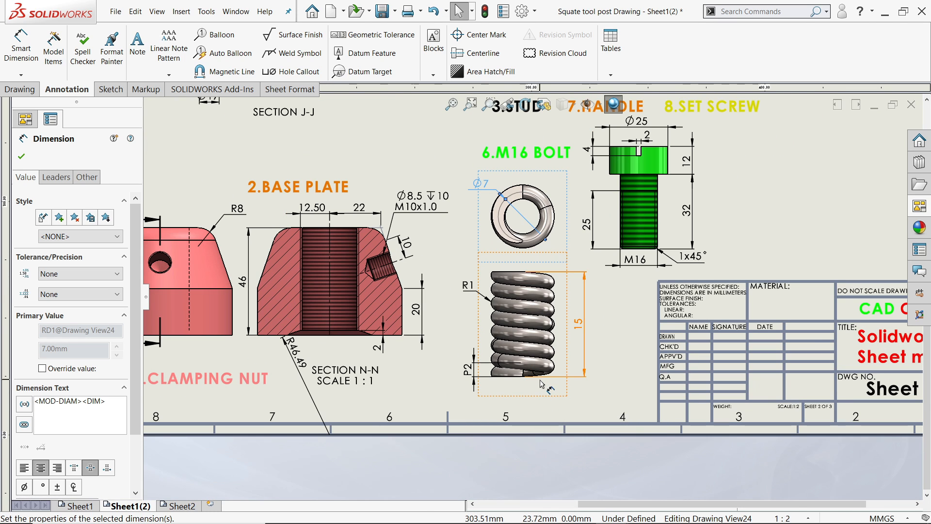
pyautogui.scroll(-1, 542, 384)
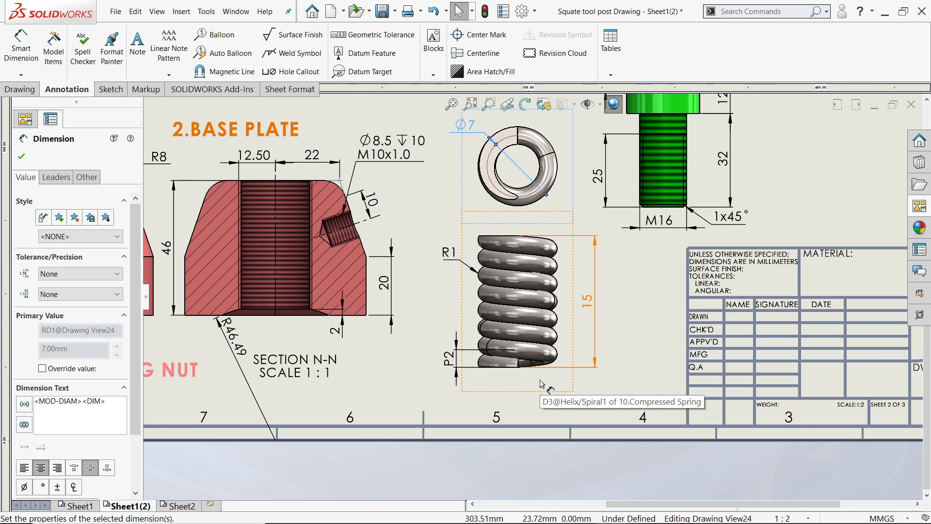
pyautogui.click(135, 49)
pyautogui.click(542, 404)
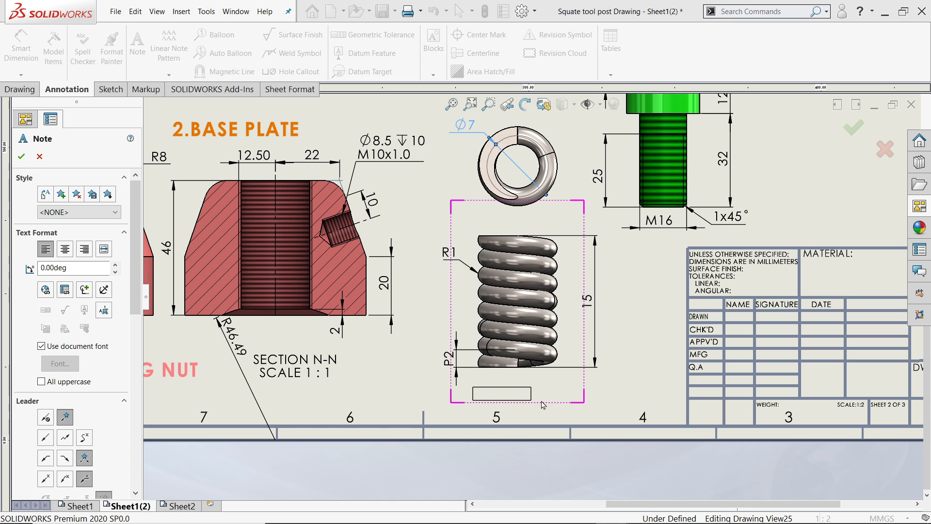
pyautogui.moveTo(542, 402); pyautogui.dragTo(634, 413)
pyautogui.write('1')
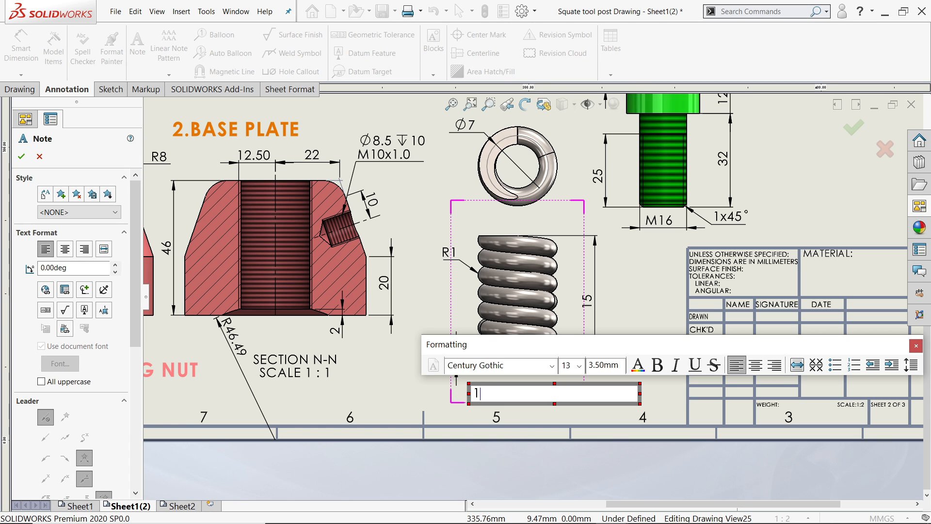
pyautogui.write('0.SPRING')
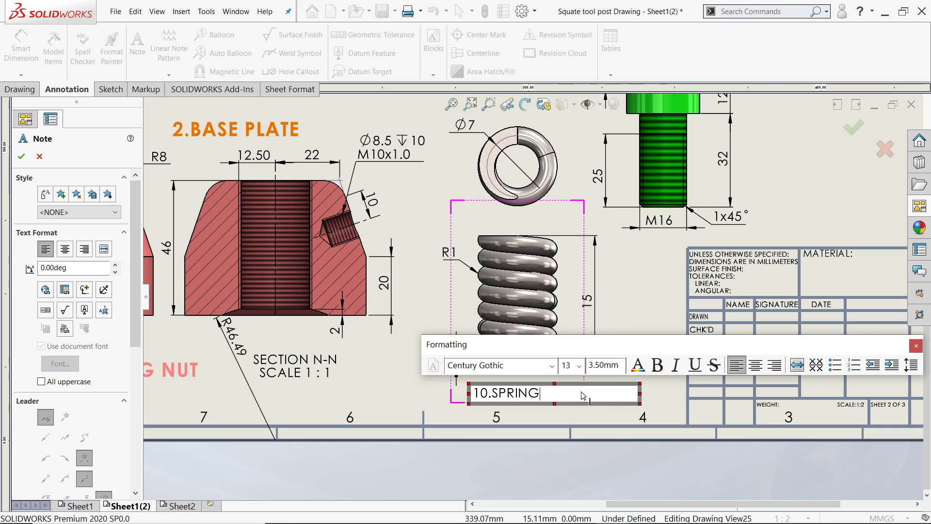
# Format the 10.SPRING note as bold black text with font size 20.
pyautogui.moveTo(557, 396); pyautogui.dragTo(473, 394)
pyautogui.click(658, 366)
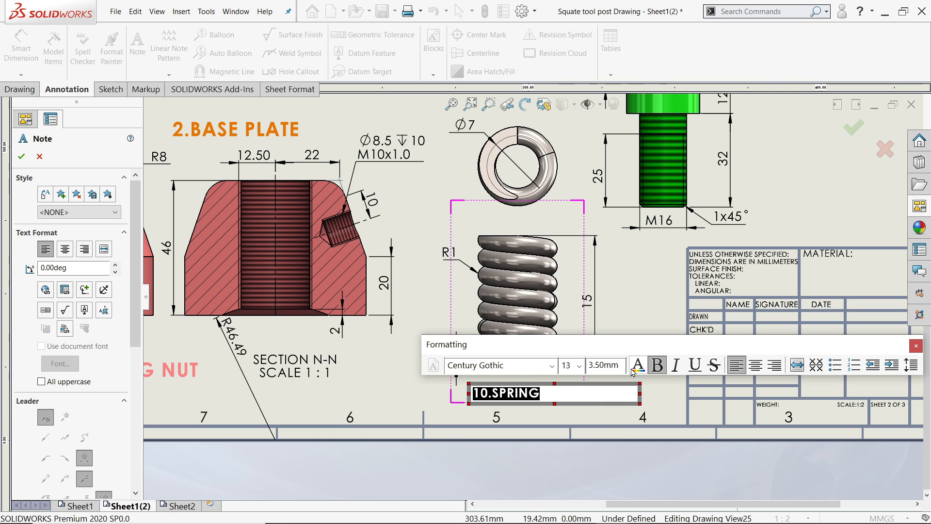
pyautogui.click(635, 372)
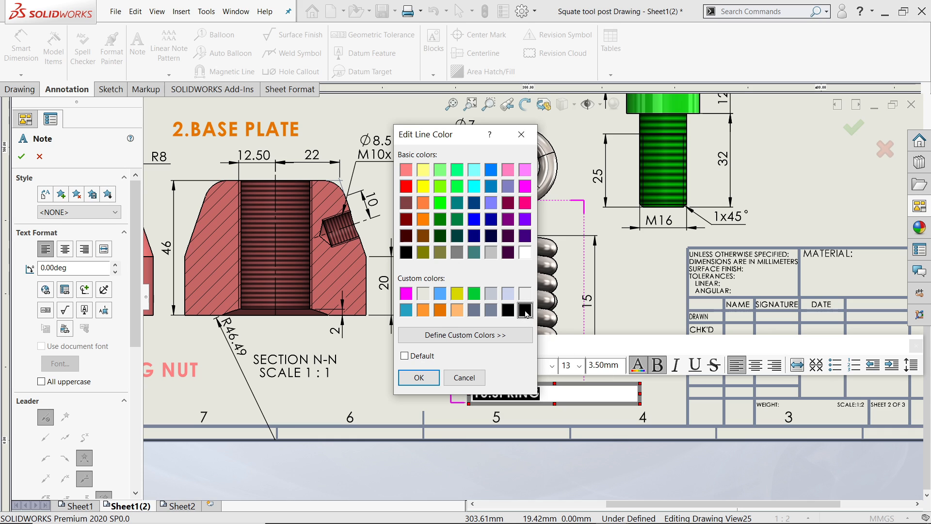
pyautogui.click(418, 378)
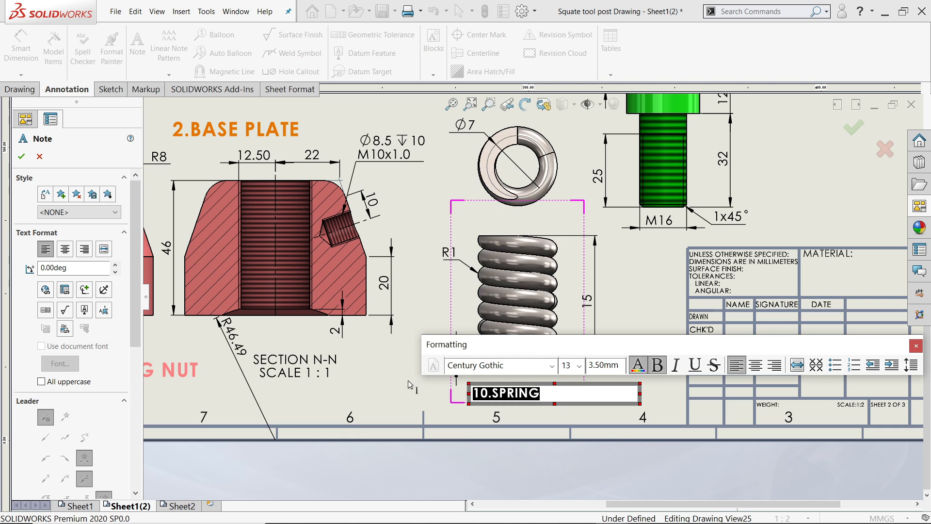
pyautogui.click(580, 368)
pyautogui.click(565, 274)
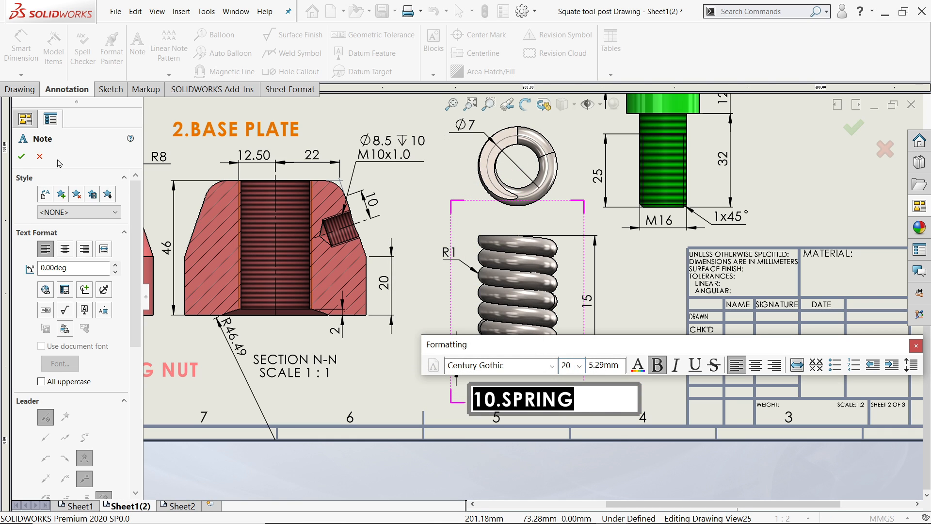
pyautogui.click(22, 156)
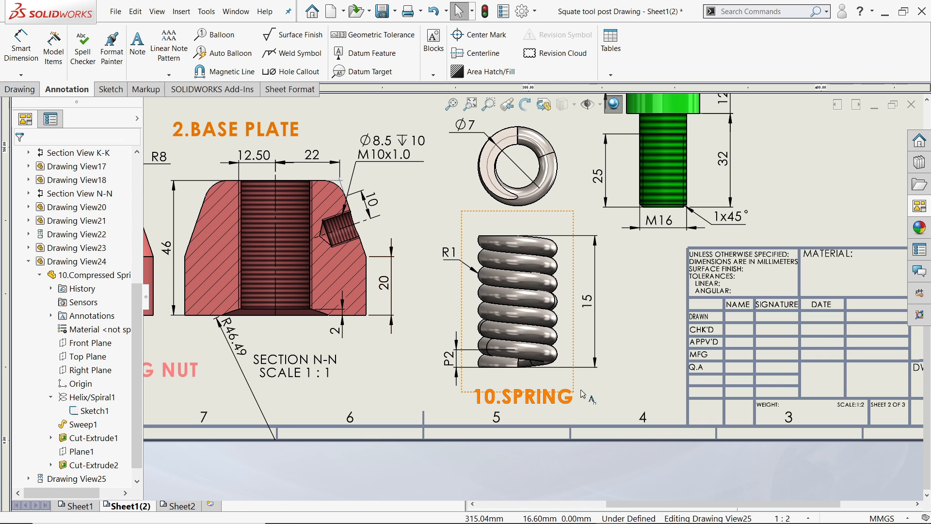
# Load the 9.Ball part's views and place its front view in the free space above the base of the M10x1.0 callout, beside 6.M16 BOLT.
pyautogui.scroll(5, 629, 304)
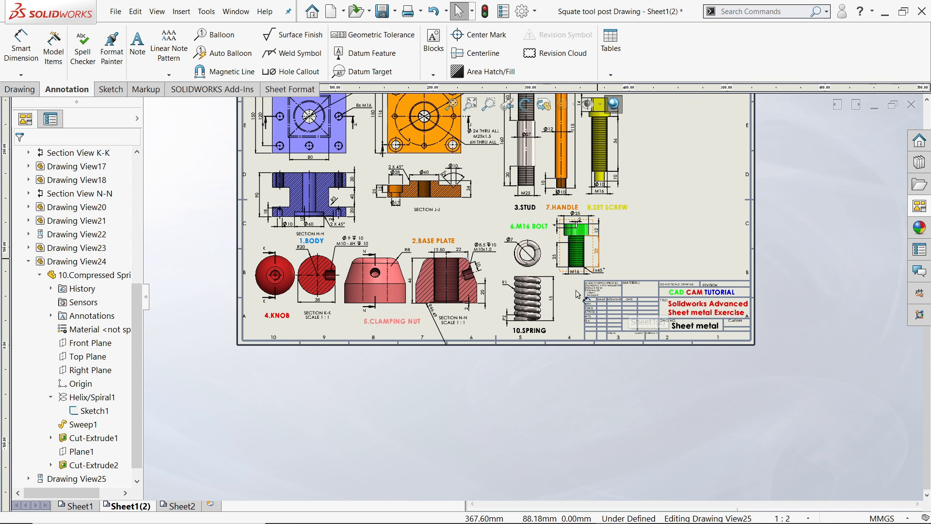
pyautogui.scroll(-3, 502, 278)
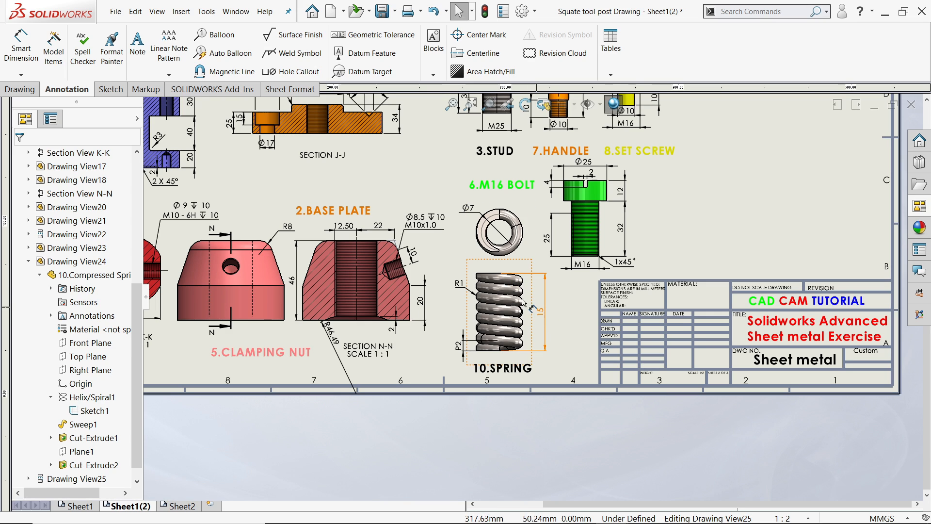
pyautogui.click(918, 208)
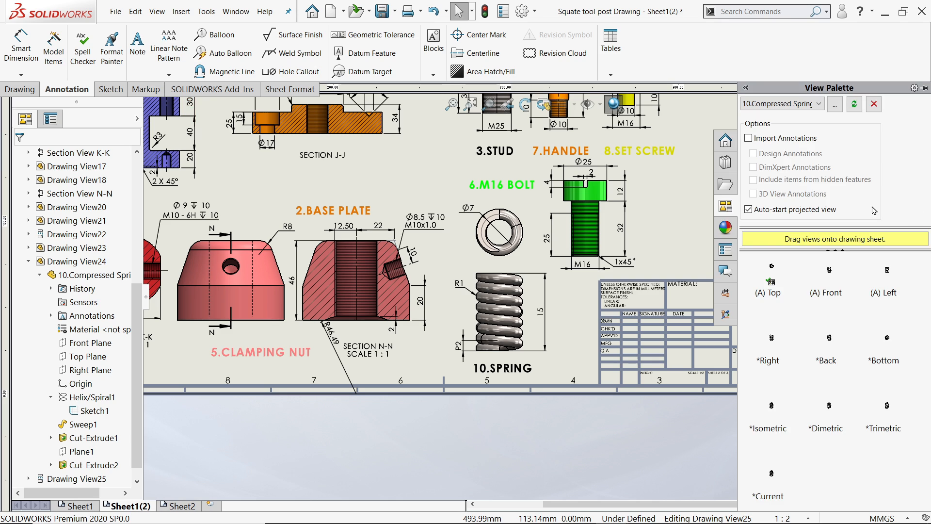
pyautogui.click(796, 110)
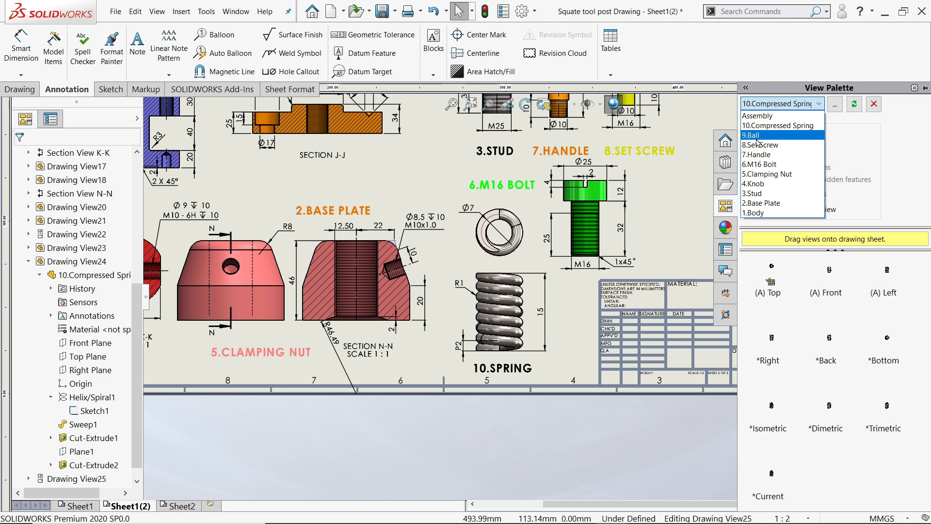
pyautogui.click(757, 143)
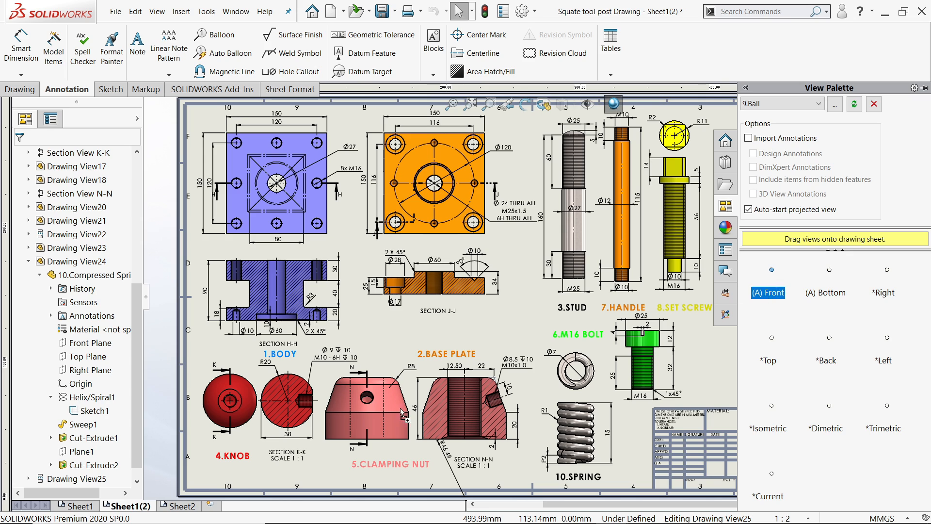
pyautogui.moveTo(400, 408); pyautogui.dragTo(491, 357)
pyautogui.moveTo(524, 318); pyautogui.dragTo(512, 324)
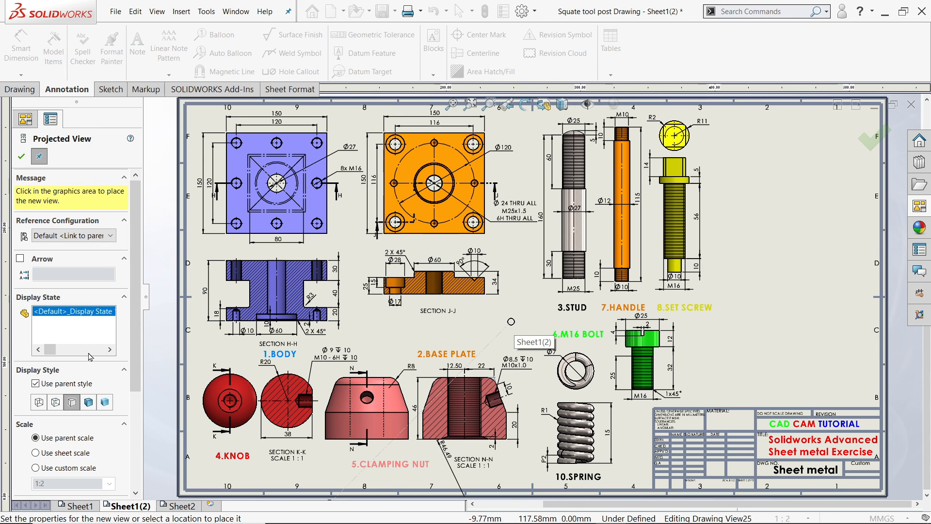
pyautogui.click(89, 401)
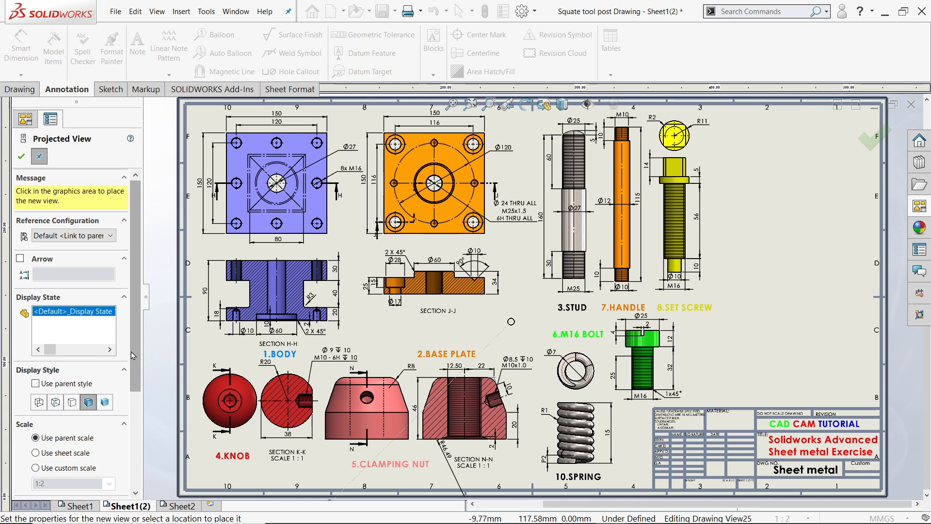
pyautogui.scroll(-3, 68, 339)
pyautogui.click(35, 319)
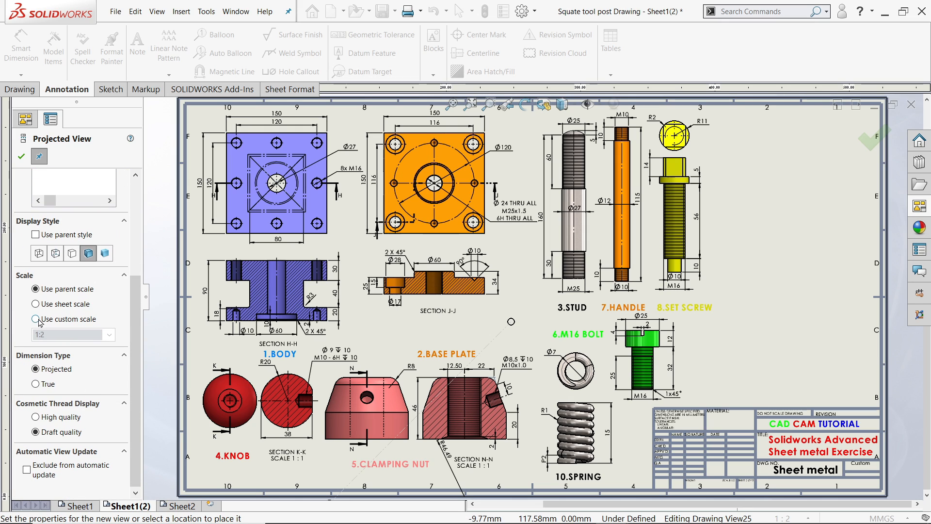
pyautogui.click(109, 334)
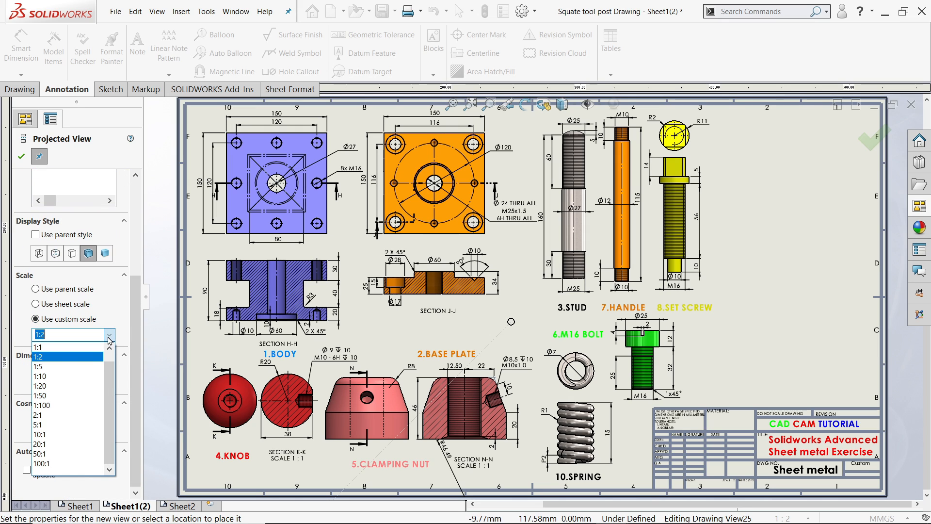
pyautogui.click(43, 425)
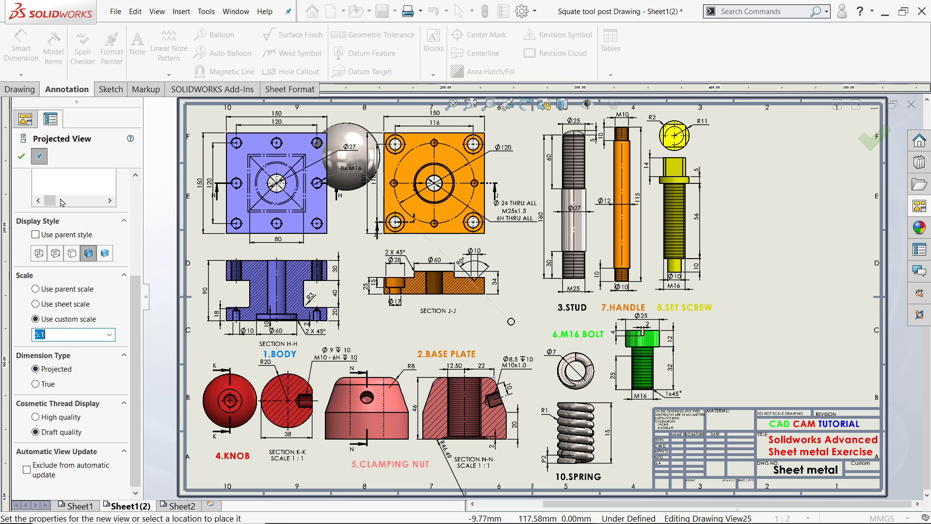
pyautogui.click(21, 158)
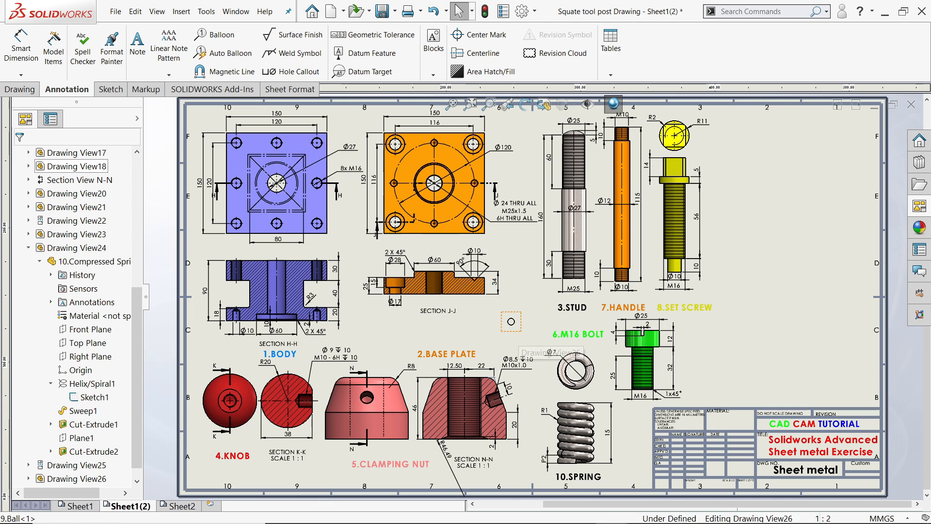
# Show the ball's front view shaded with edges at a custom scale of 3:1.
pyautogui.click(508, 329)
pyautogui.scroll(-5, 125, 424)
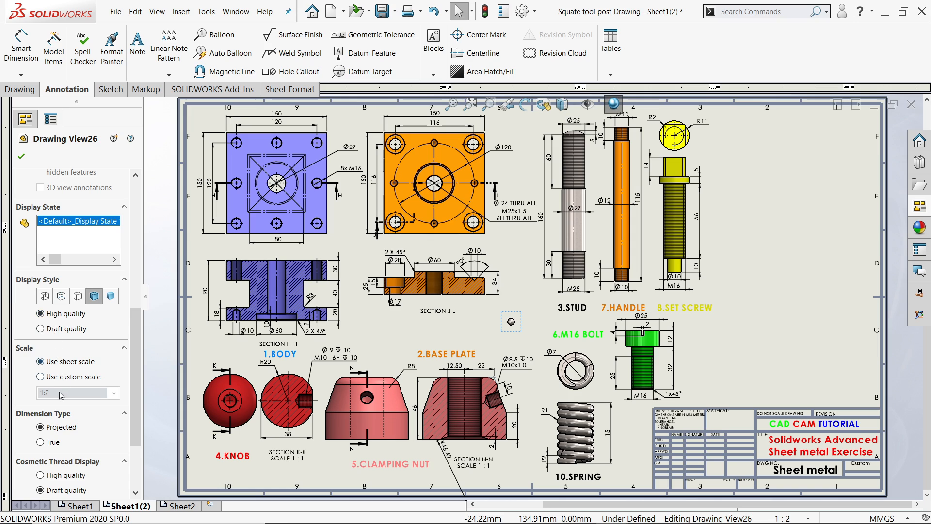
pyautogui.click(40, 377)
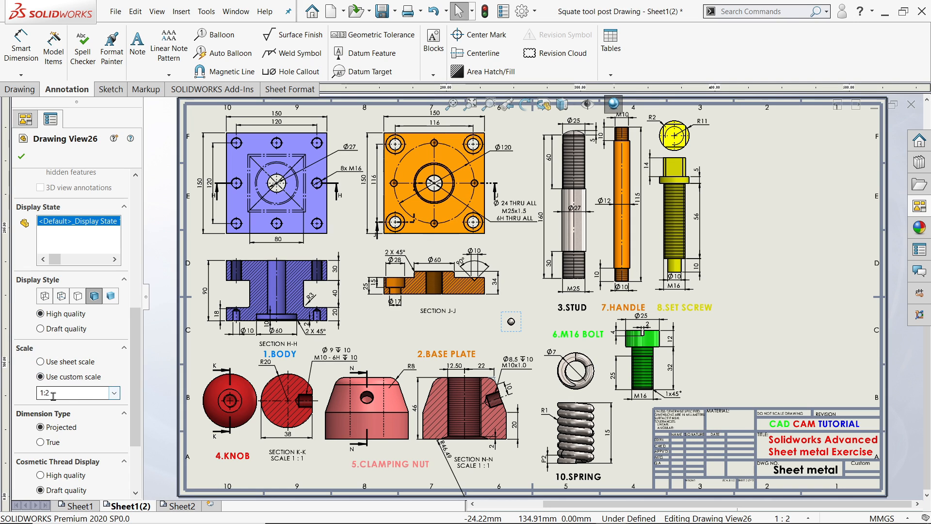
pyautogui.click(115, 393)
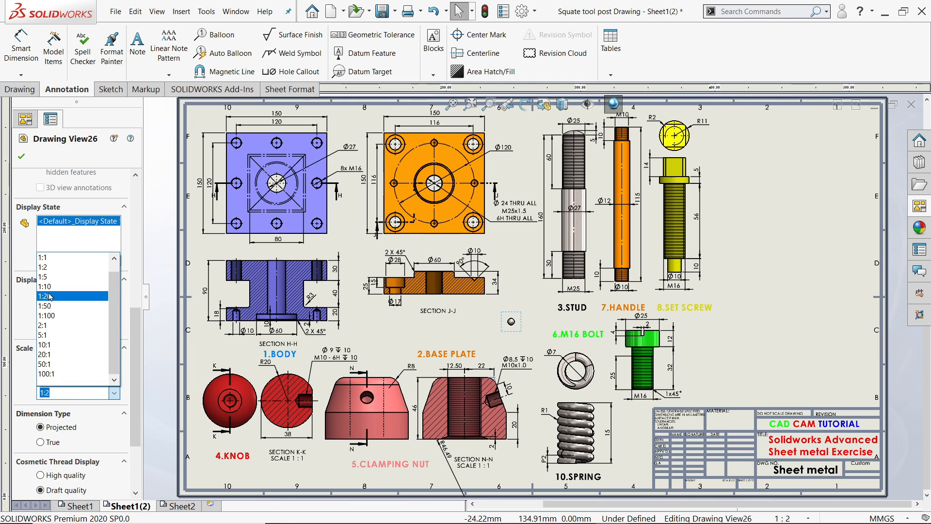
pyautogui.click(46, 335)
pyautogui.click(45, 392)
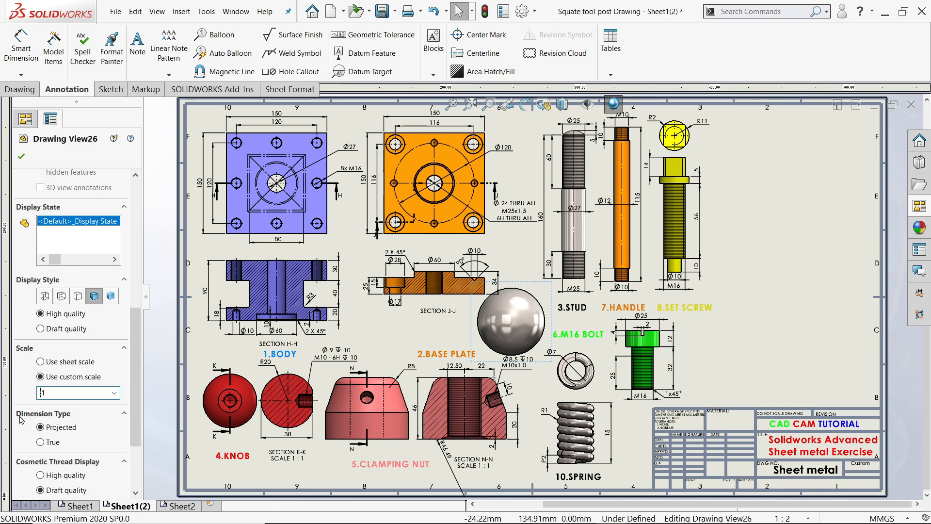
pyautogui.press('Return')
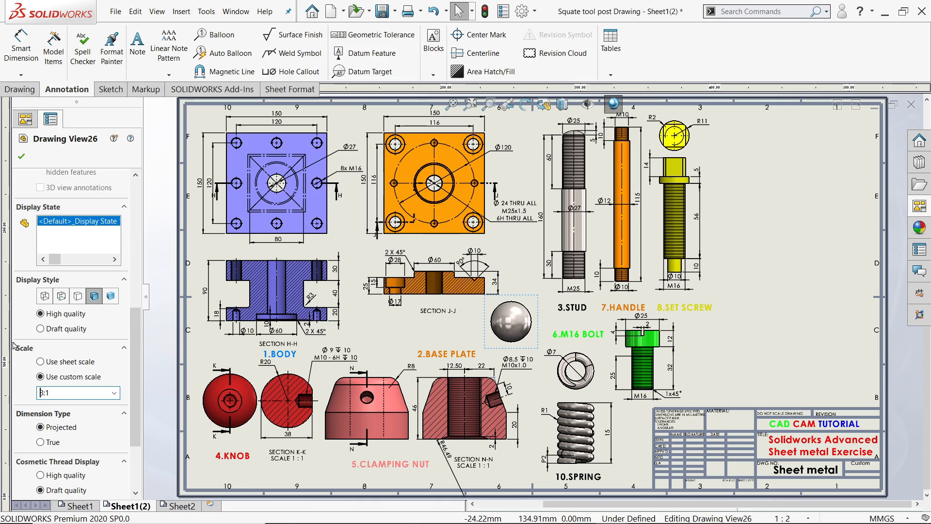
# Move the enlarged ball view into the free space beside the M16 bolt's view, clear of the bolt's dimensions.
pyautogui.scroll(-2, 536, 307)
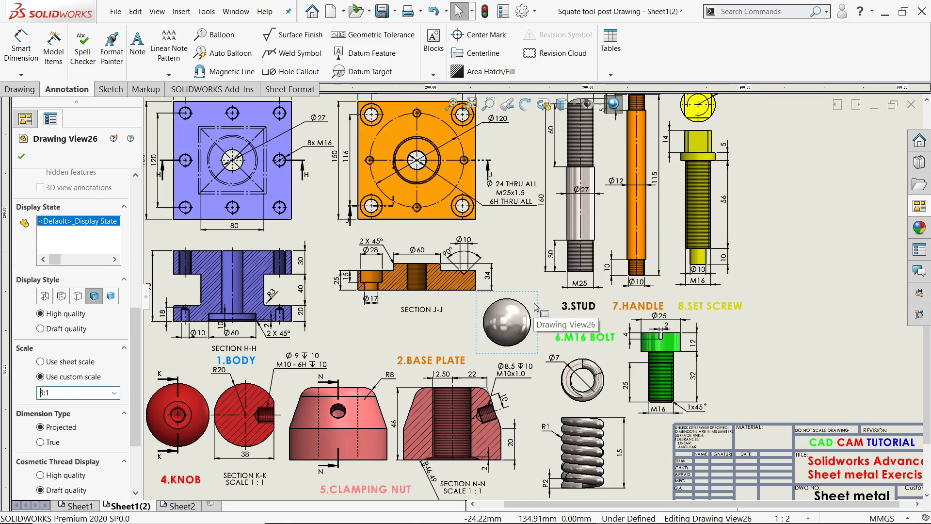
pyautogui.scroll(-1, 536, 308)
pyautogui.scroll(4, 523, 362)
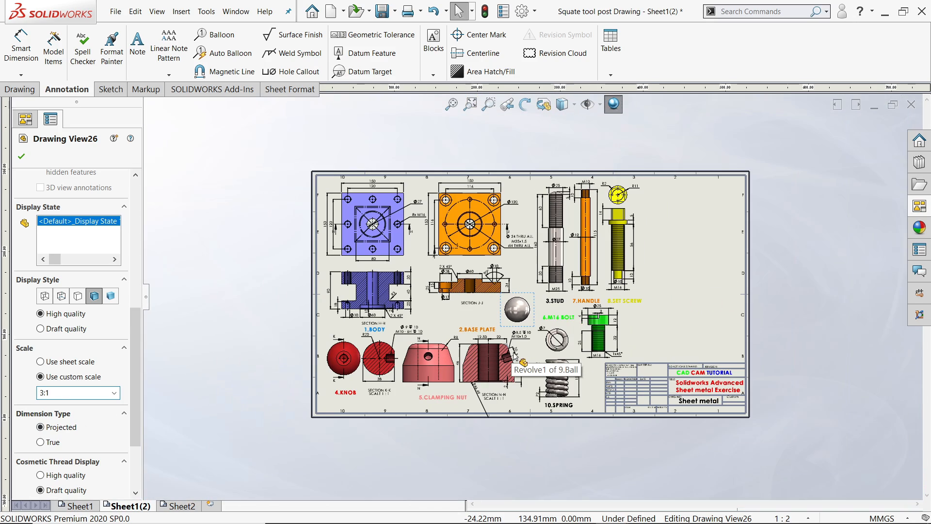
pyautogui.scroll(-1, 522, 361)
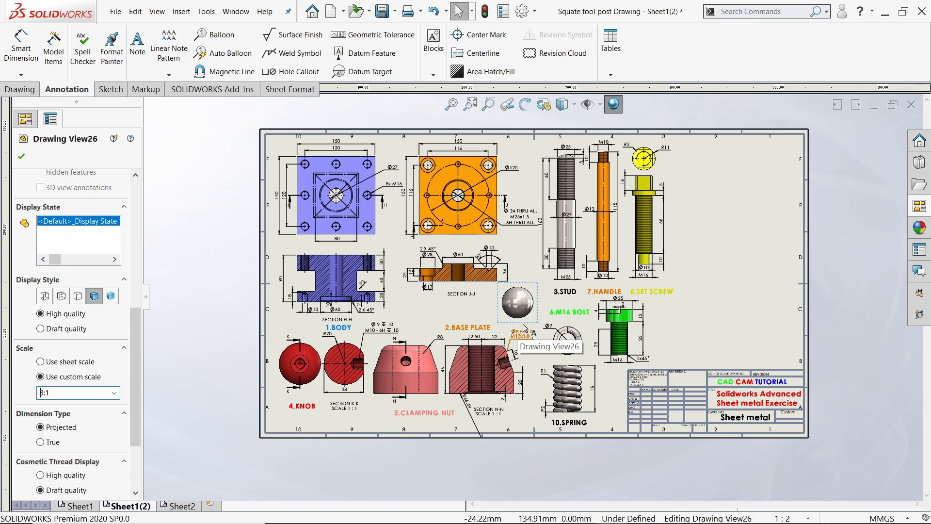
pyautogui.scroll(-3, 545, 296)
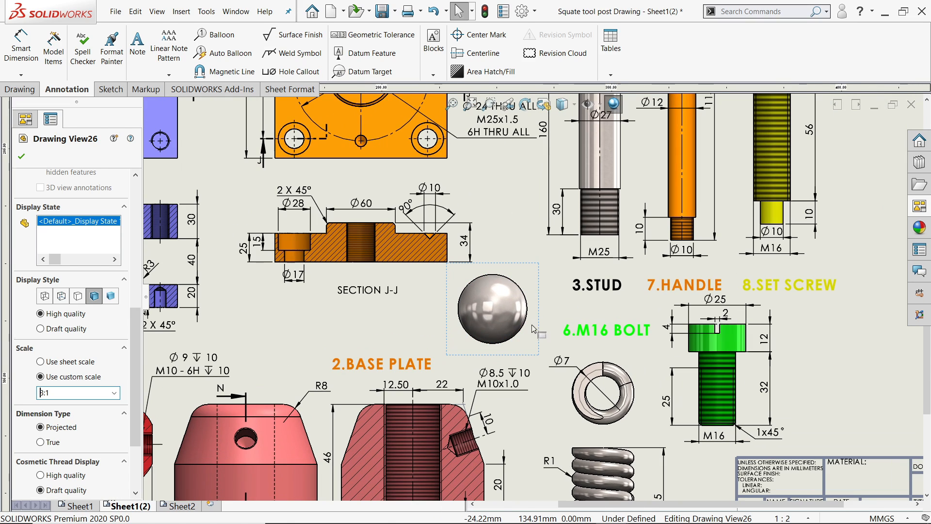
pyautogui.scroll(3, 534, 333)
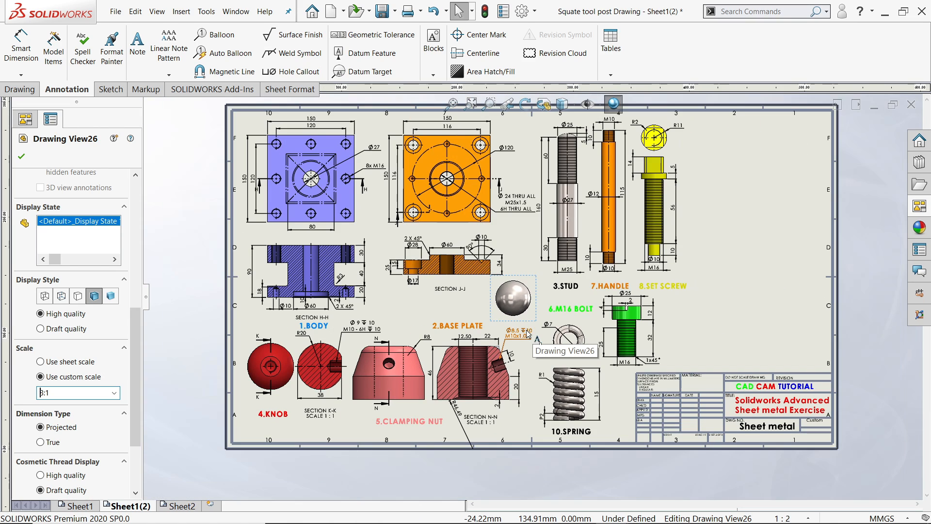
pyautogui.scroll(-3, 514, 313)
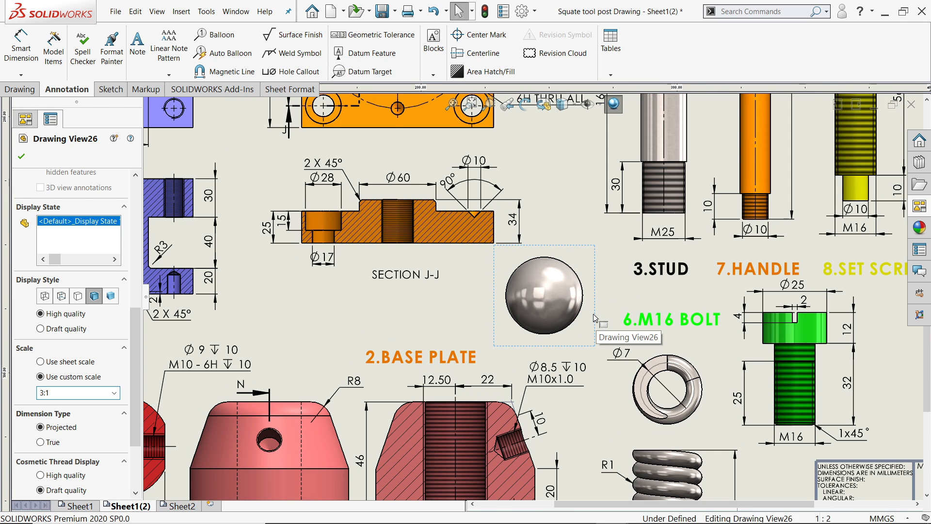
pyautogui.moveTo(593, 314); pyautogui.dragTo(518, 319)
pyautogui.click(22, 155)
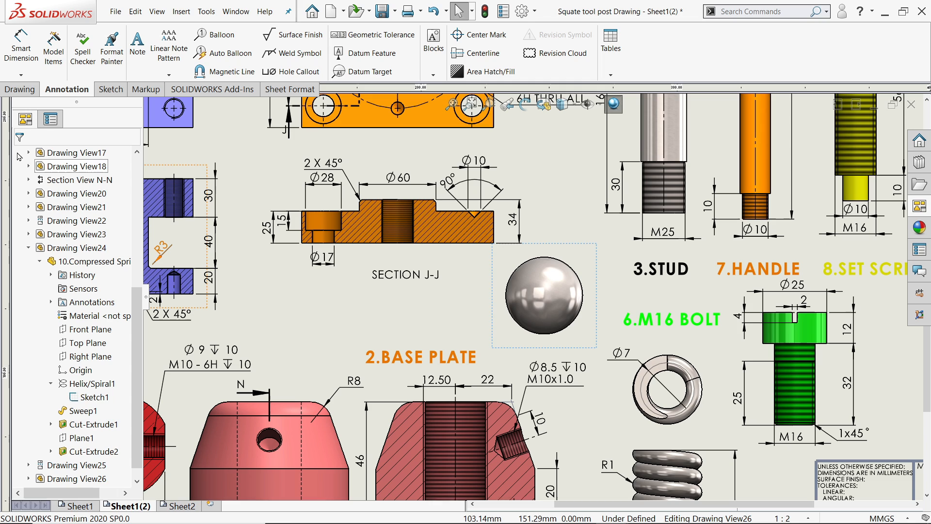
pyautogui.moveTo(592, 318)
pyautogui.mouseDown()
pyautogui.moveTo(343, 335)
pyautogui.moveTo(726, 325)
pyautogui.moveTo(923, 353)
pyautogui.mouseUp()
pyautogui.scroll(3, 654, 335)
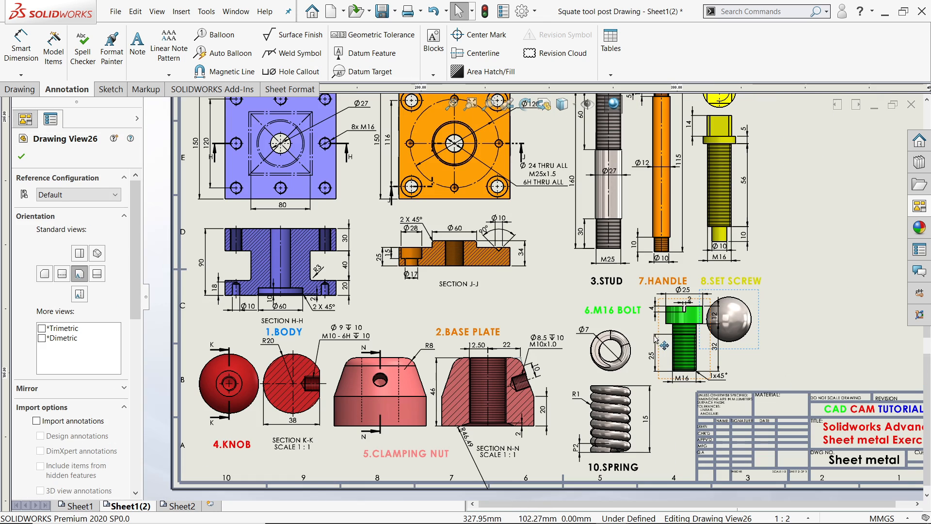
pyautogui.scroll(3, 618, 294)
pyautogui.scroll(-3, 617, 273)
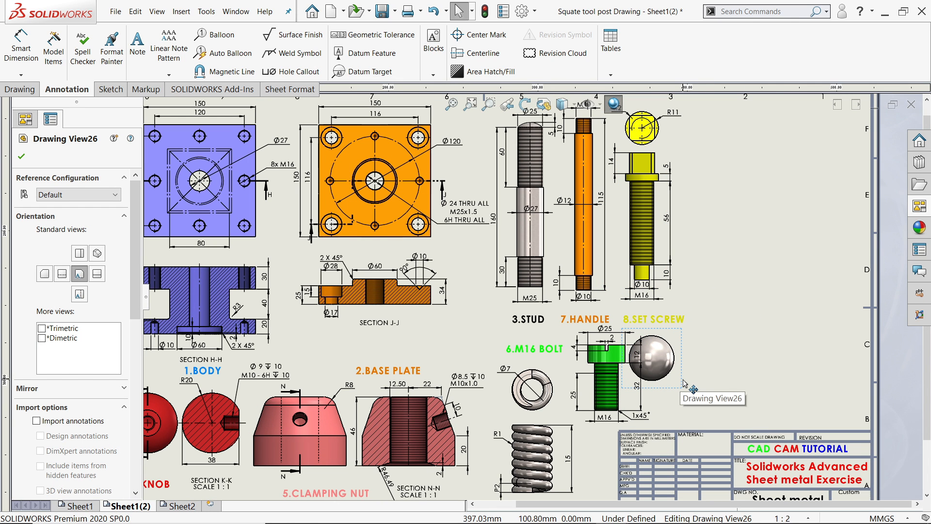
pyautogui.moveTo(685, 385); pyautogui.dragTo(730, 377)
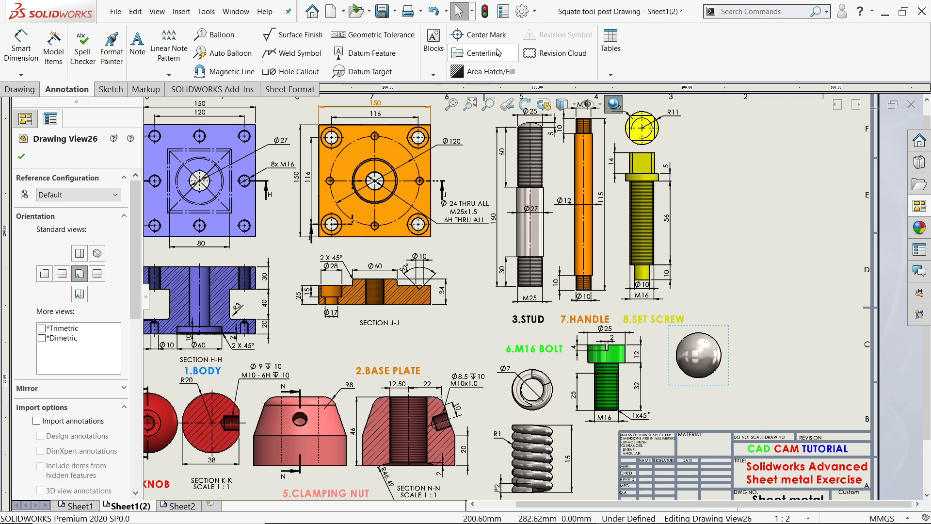
# Add a center mark to the ball's circular edge.
pyautogui.click(487, 35)
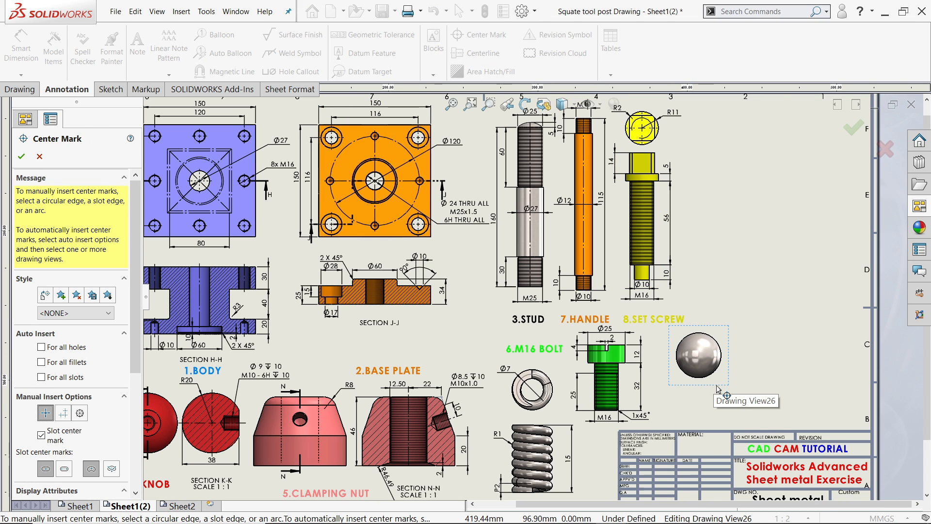
pyautogui.click(716, 369)
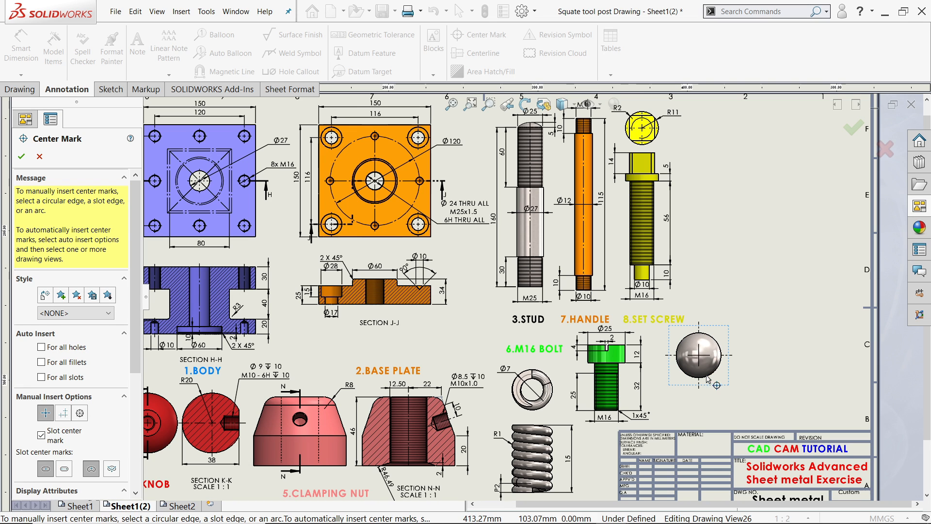
pyautogui.click(21, 156)
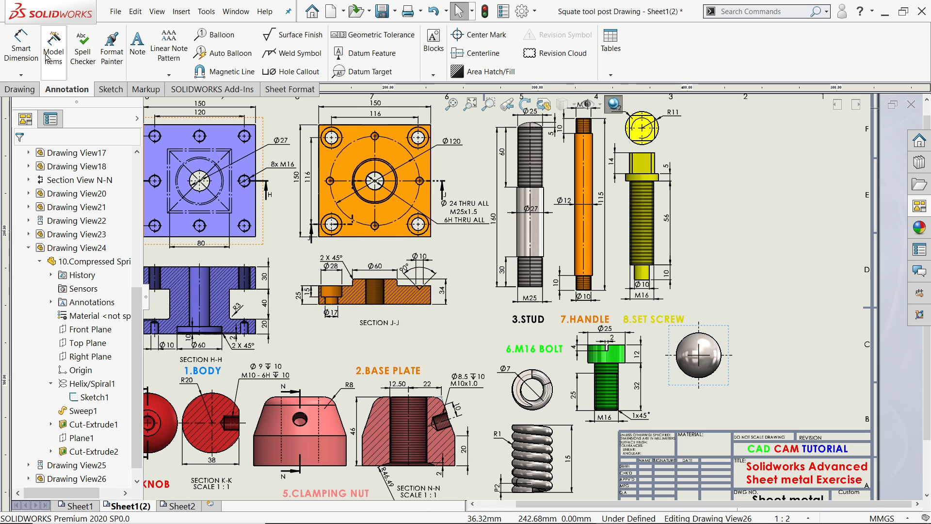
# Dimension the ball's diameter at its upper edge and show the value without decimal places.
pyautogui.click(21, 48)
pyautogui.scroll(-5, 663, 379)
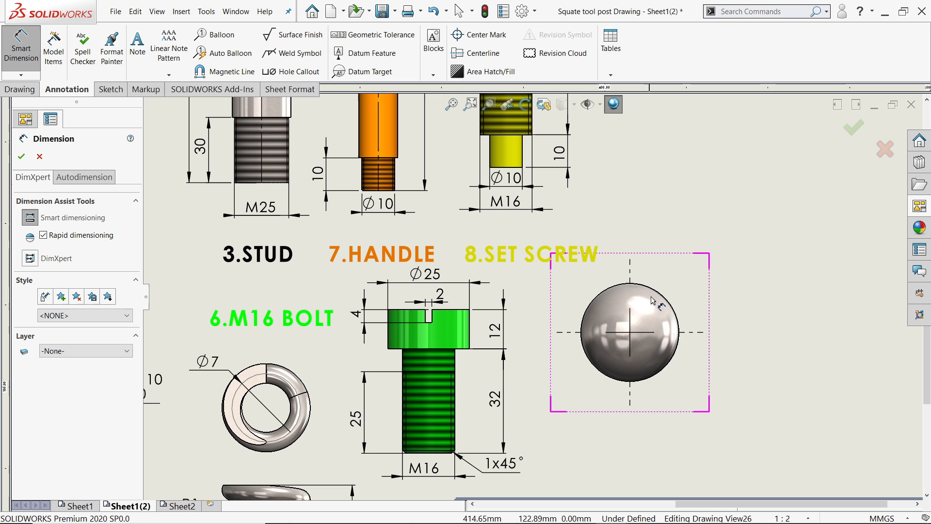
pyautogui.click(664, 298)
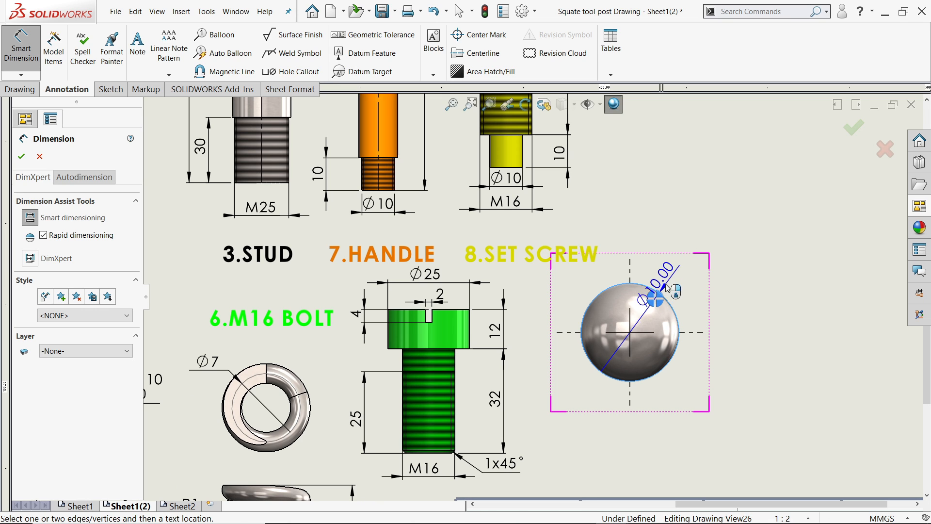
pyautogui.click(681, 273)
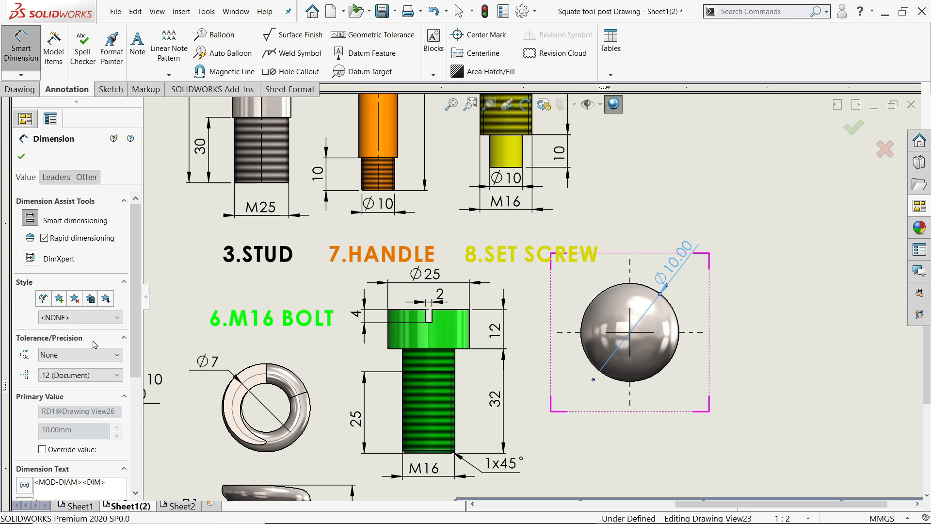
pyautogui.click(58, 380)
pyautogui.scroll(2, 57, 387)
pyautogui.click(53, 384)
# Apply a custom text position to the ball's diameter dimension, using a broken leader with horizontal text.
pyautogui.click(56, 177)
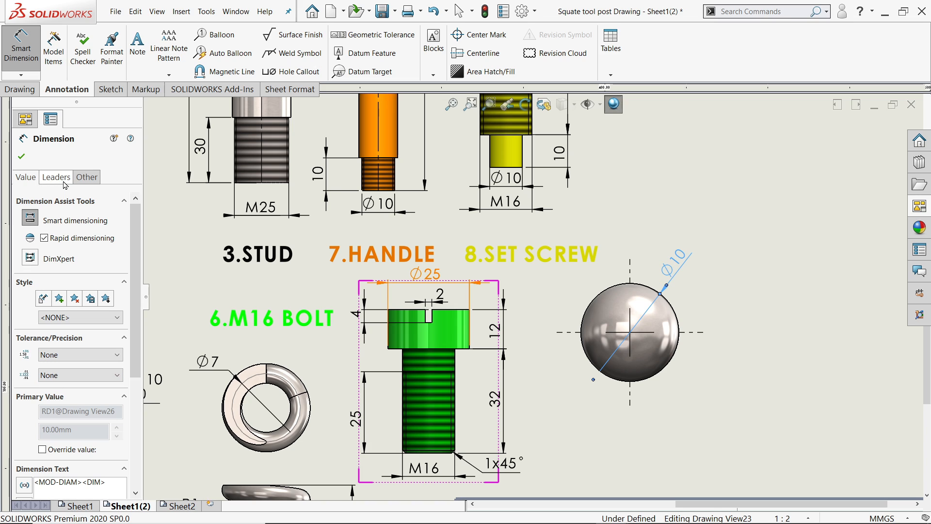
pyautogui.click(39, 454)
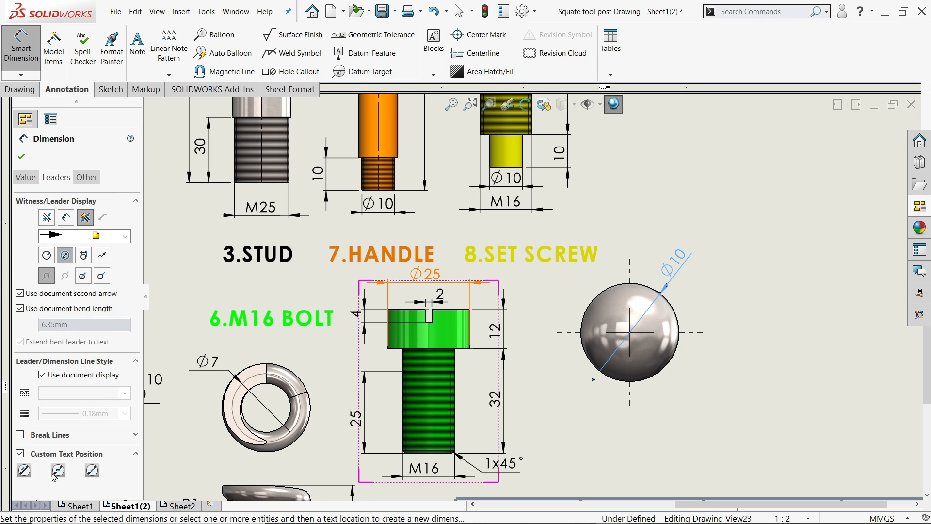
pyautogui.click(61, 471)
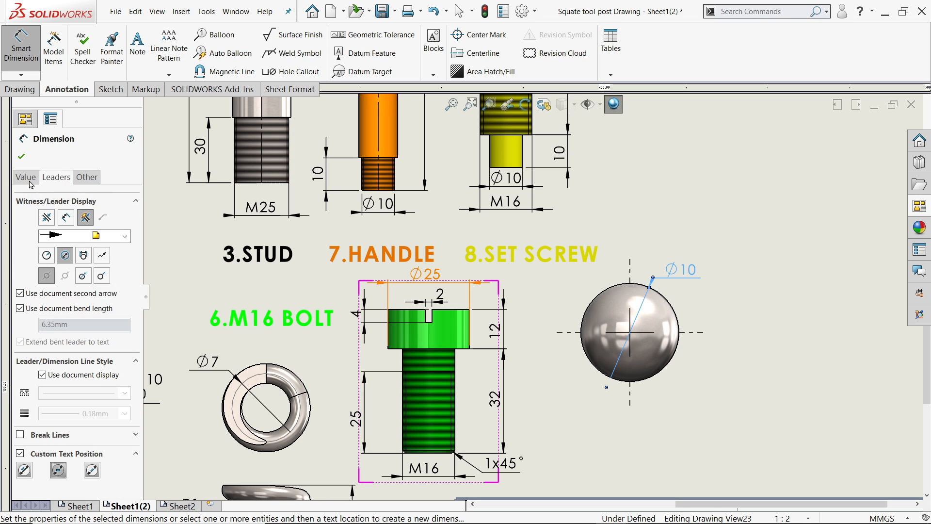
pyautogui.click(87, 177)
pyautogui.click(82, 339)
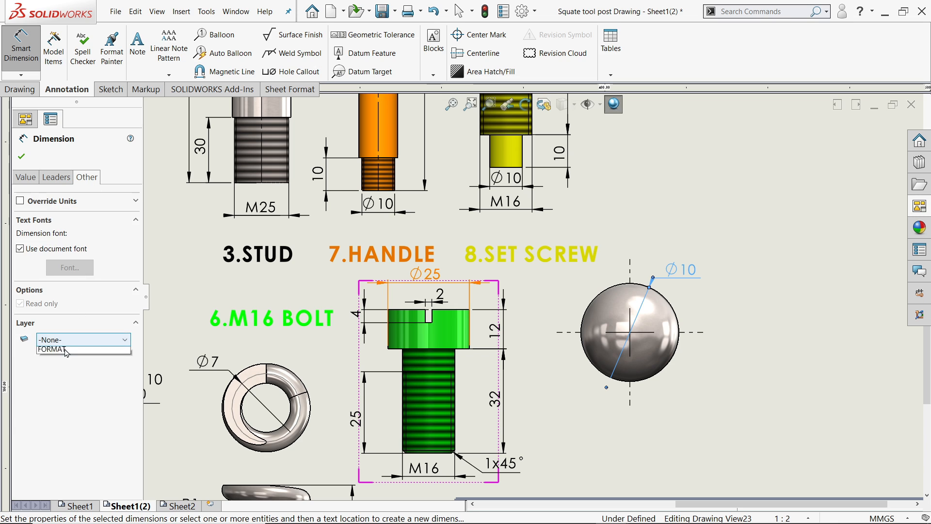
pyautogui.click(62, 350)
pyautogui.press('Escape')
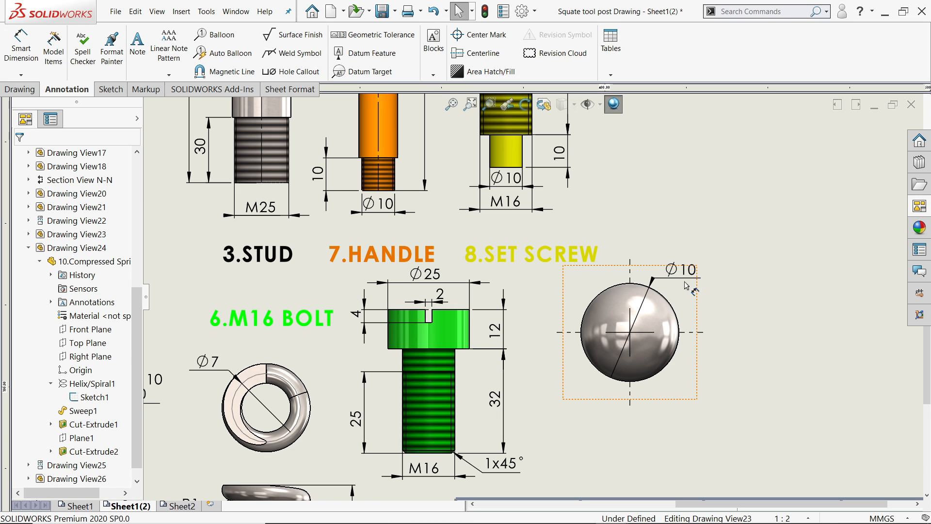
# Move the diameter text farther out from the ball, and shift the ball's view down and closer to the M16 bolt.
pyautogui.moveTo(678, 274); pyautogui.dragTo(684, 258)
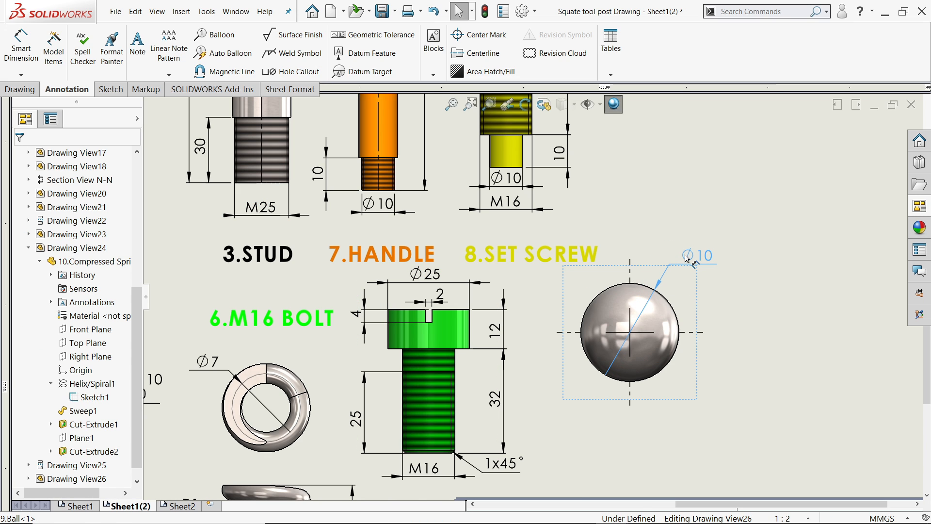
pyautogui.moveTo(701, 373)
pyautogui.mouseDown()
pyautogui.moveTo(681, 378)
pyautogui.moveTo(660, 406)
pyautogui.mouseUp()
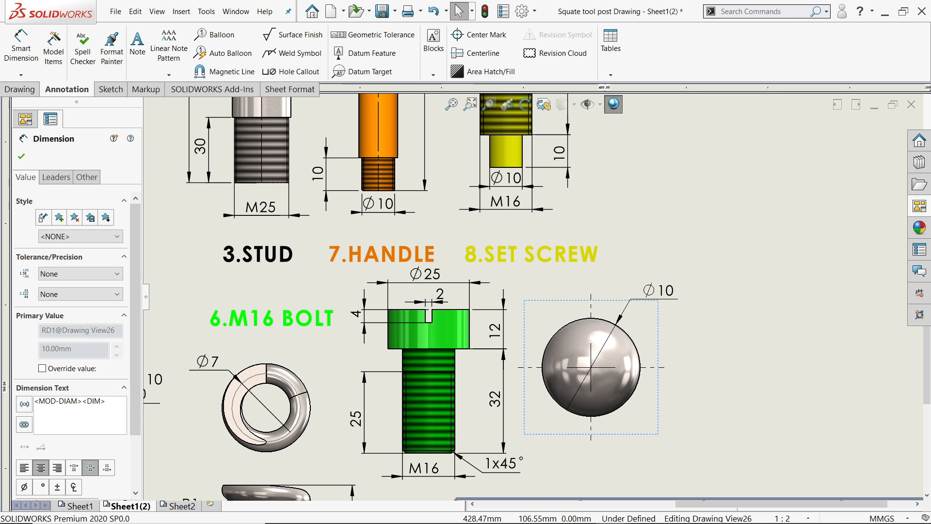
# Add a note reading "9.BALL" below the ball's view.
pyautogui.scroll(3, 522, 299)
pyautogui.scroll(-3, 575, 390)
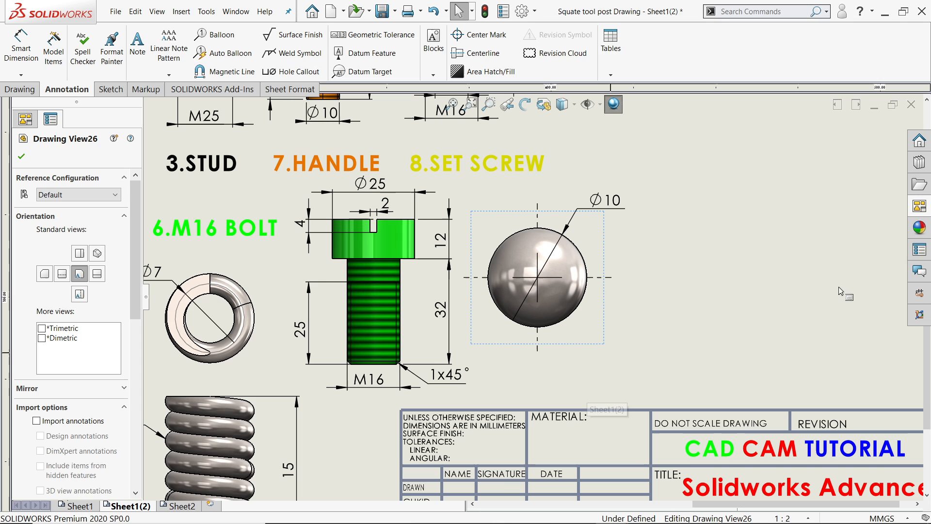
pyautogui.click(137, 46)
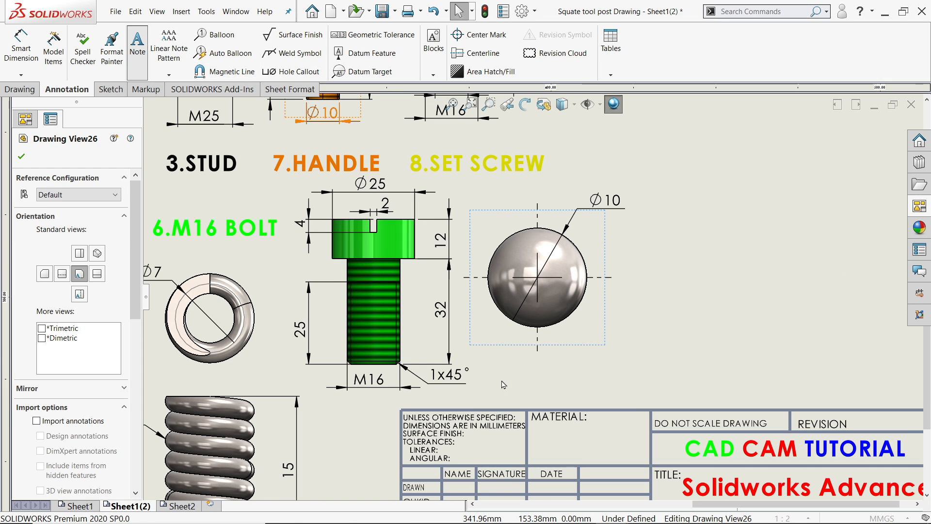
pyautogui.moveTo(496, 364); pyautogui.dragTo(618, 405)
pyautogui.write('9.BALL')
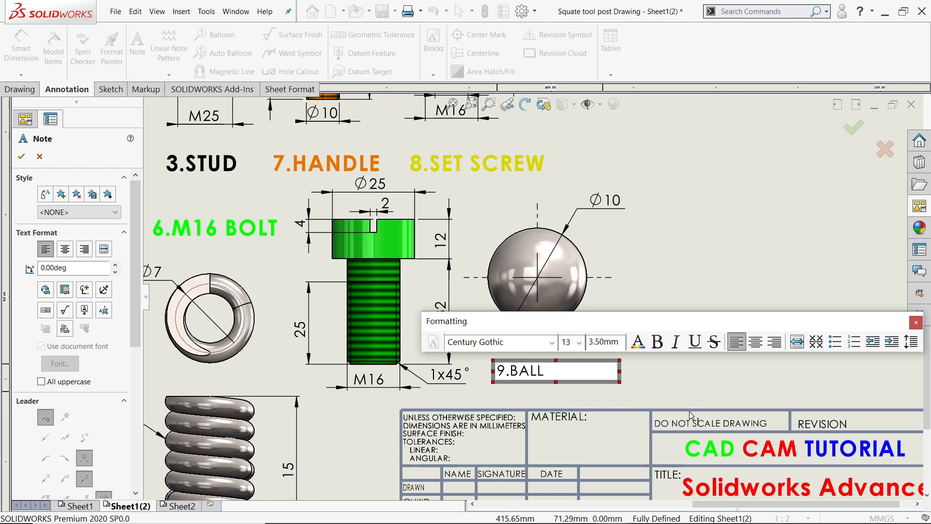
# Format the "9.BALL" note text as size 20, bold and black, and finish the note.
pyautogui.moveTo(559, 373); pyautogui.dragTo(502, 371)
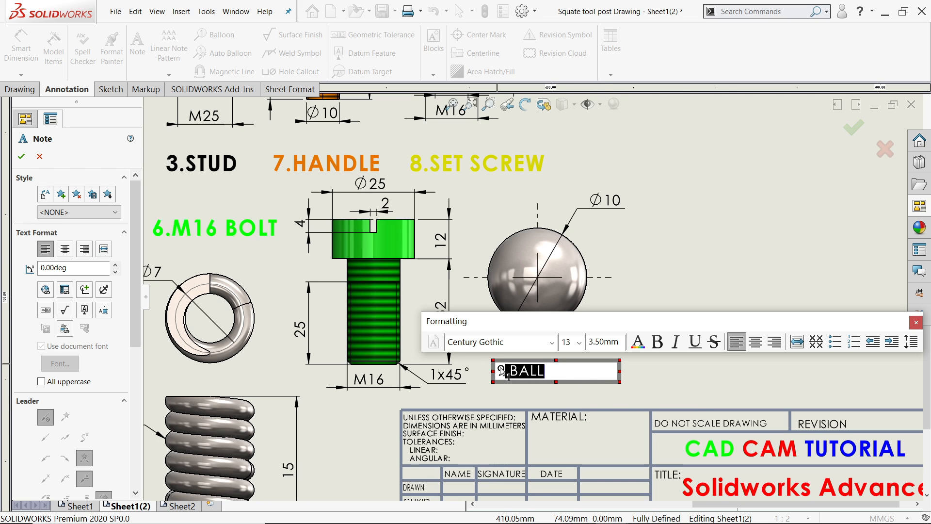
pyautogui.click(580, 343)
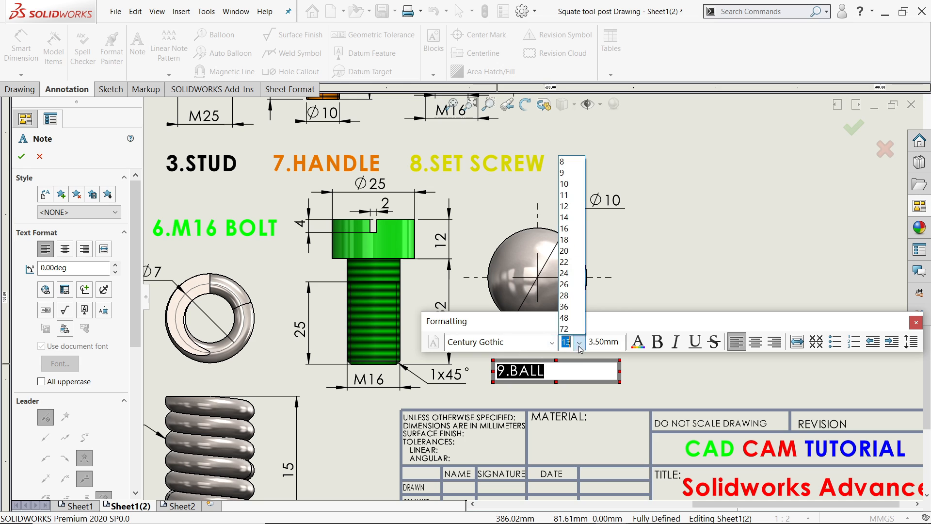
pyautogui.click(565, 250)
pyautogui.click(658, 341)
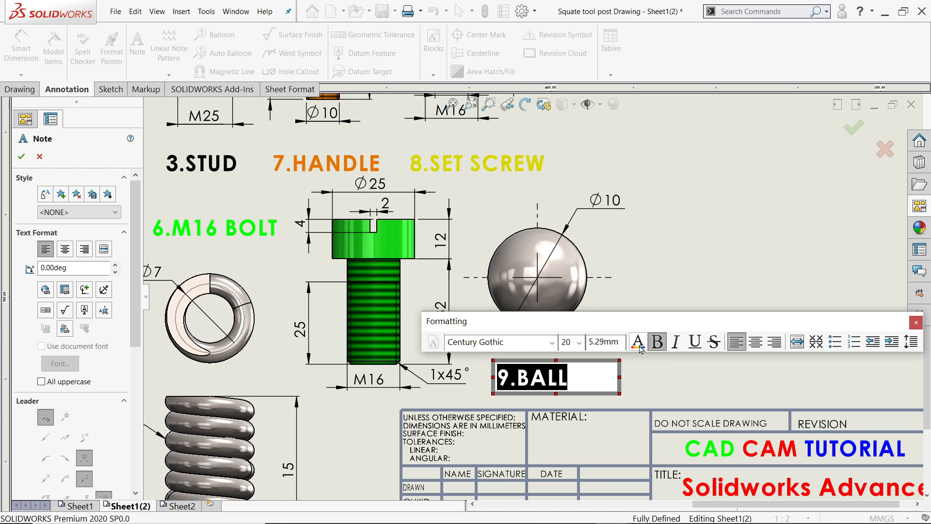
pyautogui.click(638, 342)
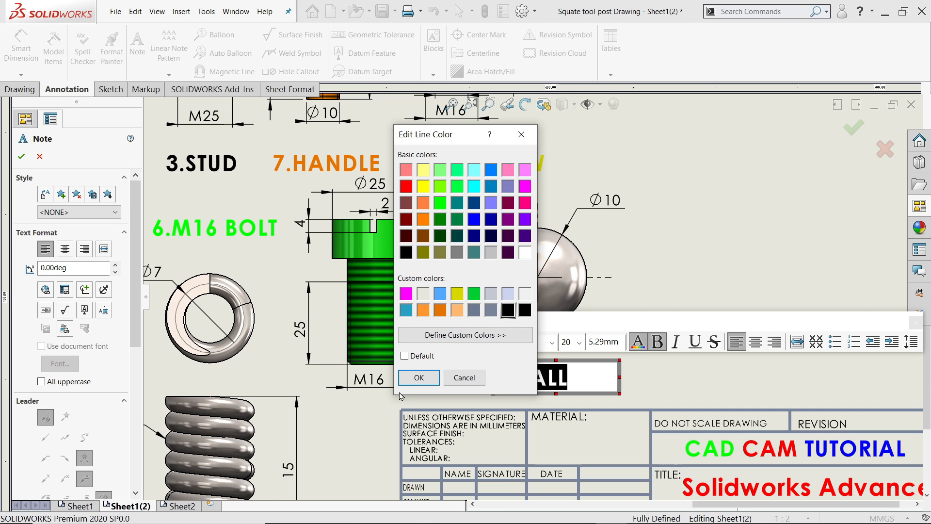
pyautogui.click(416, 378)
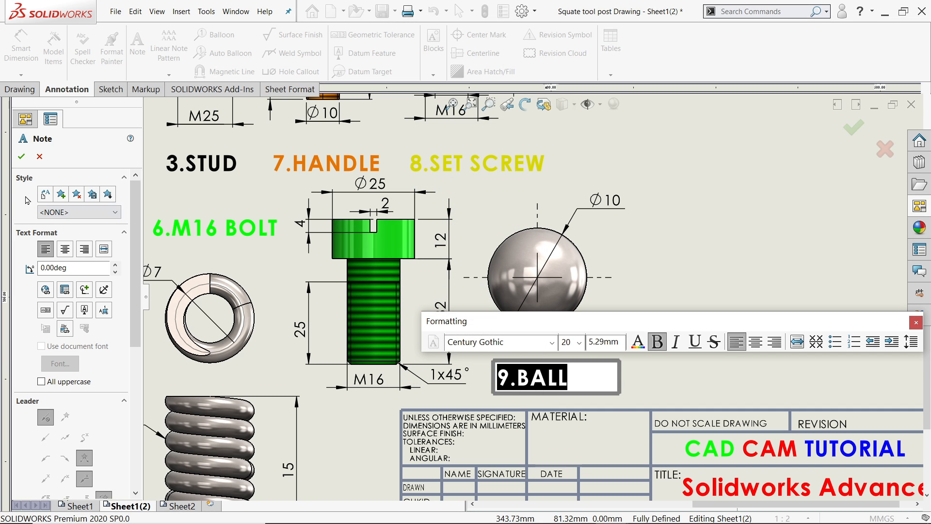
pyautogui.click(16, 158)
# Load the Assembly model as the source for new drawing views.
pyautogui.scroll(-1, 655, 237)
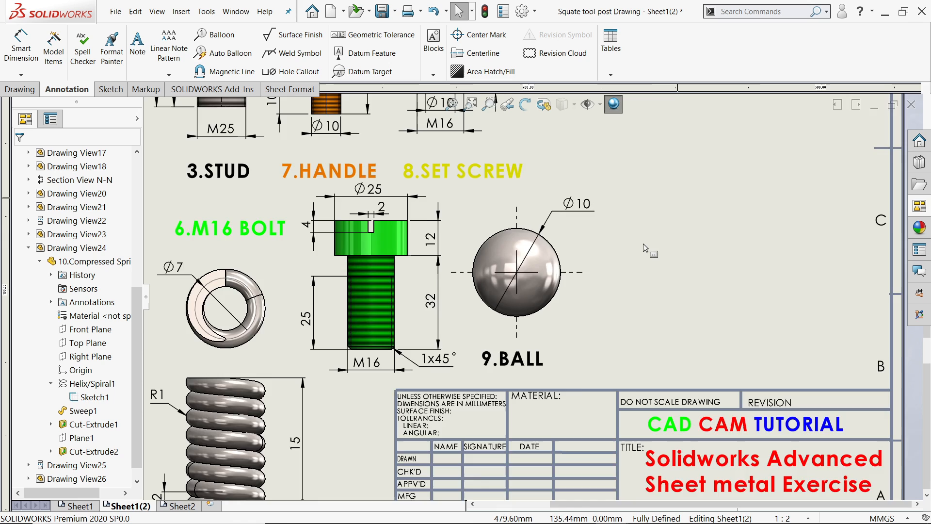
pyautogui.scroll(-5, 637, 260)
pyautogui.scroll(-3, 543, 245)
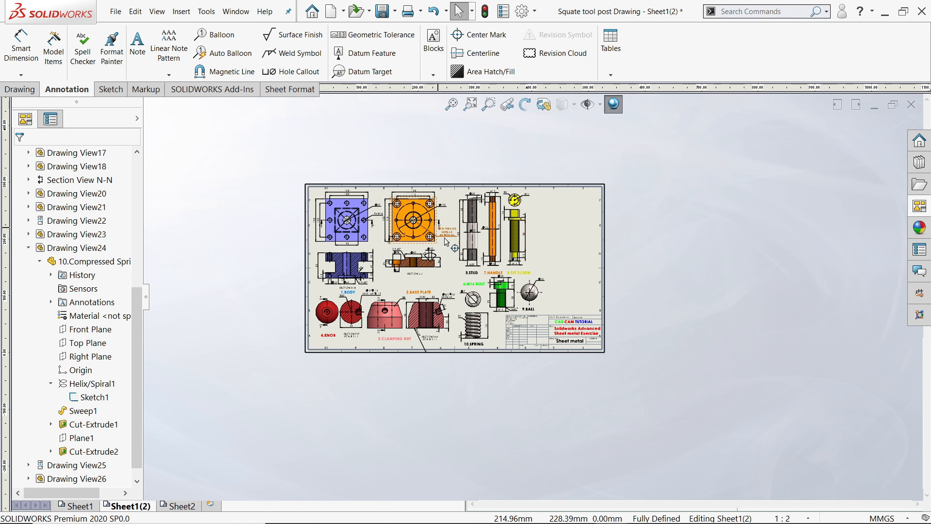
pyautogui.scroll(3, 511, 272)
pyautogui.scroll(1, 679, 286)
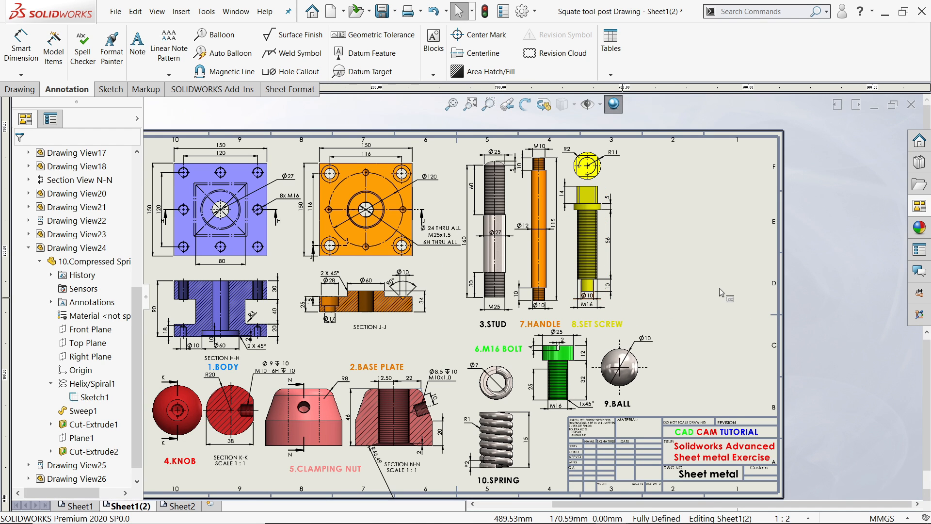
pyautogui.scroll(1, 727, 296)
pyautogui.click(920, 206)
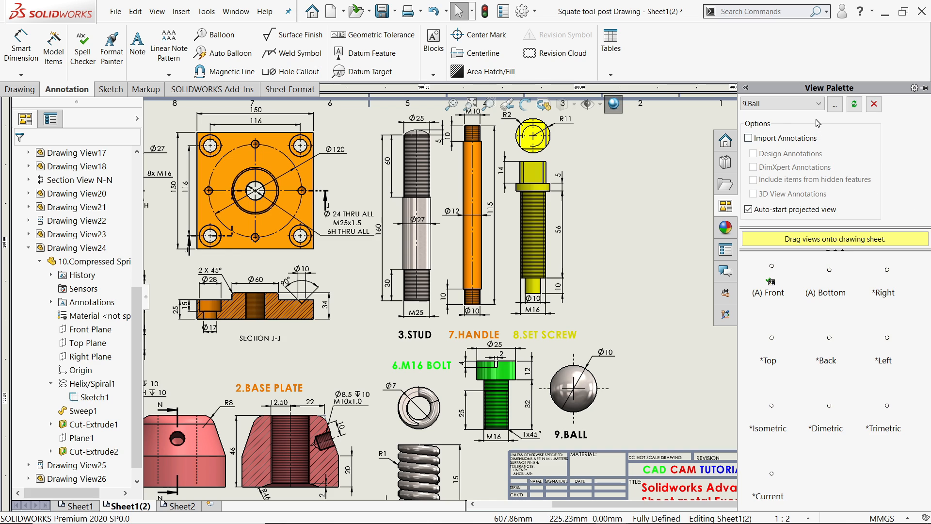
pyautogui.click(819, 104)
pyautogui.click(783, 116)
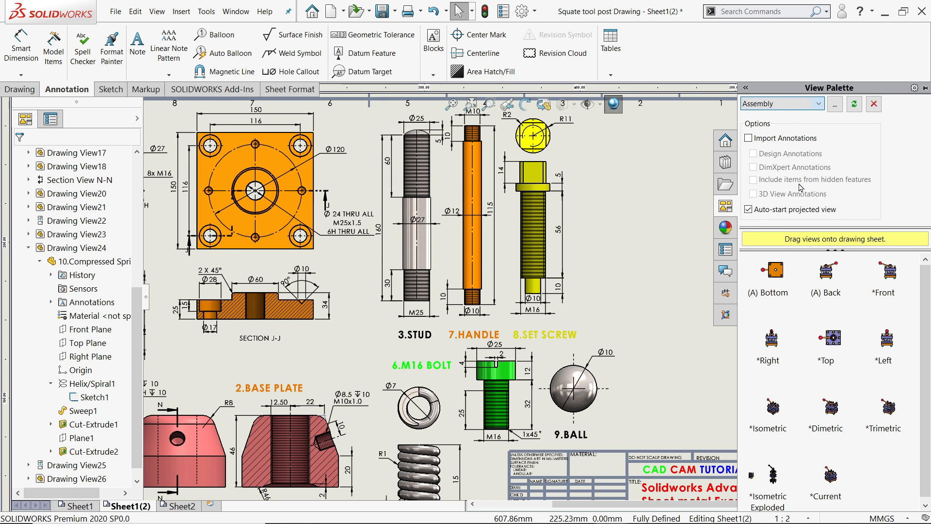
# Place the assembly's Isometric Exploded view in the empty area beside the set screw views.
pyautogui.scroll(-1, 820, 340)
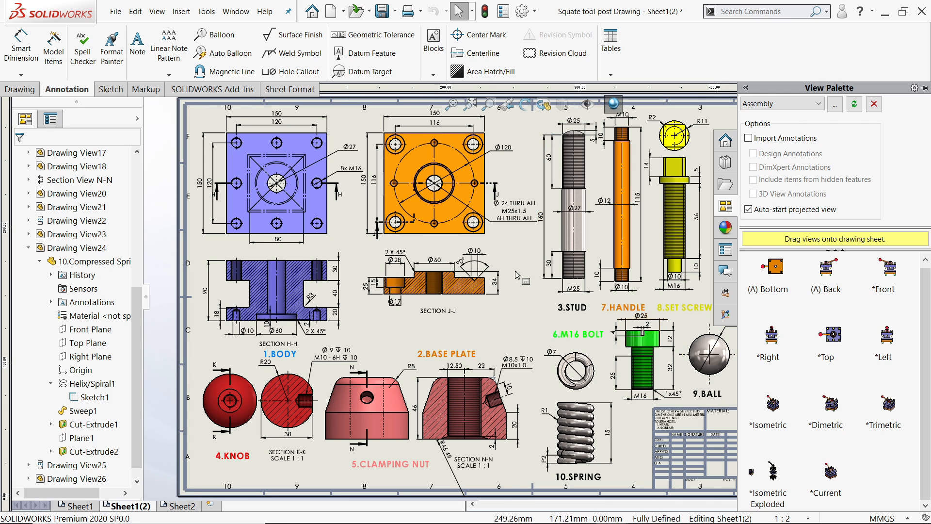
pyautogui.scroll(6, 509, 273)
pyautogui.scroll(-2, 692, 278)
pyautogui.scroll(-3, 609, 286)
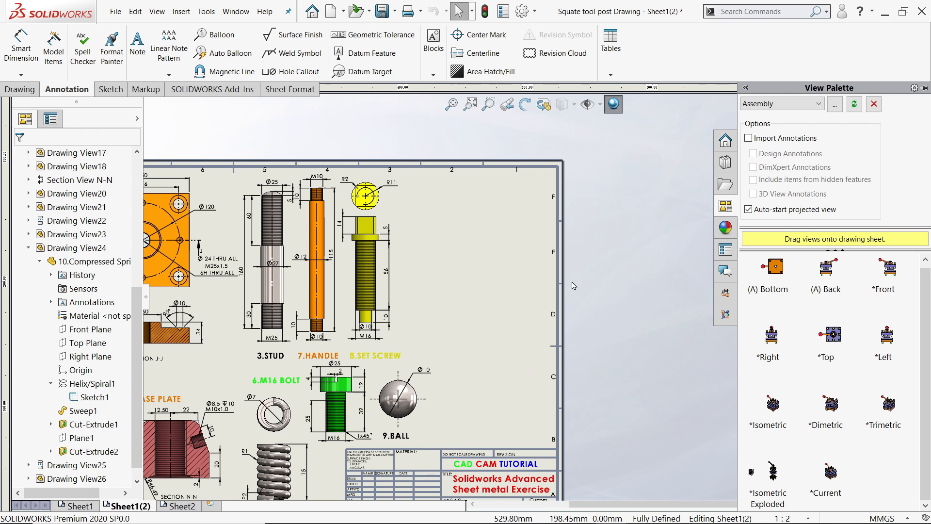
pyautogui.moveTo(775, 490)
pyautogui.mouseDown()
pyautogui.moveTo(652, 270)
pyautogui.moveTo(482, 270)
pyautogui.mouseUp()
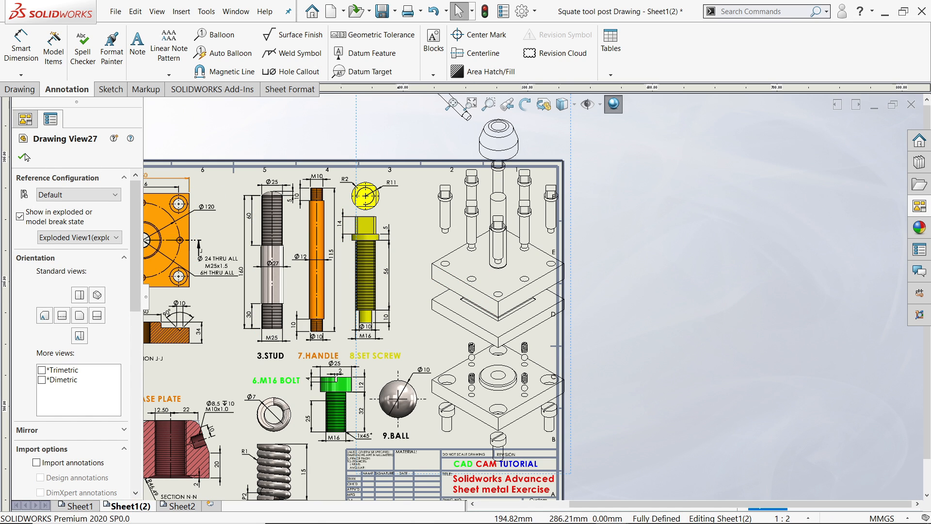
pyautogui.click(20, 157)
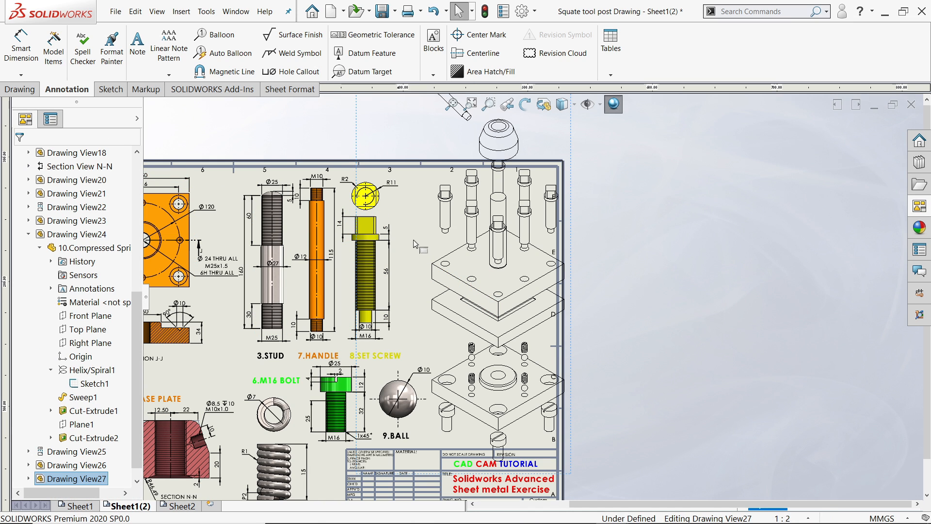
# Switch the assembly view to its collapsed state and restore the exploded state.
pyautogui.scroll(-3, 99, 225)
pyautogui.scroll(3, 99, 224)
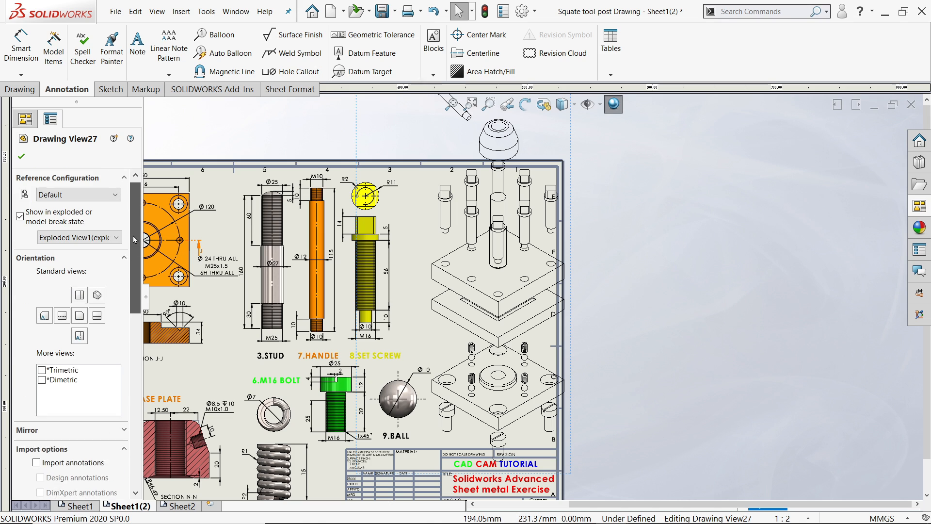
pyautogui.click(114, 239)
pyautogui.click(115, 240)
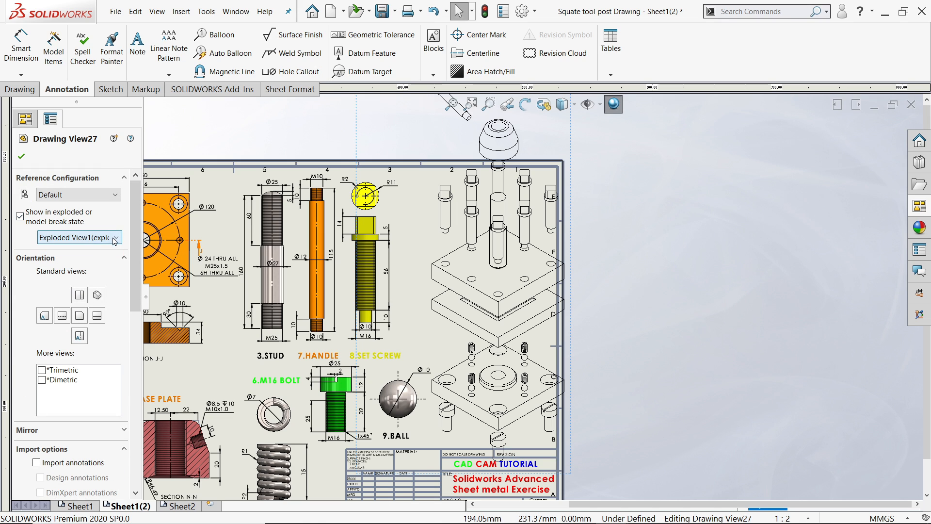
pyautogui.click(20, 216)
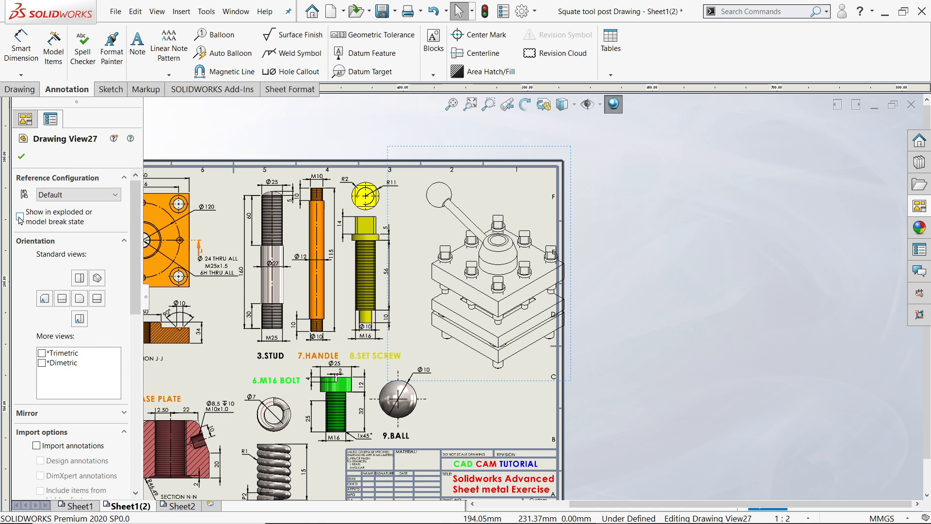
pyautogui.click(20, 217)
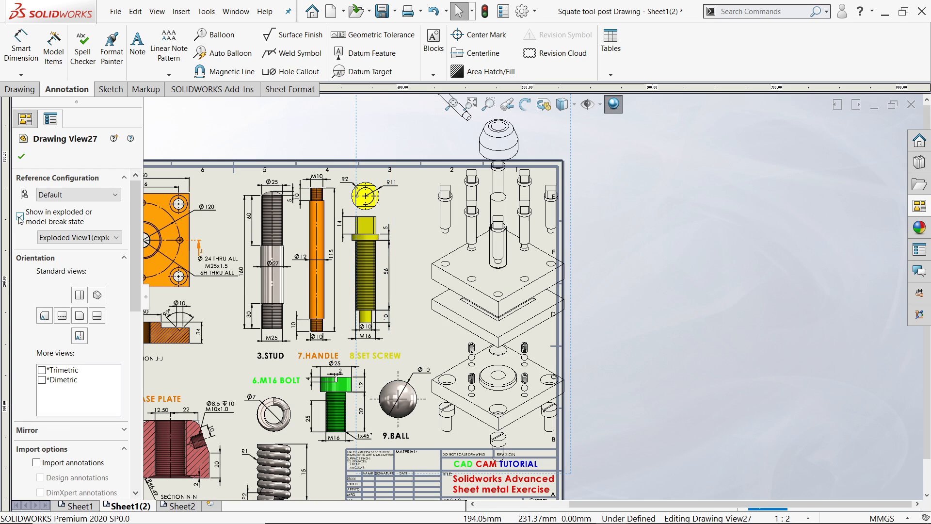
# Display the exploded assembly view as shaded with edges and enable a custom scale for it.
pyautogui.scroll(-5, 128, 409)
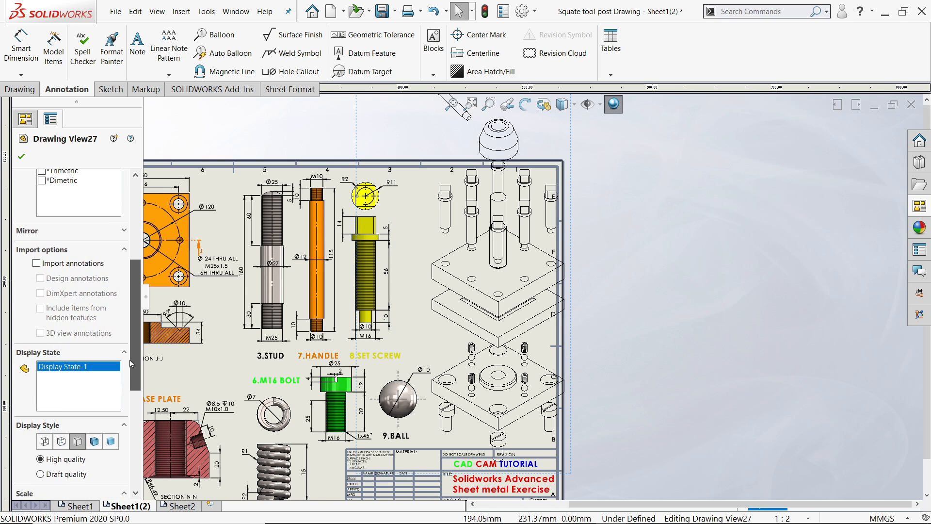
pyautogui.click(94, 325)
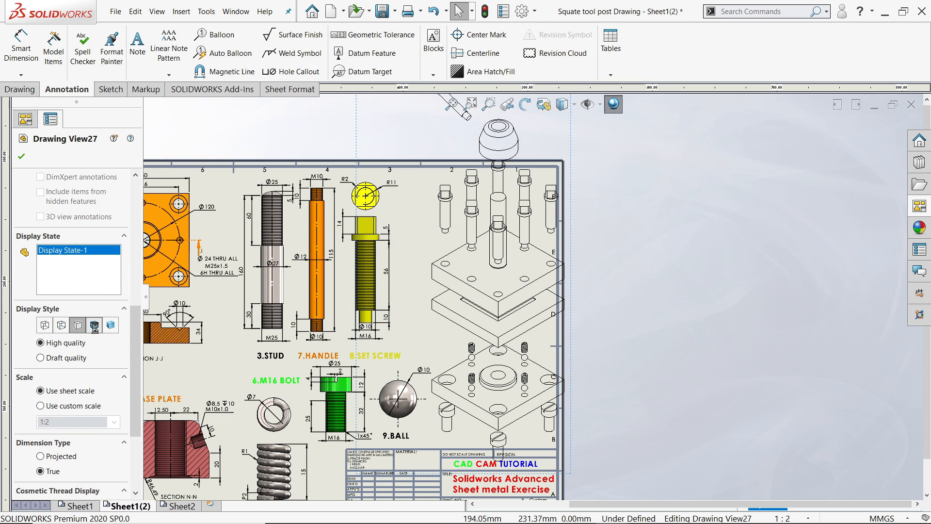
pyautogui.click(62, 343)
pyautogui.scroll(-5, 72, 343)
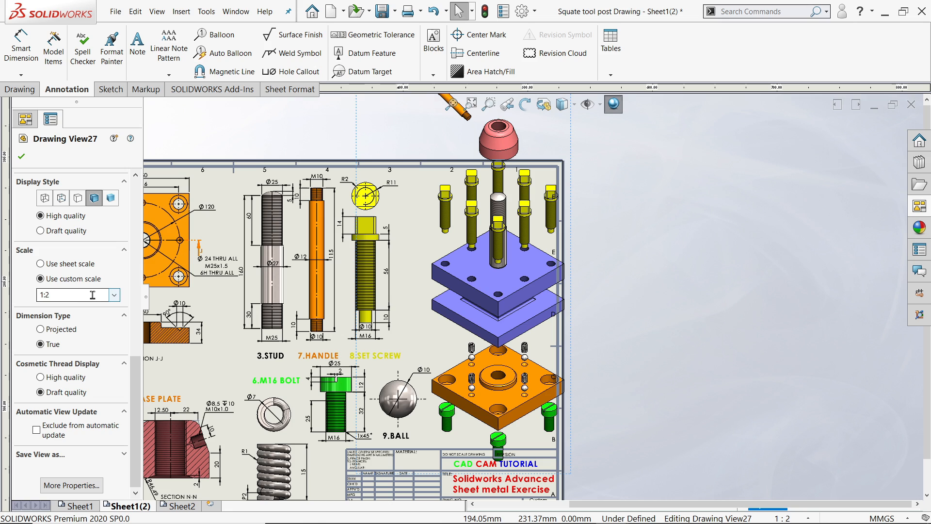
# Try custom scales of 1:5 and 1:3 on the exploded assembly view.
pyautogui.click(115, 295)
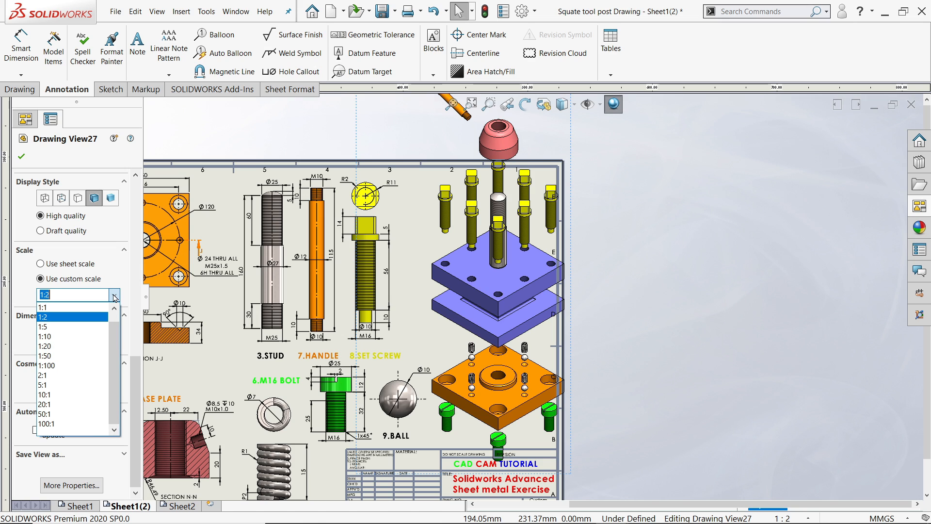
pyautogui.click(59, 327)
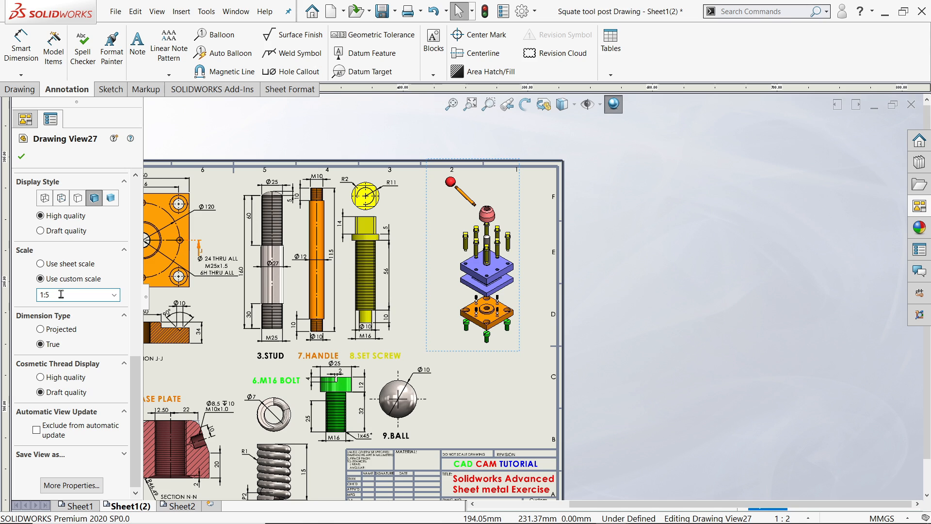
pyautogui.press('Return')
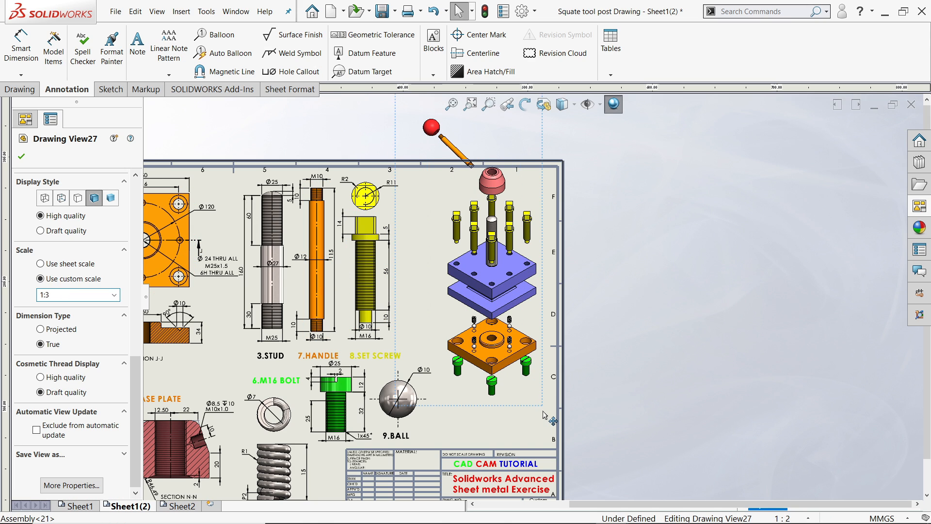
# Set the exploded view's custom scale to 1:4 and position it above the title block, close to the sheet border.
pyautogui.moveTo(540, 405); pyautogui.dragTo(551, 454)
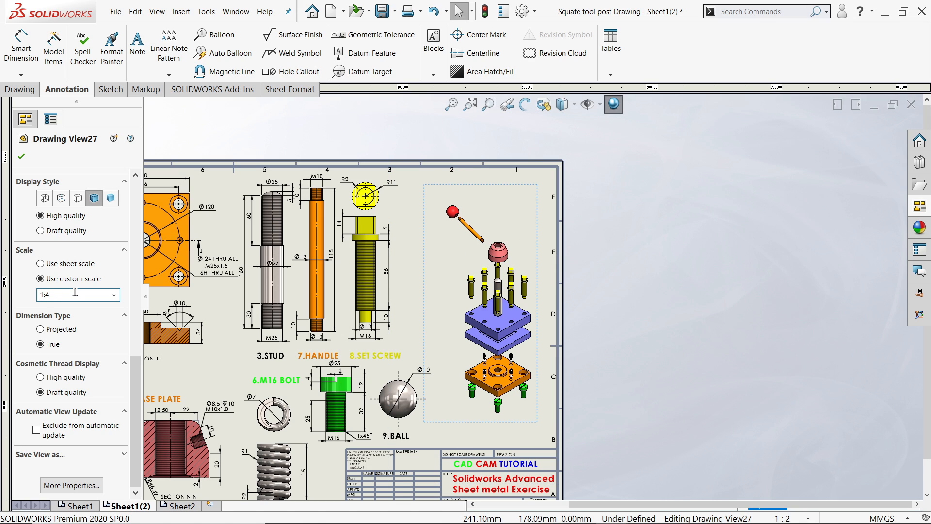
pyautogui.click(21, 159)
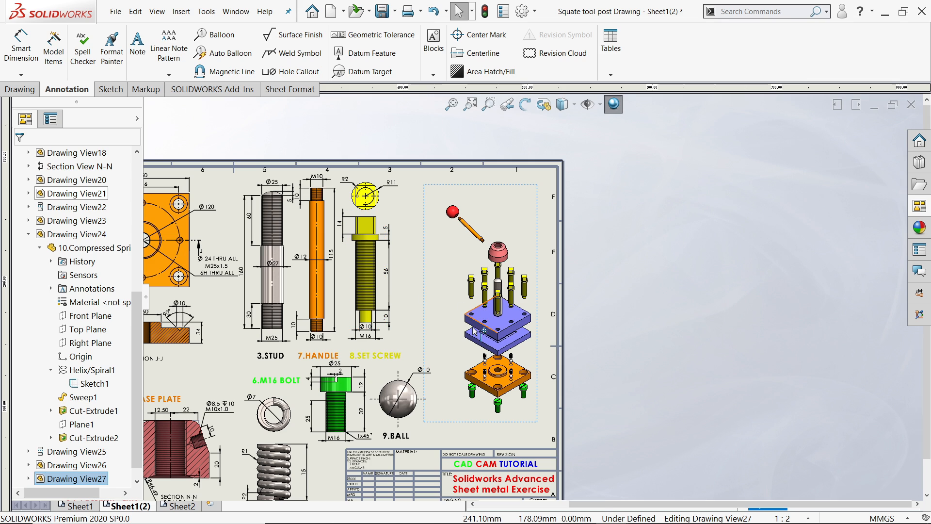
pyautogui.scroll(-2, 534, 341)
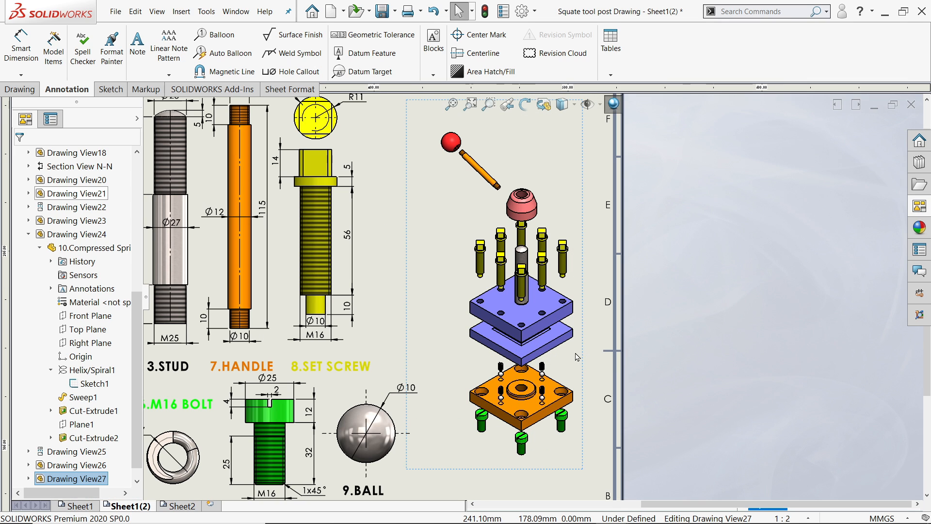
pyautogui.moveTo(585, 359); pyautogui.dragTo(595, 360)
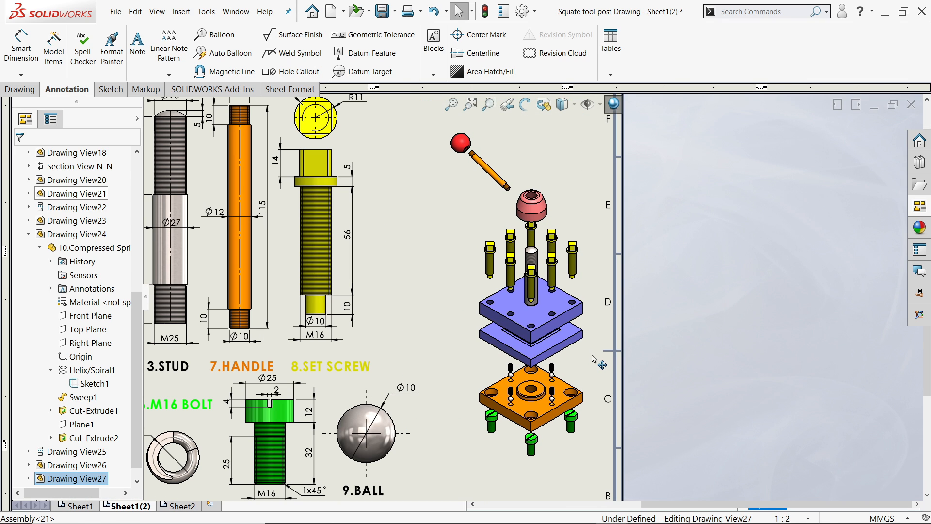
# Attach circular item number balloons to the red knob and the orange handle in the exploded view.
pyautogui.click(223, 36)
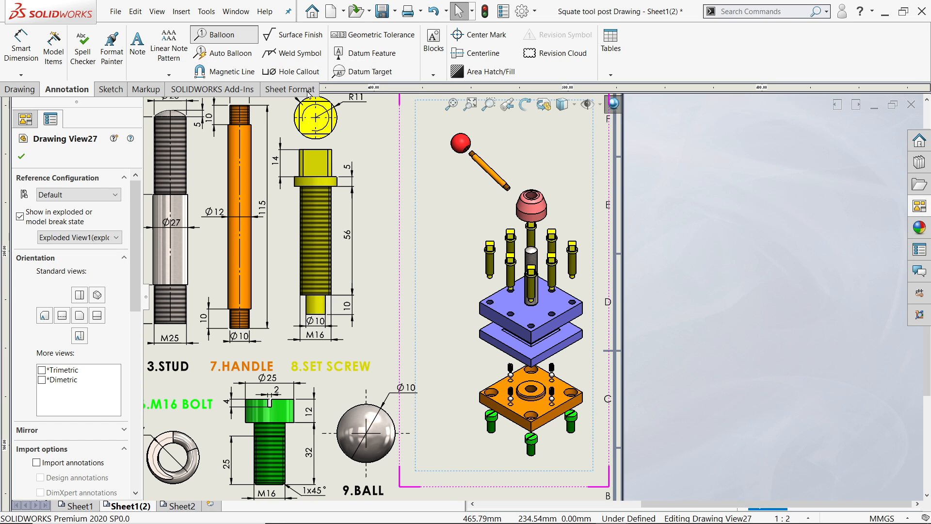
pyautogui.scroll(-2, 473, 153)
pyautogui.click(472, 156)
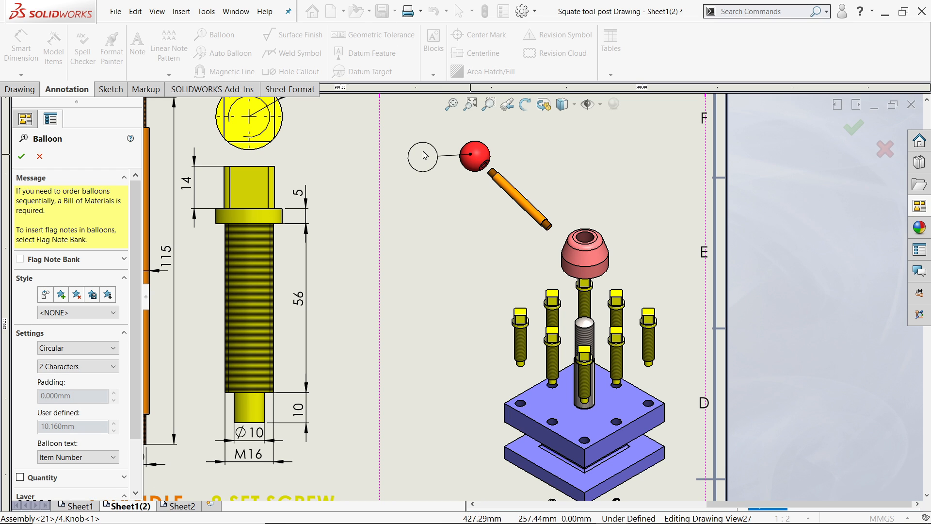
pyautogui.click(422, 157)
pyautogui.click(526, 204)
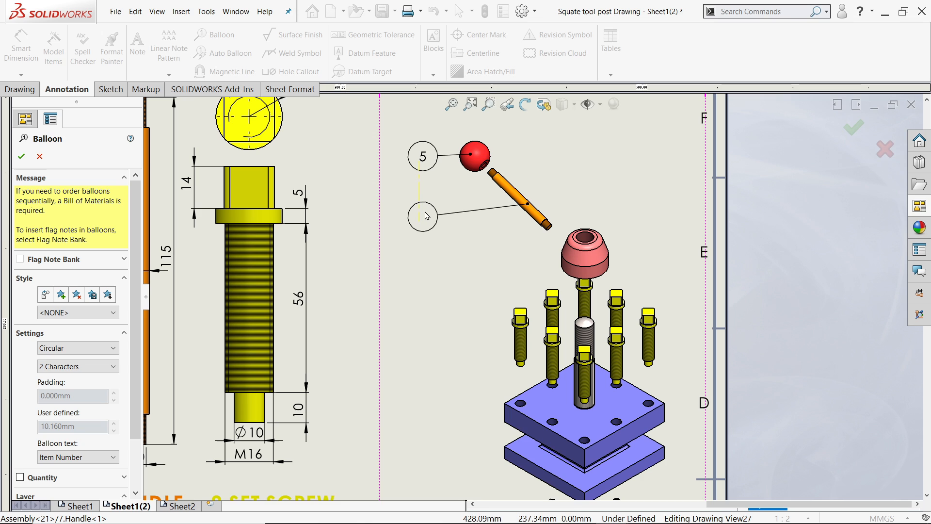
pyautogui.click(426, 215)
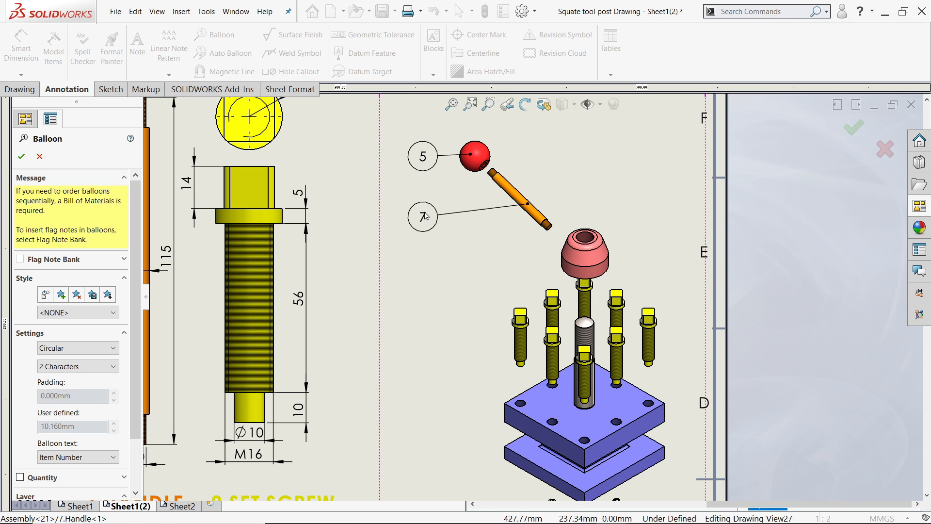
# Attach item number balloons to the clamping nut, a set screw, the stud and the blue body, aligned beneath the existing balloons.
pyautogui.click(584, 263)
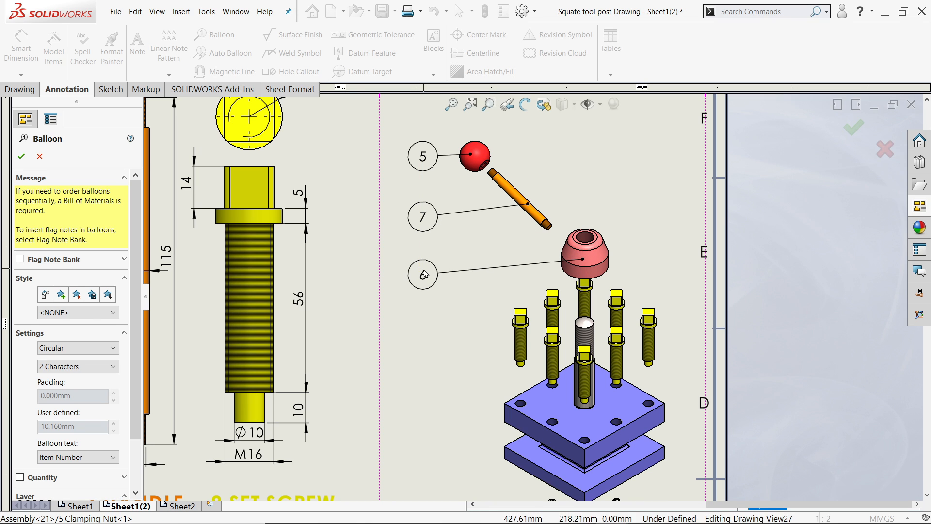
pyautogui.click(424, 275)
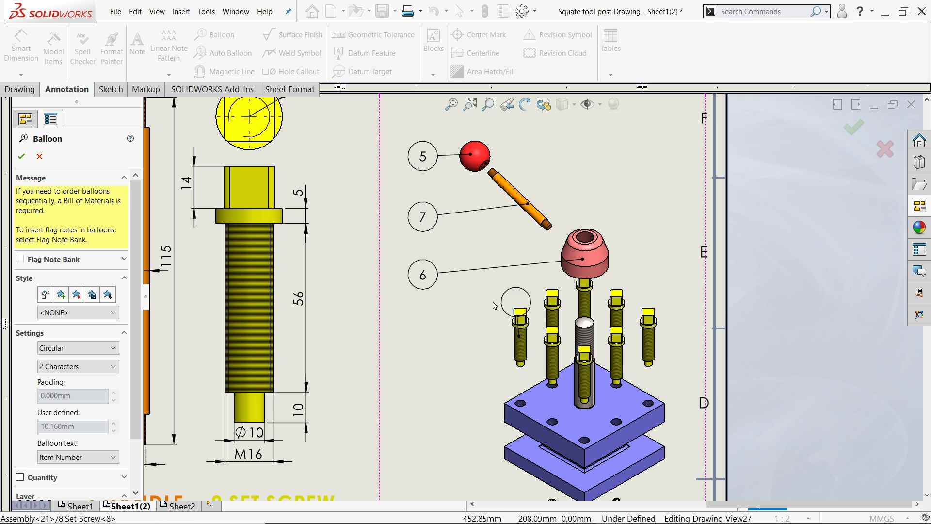
pyautogui.click(431, 328)
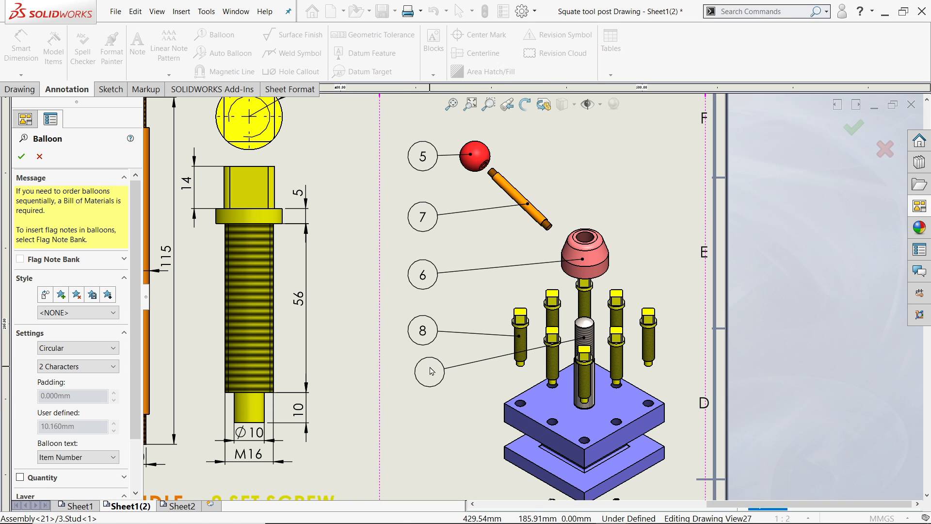
pyautogui.click(423, 371)
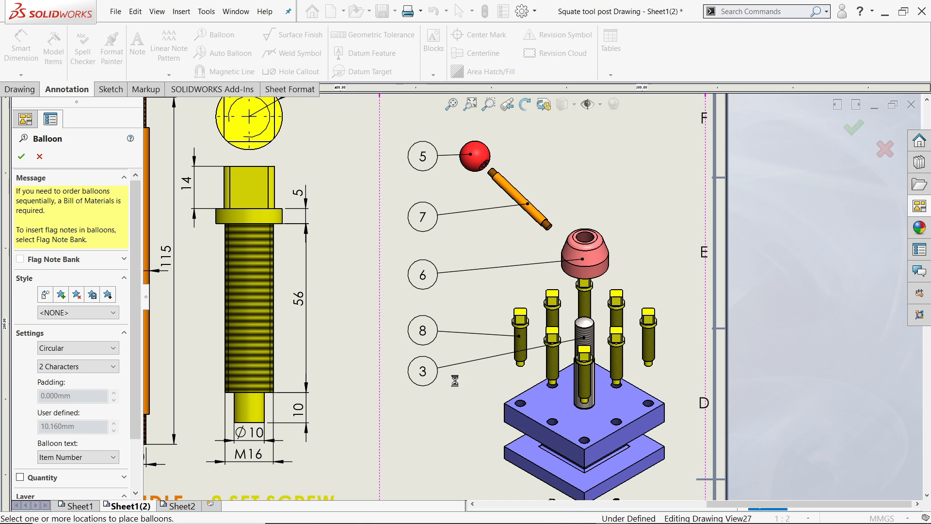
pyautogui.click(556, 406)
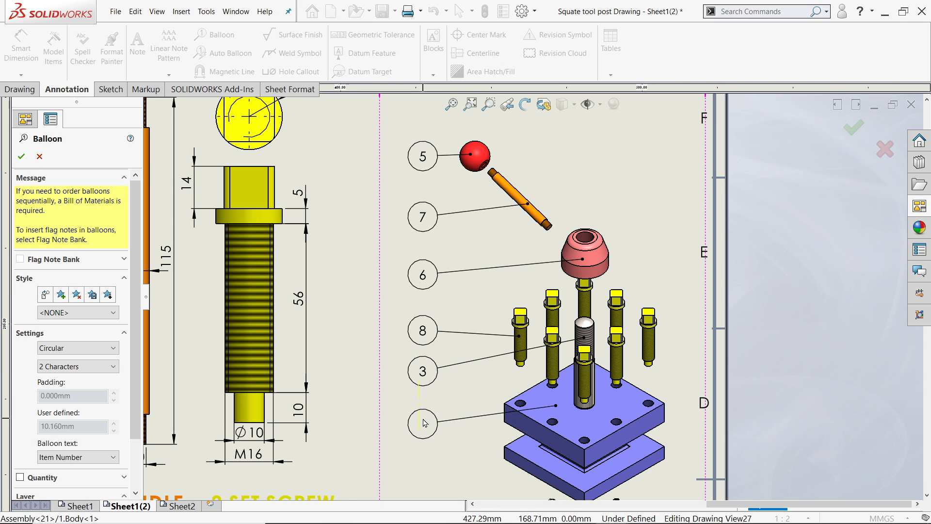
pyautogui.click(424, 423)
# Attach item number balloons to a compressed spring, a ball and the orange base plate, continuing the same balloon column.
pyautogui.scroll(4, 518, 411)
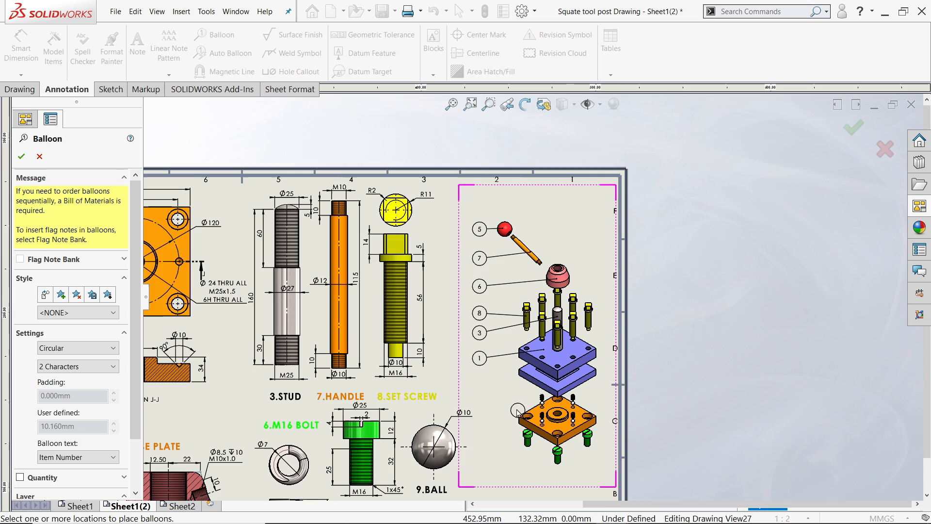
pyautogui.scroll(-6, 518, 412)
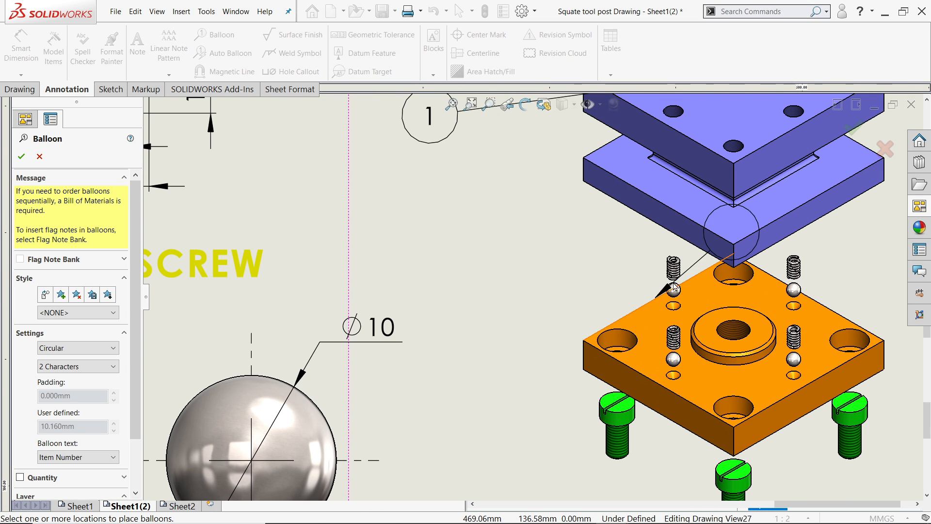
pyautogui.click(672, 267)
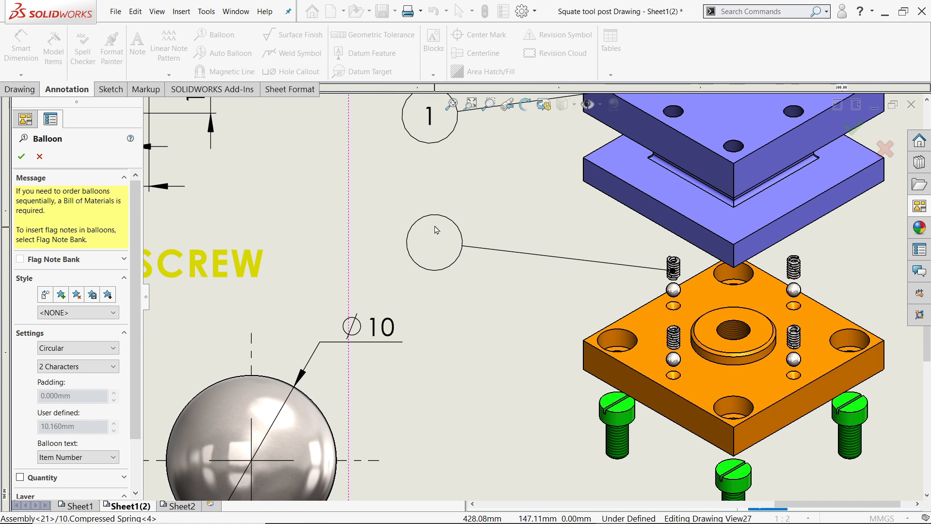
pyautogui.click(430, 193)
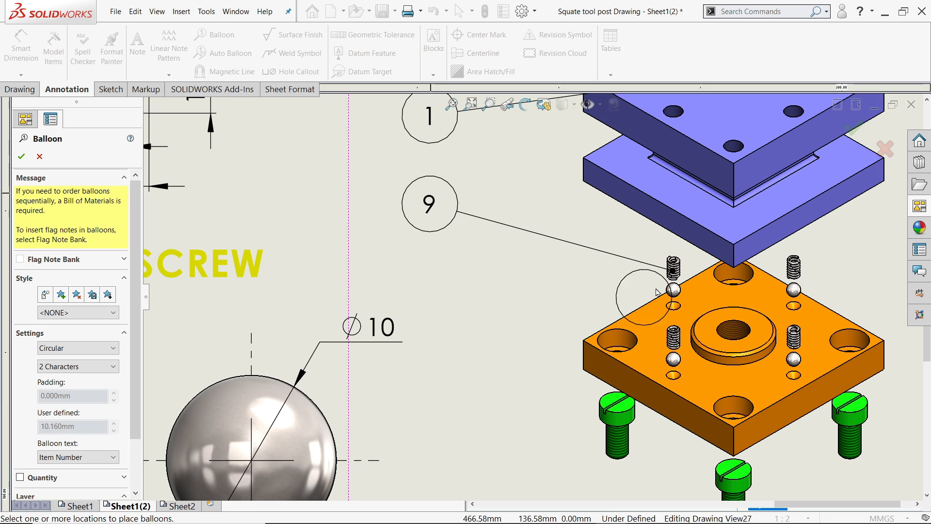
pyautogui.click(673, 290)
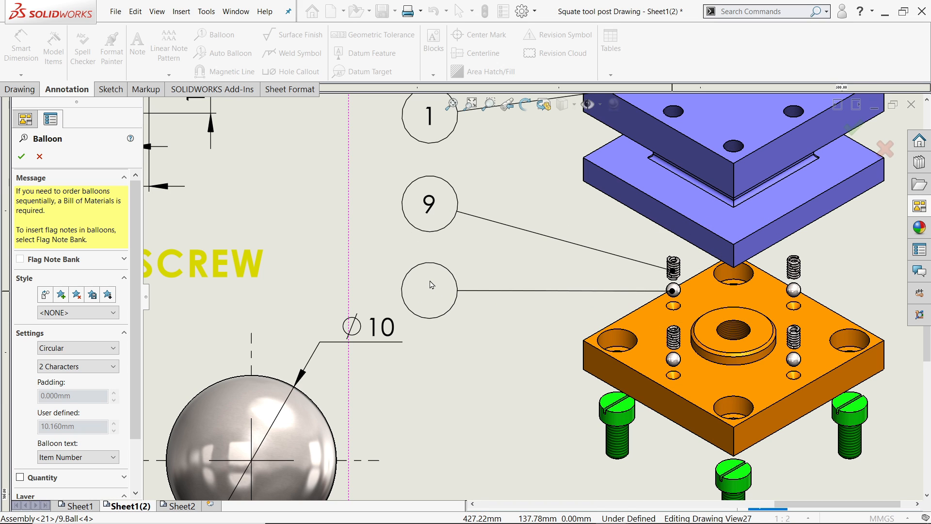
pyautogui.click(431, 285)
pyautogui.click(651, 358)
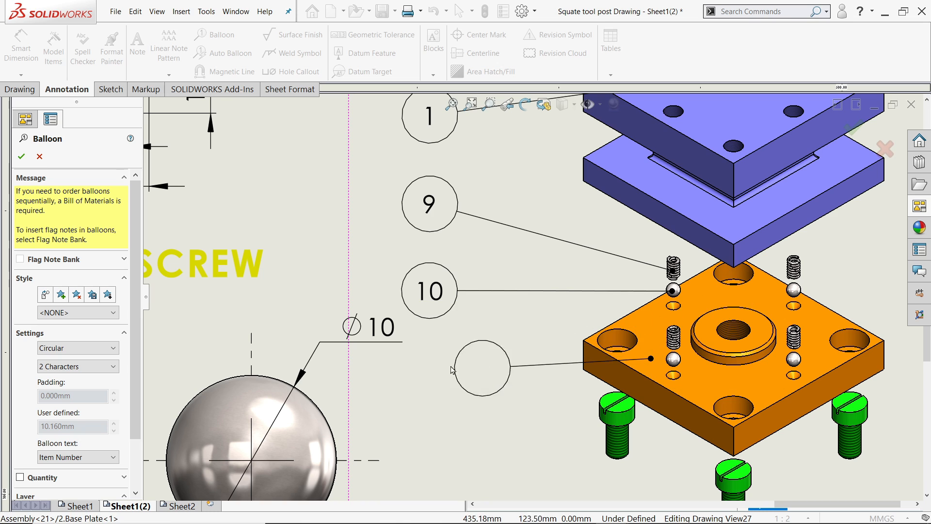
pyautogui.click(434, 377)
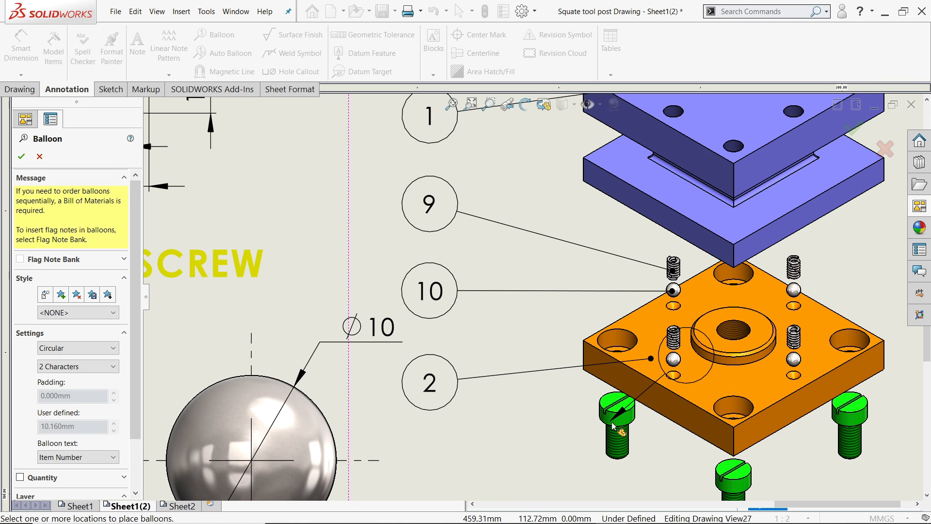
# Attach an item number balloon to a green M16 bolt beneath the base plate's balloon and finish ballooning.
pyautogui.scroll(4, 599, 296)
pyautogui.scroll(-3, 510, 377)
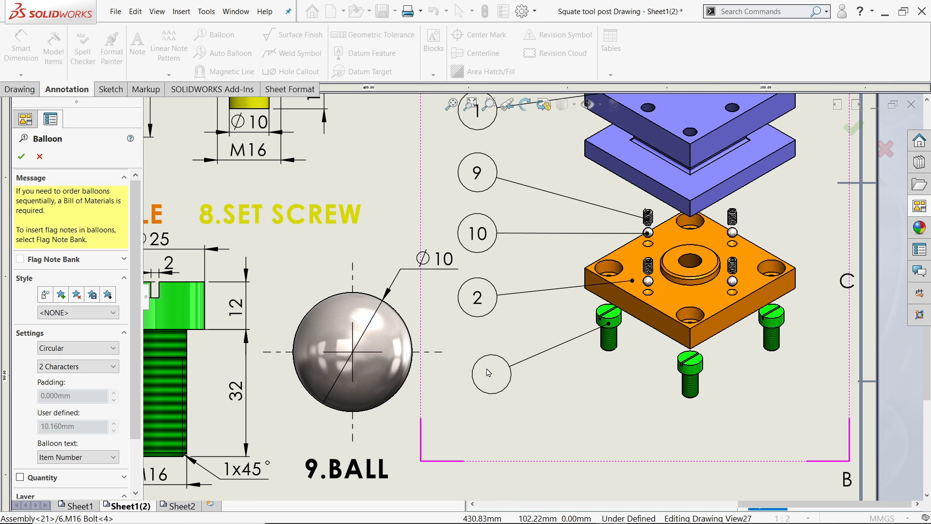
pyautogui.scroll(6, 548, 291)
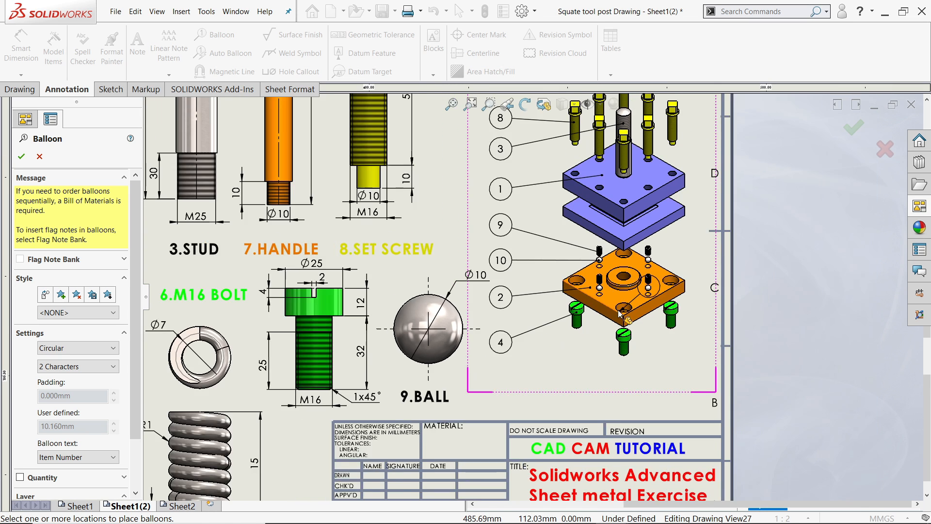
pyautogui.scroll(-3, 555, 165)
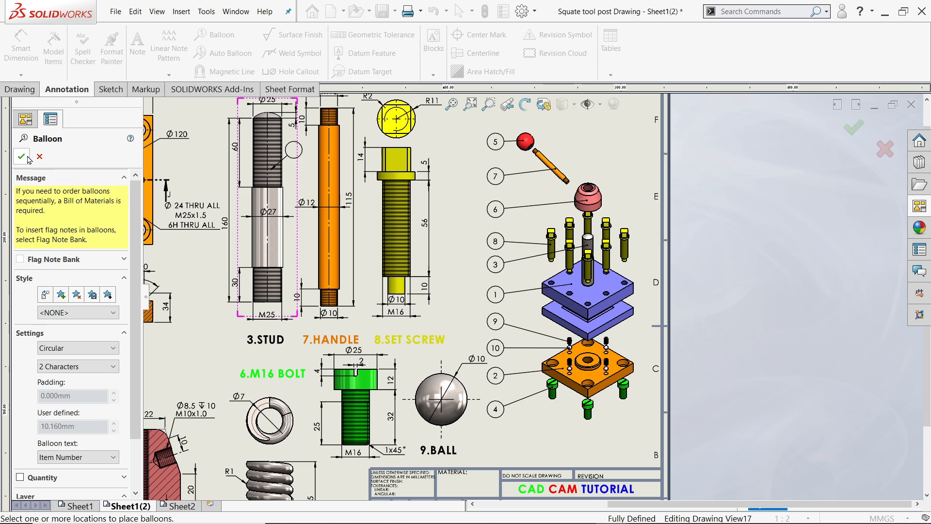
pyautogui.scroll(4, 594, 313)
pyautogui.scroll(-3, 561, 268)
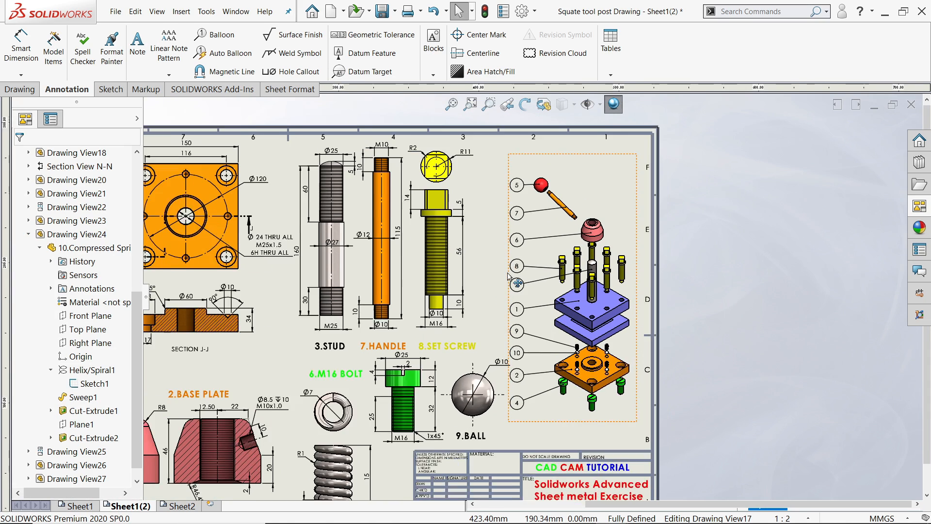
# Move the base plate's M25x1.5 hole callout down, between its top view and section J-J.
pyautogui.scroll(5, 560, 267)
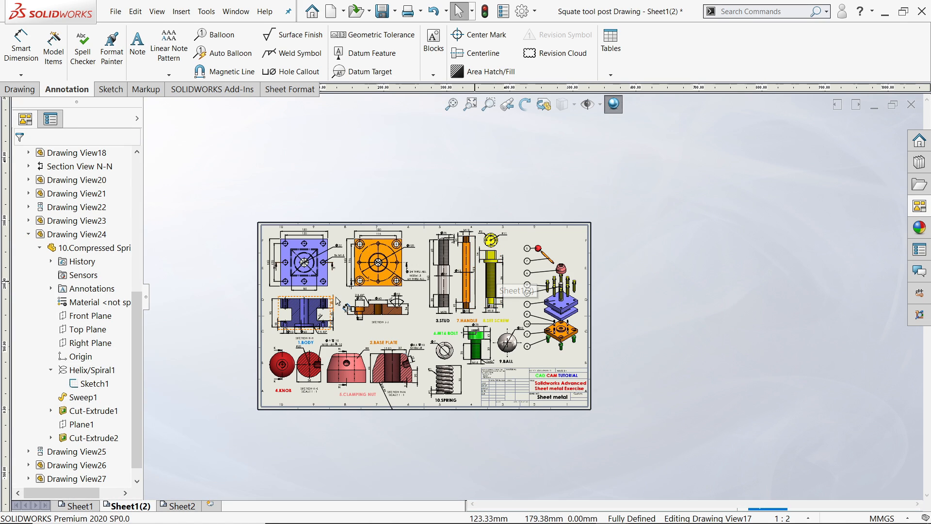
pyautogui.scroll(-3, 591, 300)
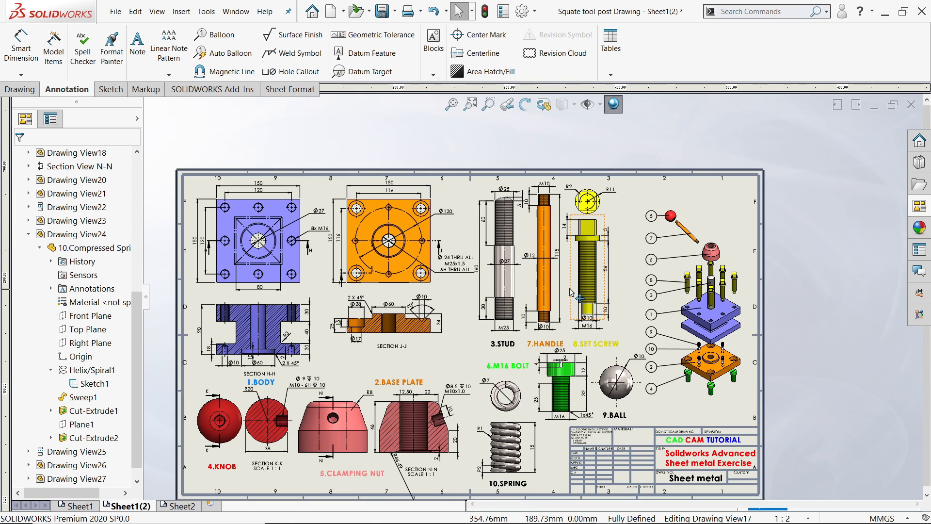
pyautogui.scroll(-5, 490, 277)
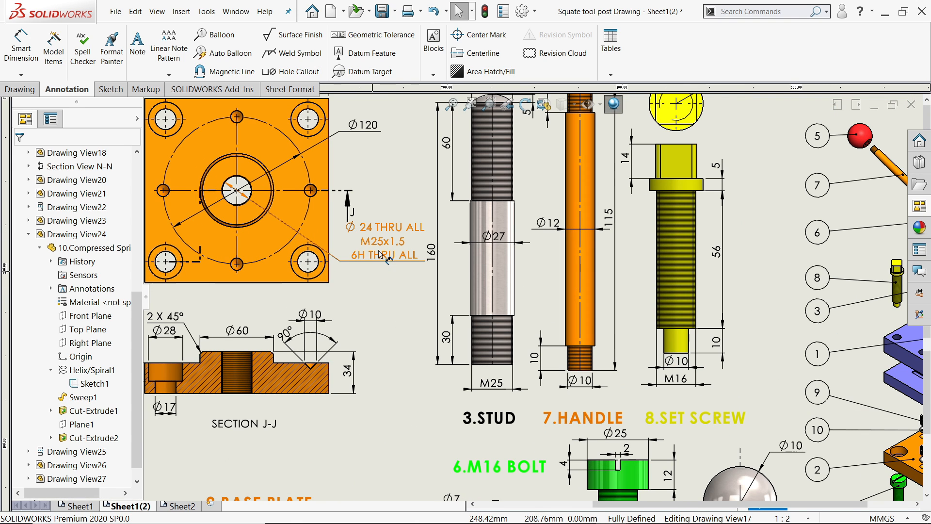
pyautogui.moveTo(382, 242); pyautogui.dragTo(378, 297)
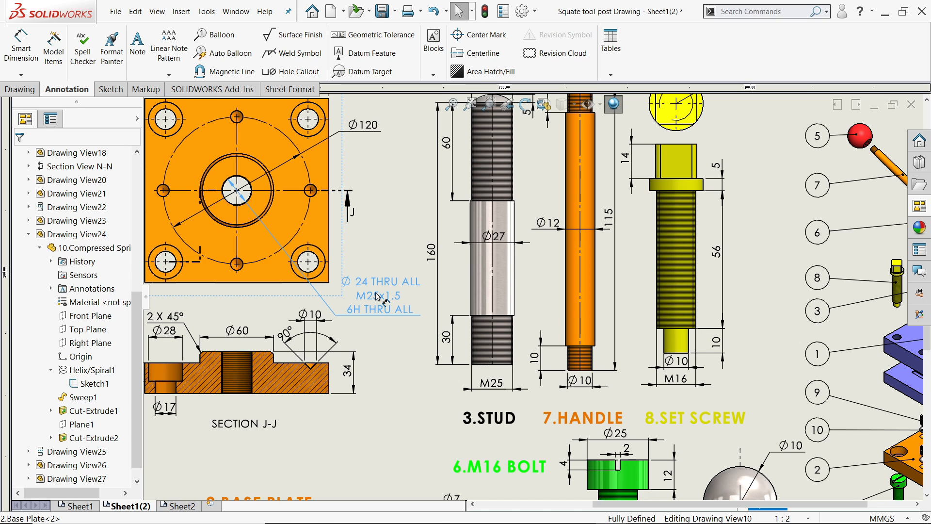
pyautogui.moveTo(378, 296); pyautogui.dragTo(378, 297)
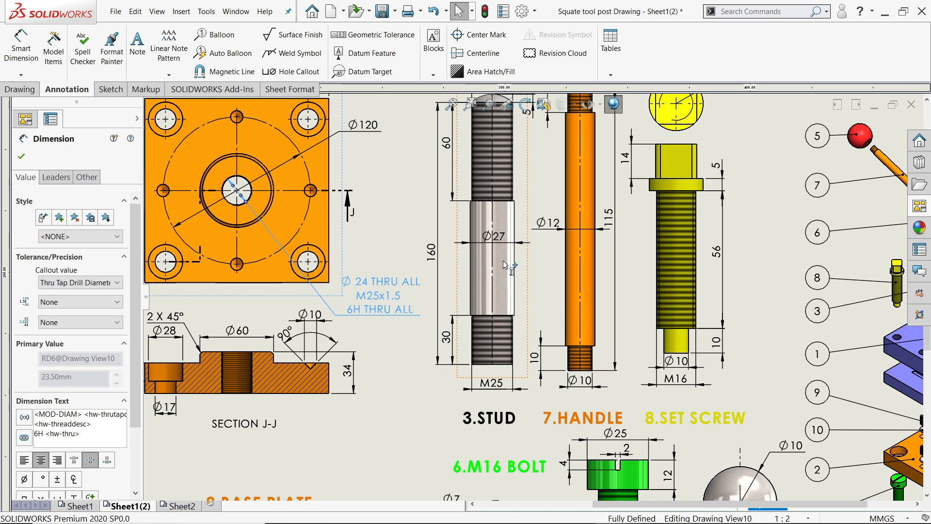
# Shift the stud and handle views toward the base plate and move the stud's dome height dimension away from the handle's dimension.
pyautogui.moveTo(524, 280); pyautogui.dragTo(513, 282)
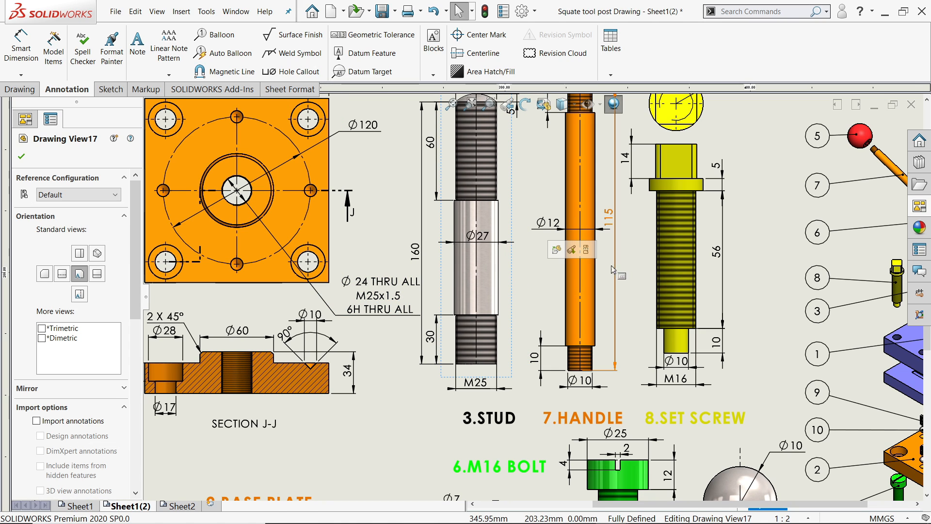
pyautogui.moveTo(606, 272); pyautogui.dragTo(572, 271)
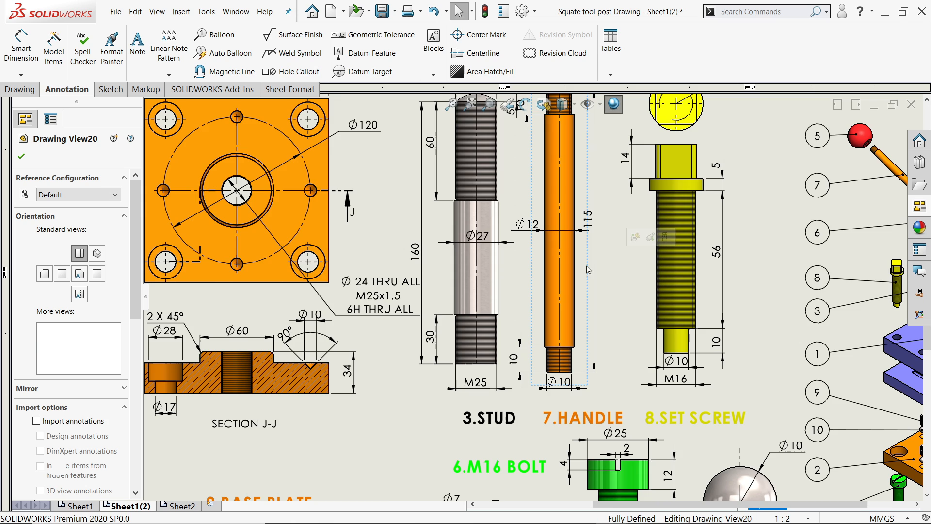
pyautogui.scroll(2, 572, 269)
pyautogui.scroll(-2, 595, 240)
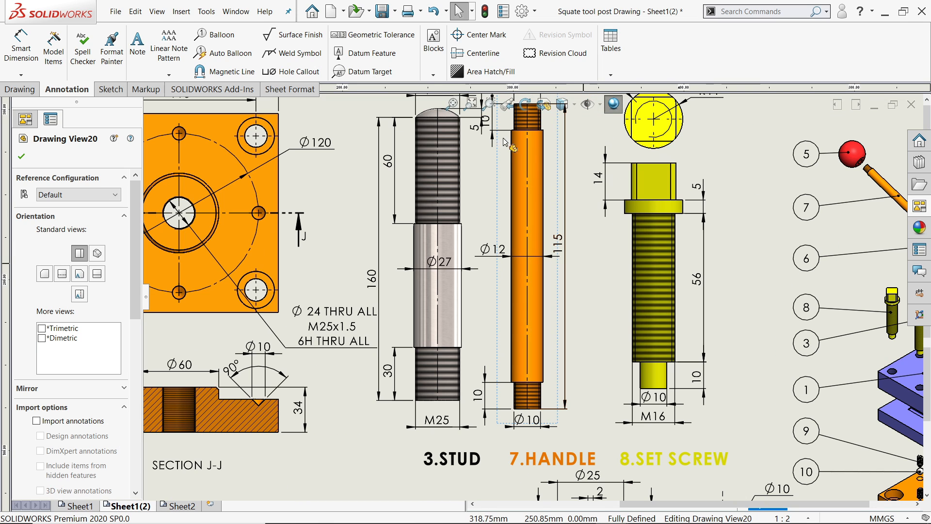
pyautogui.click(475, 130)
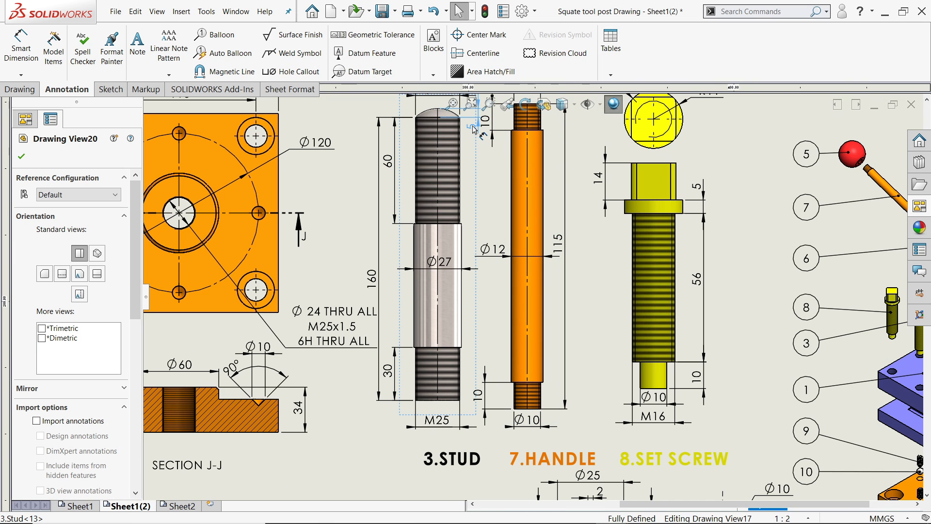
pyautogui.click(473, 127)
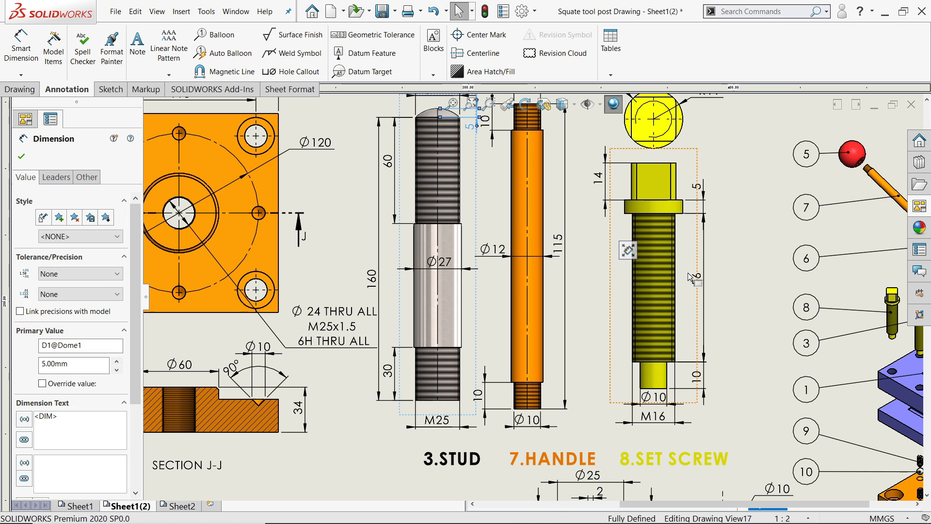
# Move the set screw views closer to the handle and place the 14 mm square head dimension nearer the head.
pyautogui.moveTo(699, 305); pyautogui.dragTo(671, 305)
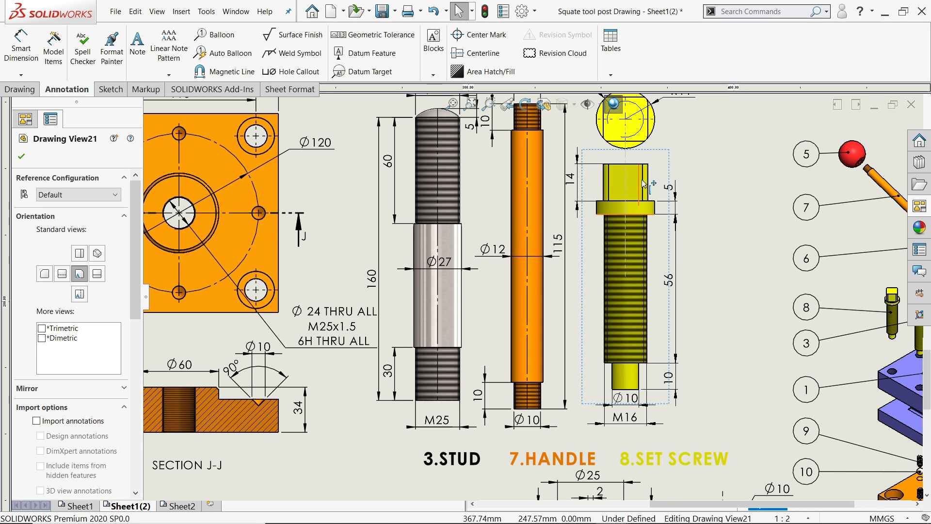
pyautogui.scroll(-3, 551, 217)
pyautogui.moveTo(479, 226); pyautogui.dragTo(496, 219)
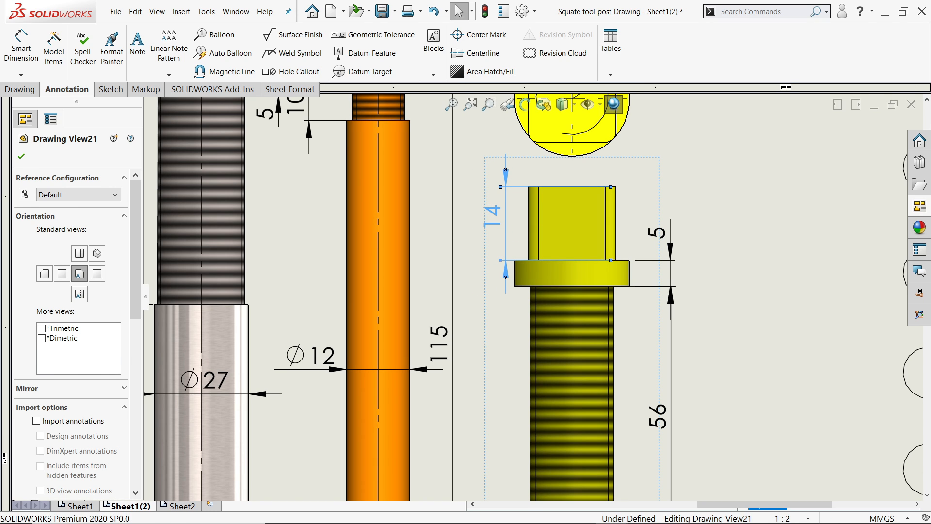
pyautogui.scroll(3, 533, 296)
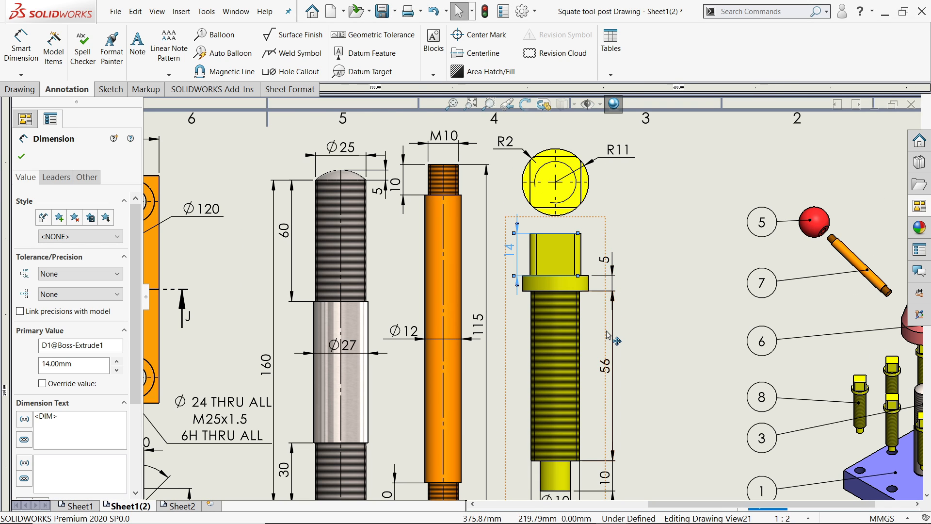
pyautogui.moveTo(610, 333); pyautogui.dragTo(592, 333)
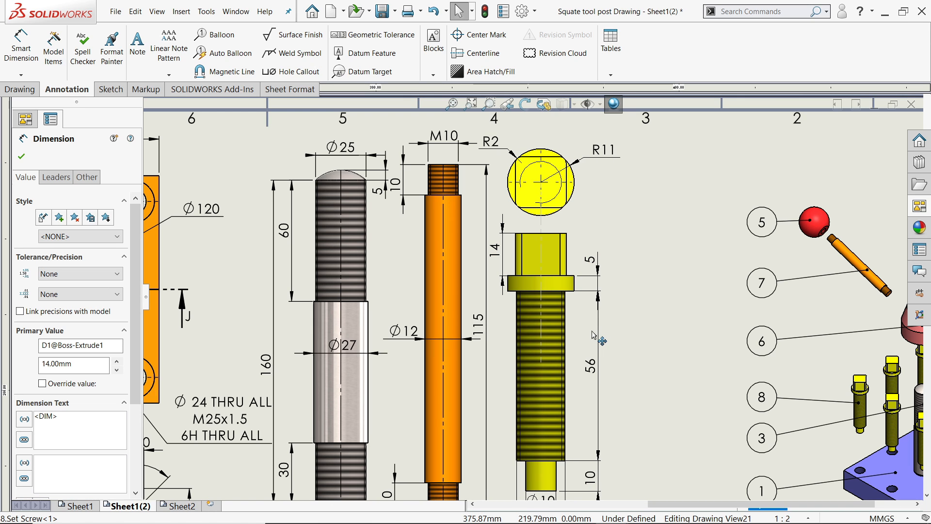
# Realign the 3.STUD, 7.HANDLE and 8.SET SCREW labels beneath their repositioned views.
pyautogui.scroll(3, 534, 296)
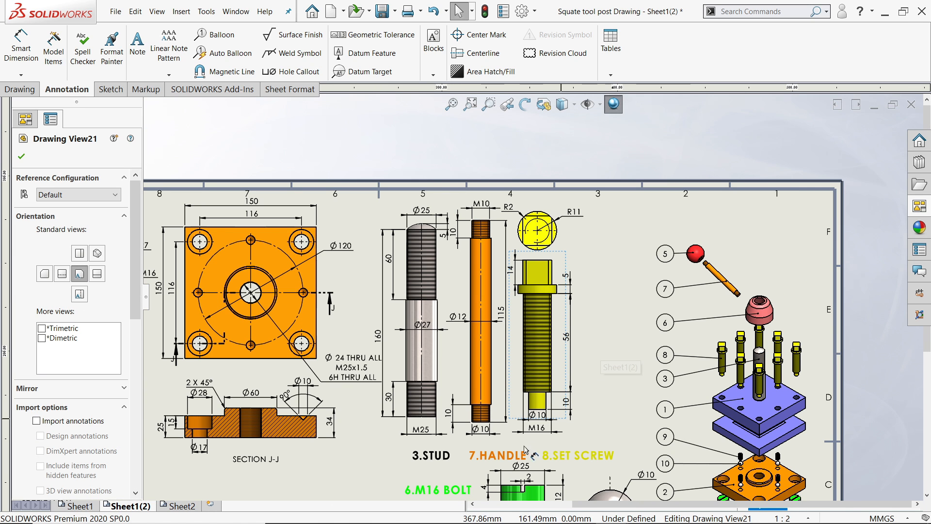
pyautogui.scroll(-3, 456, 425)
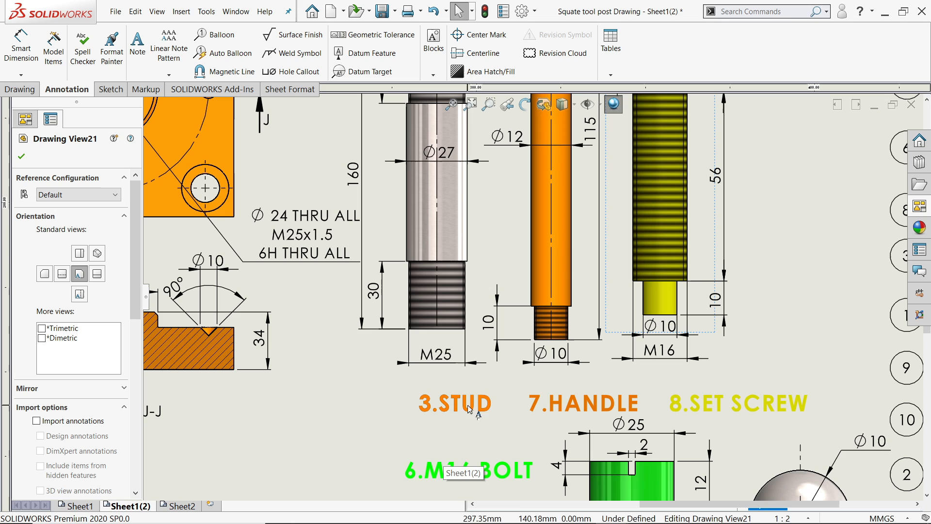
pyautogui.moveTo(483, 403); pyautogui.dragTo(442, 401)
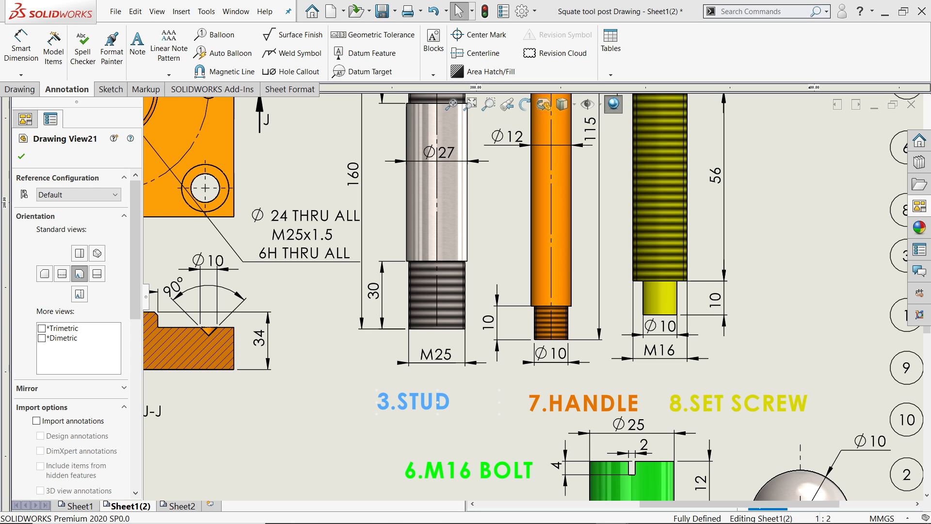
pyautogui.moveTo(598, 403); pyautogui.dragTo(562, 401)
pyautogui.moveTo(712, 405); pyautogui.dragTo(674, 408)
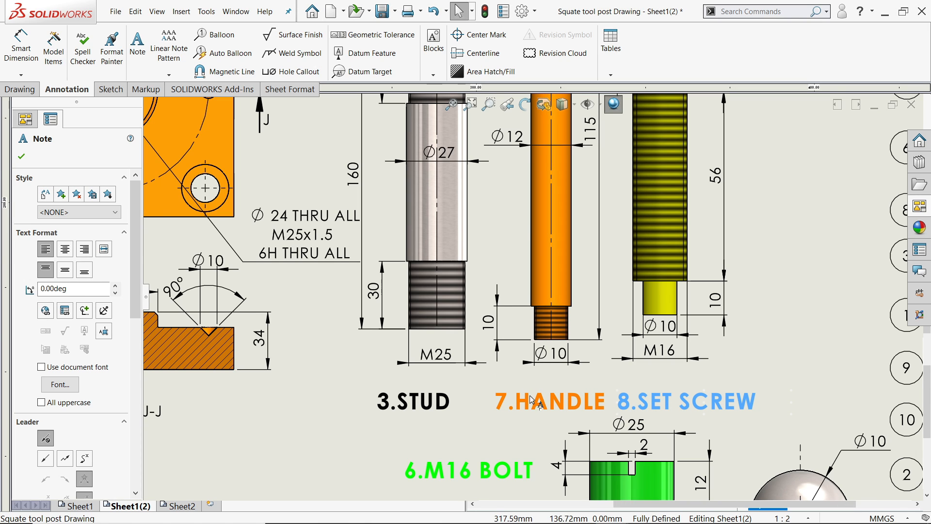
pyautogui.press('f')
pyautogui.scroll(-2, 690, 391)
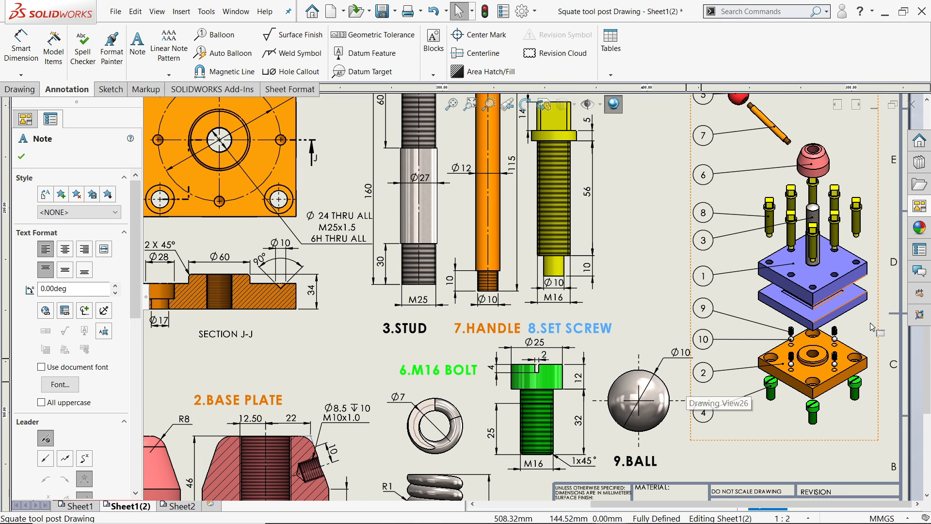
# Move the exploded assembly view and its balloons toward the sheet's outer border, away from the part views.
pyautogui.moveTo(888, 343); pyautogui.dragTo(906, 353)
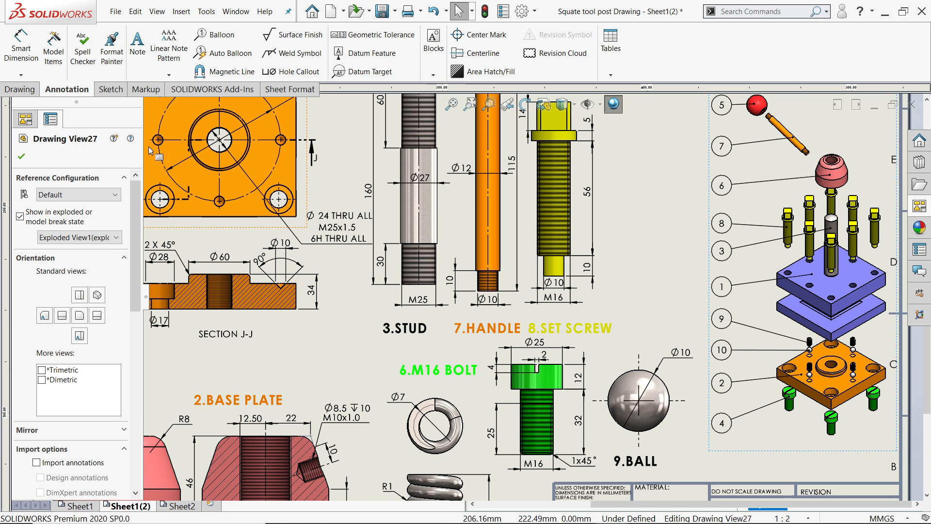
pyautogui.click(22, 156)
pyautogui.scroll(3, 635, 223)
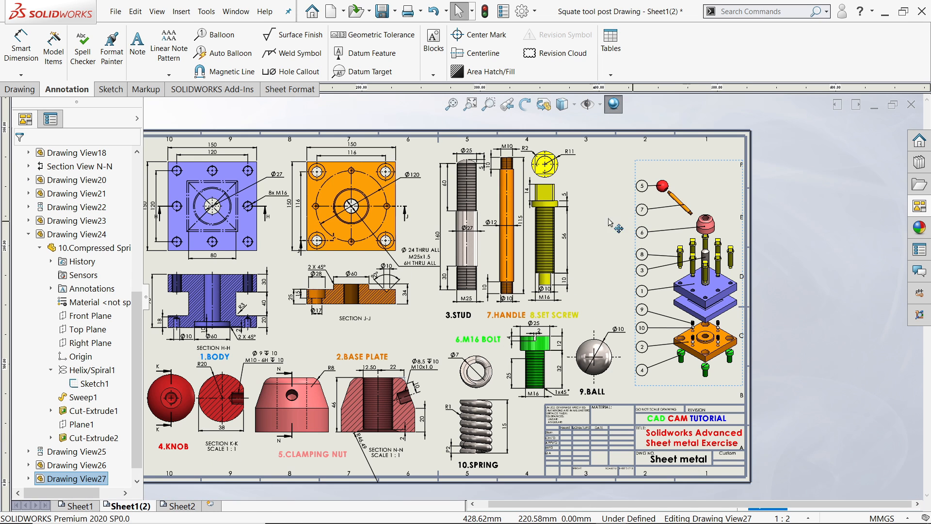
# Insert a bill of materials for the exploded assembly view and place it beside the set screw's top view.
pyautogui.scroll(-2, 596, 218)
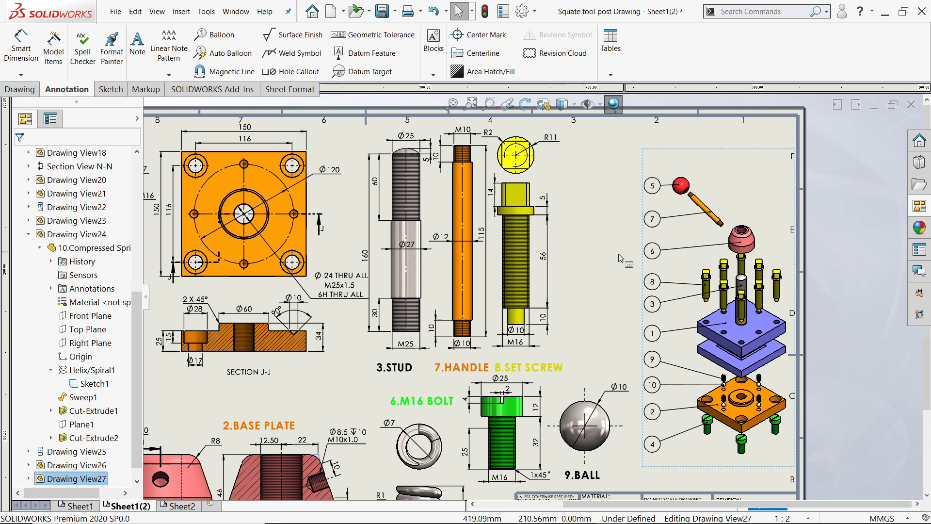
pyautogui.scroll(-1, 580, 249)
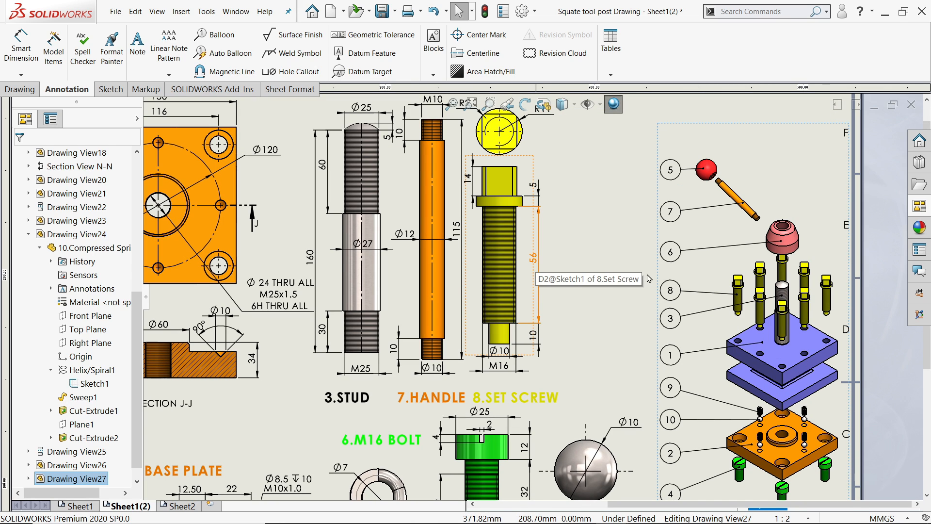
pyautogui.rightClick(802, 182)
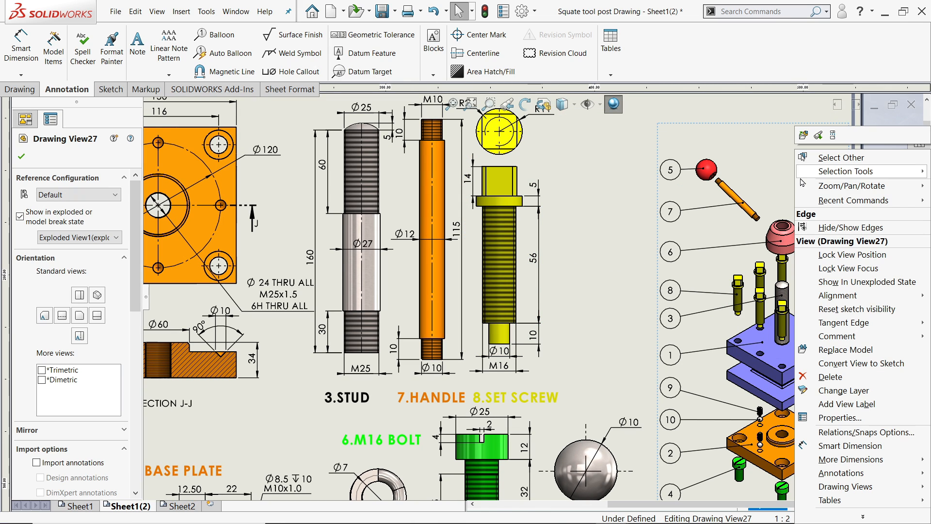
pyautogui.moveTo(829, 500)
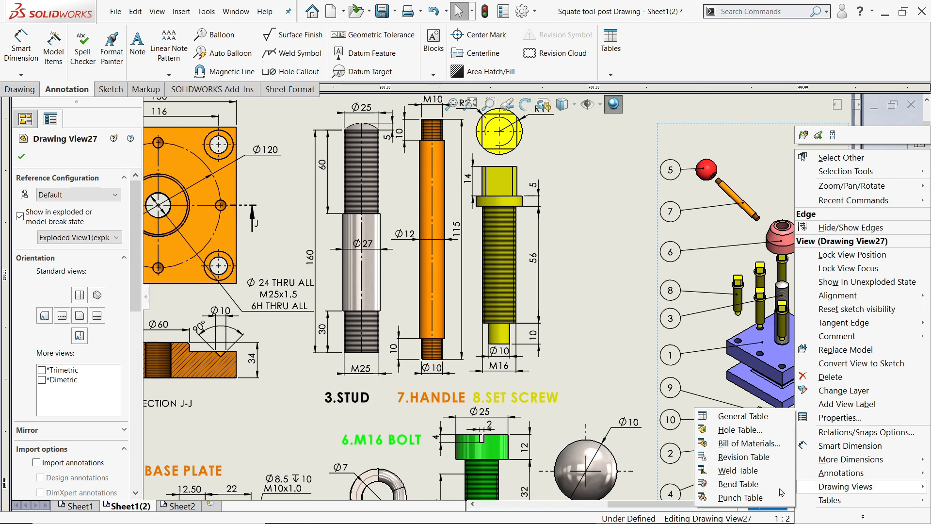
pyautogui.click(741, 444)
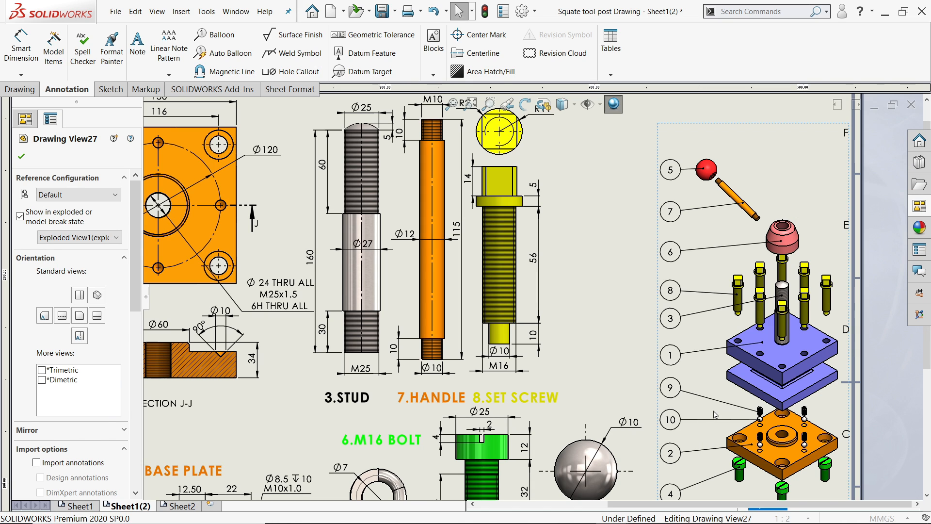
pyautogui.click(22, 158)
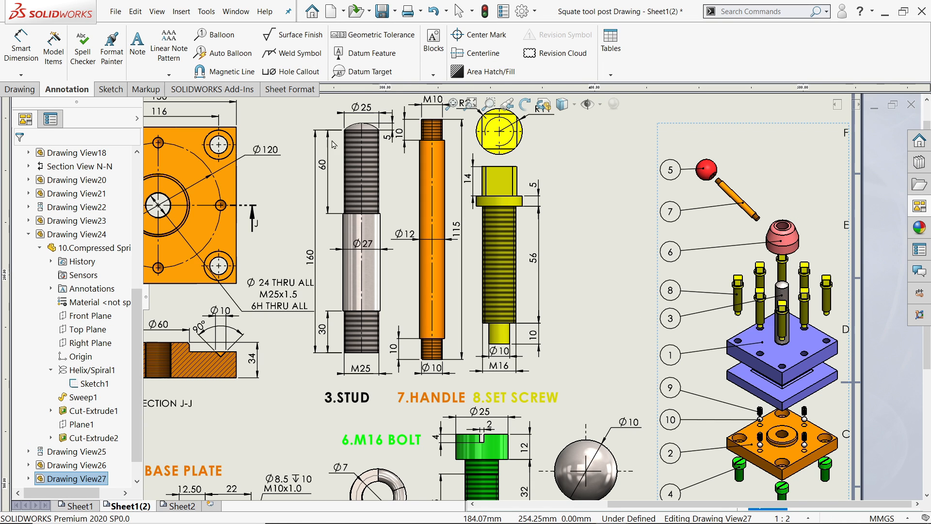
pyautogui.click(567, 134)
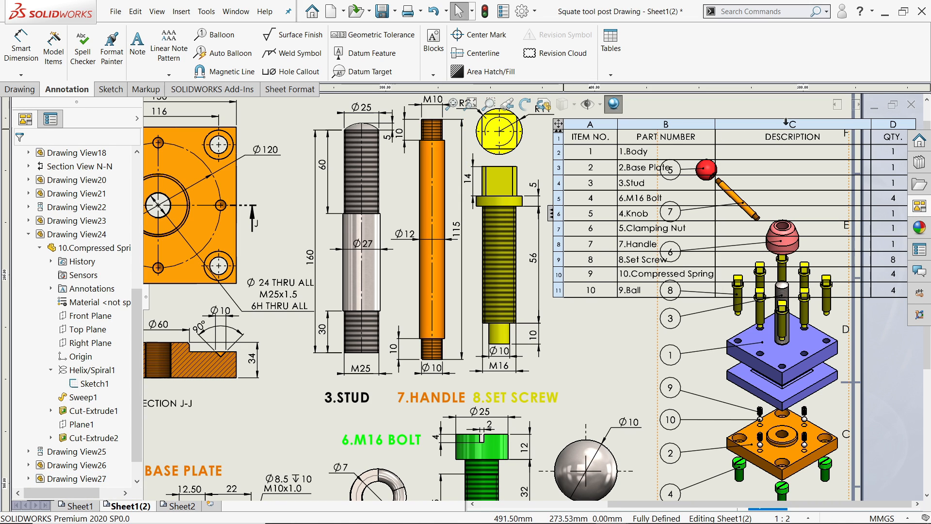
# Delete the DESCRIPTION column from the bill of materials.
pyautogui.click(786, 124)
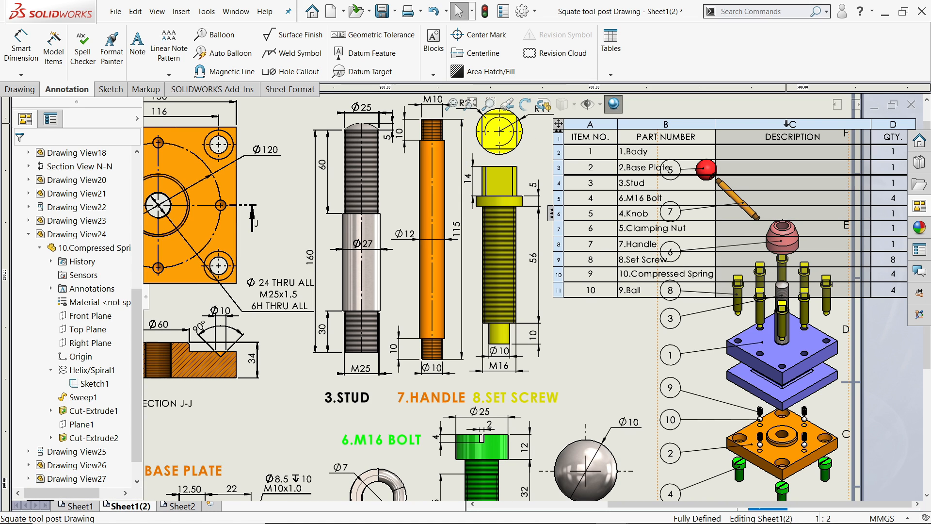
pyautogui.rightClick(786, 124)
pyautogui.moveTo(785, 203)
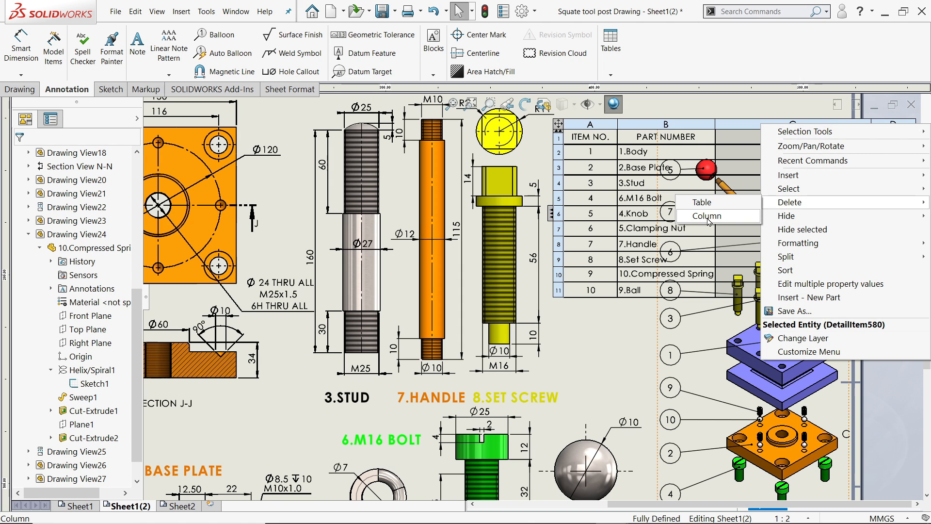
pyautogui.click(708, 216)
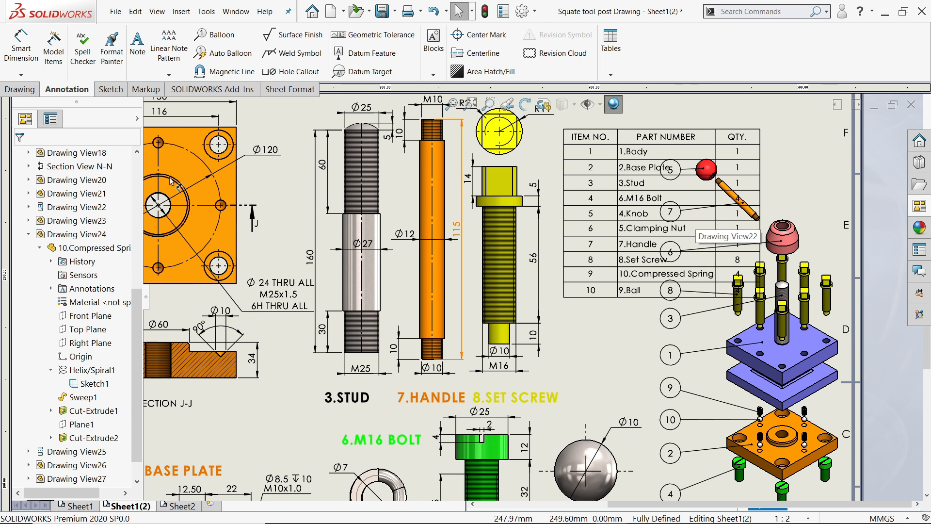
pyautogui.click(709, 142)
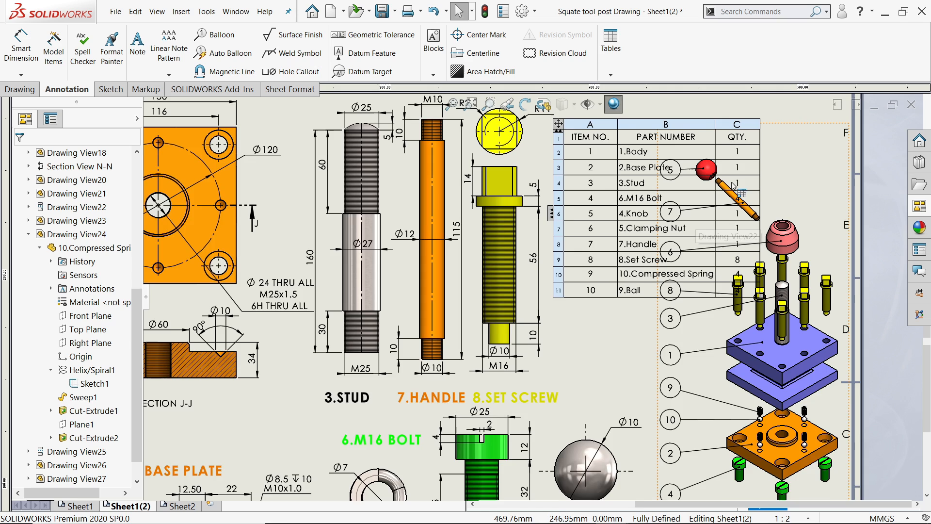
# Narrow the ITEM NO., PART NUMBER and QTY. columns of the bill of materials to fit their contents.
pyautogui.scroll(-3, 667, 146)
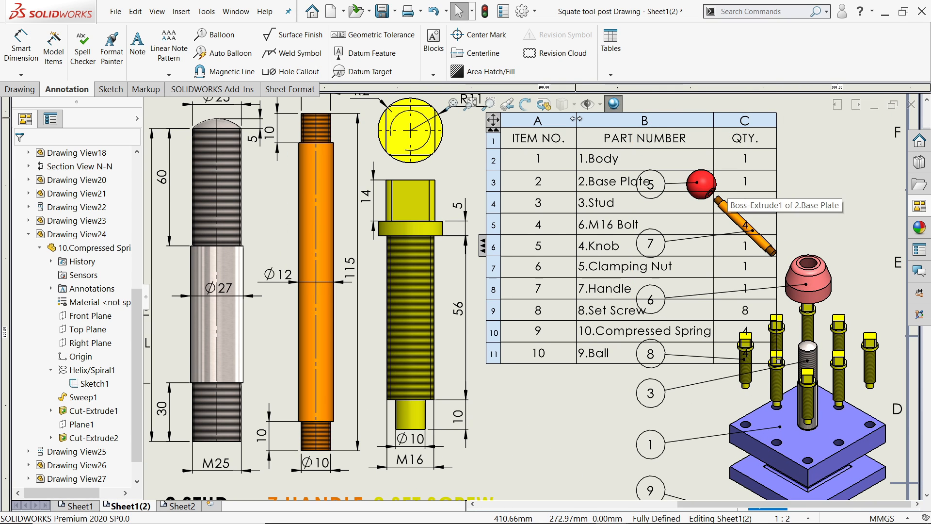
pyautogui.moveTo(578, 120); pyautogui.dragTo(529, 119)
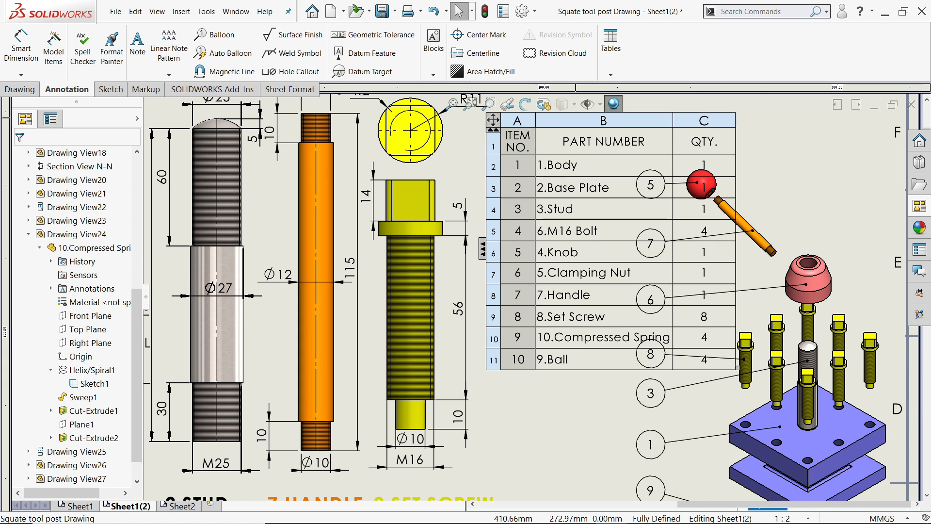
pyautogui.moveTo(673, 118); pyautogui.dragTo(600, 122)
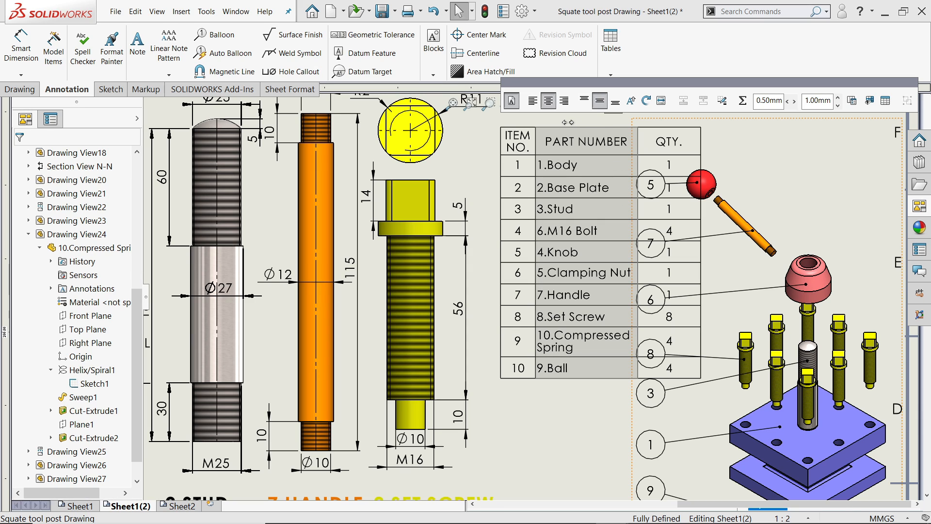
pyautogui.moveTo(568, 122); pyautogui.dragTo(568, 122)
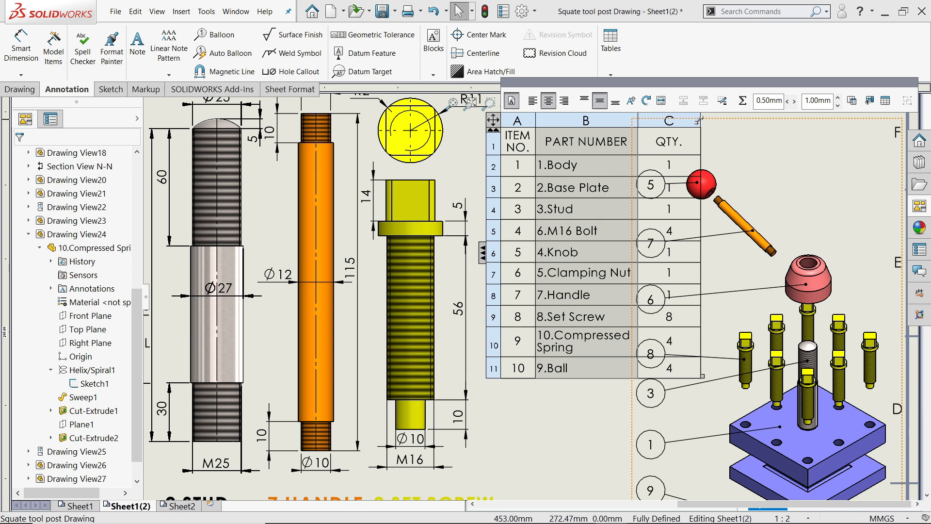
pyautogui.moveTo(702, 136); pyautogui.dragTo(673, 138)
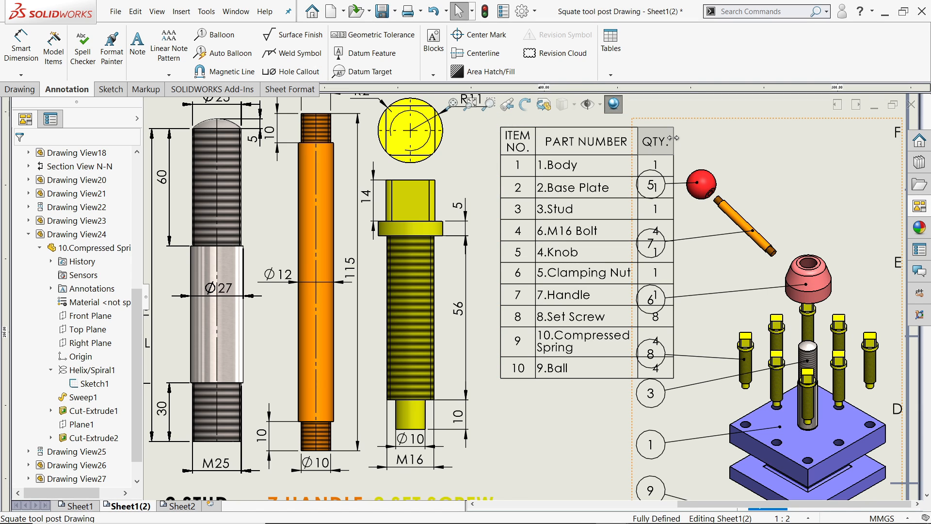
pyautogui.click(671, 139)
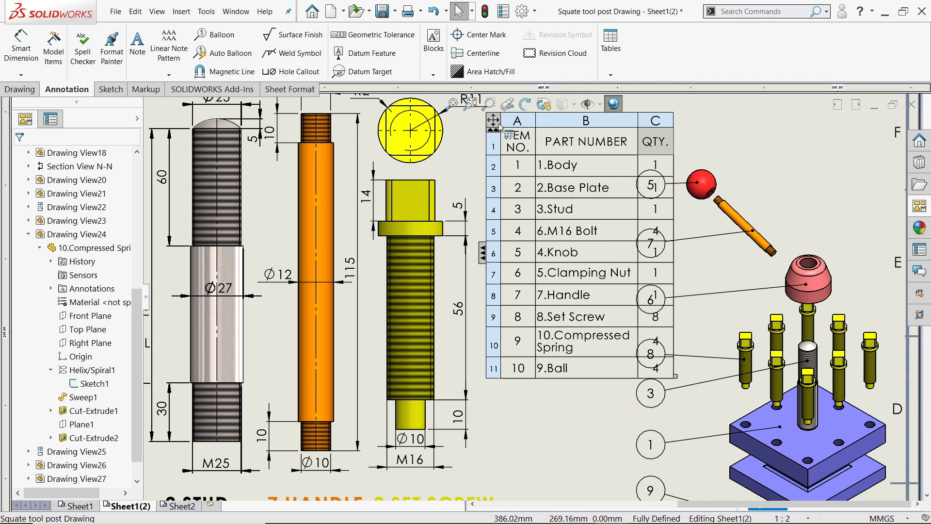
# Move the bill of materials toward the set screw views, clear of the exploded view's balloons.
pyautogui.moveTo(486, 121); pyautogui.dragTo(465, 117)
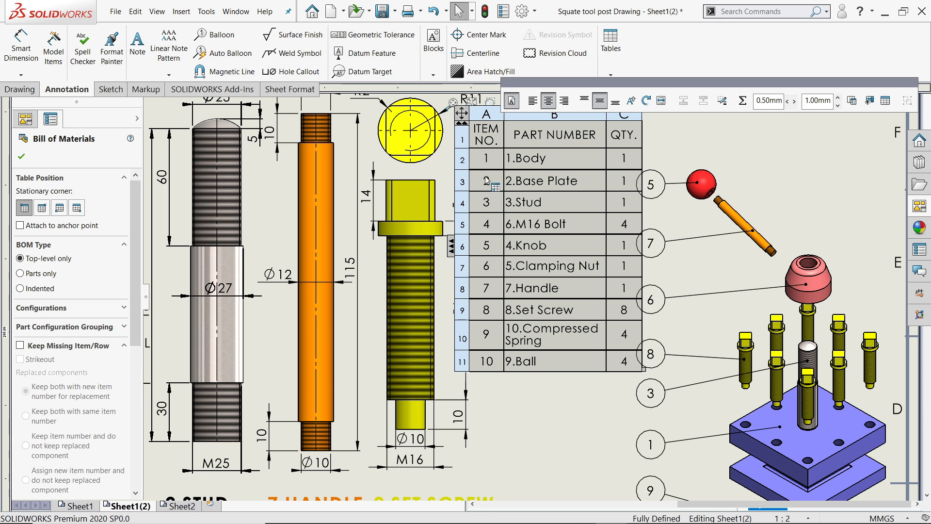
pyautogui.scroll(4, 547, 214)
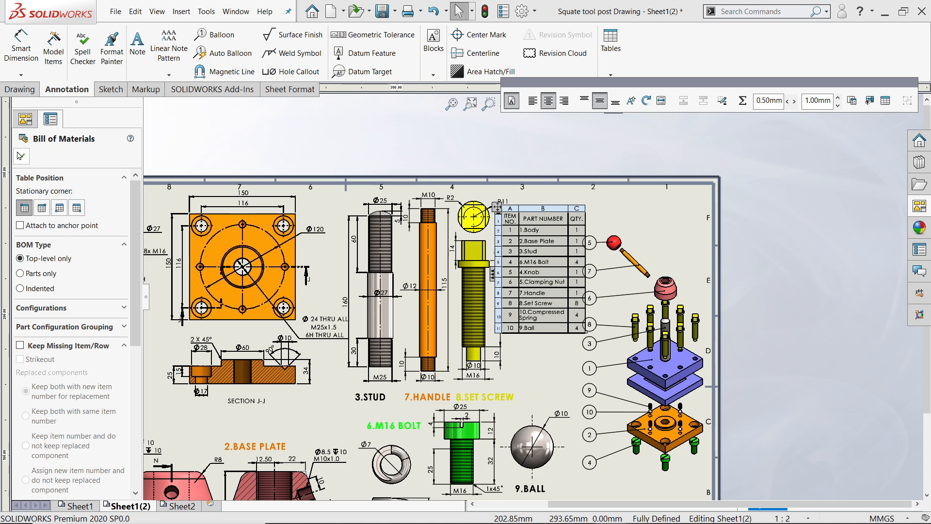
pyautogui.click(21, 156)
pyautogui.scroll(2, 558, 348)
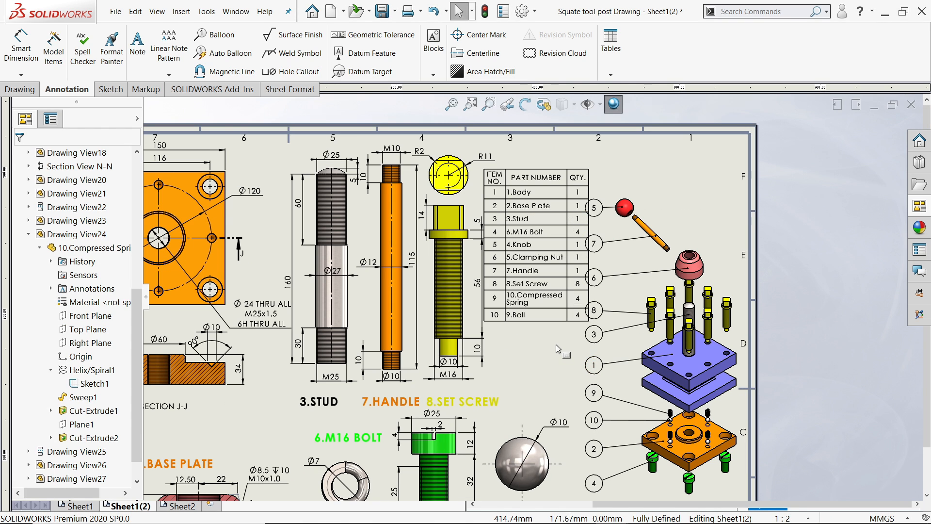
# Place the R11 dimension above the set screw's top view and move the 5 mm collar dimension closer to the screw.
pyautogui.scroll(1, 496, 324)
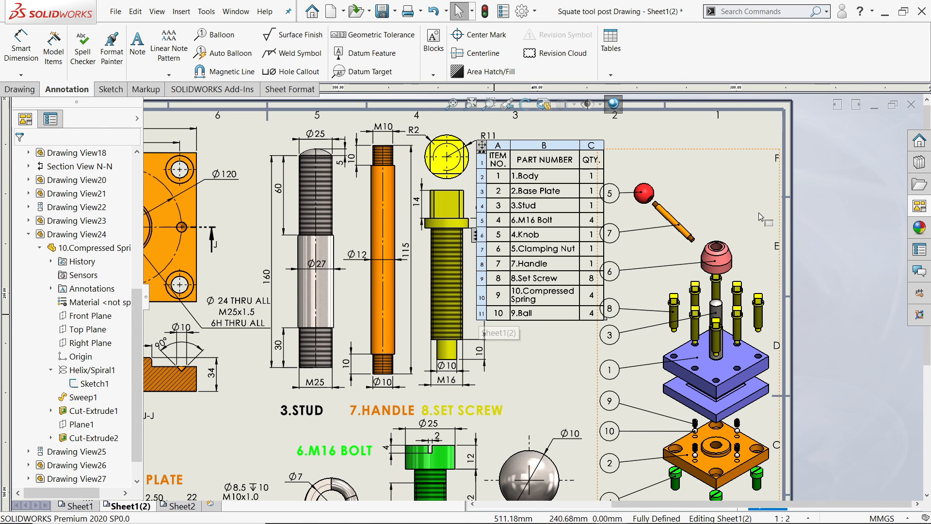
pyautogui.scroll(2, 533, 172)
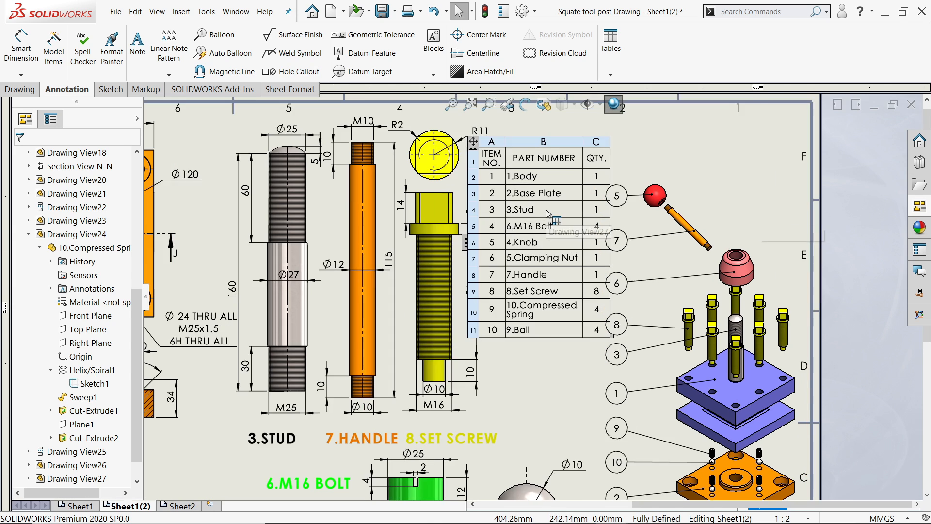
pyautogui.scroll(2, 507, 173)
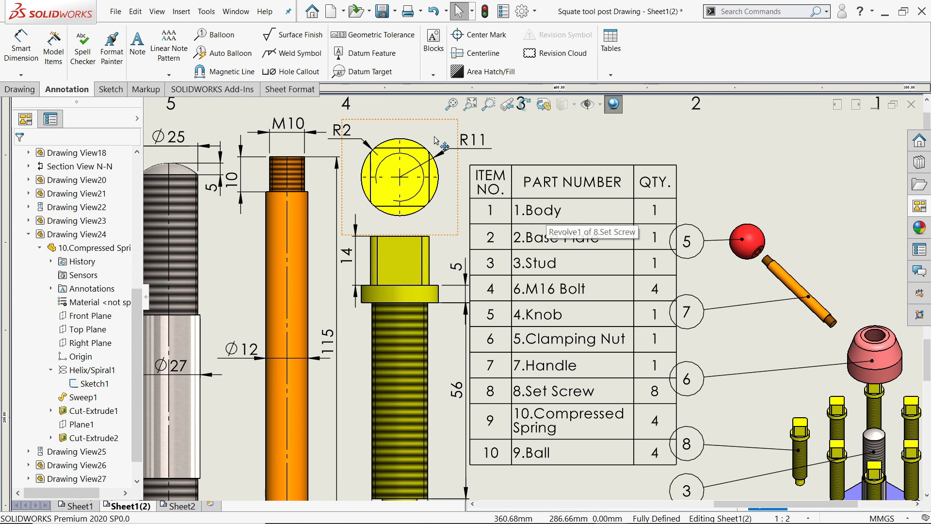
pyautogui.scroll(1, 482, 181)
pyautogui.moveTo(511, 187); pyautogui.dragTo(445, 142)
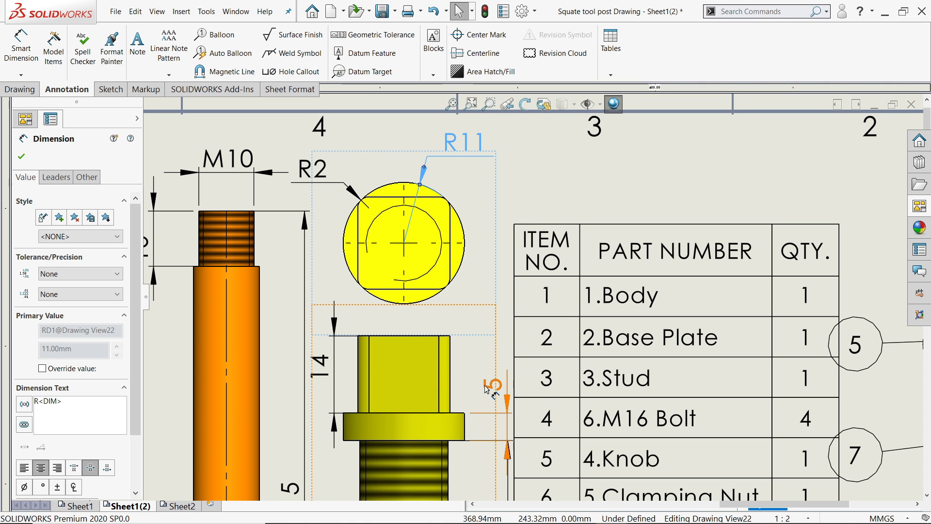
pyautogui.moveTo(487, 388); pyautogui.dragTo(471, 386)
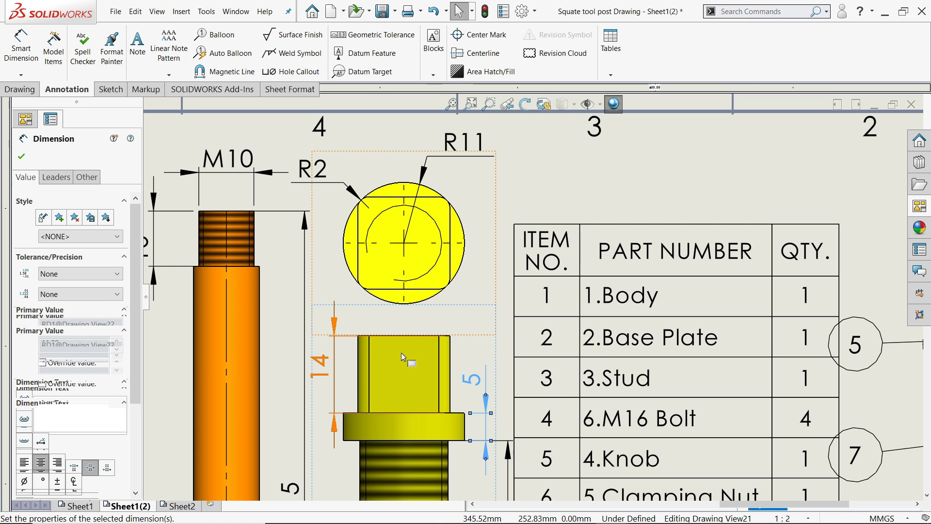
# Shift the bill of materials away from the set screw and move the 56 mm length dimension closer to its thread.
pyautogui.scroll(2, 411, 361)
pyautogui.scroll(-1, 507, 409)
pyautogui.scroll(-1, 507, 409)
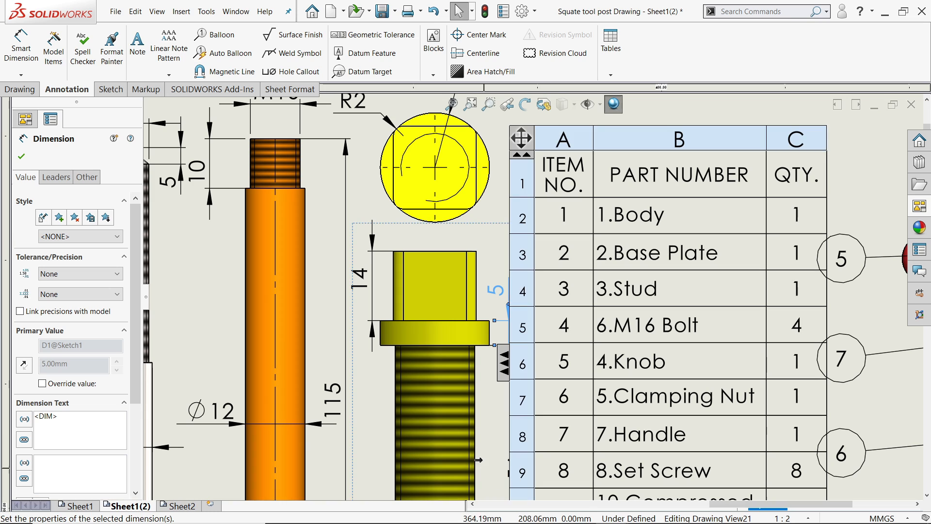
pyautogui.moveTo(532, 140); pyautogui.dragTo(573, 133)
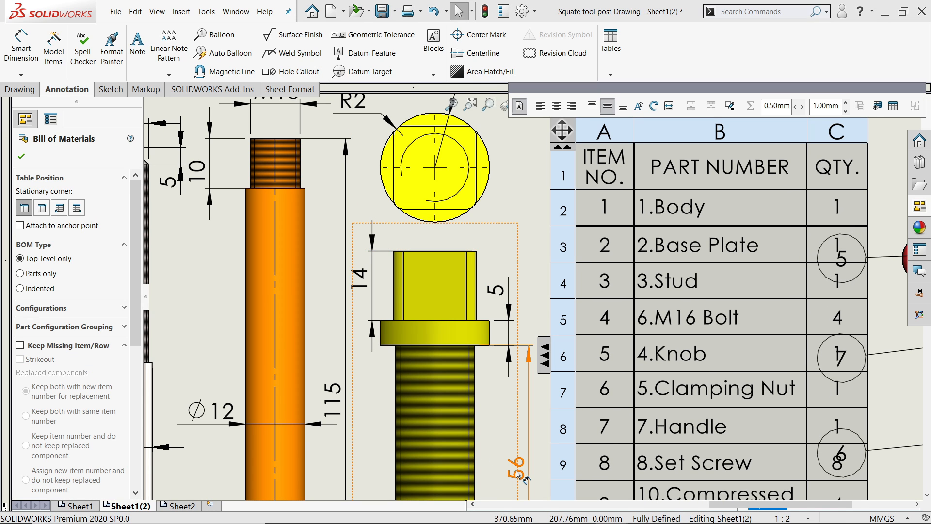
pyautogui.moveTo(525, 477); pyautogui.dragTo(496, 471)
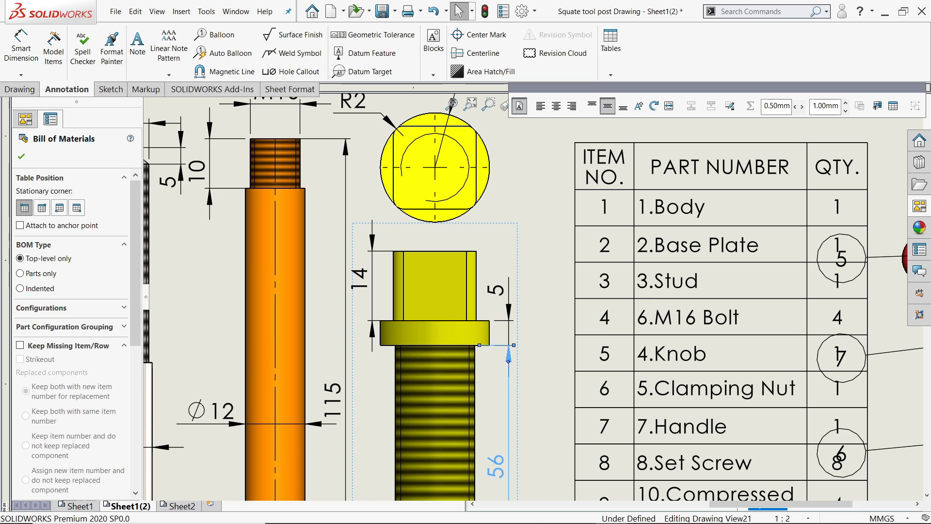
# Move the bill of materials up toward the sheet border and back beside the set screw, off the exploded view's balloons.
pyautogui.scroll(1, 566, 167)
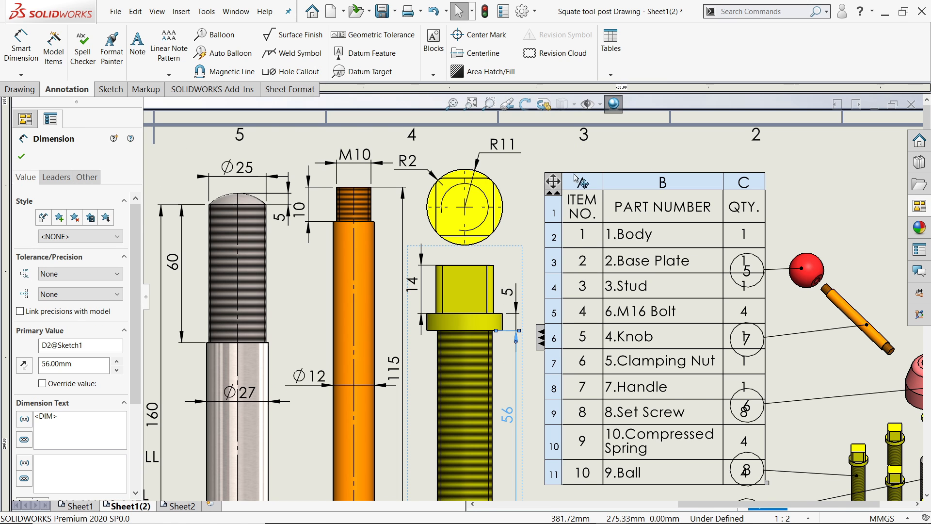
pyautogui.scroll(1, 566, 220)
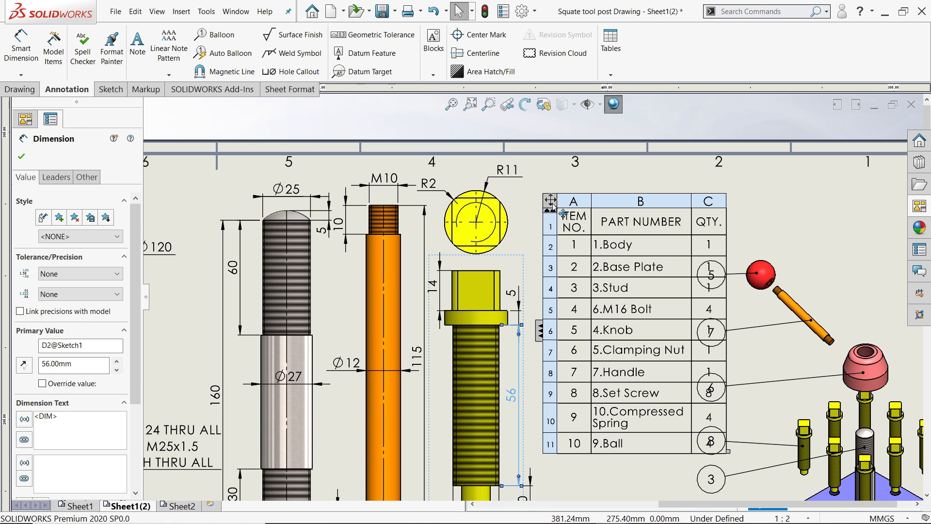
pyautogui.moveTo(550, 199)
pyautogui.mouseDown()
pyautogui.moveTo(515, 176)
pyautogui.moveTo(517, 150)
pyautogui.moveTo(519, 173)
pyautogui.mouseUp()
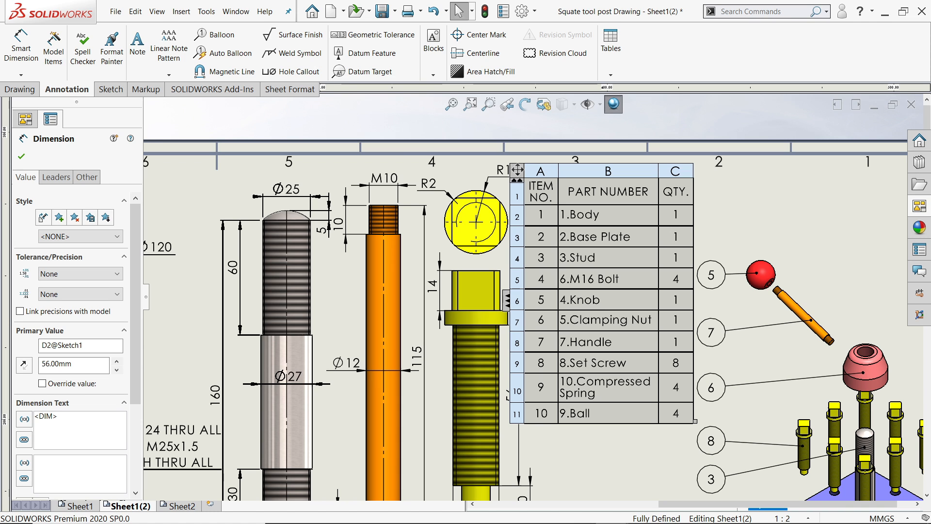
pyautogui.scroll(2, 531, 297)
pyautogui.scroll(5, 622, 314)
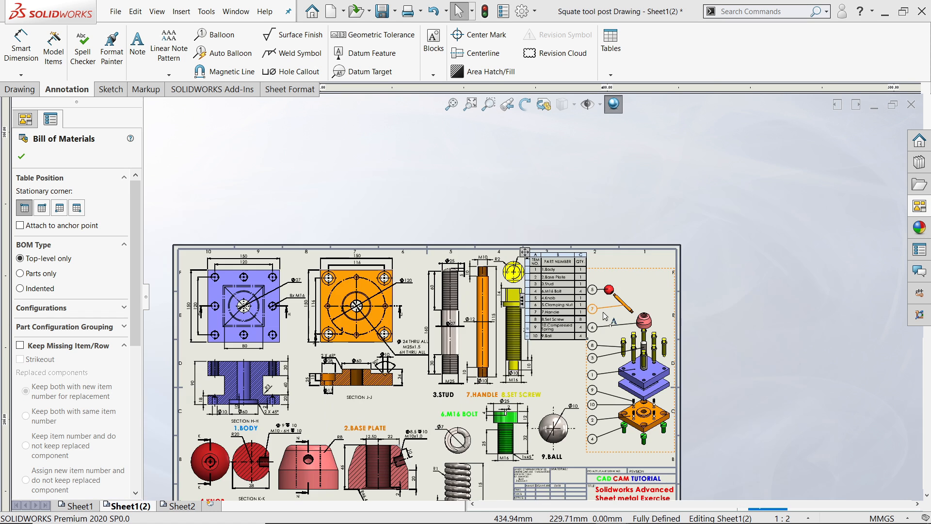
pyautogui.scroll(-2, 545, 310)
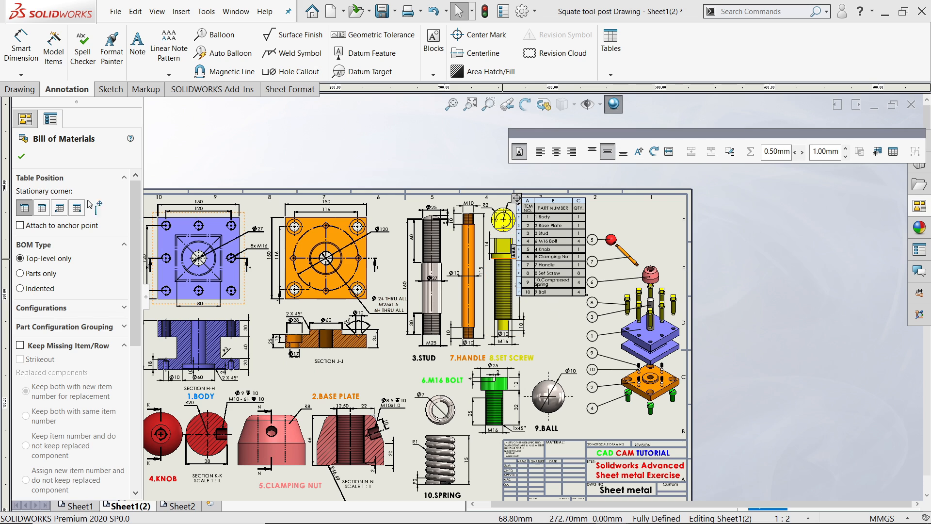
# Finish positioning the bill of materials and open the sheet format for editing at the title block.
pyautogui.click(21, 156)
pyautogui.scroll(-1, 710, 304)
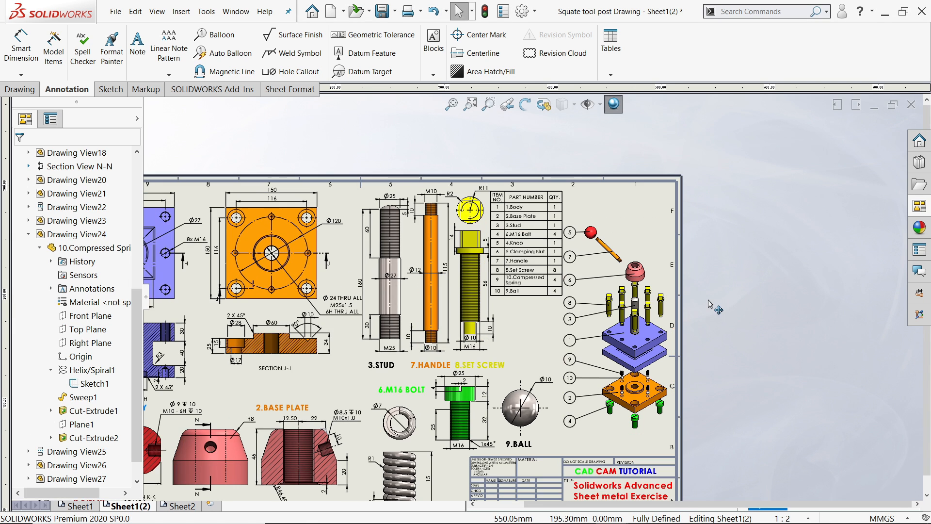
pyautogui.scroll(3, 714, 264)
pyautogui.scroll(1, 318, 370)
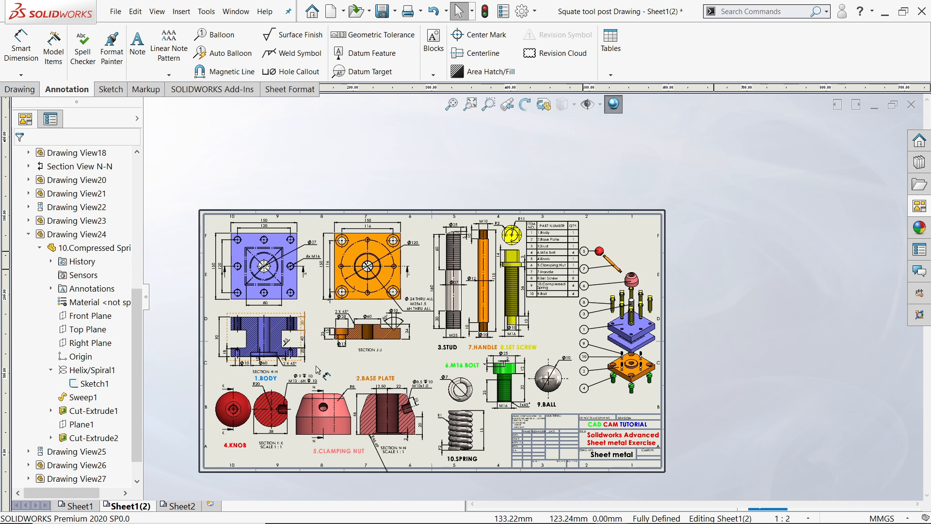
pyautogui.scroll(-2, 318, 370)
pyautogui.scroll(-1, 597, 380)
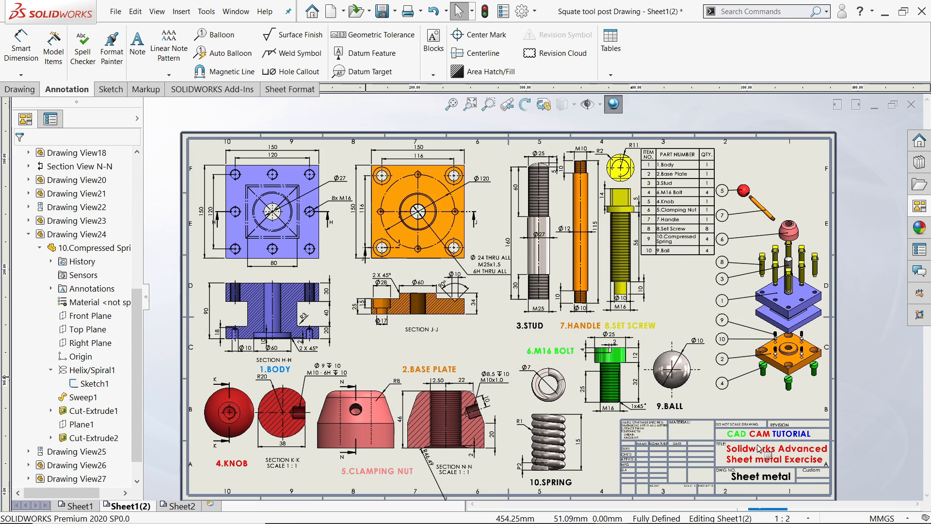
pyautogui.scroll(-2, 754, 446)
pyautogui.scroll(-2, 754, 447)
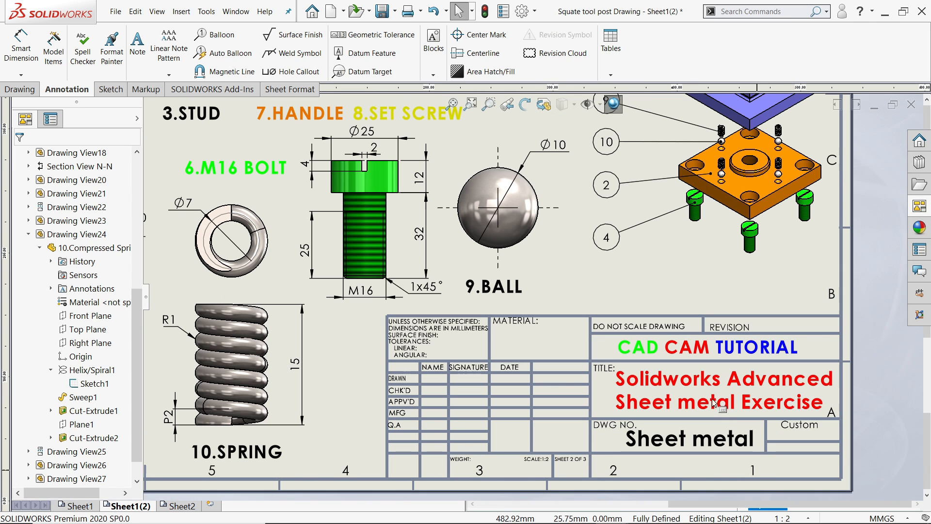
pyautogui.rightClick(707, 126)
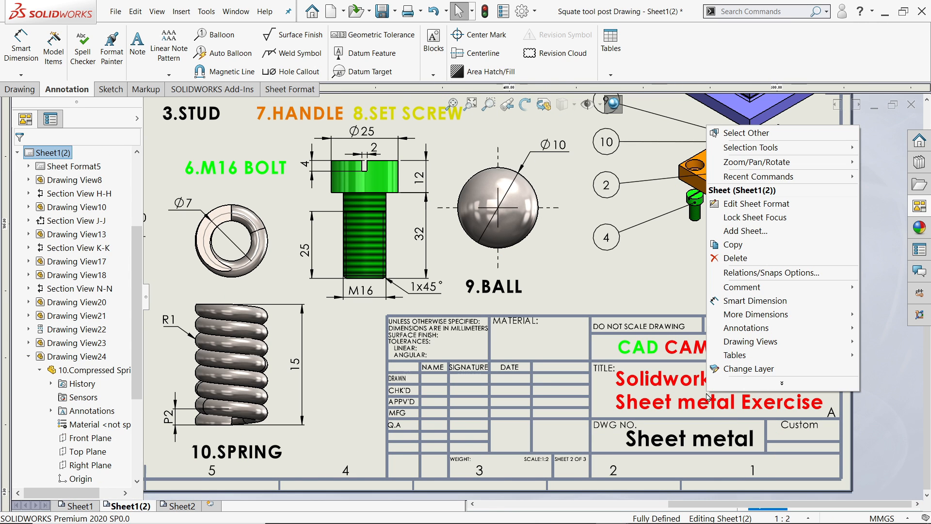
pyautogui.click(737, 203)
# Replace the title text in the title block with SQUARE TOOL POST.
pyautogui.click(723, 401)
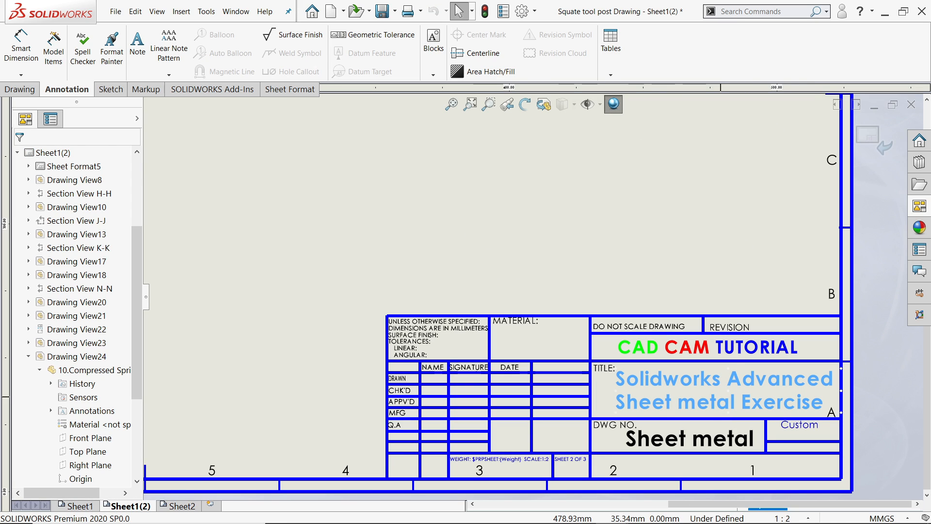
pyautogui.doubleClick(723, 400)
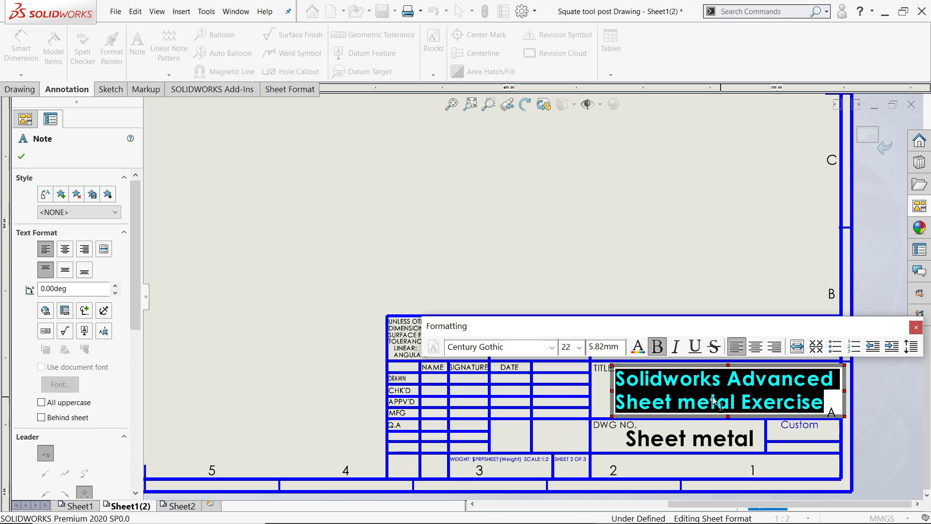
pyautogui.write('SQUARE')
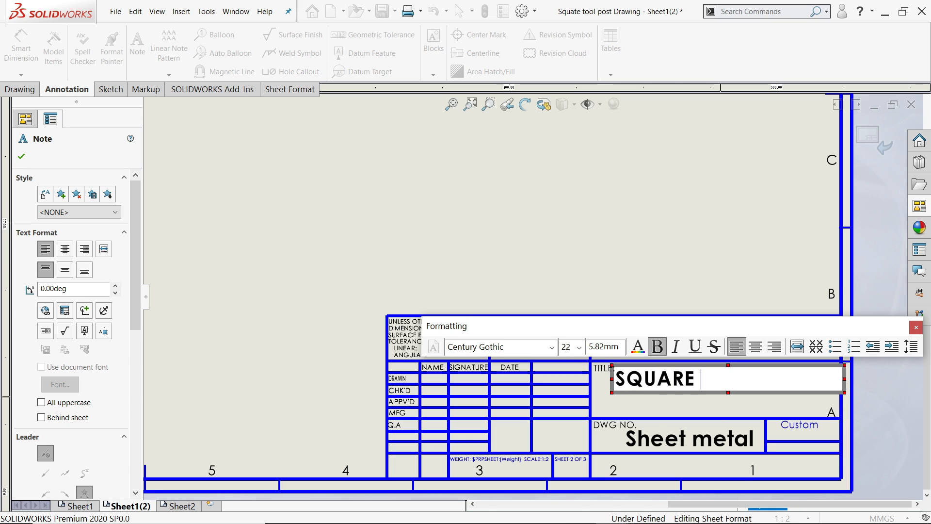
pyautogui.write(' TOOL POST')
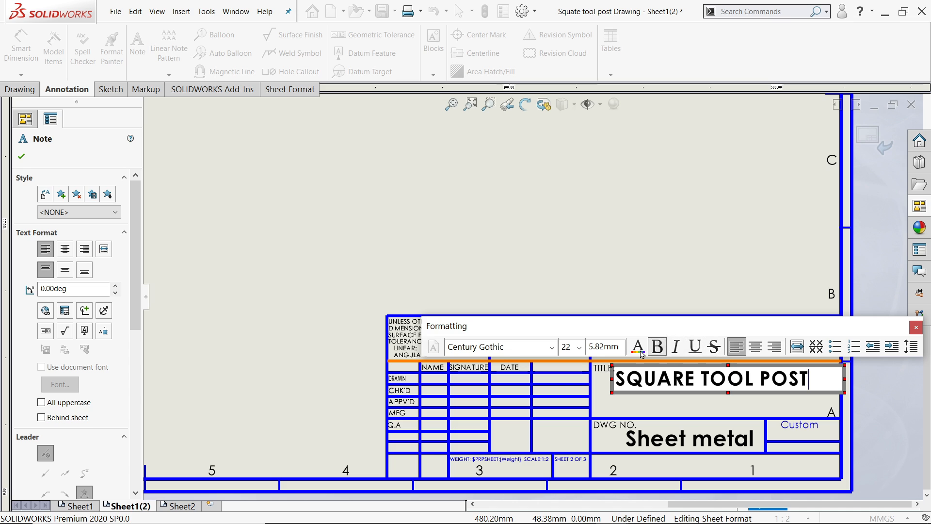
pyautogui.click(22, 157)
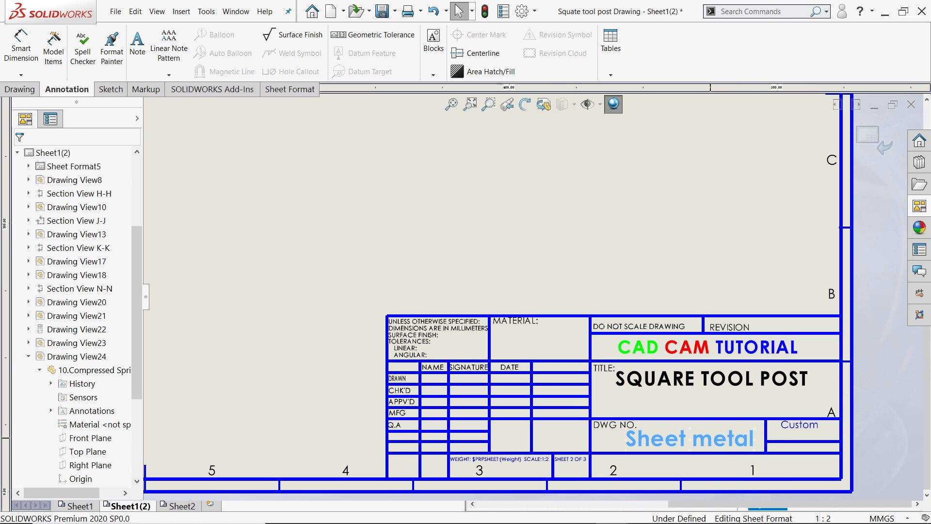
# Replace the drawing number in the title block with STP and return to editing the sheet.
pyautogui.doubleClick(711, 439)
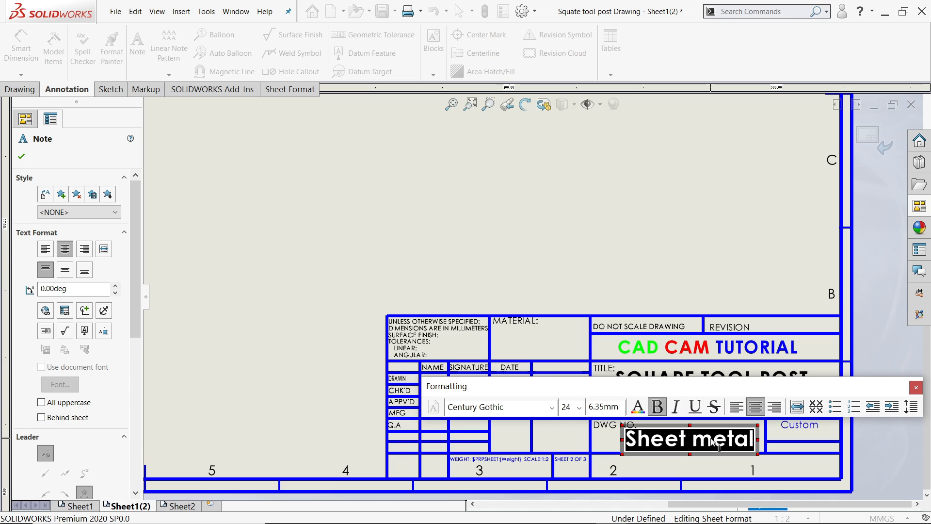
pyautogui.write('S')
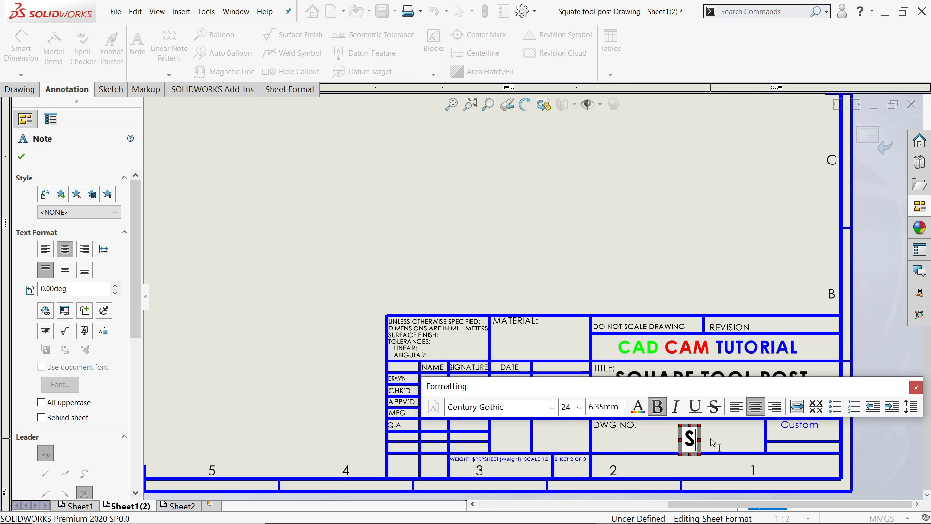
pyautogui.write('TP')
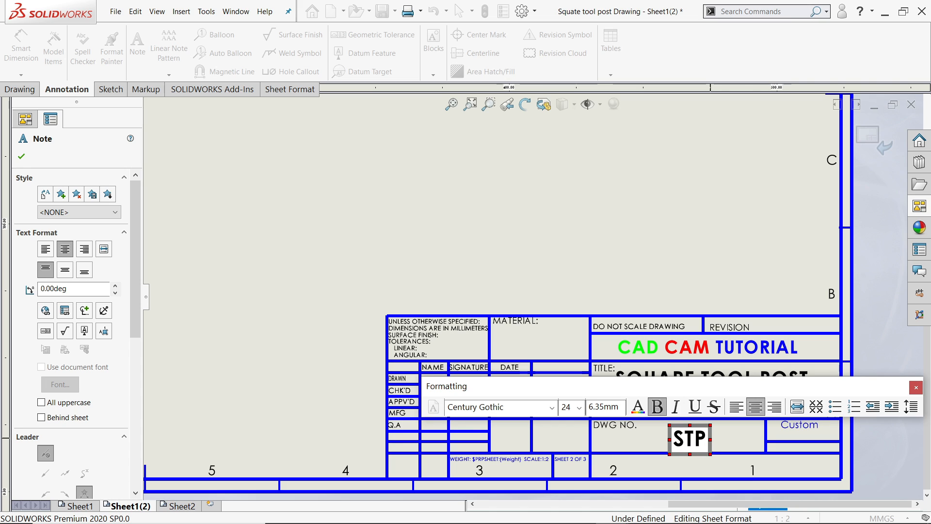
pyautogui.click(21, 157)
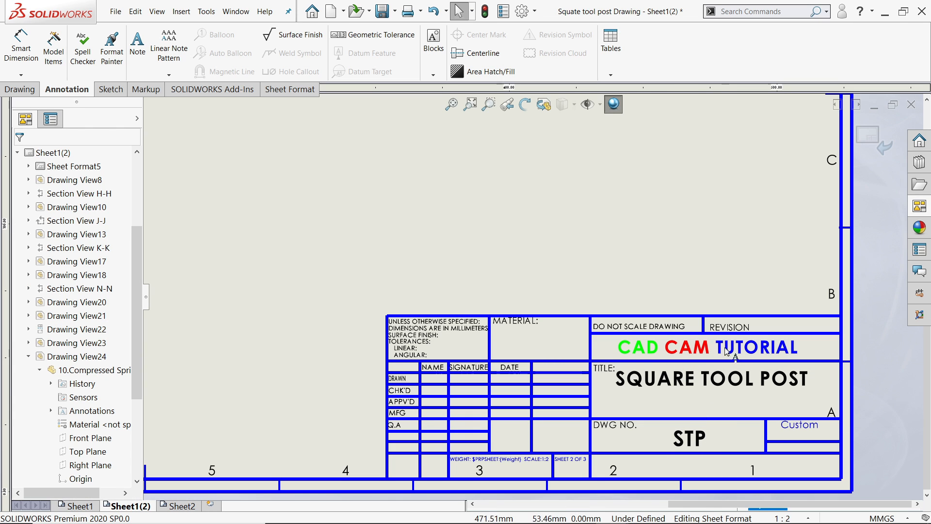
pyautogui.click(869, 136)
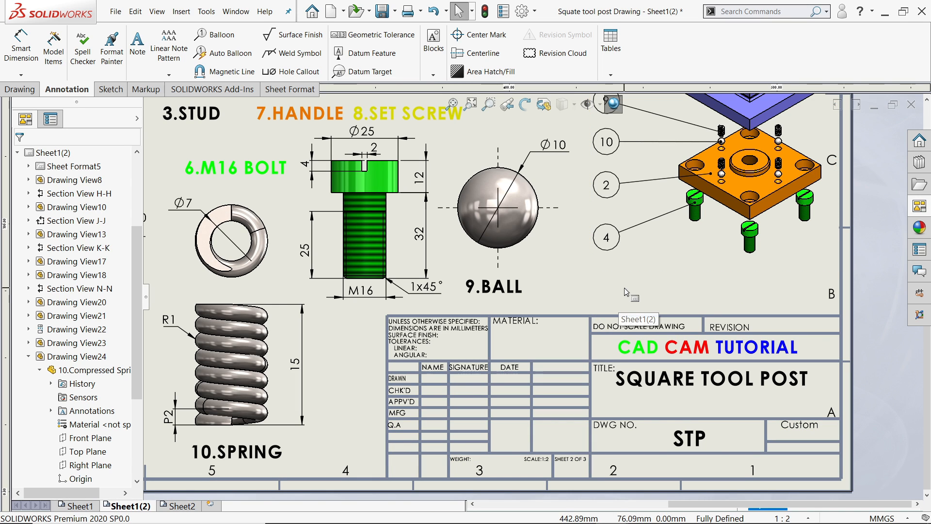
# Add a note below Section J-J with the lines "NOTE:", "ALL DIMENSIONS IN MM>" and "2.FOR EDUCATINAL PURPOSE.".
pyautogui.click(137, 46)
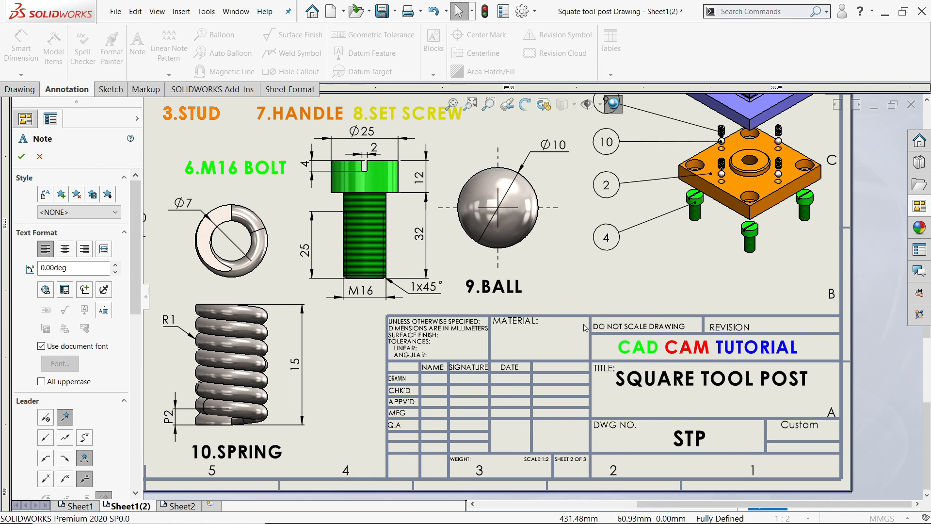
pyautogui.press('f')
pyautogui.scroll(3, 369, 266)
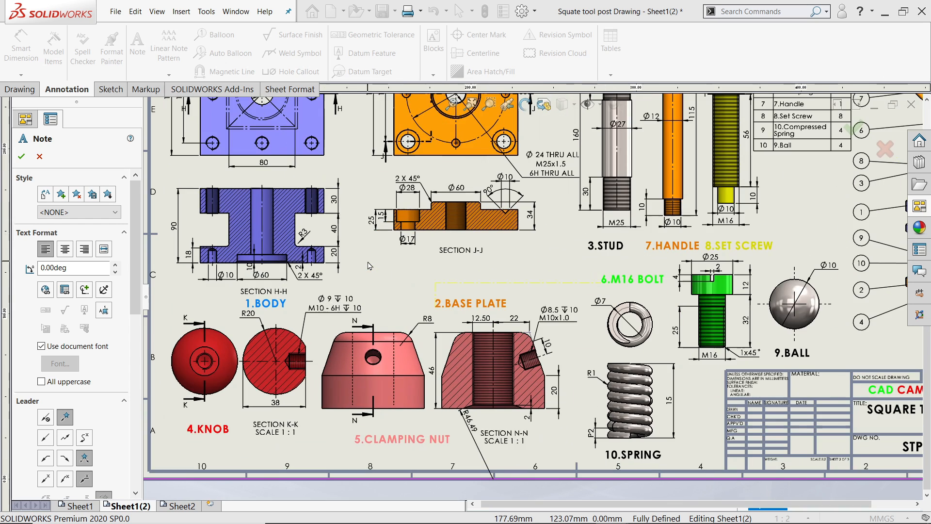
pyautogui.scroll(2, 370, 265)
pyautogui.moveTo(419, 270); pyautogui.dragTo(604, 316)
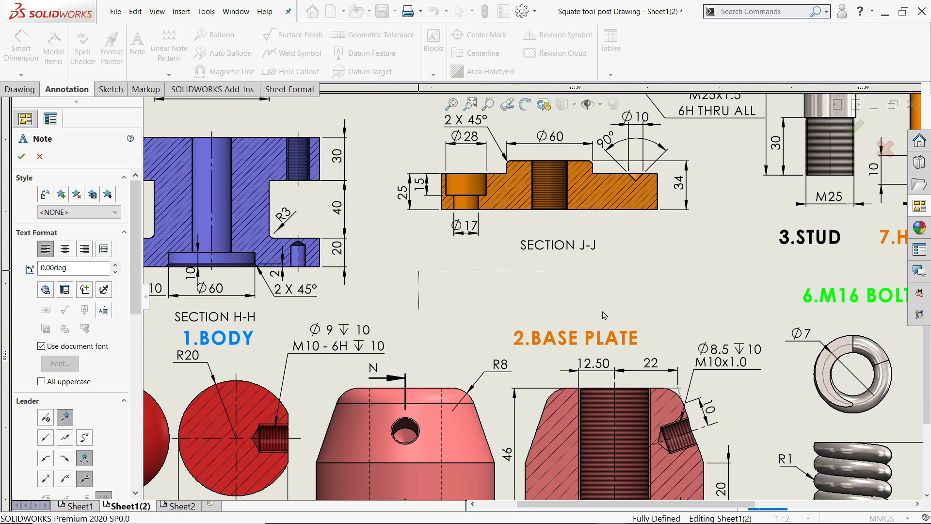
pyautogui.moveTo(739, 321); pyautogui.dragTo(739, 322)
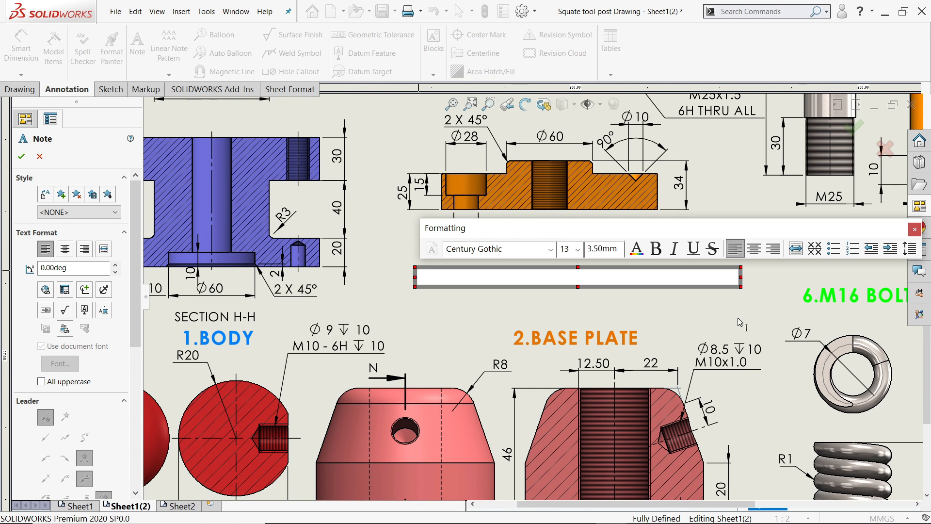
pyautogui.write('NOTE')
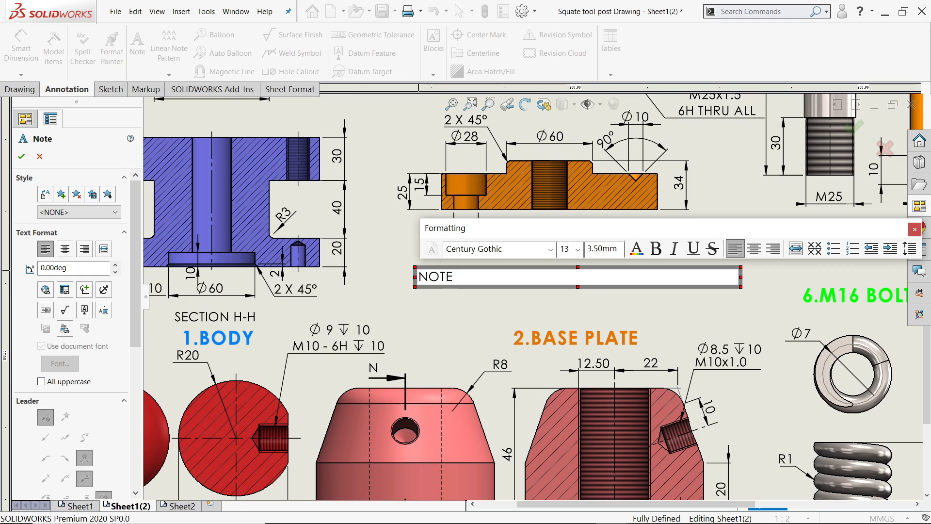
pyautogui.write(':')
pyautogui.press('Return')
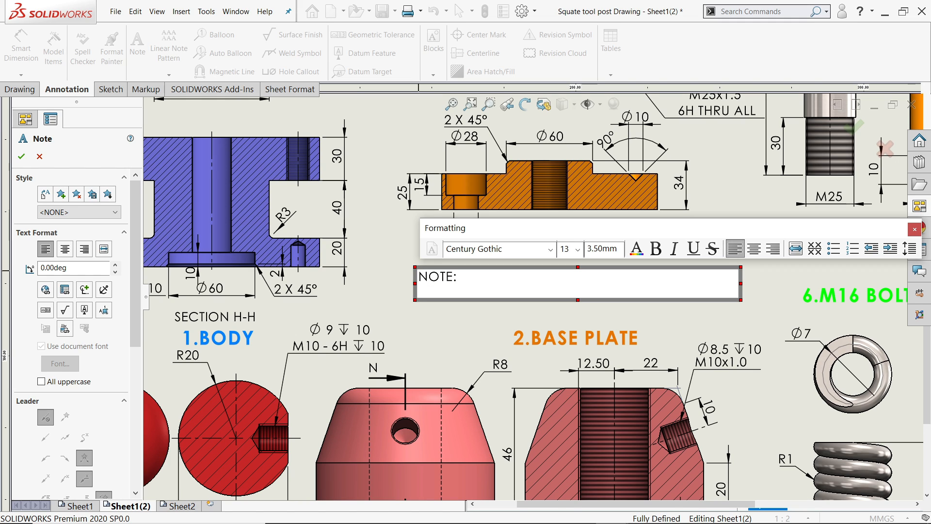
pyautogui.write('ALL DIMENSIONS ')
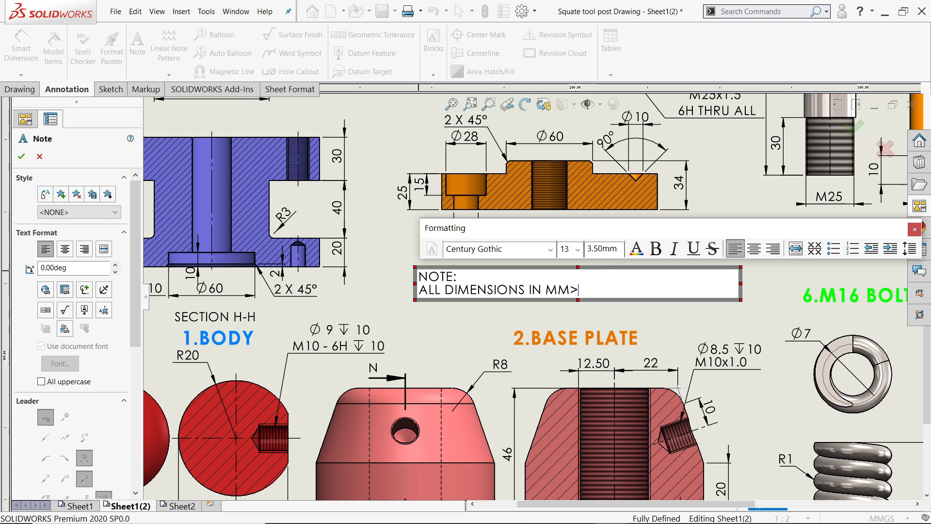
pyautogui.write('IN MM>')
pyautogui.press('Return')
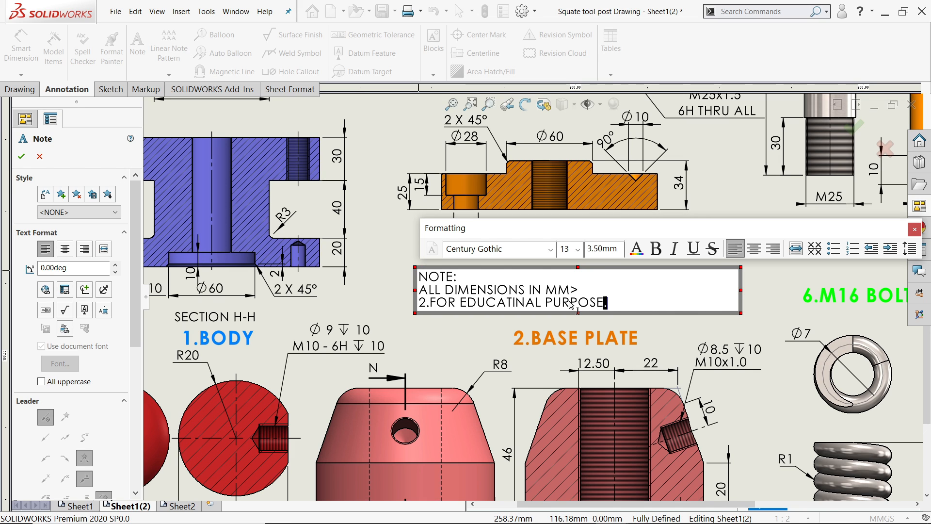
# Set the whole general note's font size to 20 and finish the note.
pyautogui.moveTo(611, 304); pyautogui.dragTo(378, 264)
pyautogui.click(552, 249)
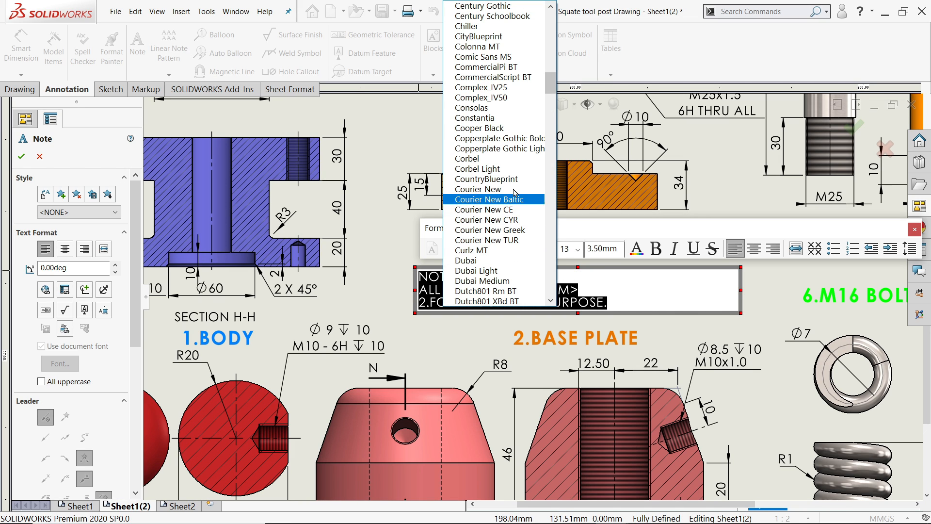
pyautogui.click(579, 250)
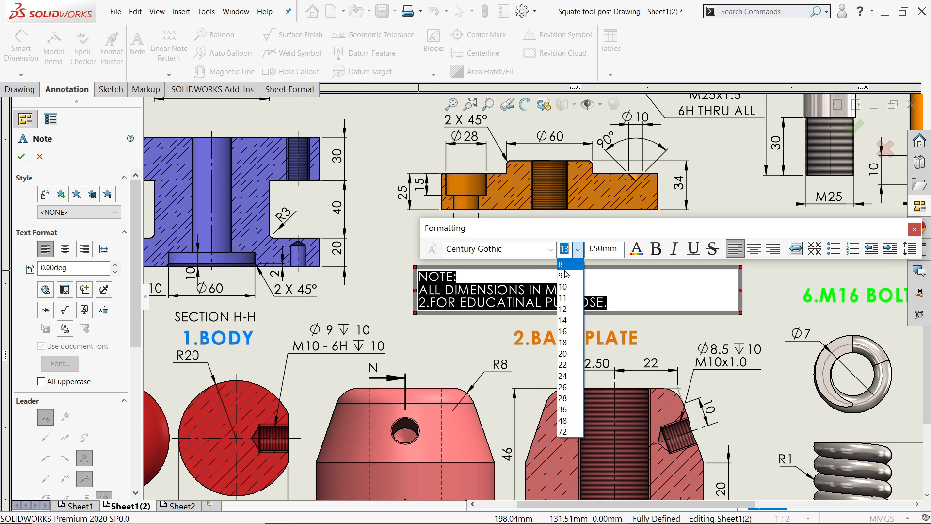
pyautogui.click(567, 353)
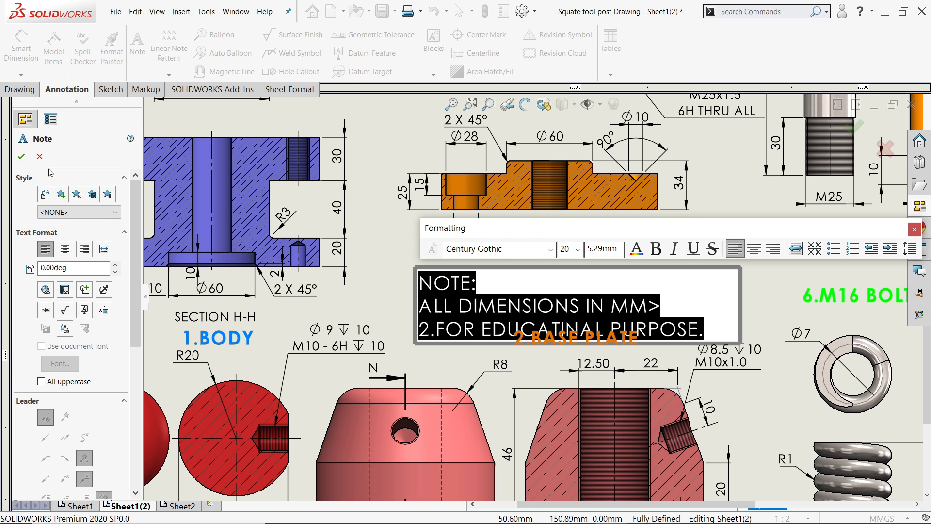
pyautogui.click(21, 156)
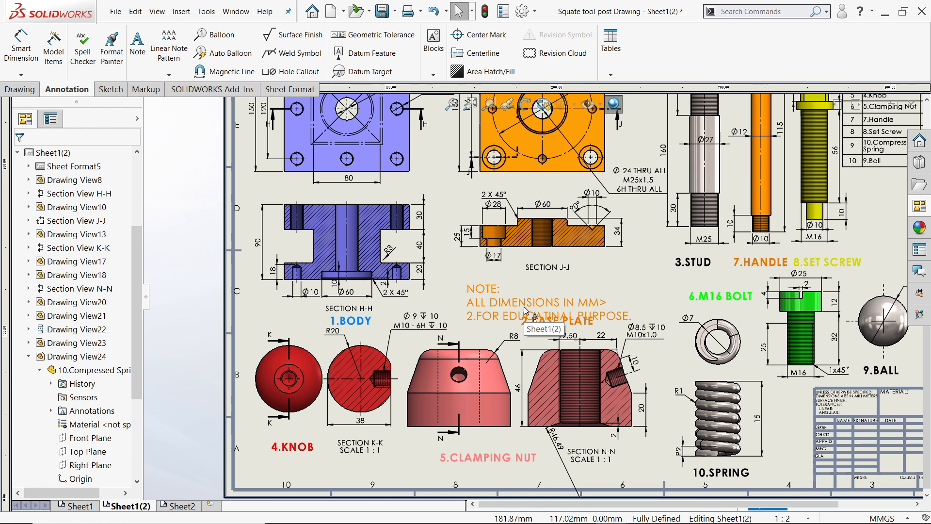
# Shift the exploded view upward and move the general note into the space between it and the title block.
pyautogui.scroll(3, 520, 309)
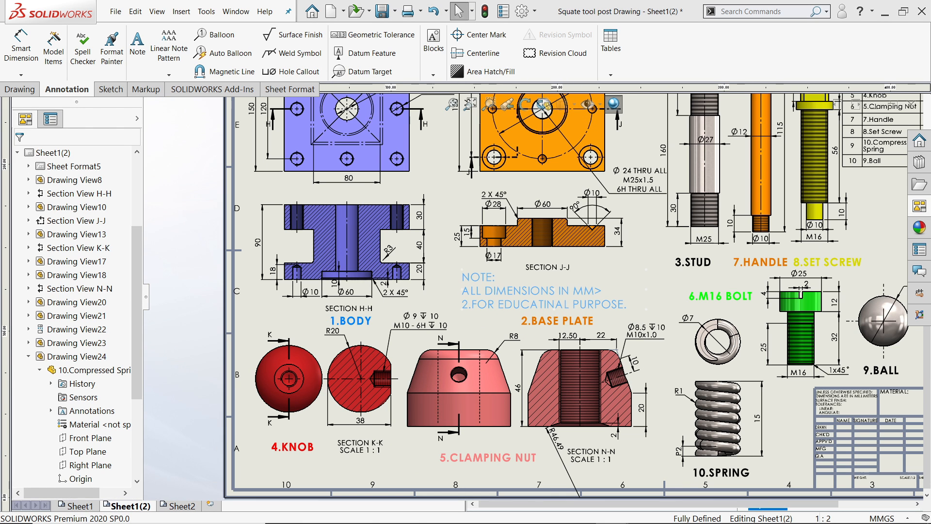
pyautogui.scroll(2, 513, 302)
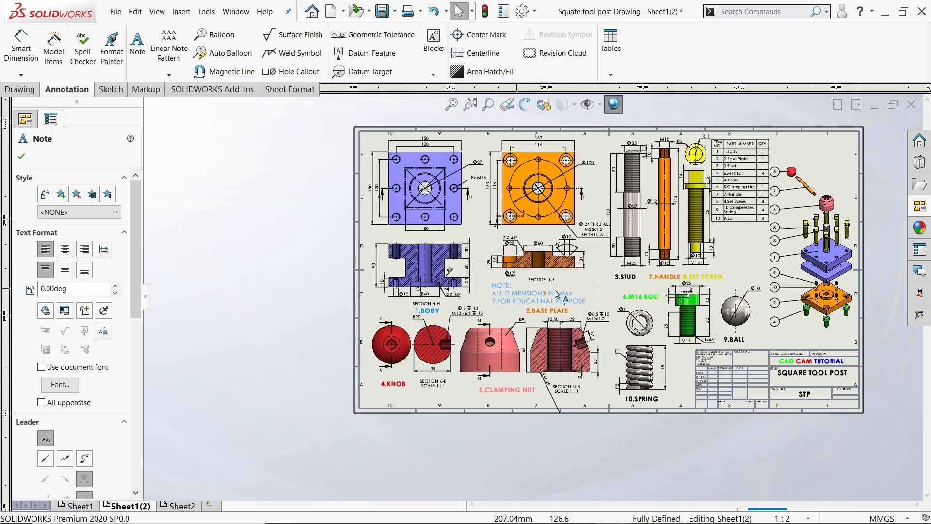
pyautogui.scroll(-1, 814, 305)
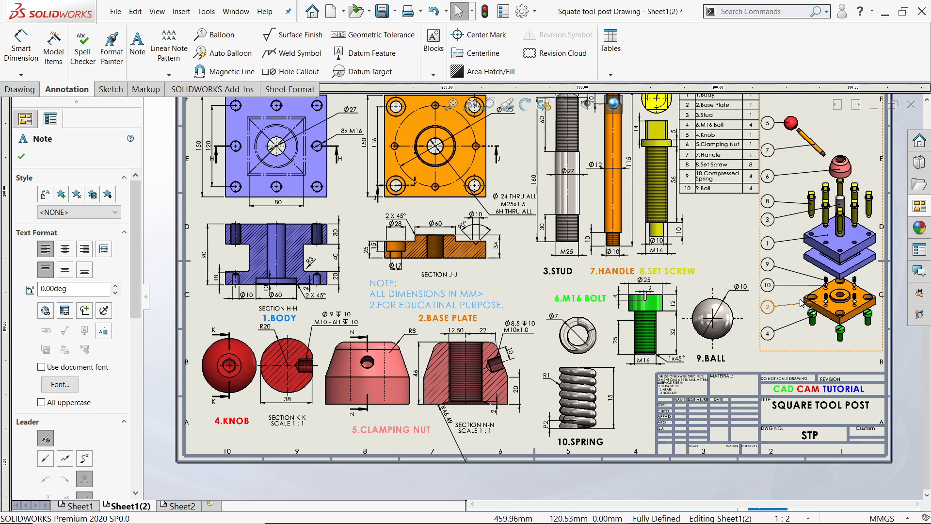
pyautogui.scroll(2, 792, 306)
pyautogui.scroll(-1, 794, 306)
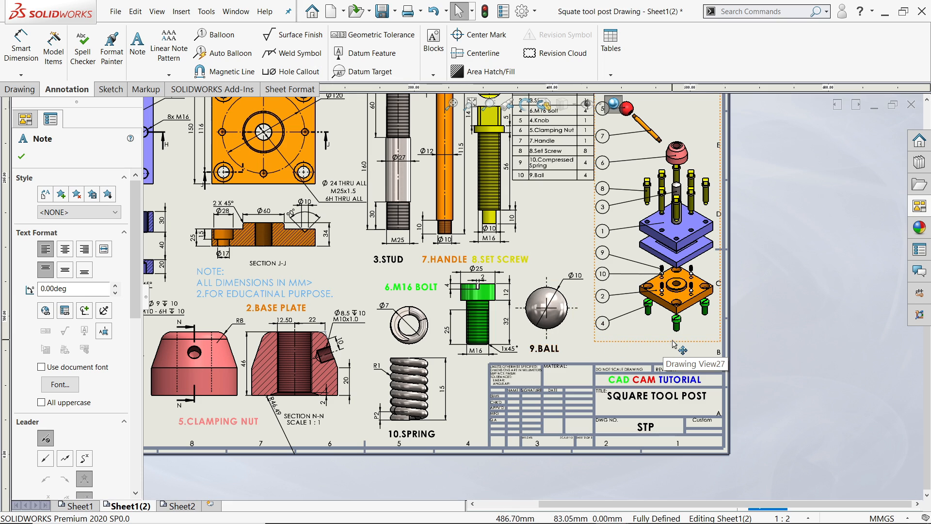
pyautogui.moveTo(674, 343); pyautogui.dragTo(673, 327)
pyautogui.moveTo(257, 290); pyautogui.dragTo(637, 343)
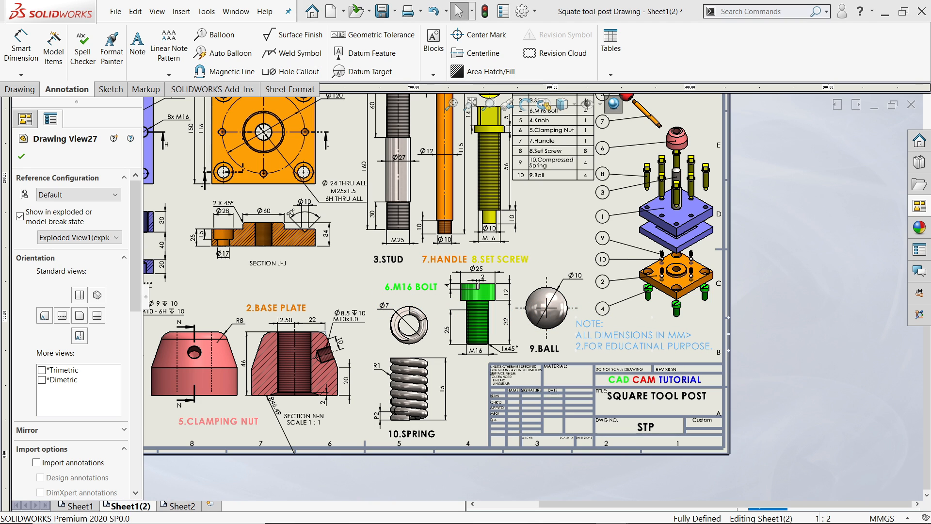
# Make the "NOTE:" heading of the general note bold and finish editing the note.
pyautogui.scroll(-3, 601, 334)
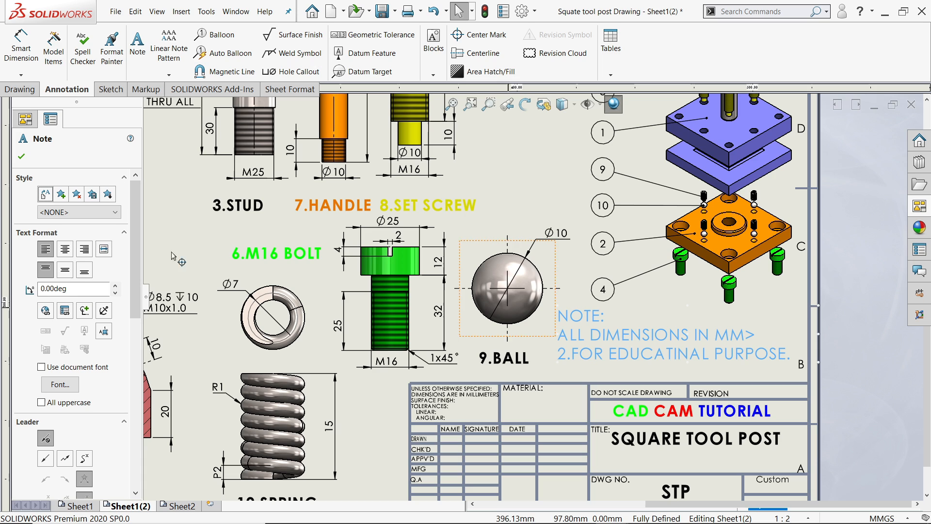
pyautogui.click(21, 156)
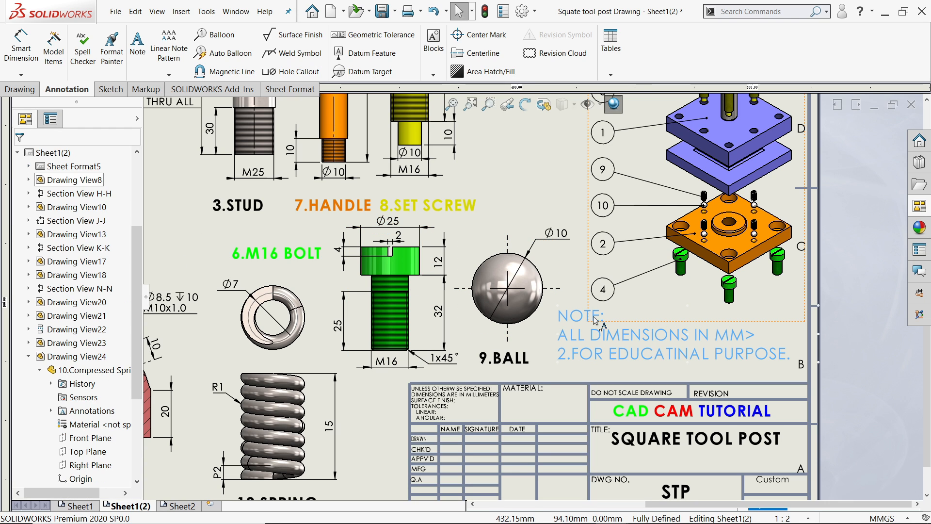
pyautogui.click(578, 322)
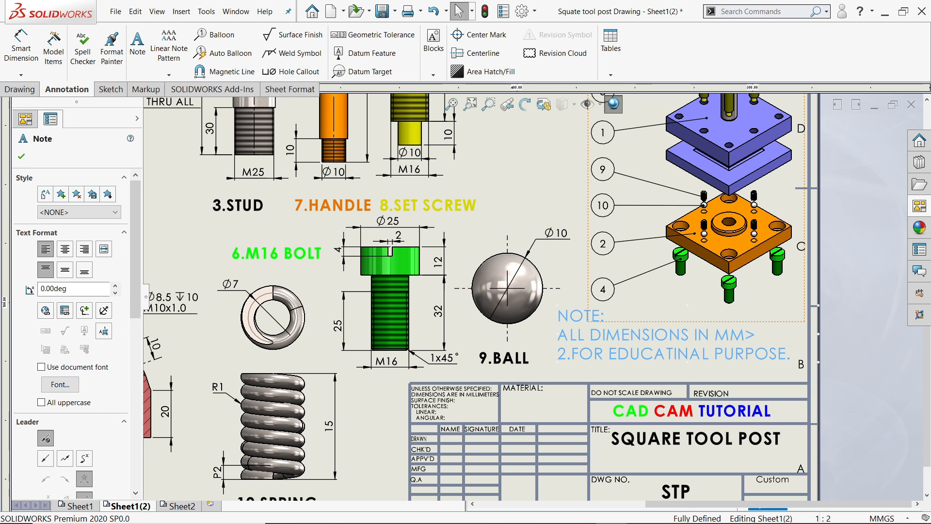
pyautogui.doubleClick(575, 320)
pyautogui.moveTo(610, 317); pyautogui.dragTo(556, 318)
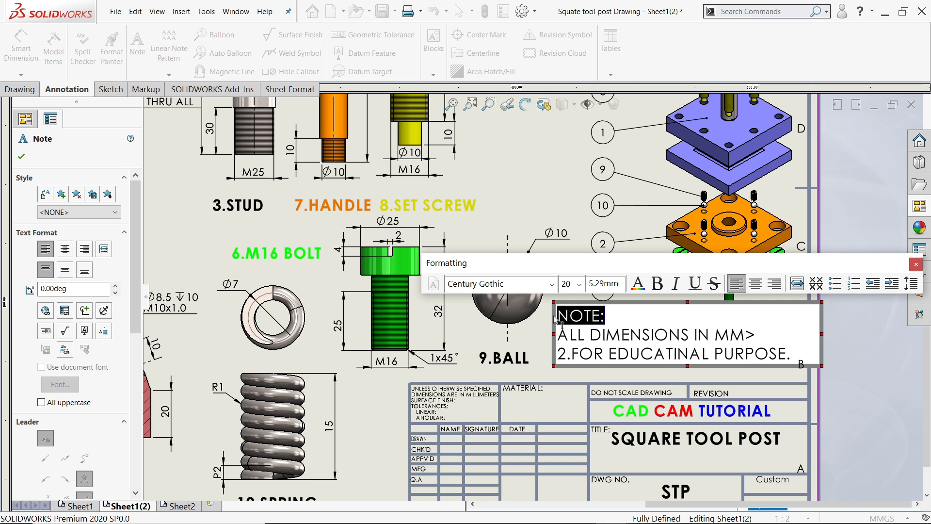
pyautogui.click(657, 283)
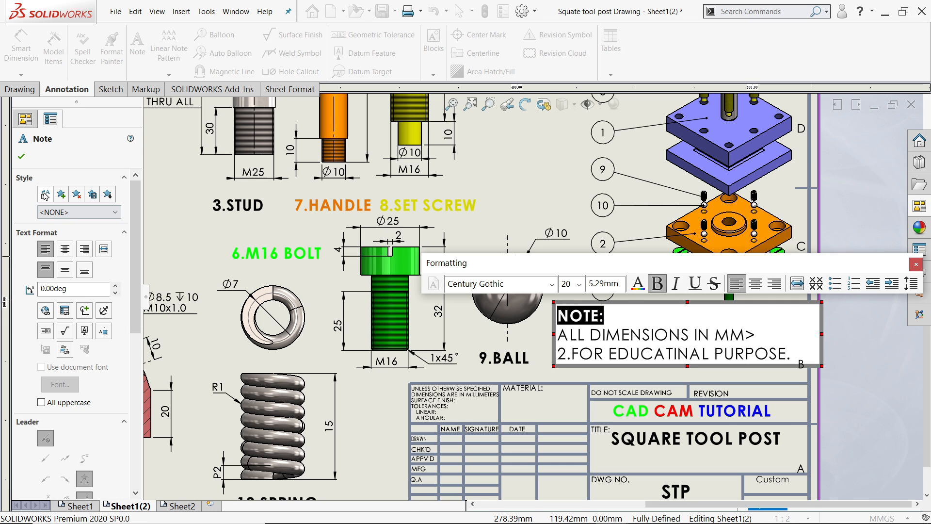
pyautogui.click(23, 157)
# Save the drawing together with its modified referenced parts, 6.M16 Bolt and 10.Compressed Spring.
pyautogui.scroll(5, 565, 334)
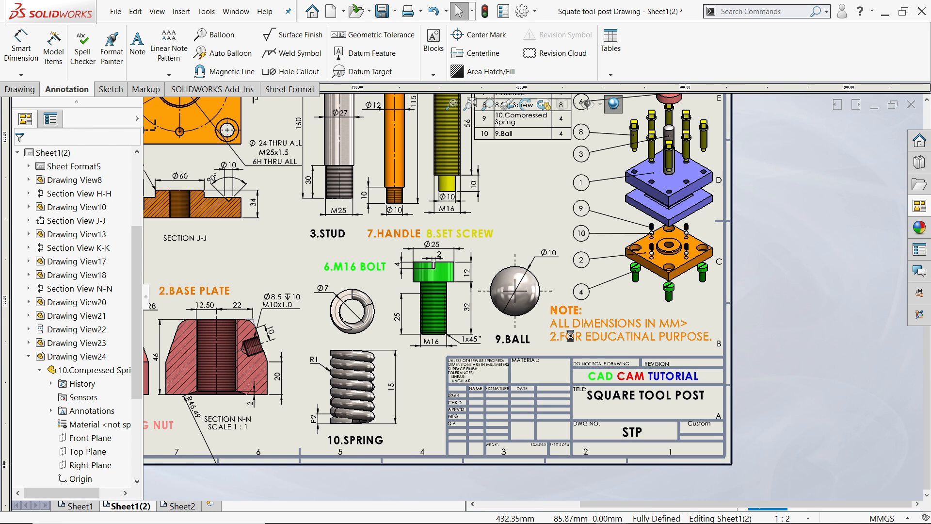
pyautogui.scroll(-3, 314, 164)
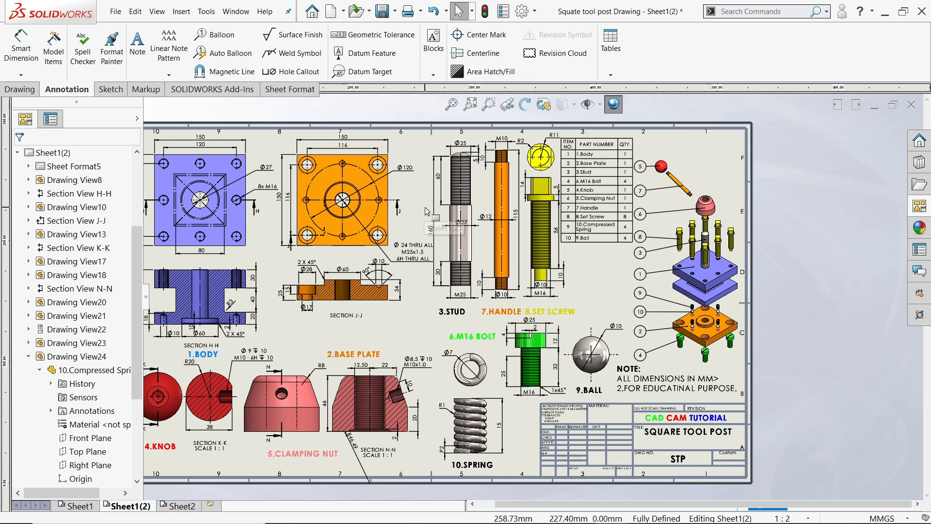
pyautogui.scroll(2, 392, 271)
pyautogui.scroll(-1, 392, 271)
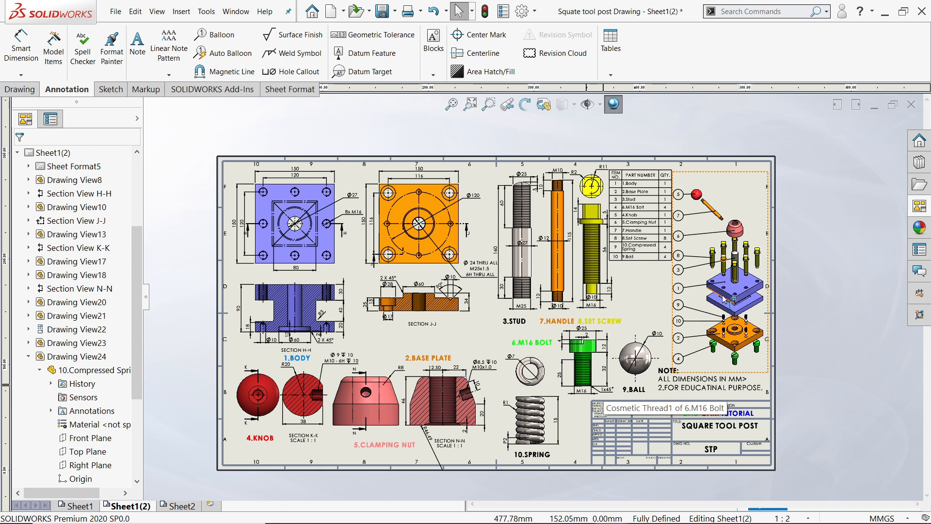
pyautogui.click(382, 12)
pyautogui.click(243, 242)
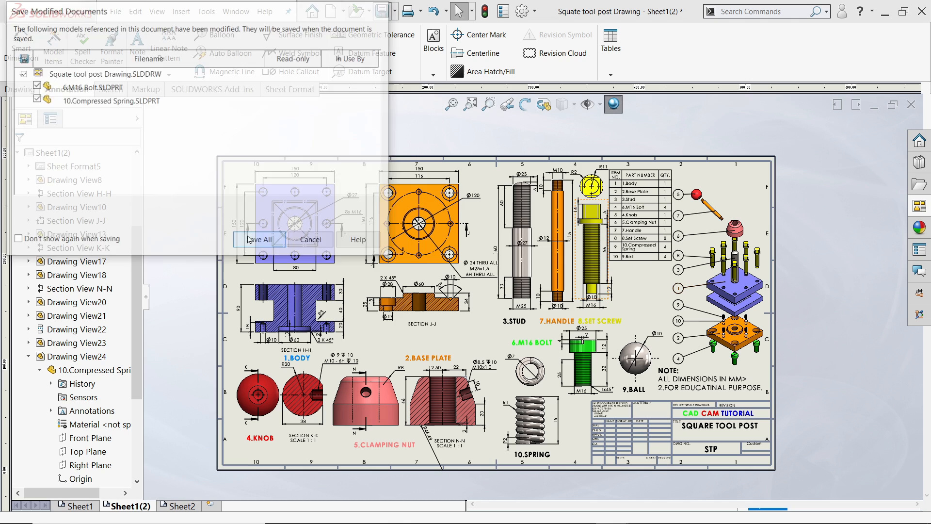
pyautogui.click(389, 240)
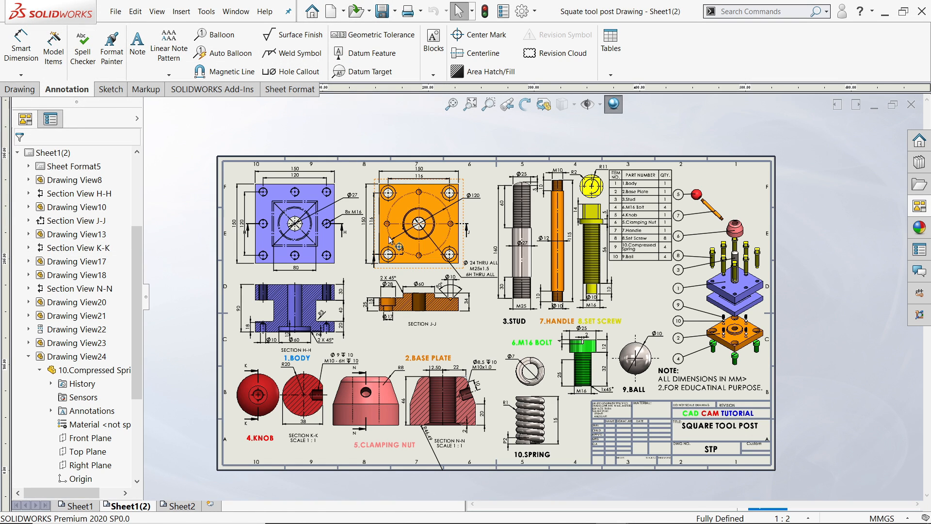
# Set up saving the drawing in Adobe Portable Document Format under the name Squate tool post Drawing.
pyautogui.click(394, 11)
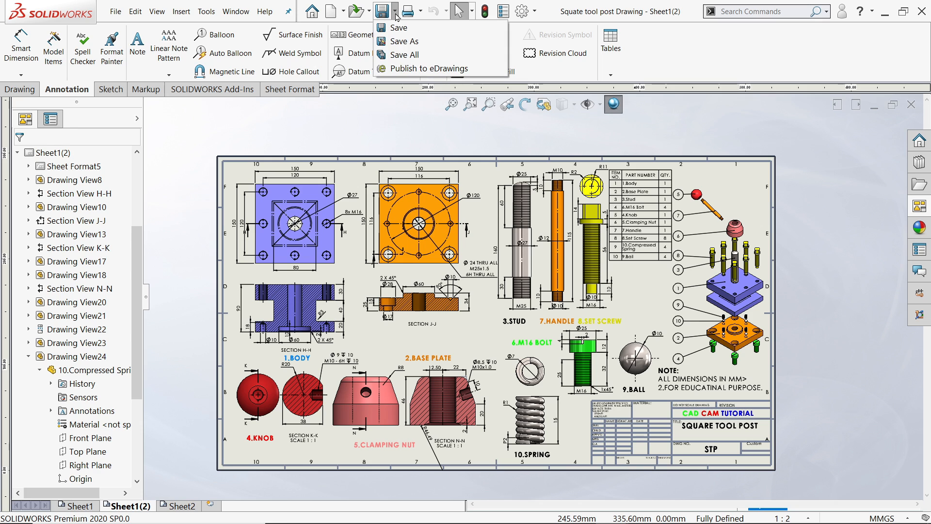
pyautogui.click(405, 41)
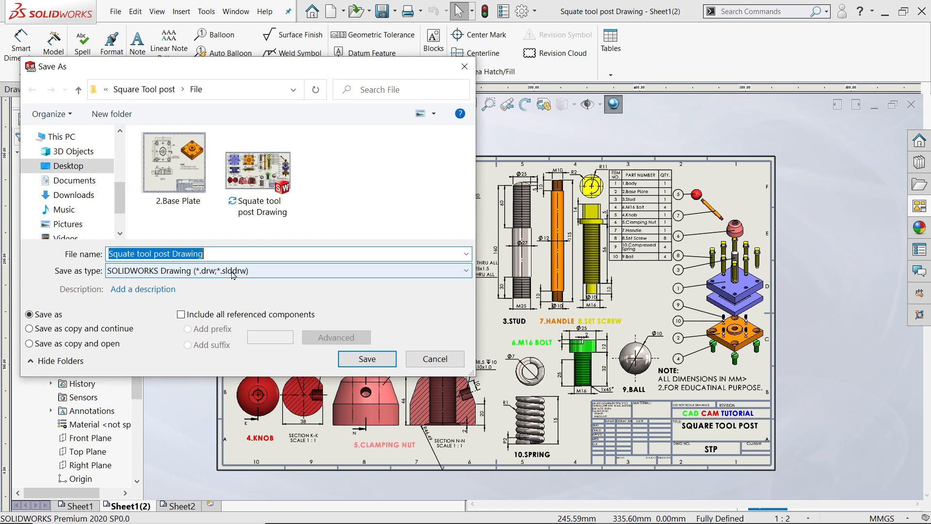
pyautogui.click(234, 275)
pyautogui.click(245, 318)
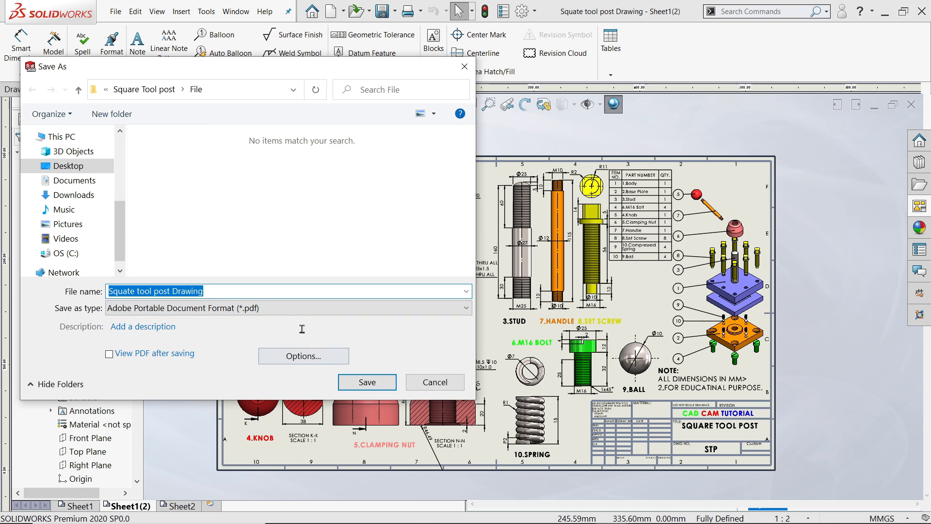
# Review the PDF export options for line quality and DPI, keeping the shaded/draft geometry resolution at 600.
pyautogui.click(304, 357)
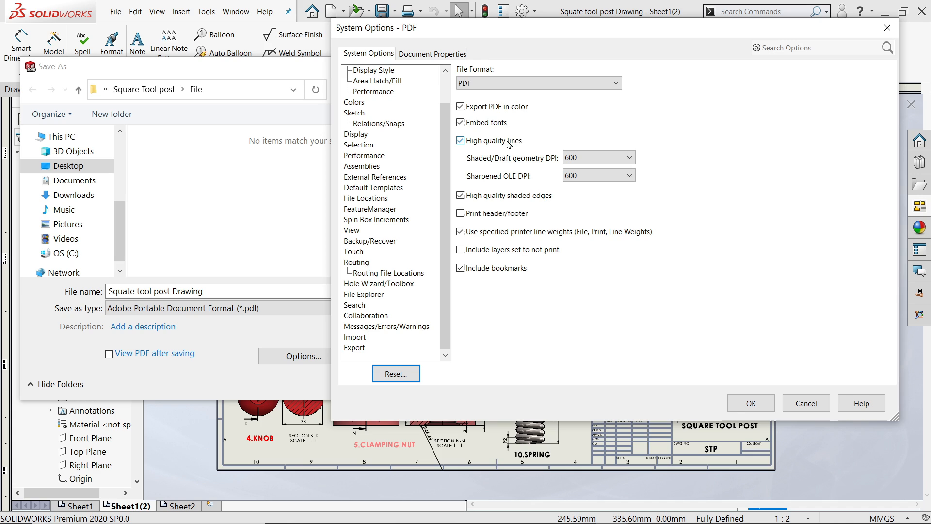
pyautogui.click(589, 158)
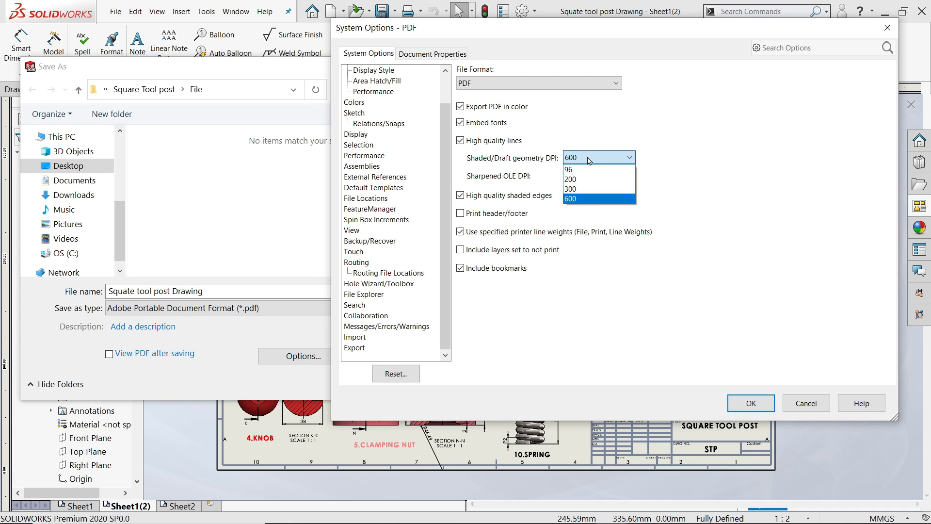
pyautogui.click(589, 159)
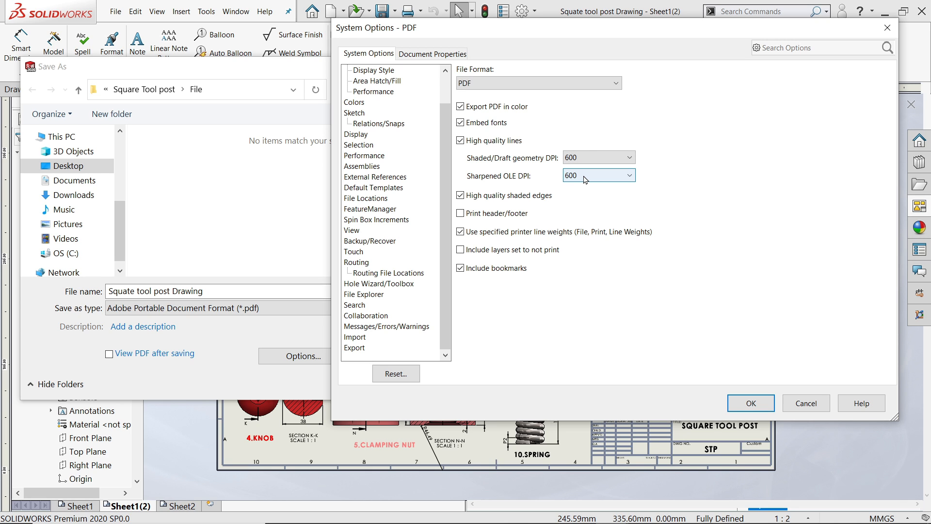
pyautogui.click(762, 405)
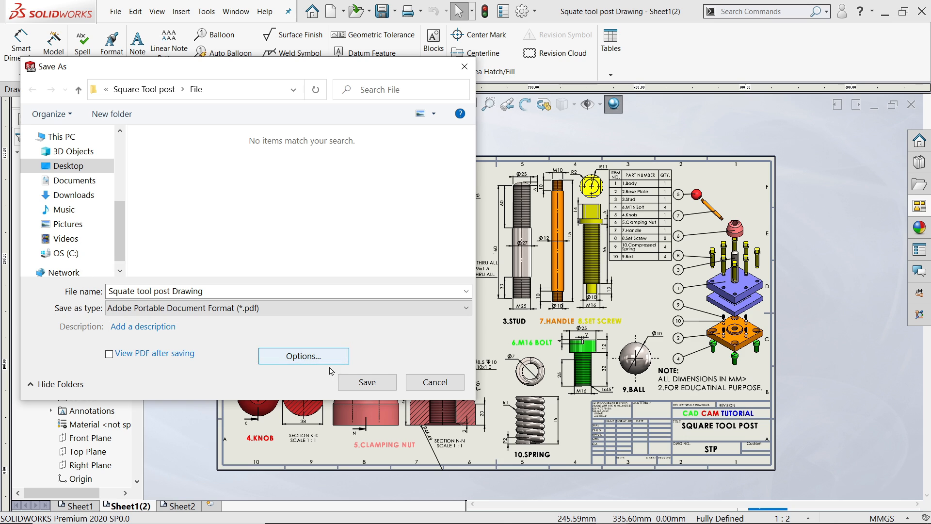
# Export only Sheet1(2) of the drawing to the PDF file.
pyautogui.click(370, 380)
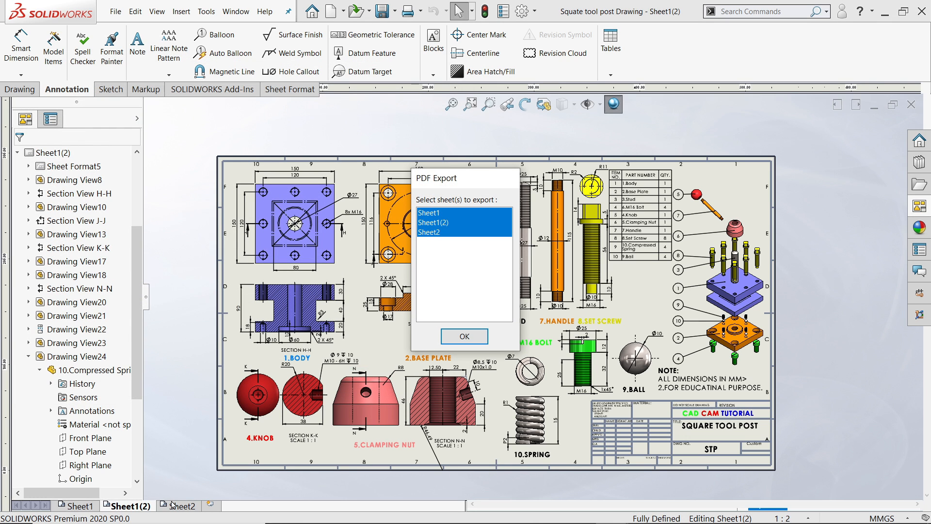
pyautogui.click(431, 223)
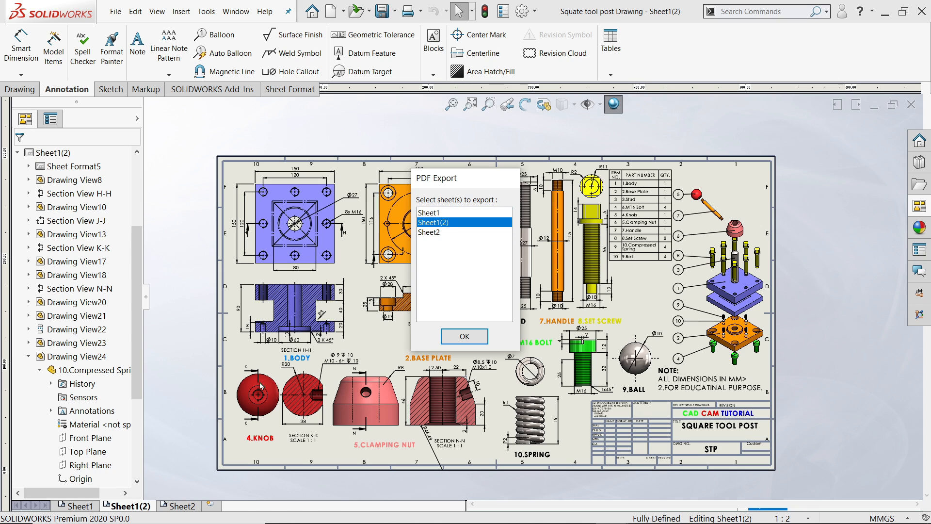
pyautogui.click(467, 343)
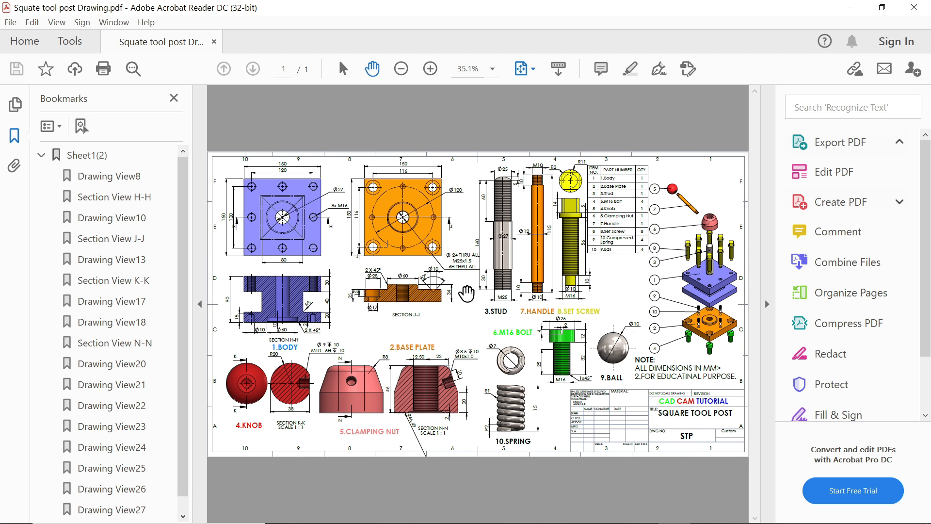
# Hide the bookmarks in Adobe Acrobat Reader and inspect the exported drawing in full screen, ending in the normal window view.
pyautogui.click(174, 98)
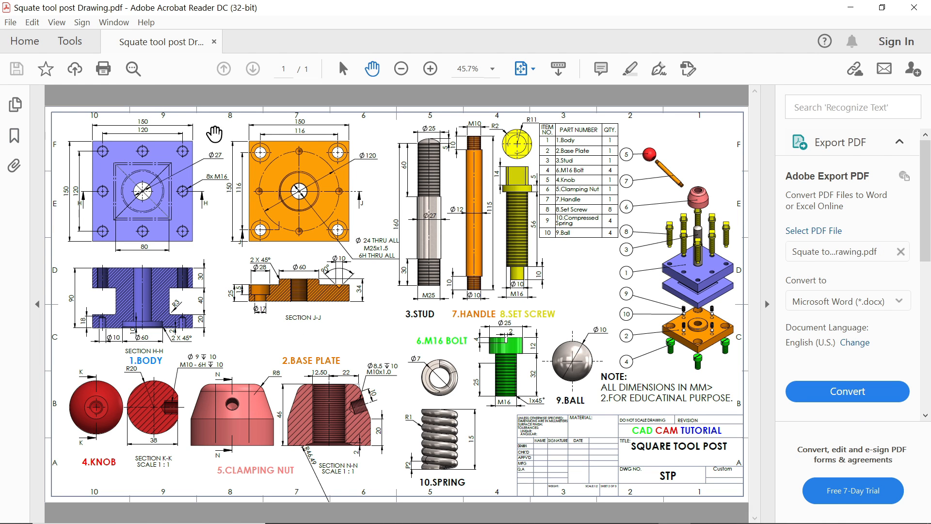
pyautogui.click(57, 22)
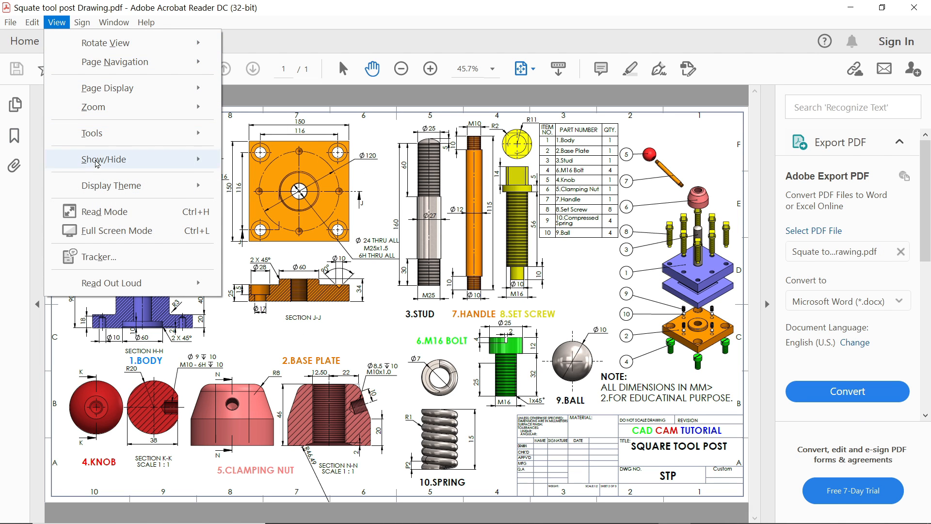
pyautogui.click(119, 231)
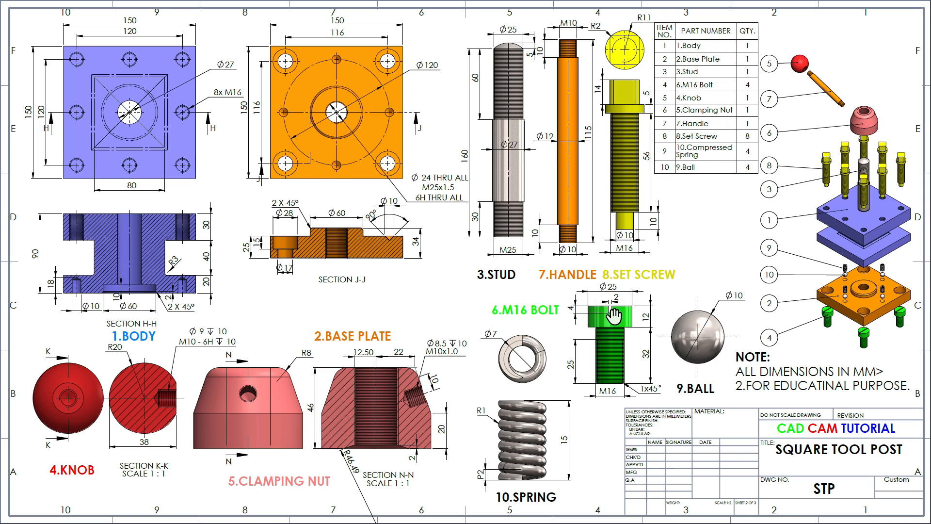
pyautogui.press('Escape')
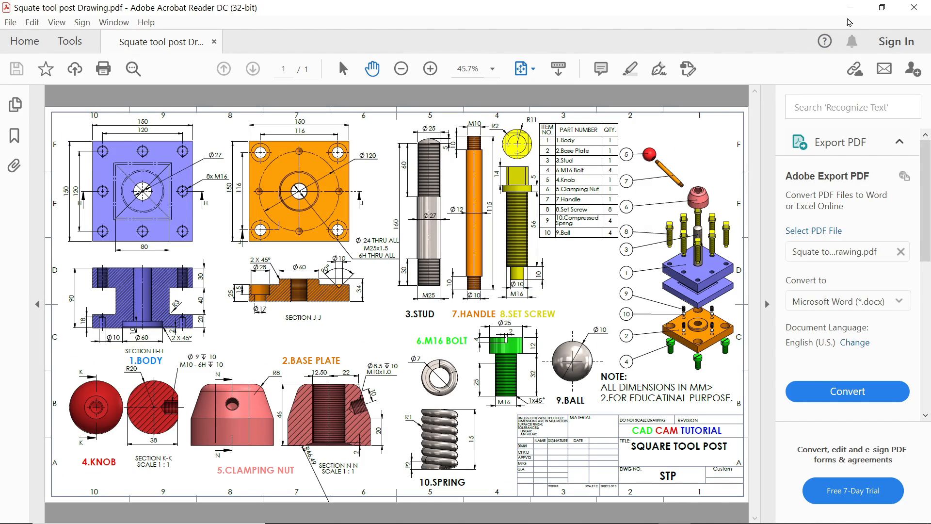
# Return to the SOLIDWORKS drawing, closing the File Explorer window, and fit the whole sheet in view.
pyautogui.click(850, 7)
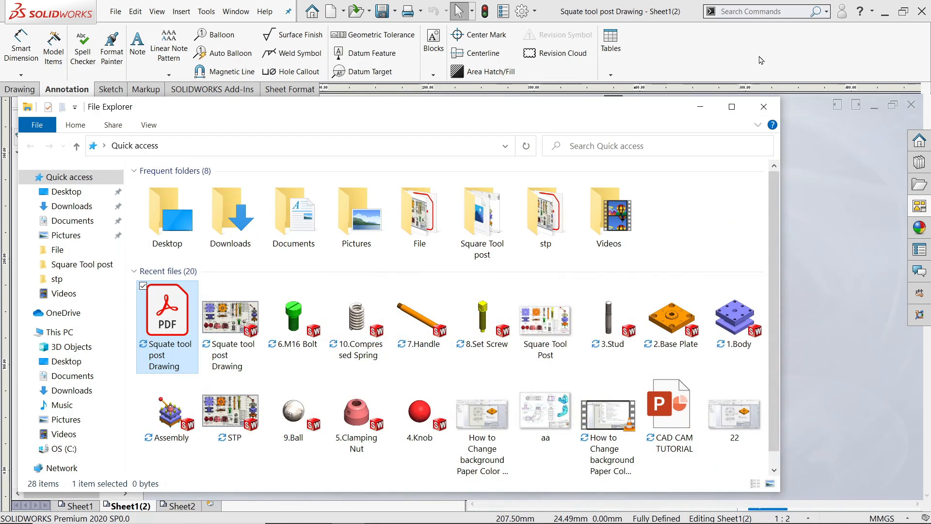
pyautogui.click(765, 107)
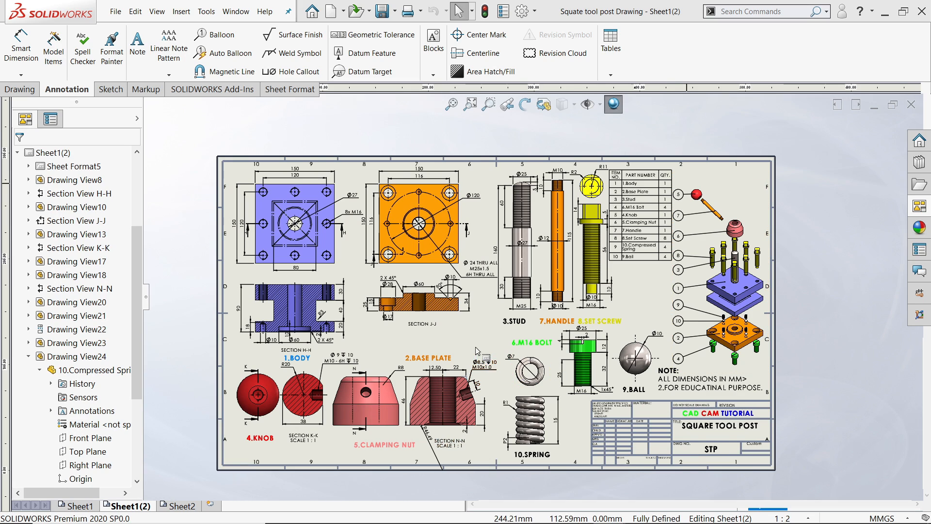
pyautogui.press('f')
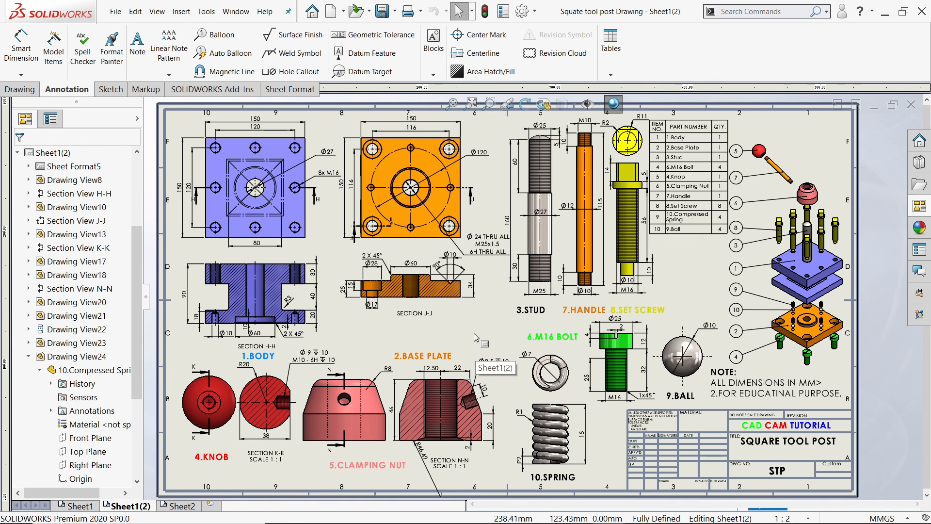